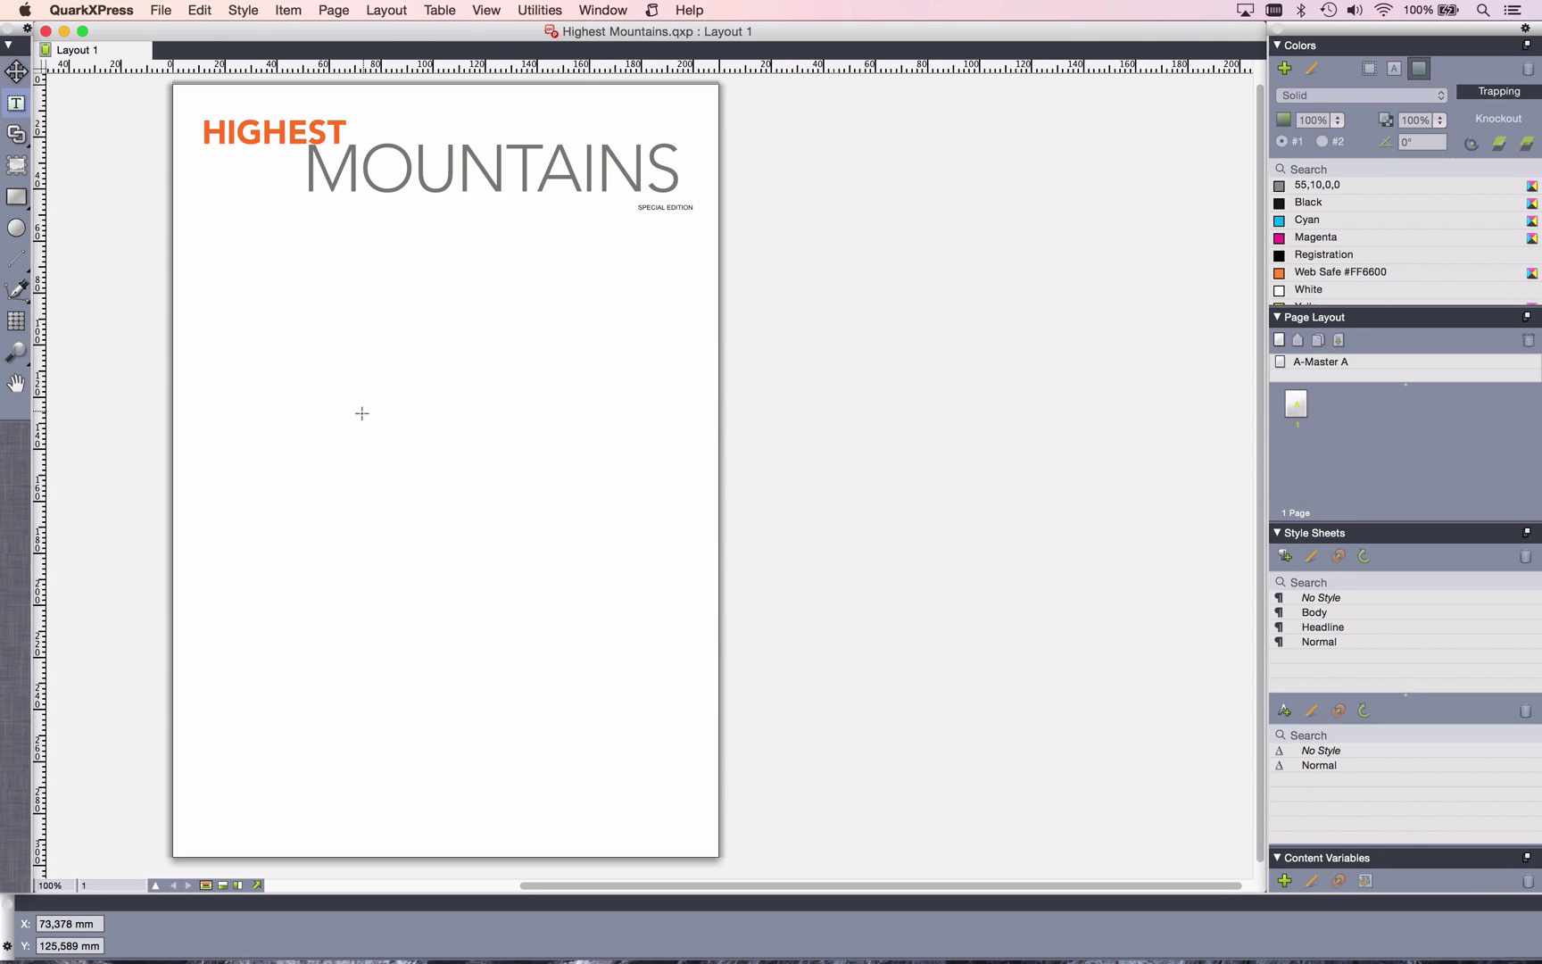
Show the guides and draw a table about 190 by 228 mm between the margins below the heading, linked to external data.
key("F7")
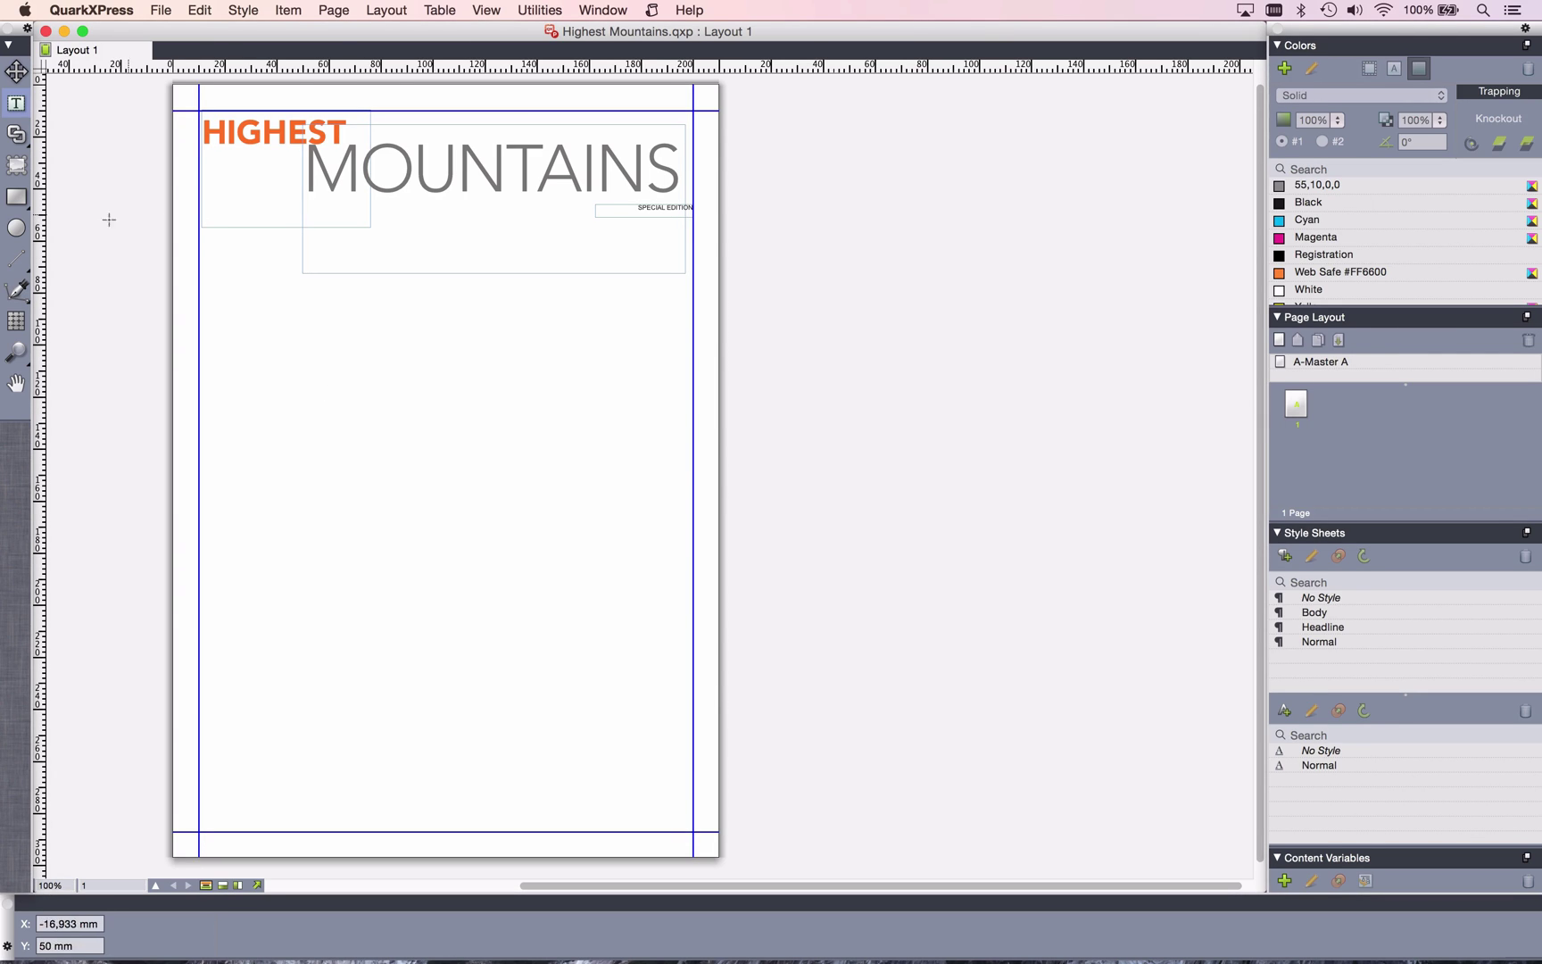
left_click(19, 333)
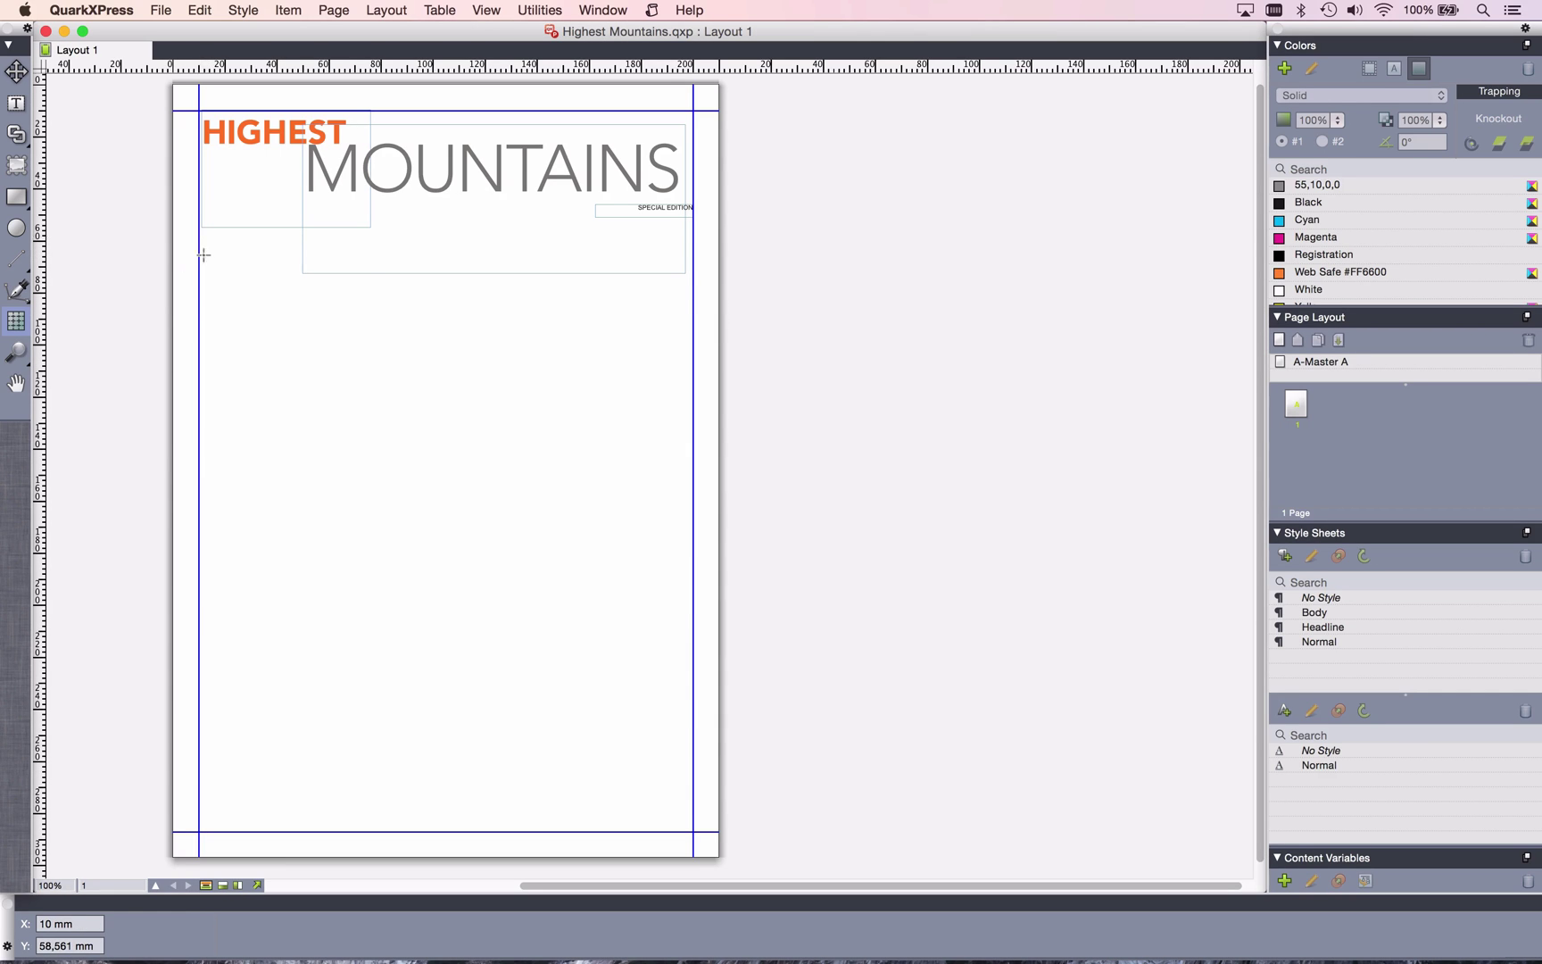
left_click_drag(199, 235, 694, 831)
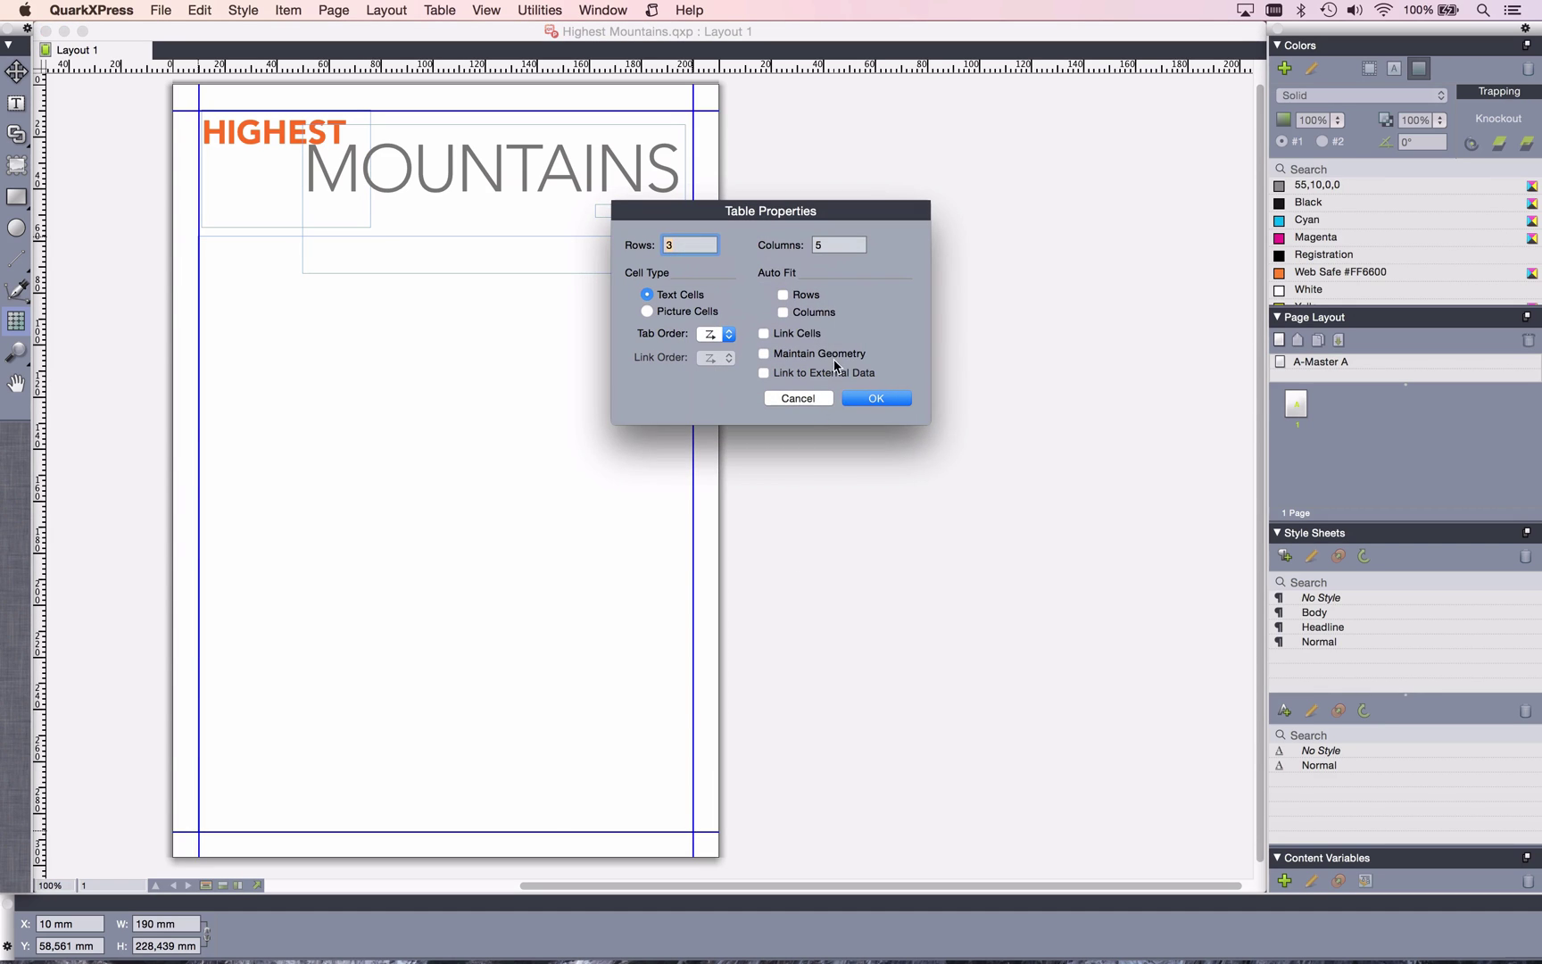
left_click(764, 373)
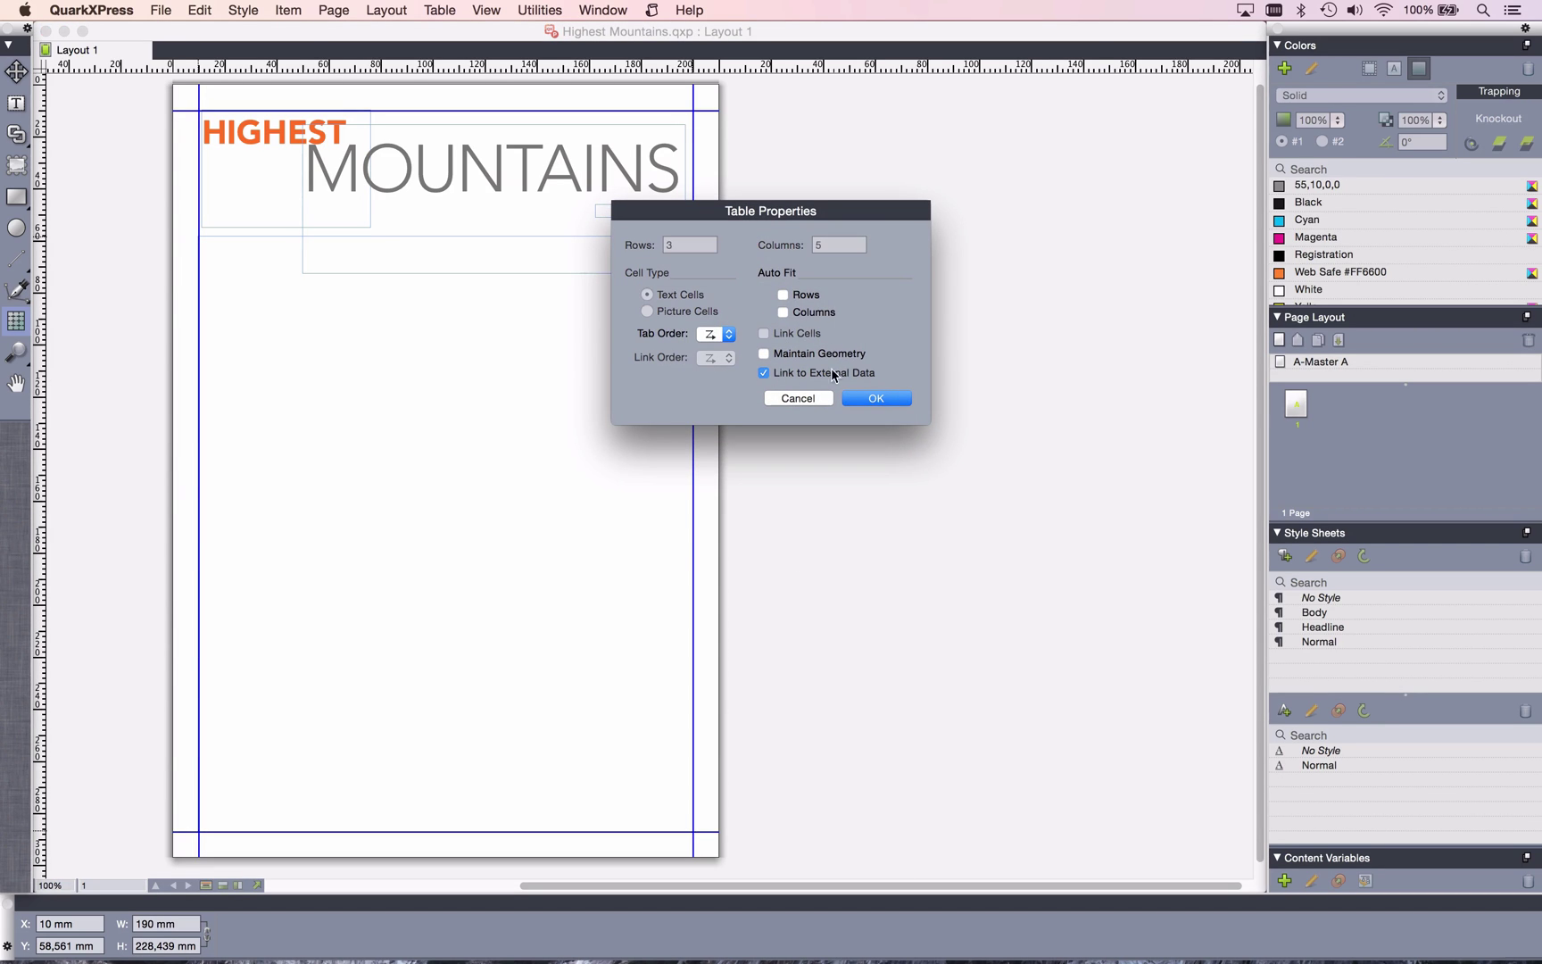
left_click(876, 400)
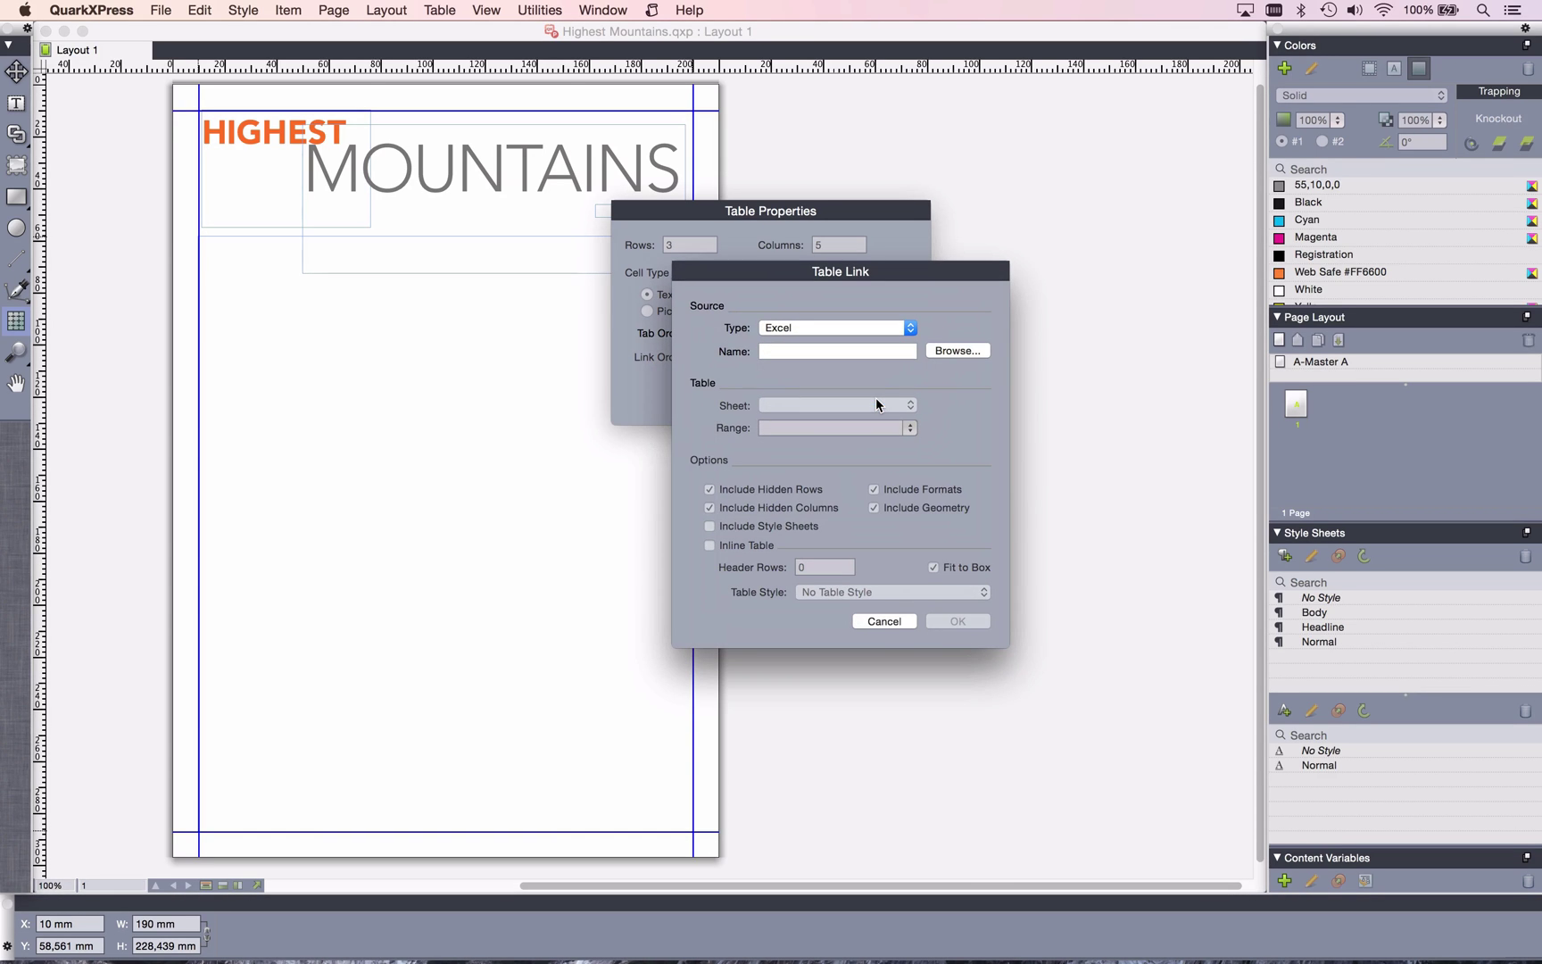
Choose the Excel file Highest Mountains from the Data folder as the table's linked source.
left_click(937, 352)
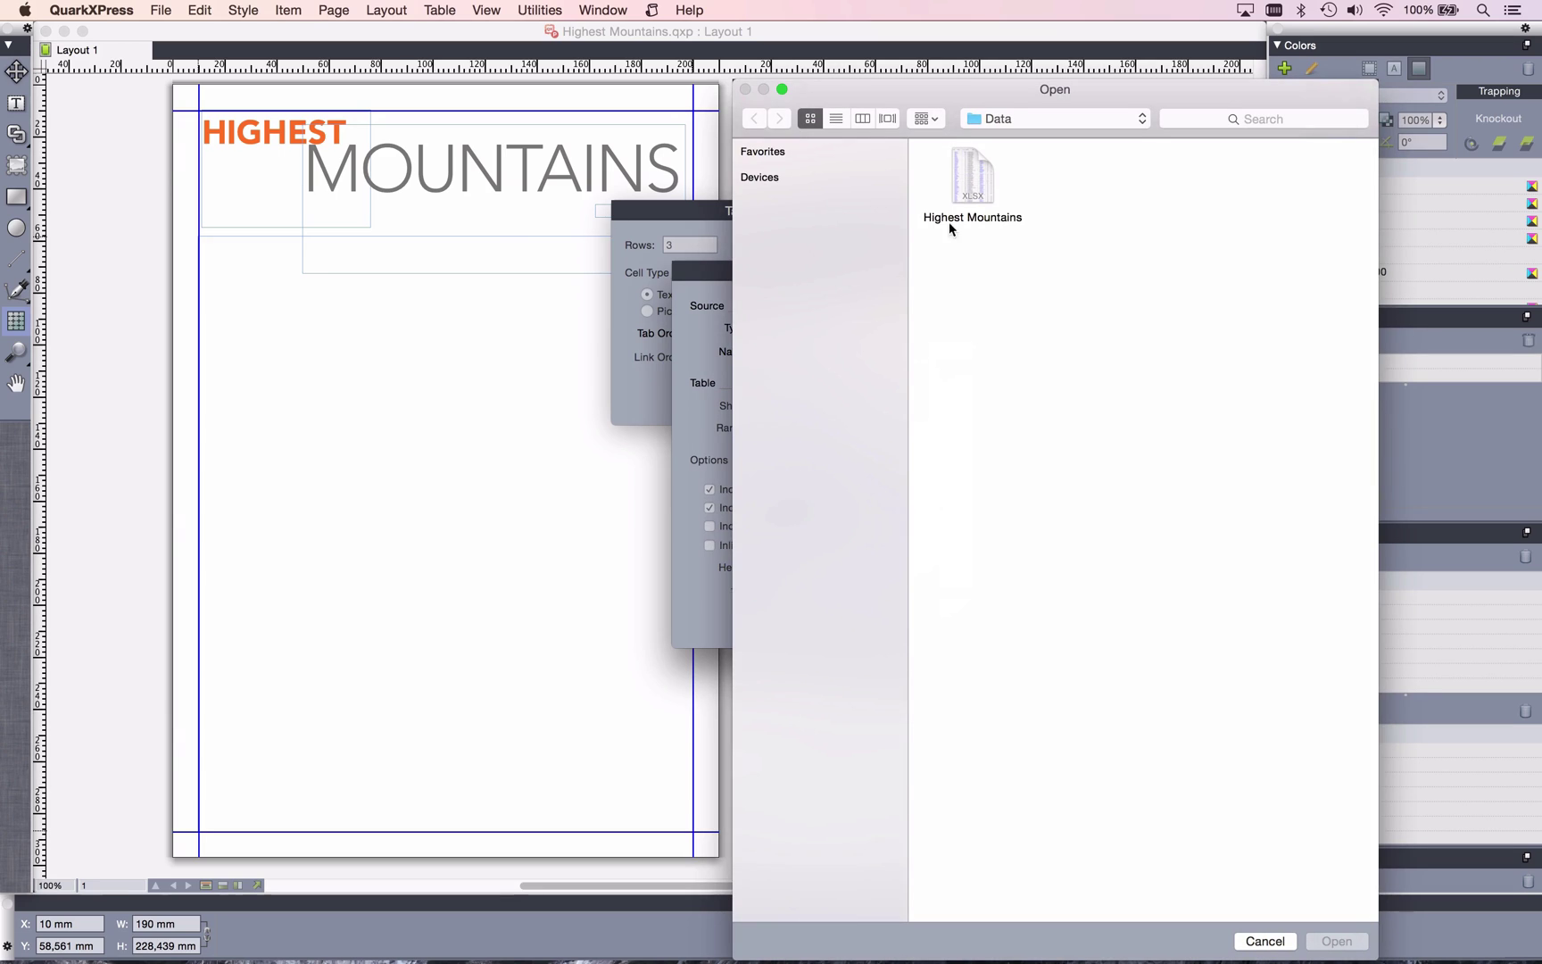
left_click(959, 195)
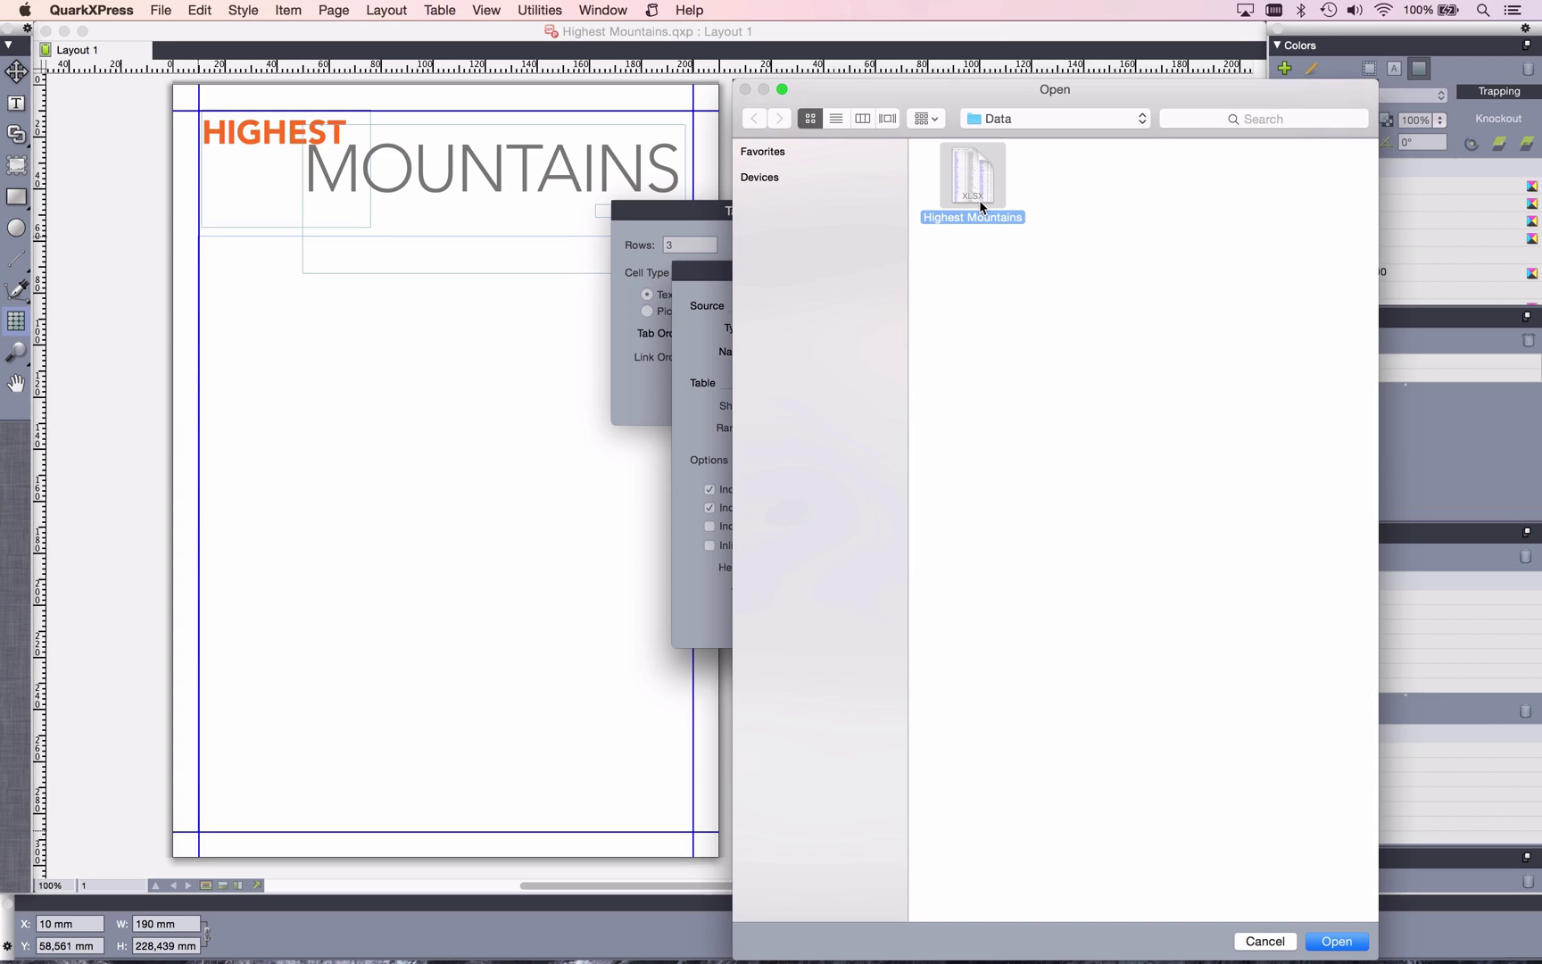
left_click(1336, 942)
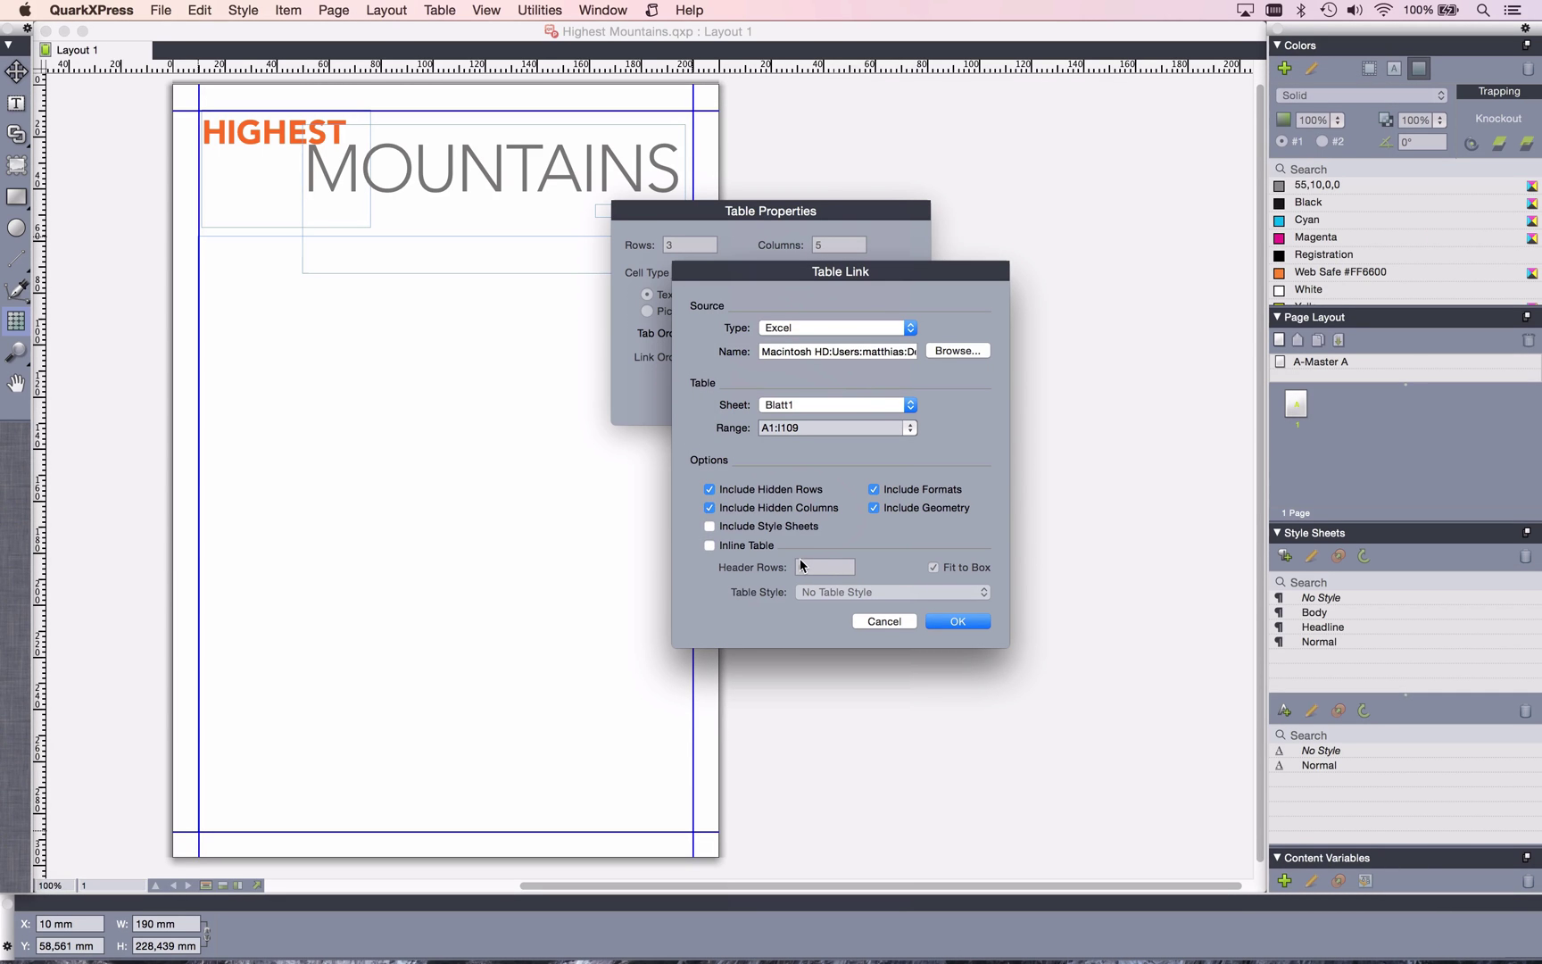
Import the sheet as an inline table with 1 header row, formats excluded and No Table Style.
left_click(770, 546)
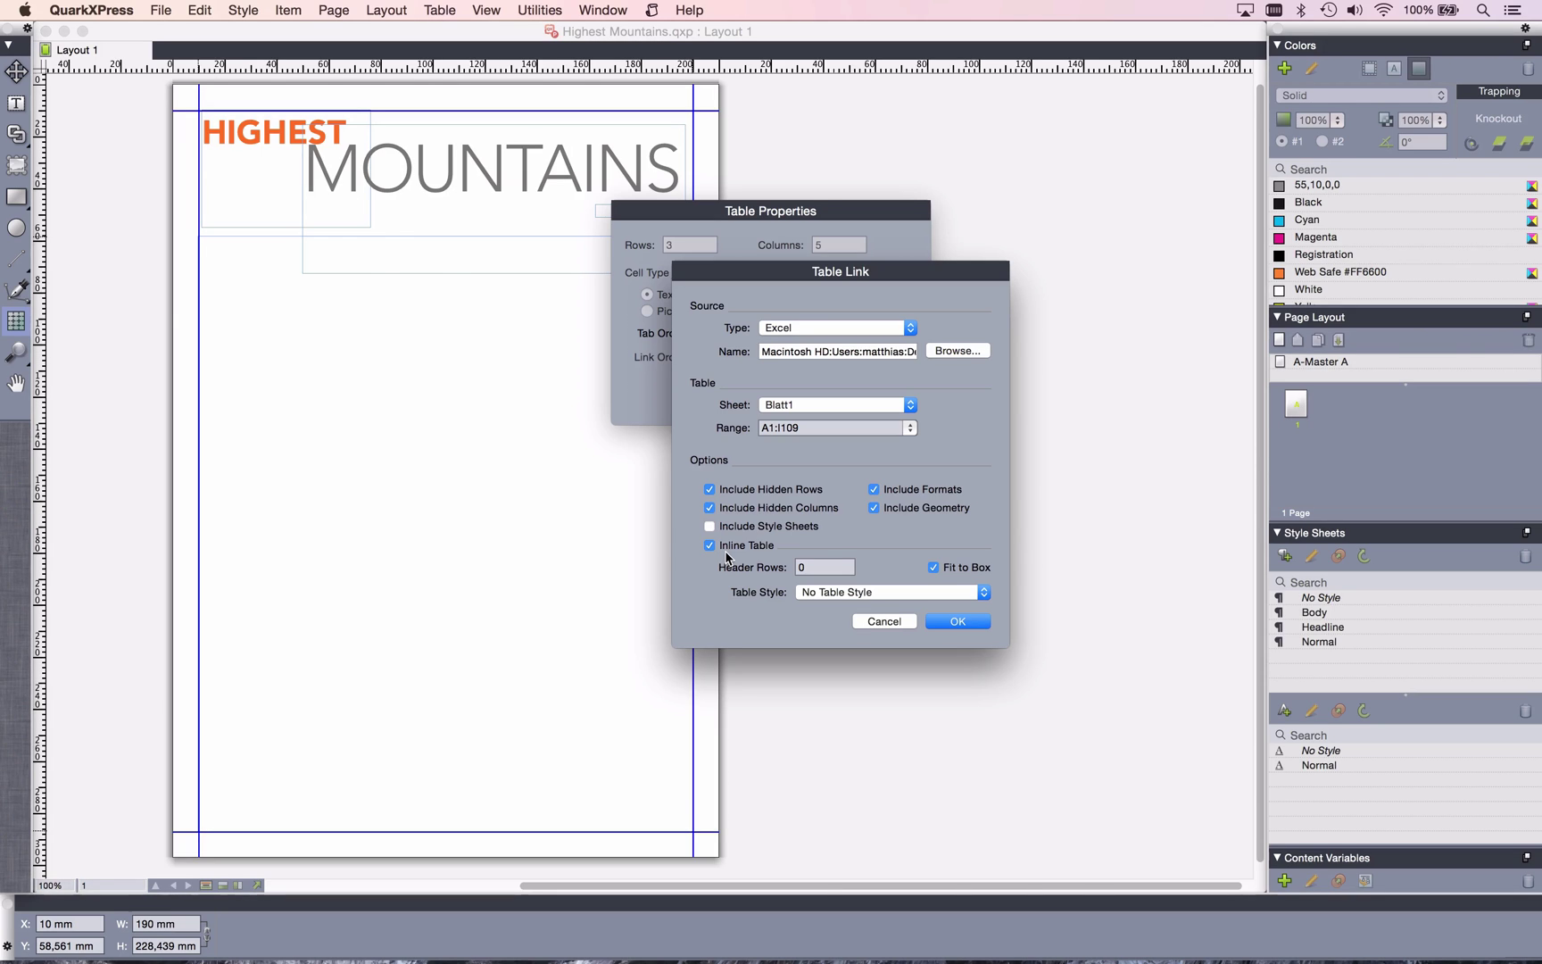
left_click(812, 567)
type("1")
left_click(875, 490)
left_click(960, 597)
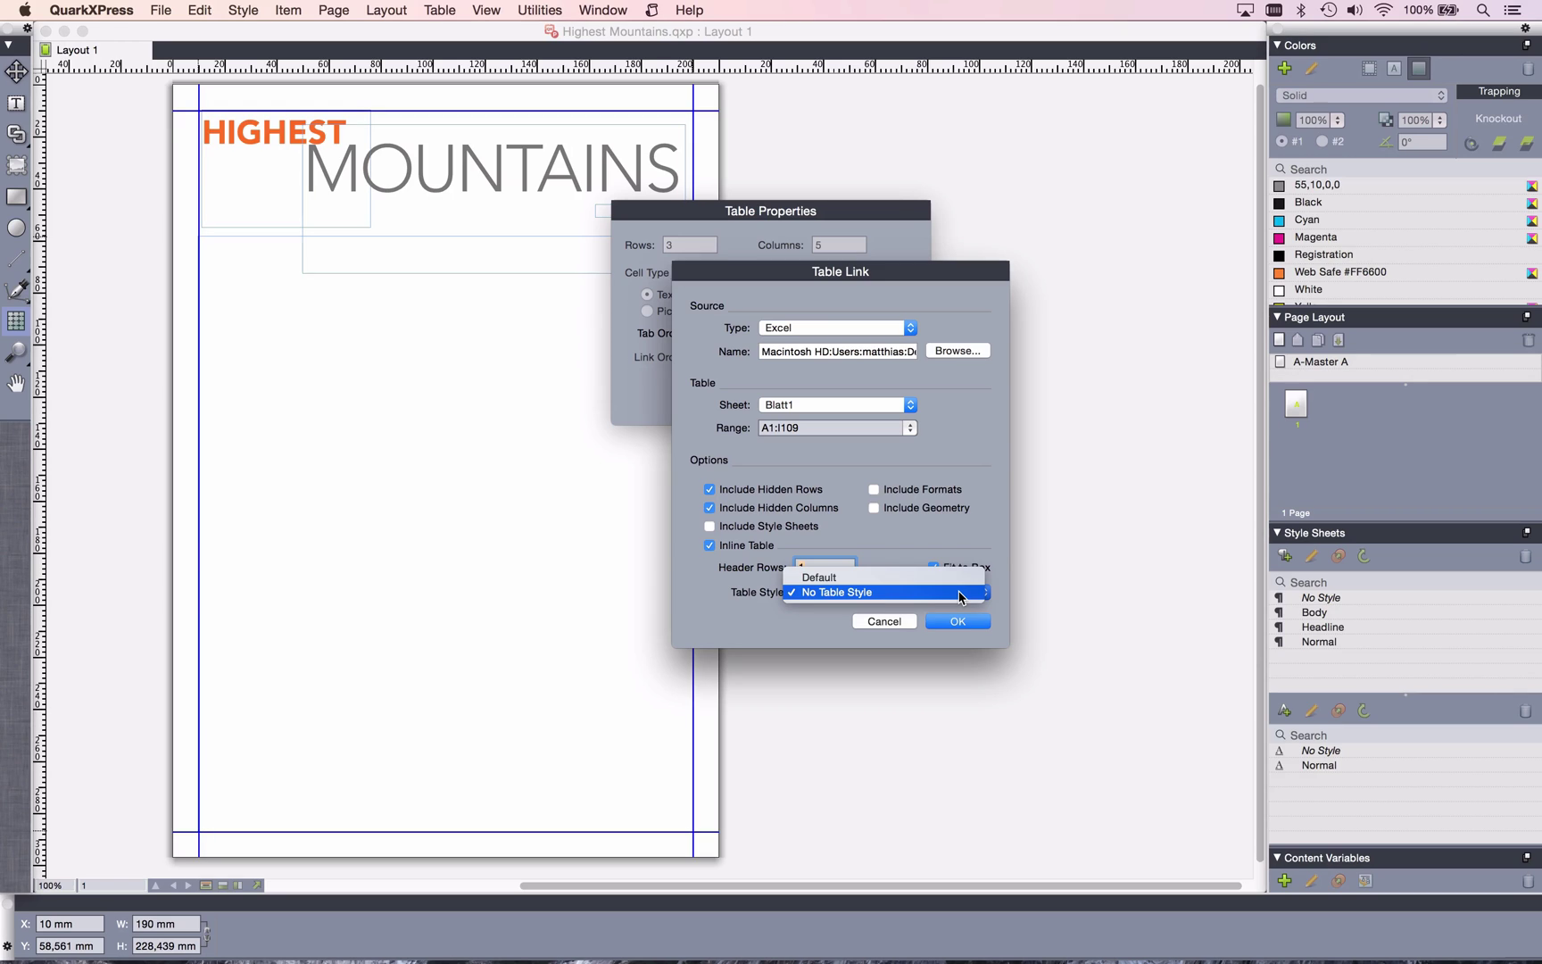
left_click(960, 594)
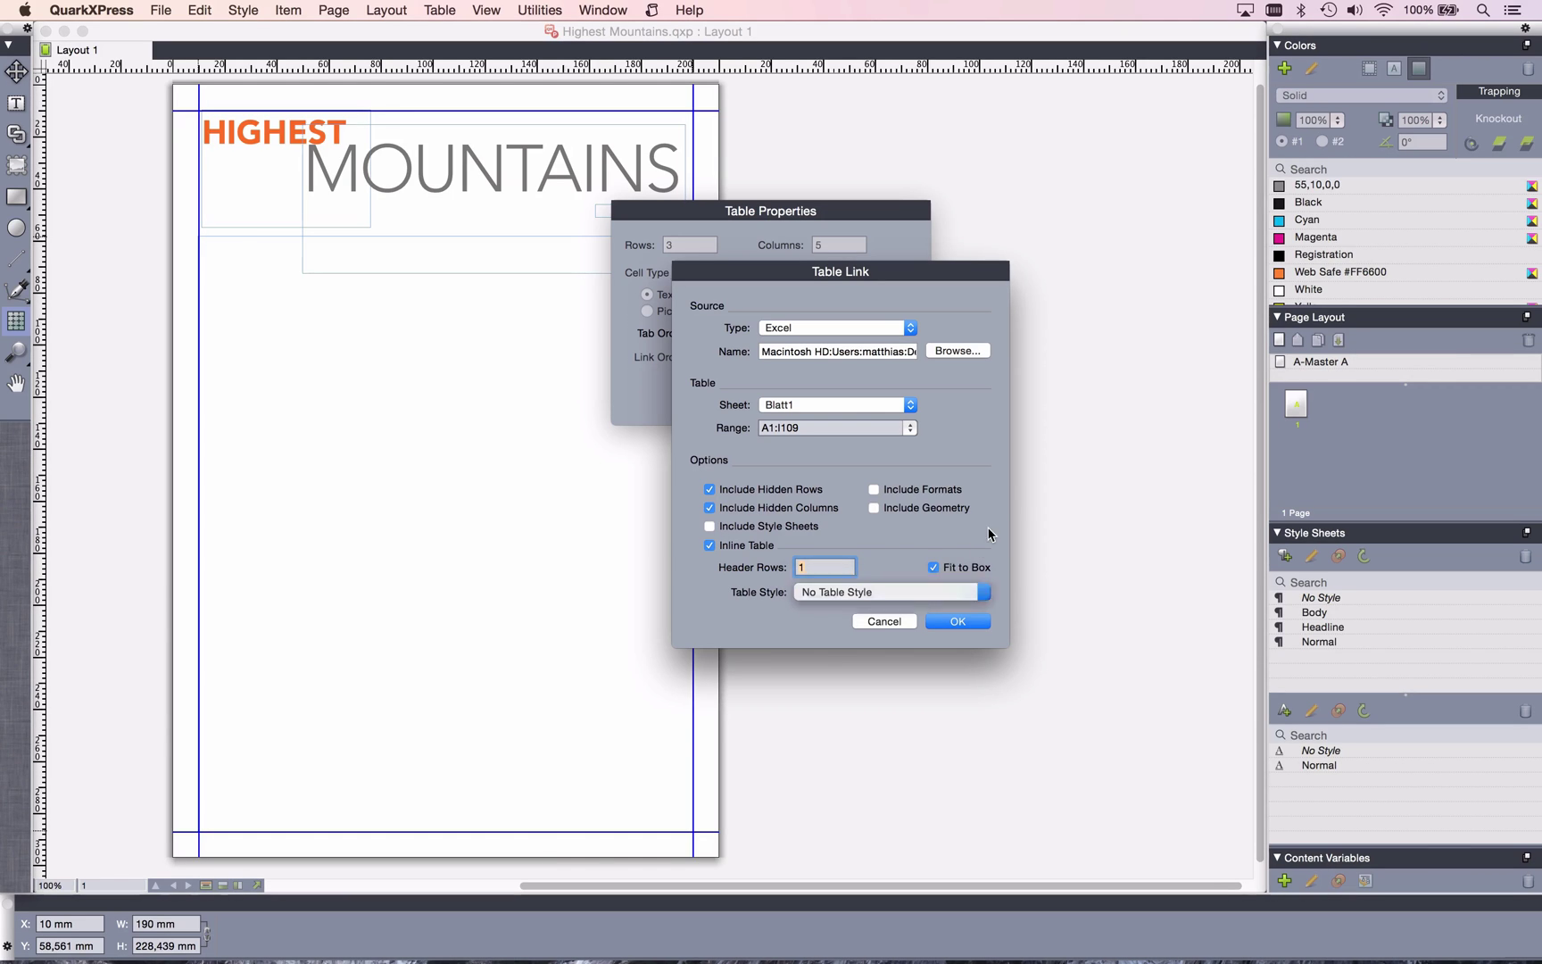
left_click(951, 624)
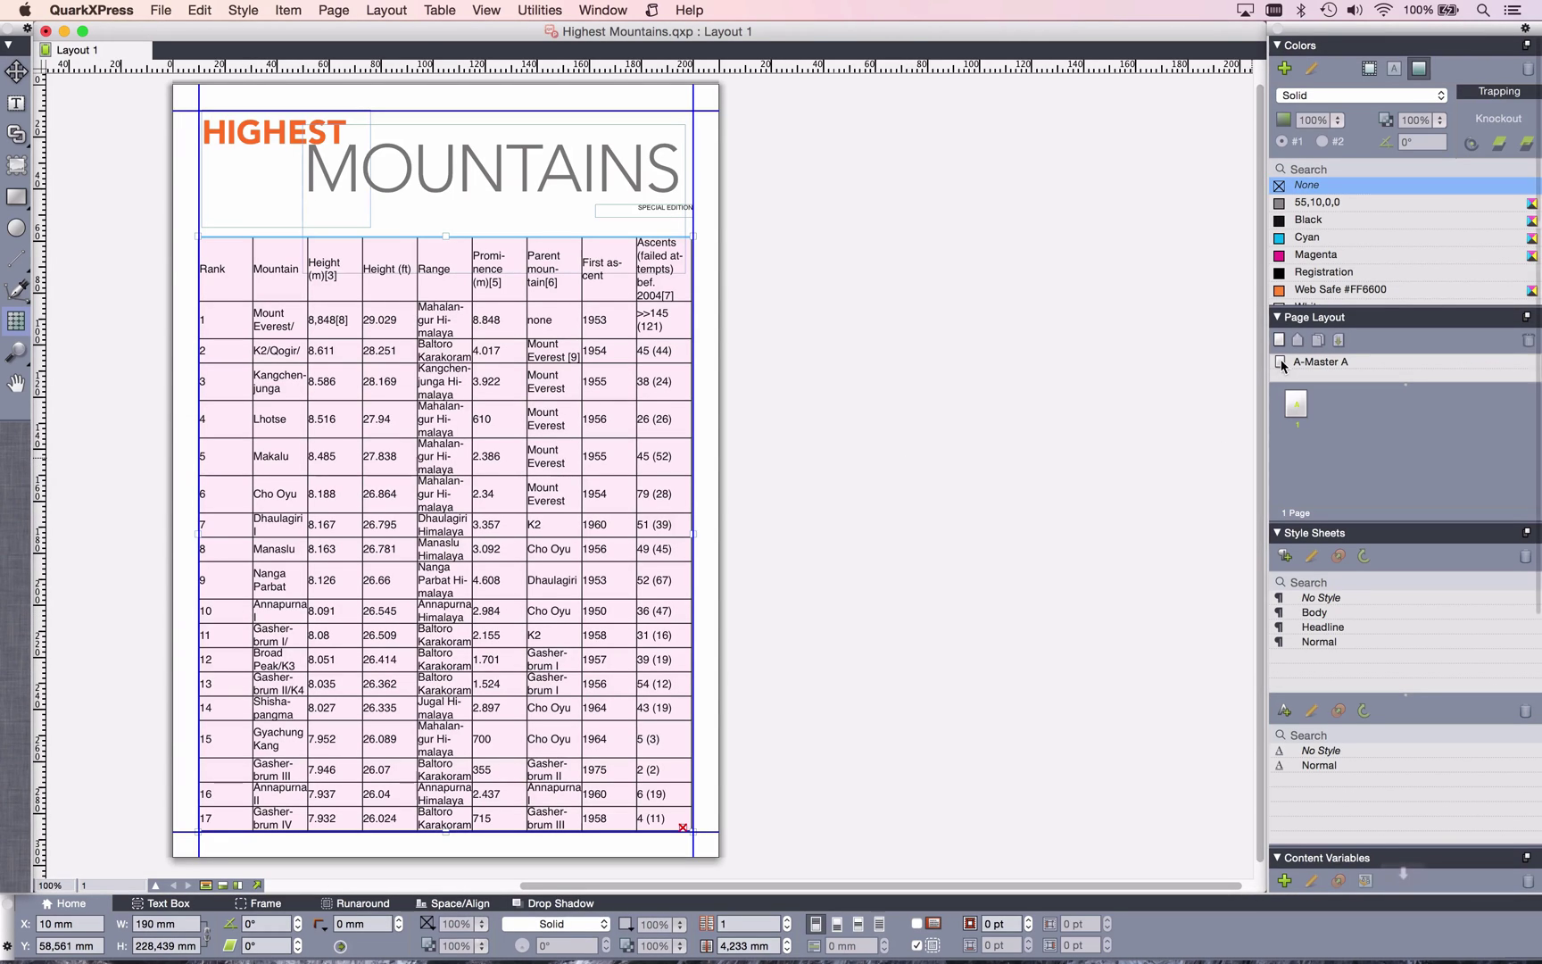
Add a second page based on A-Master A and draw a 190 by 277 mm text box filling its margins.
left_click_drag(1281, 363, 1322, 408)
scroll(904, 437, "right", 5)
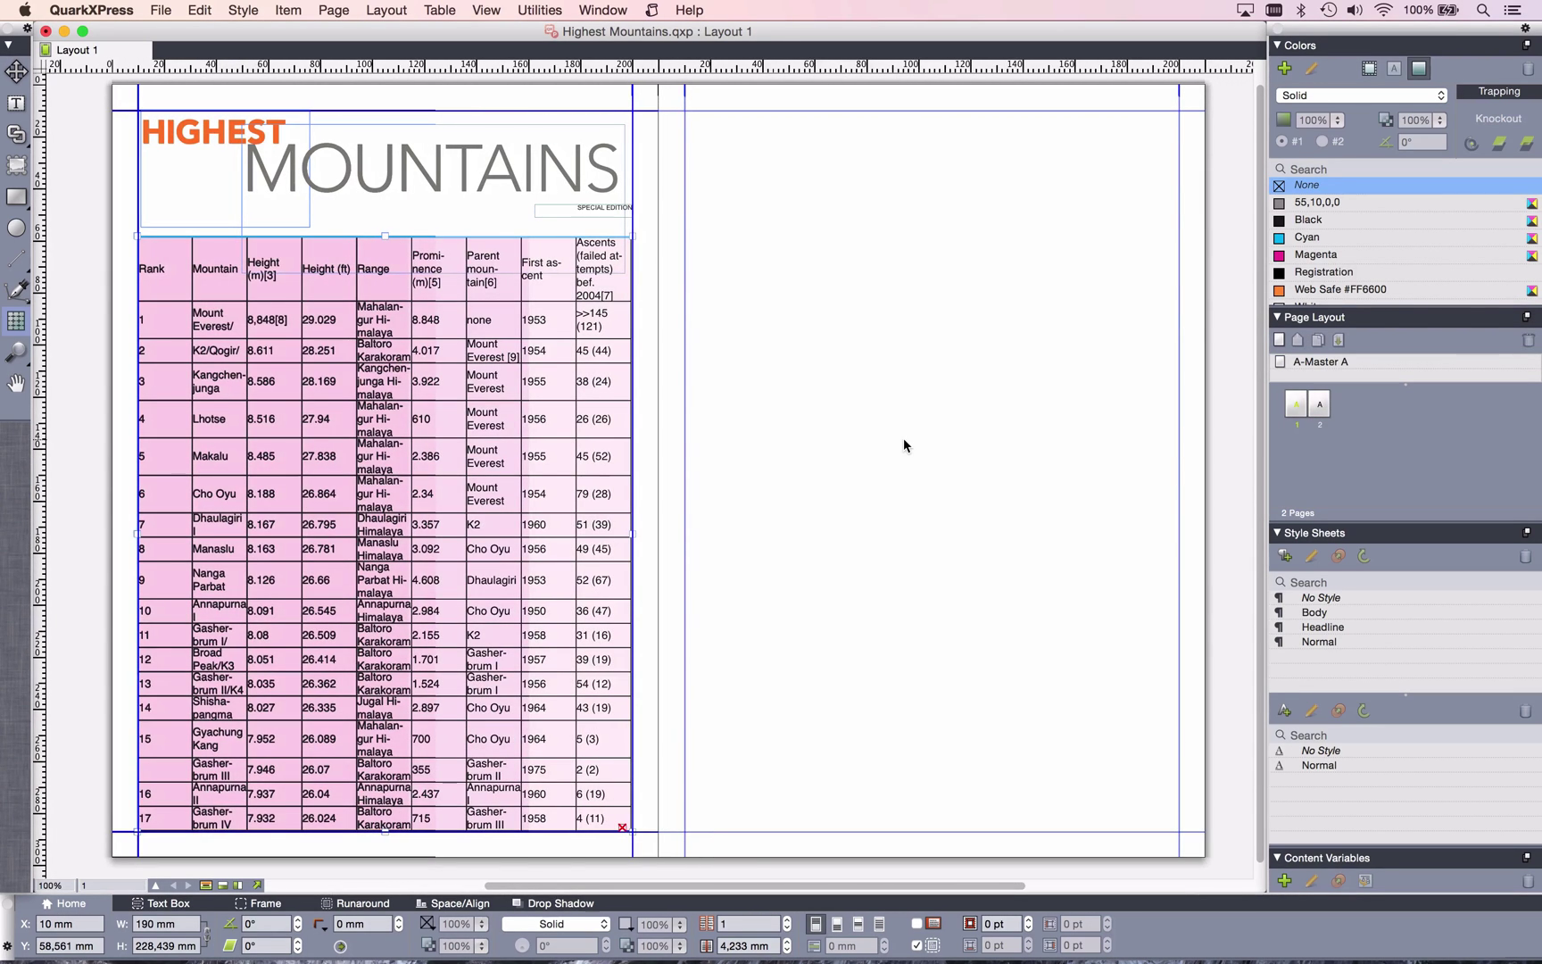
scroll(851, 373, "right", 2)
scroll(837, 434, "up", 2)
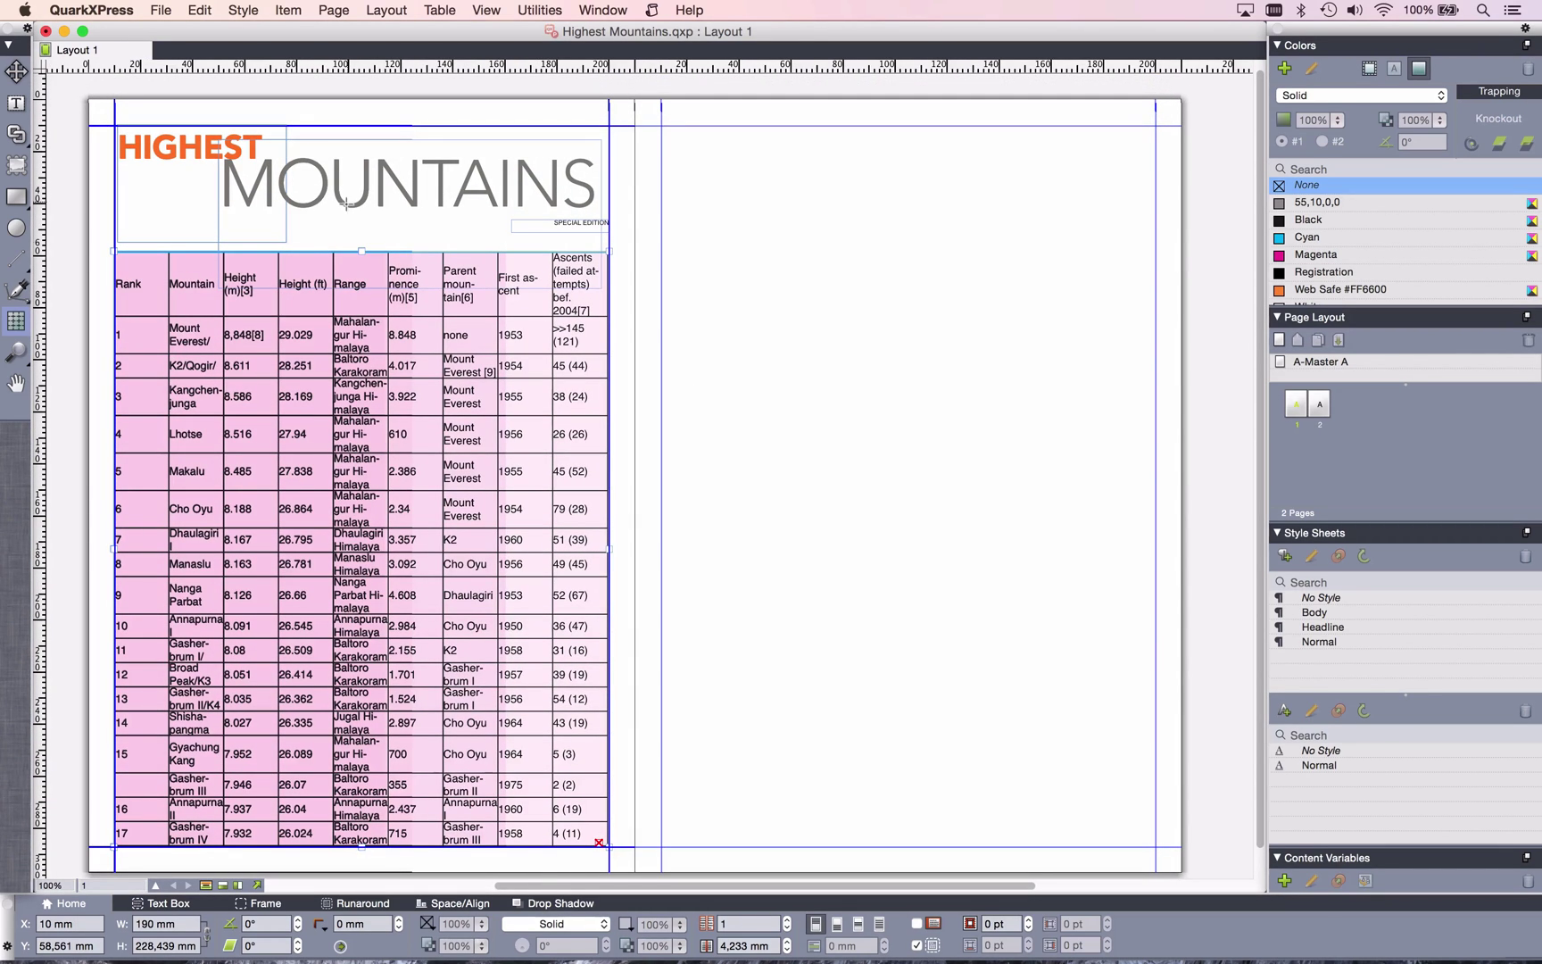
left_click(16, 102)
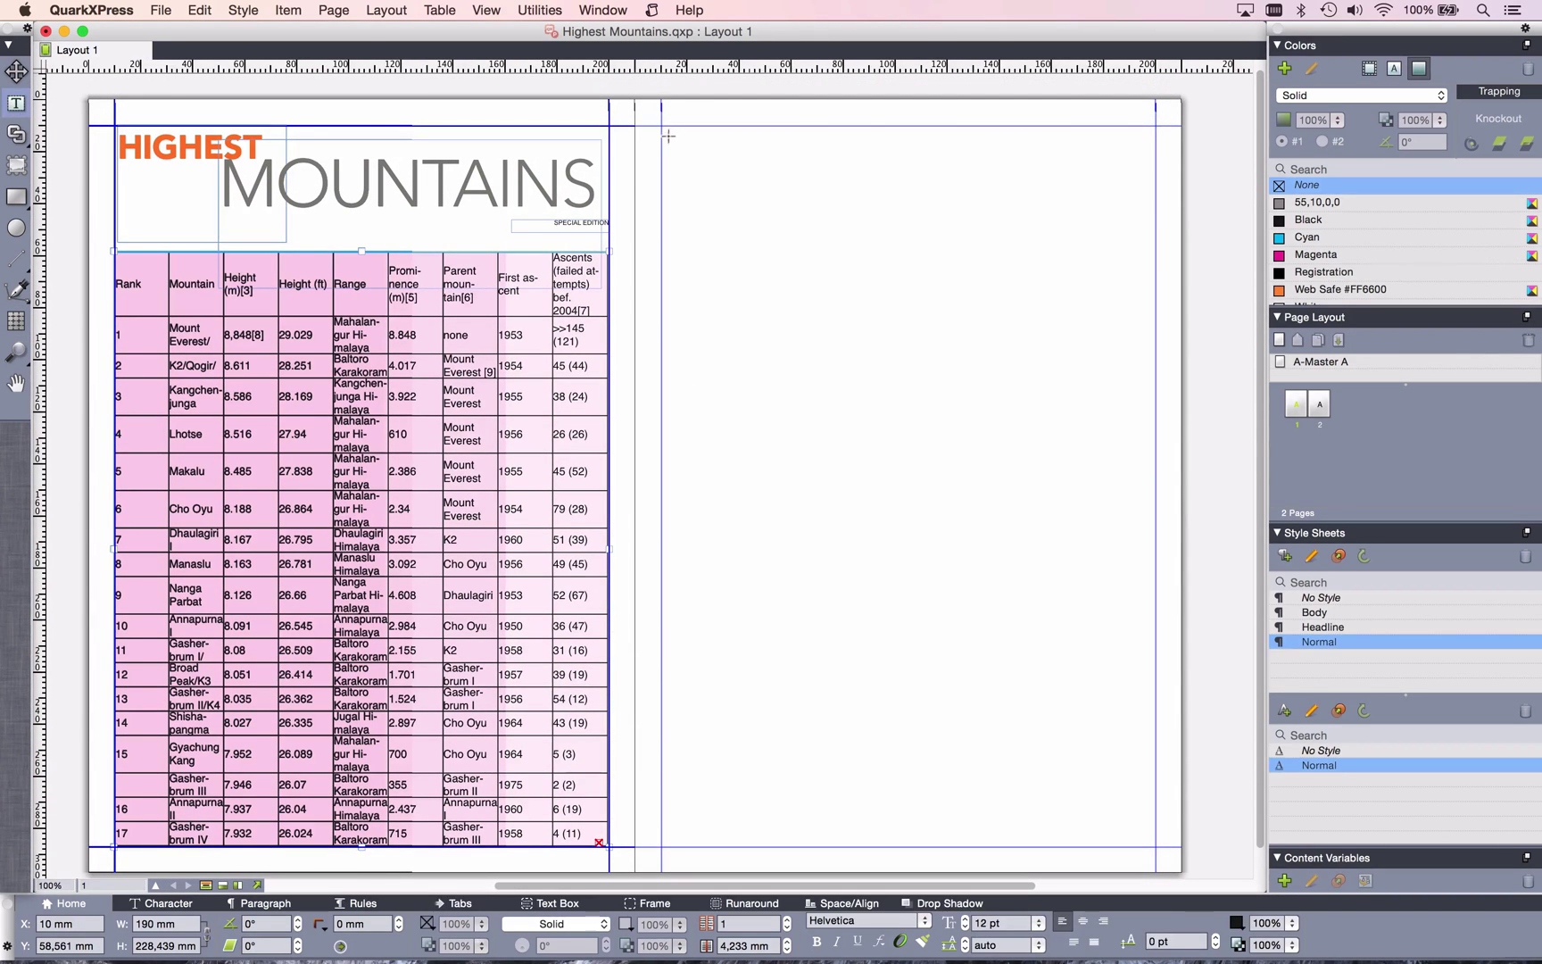
mouse_move(660, 130)
left_mouse_down()
mouse_move(1074, 644)
mouse_move(1151, 847)
left_mouse_up()
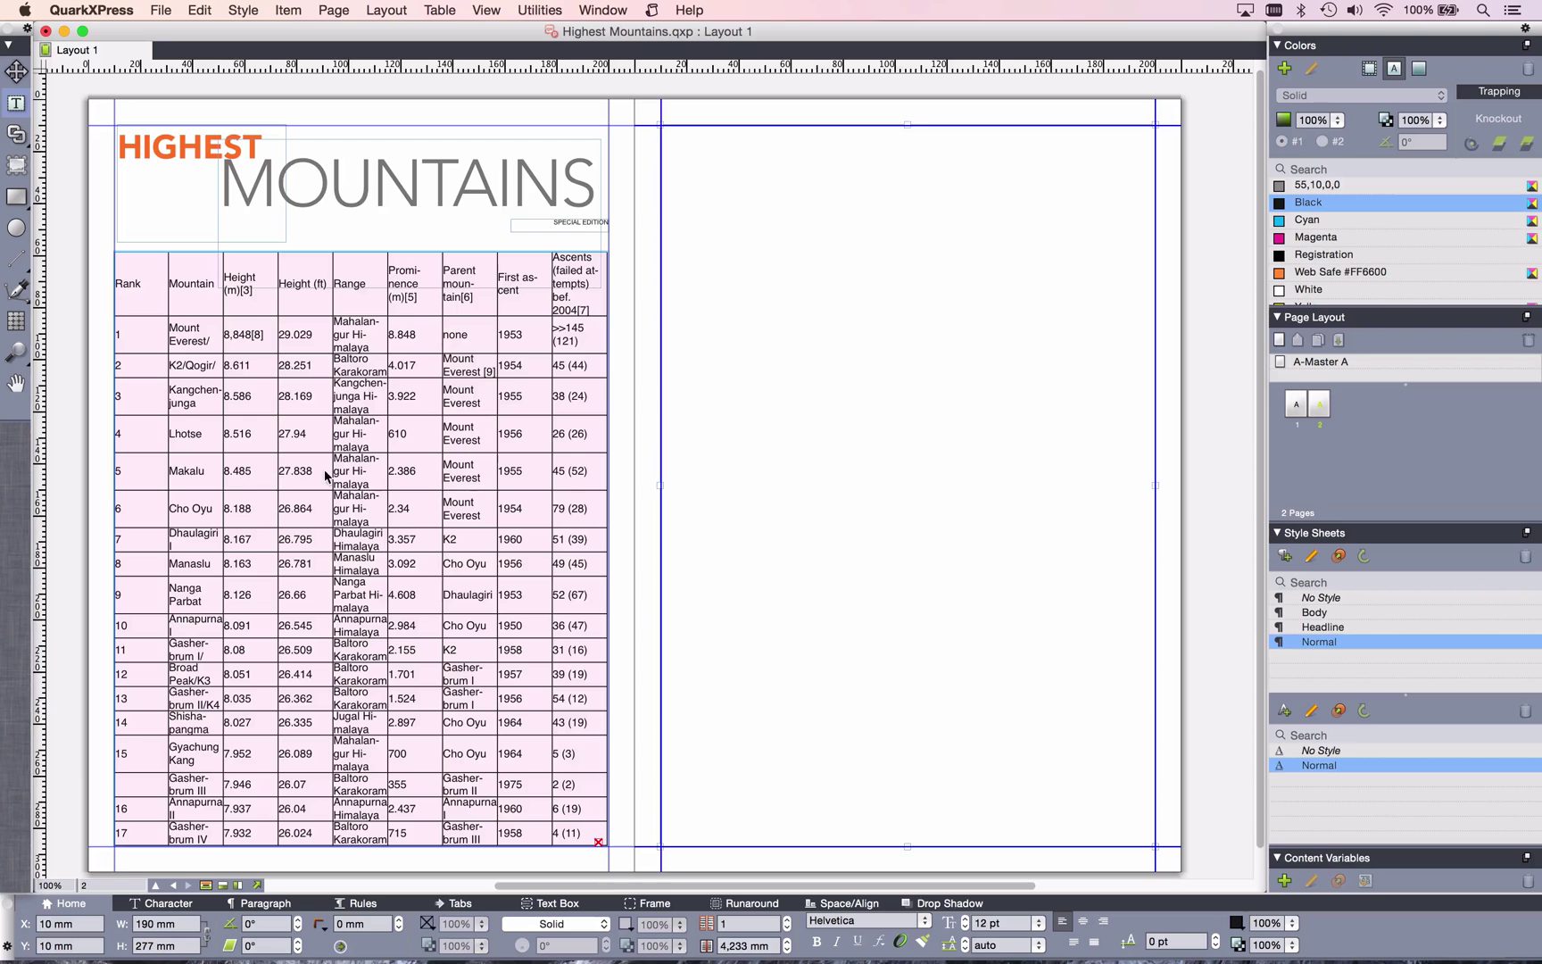
Link the first page's table box to the empty text box on page 2 so the overflowing rows continue there.
left_click(11, 137)
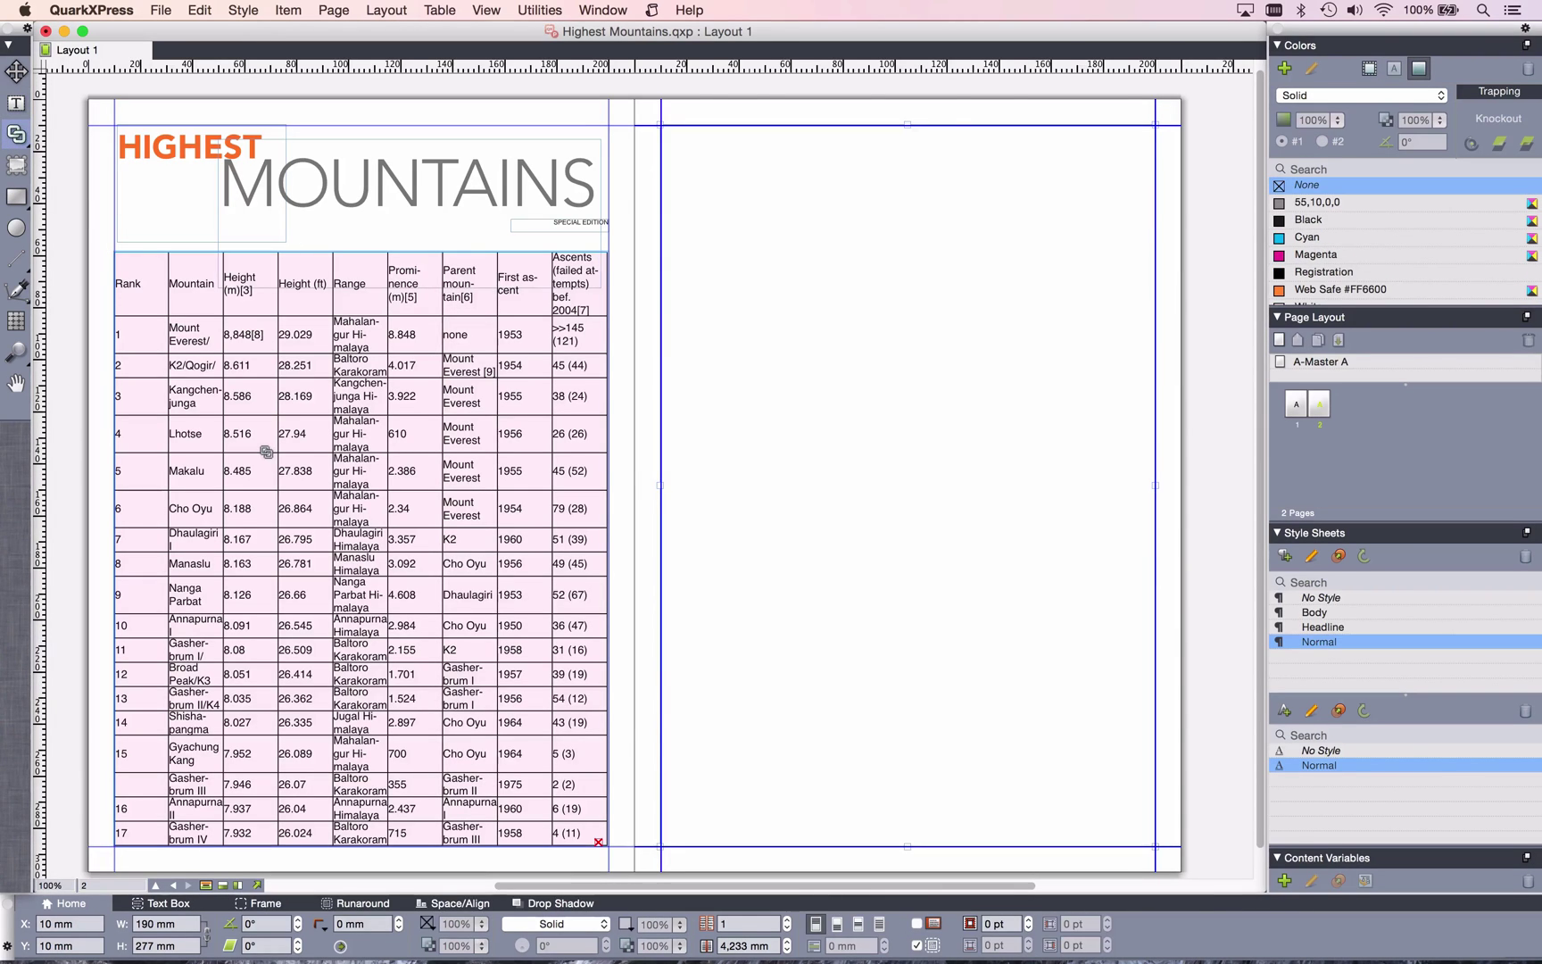
left_click(266, 452)
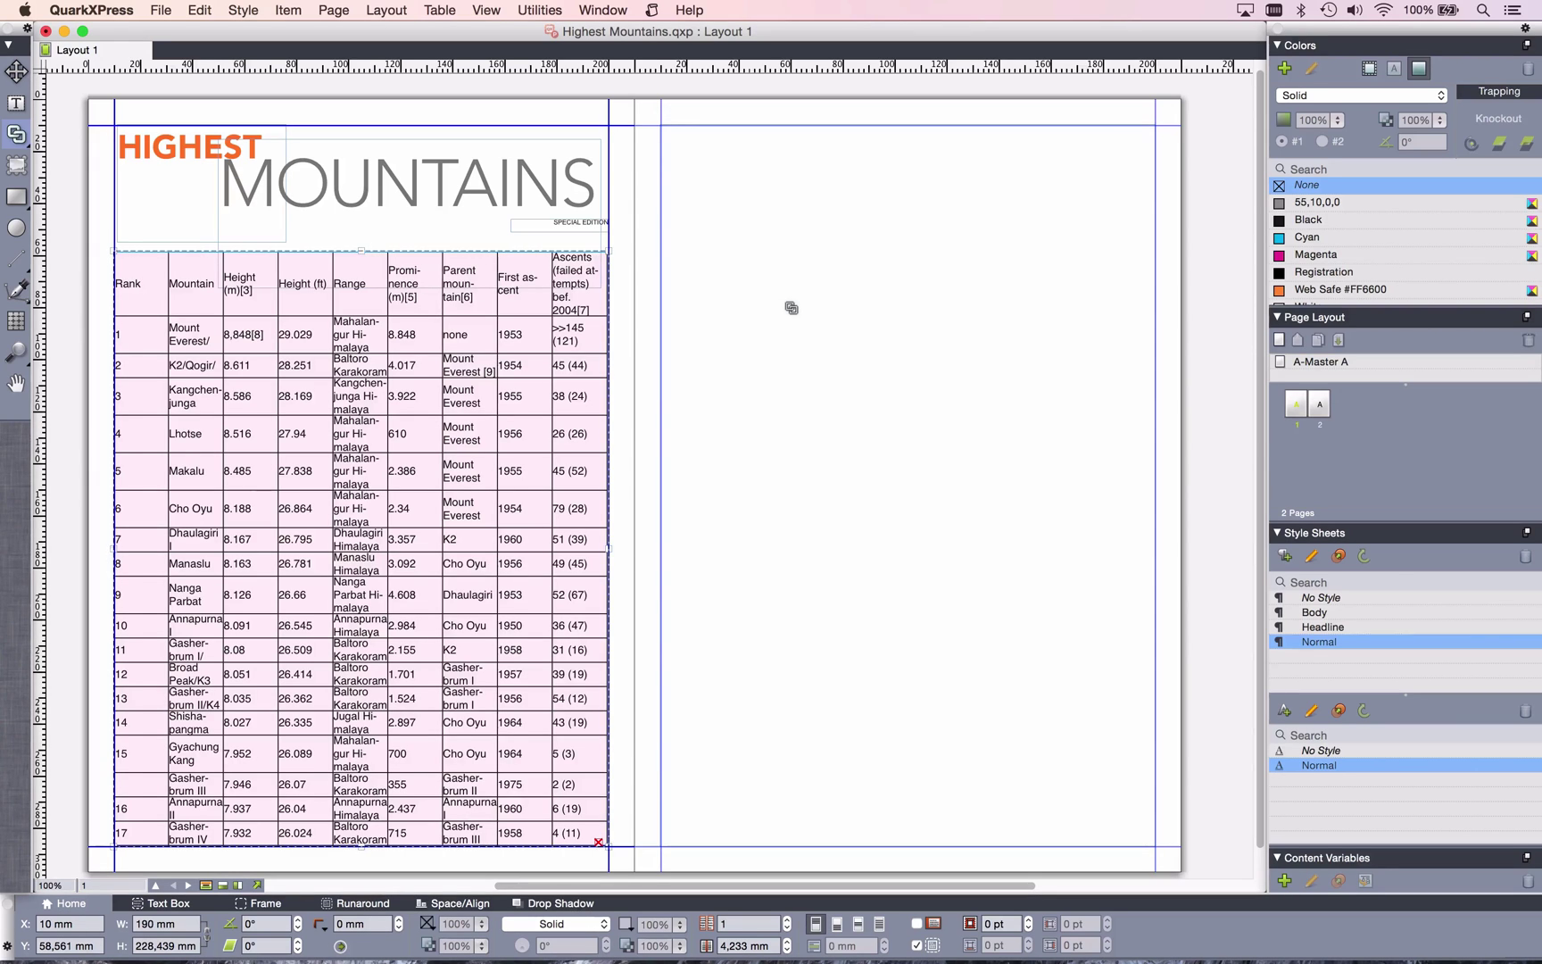
left_click(791, 307)
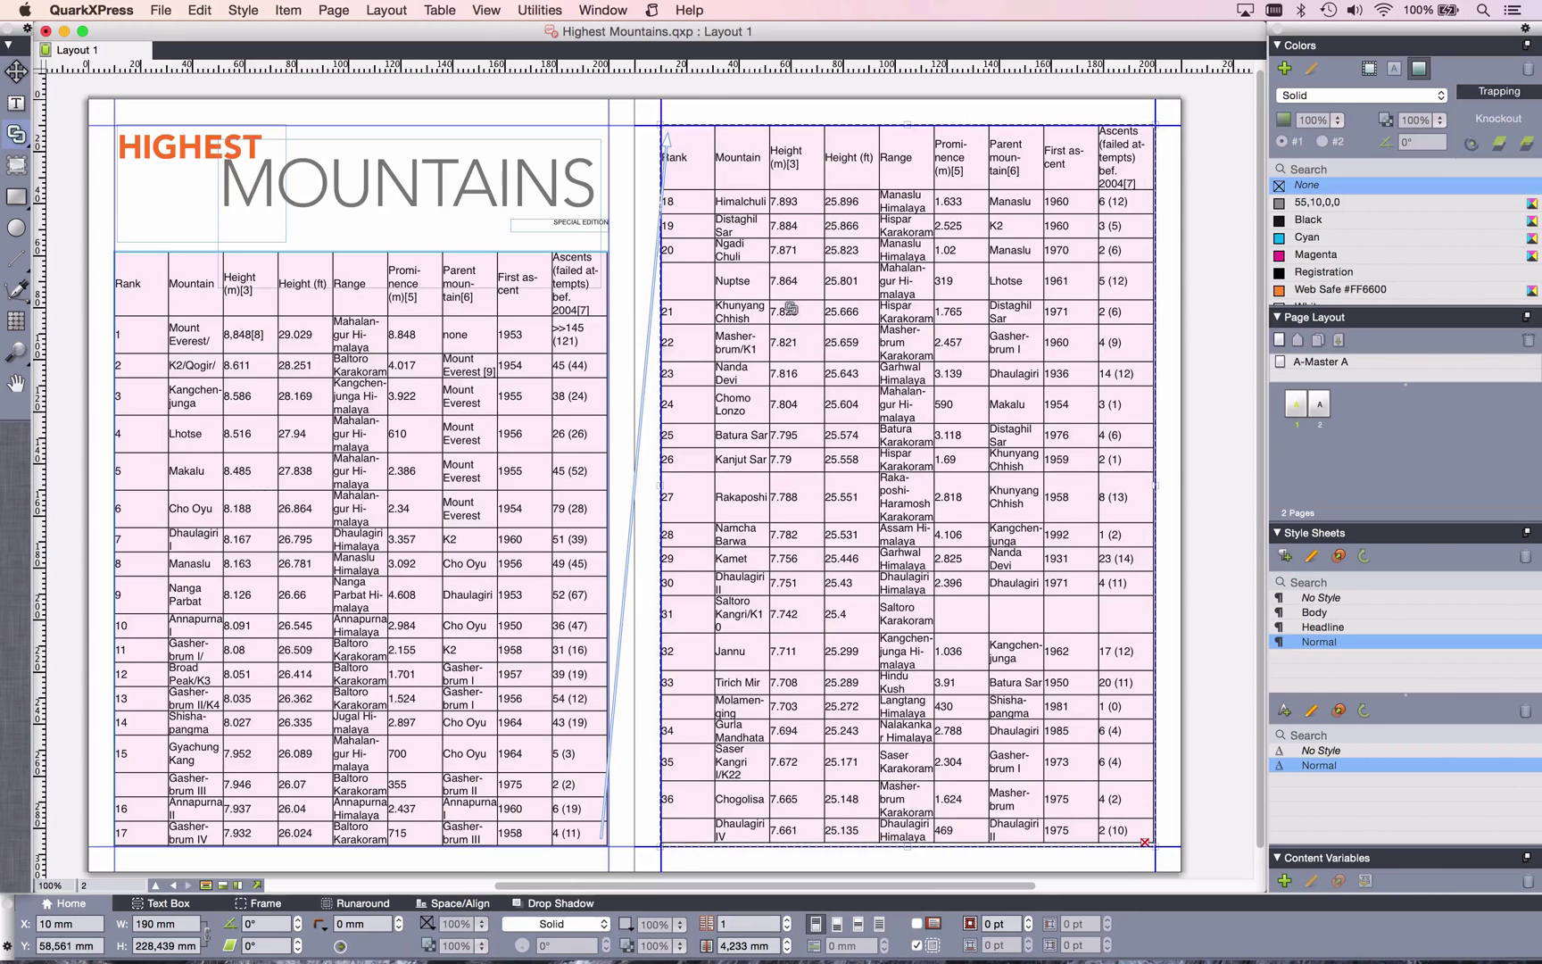
left_click(17, 105)
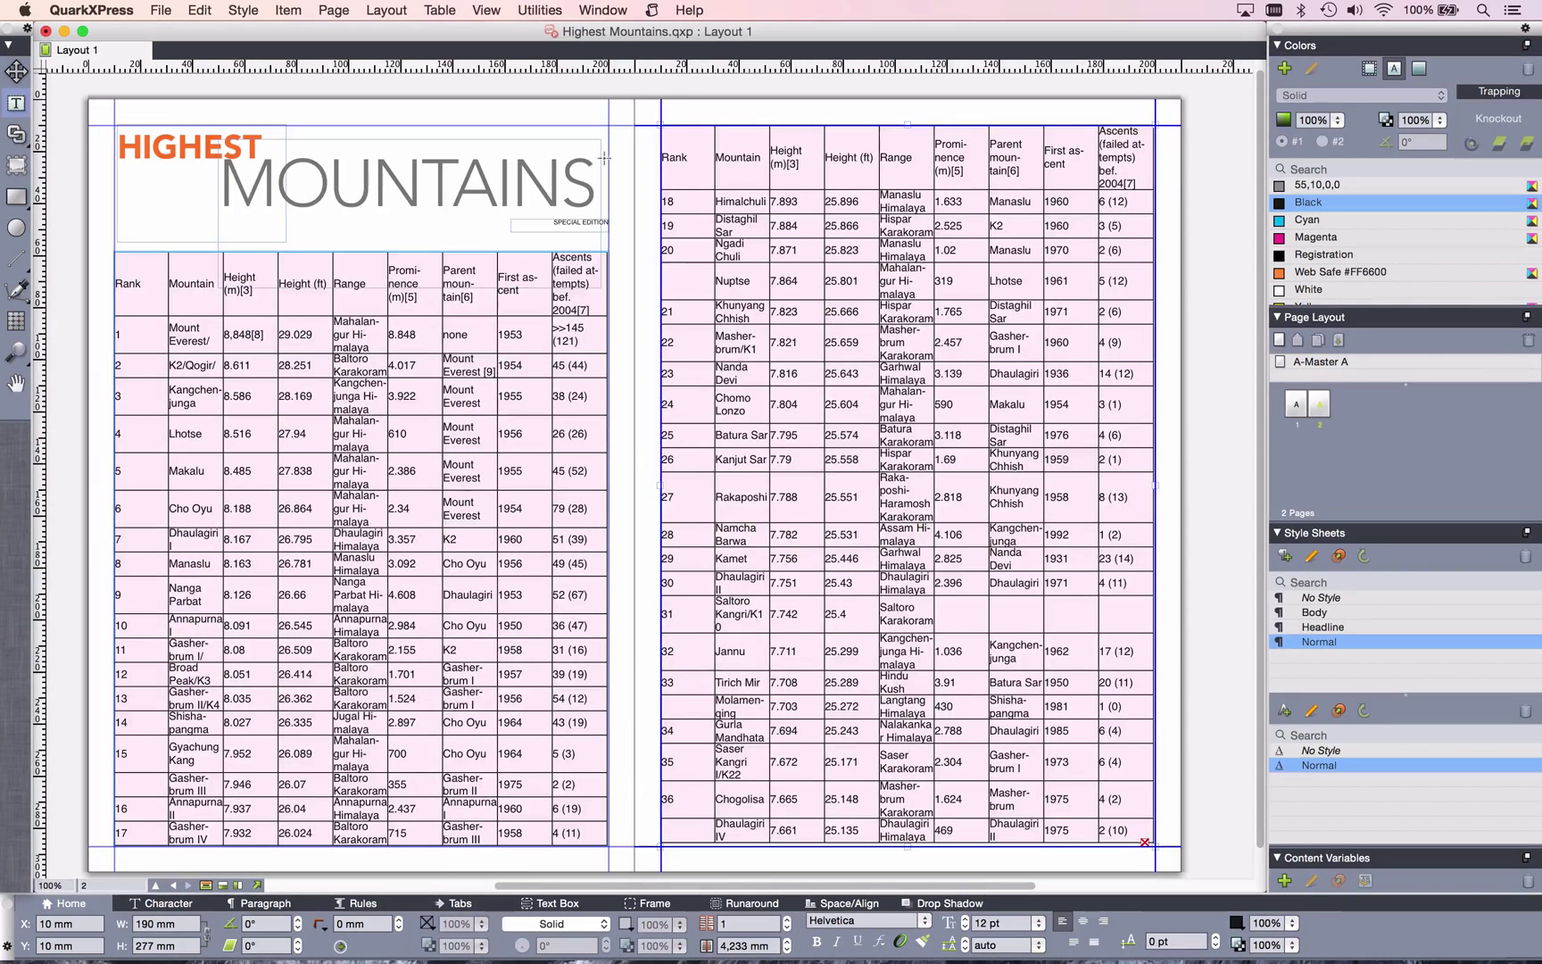
Show the Table Styles palette and create a new table style named Mountains.
left_click(583, 9)
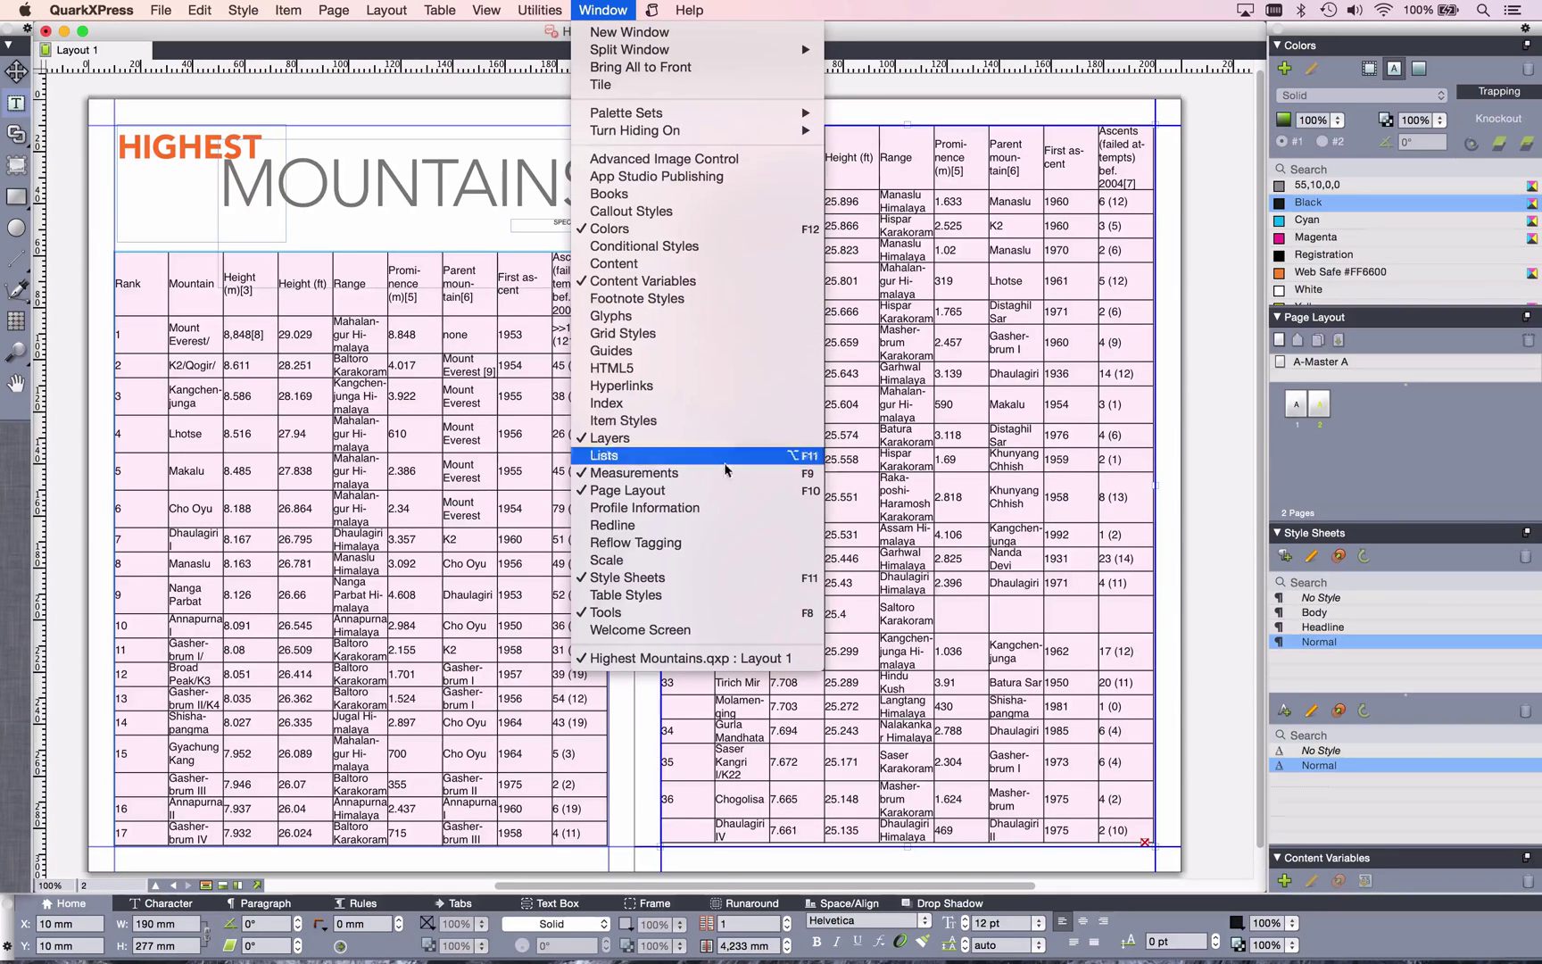
left_click(740, 596)
mouse_move(1344, 215)
left_mouse_down()
mouse_move(1134, 475)
mouse_move(1079, 498)
left_mouse_up()
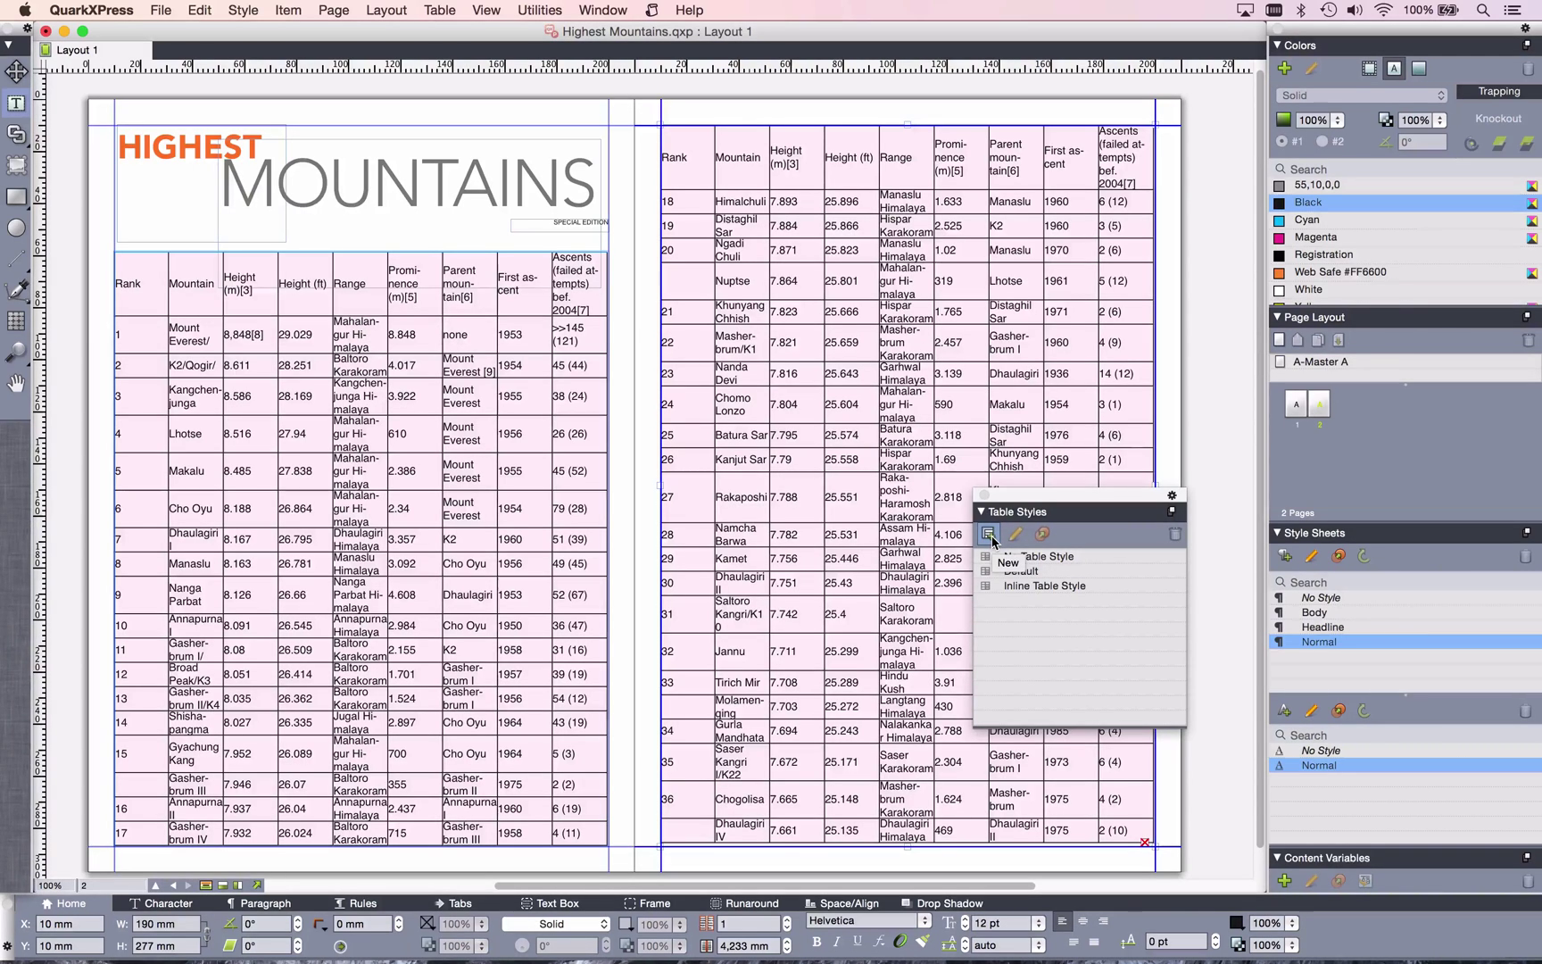
left_click(990, 535)
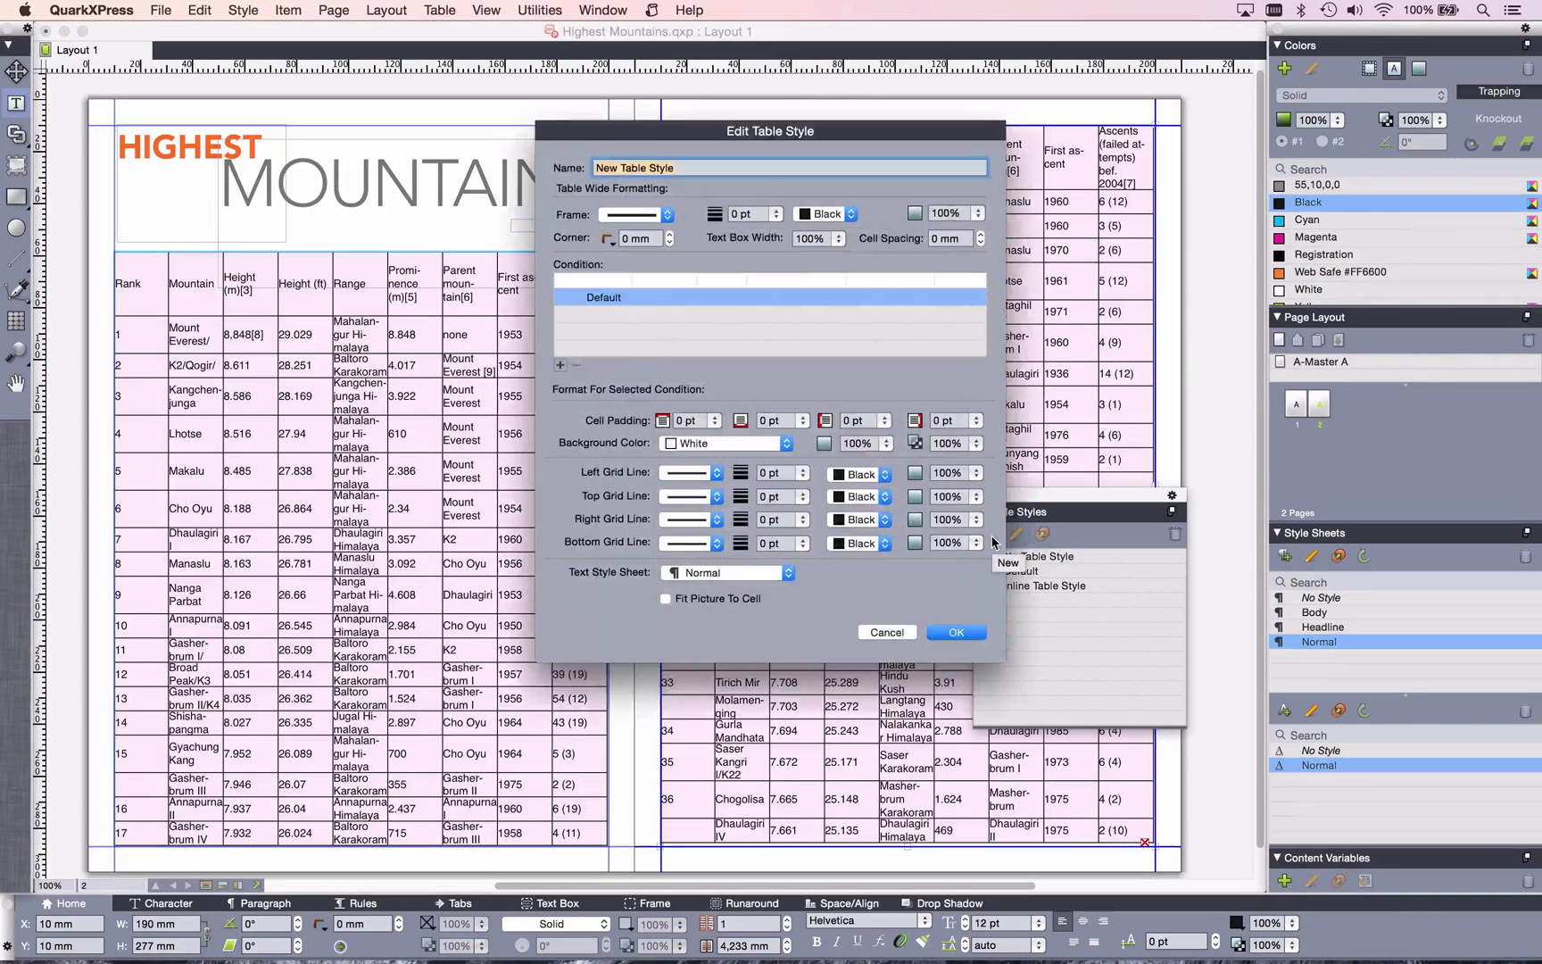
type("Mo")
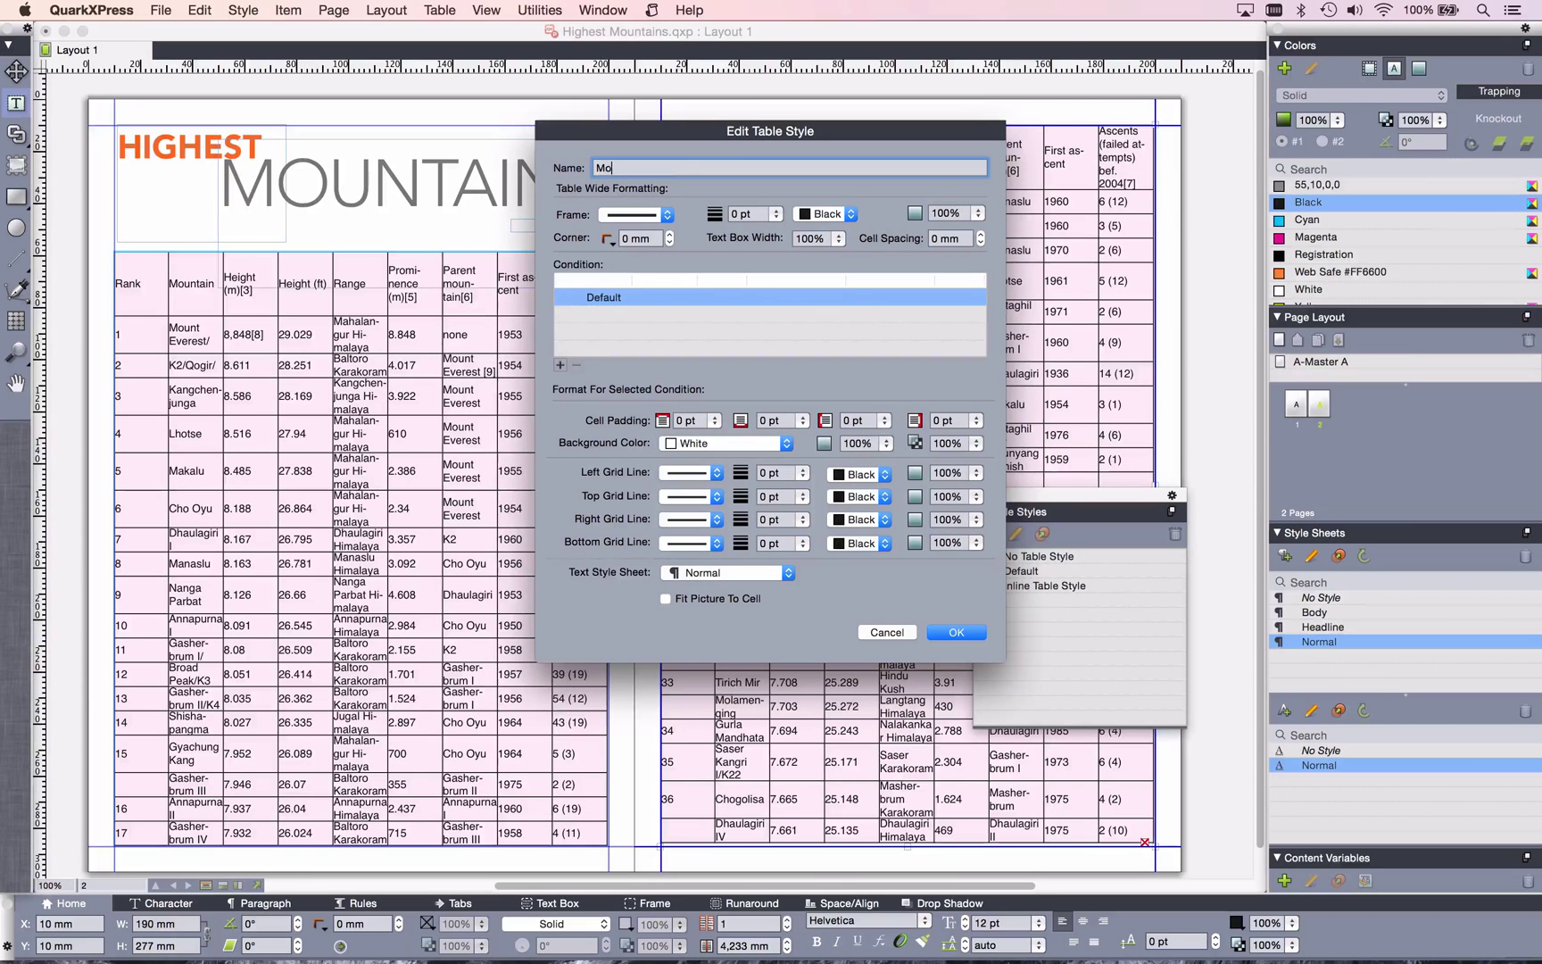
type("untains")
Add a condition to the Mountains style for Header Row # 1 with Column # set to Any.
left_click(561, 366)
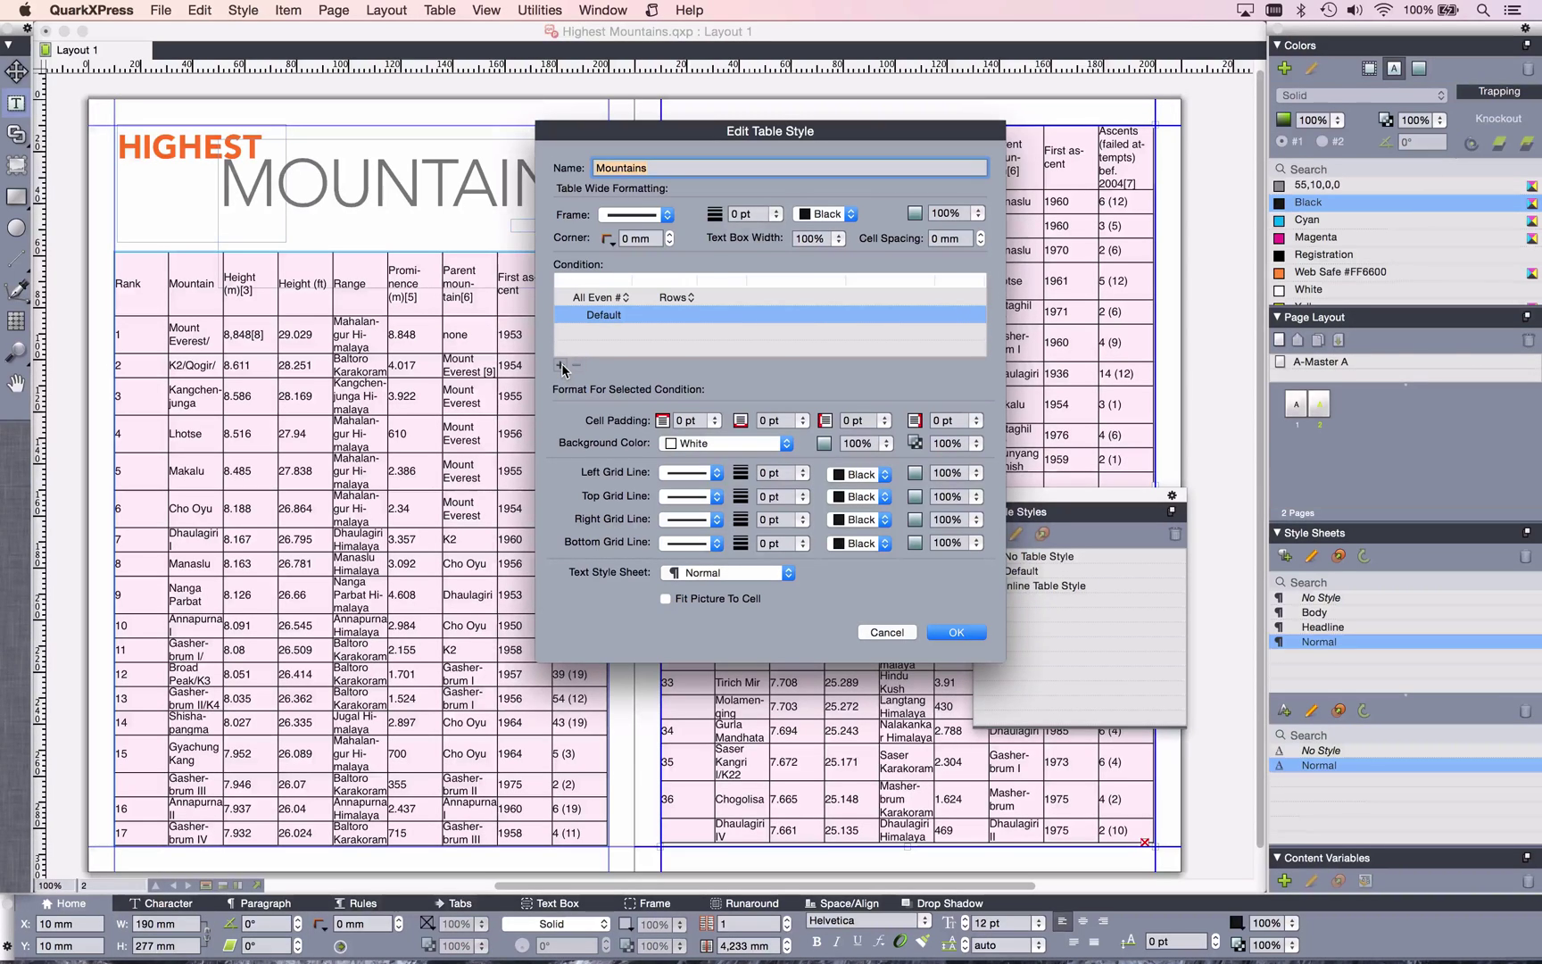
left_click(598, 298)
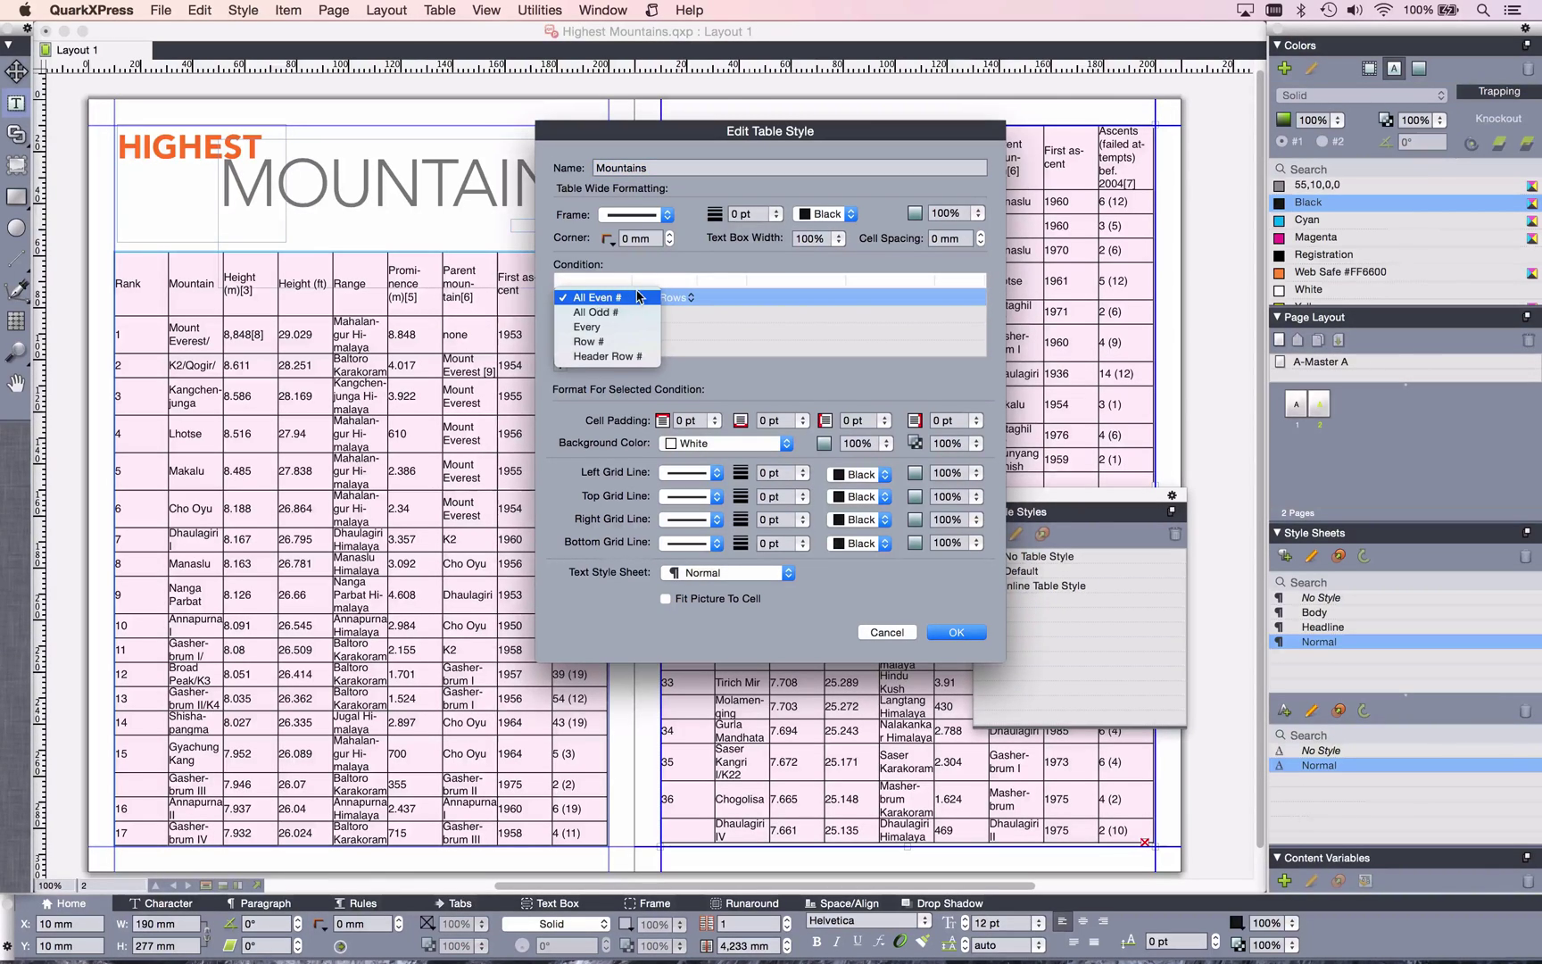
left_click(615, 356)
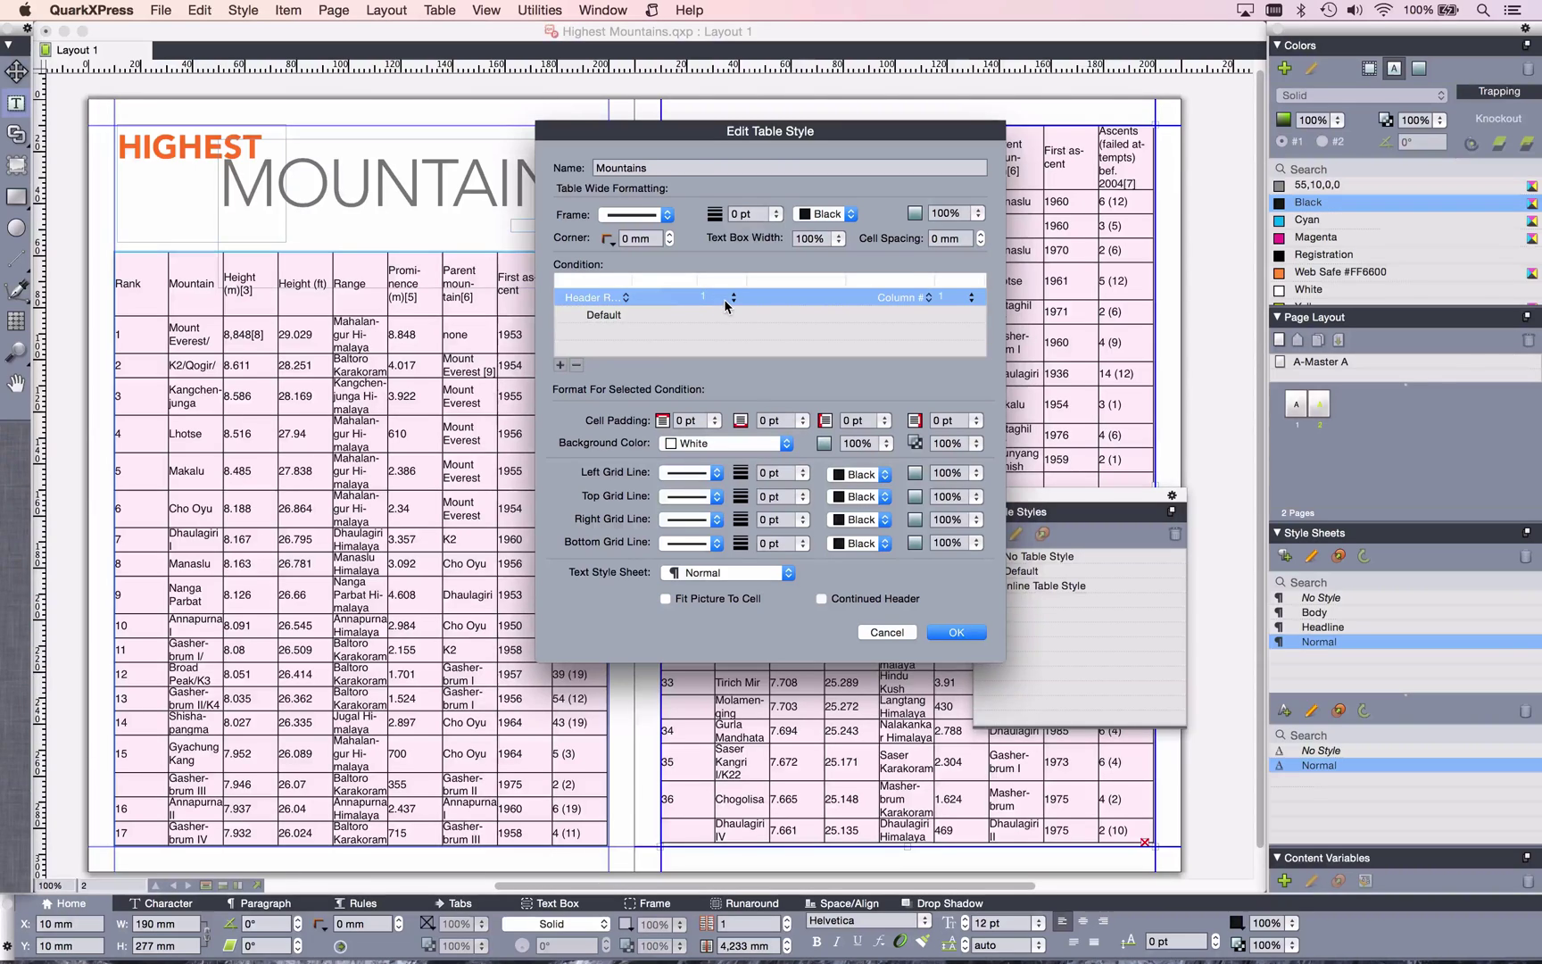
left_click(971, 298)
scroll(963, 328, "up", 2)
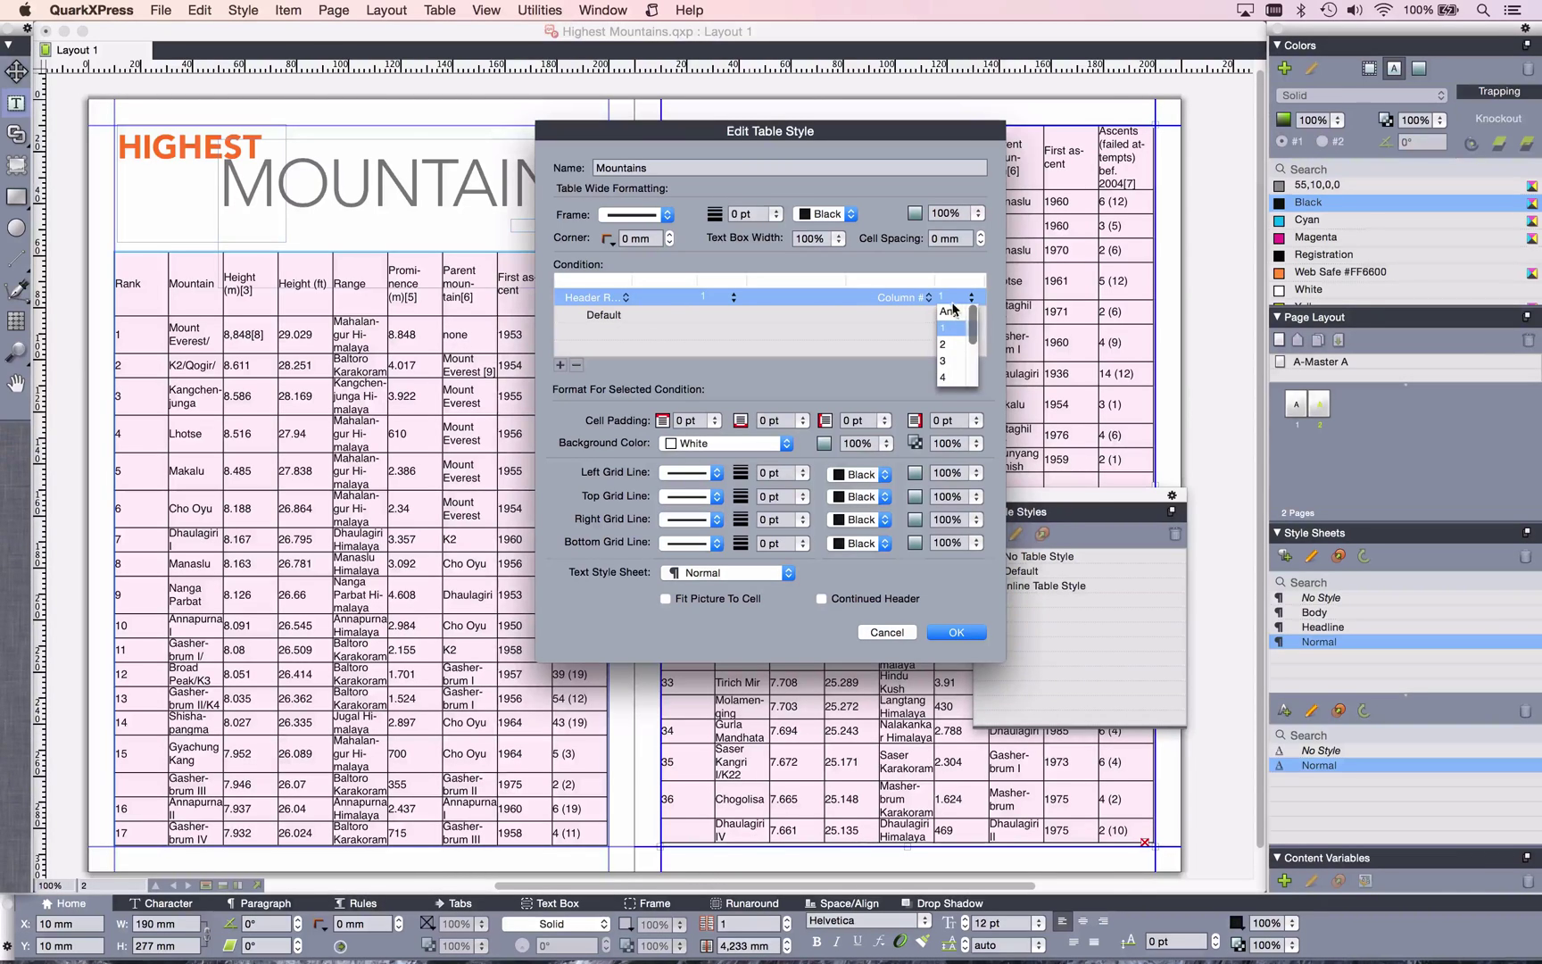
left_click(951, 306)
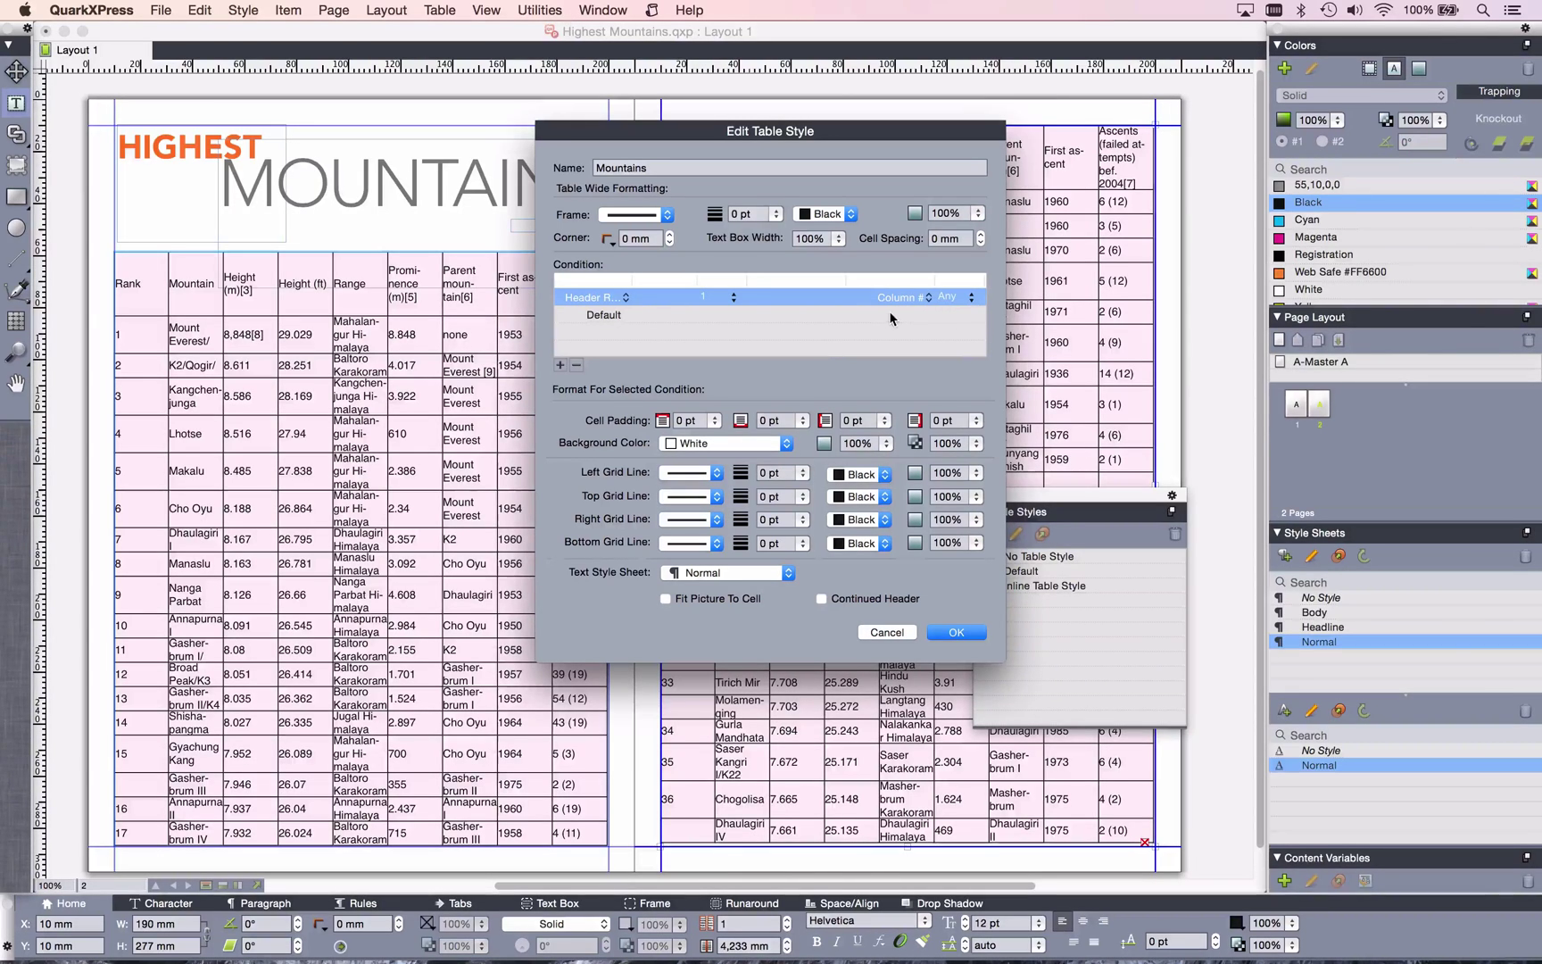
Give the header row condition a Web Safe #FF6600 background and the Headline text style sheet, and save the table style.
left_click(731, 444)
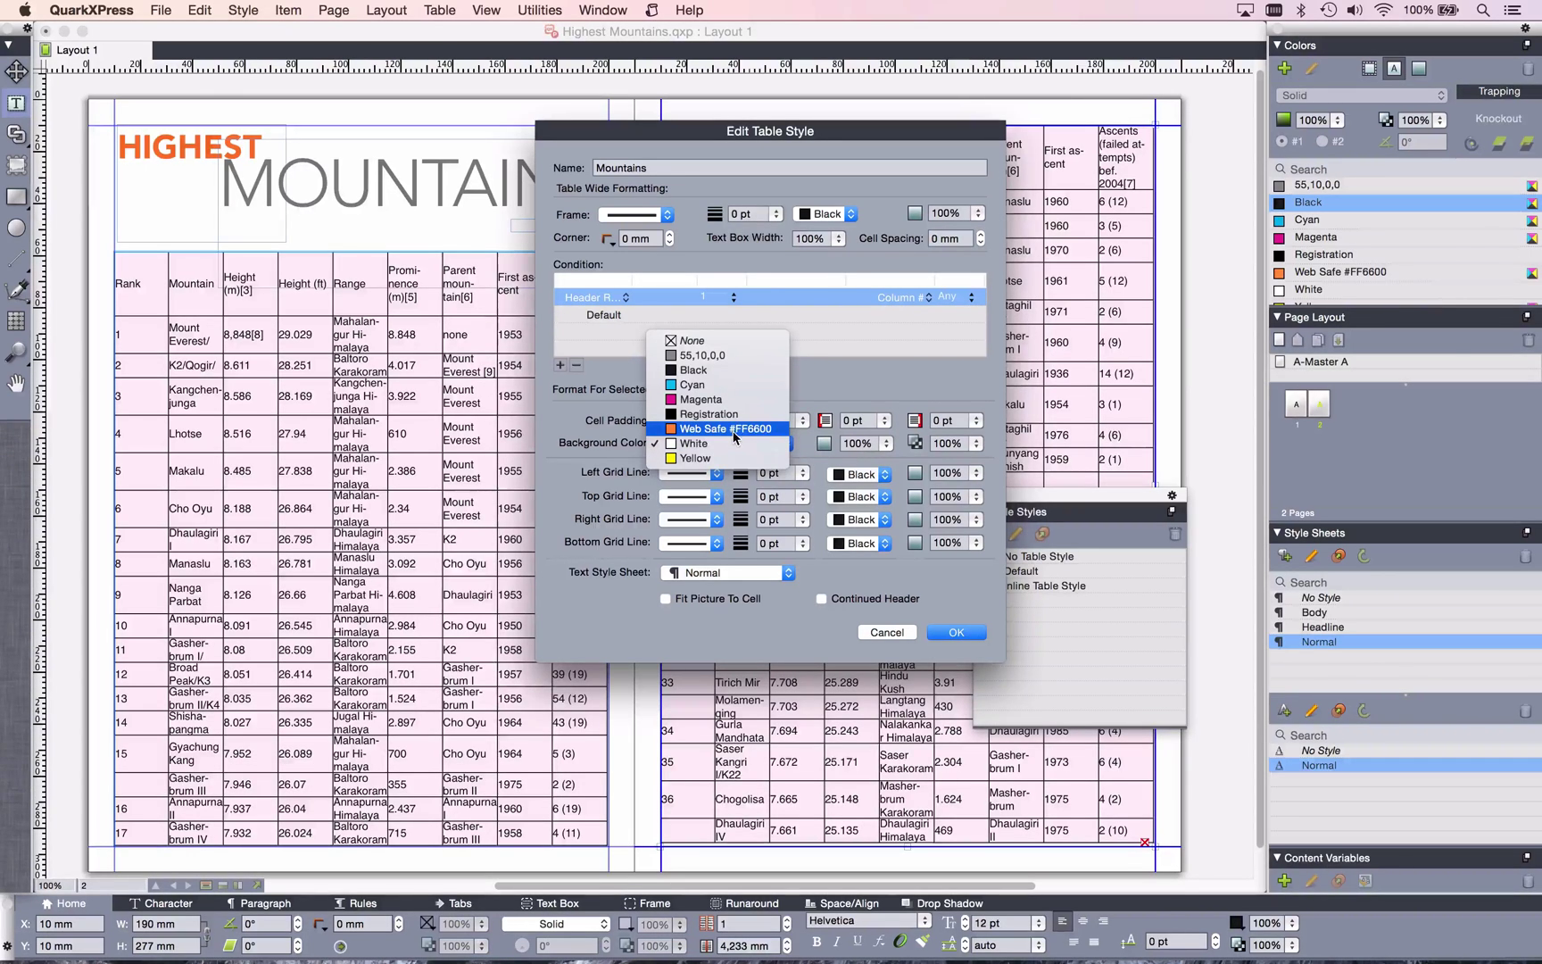
left_click(733, 431)
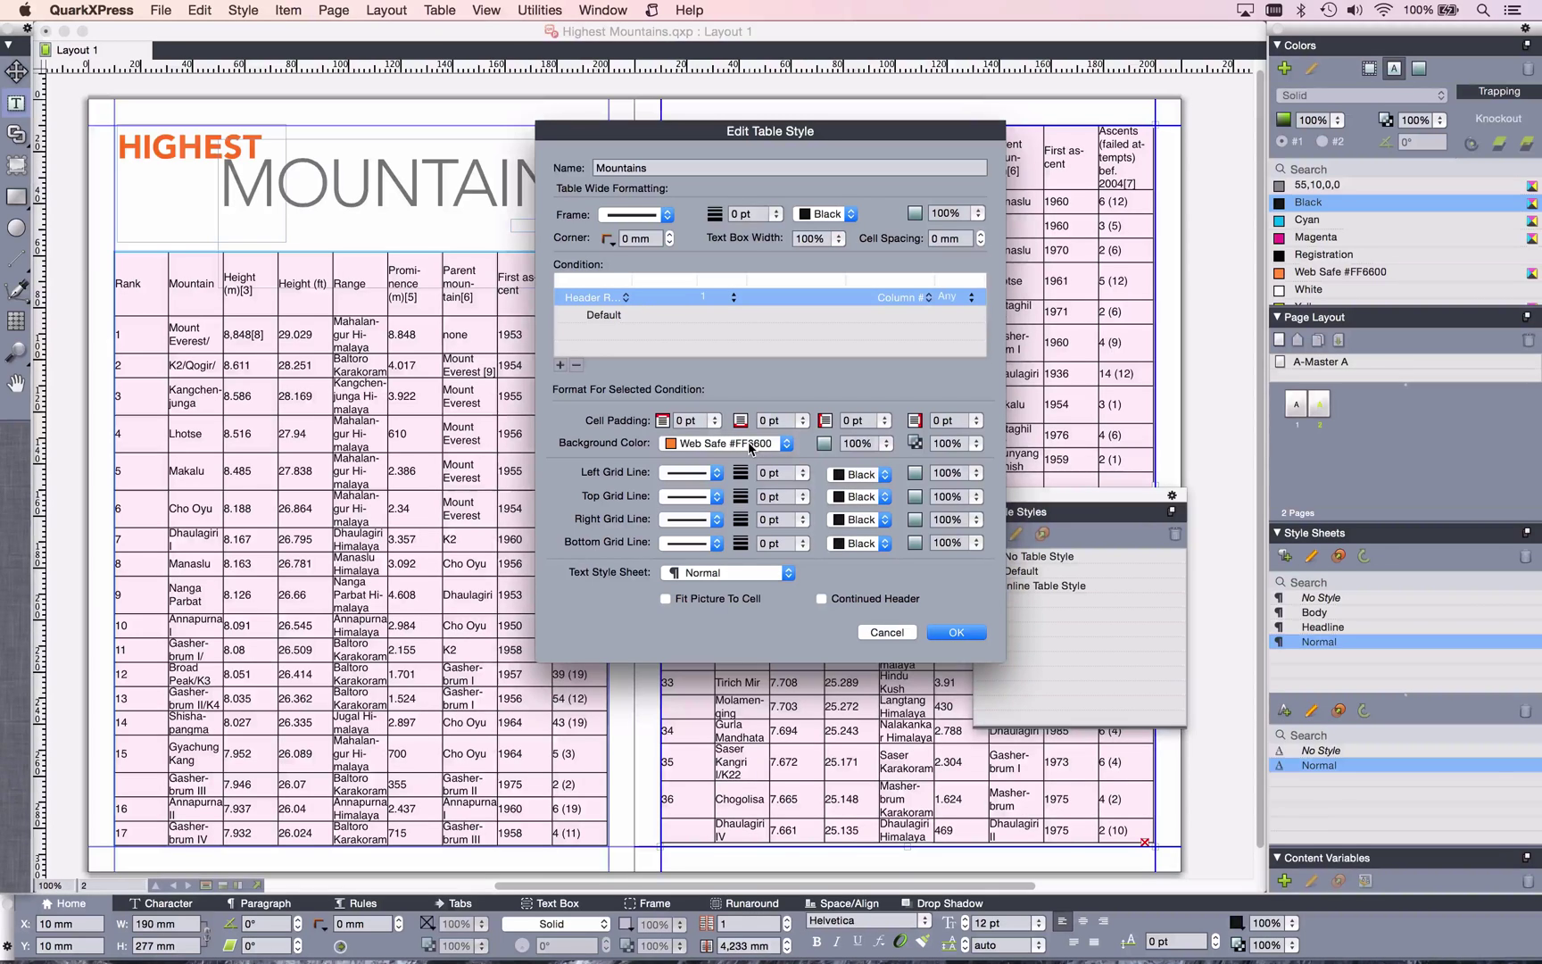
left_click(727, 573)
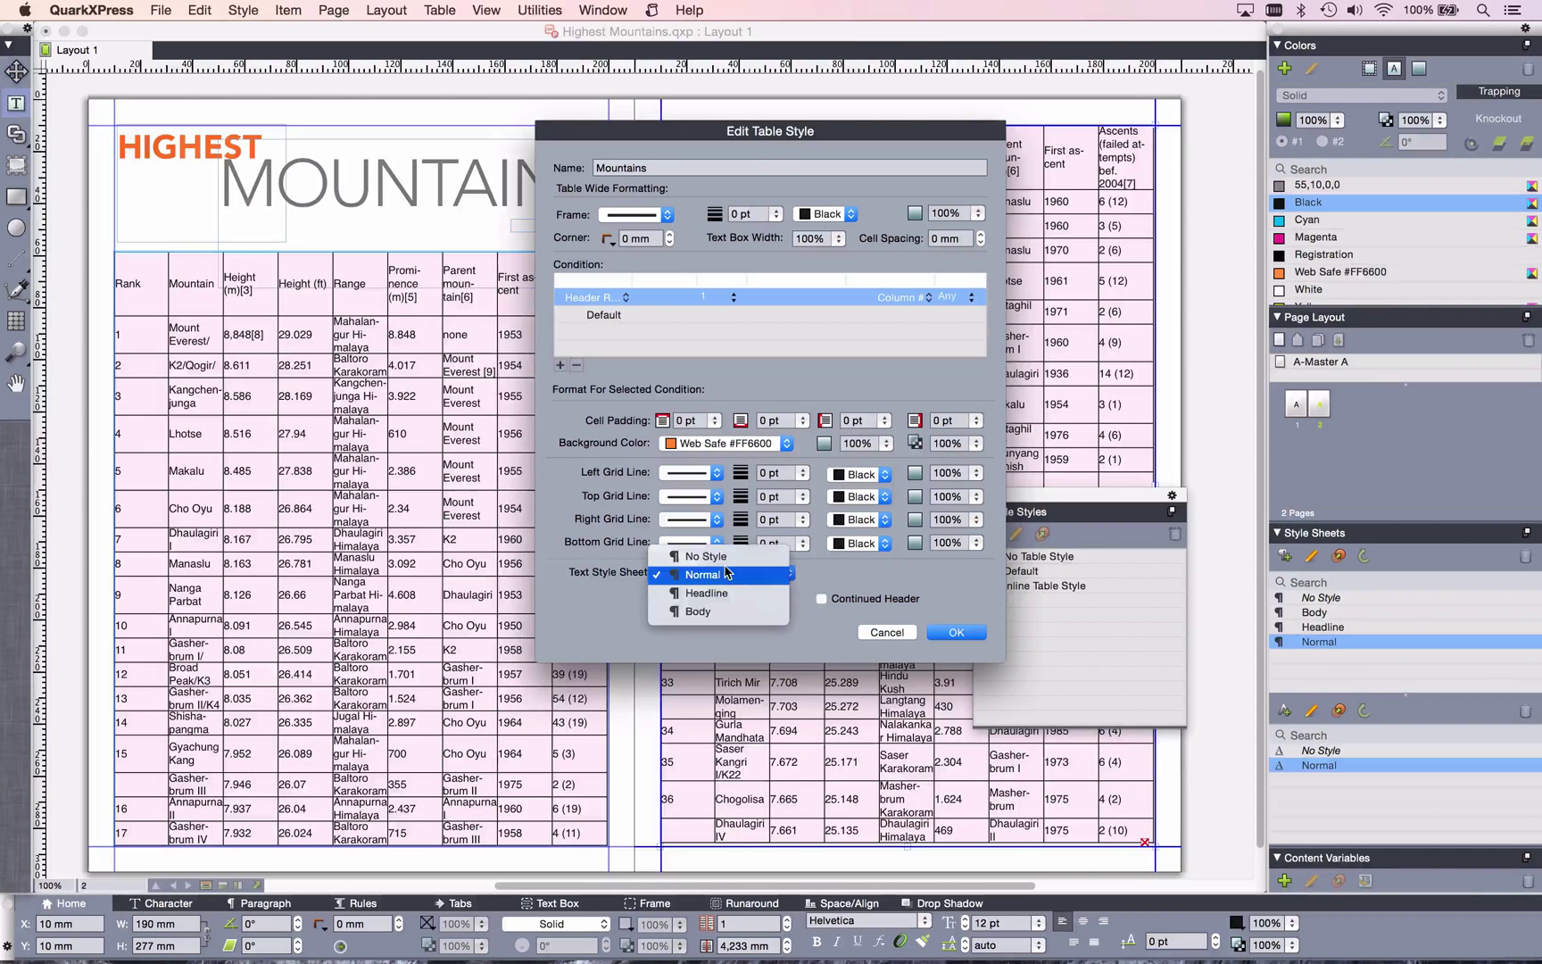
left_click(773, 595)
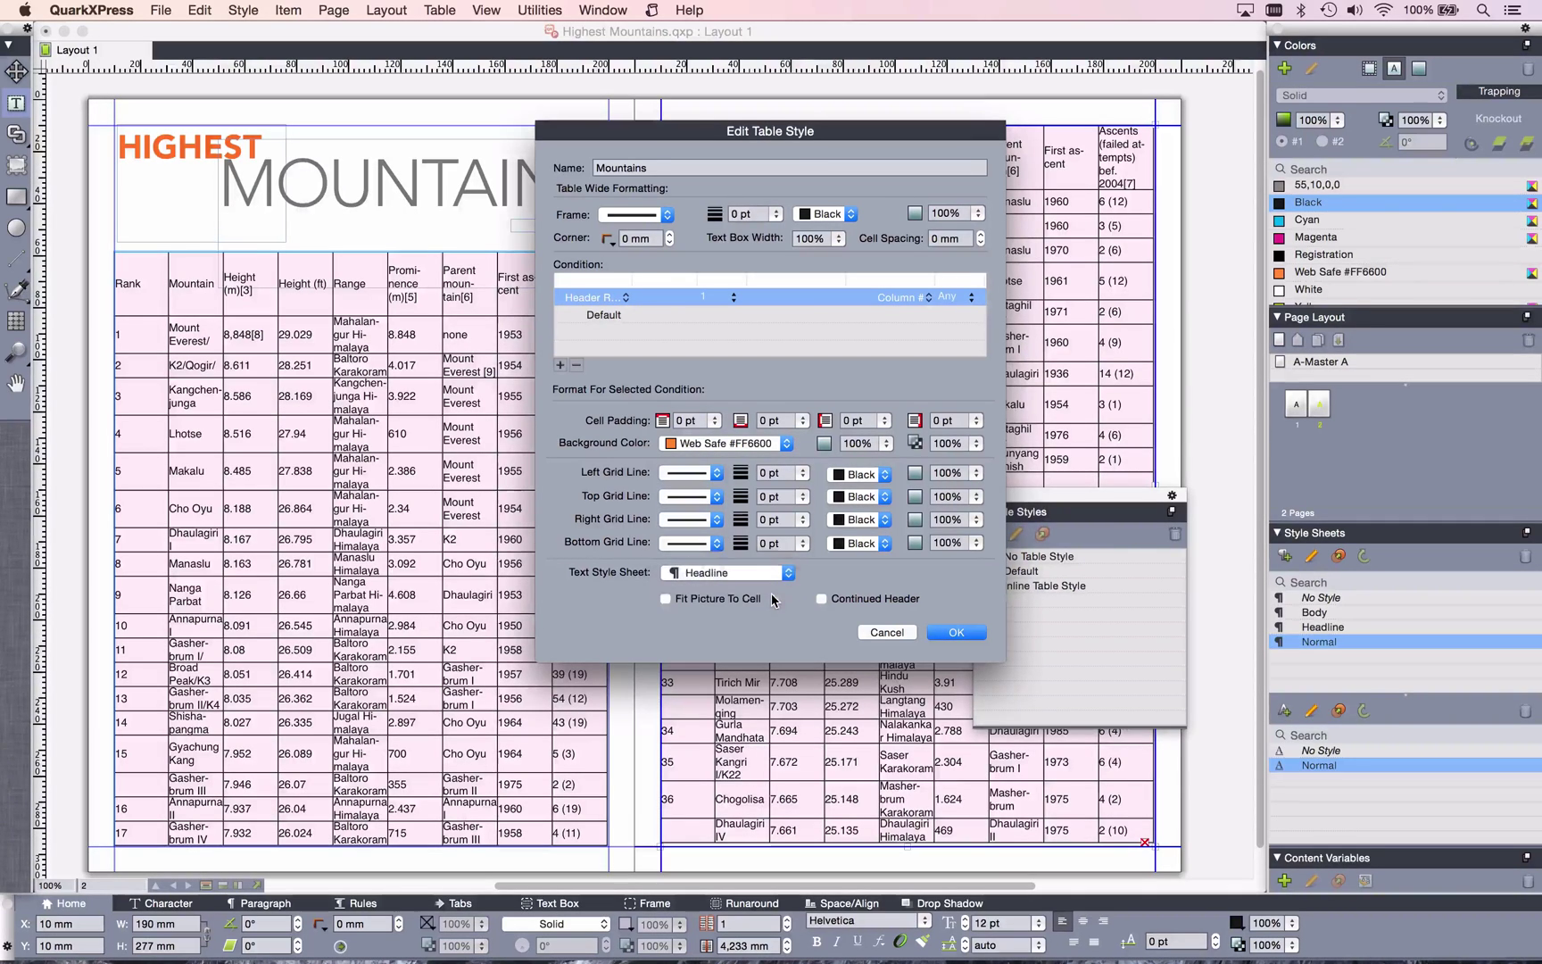
left_click(951, 633)
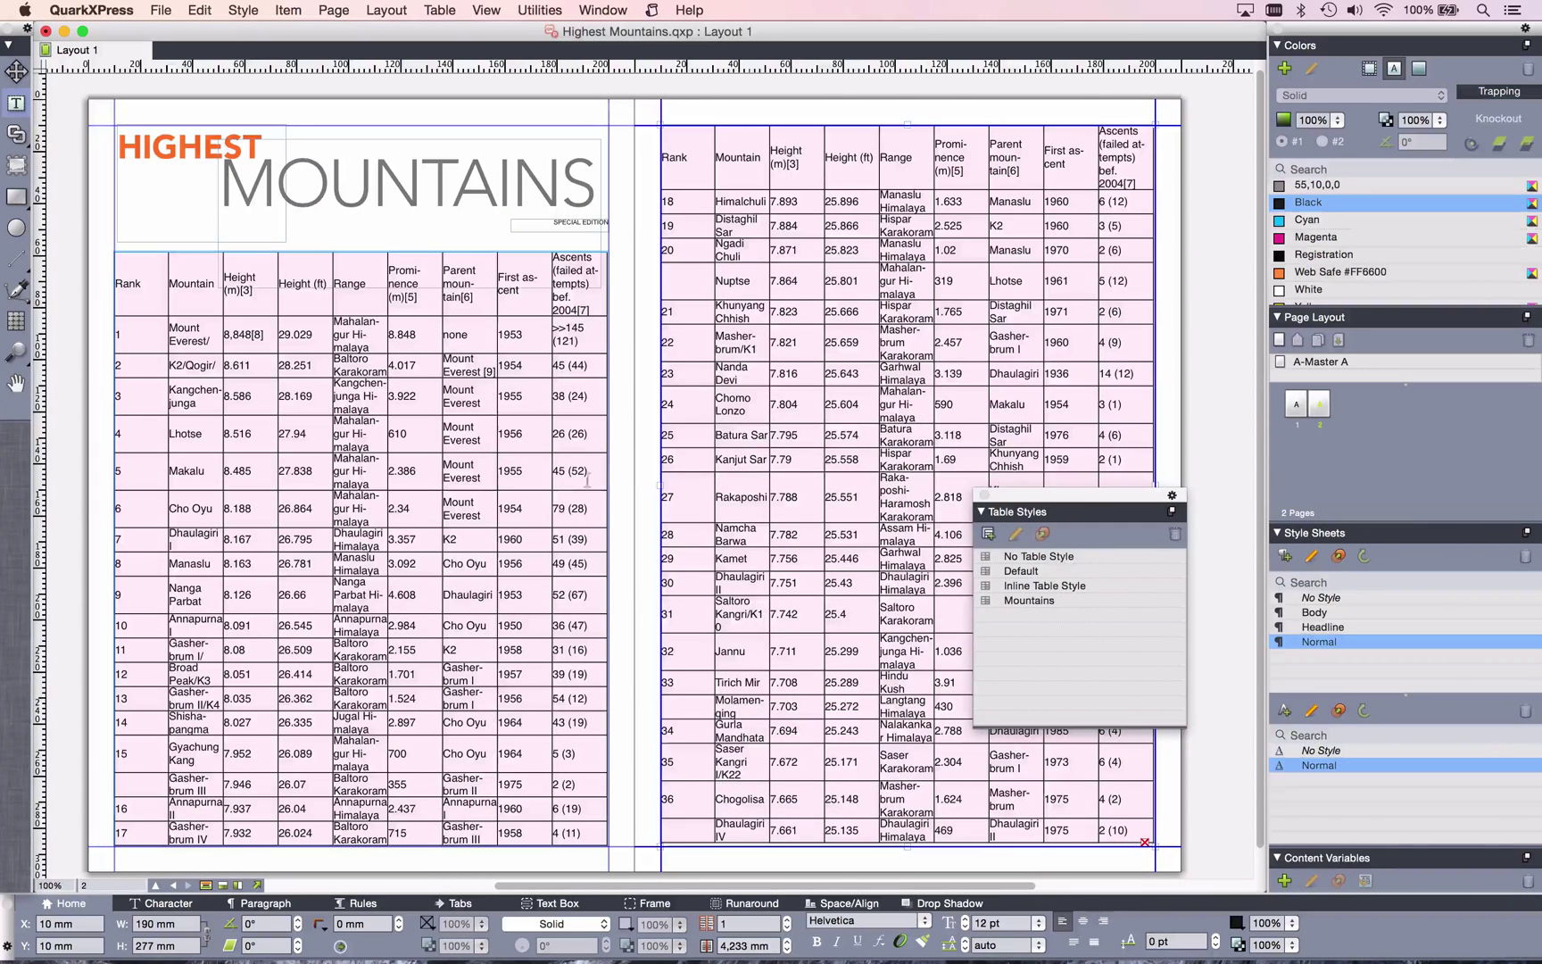
Select the inline table on the first page and apply the Mountains table style to it.
left_click(143, 287)
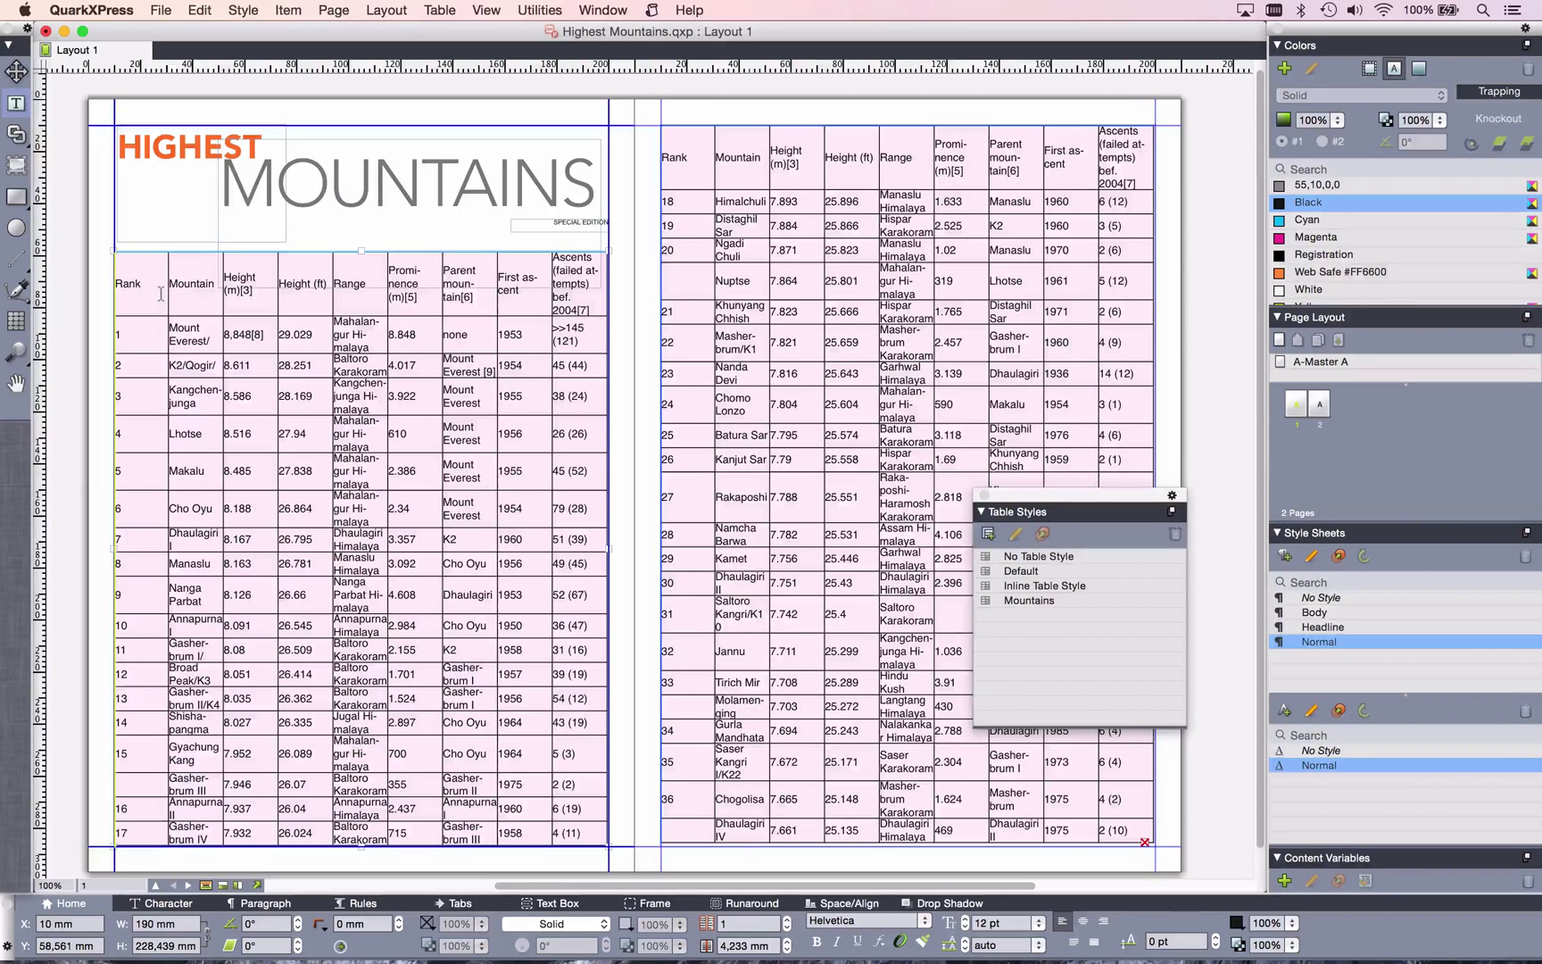
double_click(161, 294)
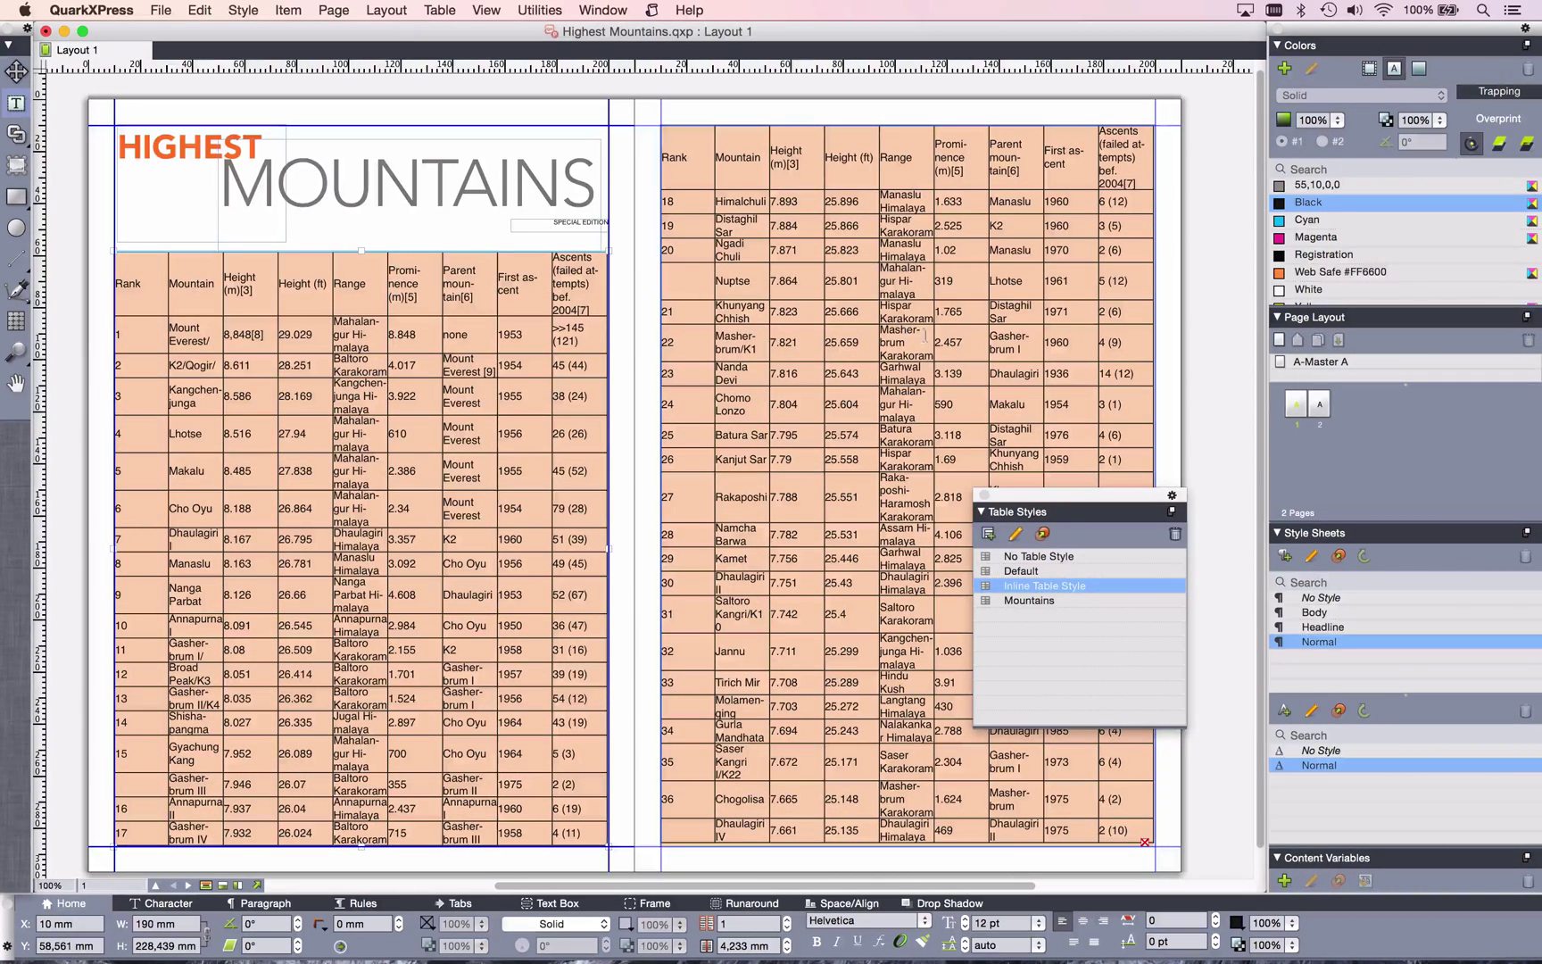
left_click(1034, 600)
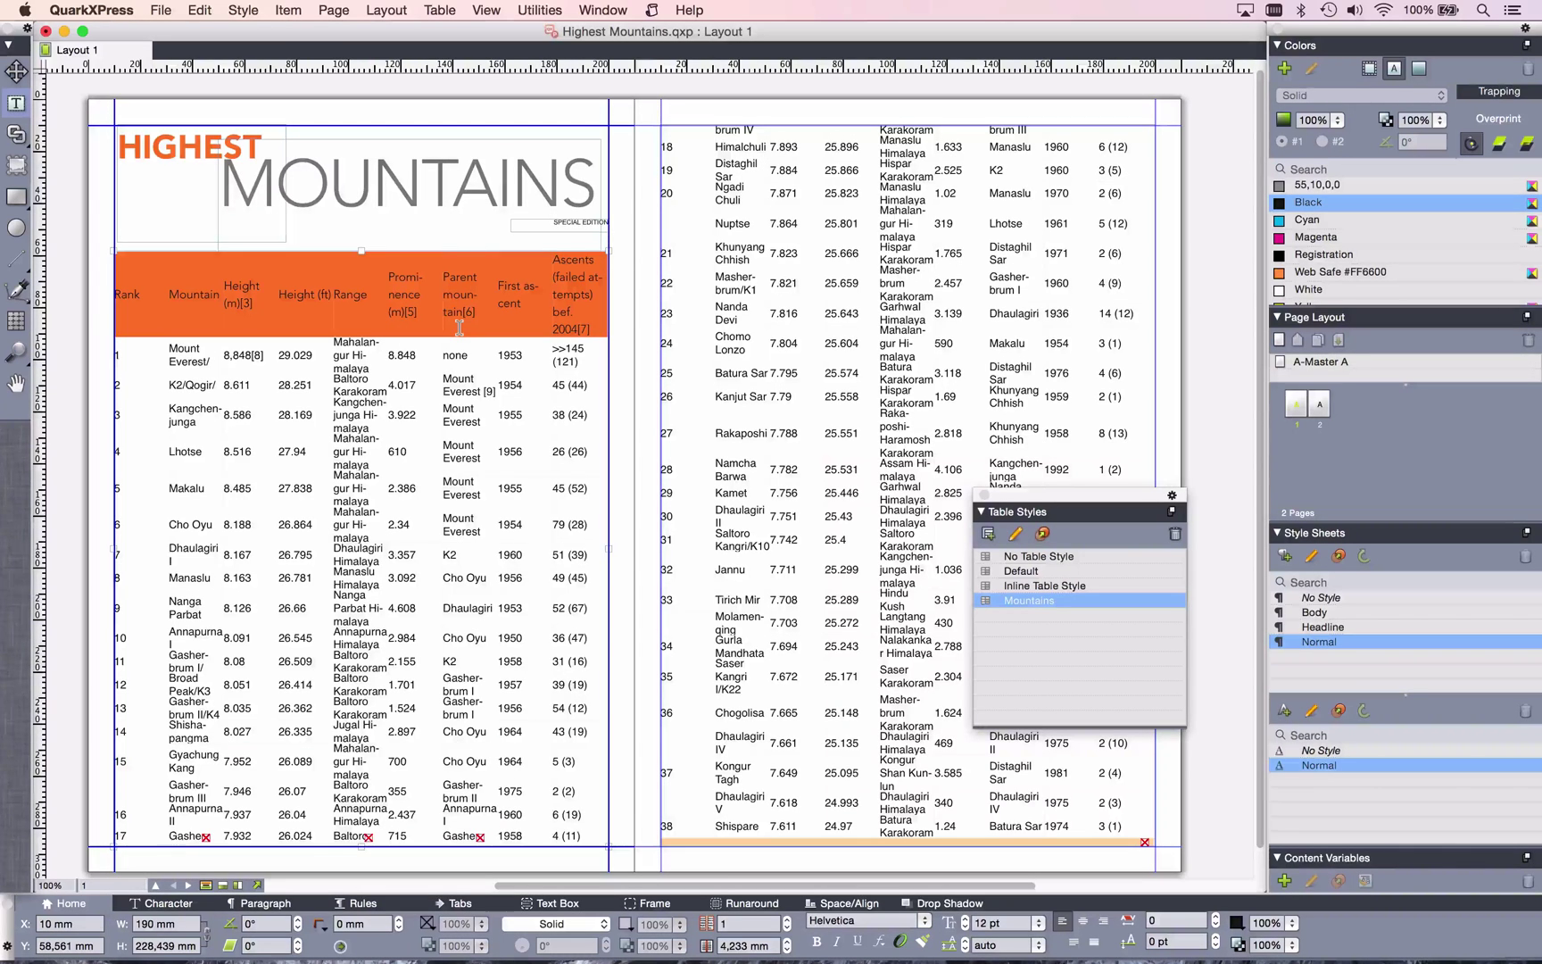
Turn on Continued Header for the header row condition of the Mountains style and save the style.
left_click(1014, 535)
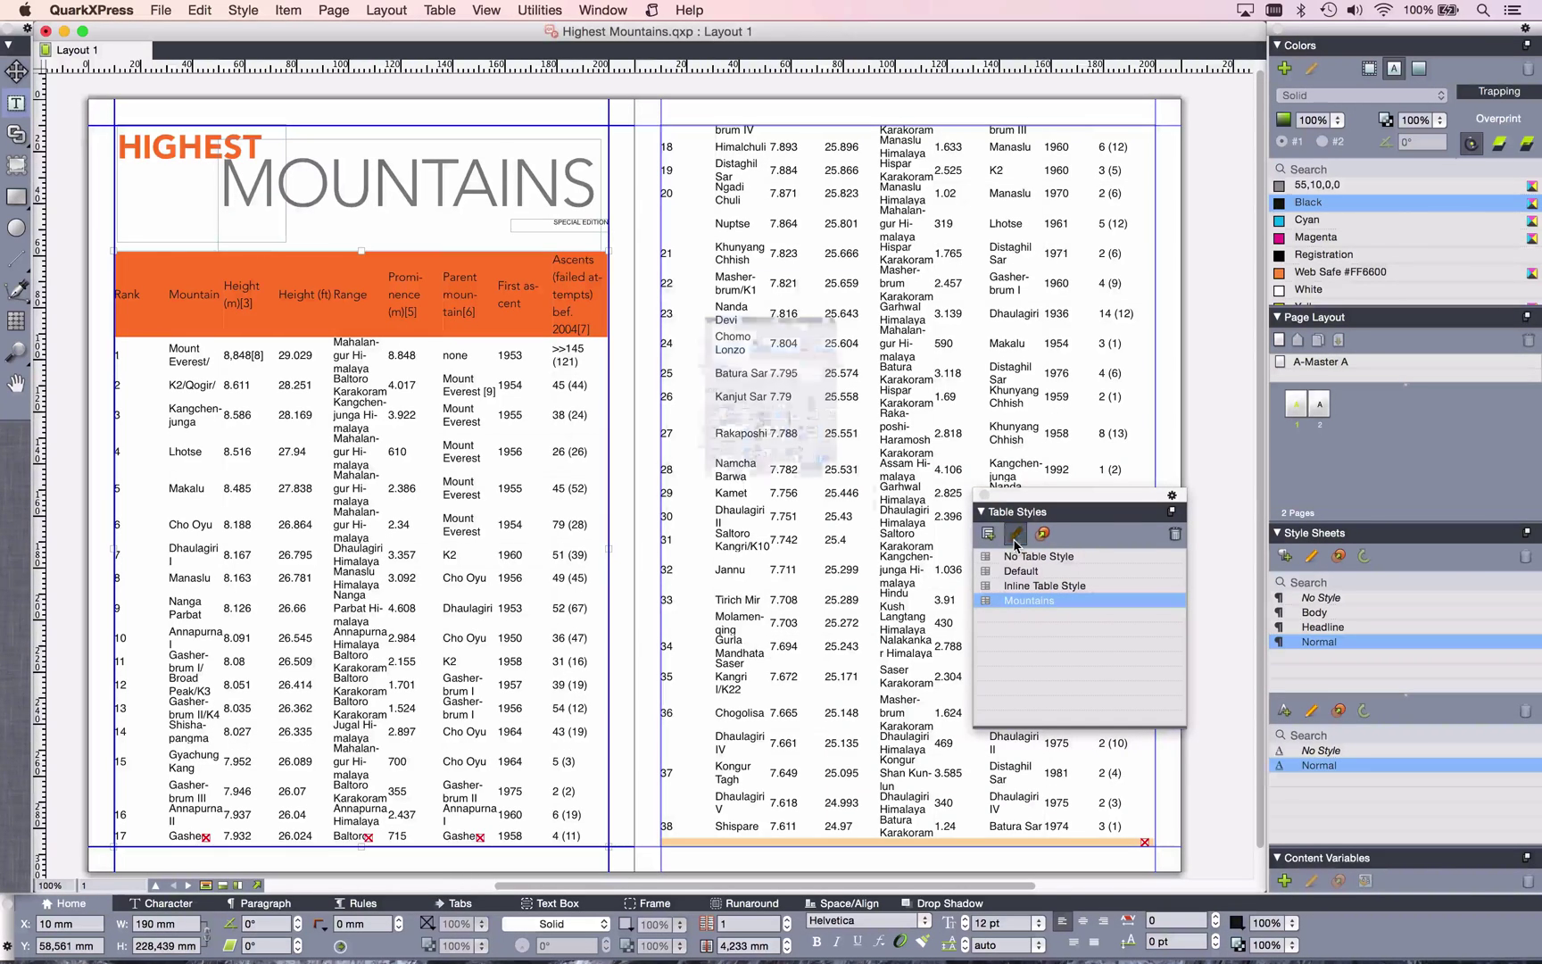
left_click(858, 602)
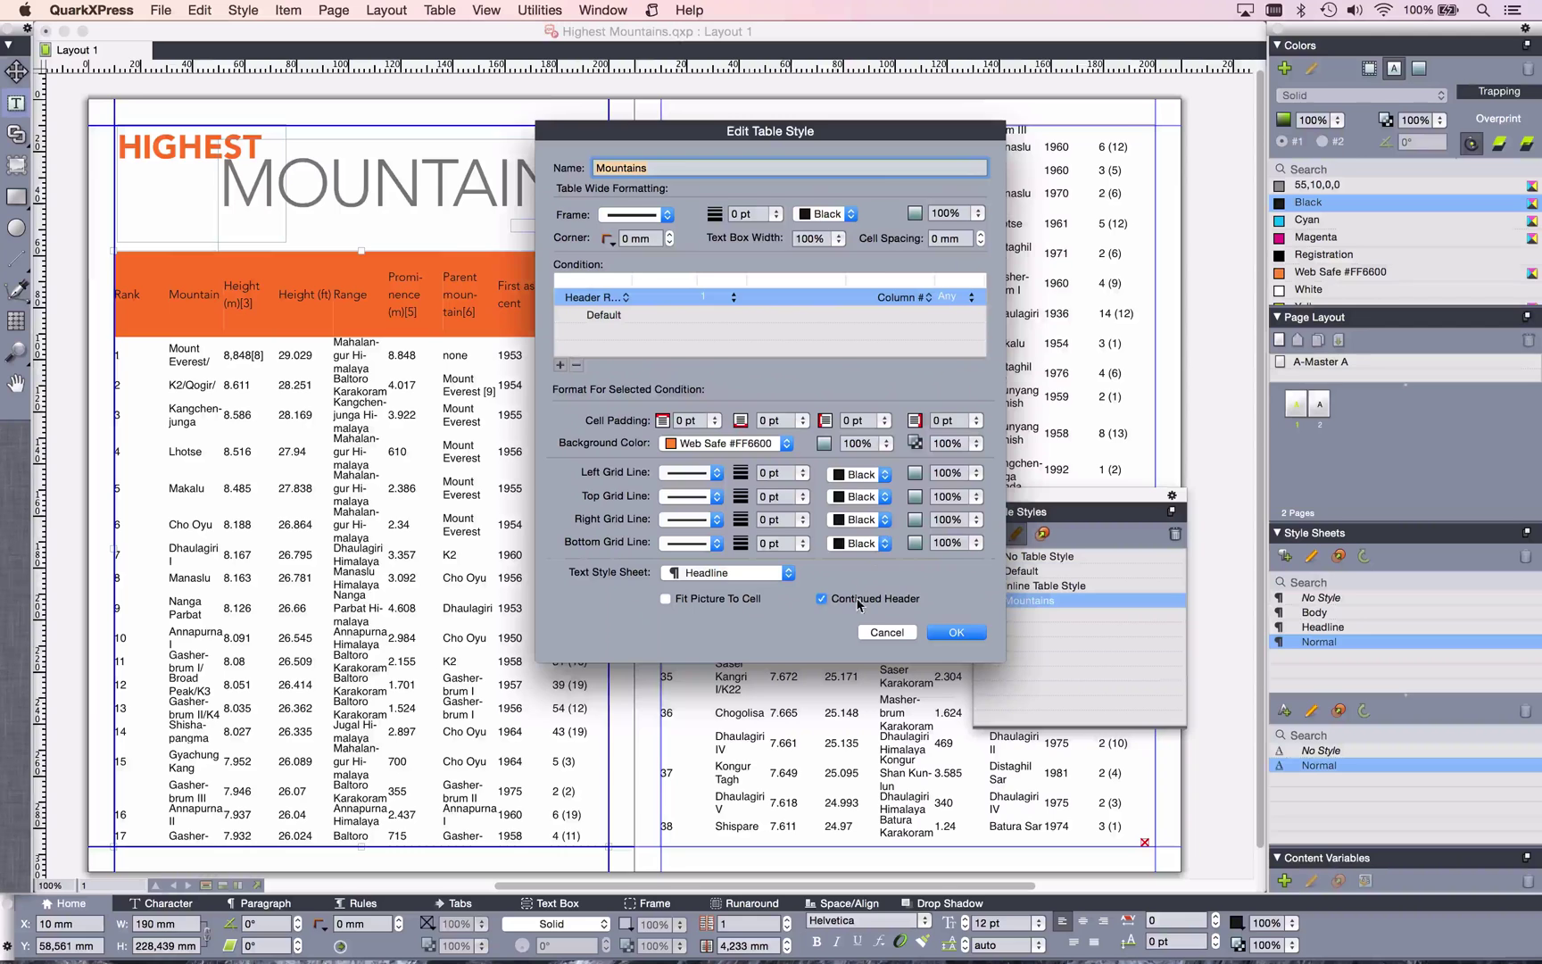
left_click(953, 631)
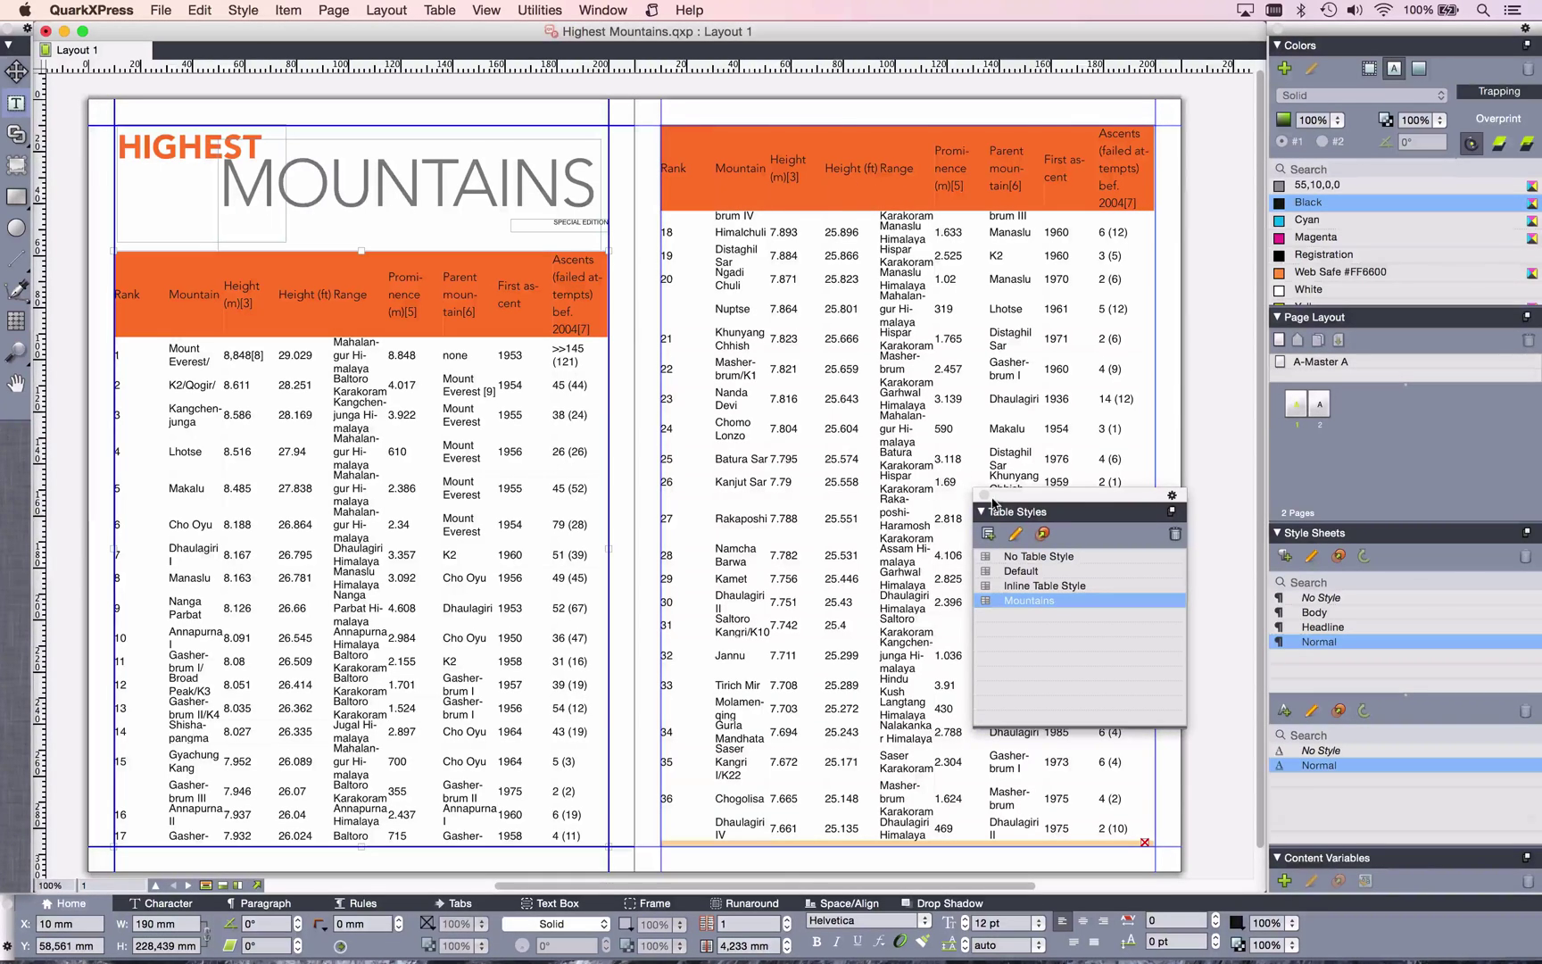
Set the left and right grid lines of the Mountains style's header row condition to 1 pt and save the style.
left_click(1013, 535)
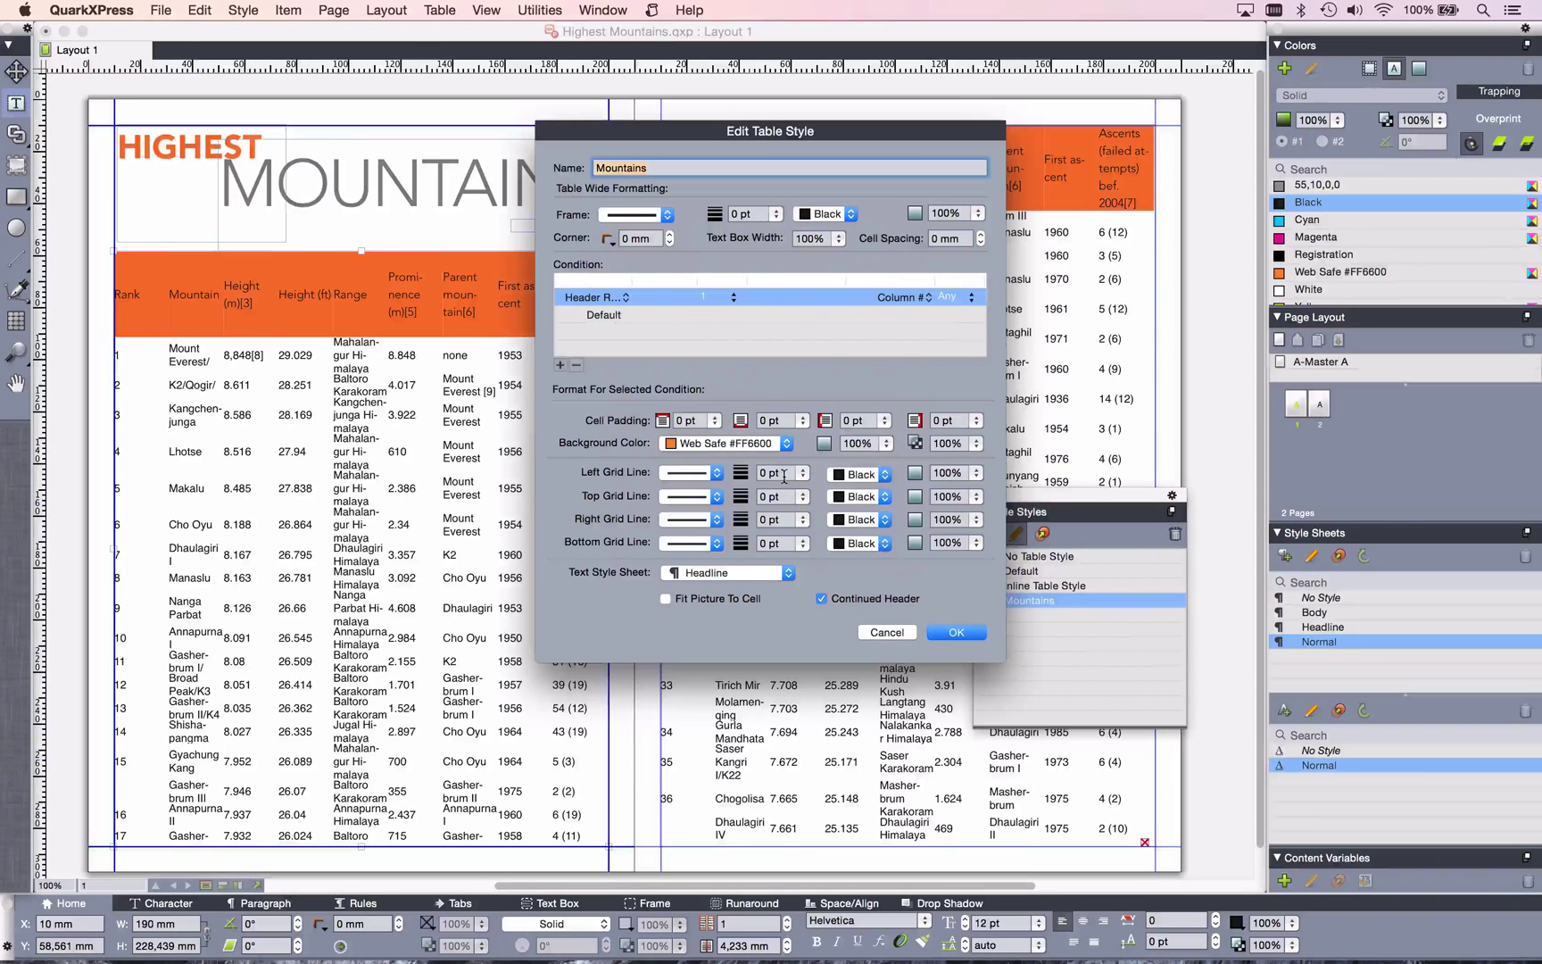
left_click_drag(784, 476, 757, 471)
type("1")
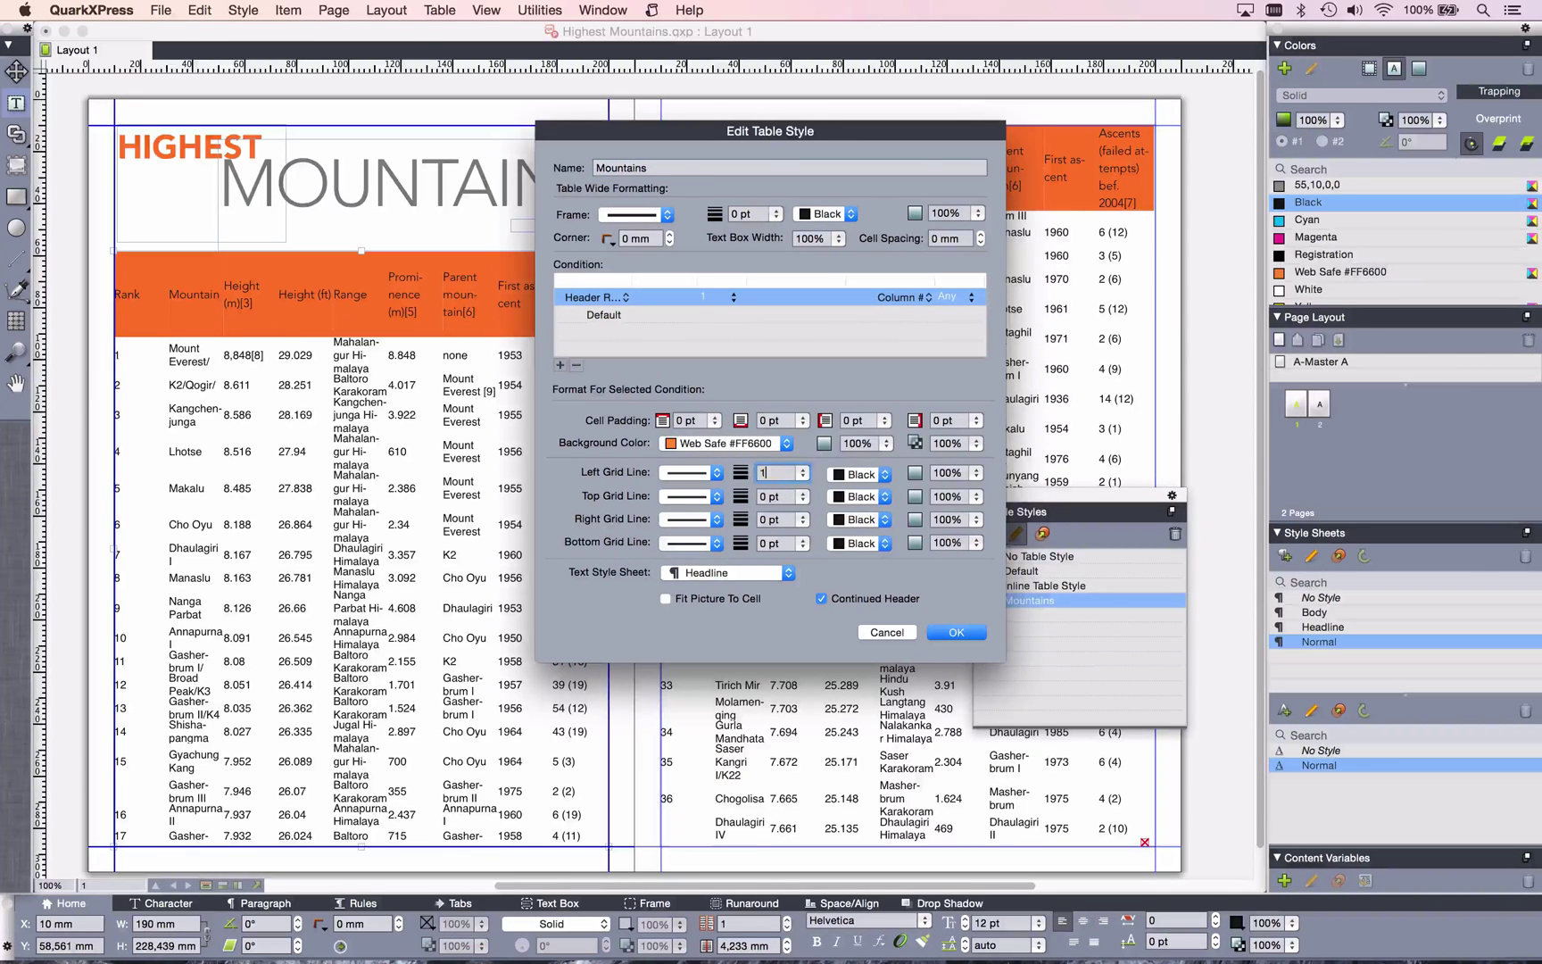
left_click(766, 519)
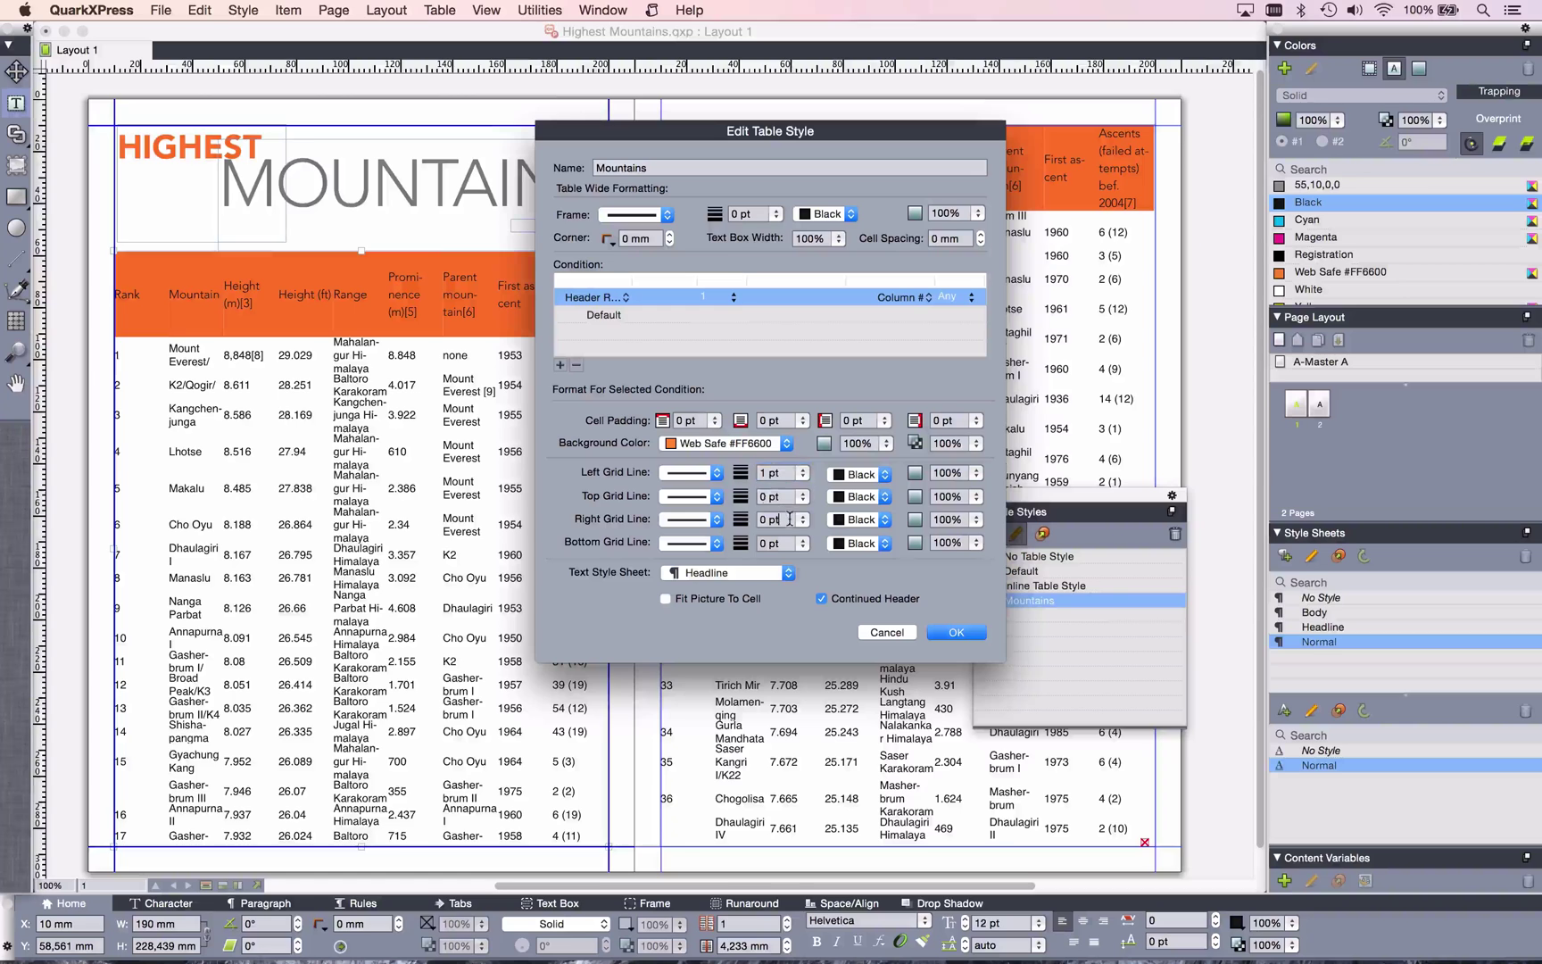
left_click(965, 632)
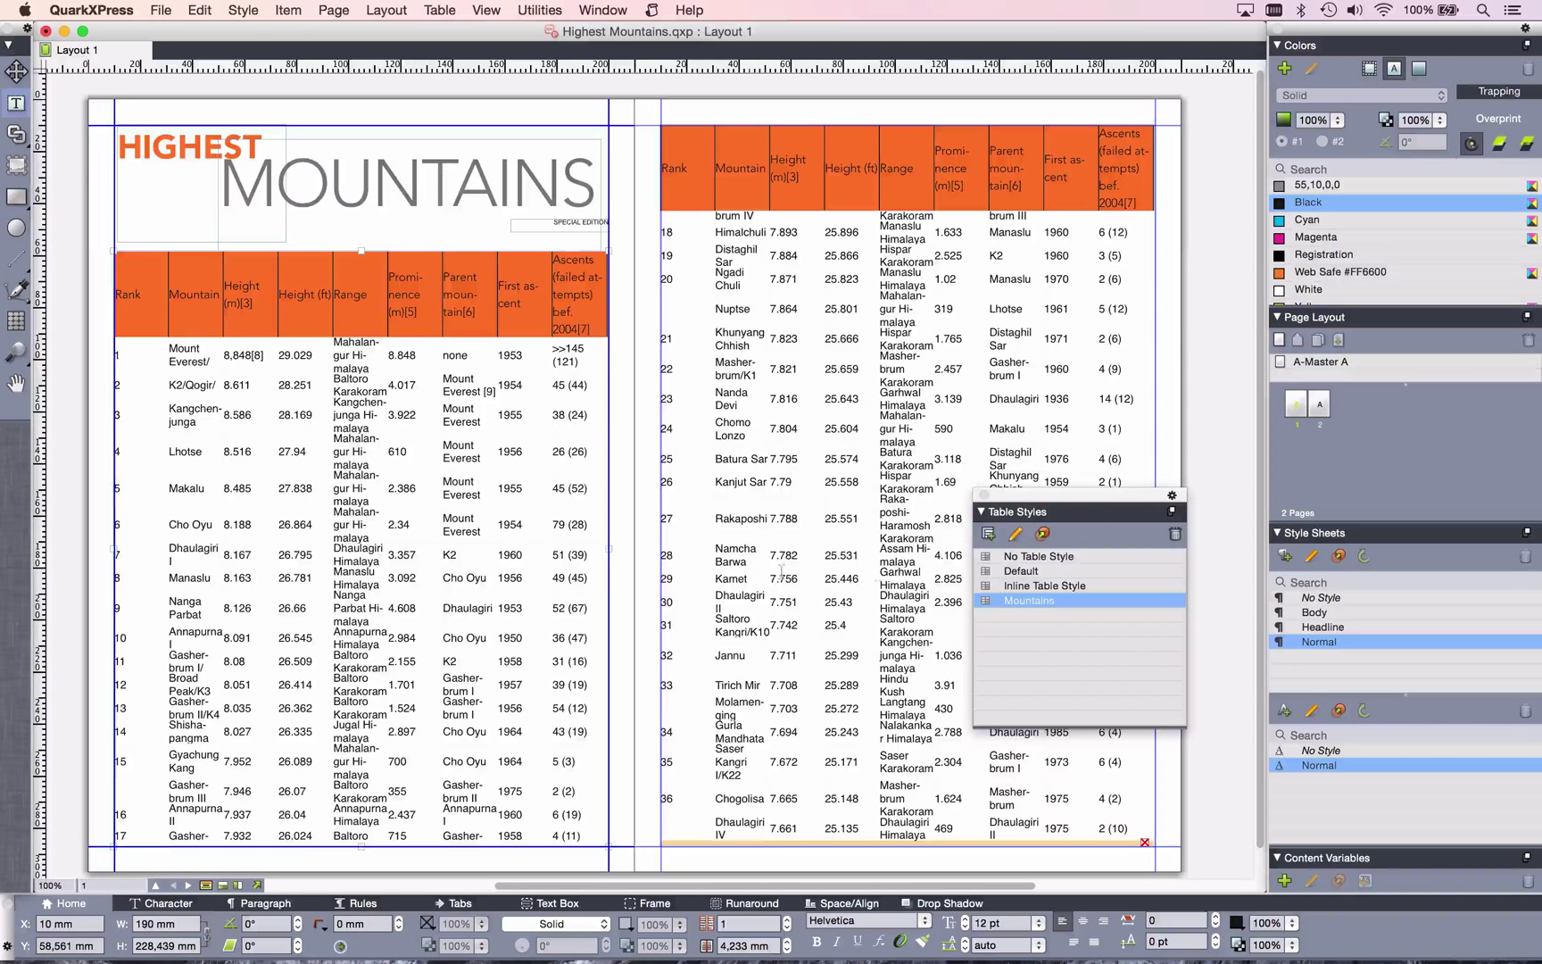
Add a condition to the Mountains style that targets All Even # Rows.
left_click(1018, 536)
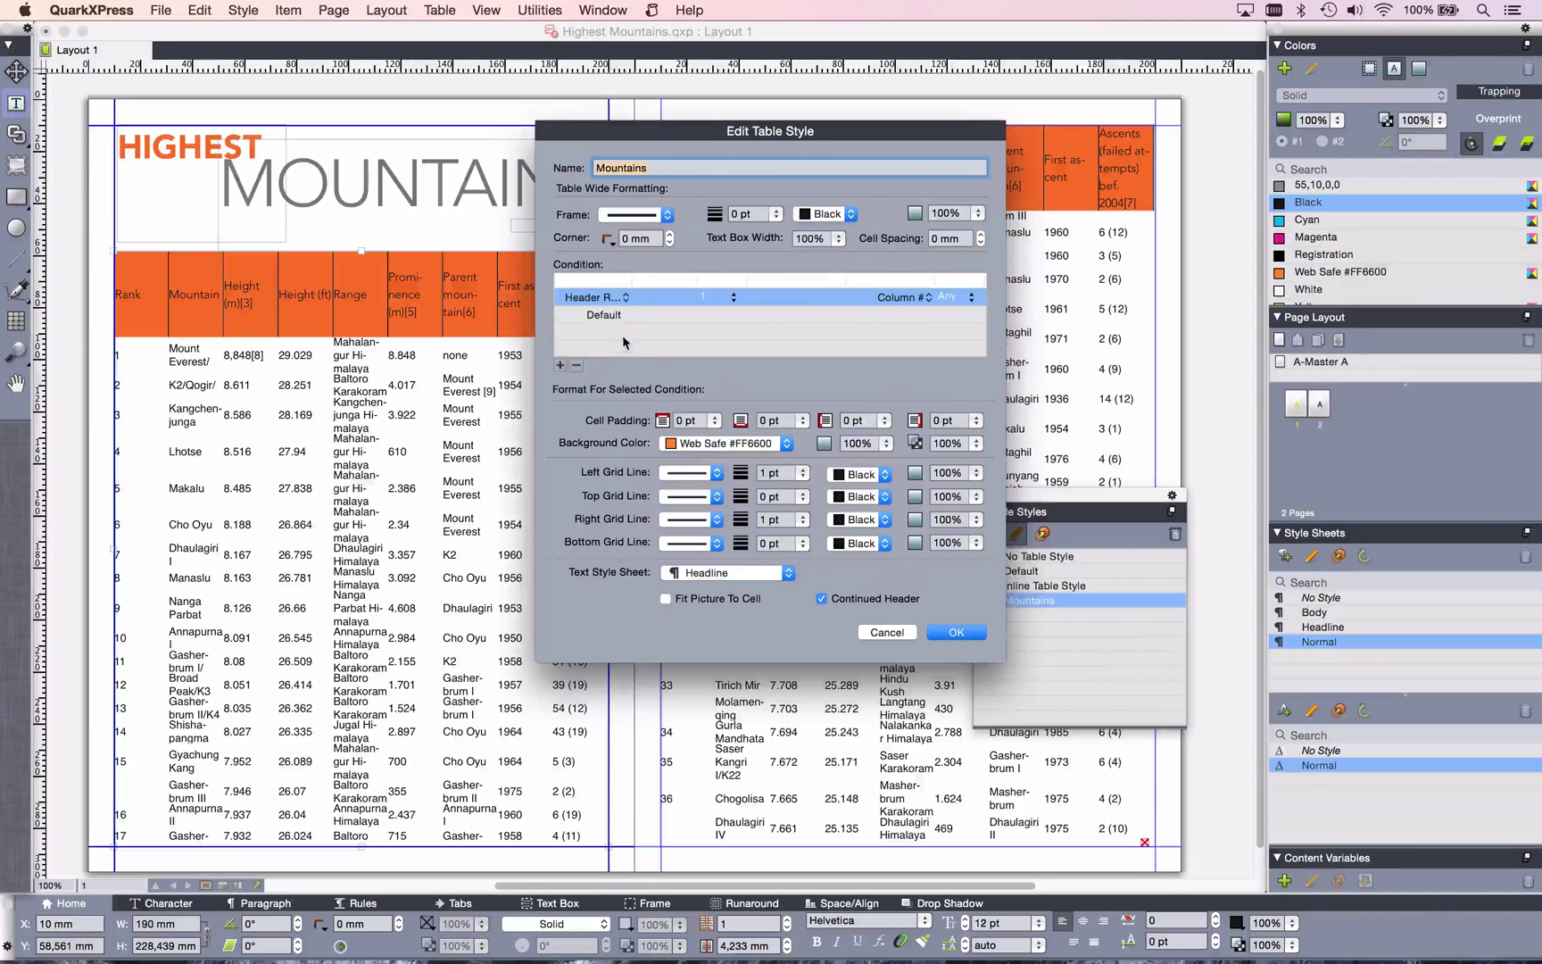
left_click(560, 366)
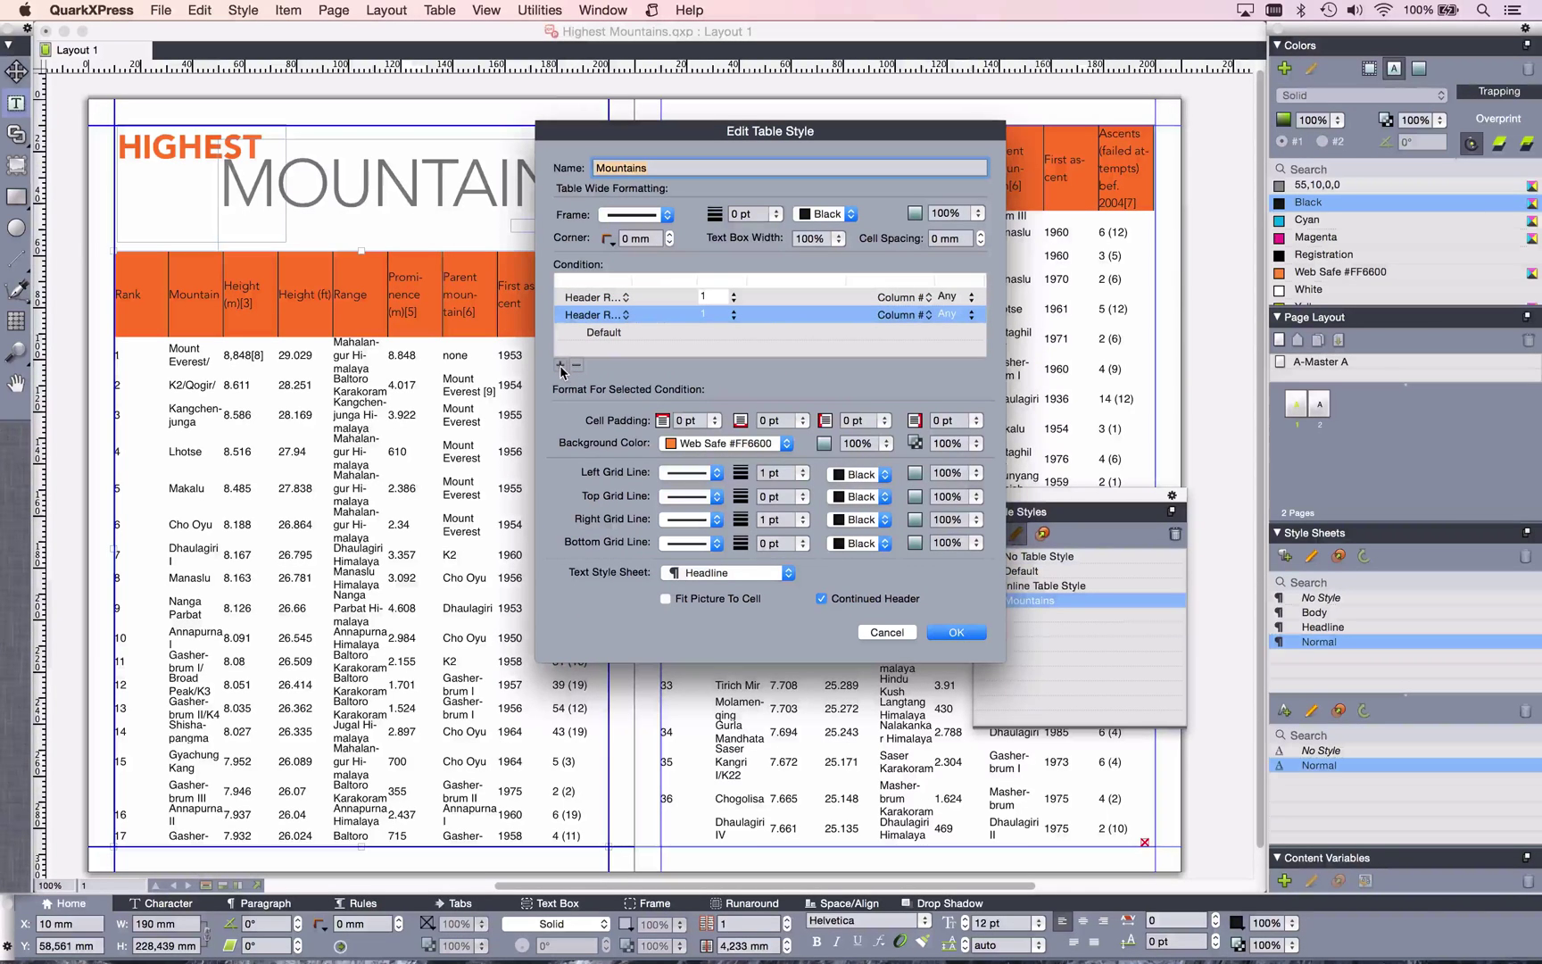
left_click(652, 297)
left_click(623, 297)
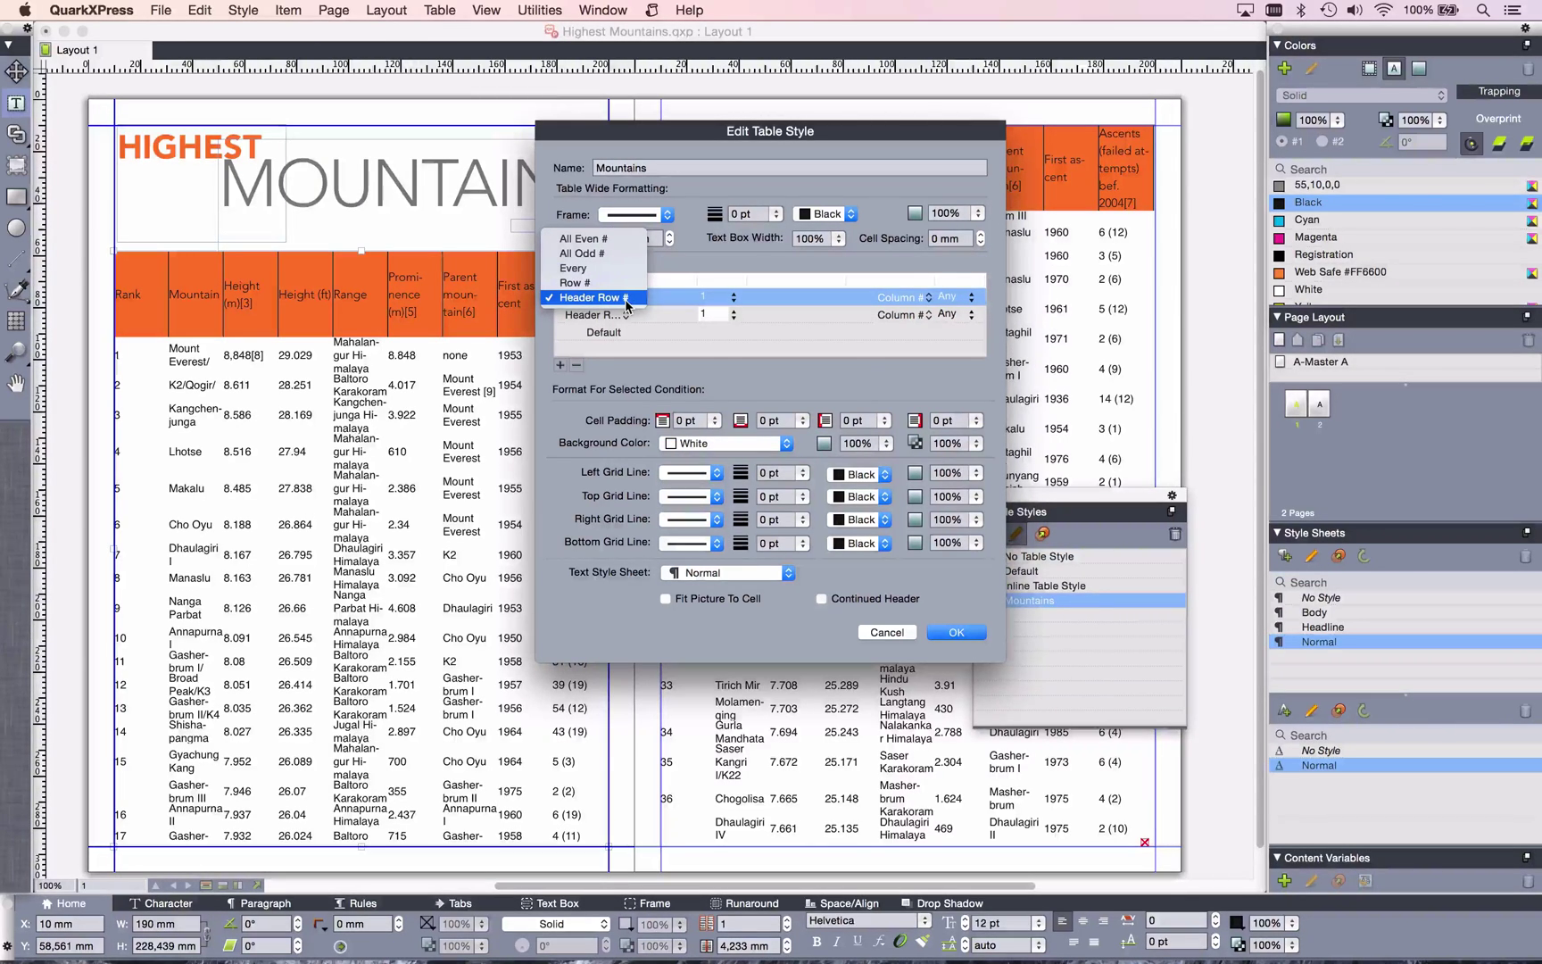
left_click(617, 239)
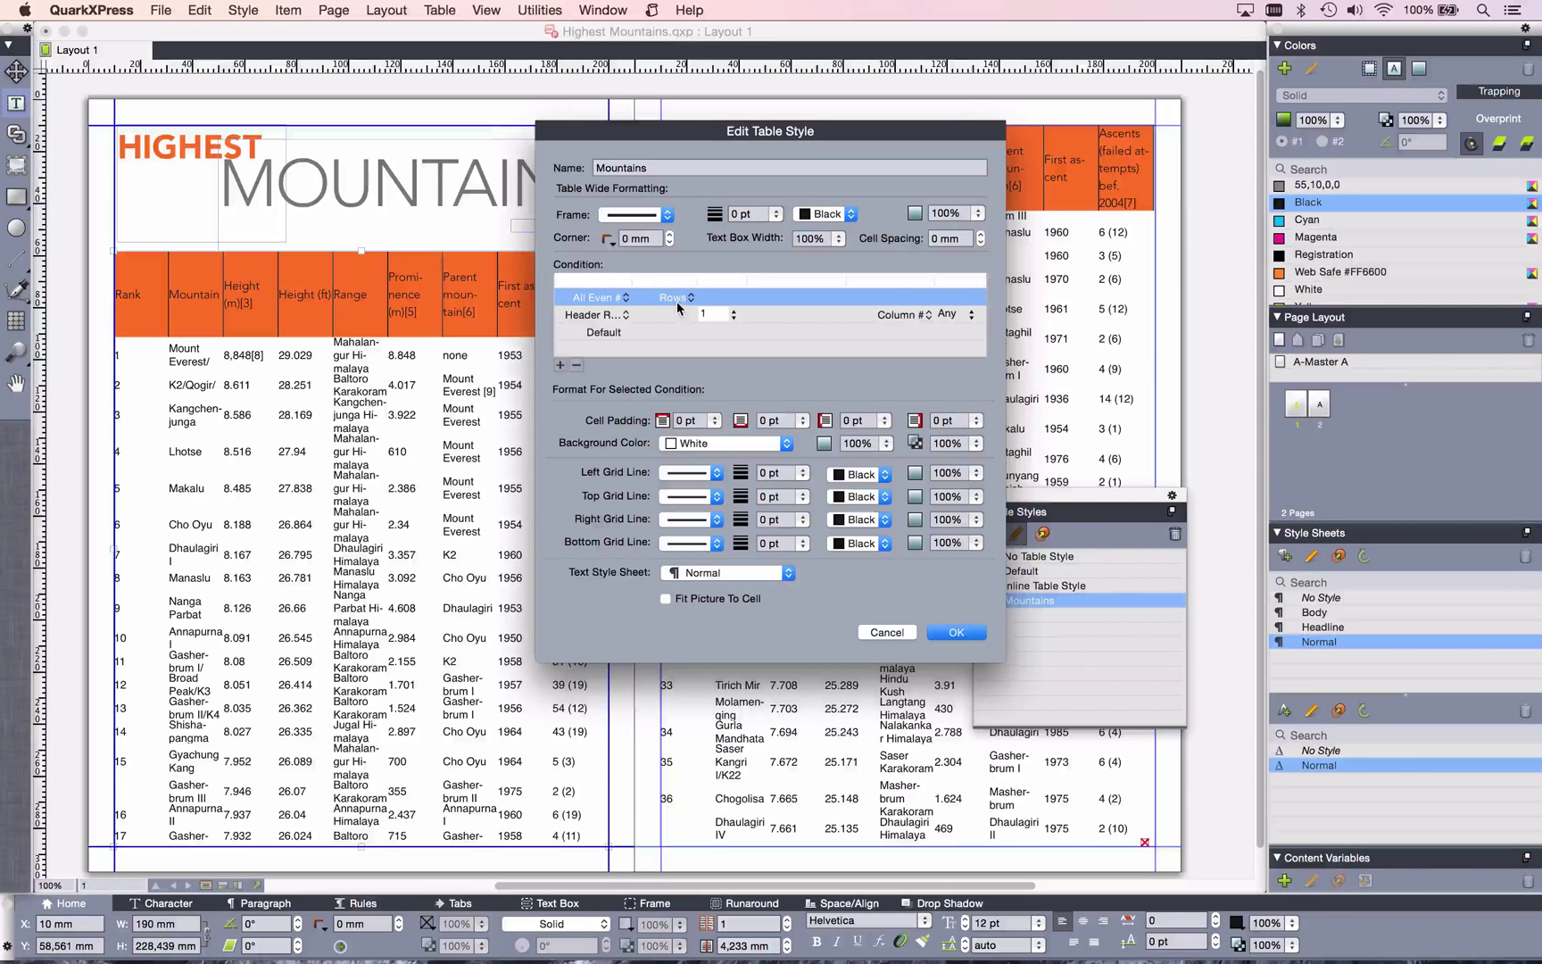
Give the even rows condition a Web Safe #FF6600 background with a 30% shade and save the table style.
left_click(722, 444)
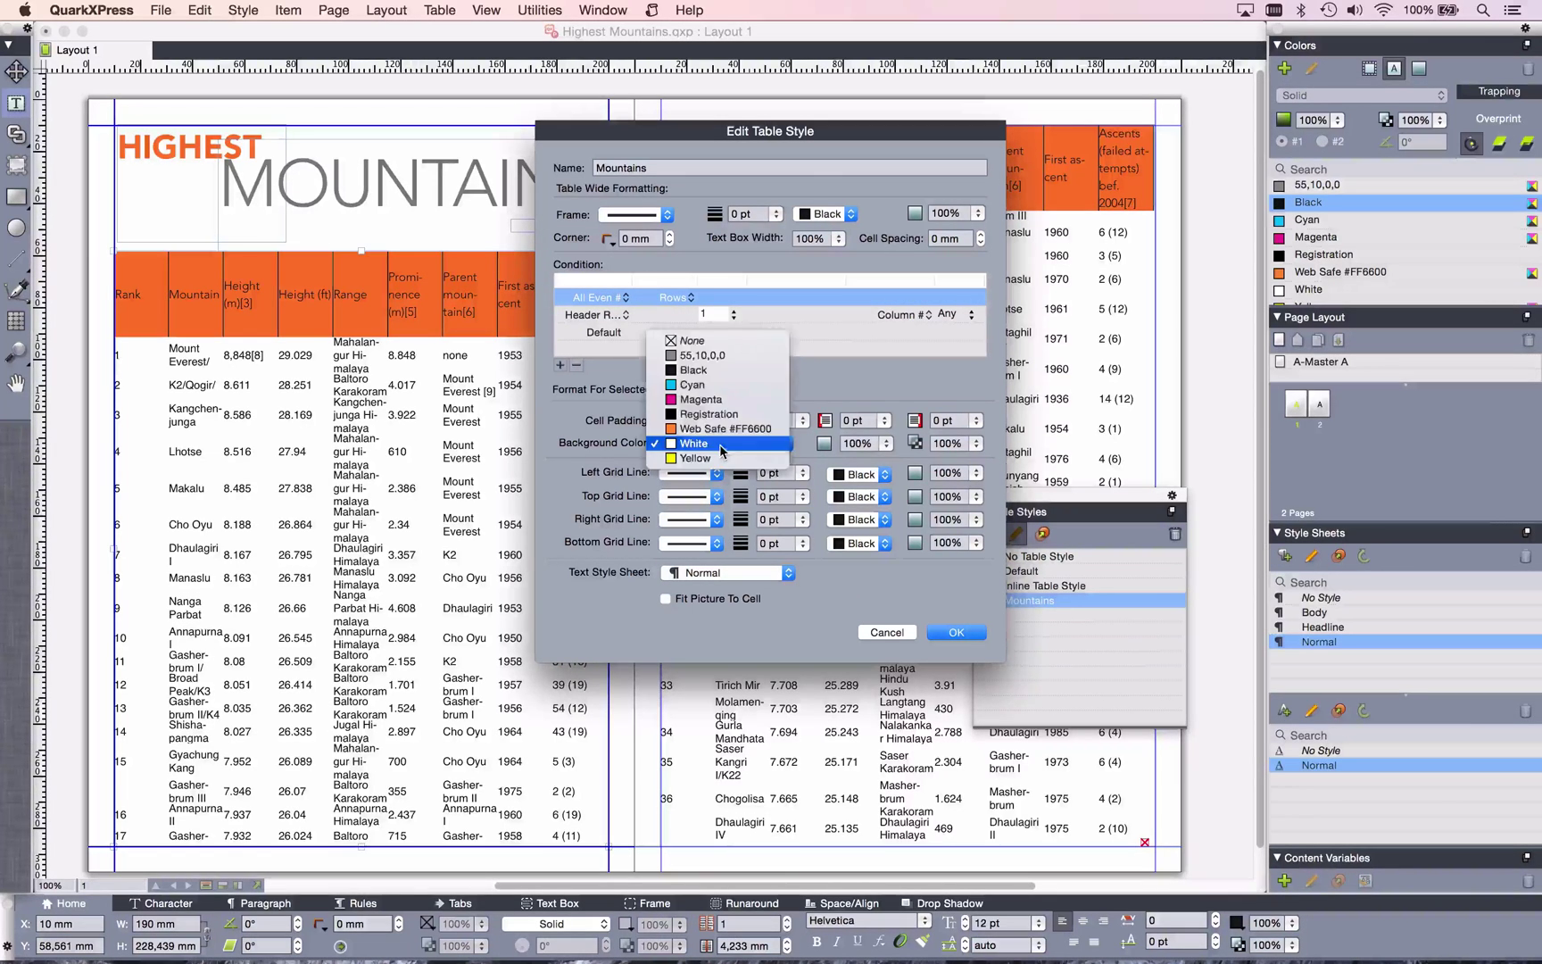
left_click(725, 430)
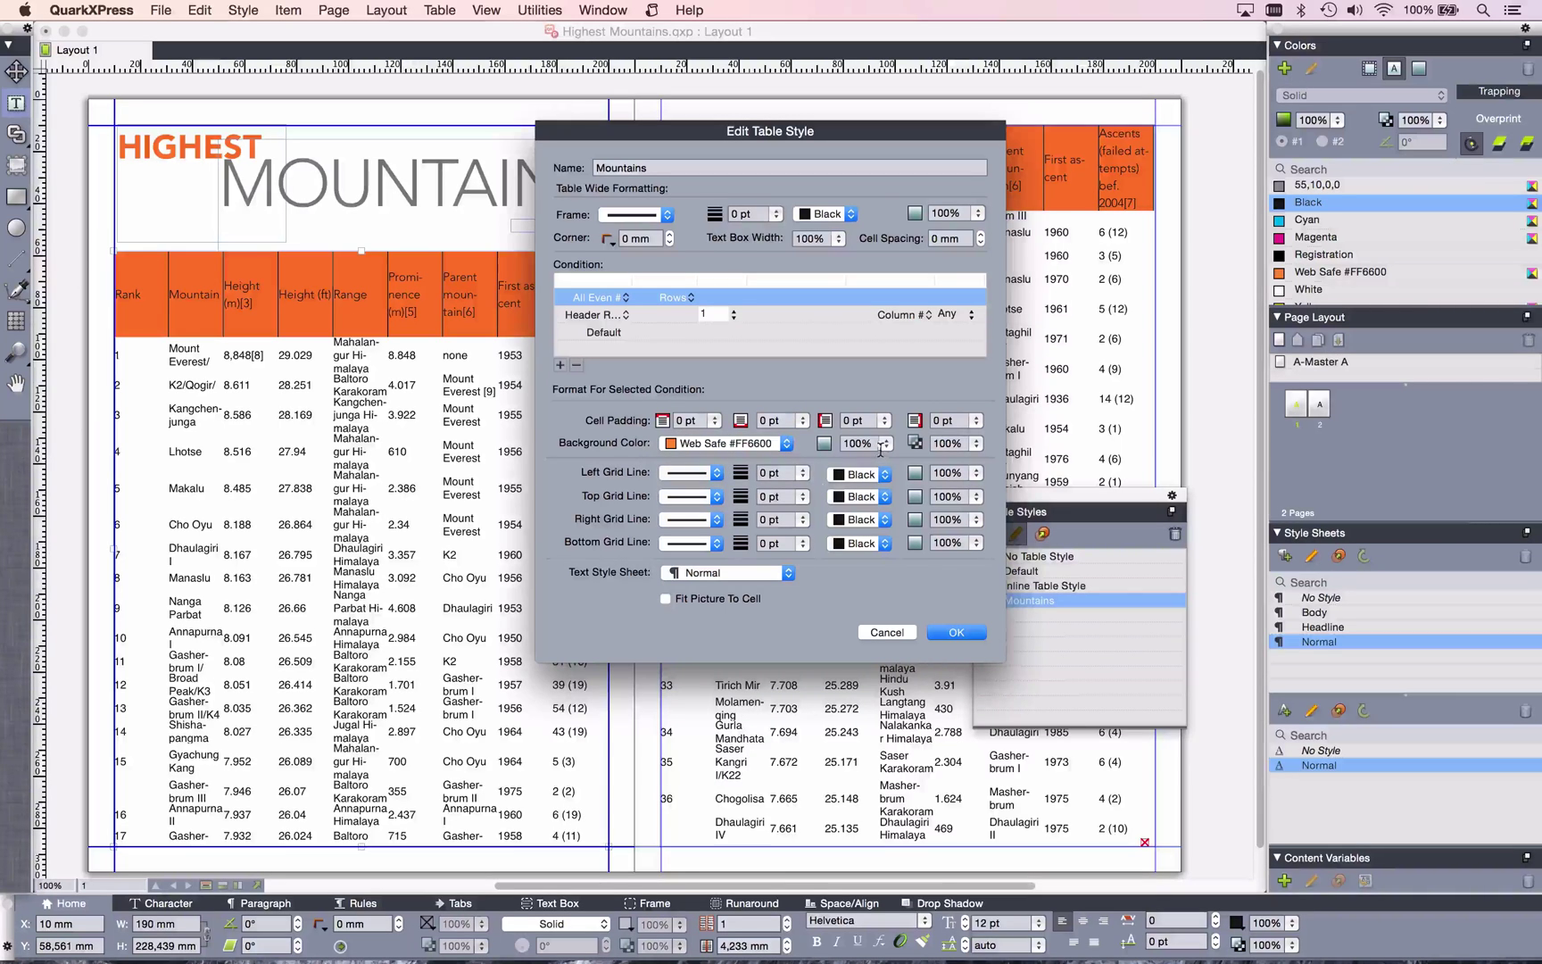
left_click_drag(885, 446, 885, 521)
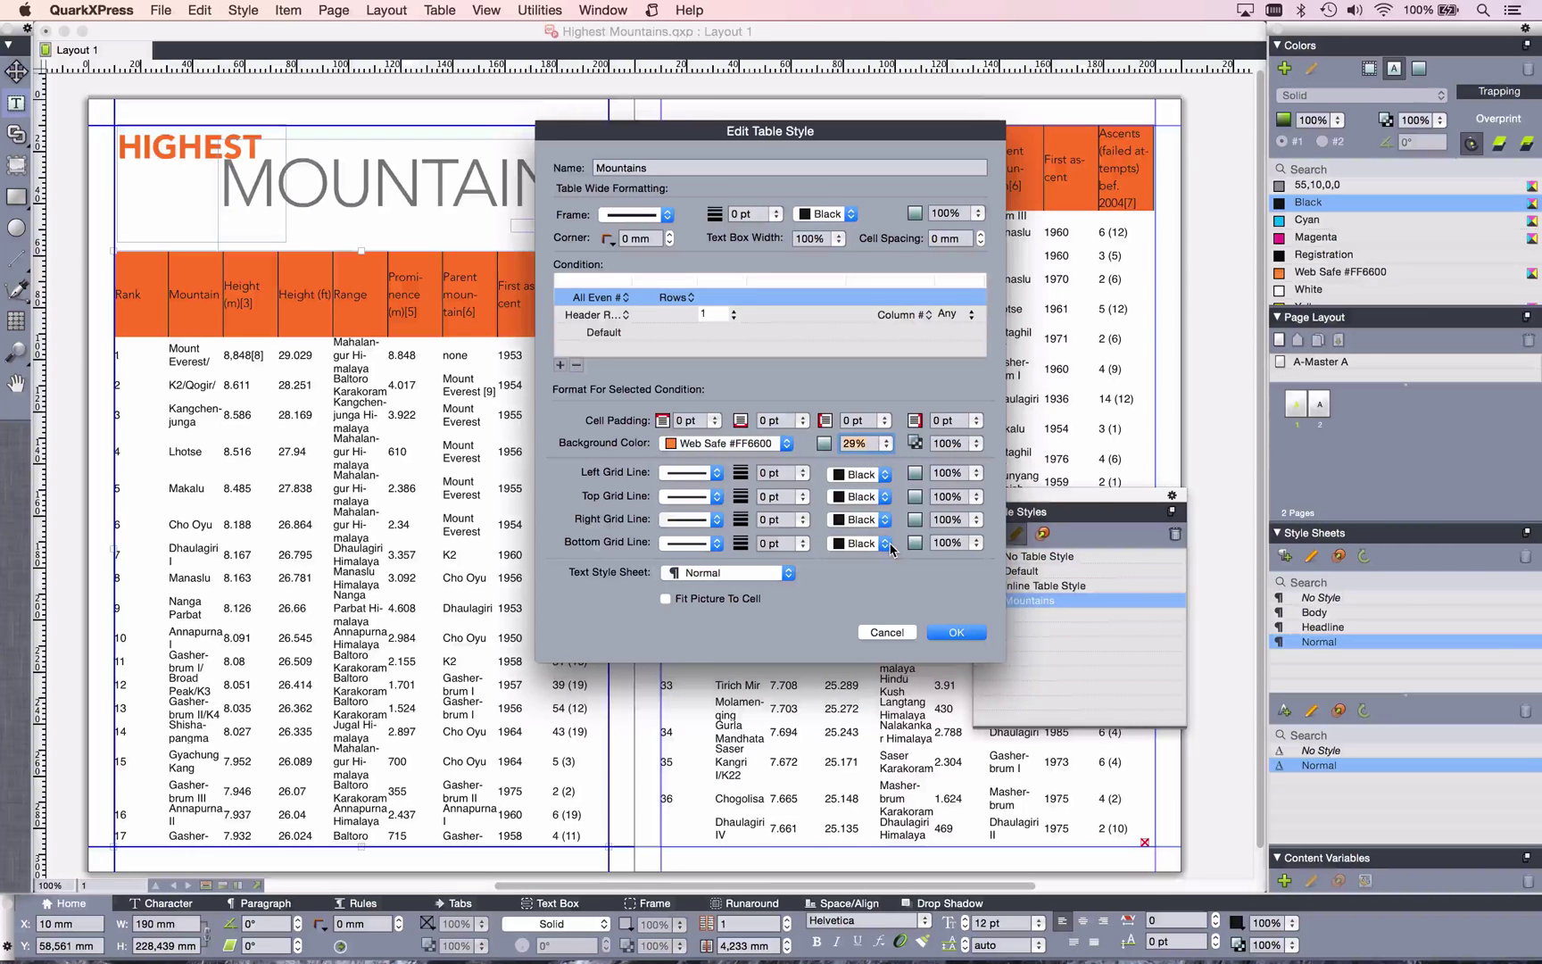
type("30")
key("Tab")
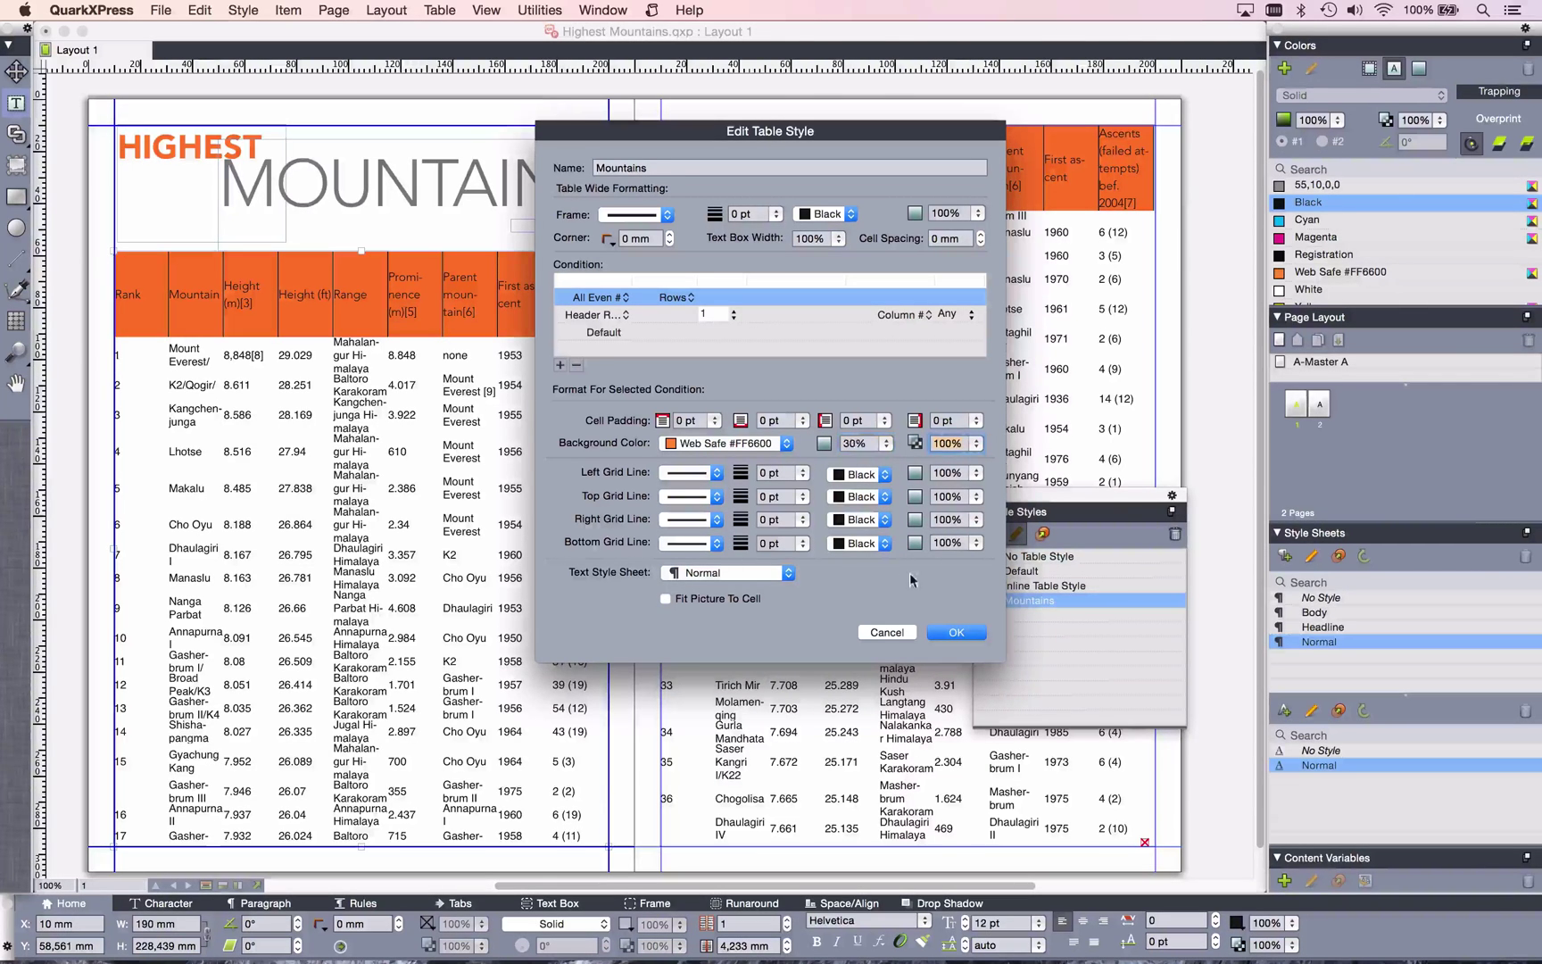
left_click(953, 632)
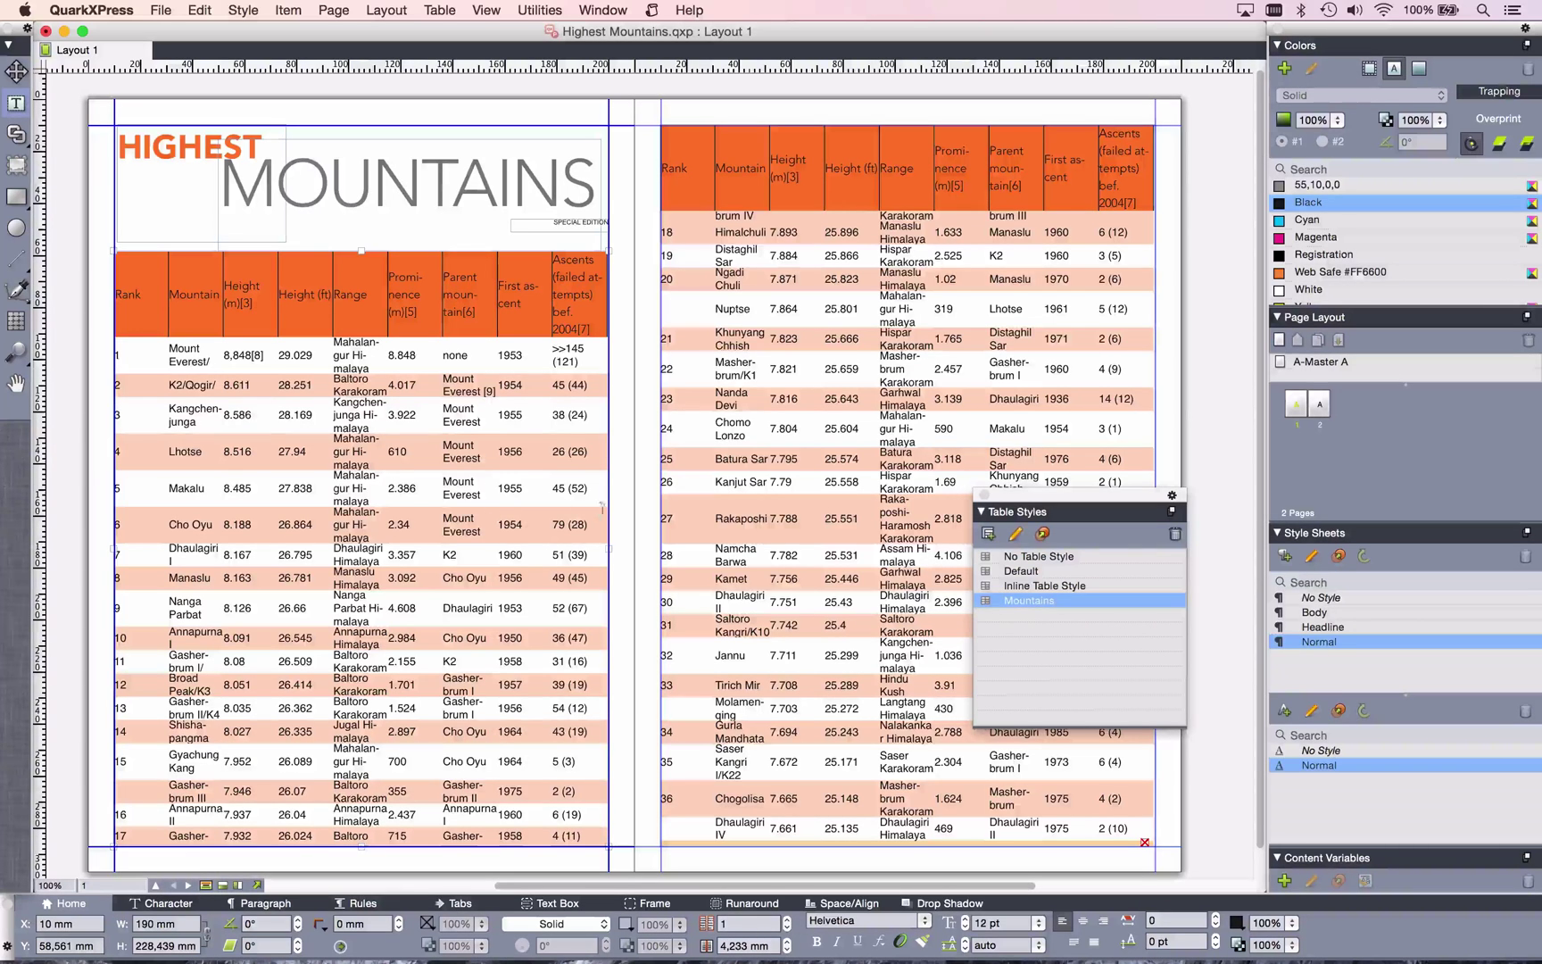
Assign the Body text style sheet to the Mountains style's even rows condition and save the style.
left_click(1014, 533)
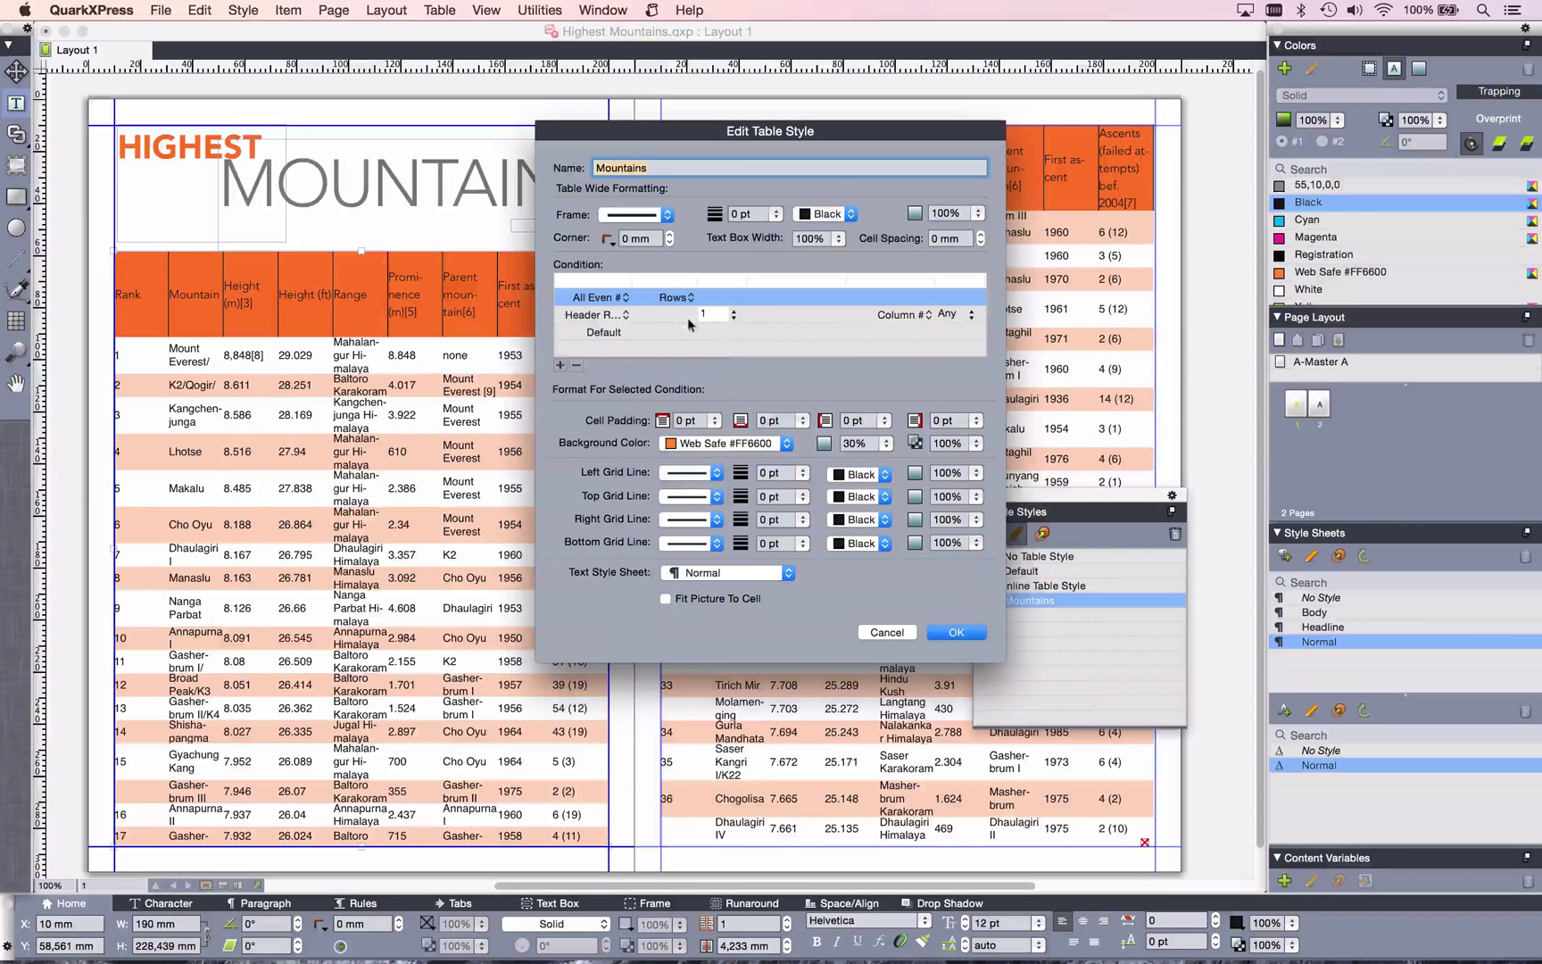
left_click(720, 576)
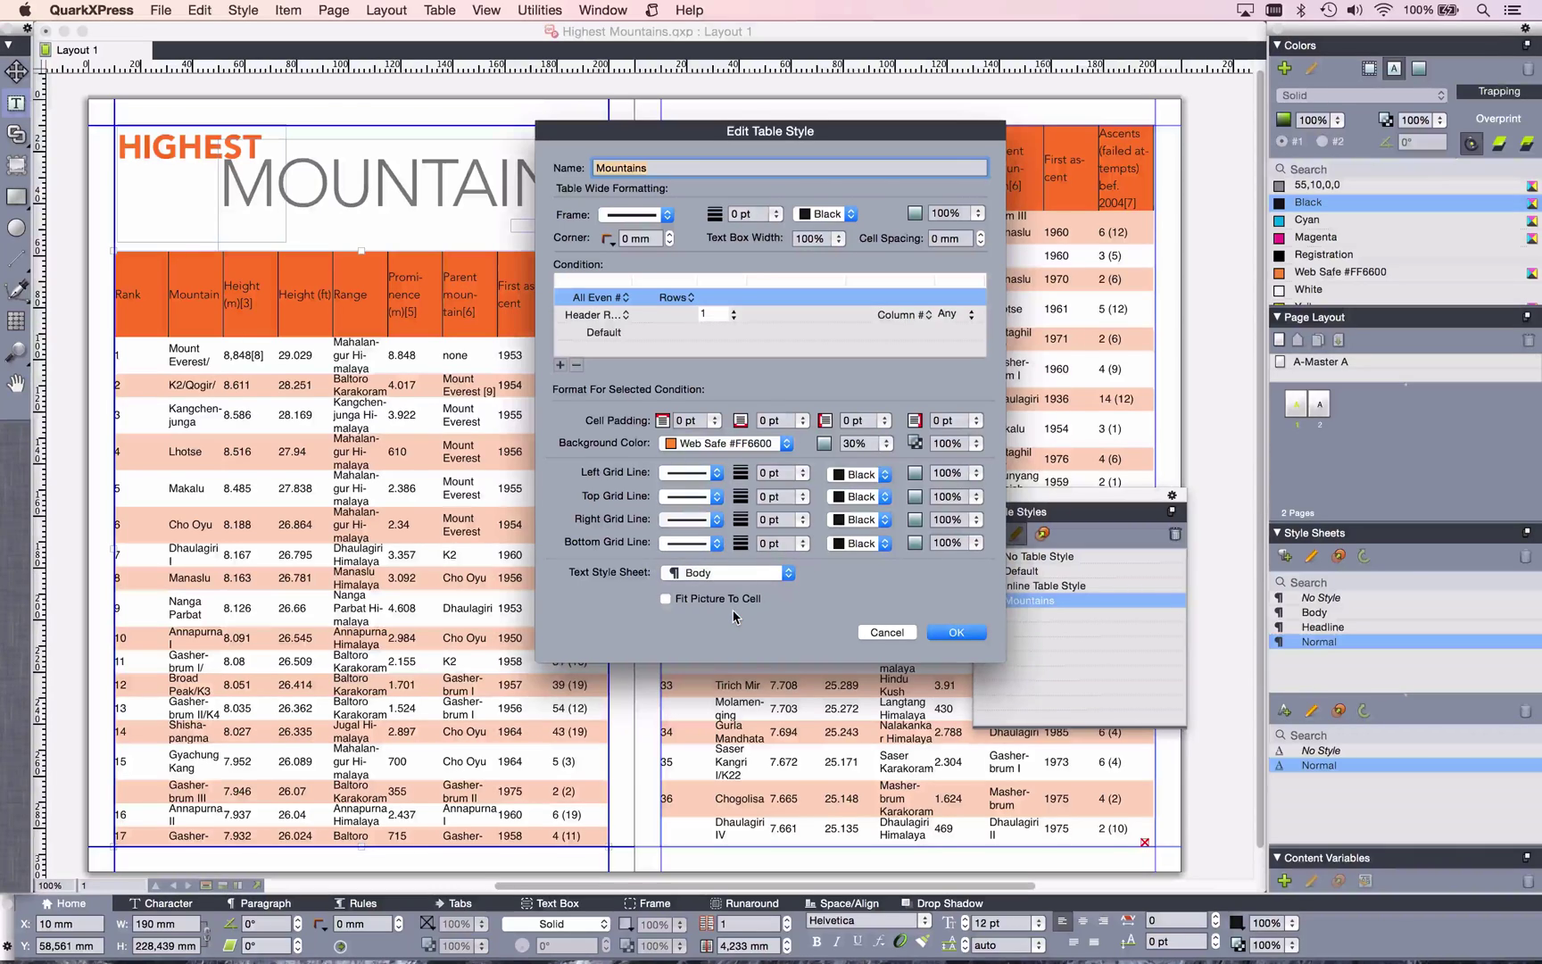
left_click(948, 632)
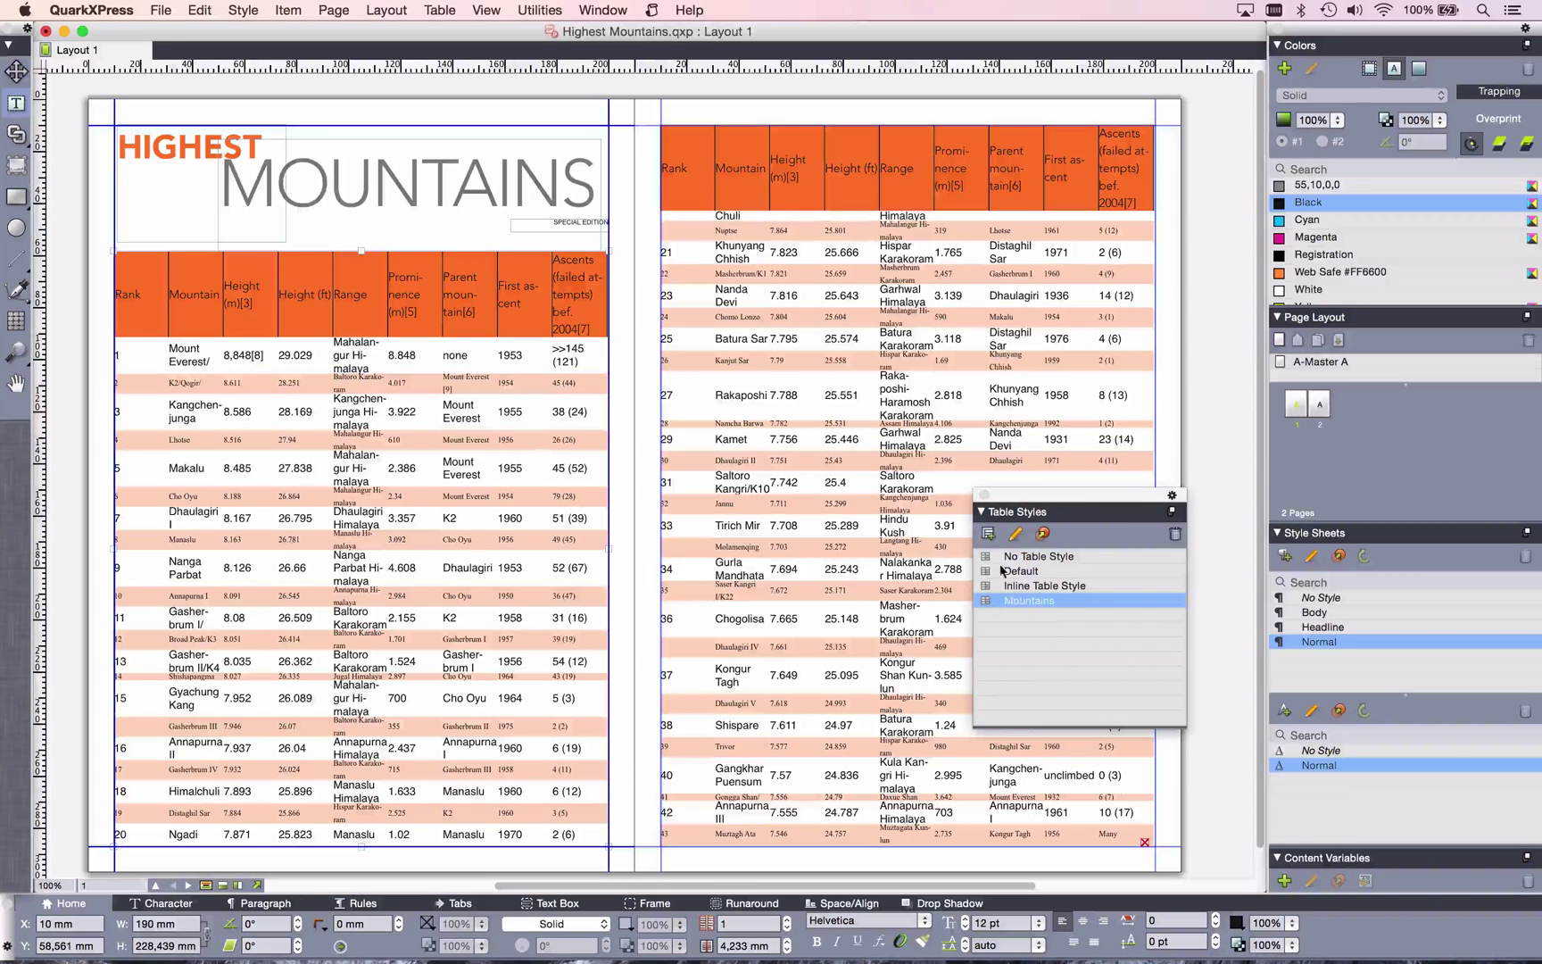
Add an All Odd # Rows condition with the Body text style sheet to the Mountains style and save it.
left_click(1014, 534)
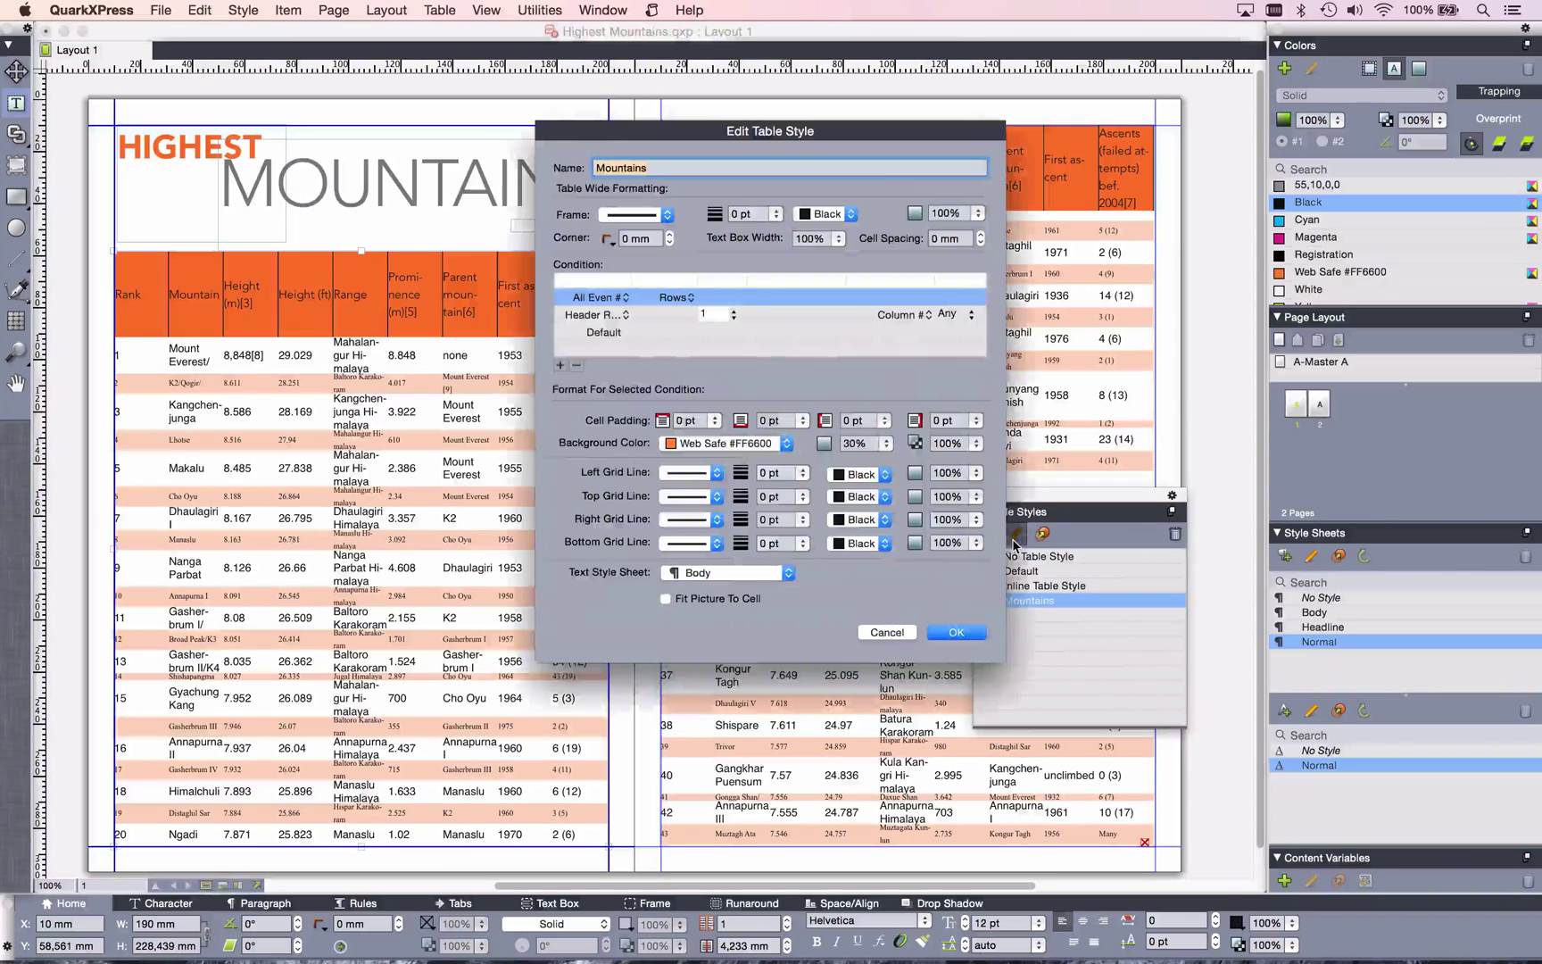
left_click(563, 366)
left_click(616, 297)
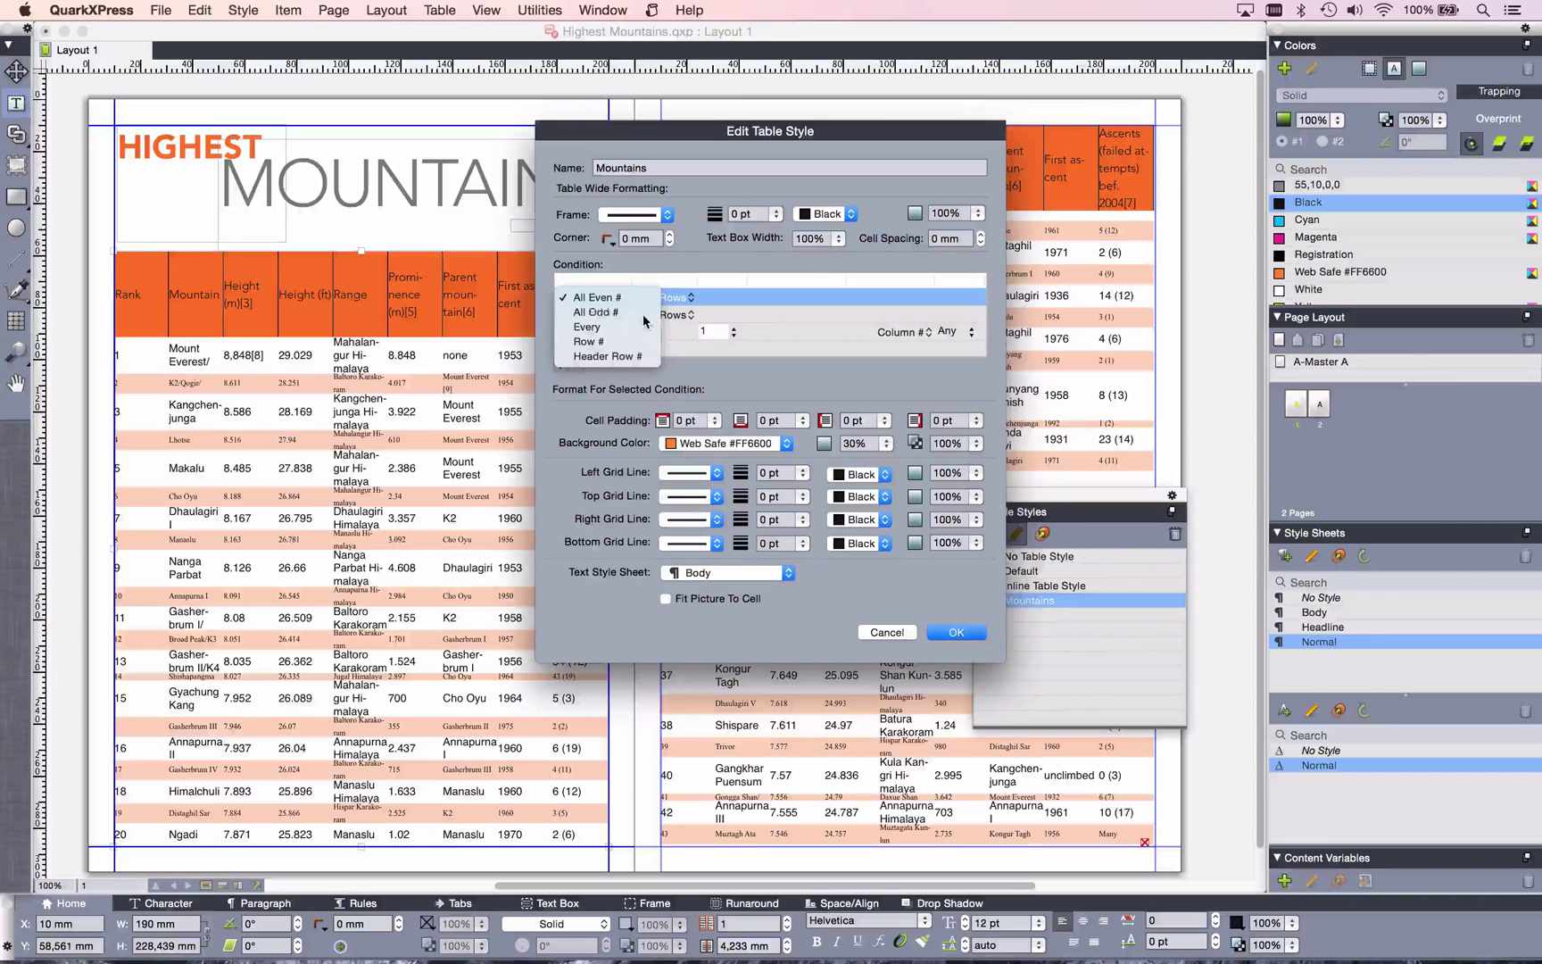
left_click(642, 312)
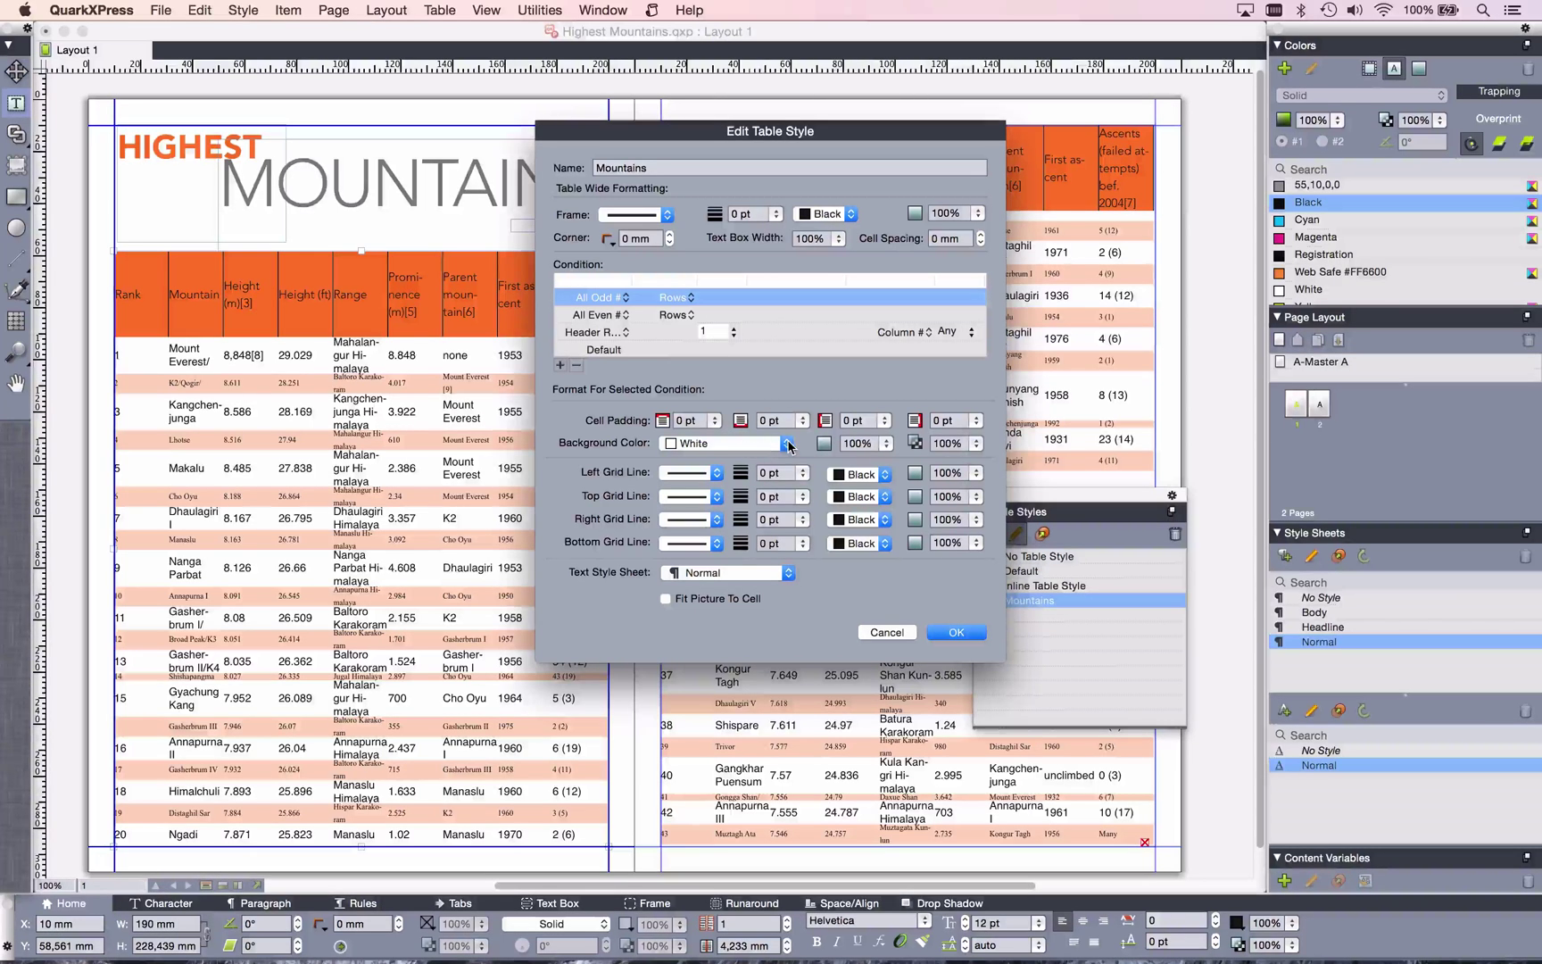
left_click(746, 567)
left_click(748, 616)
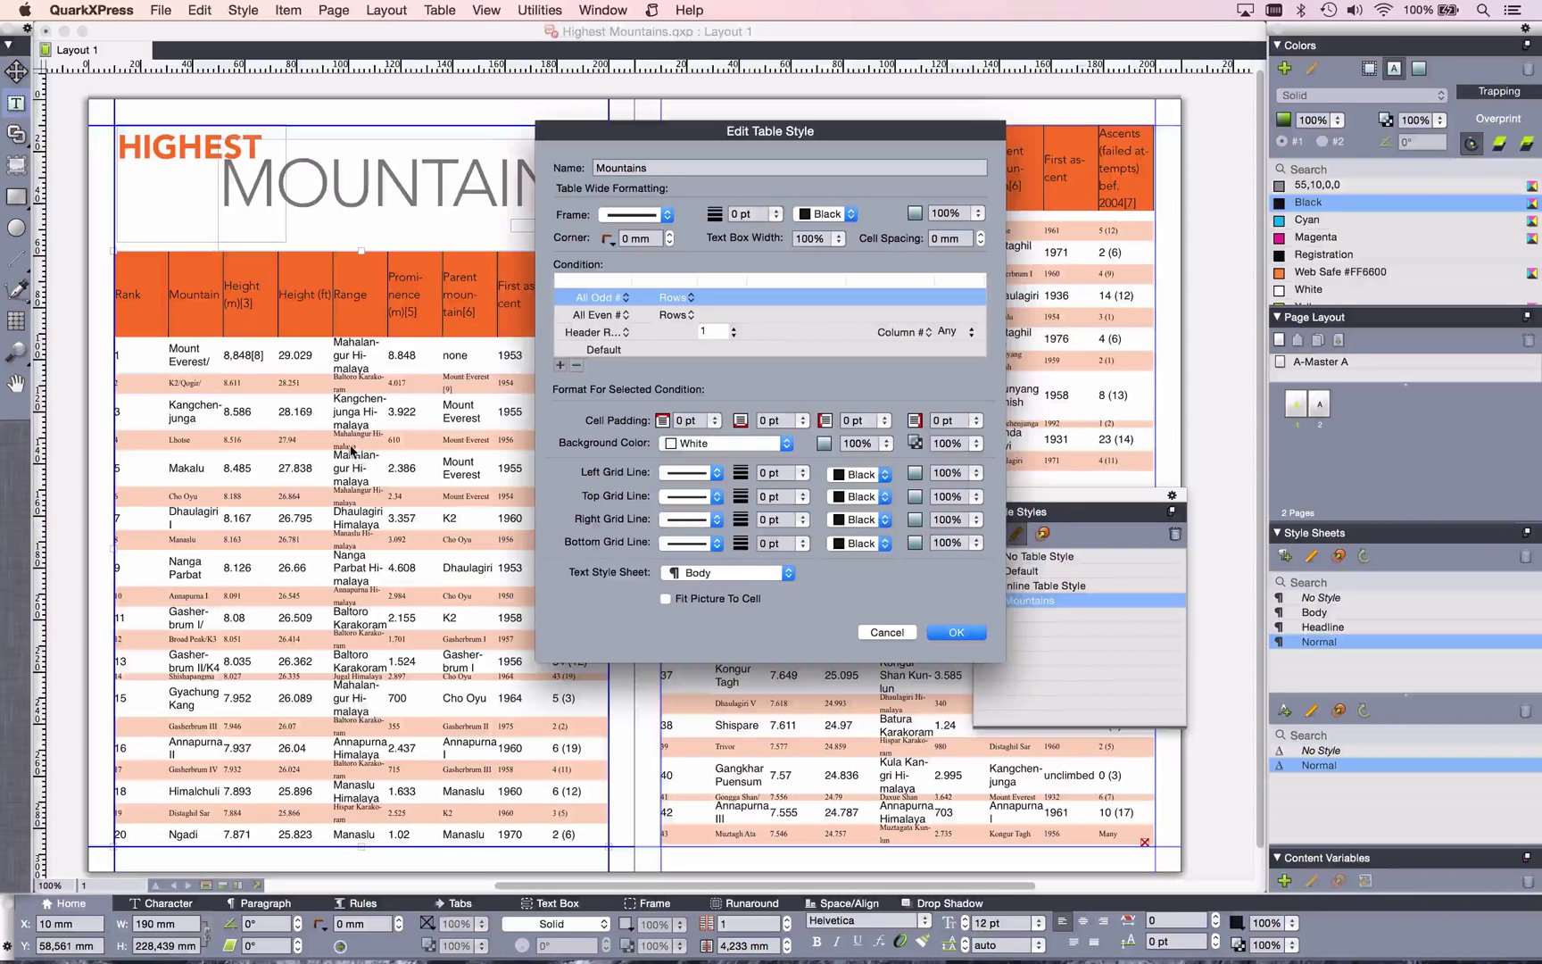
left_click(954, 633)
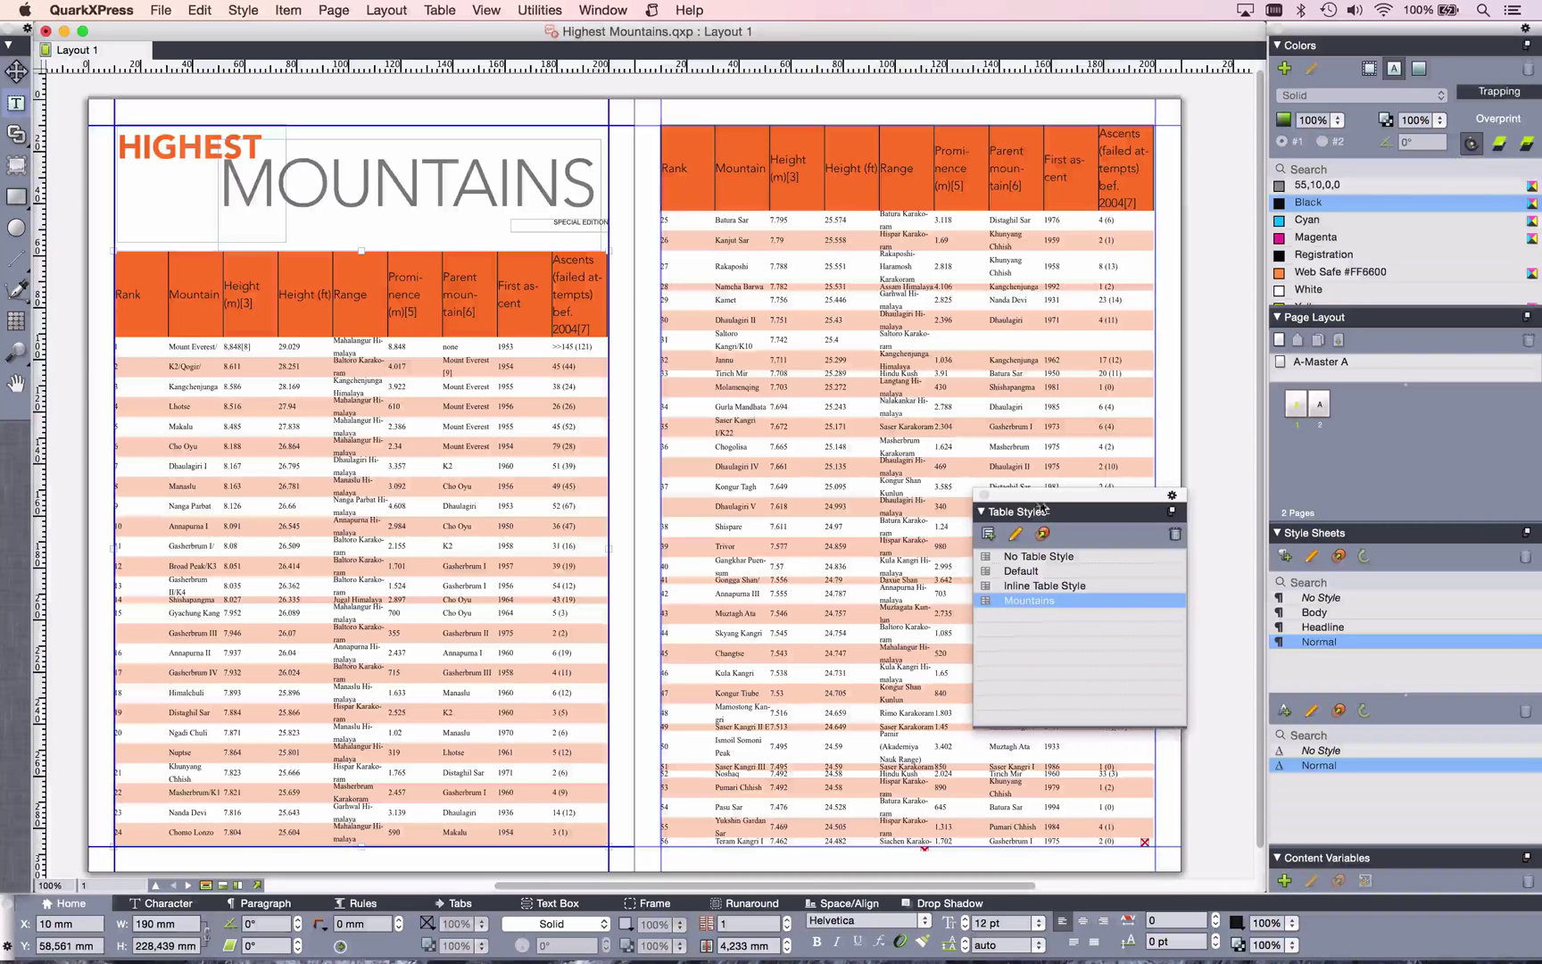
Change the alignment of the Headline paragraph style sheet to Centered and save it.
right_click(1319, 629)
left_click(1289, 657)
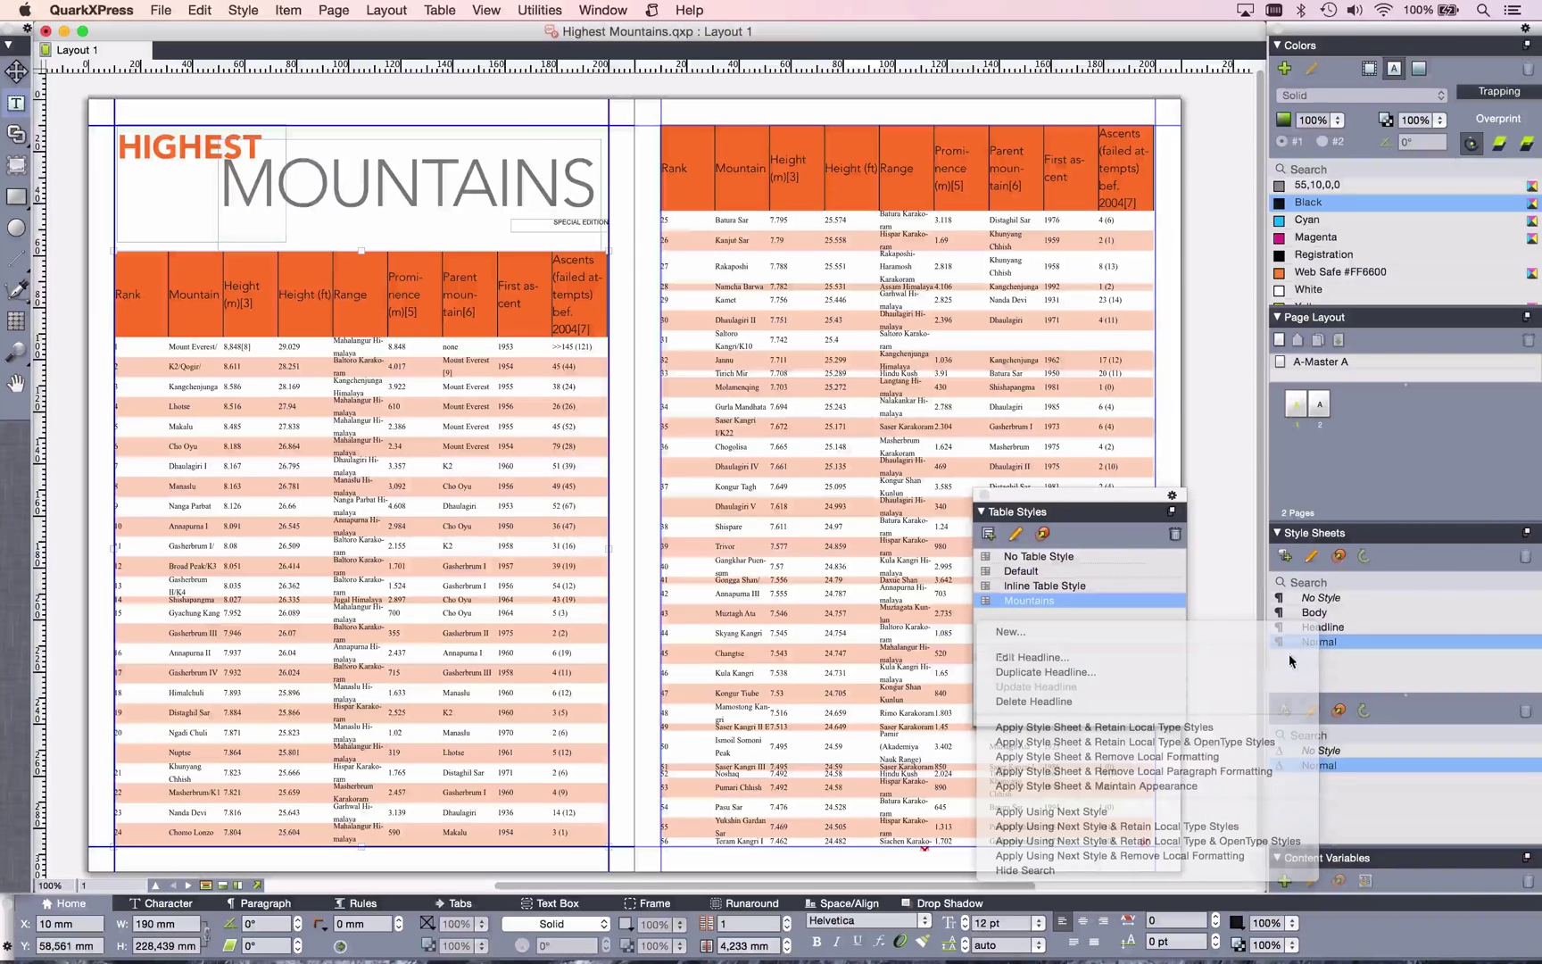
left_click(630, 203)
left_click(722, 374)
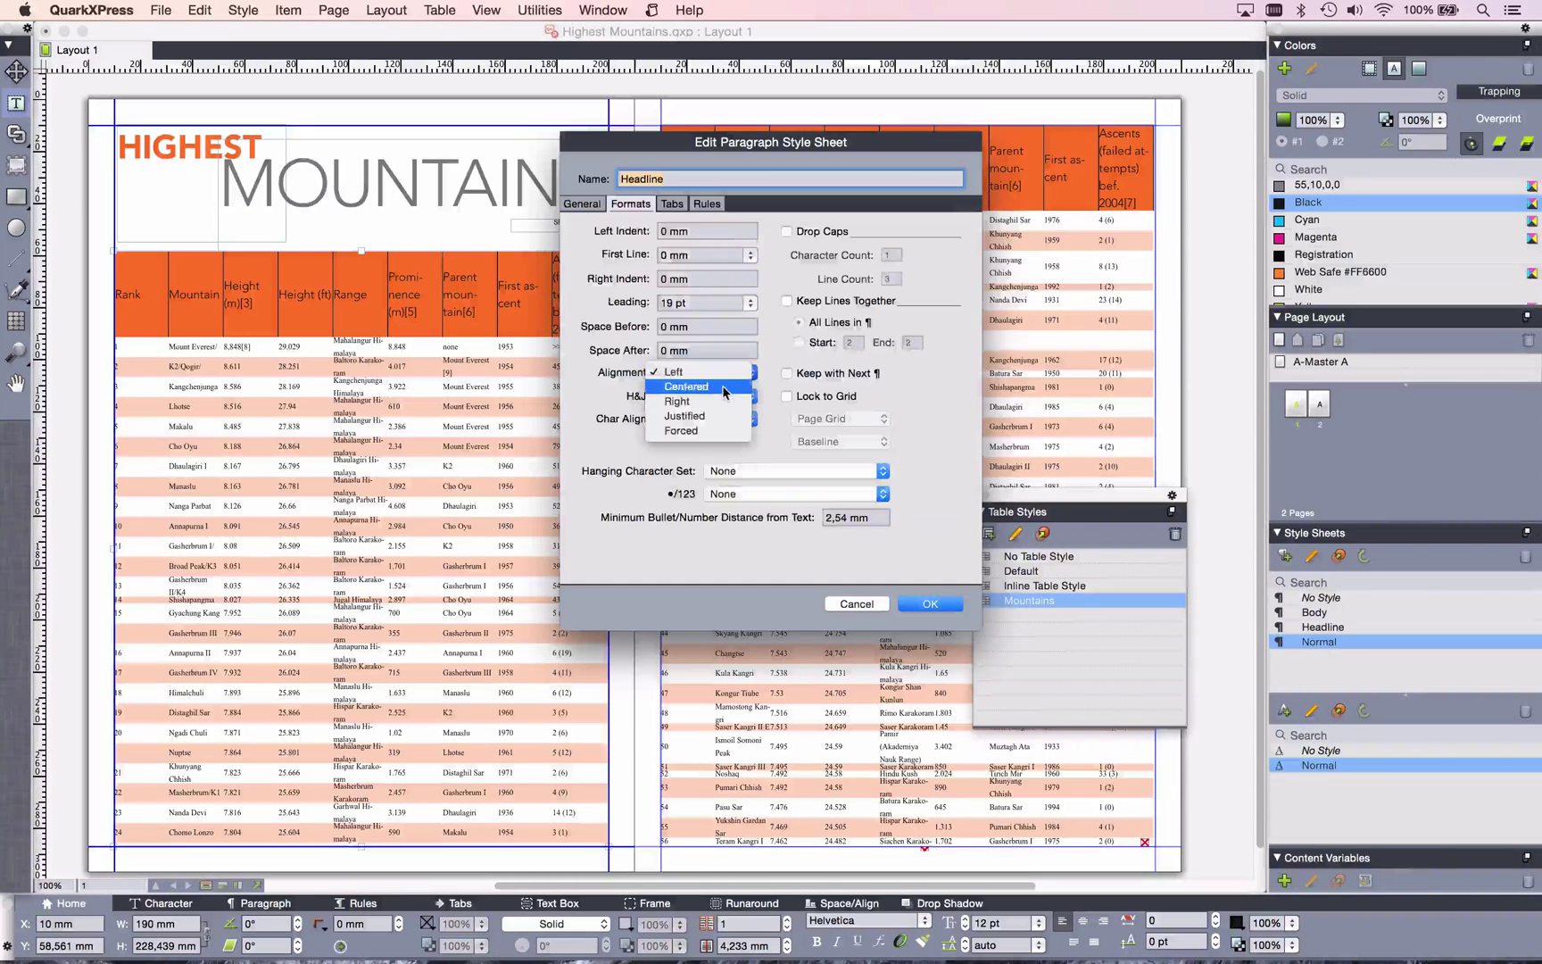
left_click(705, 386)
left_click(930, 604)
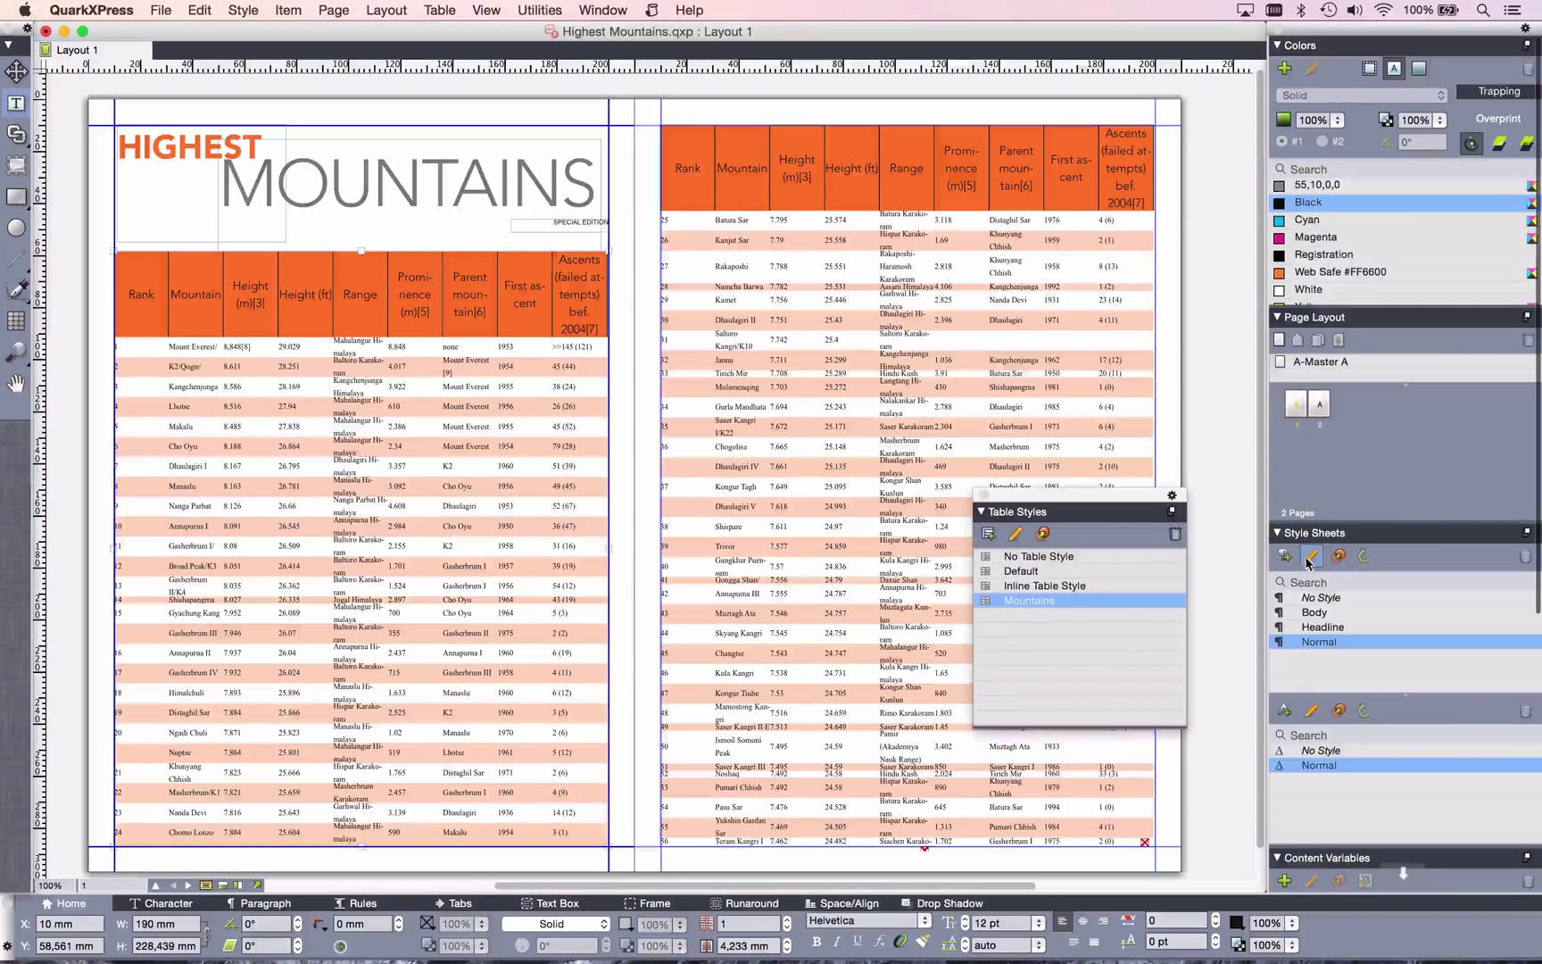
Set the font size of the Headline paragraph style sheet to 10 pt and save it.
right_click(1311, 626)
left_click(1282, 660)
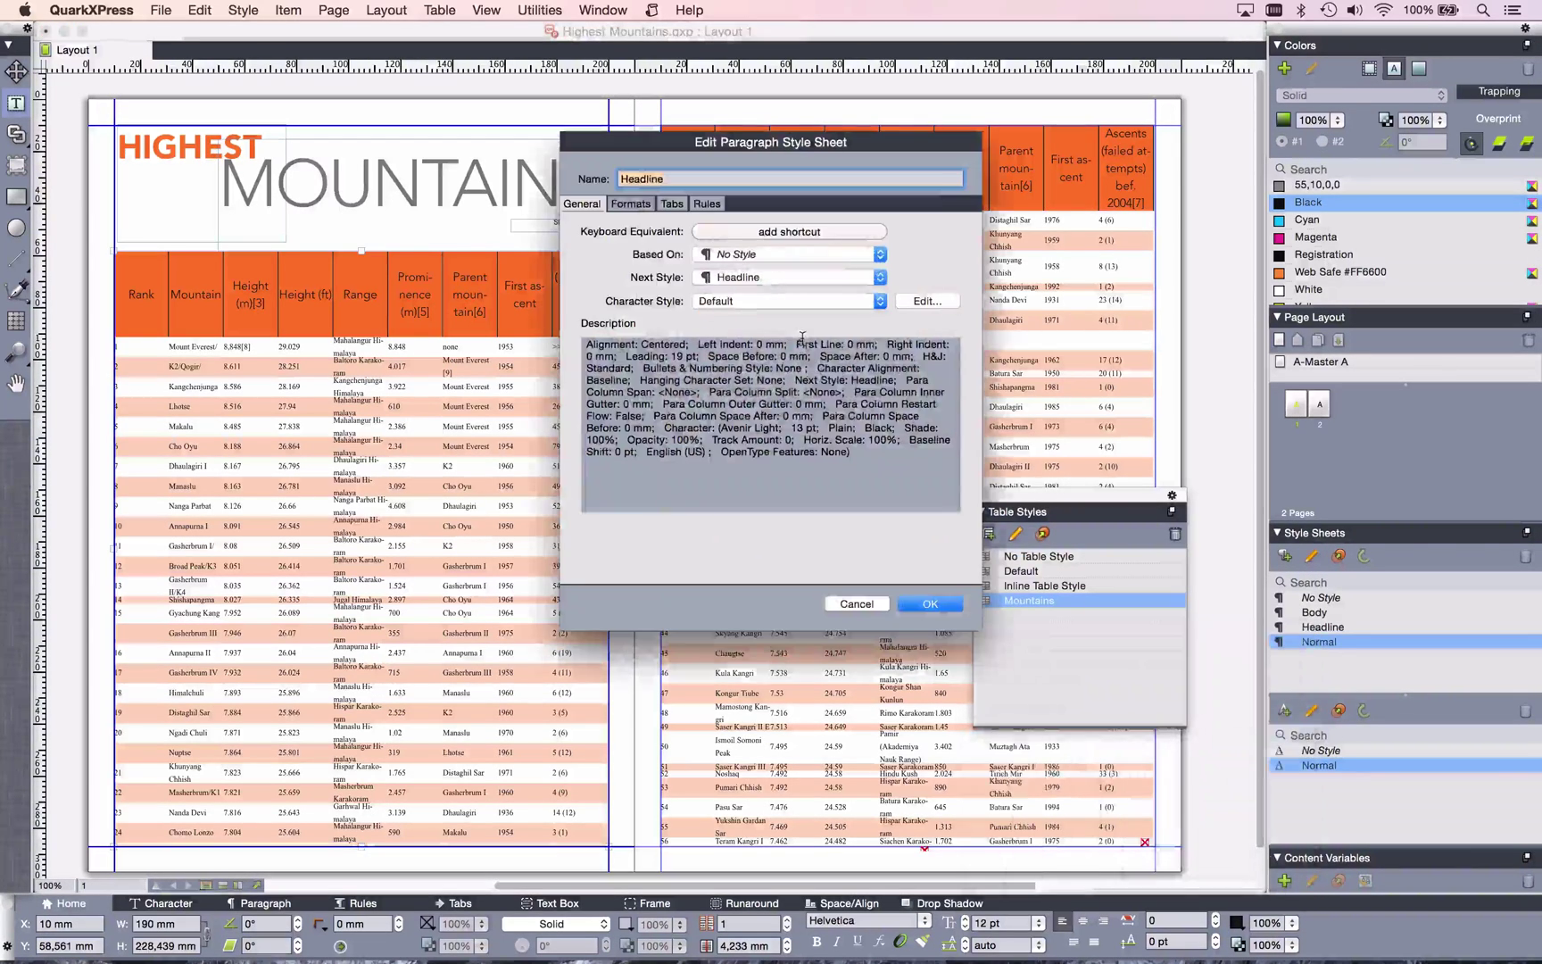
left_click(919, 304)
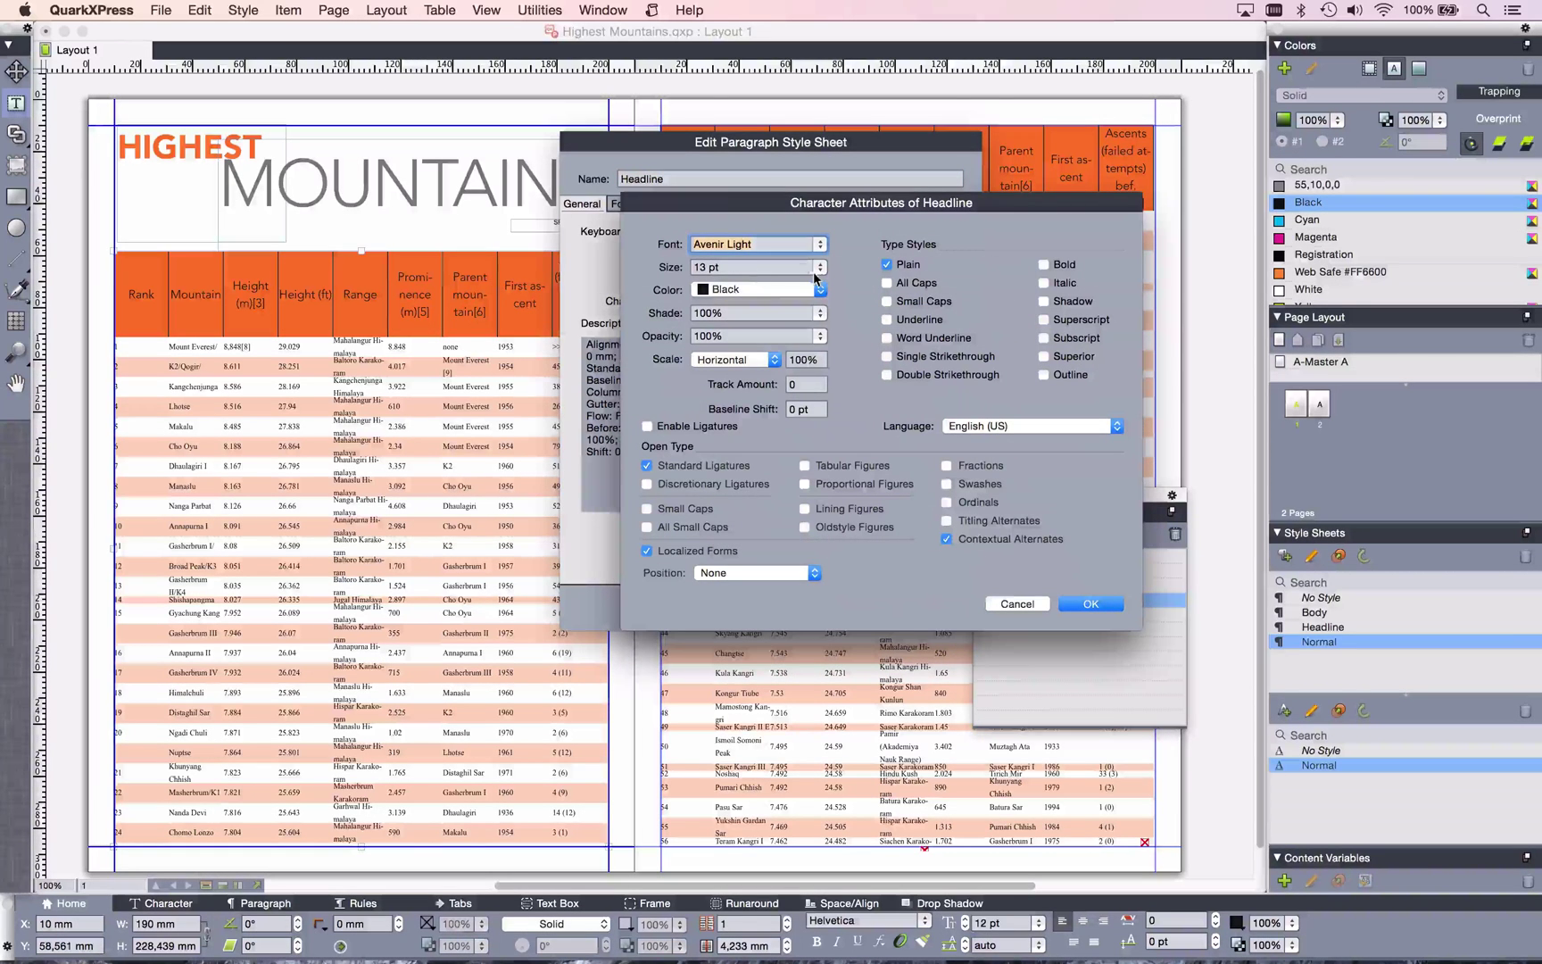
left_click(816, 271)
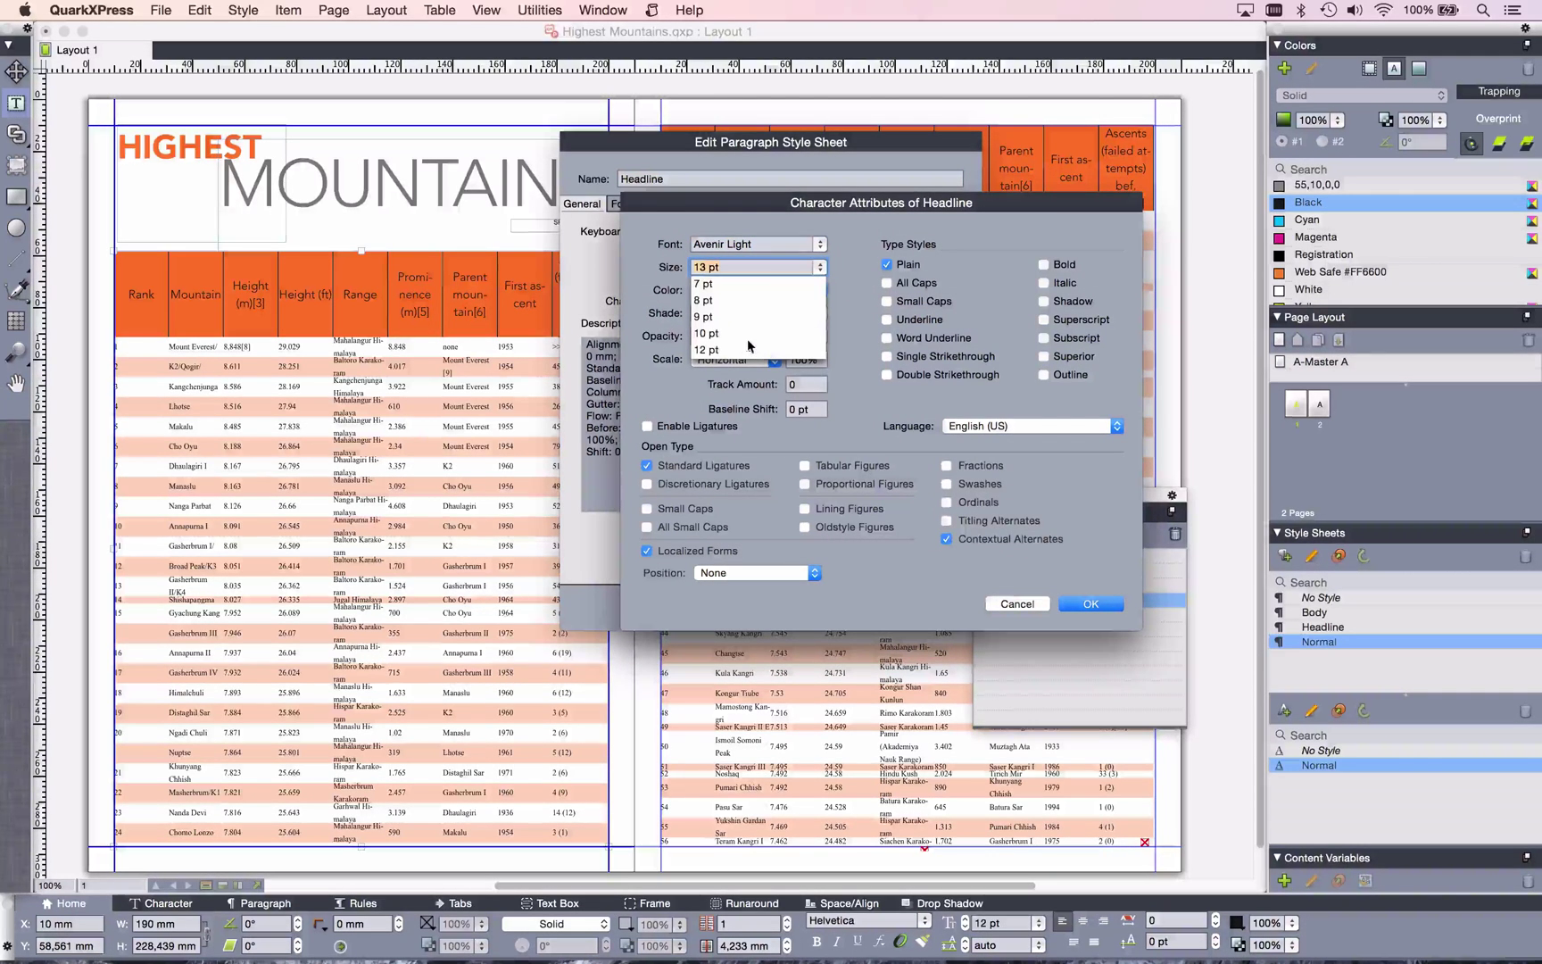
left_click(711, 335)
left_click(1080, 602)
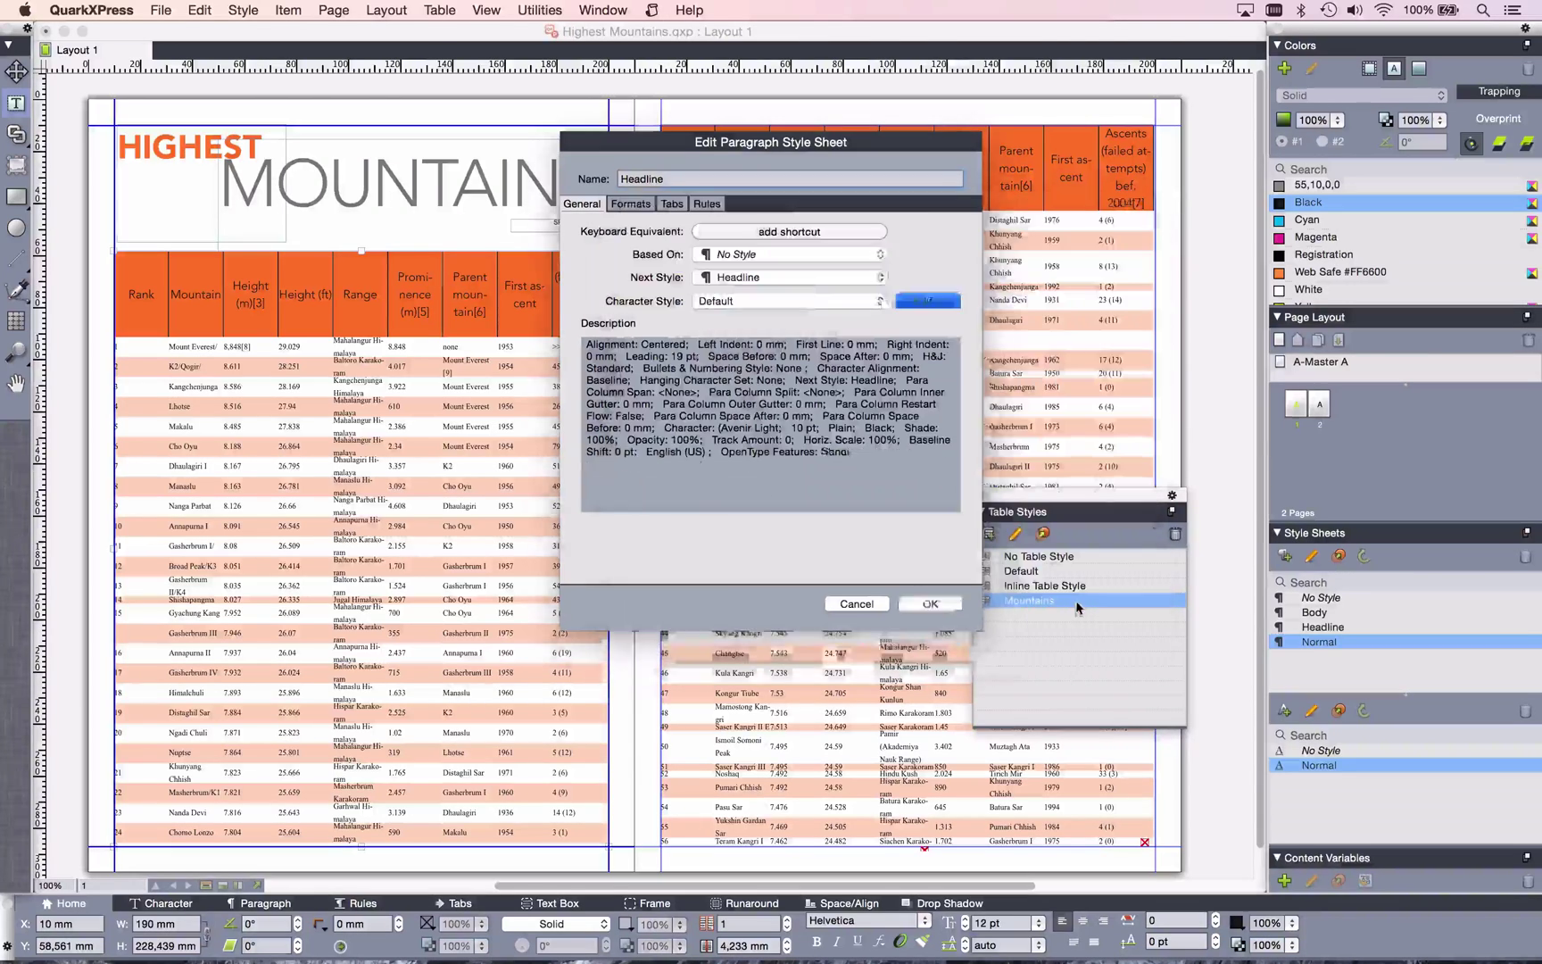
left_click(938, 604)
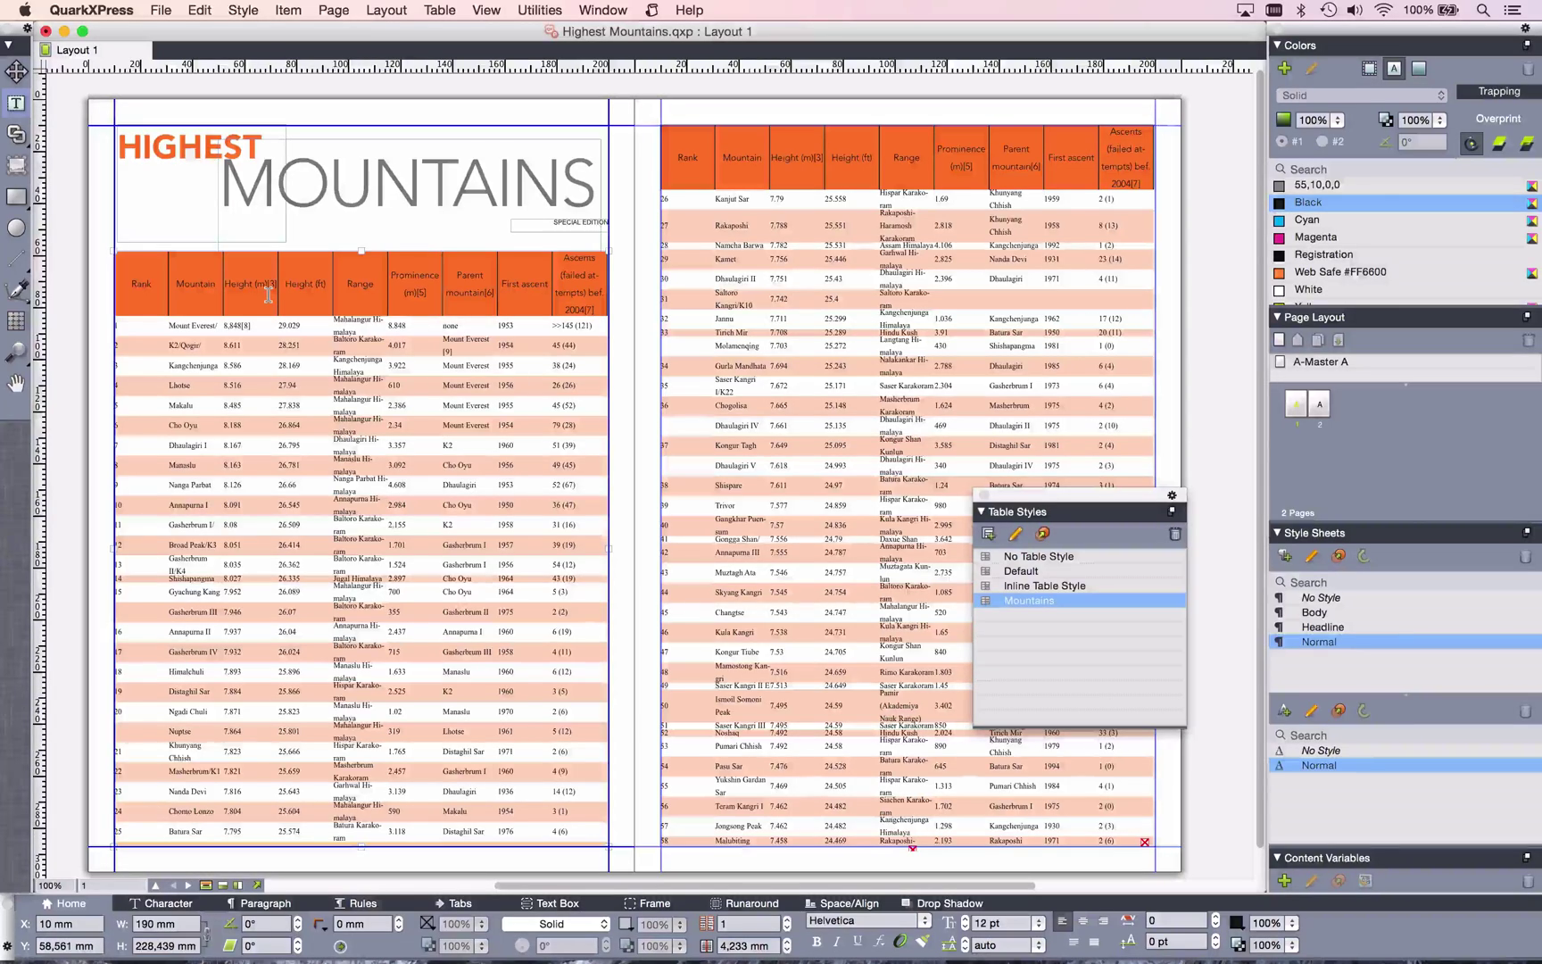
Switch to the Highest Mountains.xlsx workbook in Excel and change the header in cell B1 to "Mountain Name".
key("super+Tab")
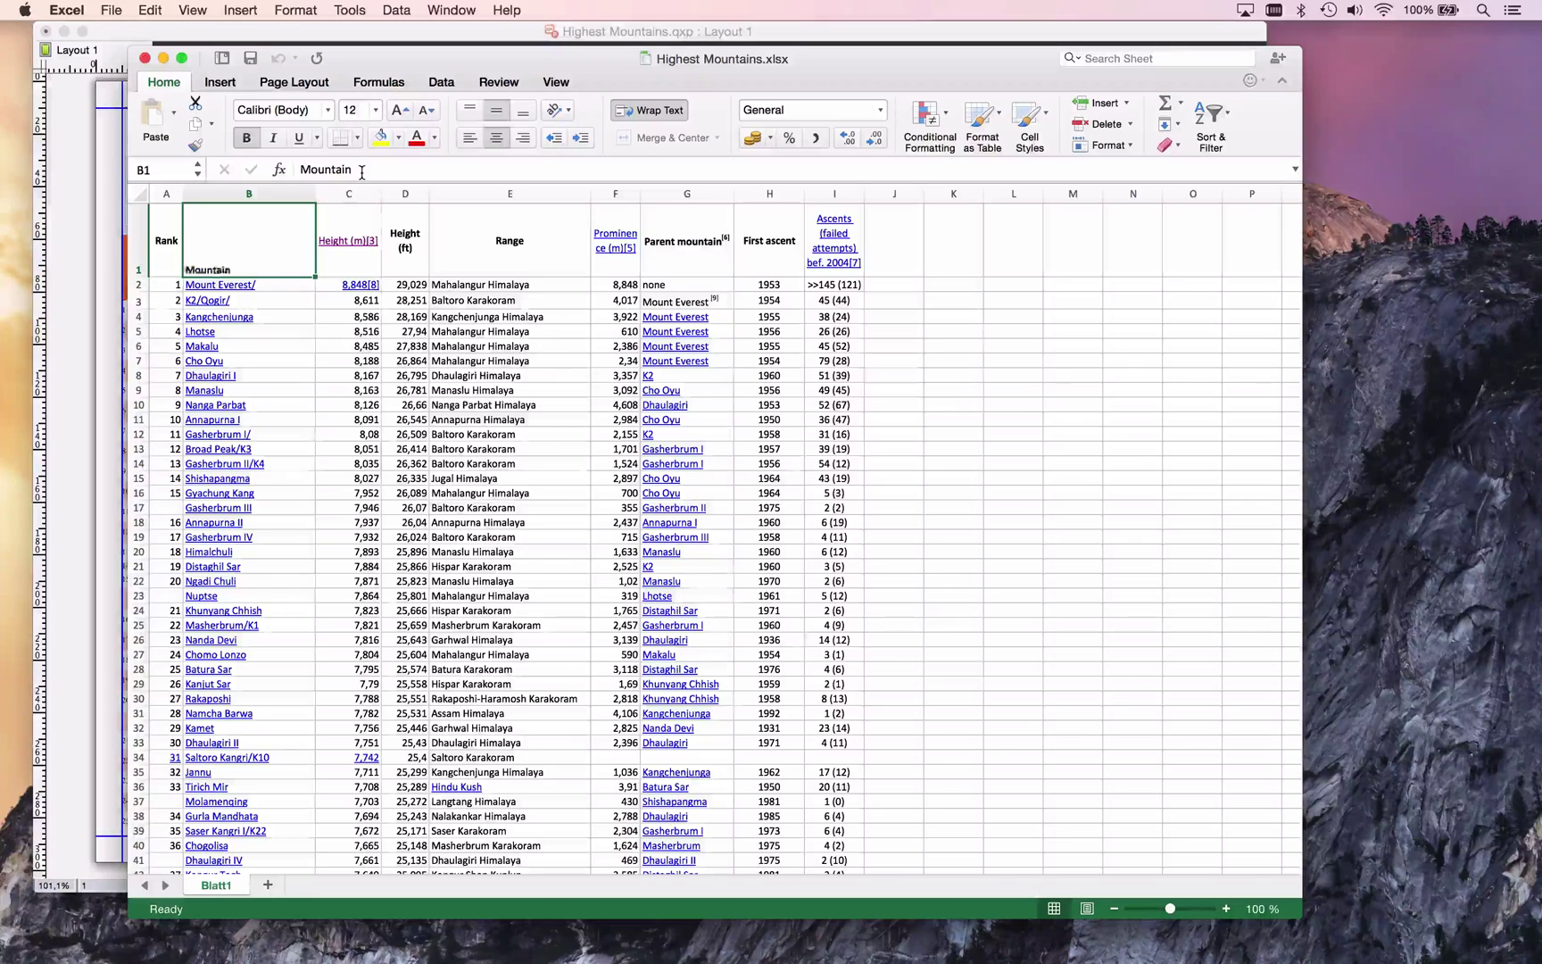
left_click(362, 169)
type("Name")
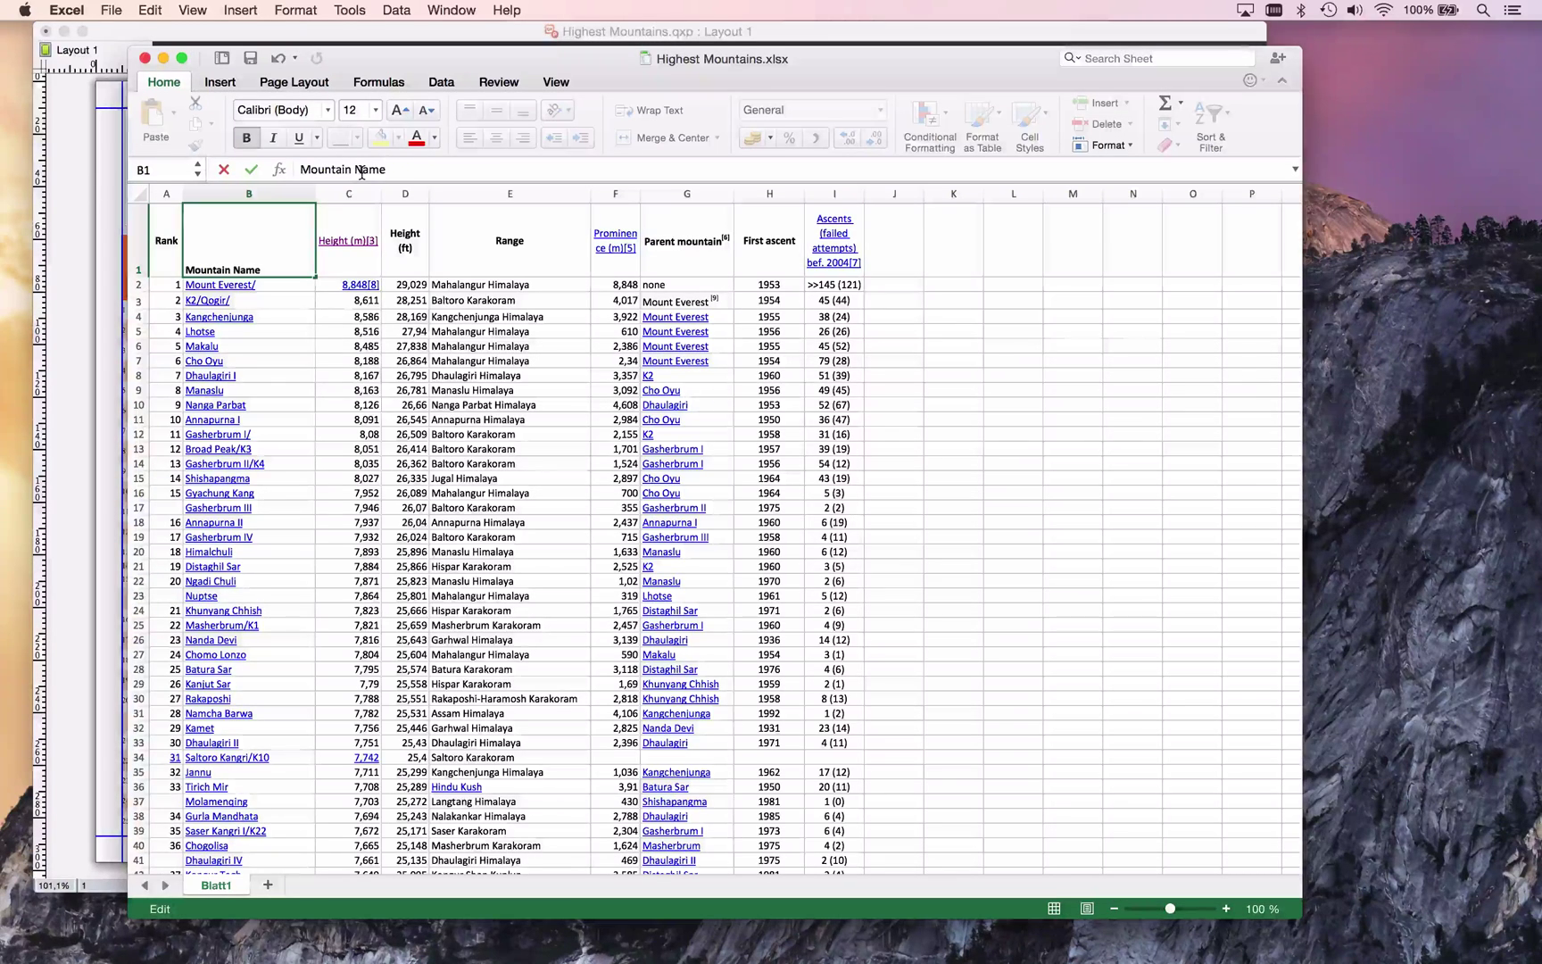
key("Return")
Remove the footnote reference from the header in cell C1 so that it reads "Height (m)".
key("Up")
key("Right")
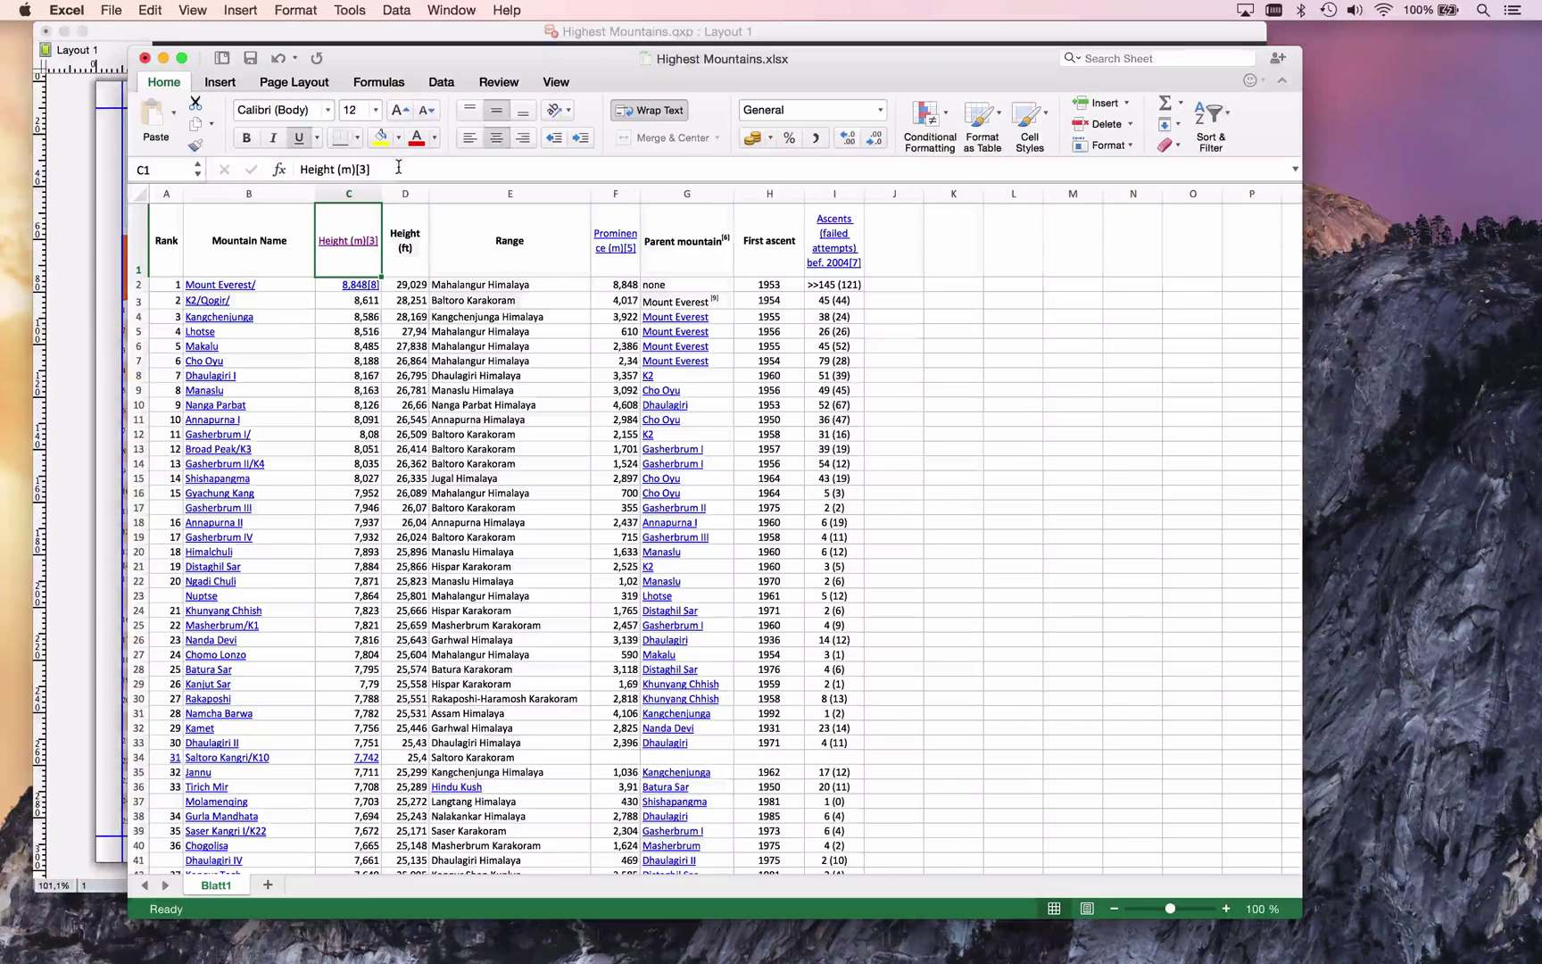
left_click(398, 168)
key("BackSpace")
key("BackSpace")
key("BackSpace")
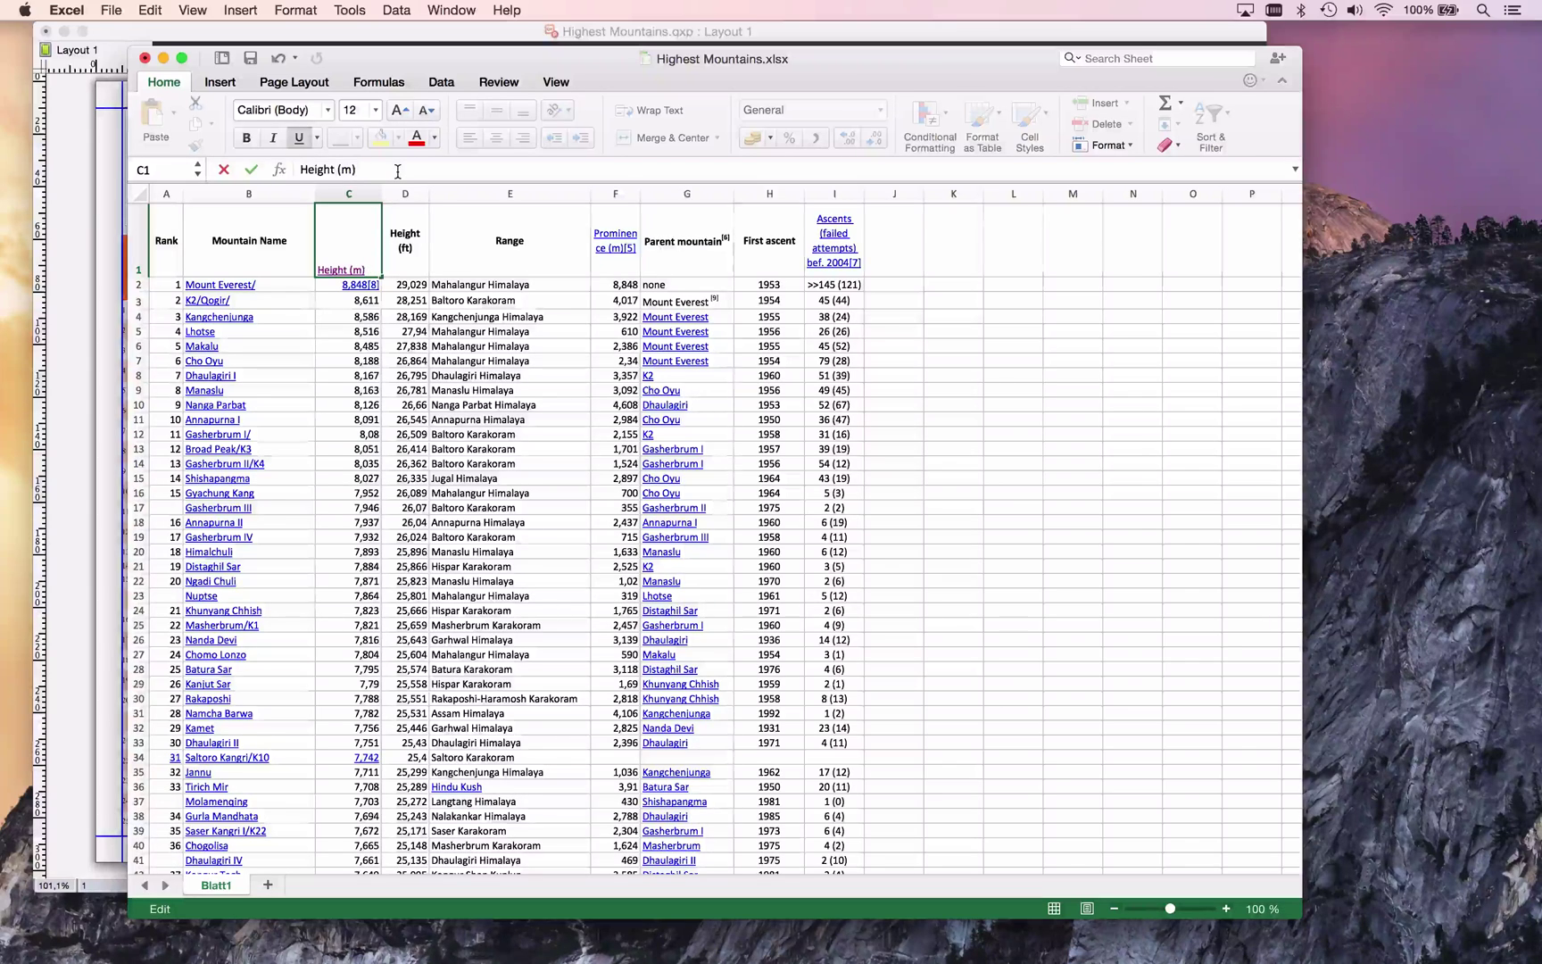
key("Return")
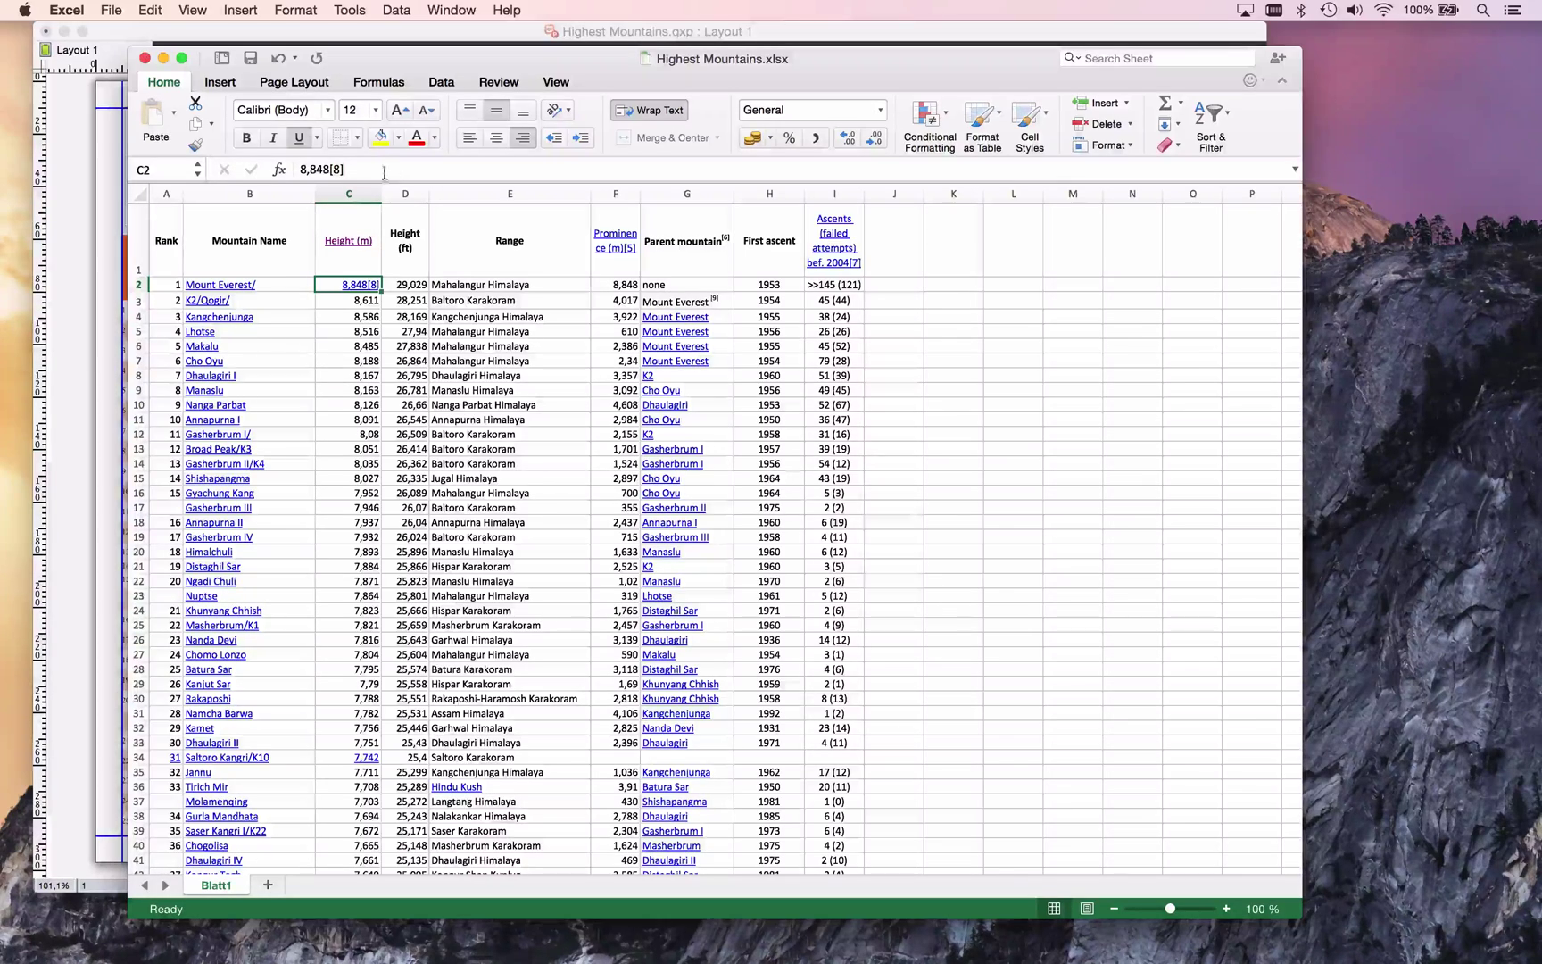
Switch back to QuarkXPress and update the table linked to Highest Mountains.xlsx through the layout's table usage.
left_click(88, 114)
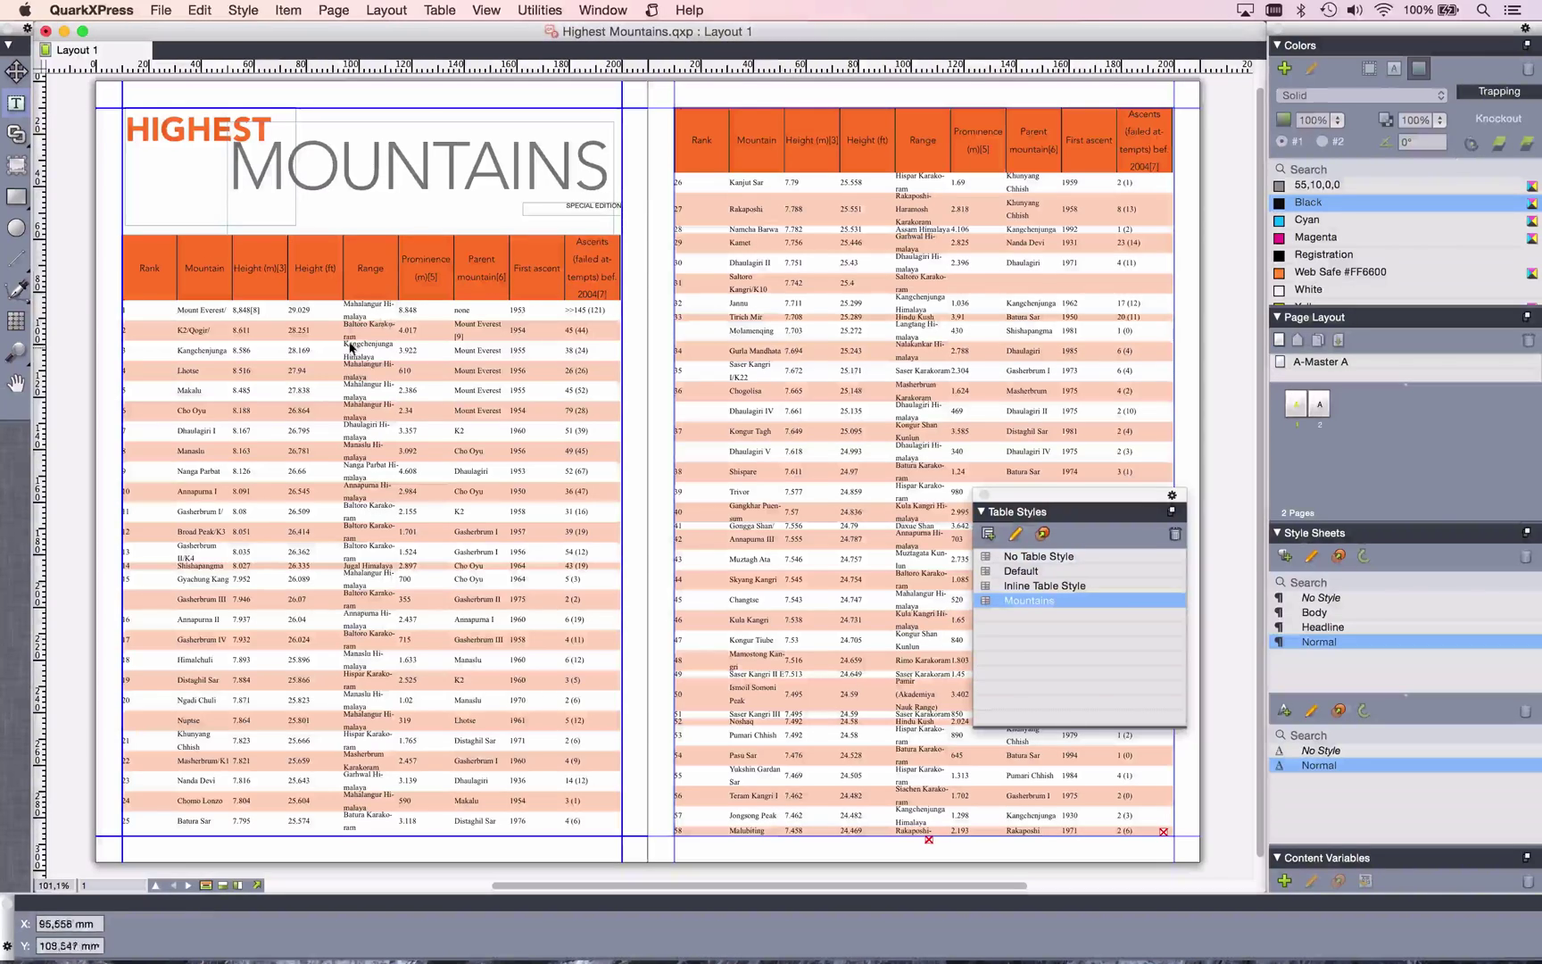
left_click(529, 7)
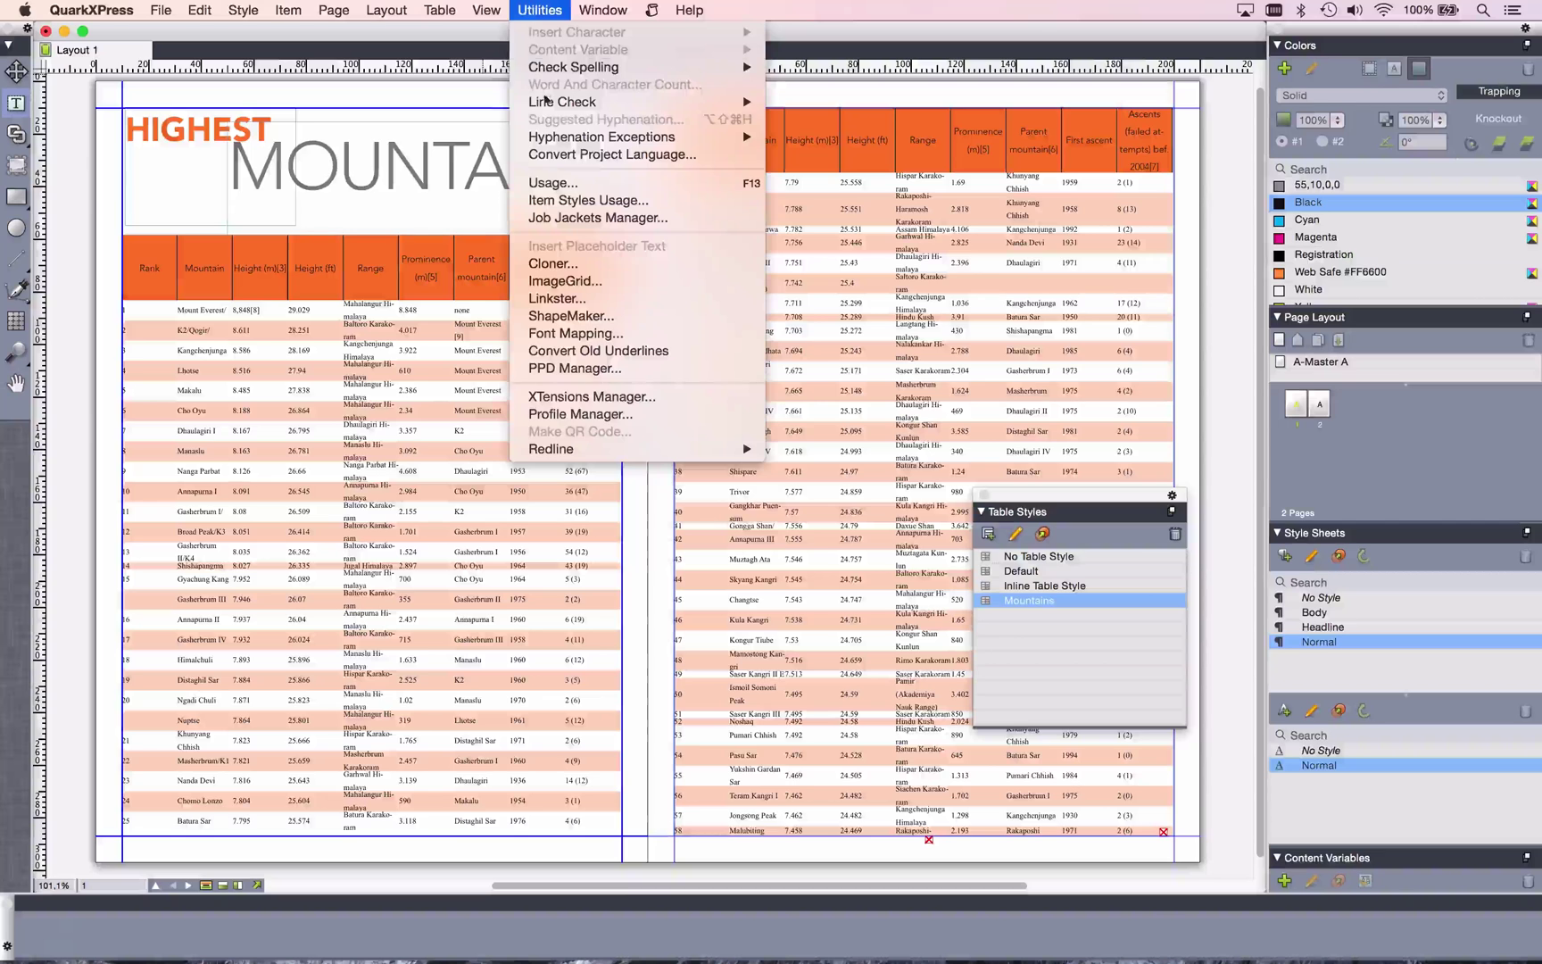
left_click(553, 182)
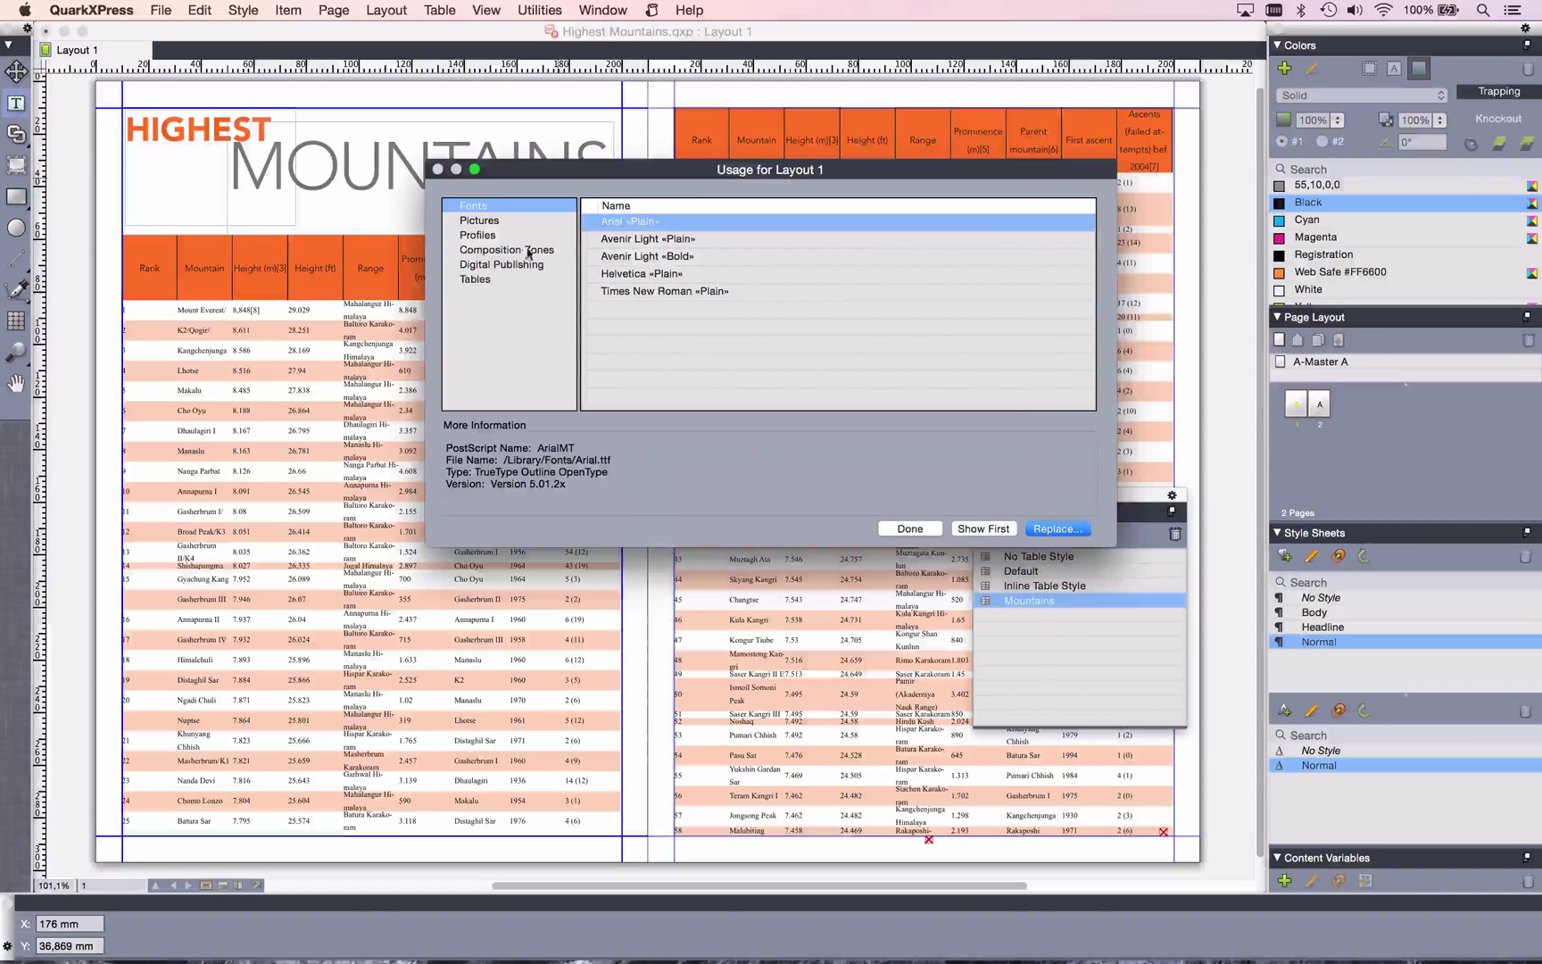
left_click(508, 278)
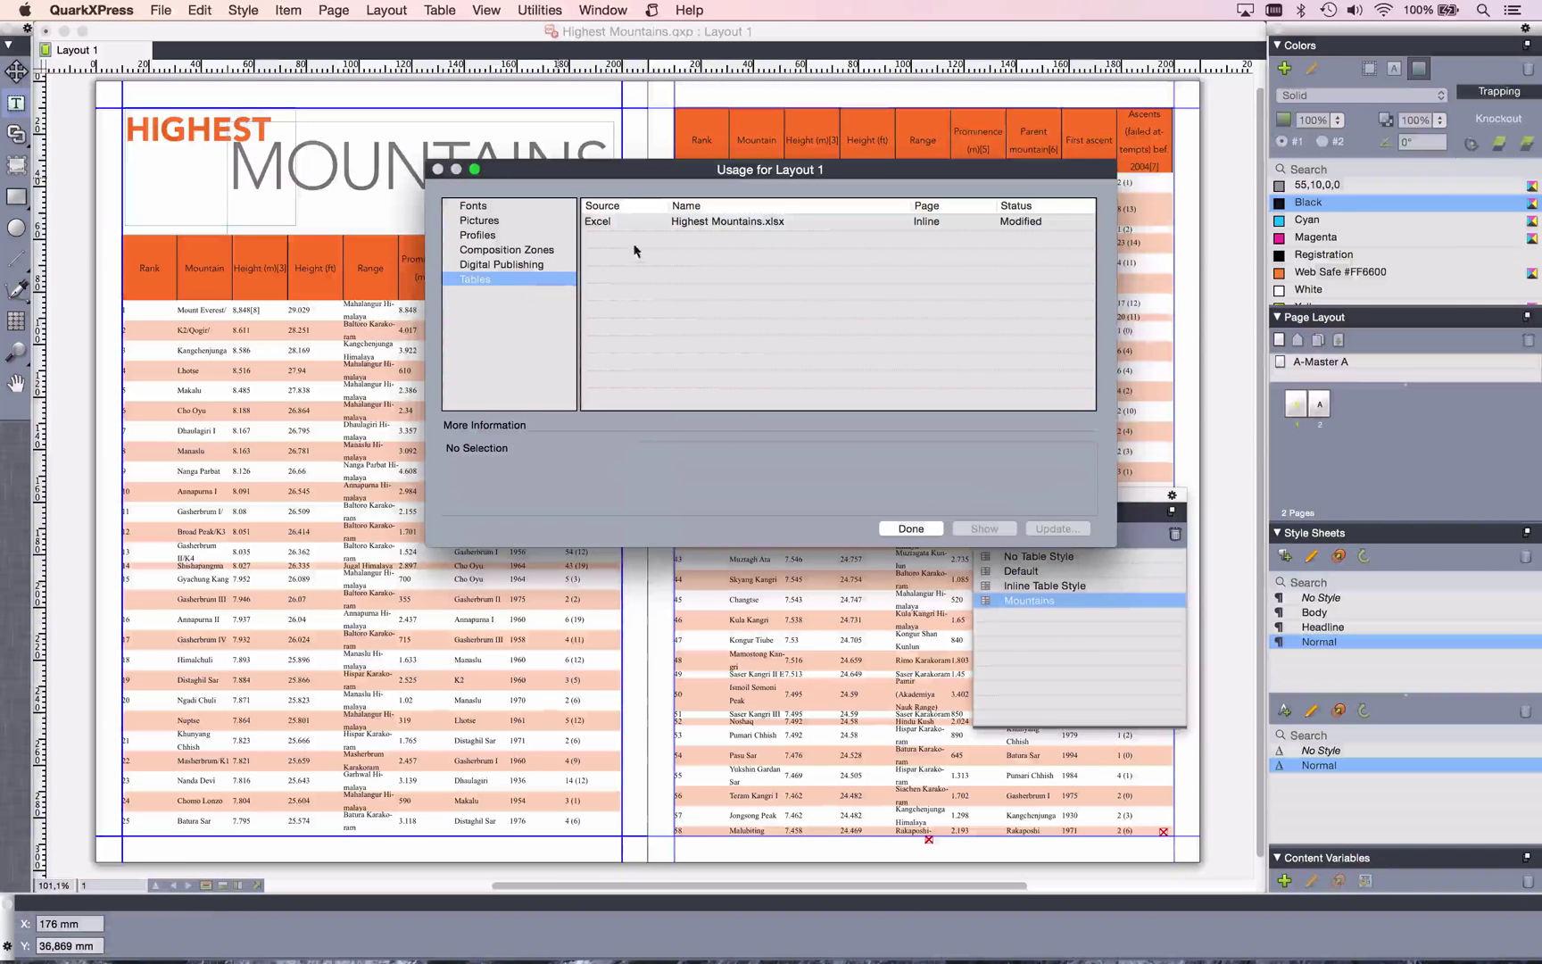
left_click(682, 221)
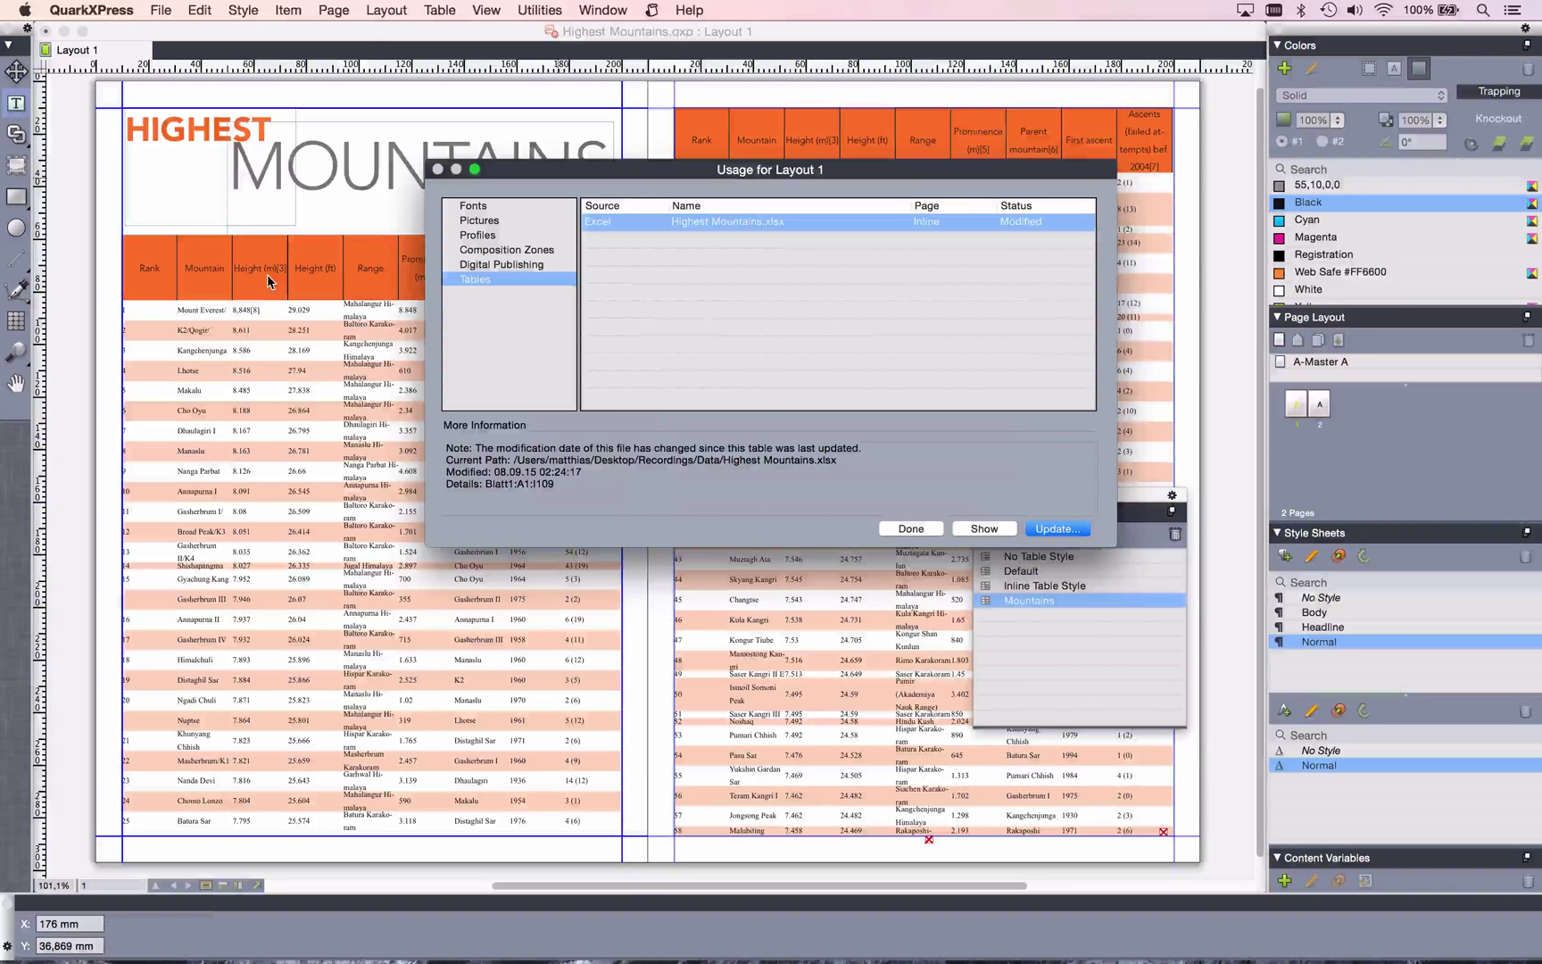
left_click(1054, 530)
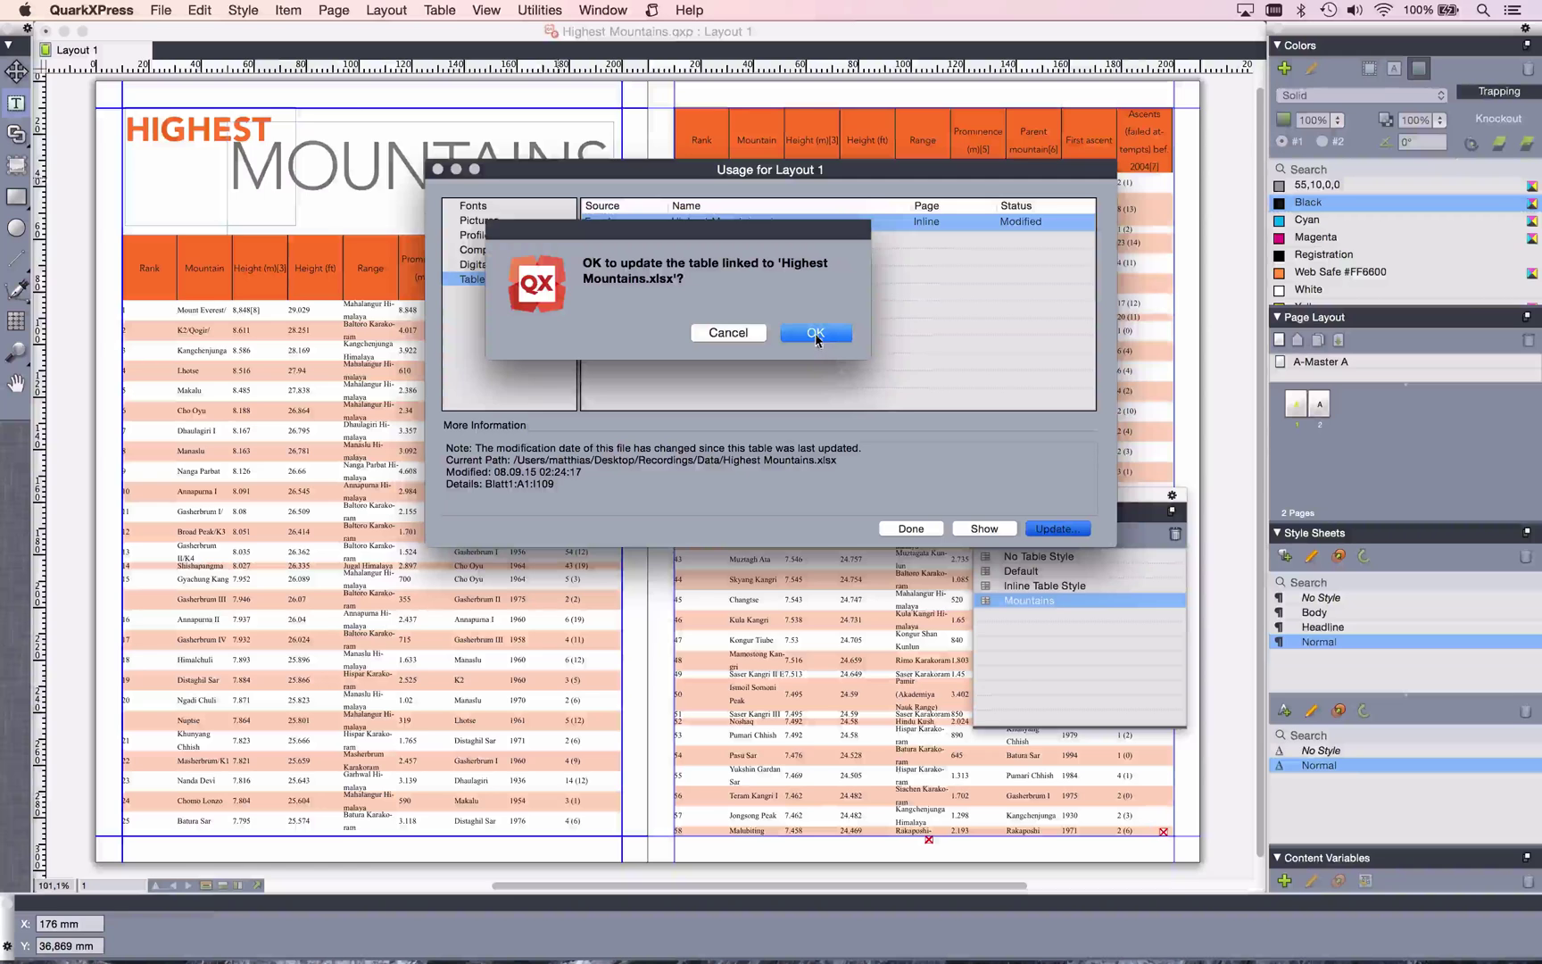
left_click(814, 335)
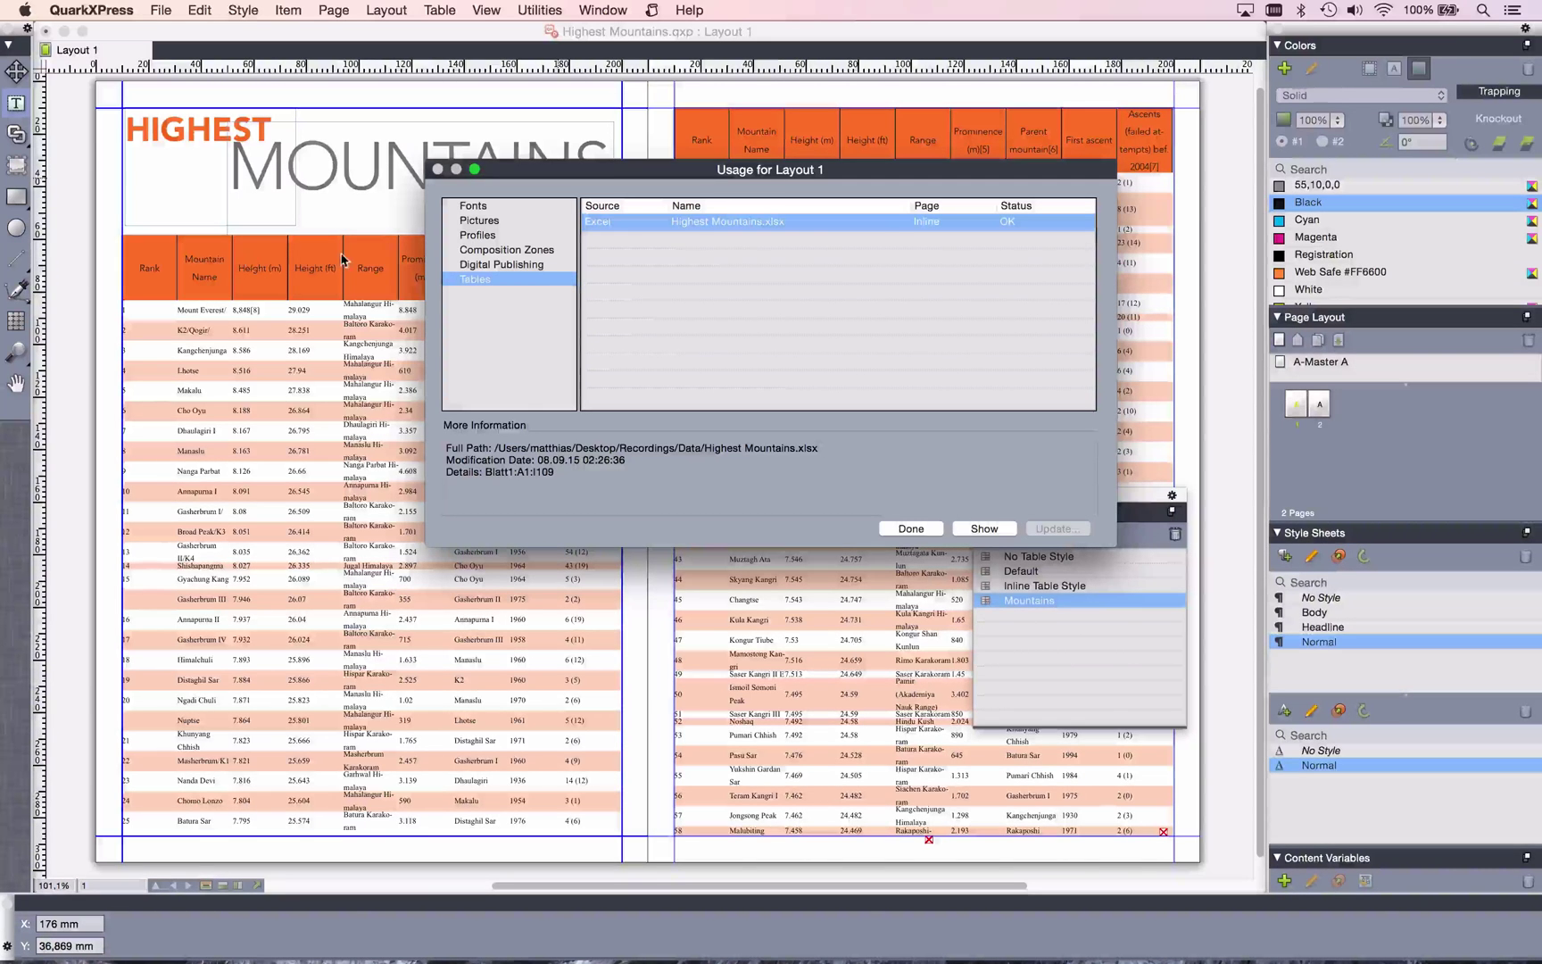
left_click(909, 529)
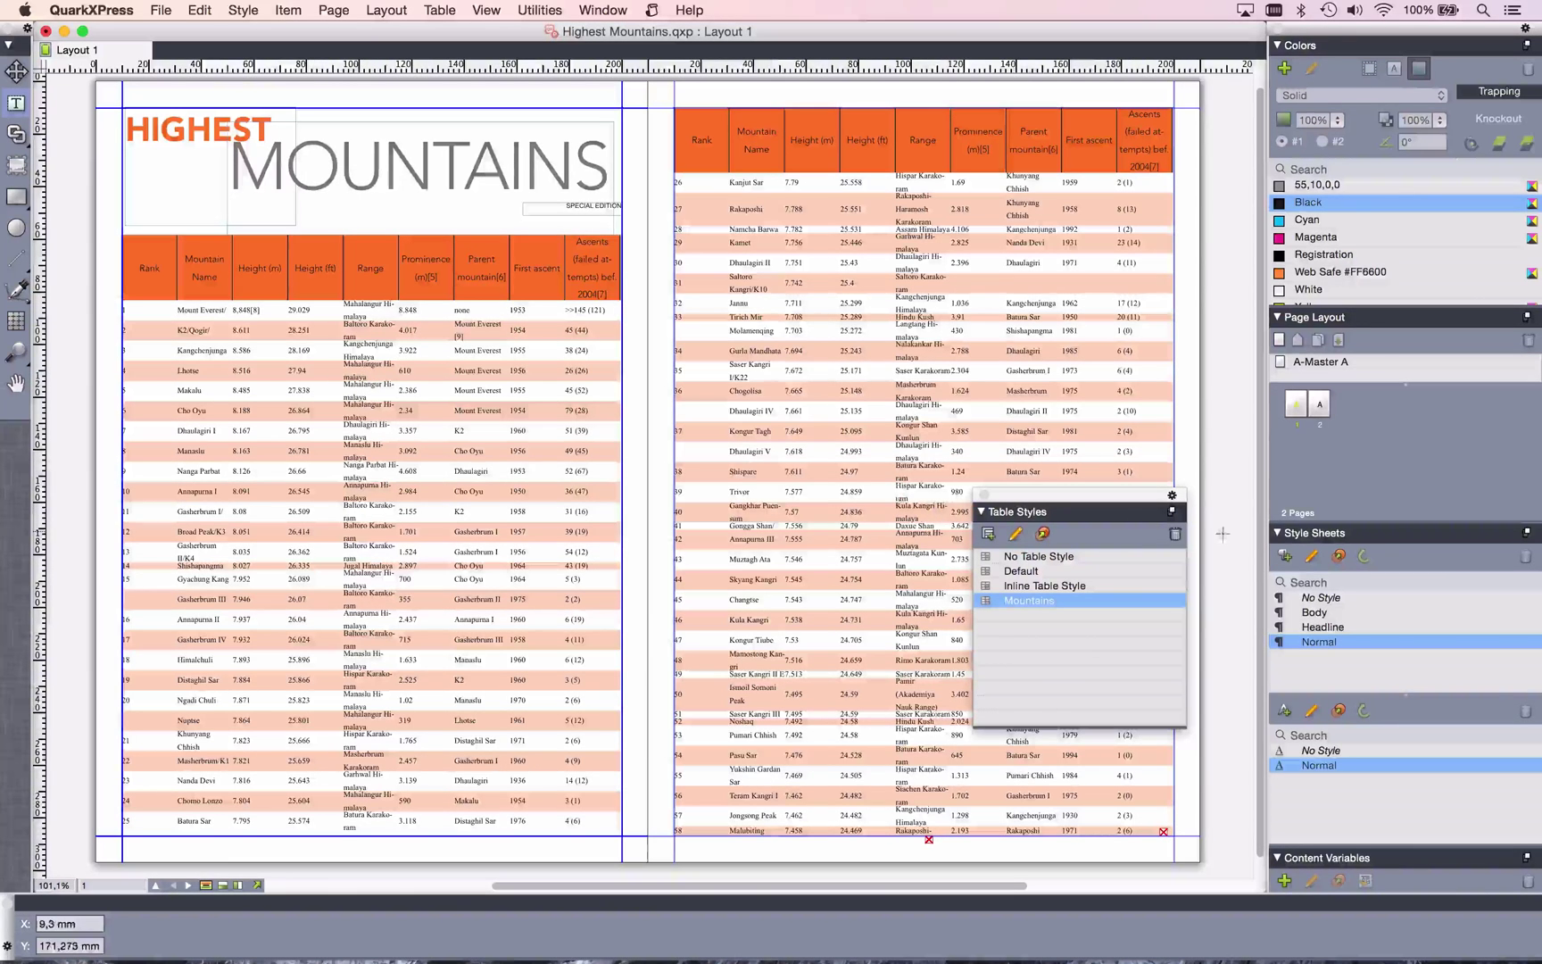
Reduce the leading of the Body paragraph style sheet and save it.
right_click(1324, 612)
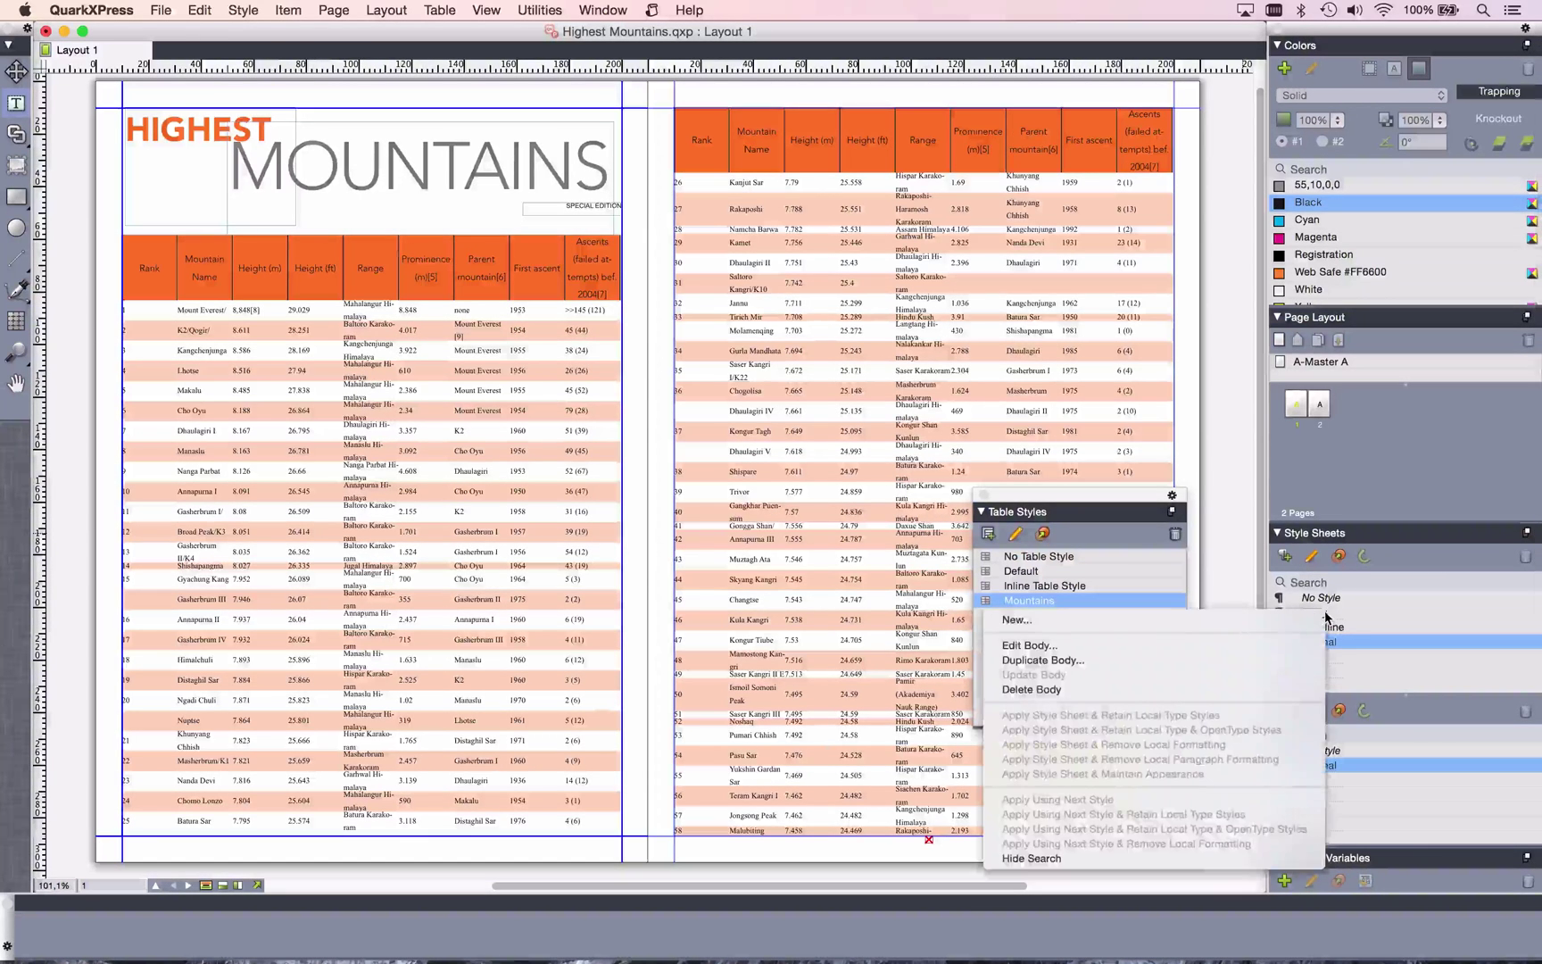
left_click(1288, 646)
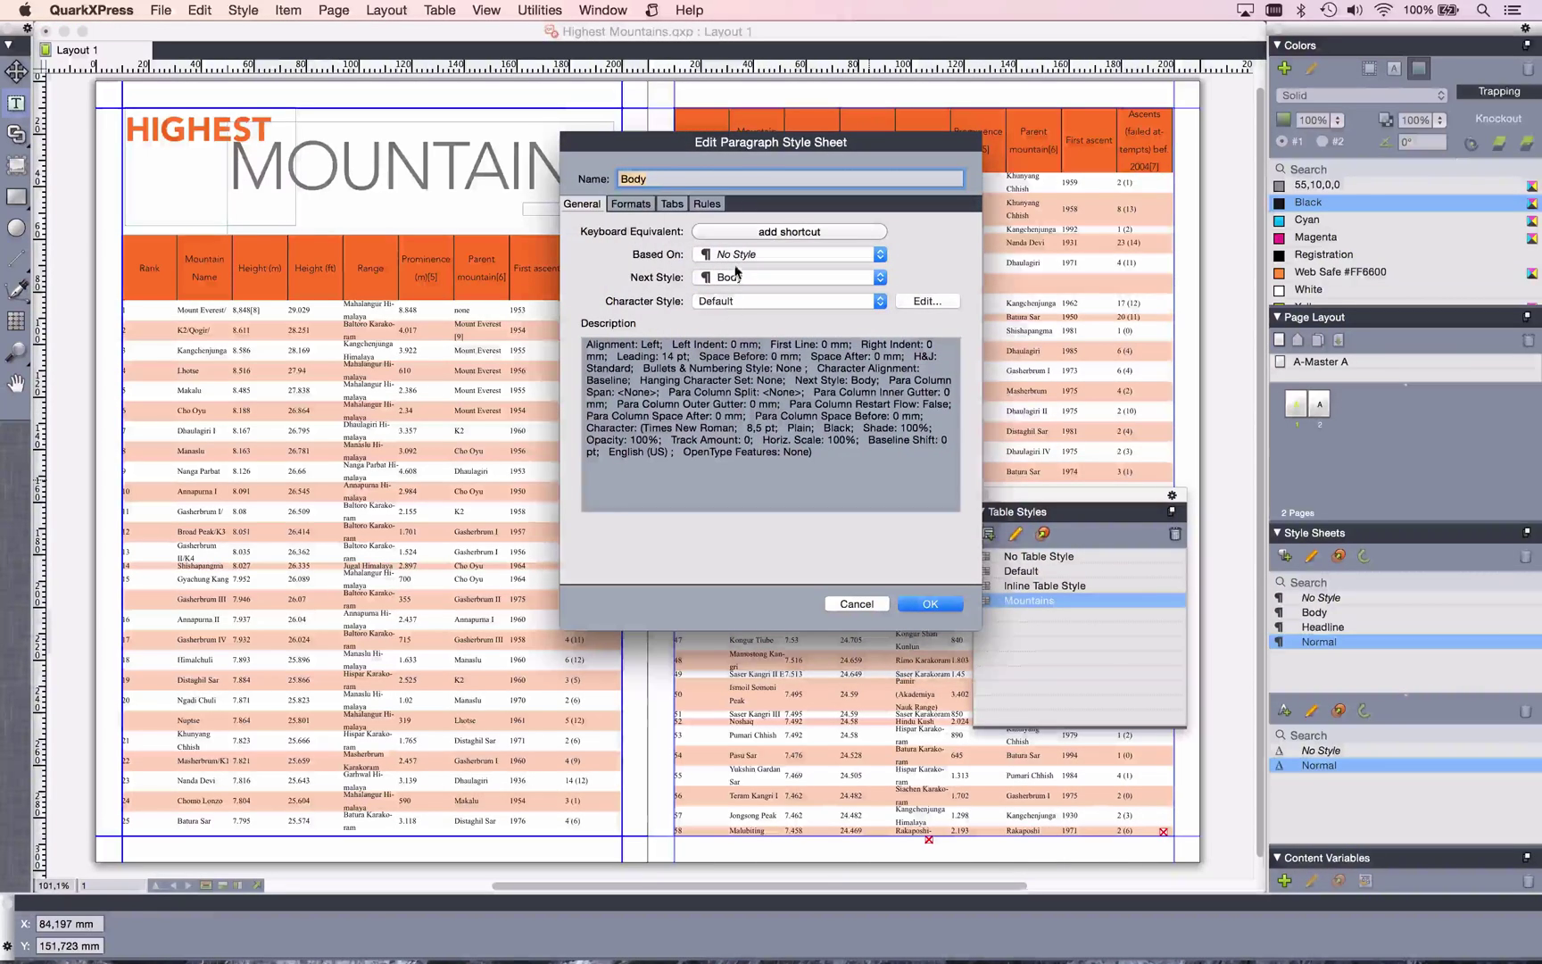
left_click(639, 204)
left_click(637, 301)
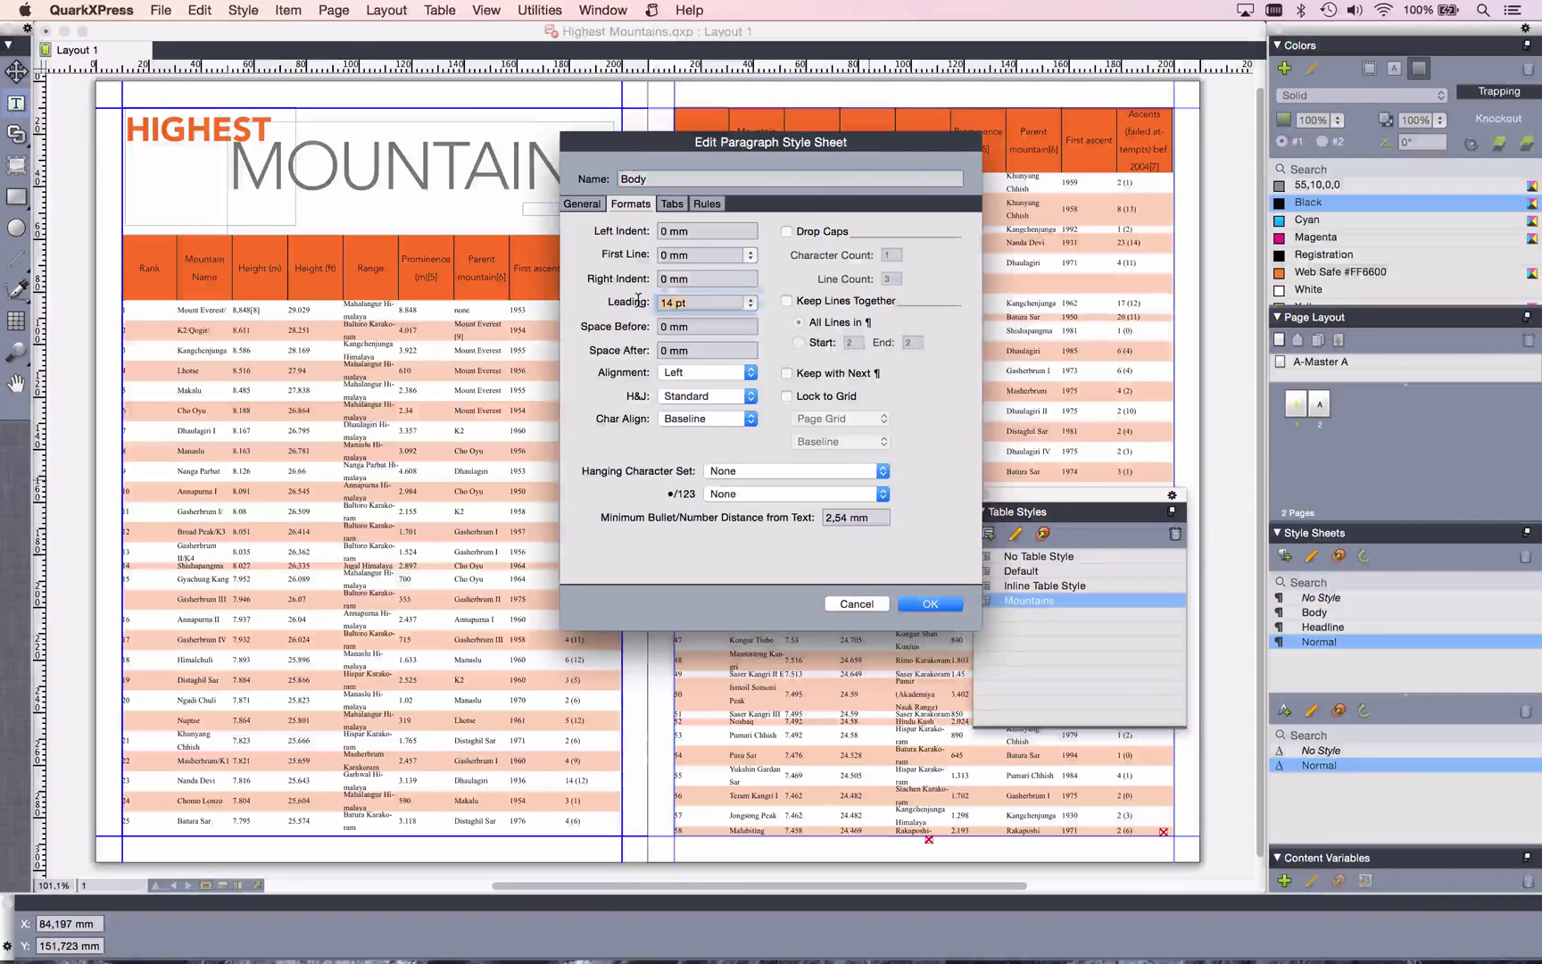
key("Return")
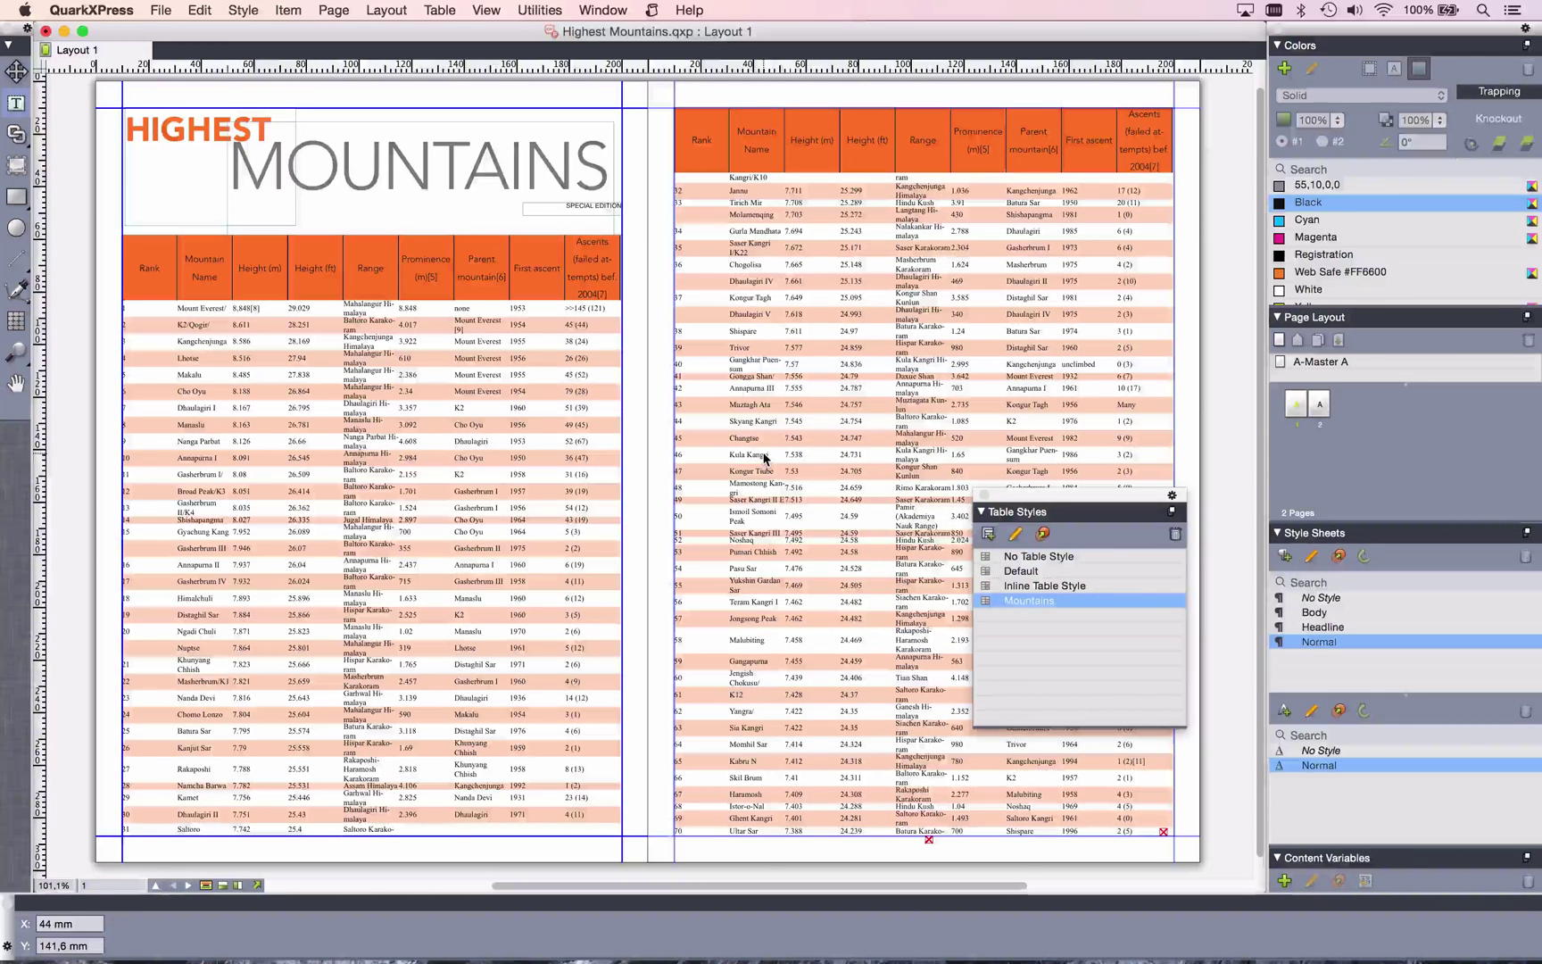
In the Mountains table style, set the top and bottom cell padding of the All Odd # Rows condition to 3 pt.
left_click(1014, 532)
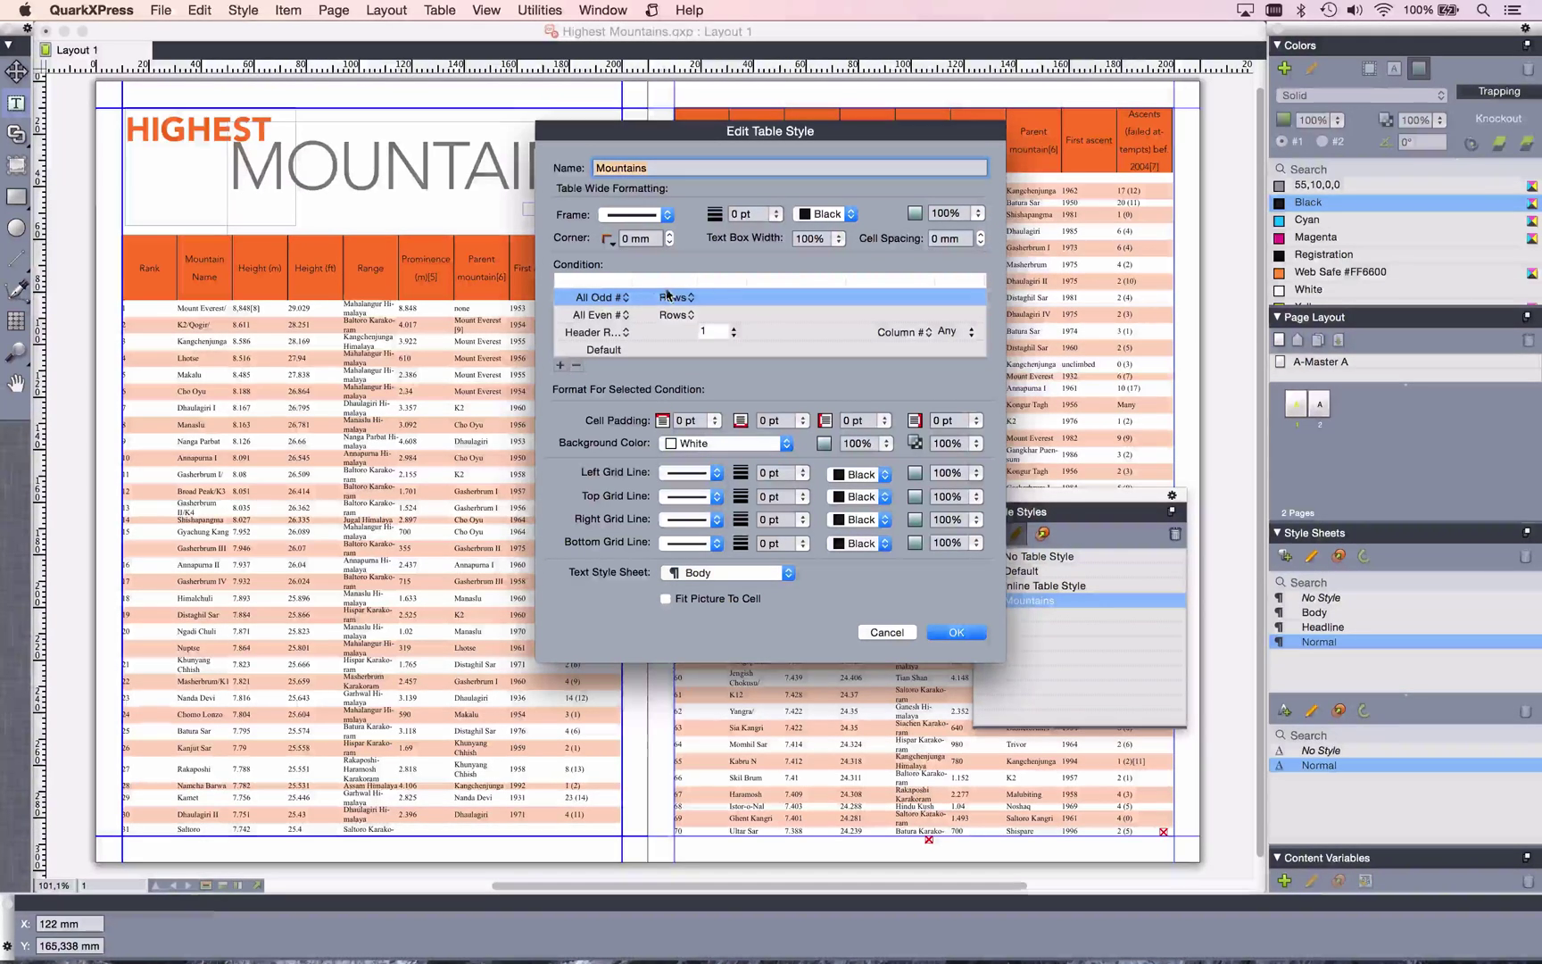
left_click(696, 420)
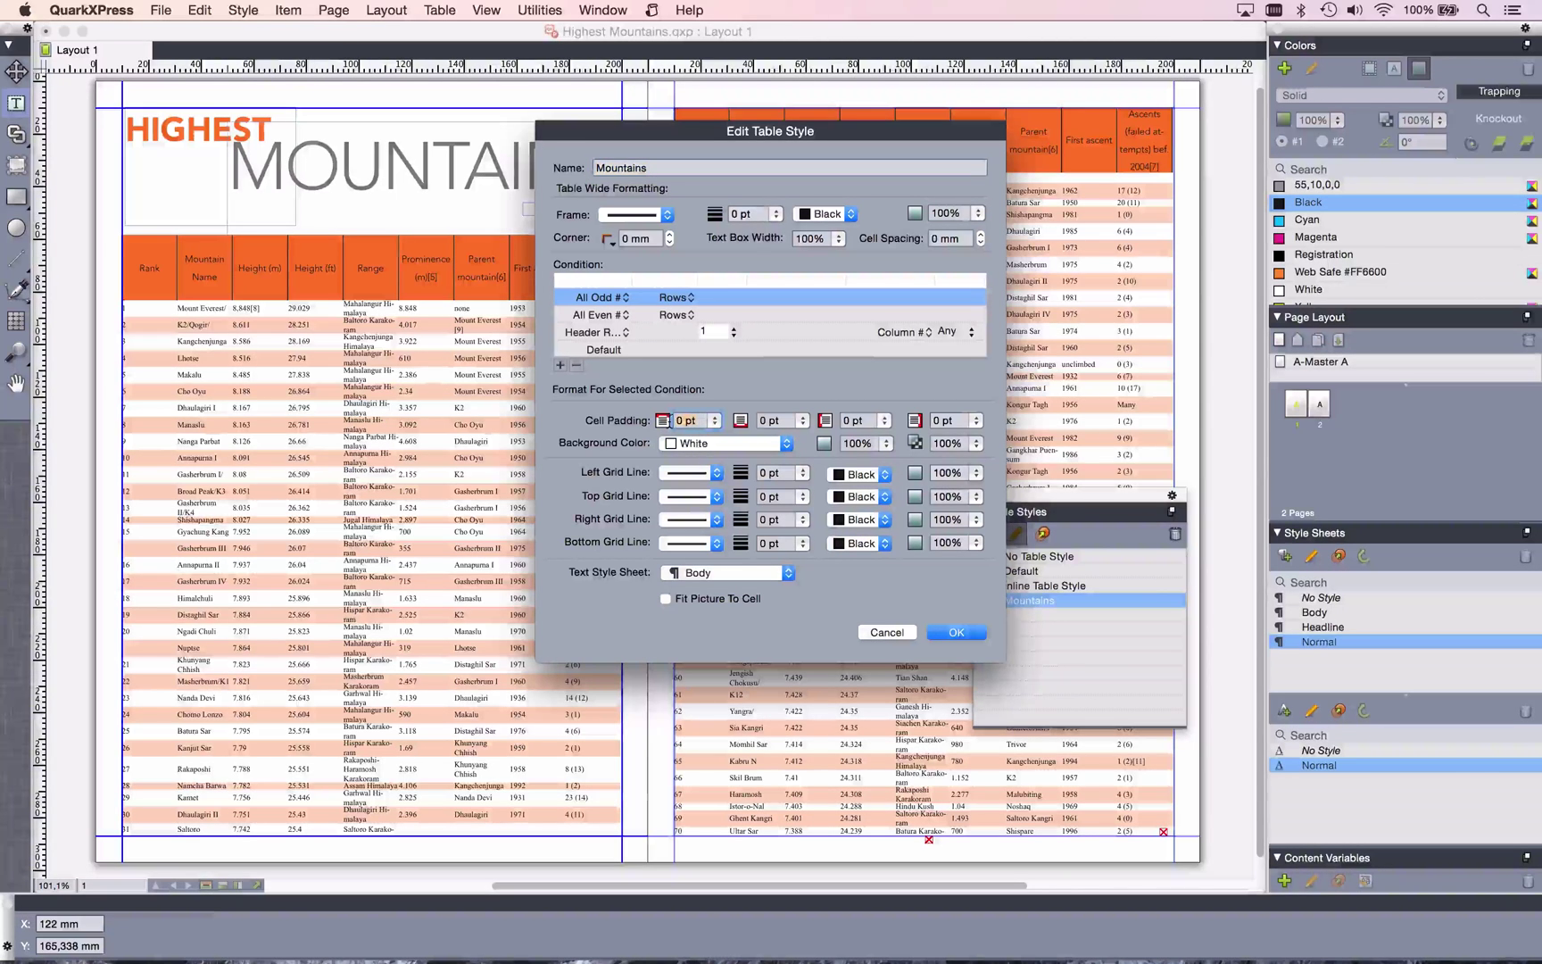
type("3")
left_click(761, 429)
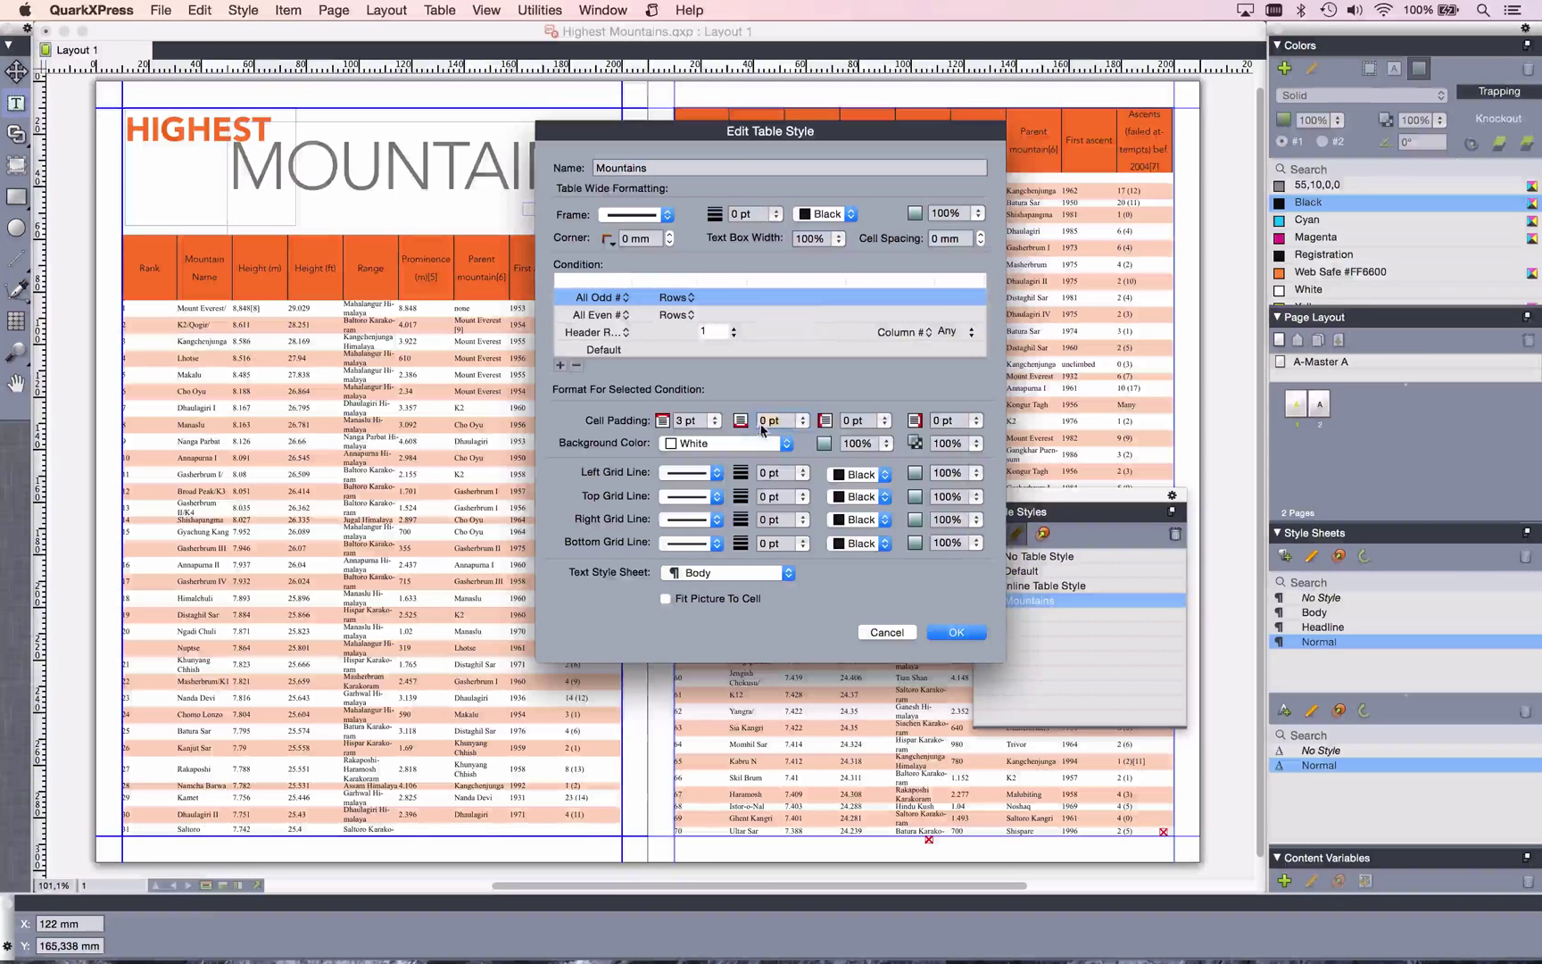
type("3")
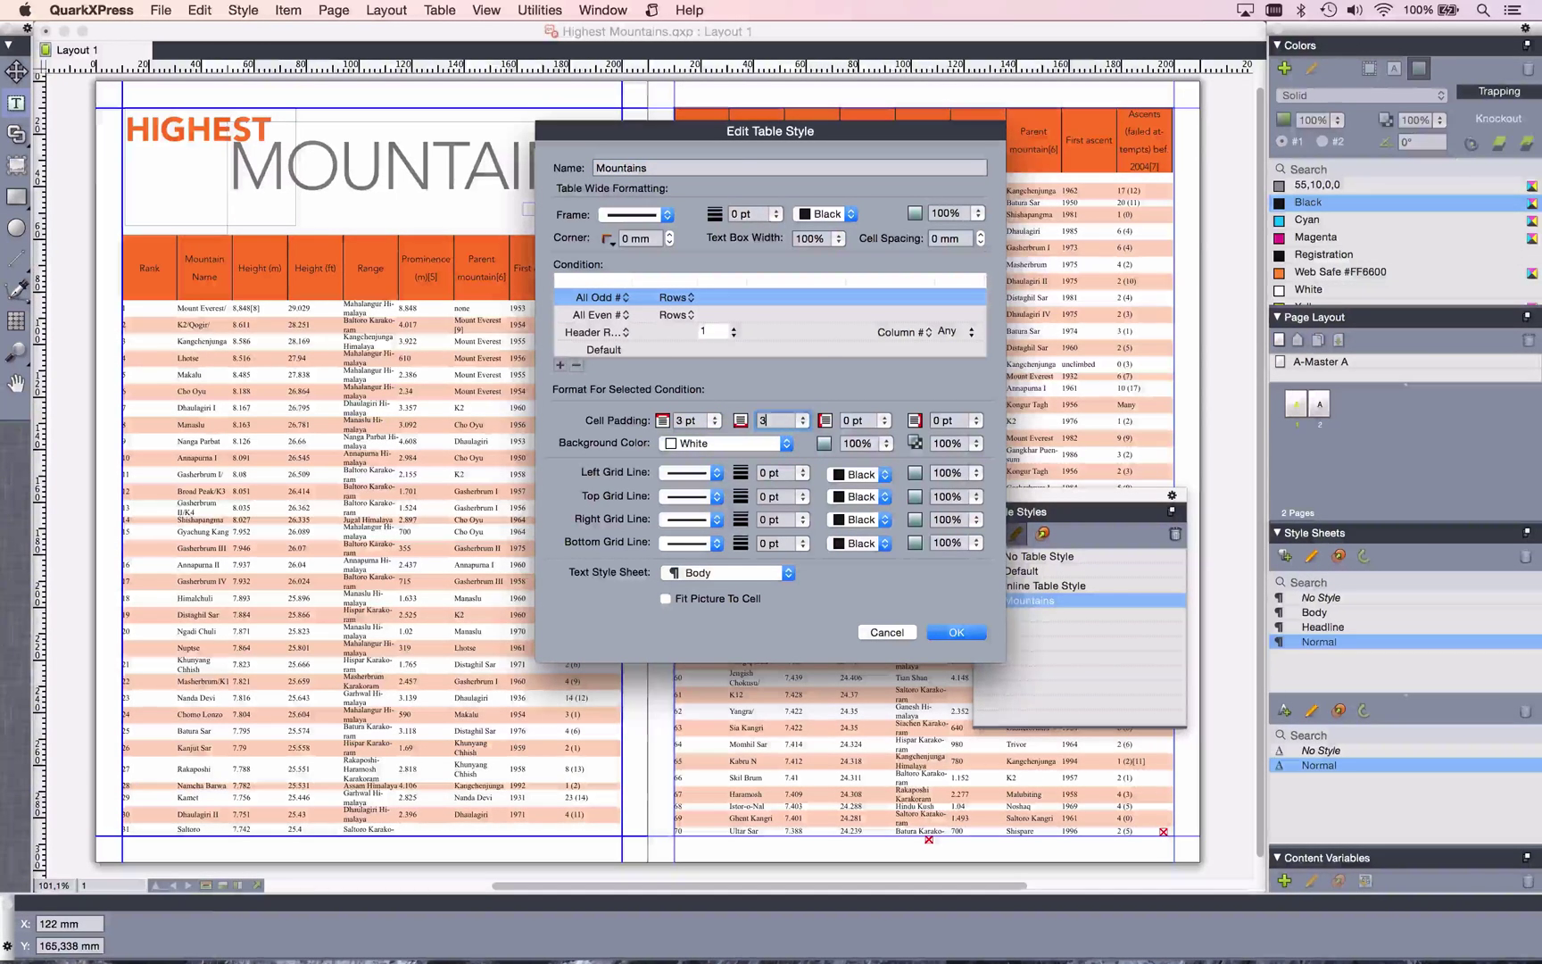
Set the top cell padding of the All Even # Rows condition to 3 pt and save the Mountains table style.
left_click(712, 316)
left_click(714, 416)
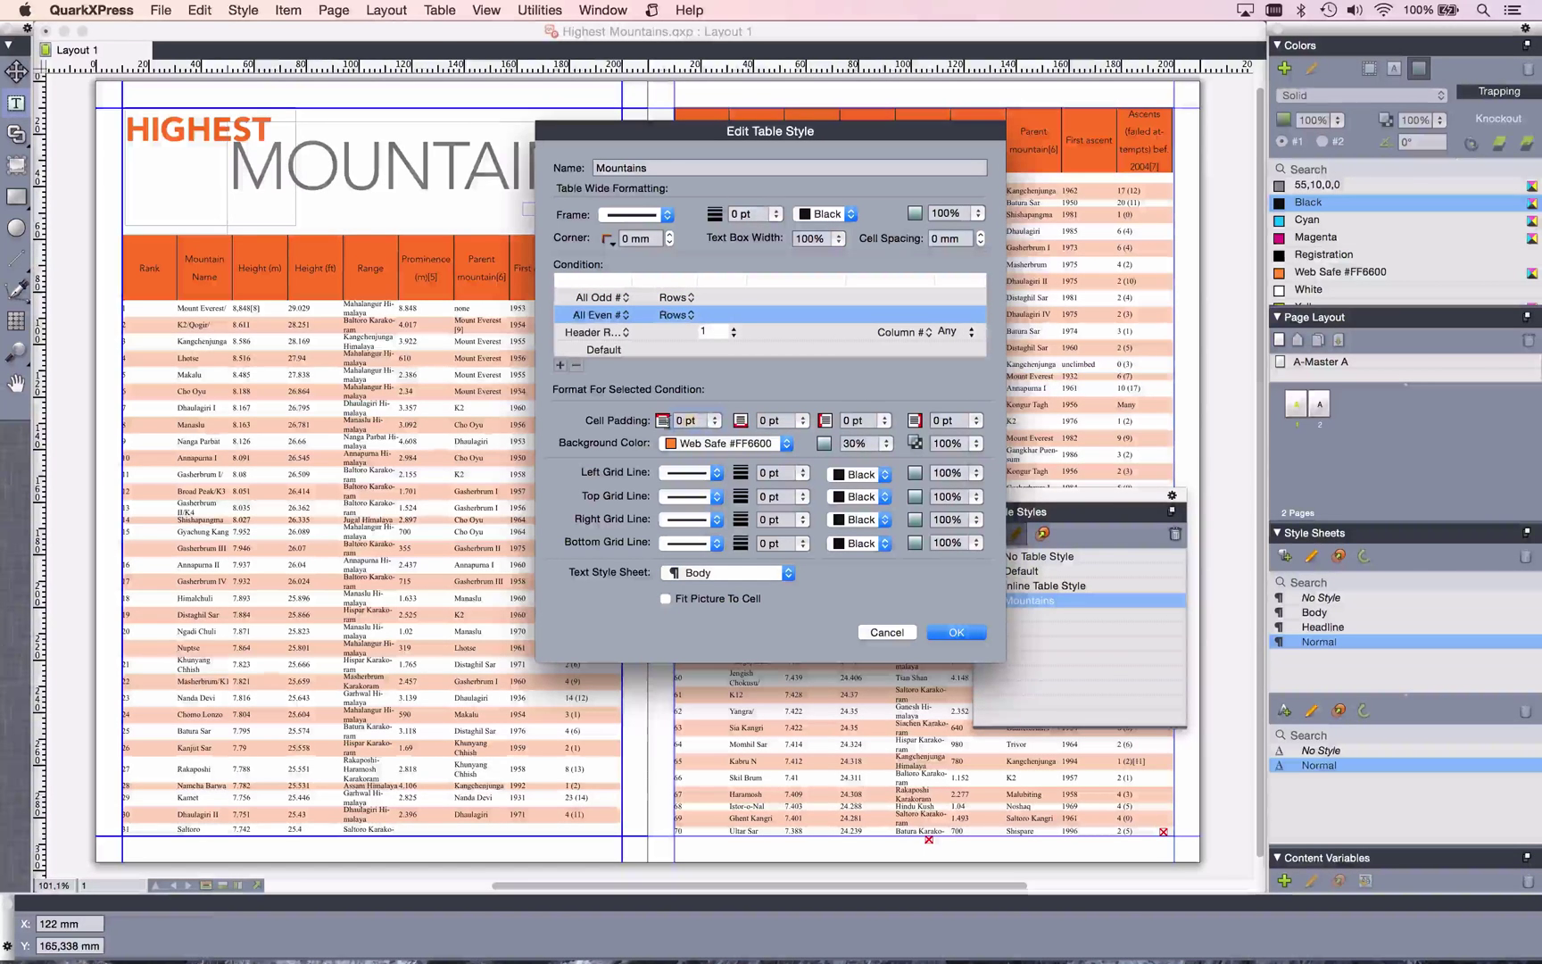
type("3")
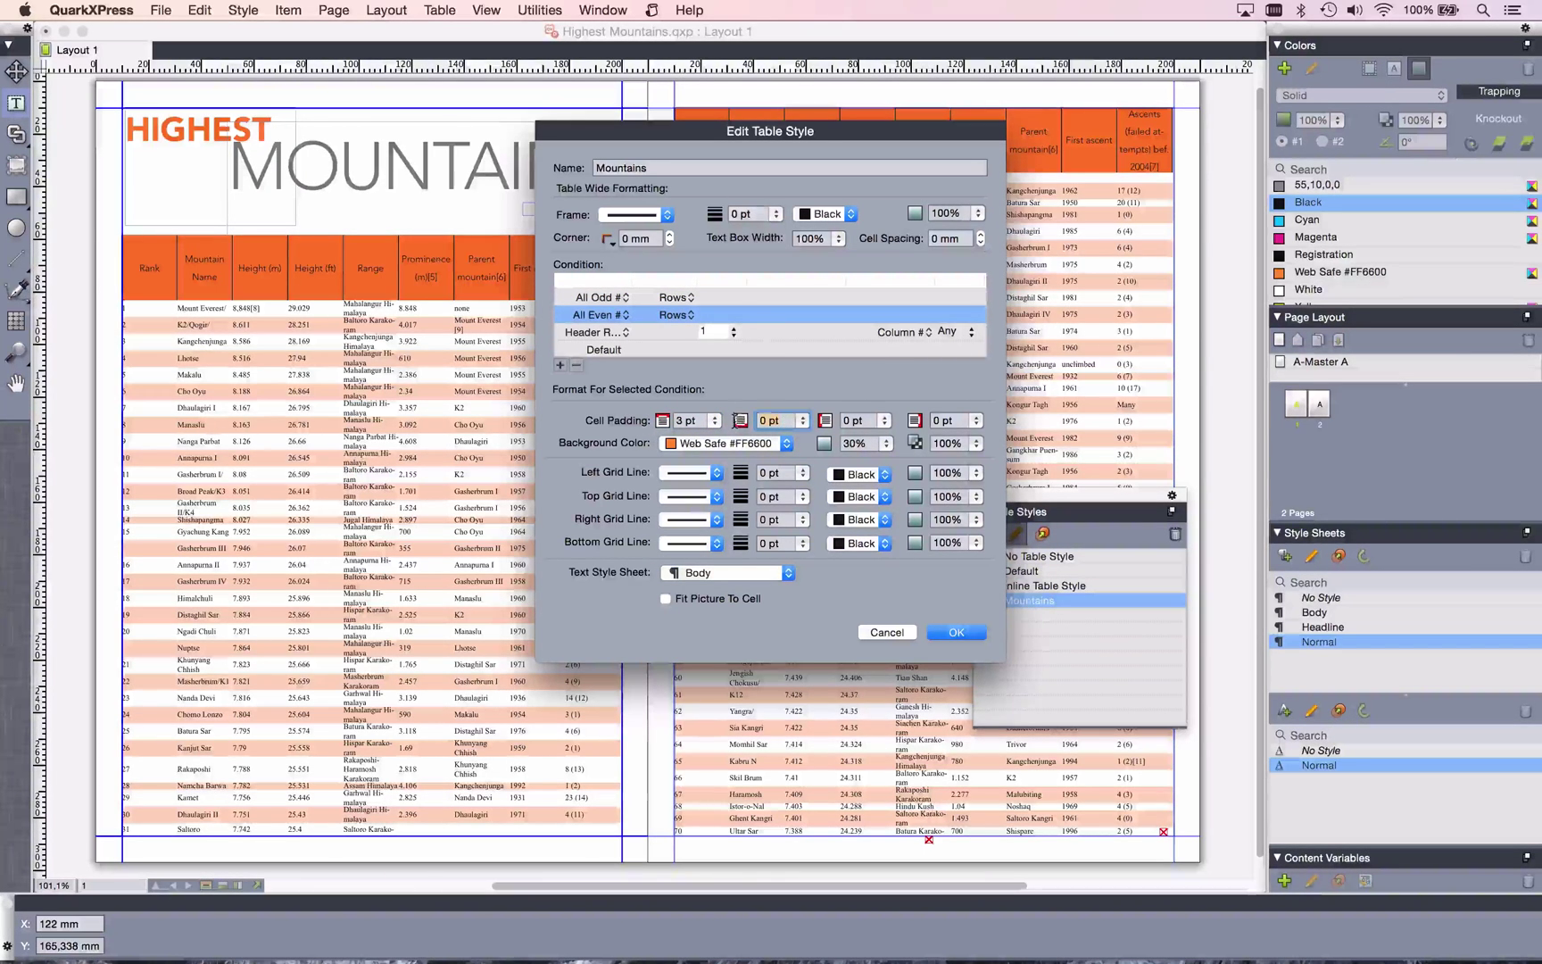
left_click(964, 633)
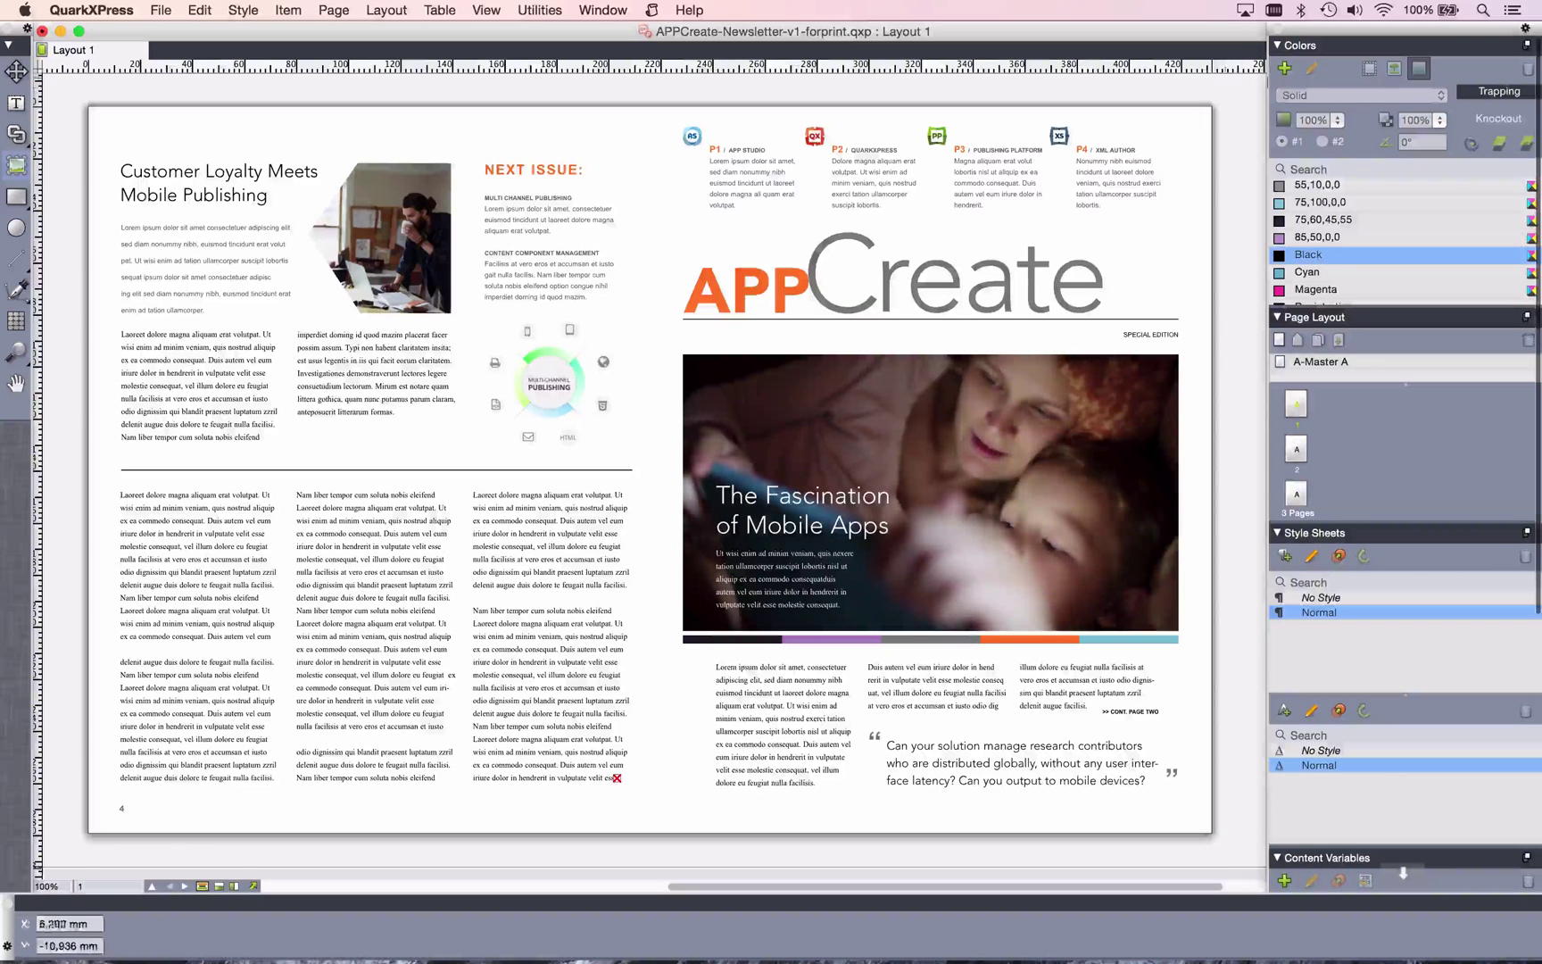
Switch the APPCreate newsletter window to full-screen mode and return it to the normal window.
left_click(80, 33)
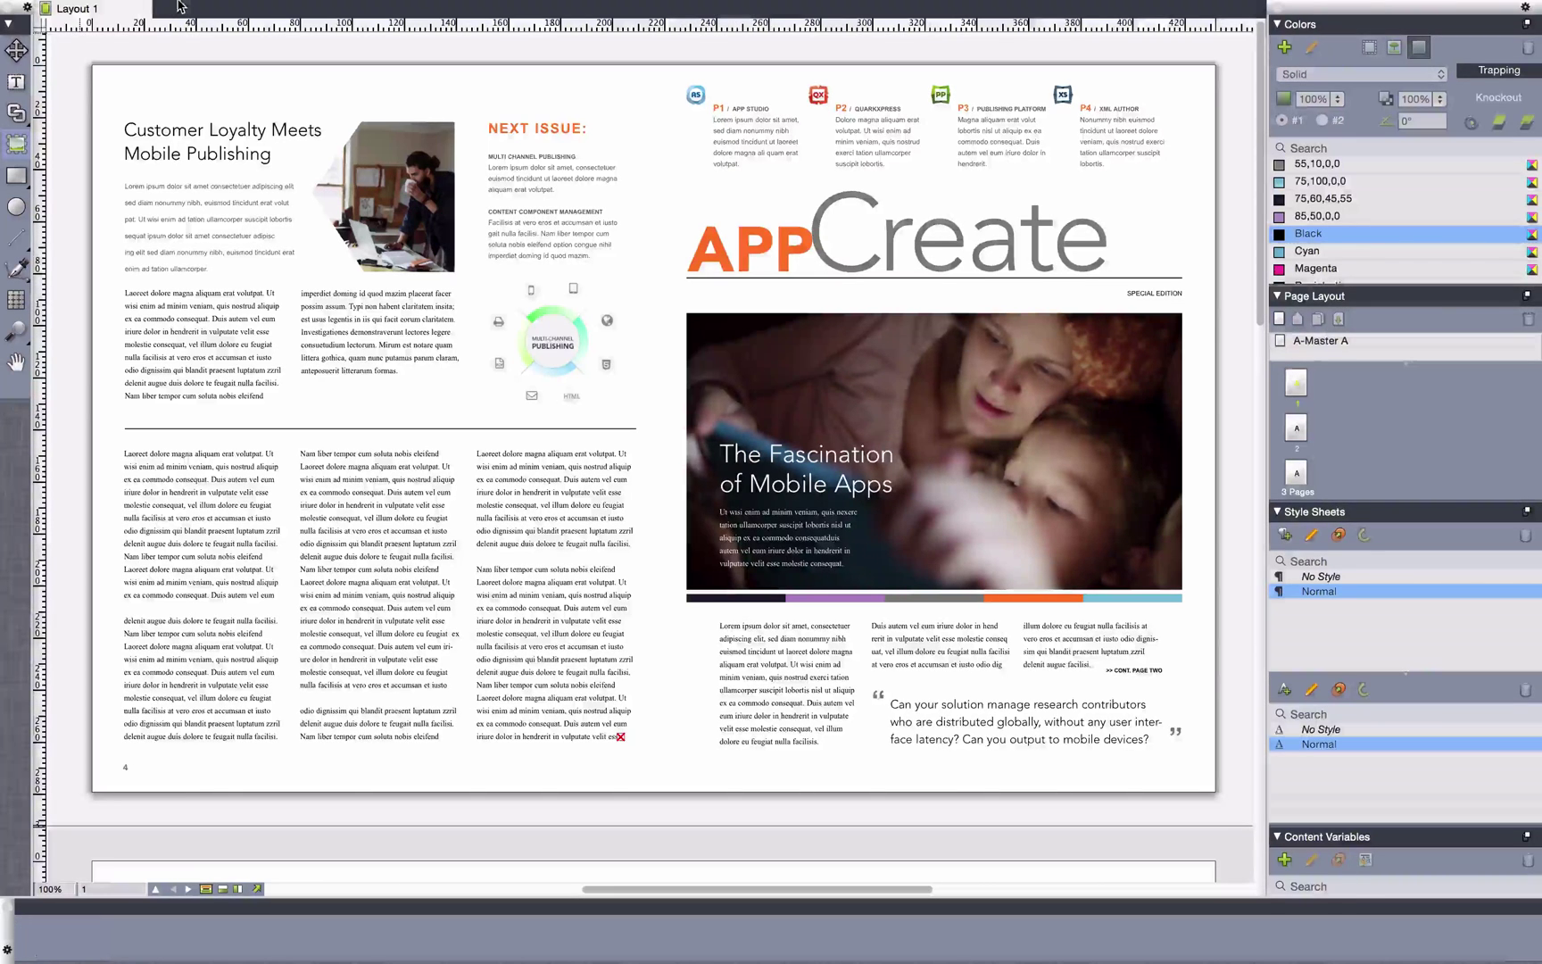
mouse_move(179, 7)
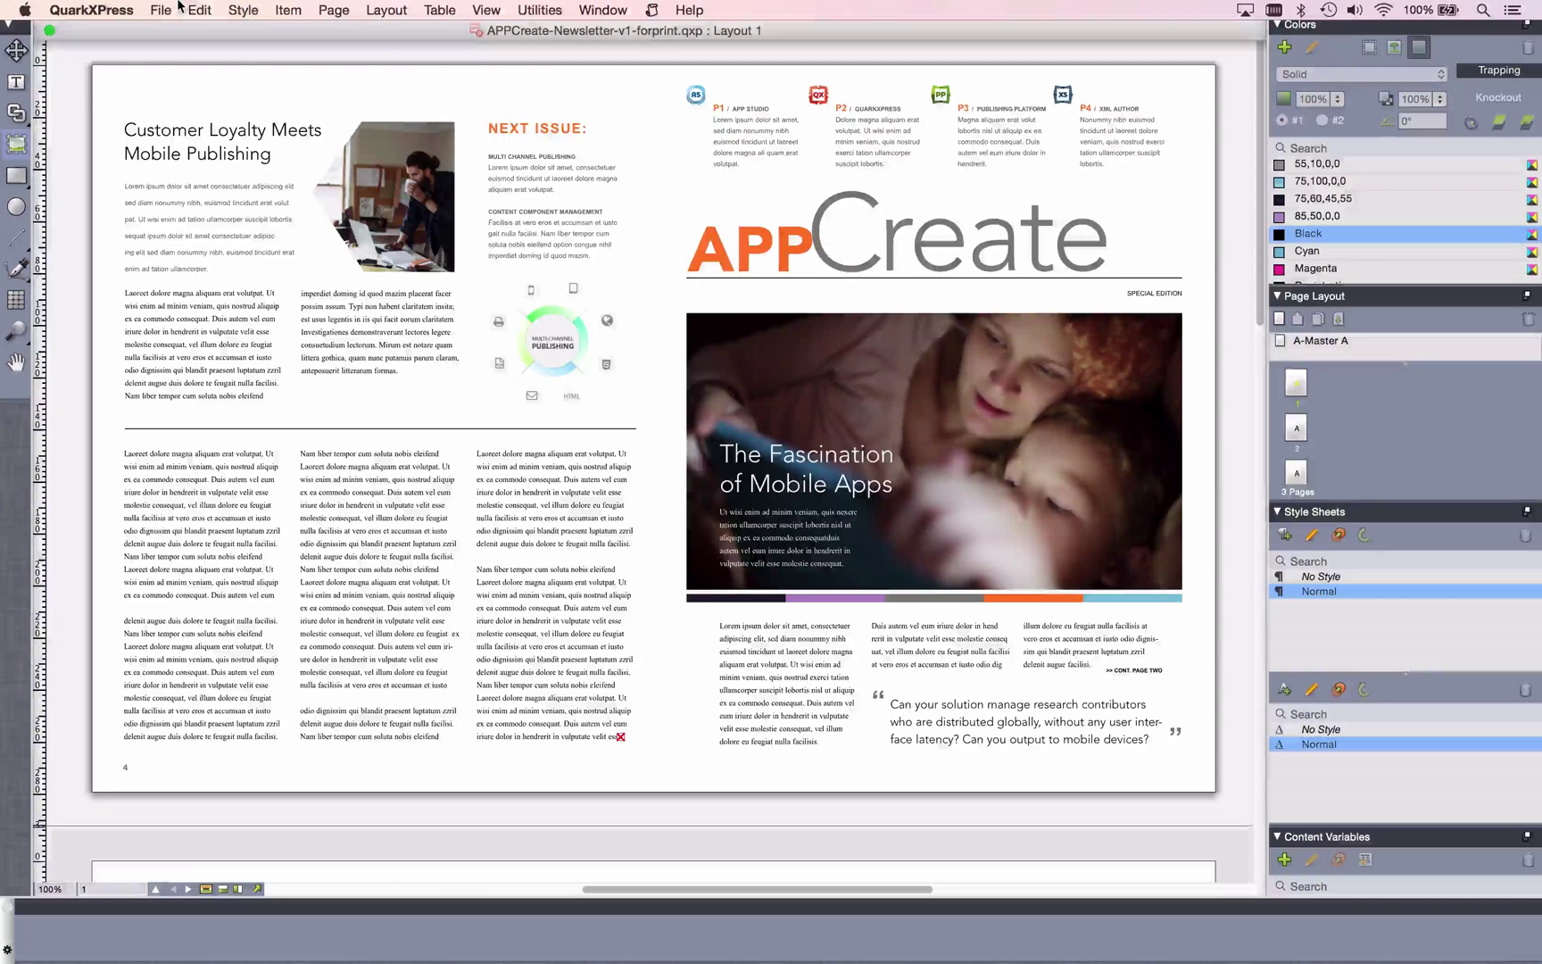
left_click(52, 33)
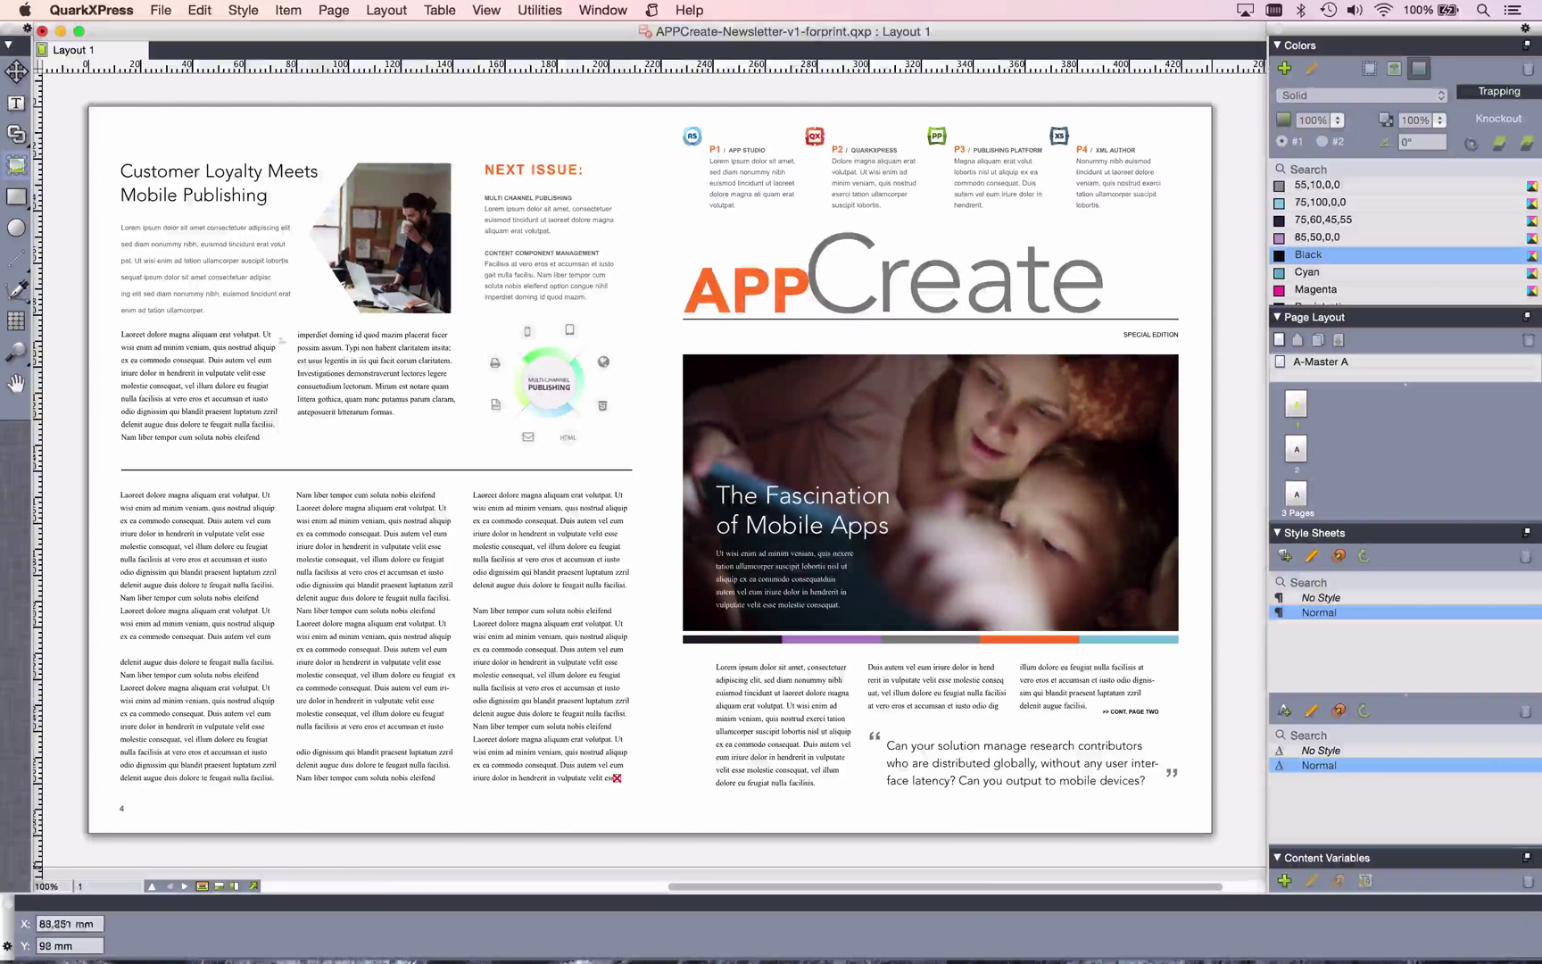
Enlarge the newsletter window to the available space without entering full-screen mode and fit the spread in the window.
key("alt")
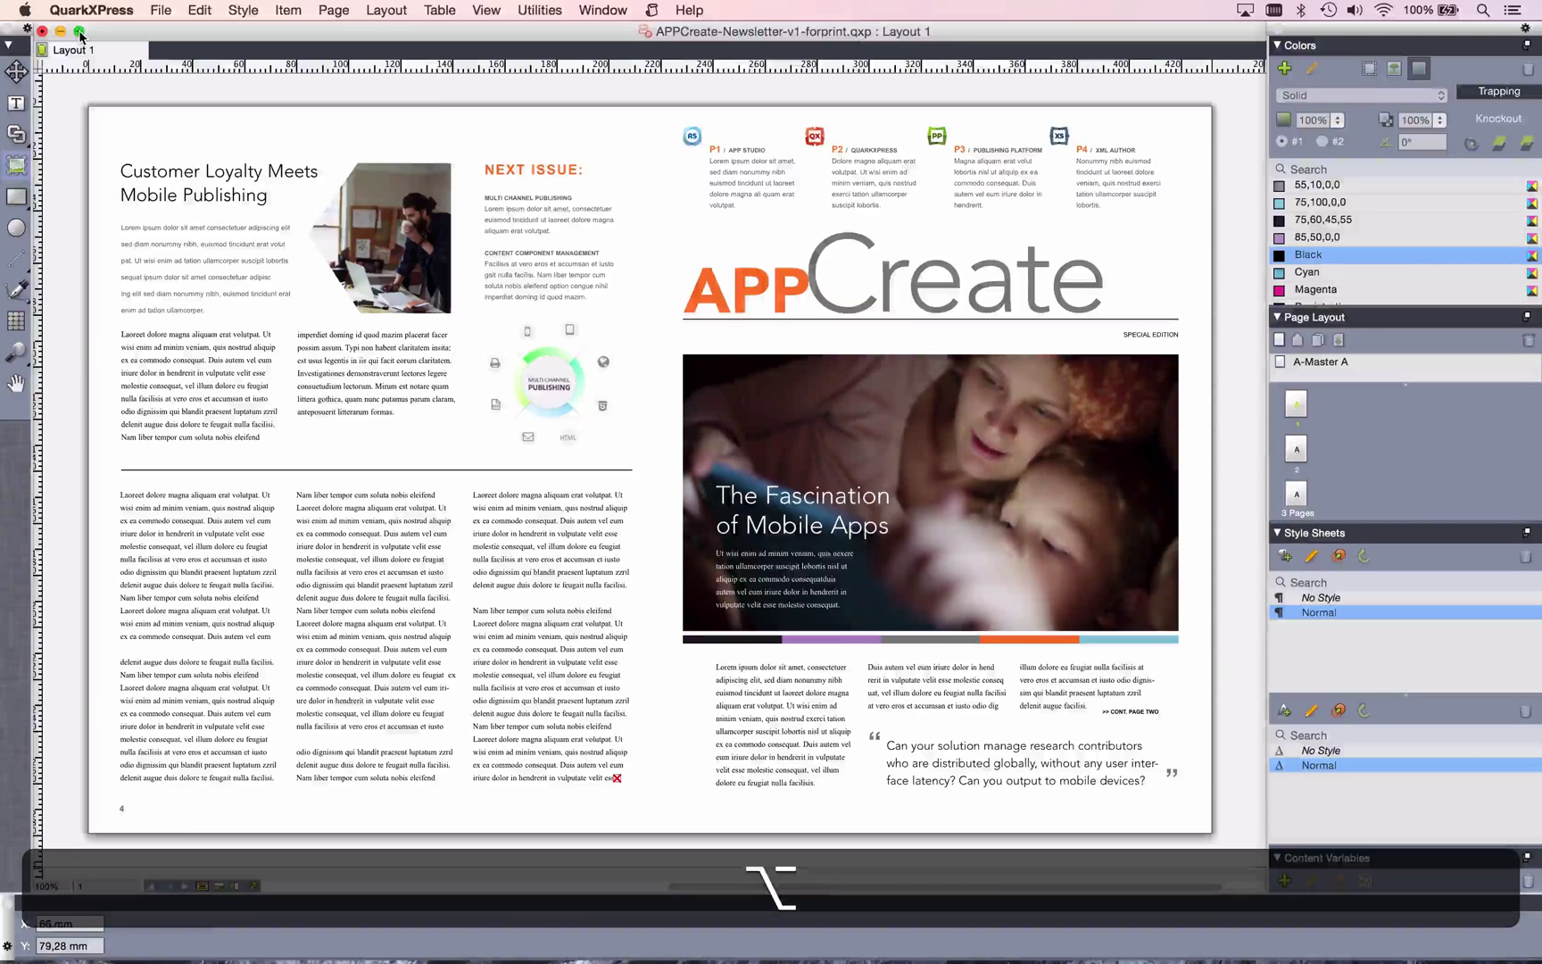
left_click(80, 32, "alt")
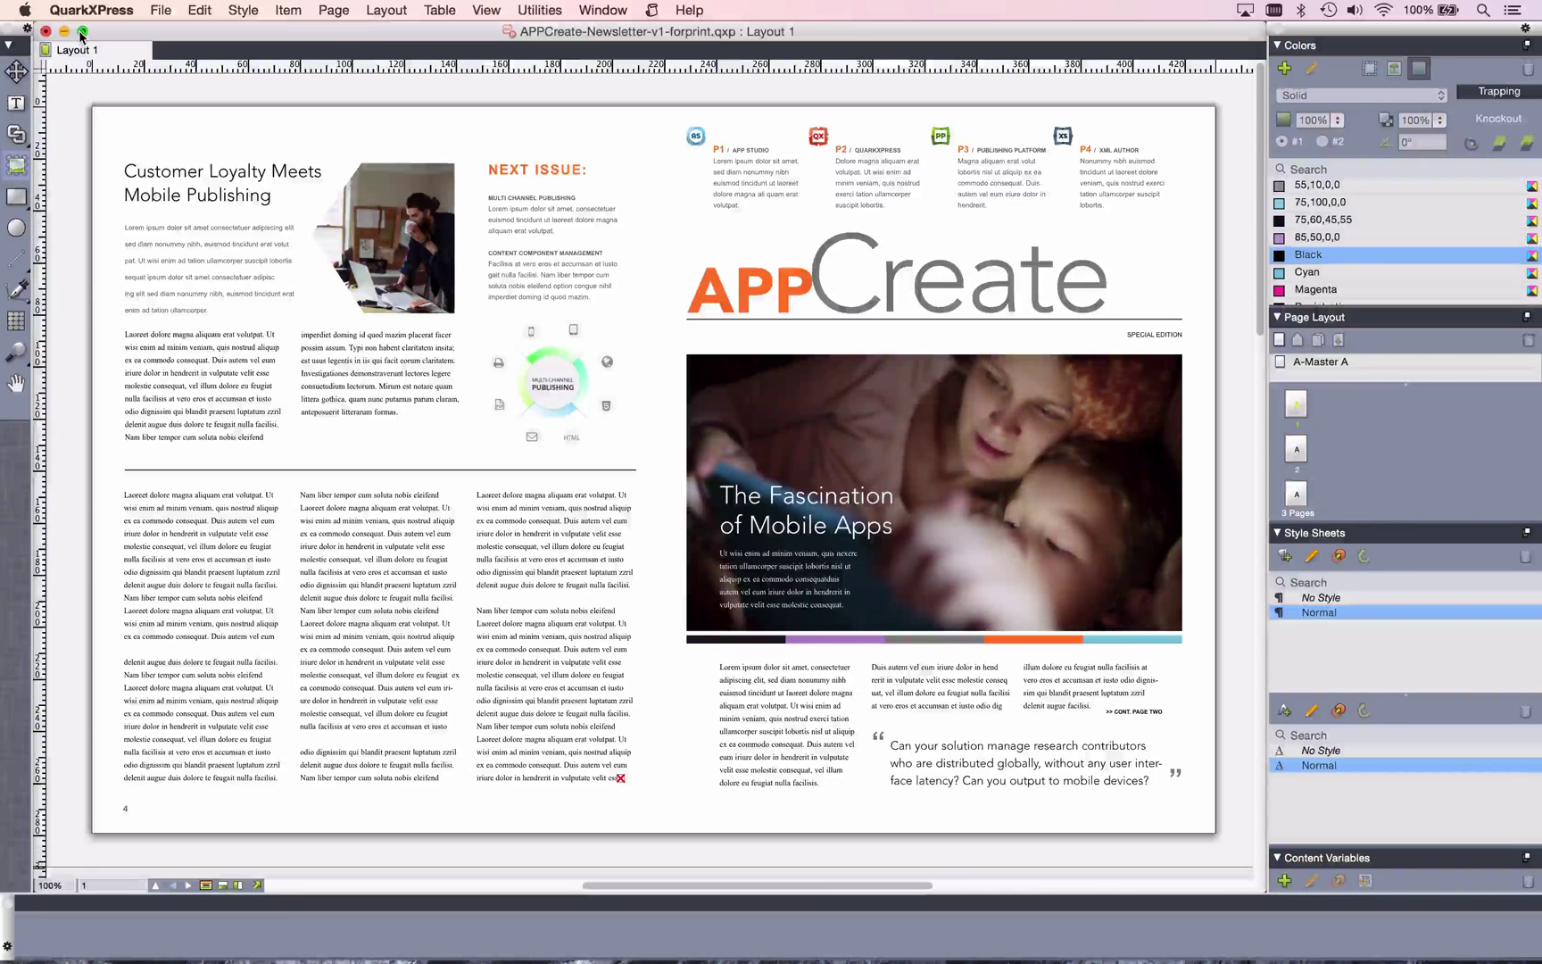
key("super+0")
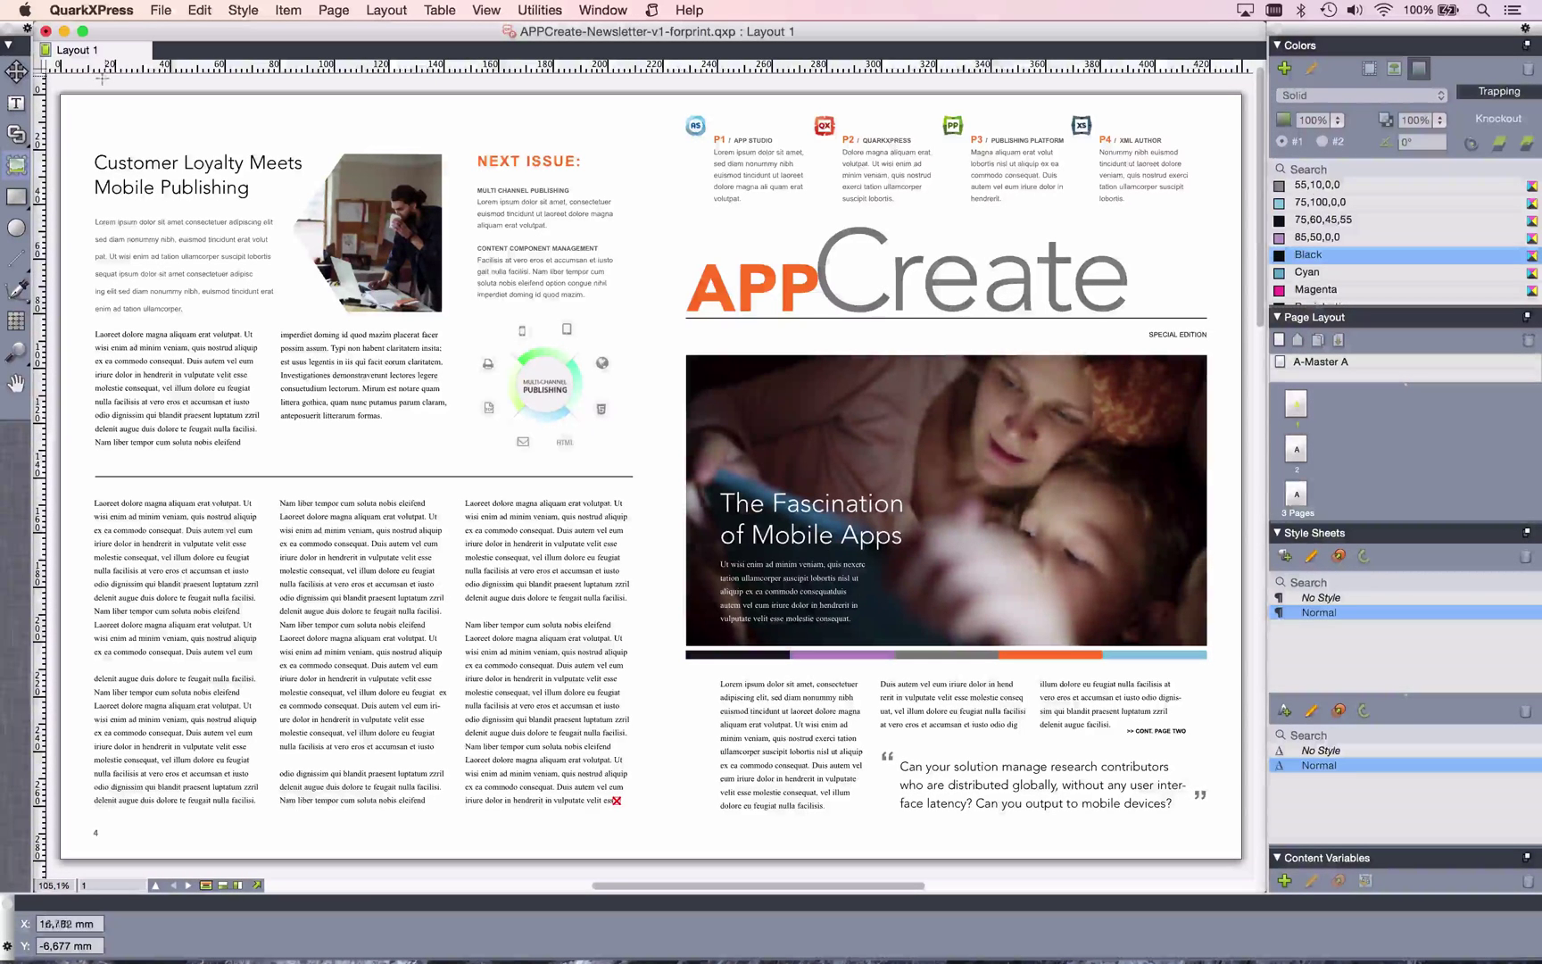
With the Customer Loyalty Meets headline box selected, review the print layout's Measurements preferences and close them without changes.
double_click(127, 183)
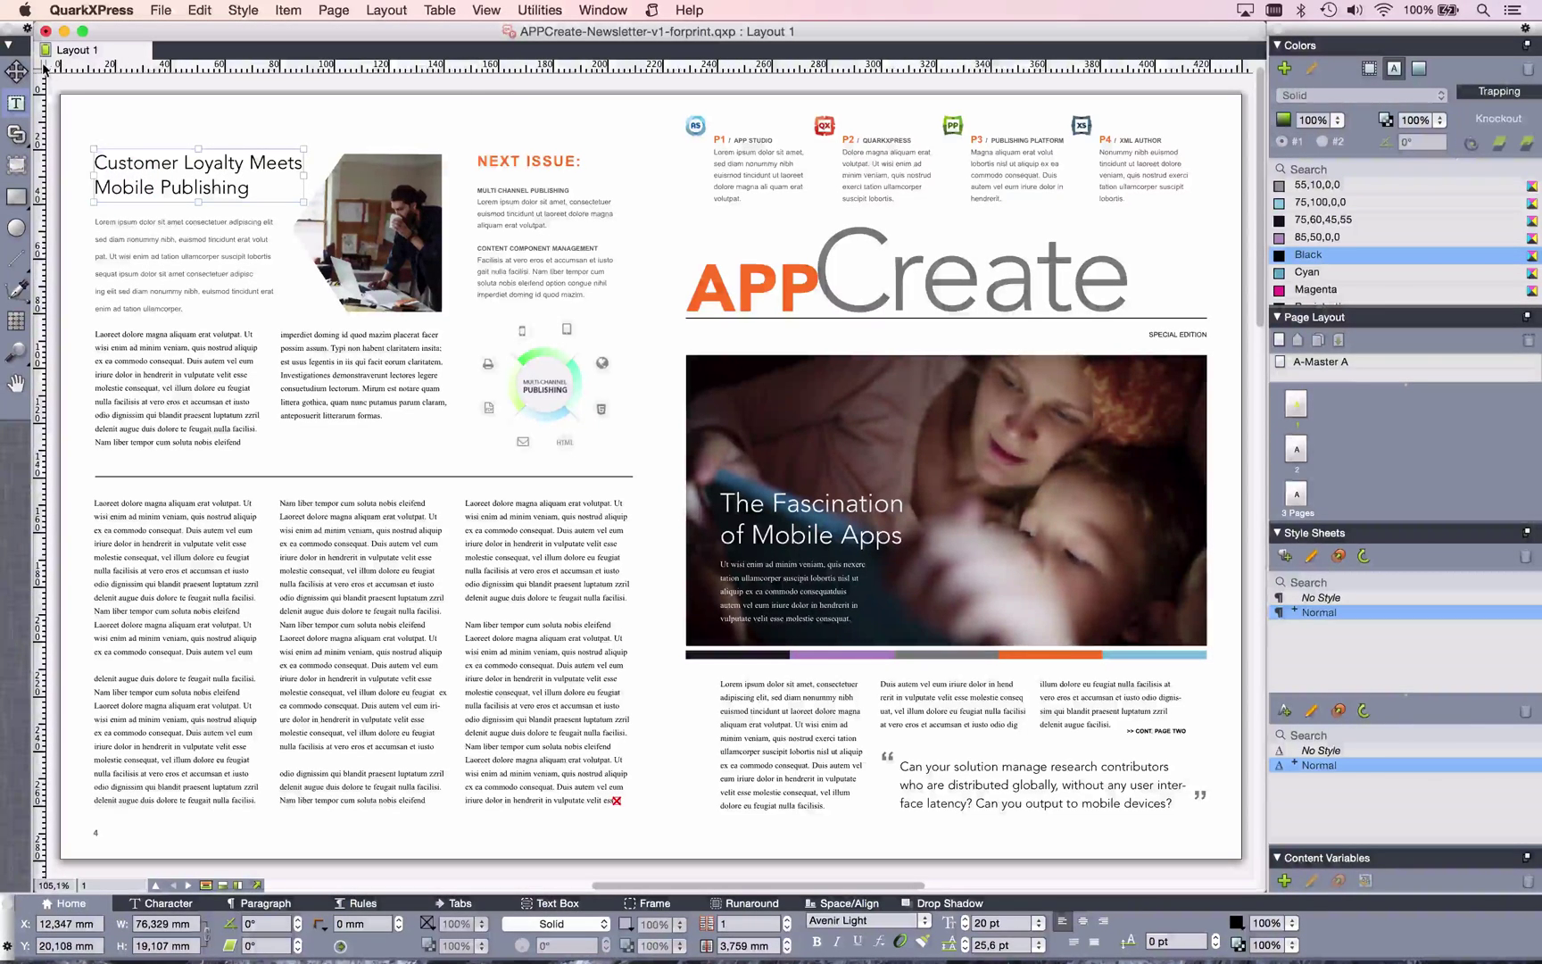
left_click(91, 10)
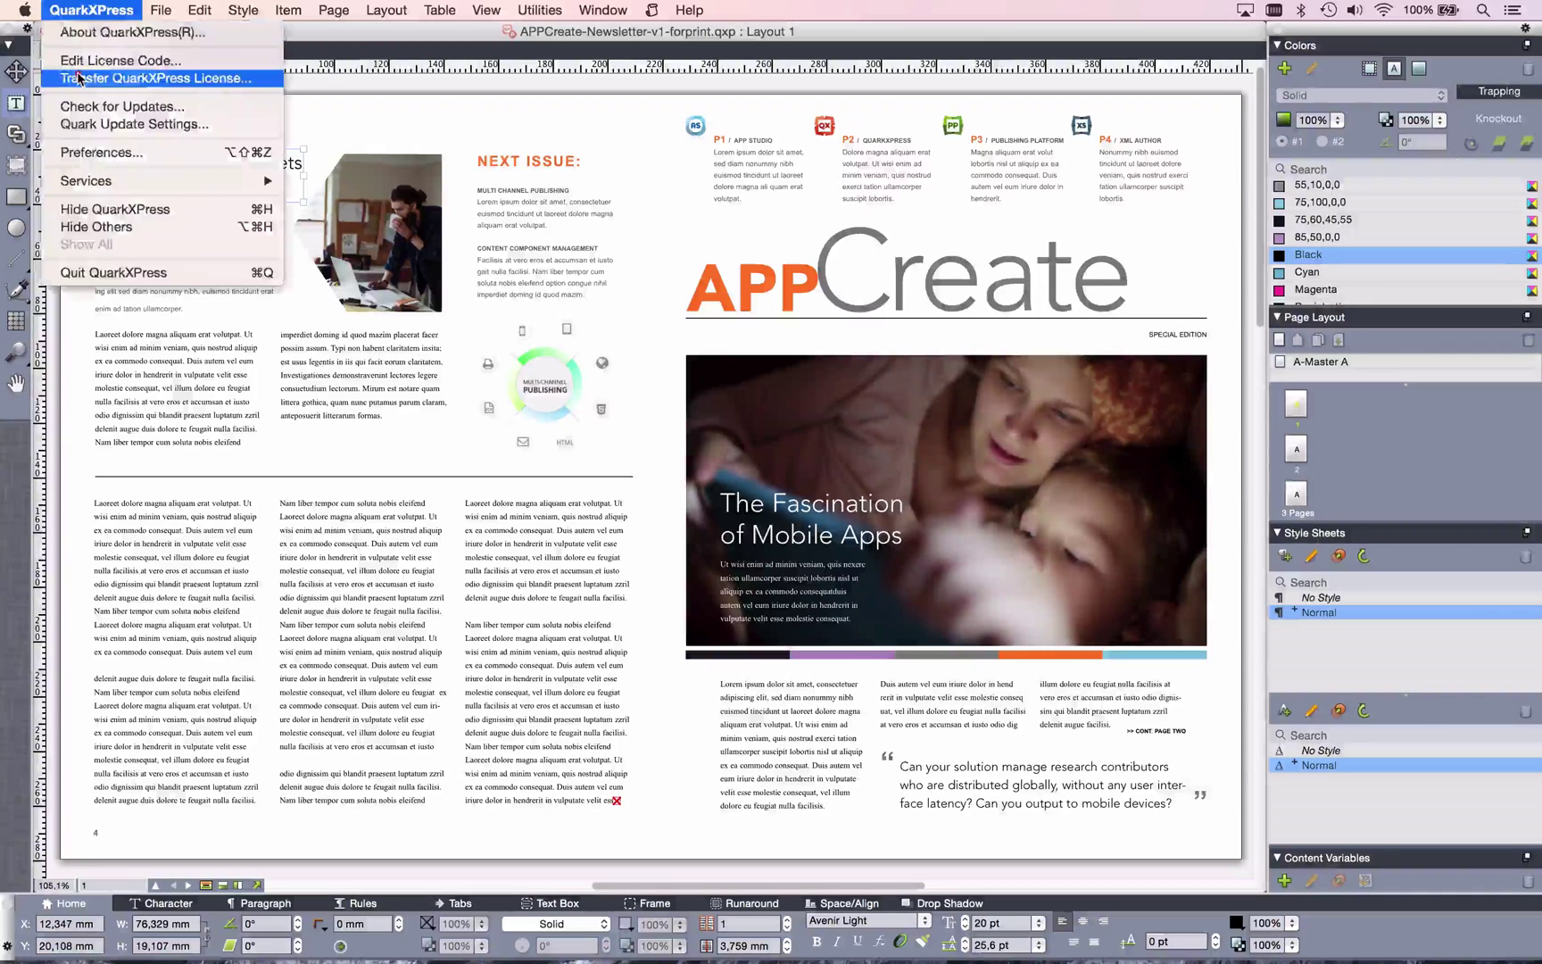
left_click(87, 153)
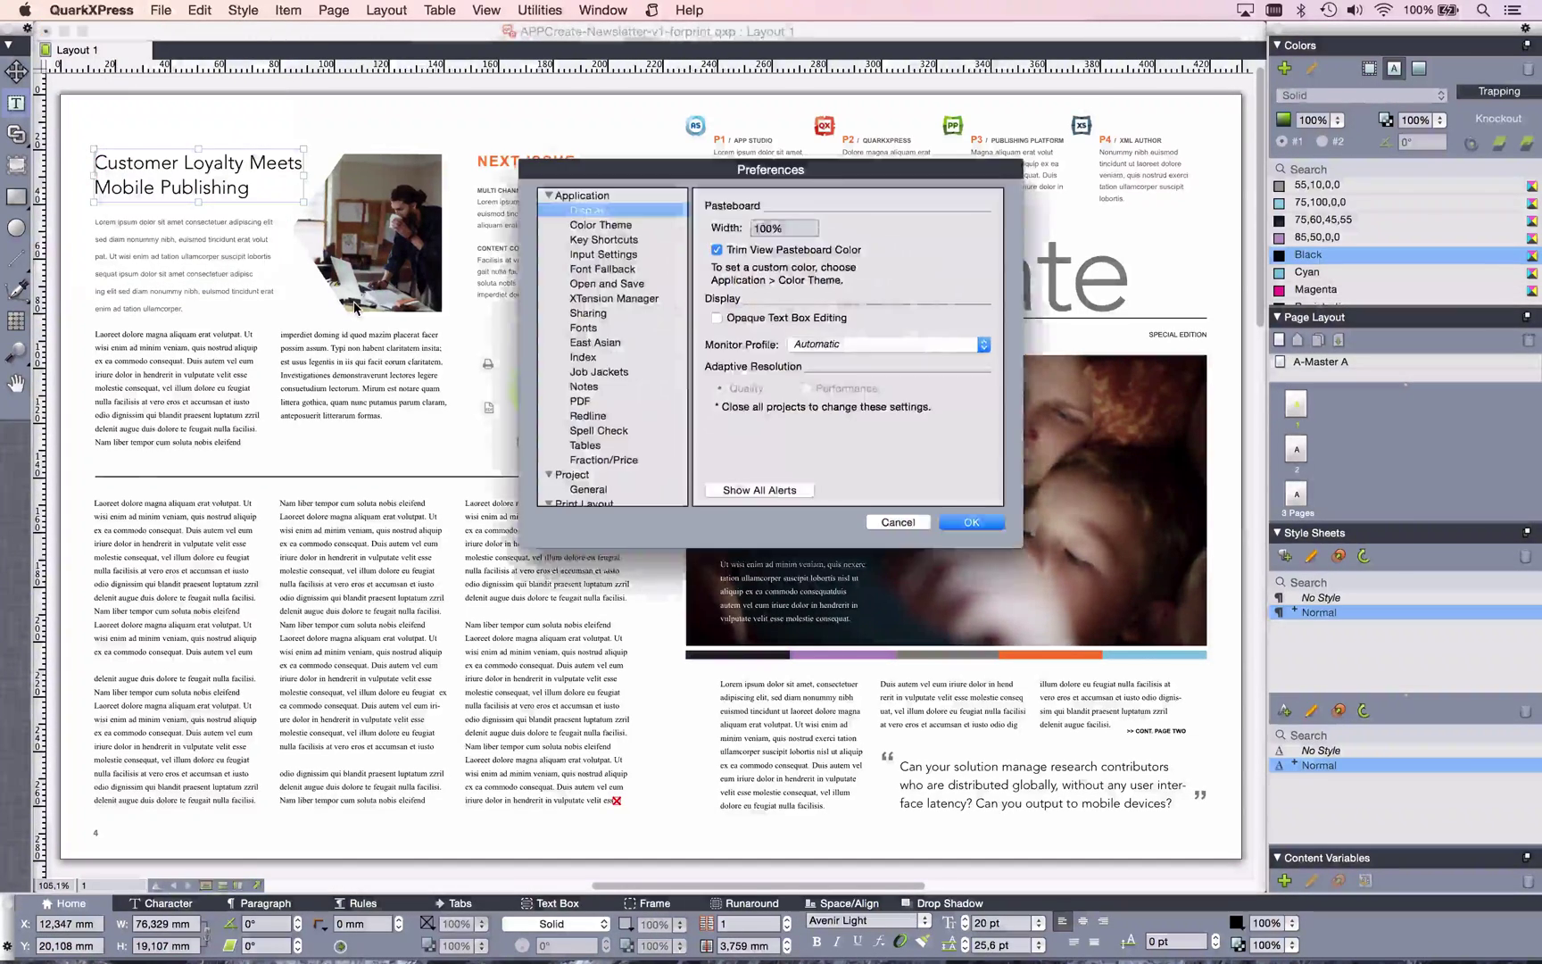
scroll(593, 466, "down", 5)
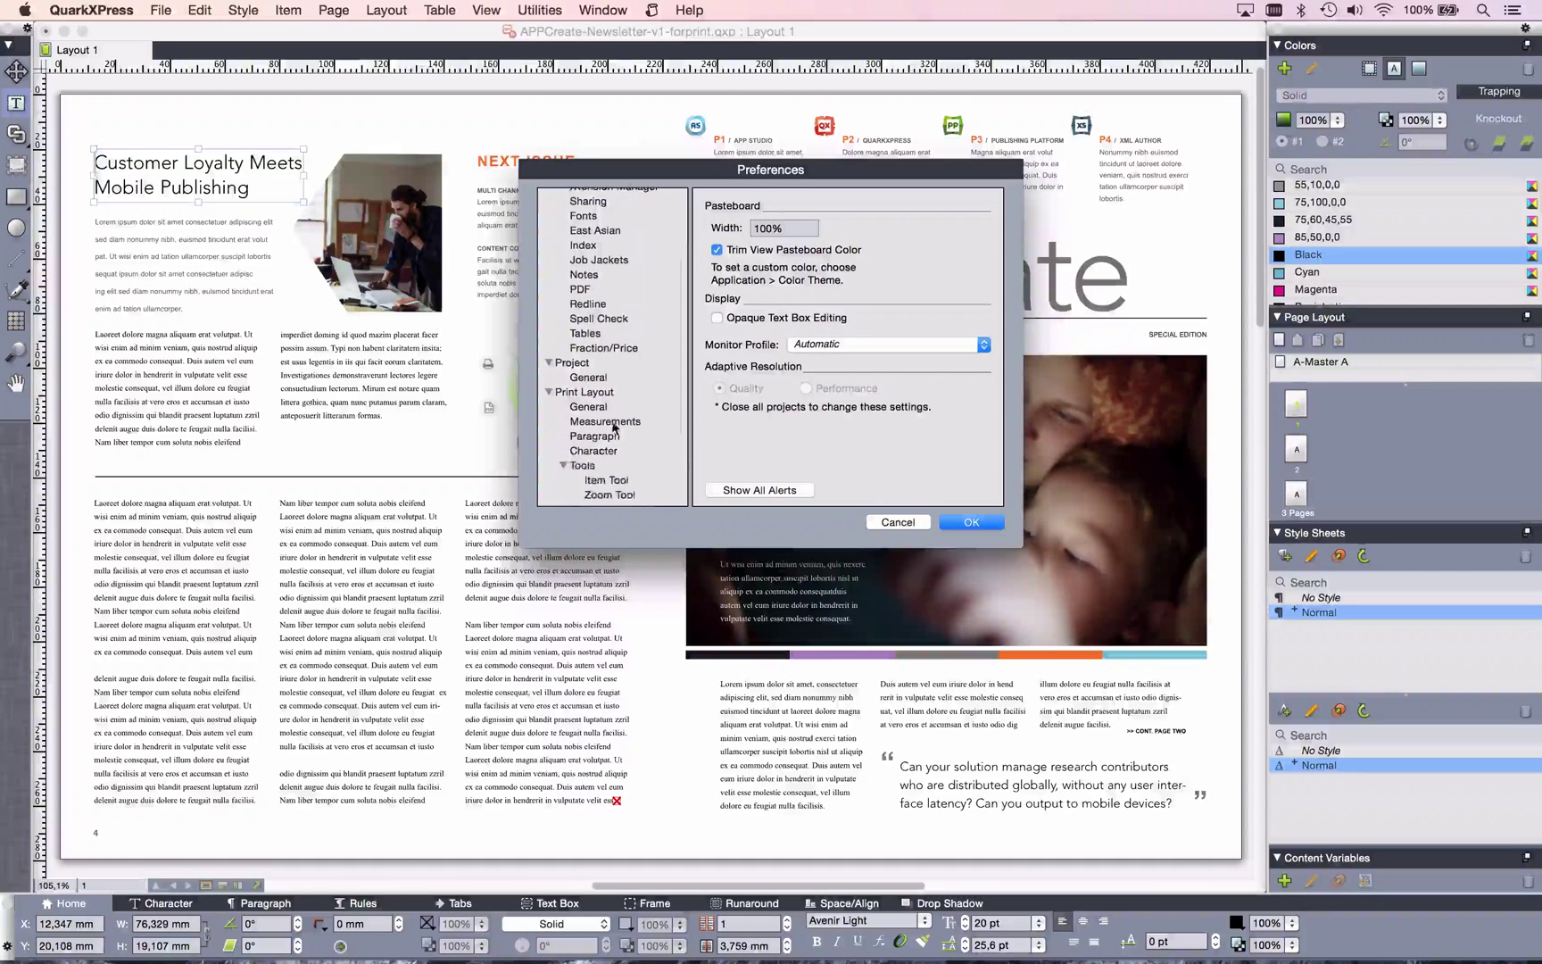
left_click(616, 424)
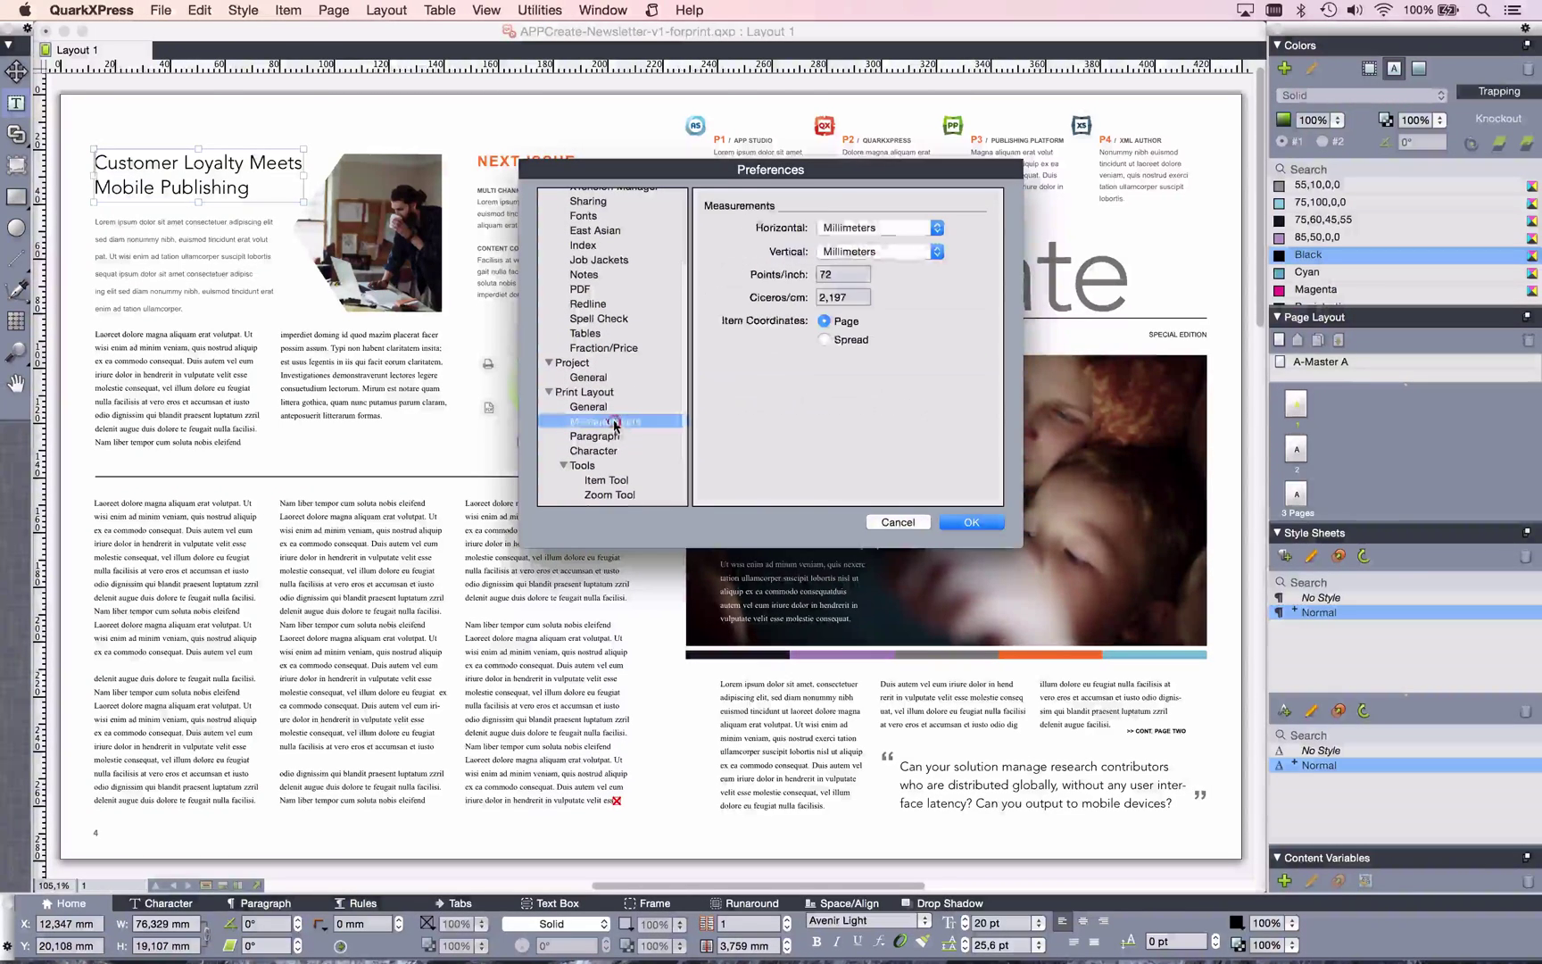
left_click(898, 522)
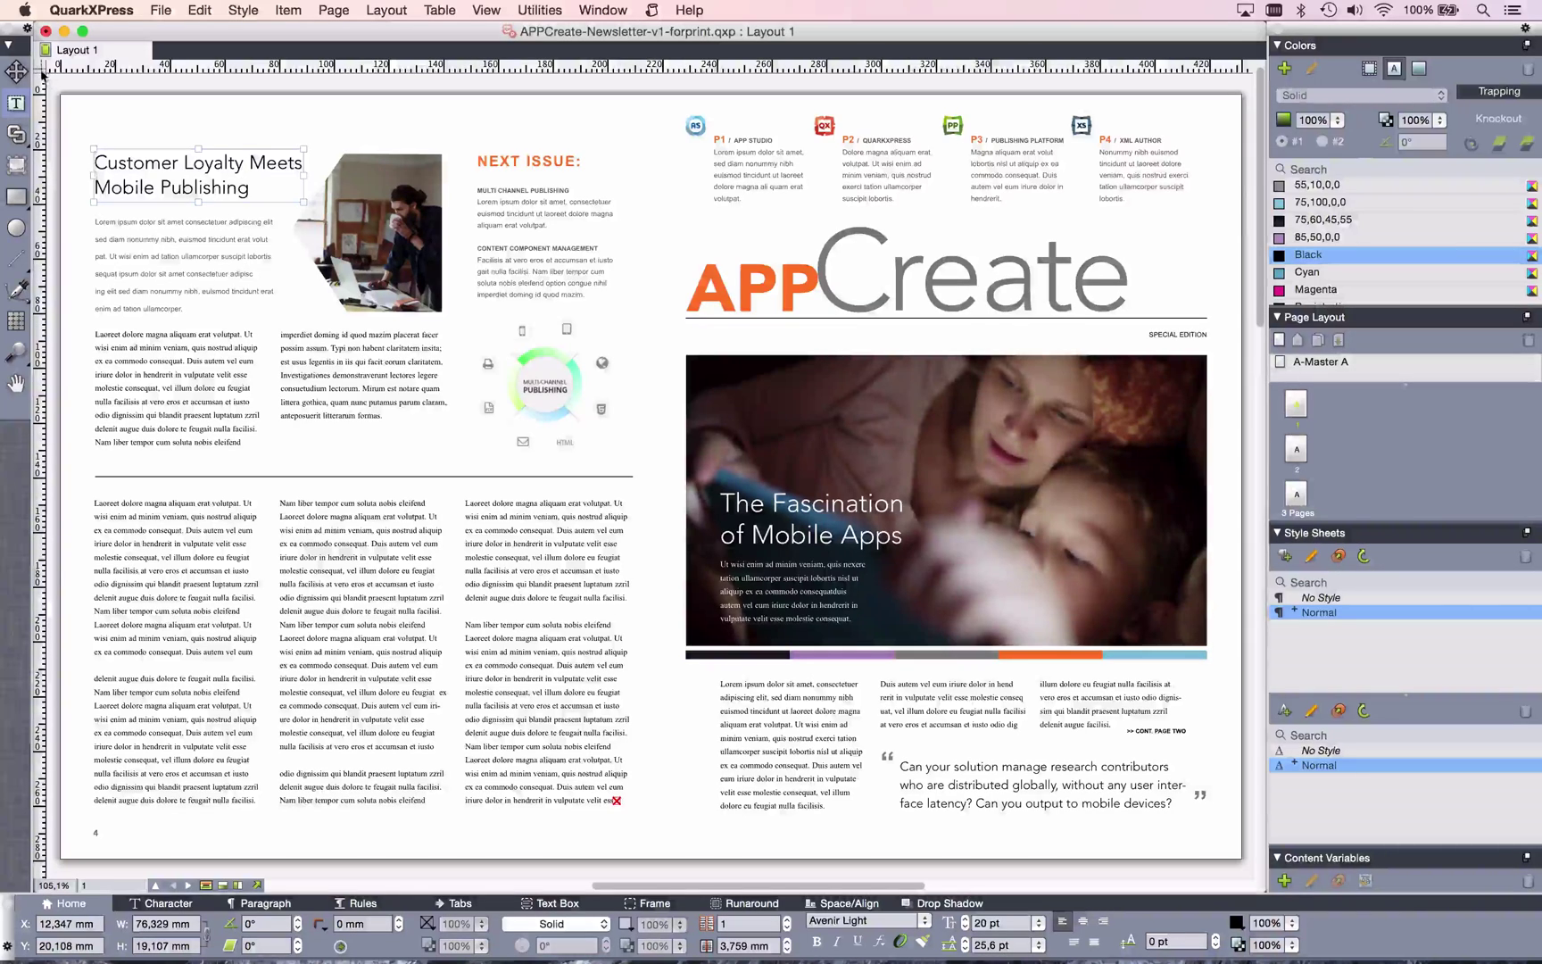
Set the layout's ruler measurement unit to Picas from the ruler origin.
right_click(42, 72)
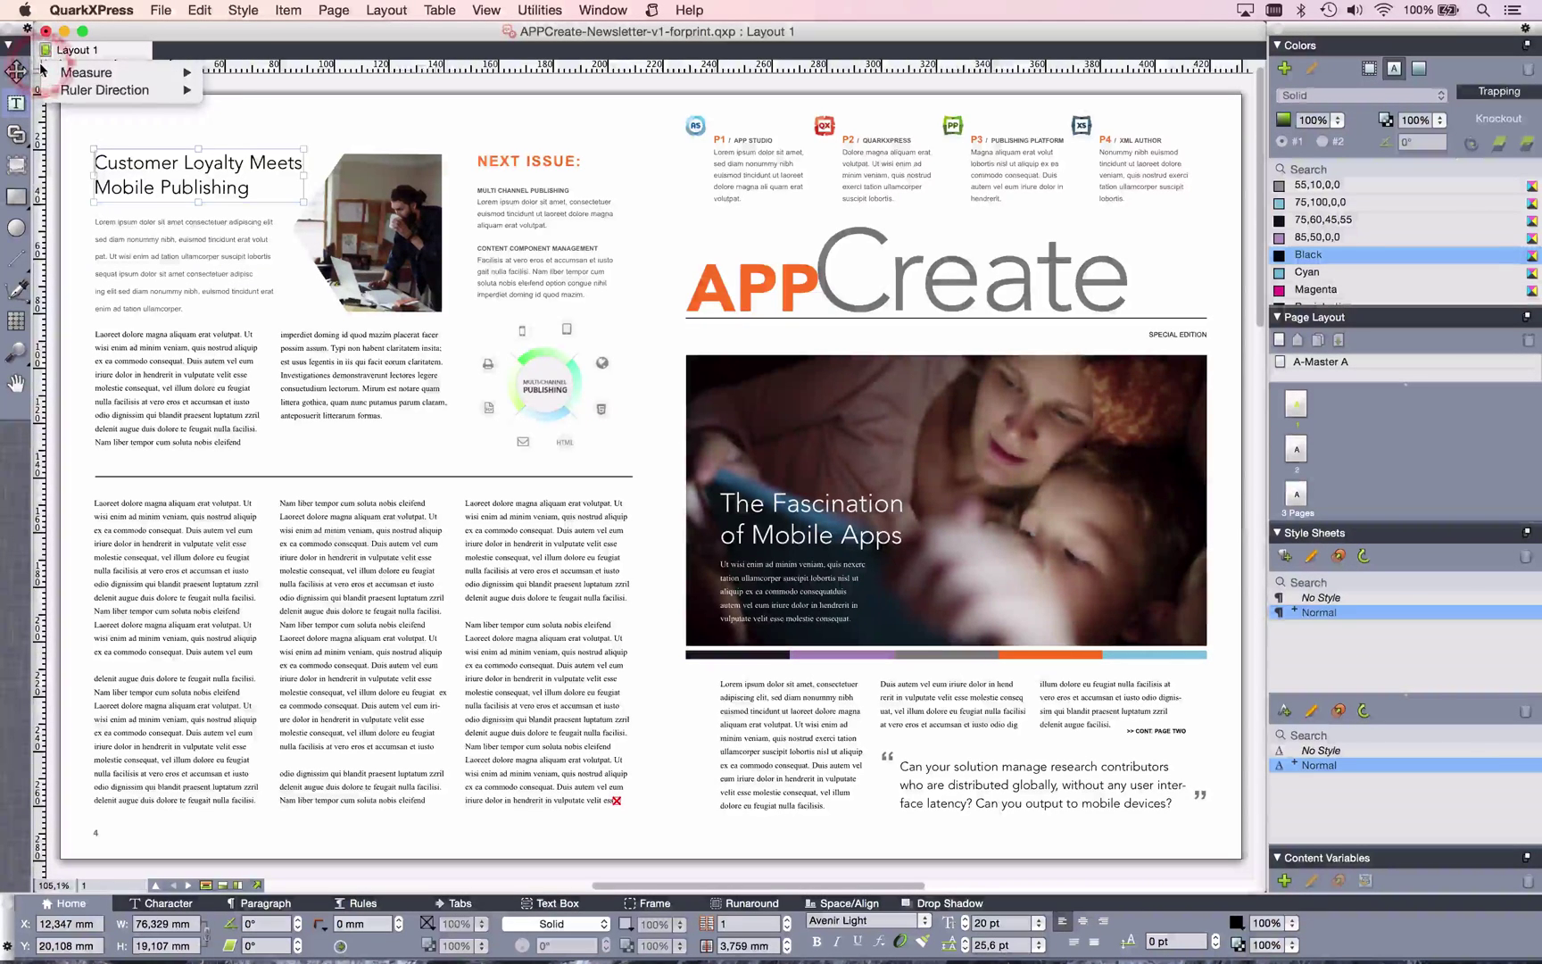
mouse_move(56, 75)
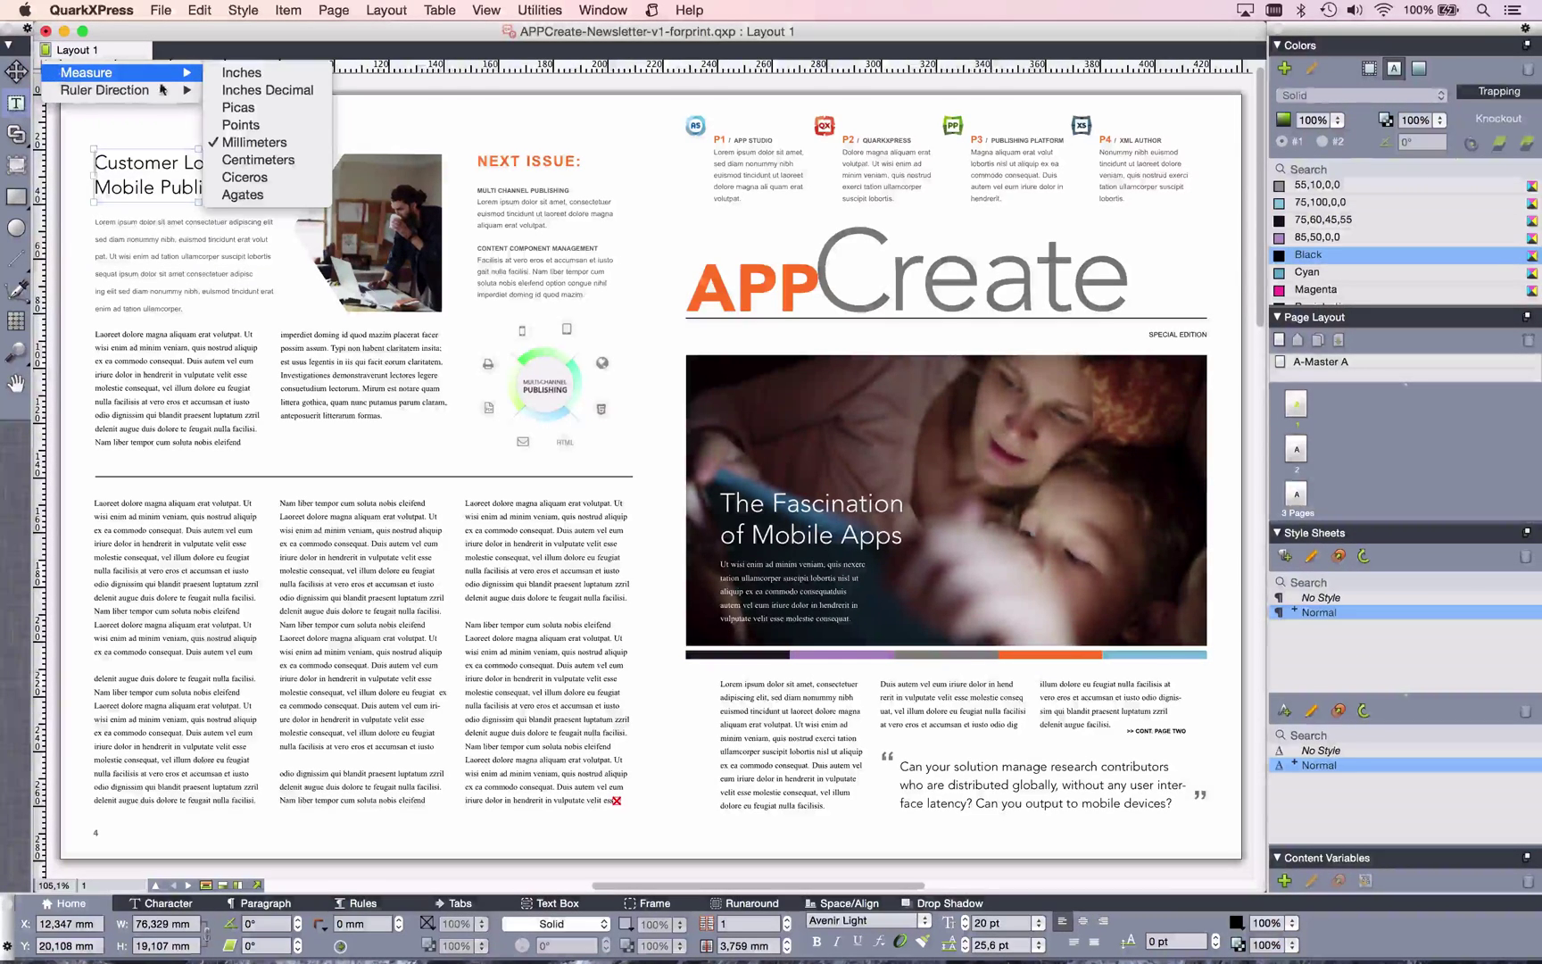
left_click(308, 109)
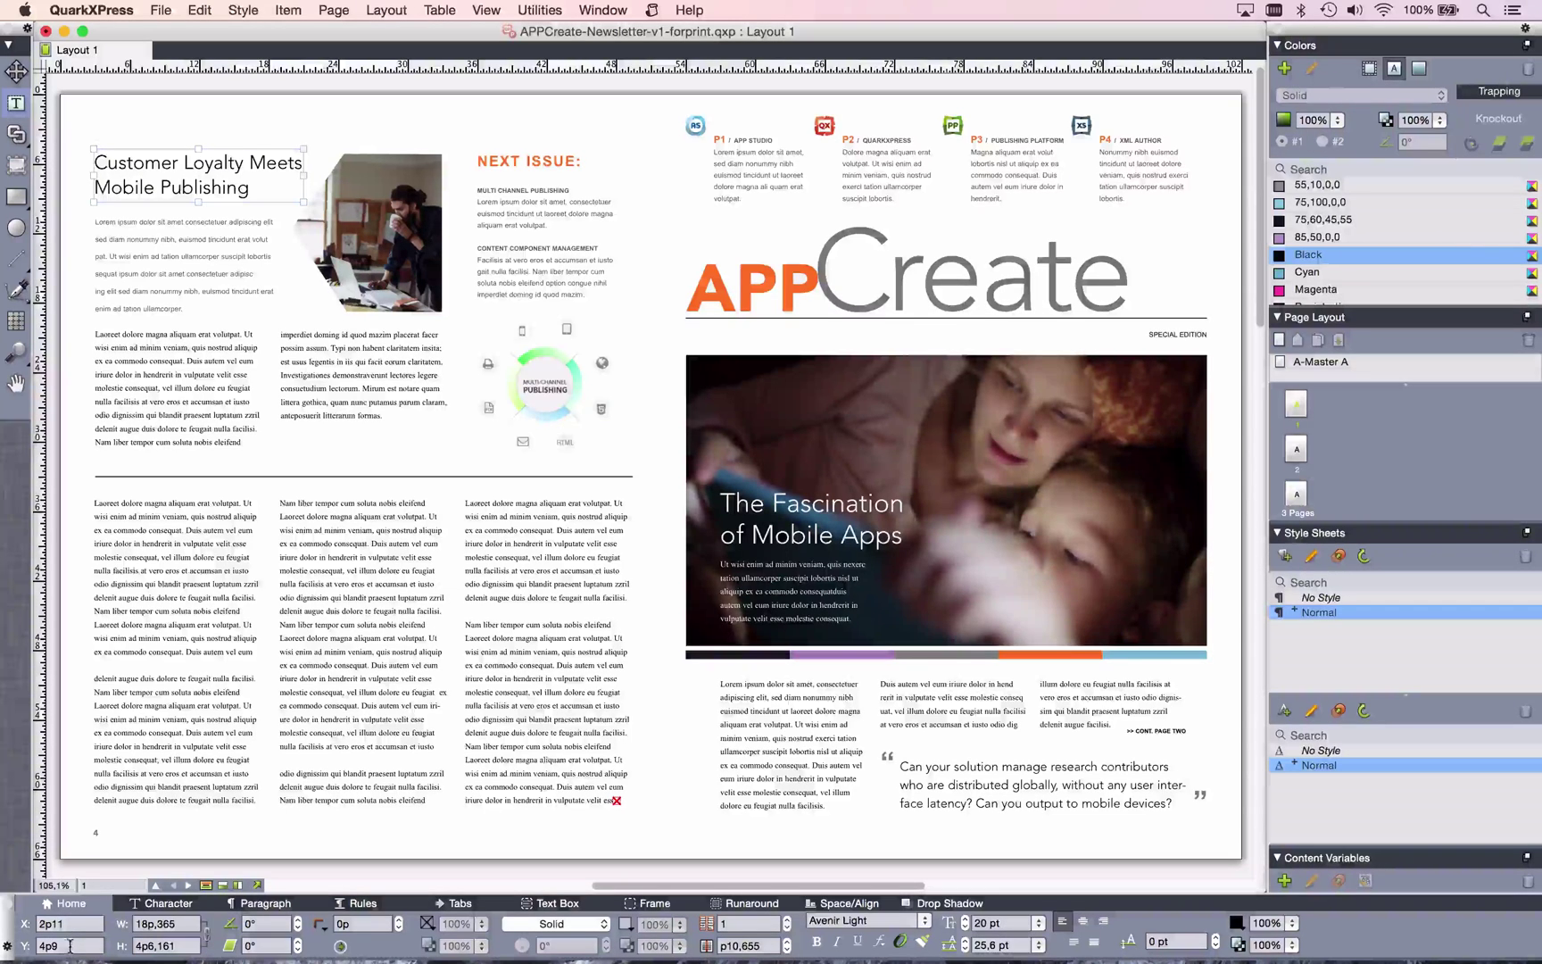
Set the layout's ruler measurement unit to Inches from the ruler origin.
right_click(42, 68)
mouse_move(86, 73)
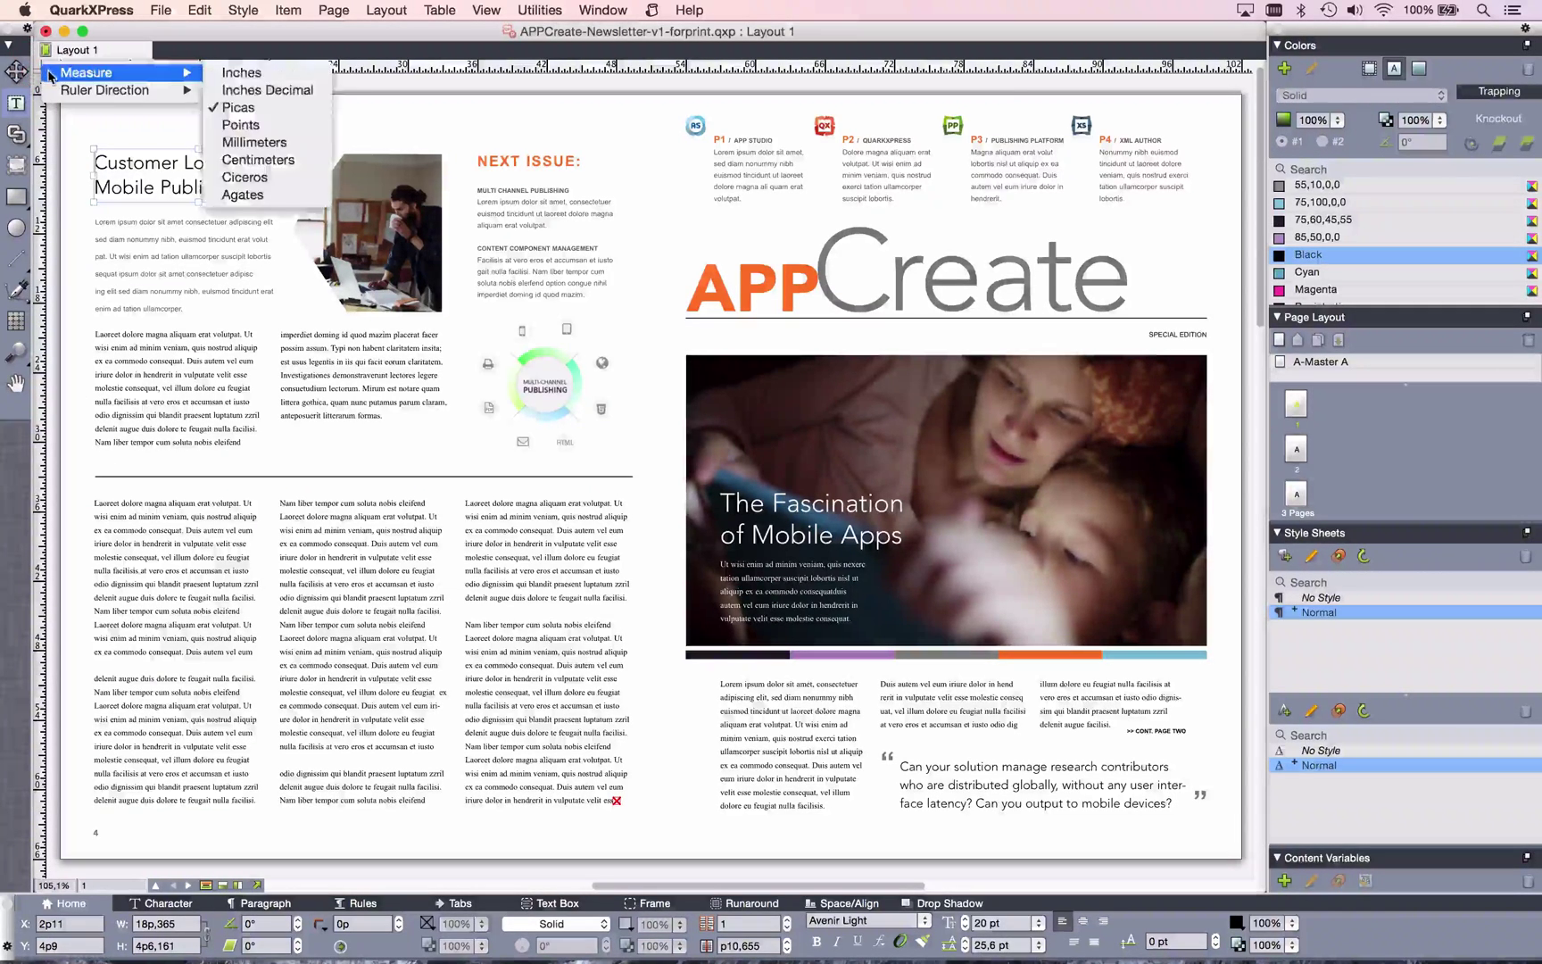
left_click(253, 75)
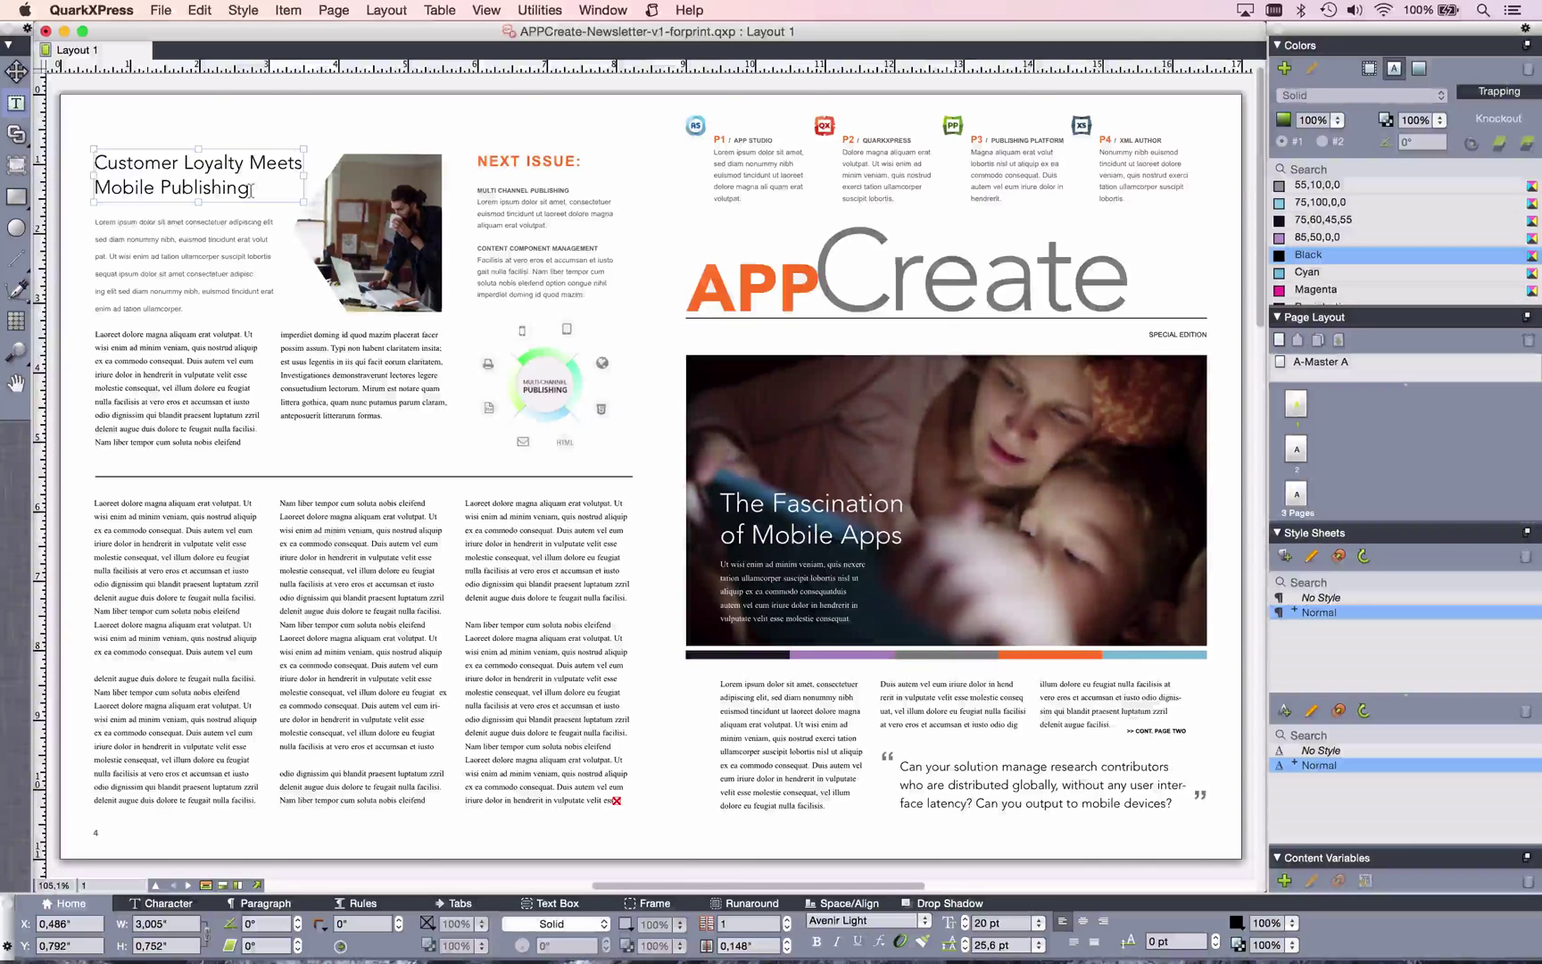
Break the Oval Box, Starburst and Composition Zones tools out of the Rectangle Box tool group as separate tools.
left_click(21, 146)
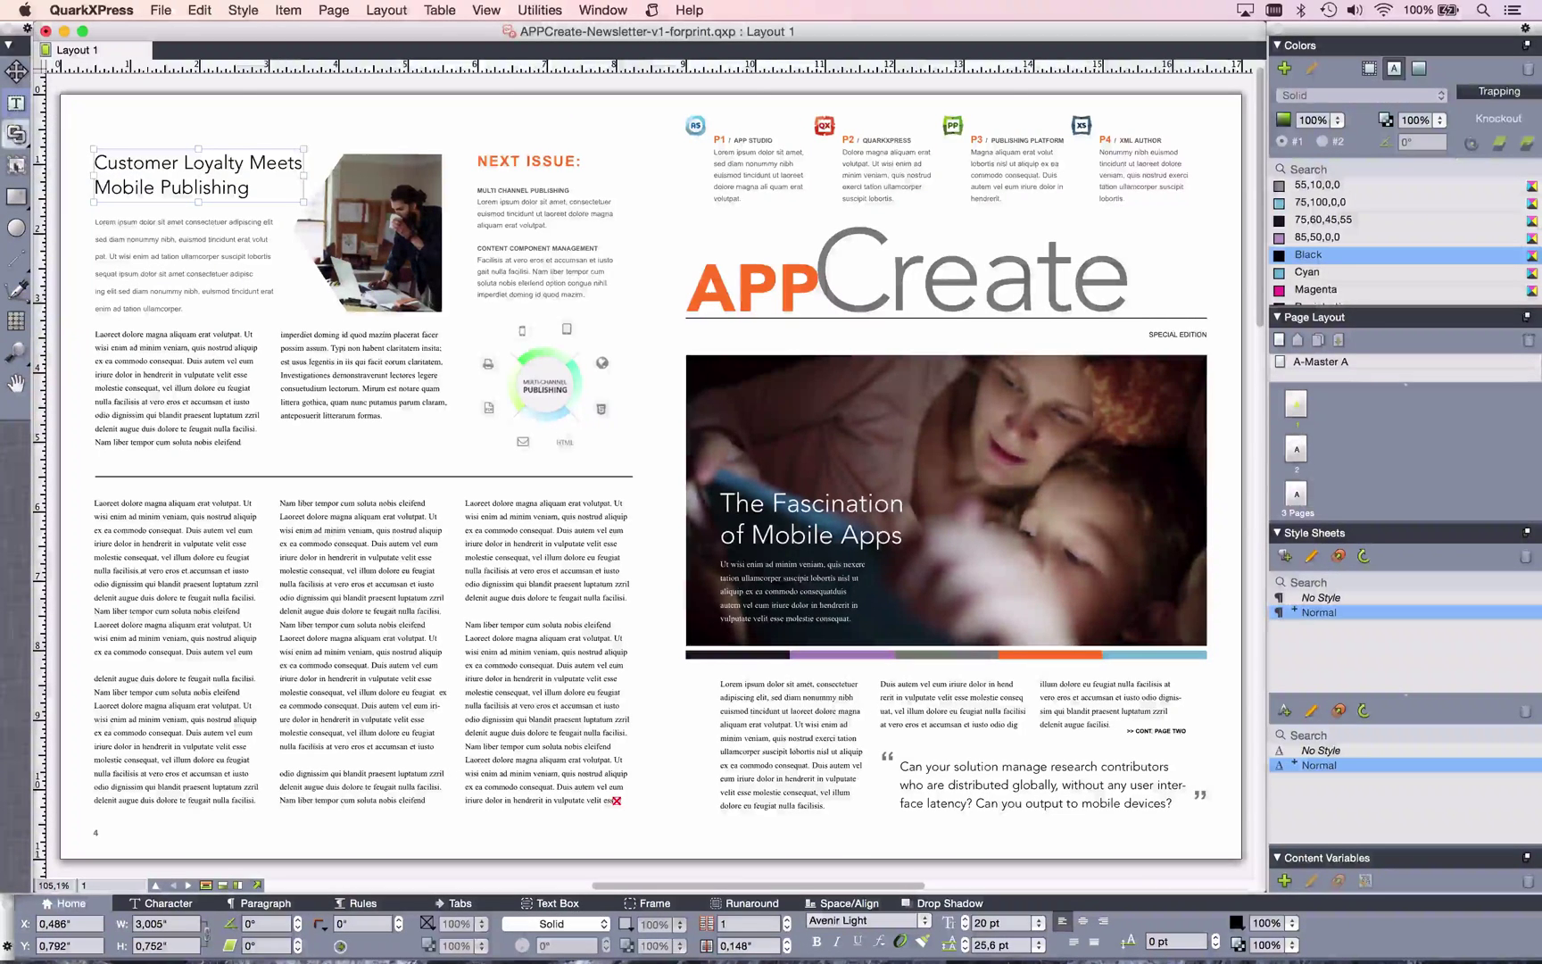
left_click(15, 203)
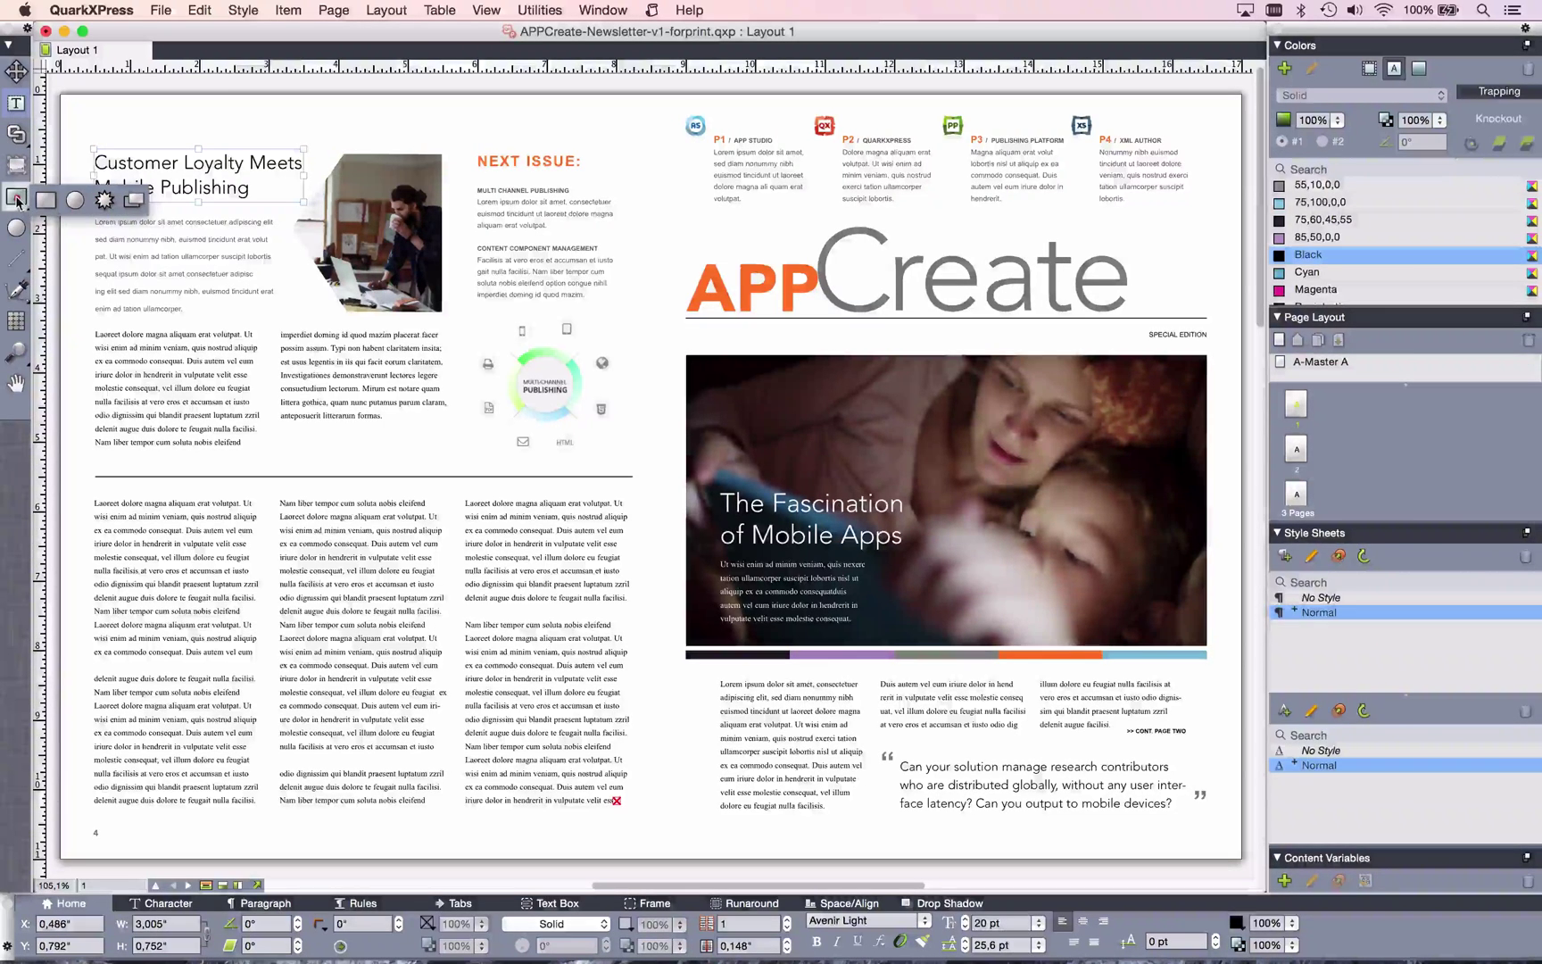
left_click(17, 201)
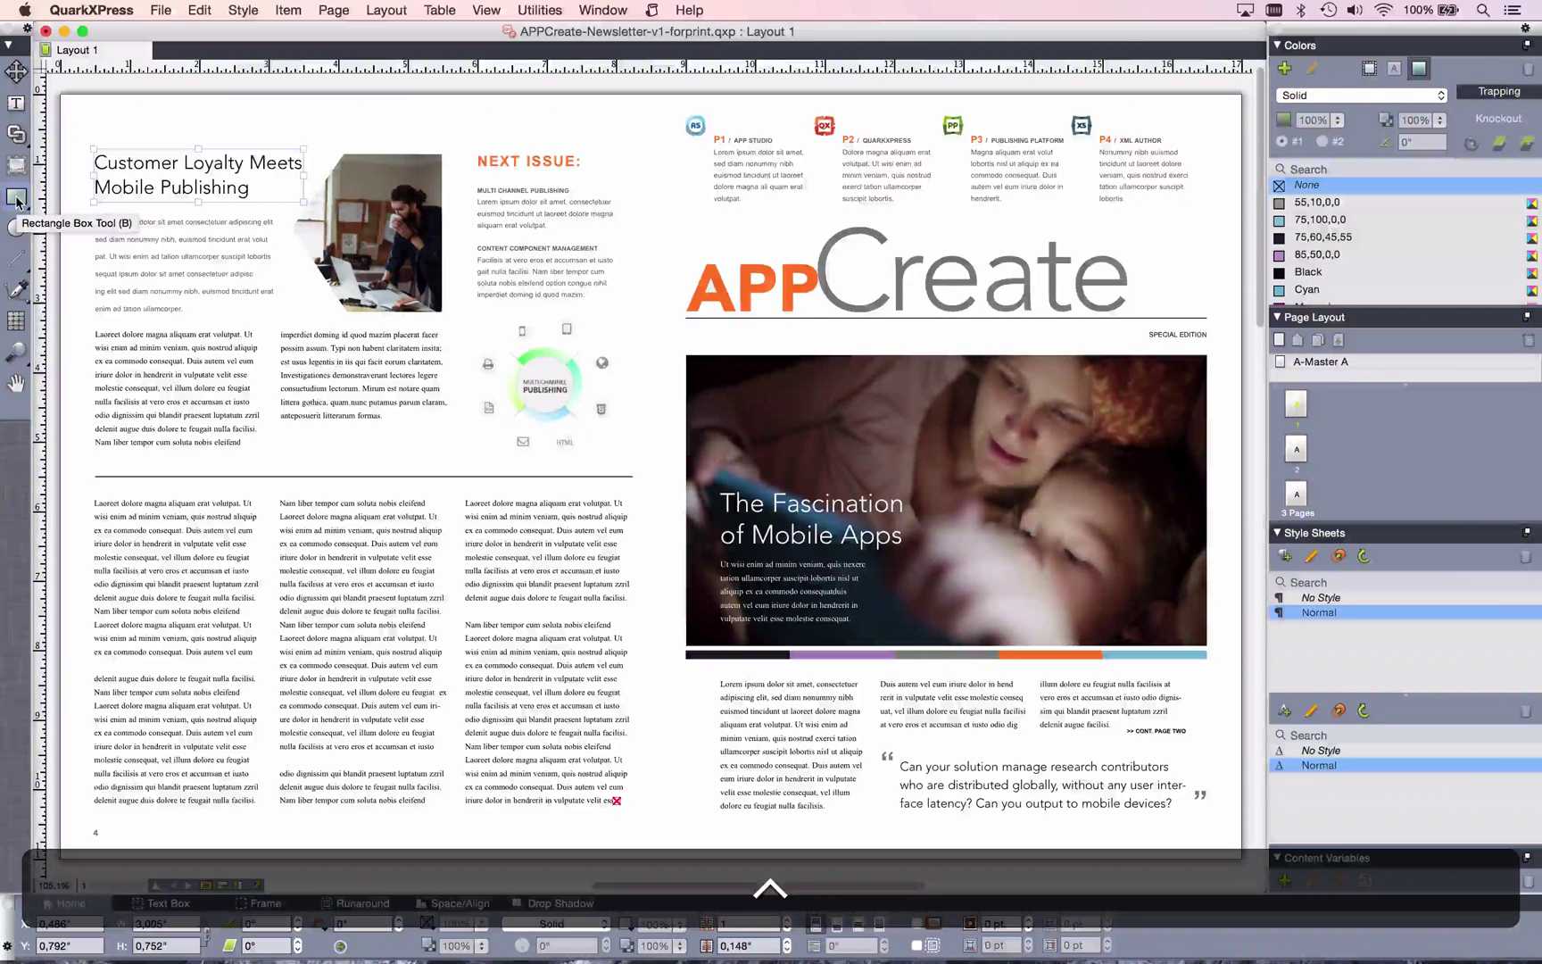
left_click(18, 202)
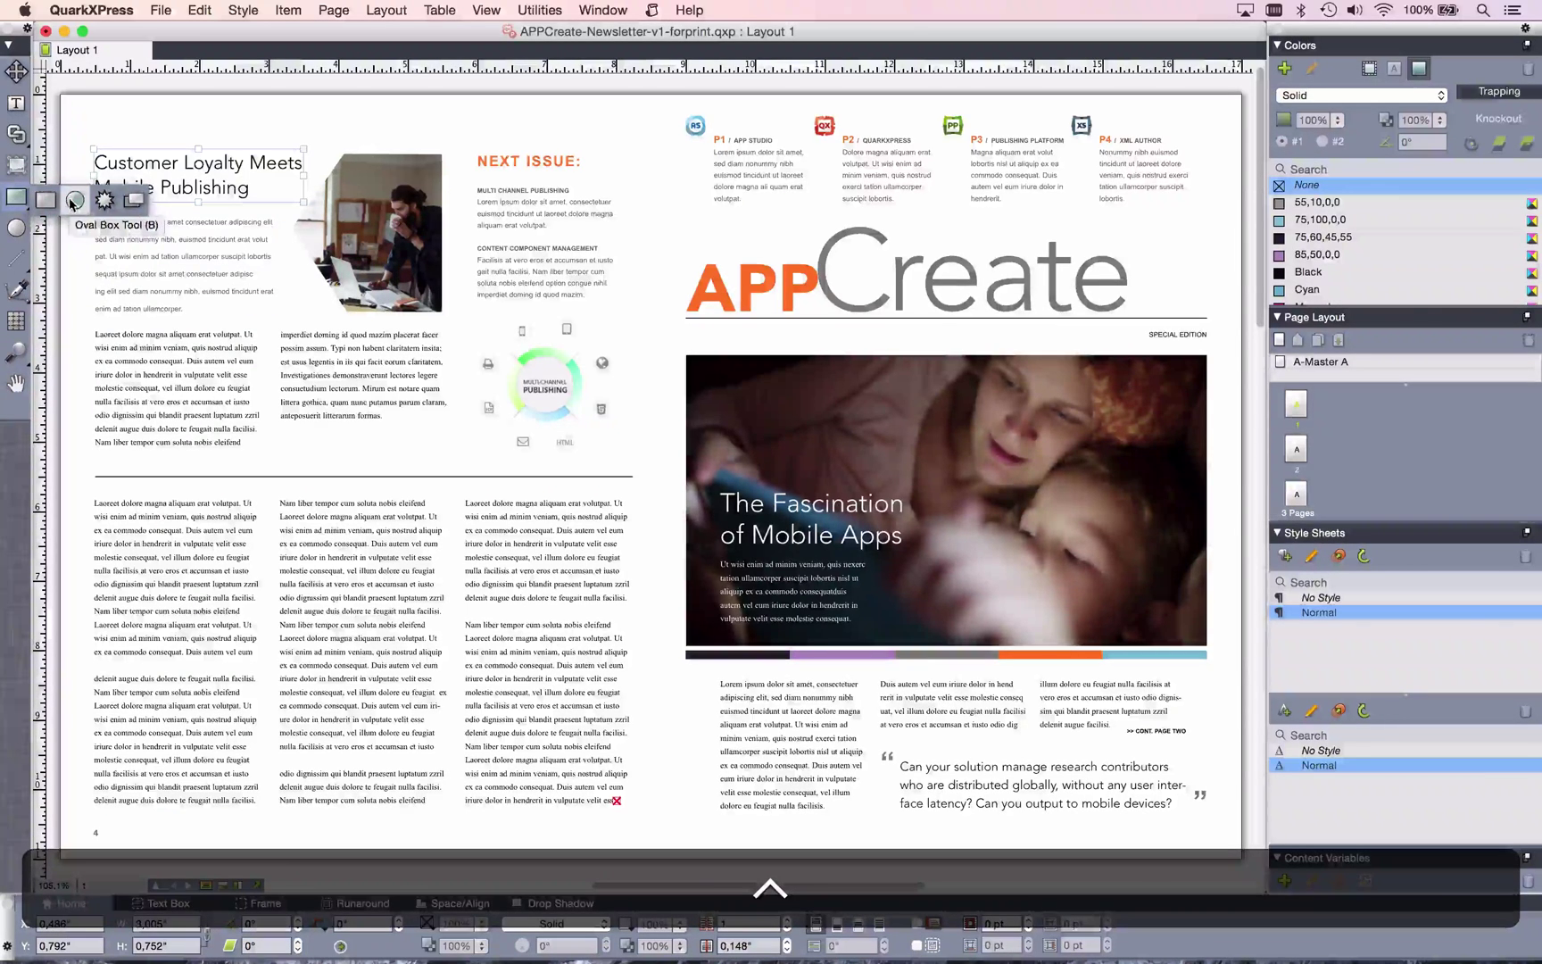
left_click(69, 200)
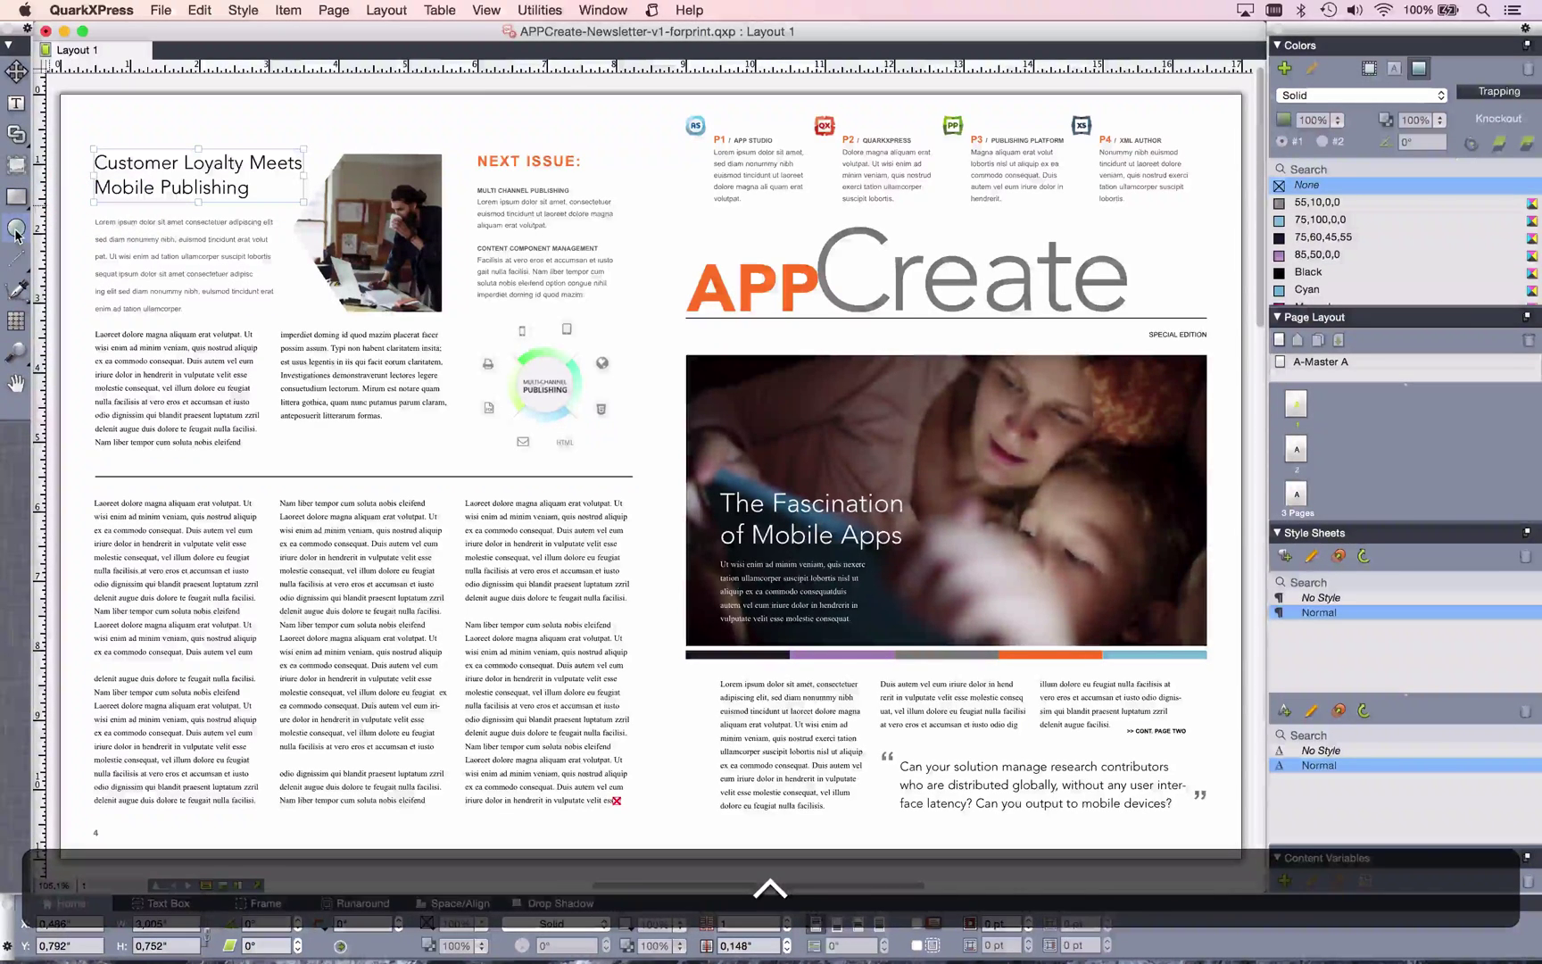
left_click(11, 204)
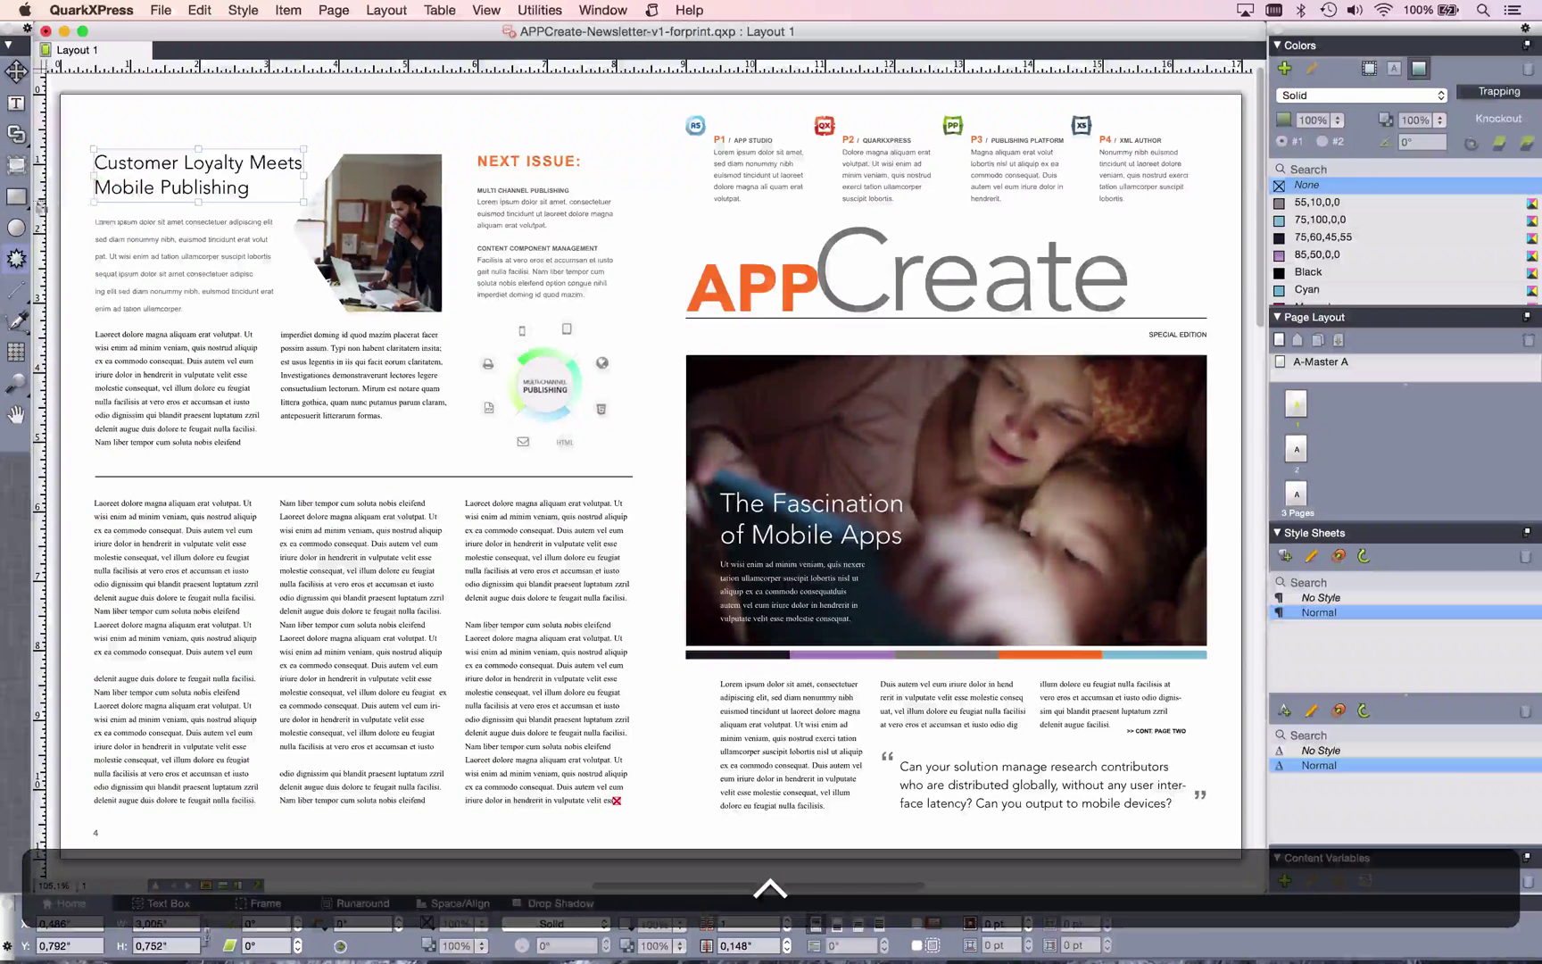
left_click_drag(16, 198, 134, 200)
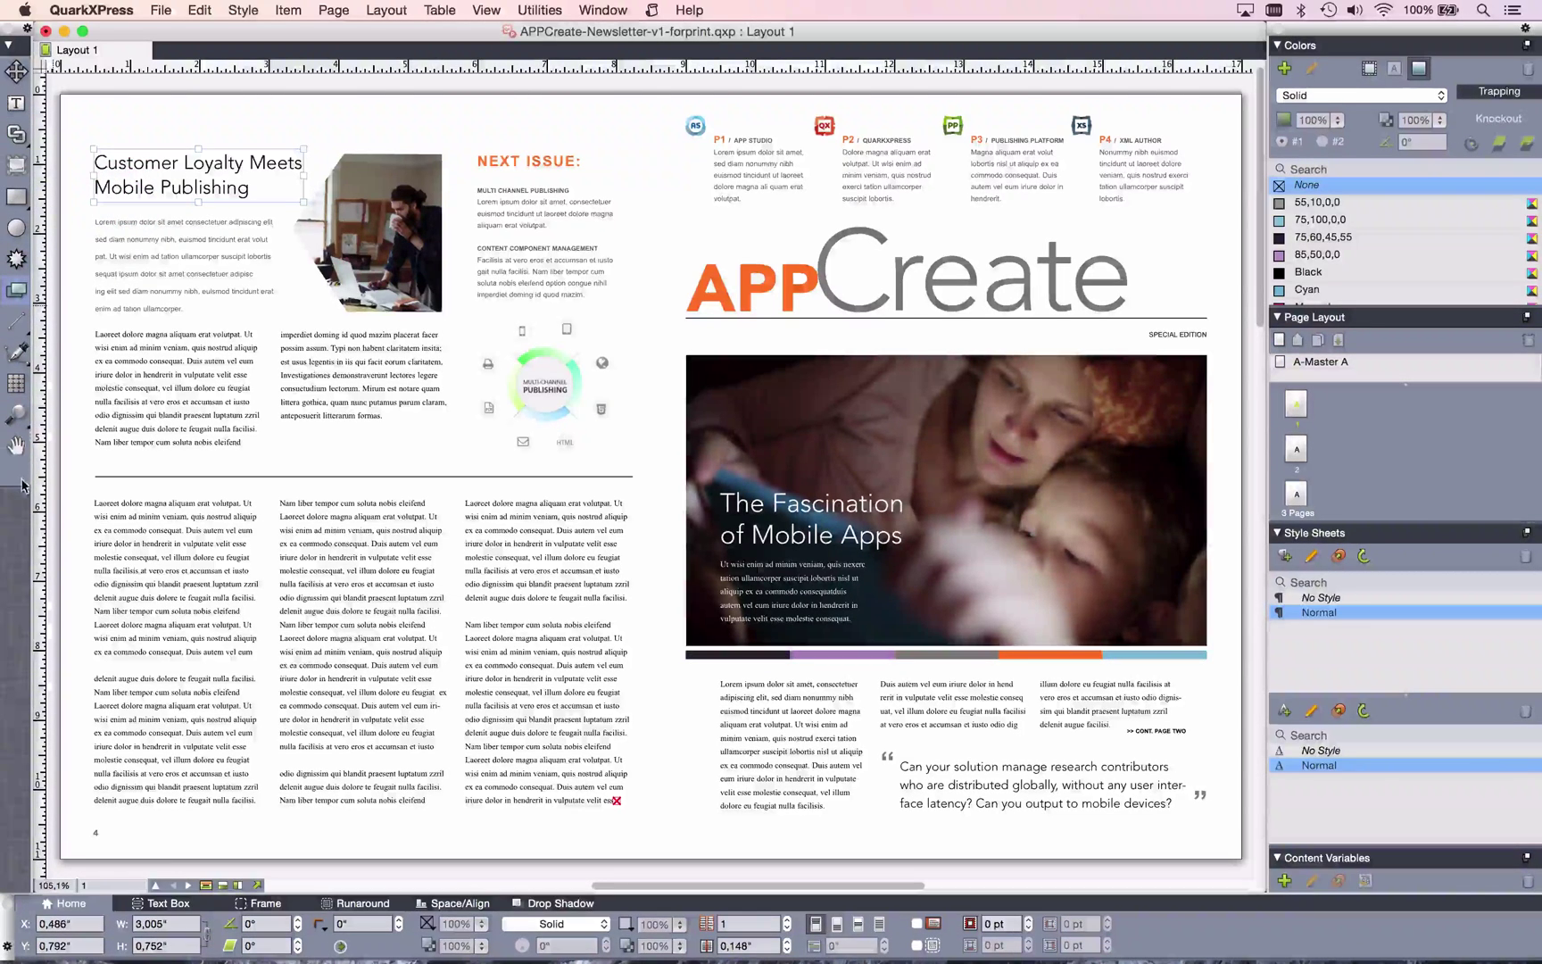
Break the Orthogonal Line tool and the pen group's Add Point and Remove Point tools out as separate tools.
left_click_drag(24, 330, 74, 327)
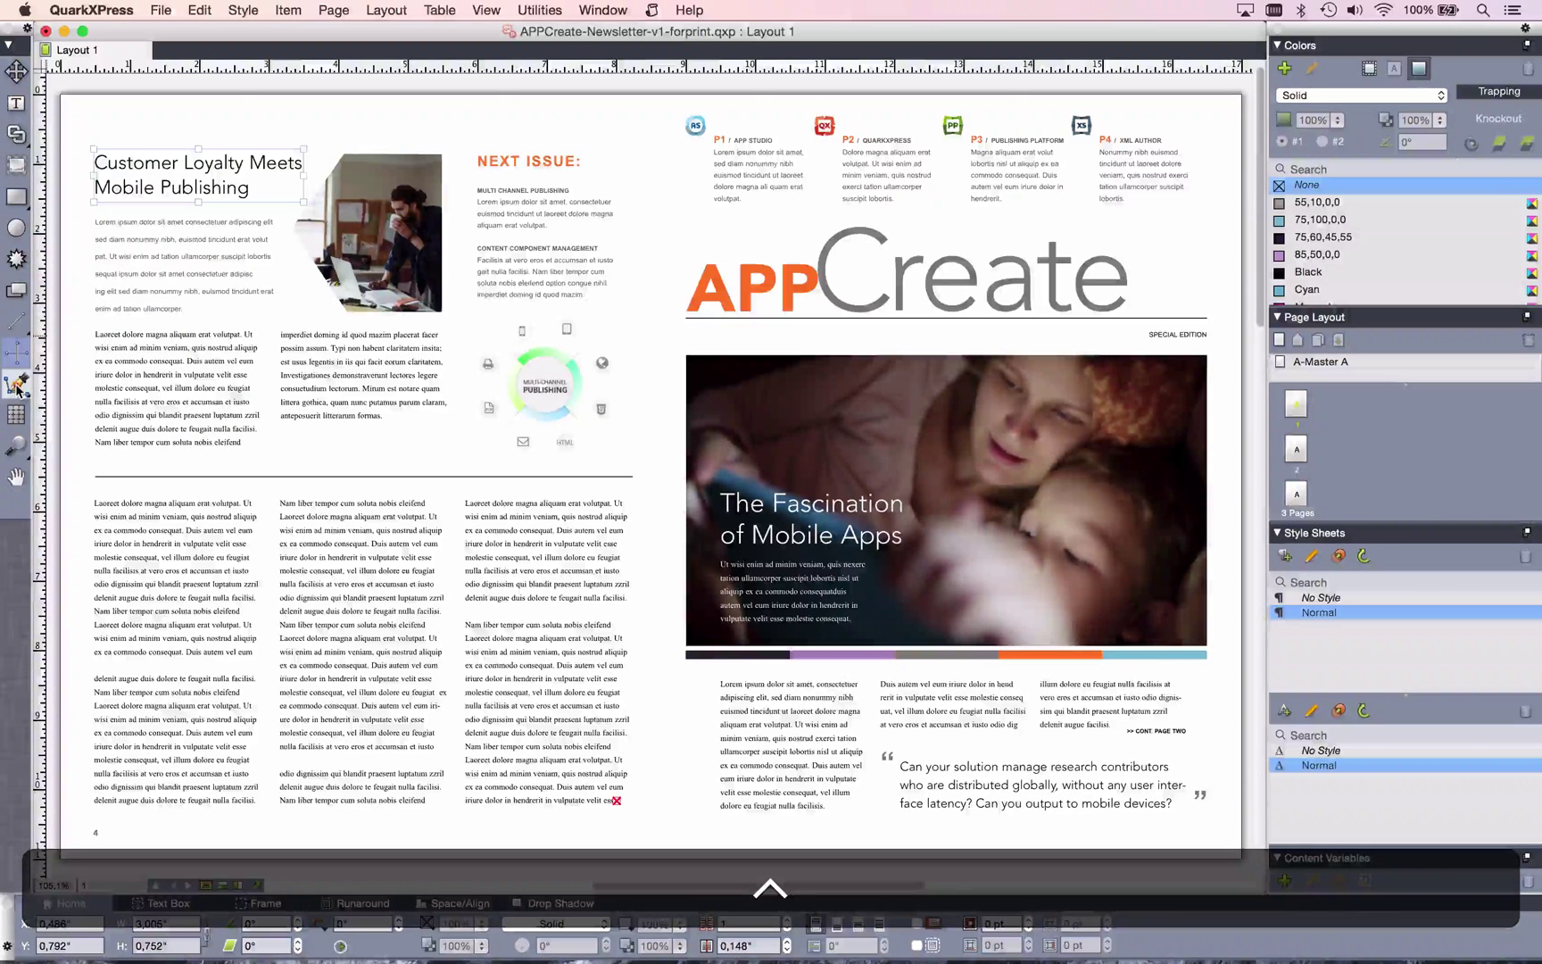
left_click_drag(18, 390, 66, 391)
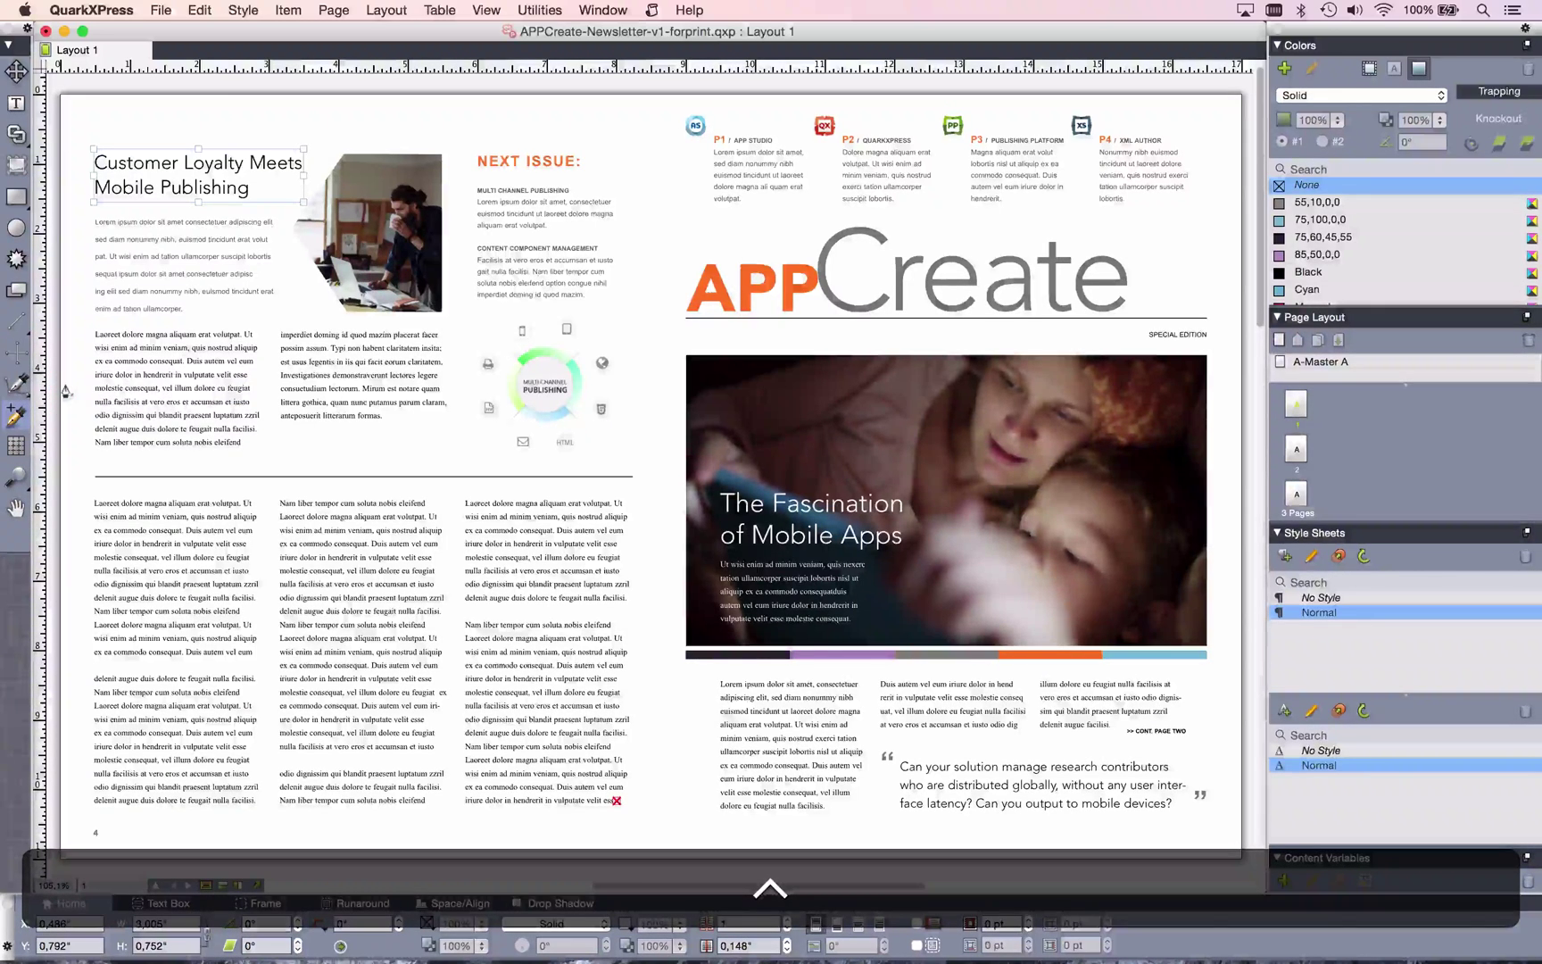
left_click_drag(20, 389, 96, 396)
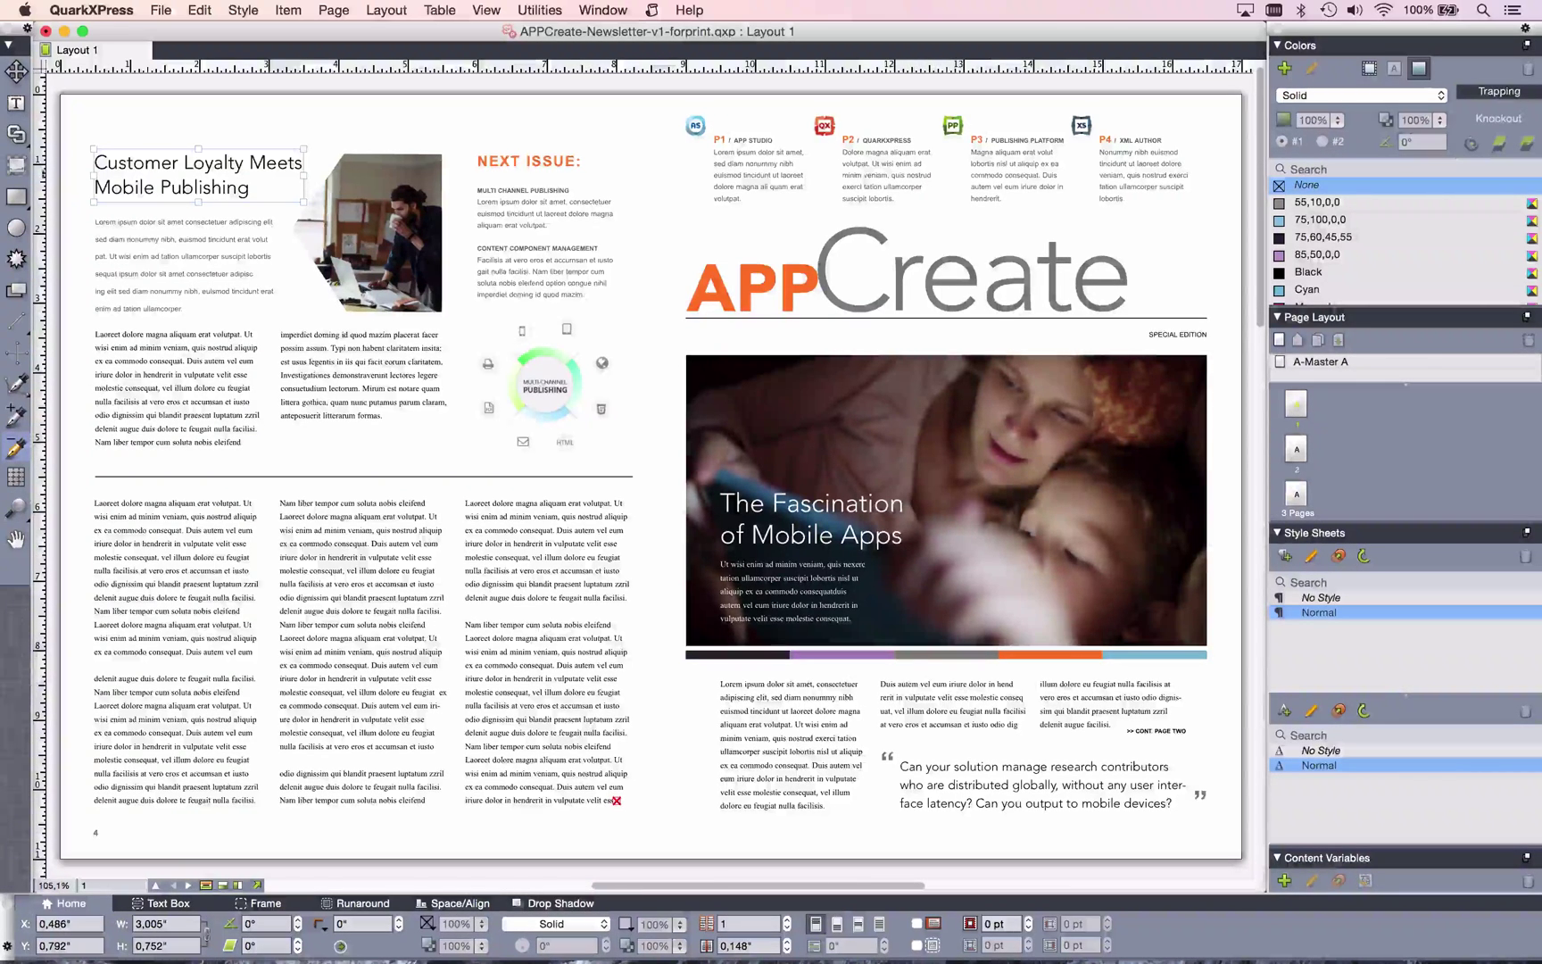
Undock the Tools palette, try it floating over the page and docked horizontally above the layout, and return it to vertical form.
left_click_drag(16, 130, 308, 128)
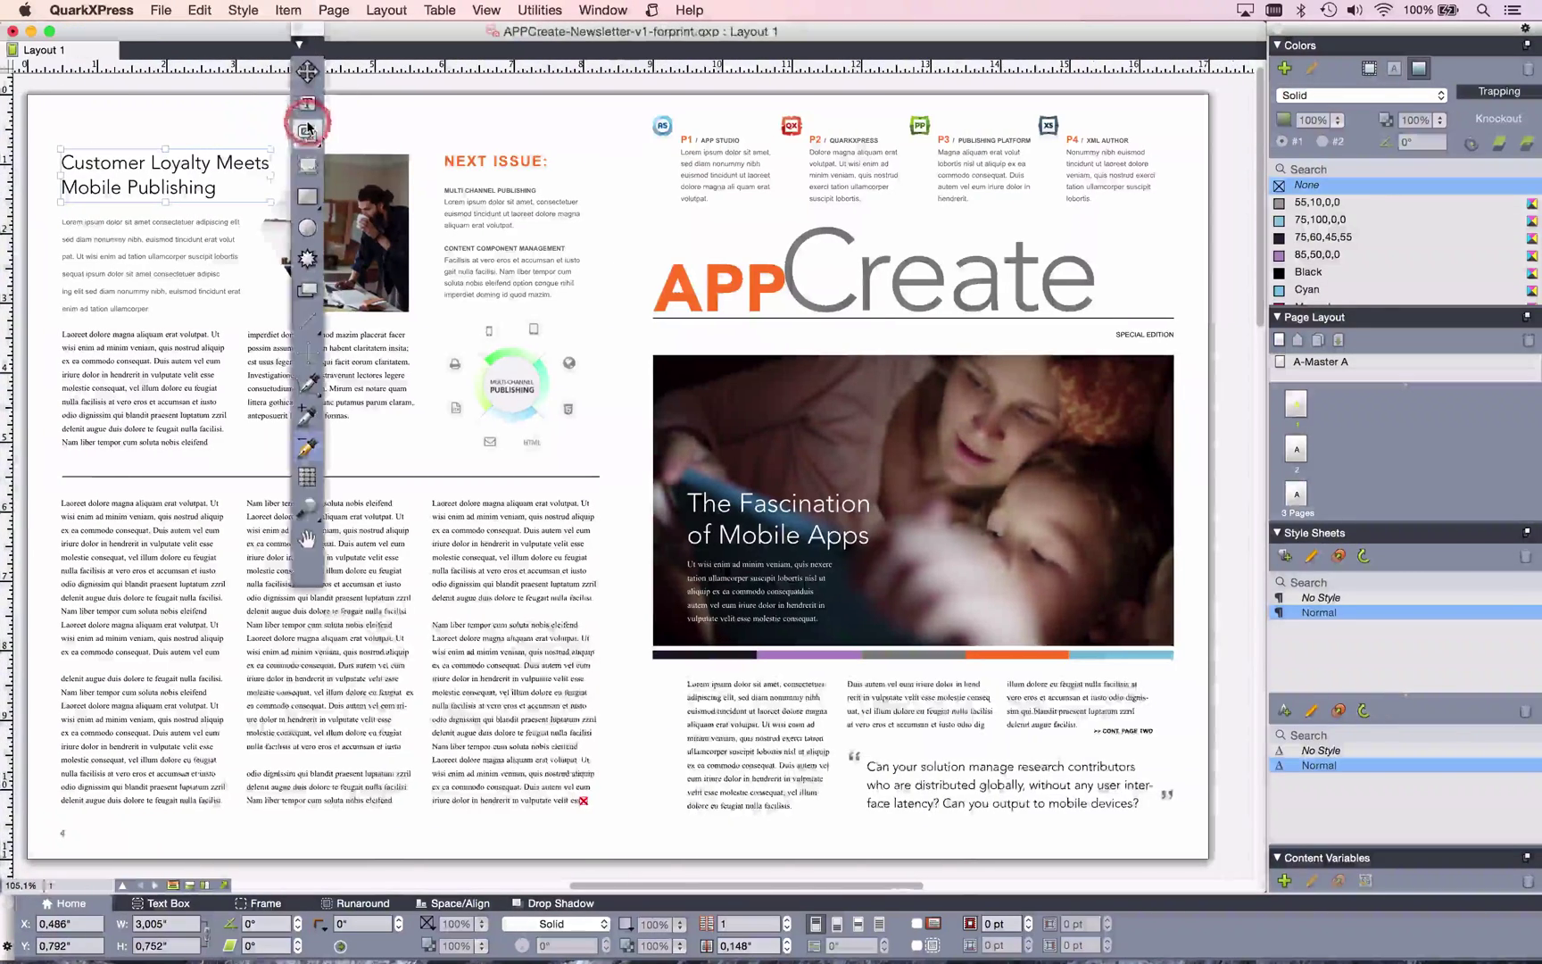
left_click_drag(315, 45, 29, 295)
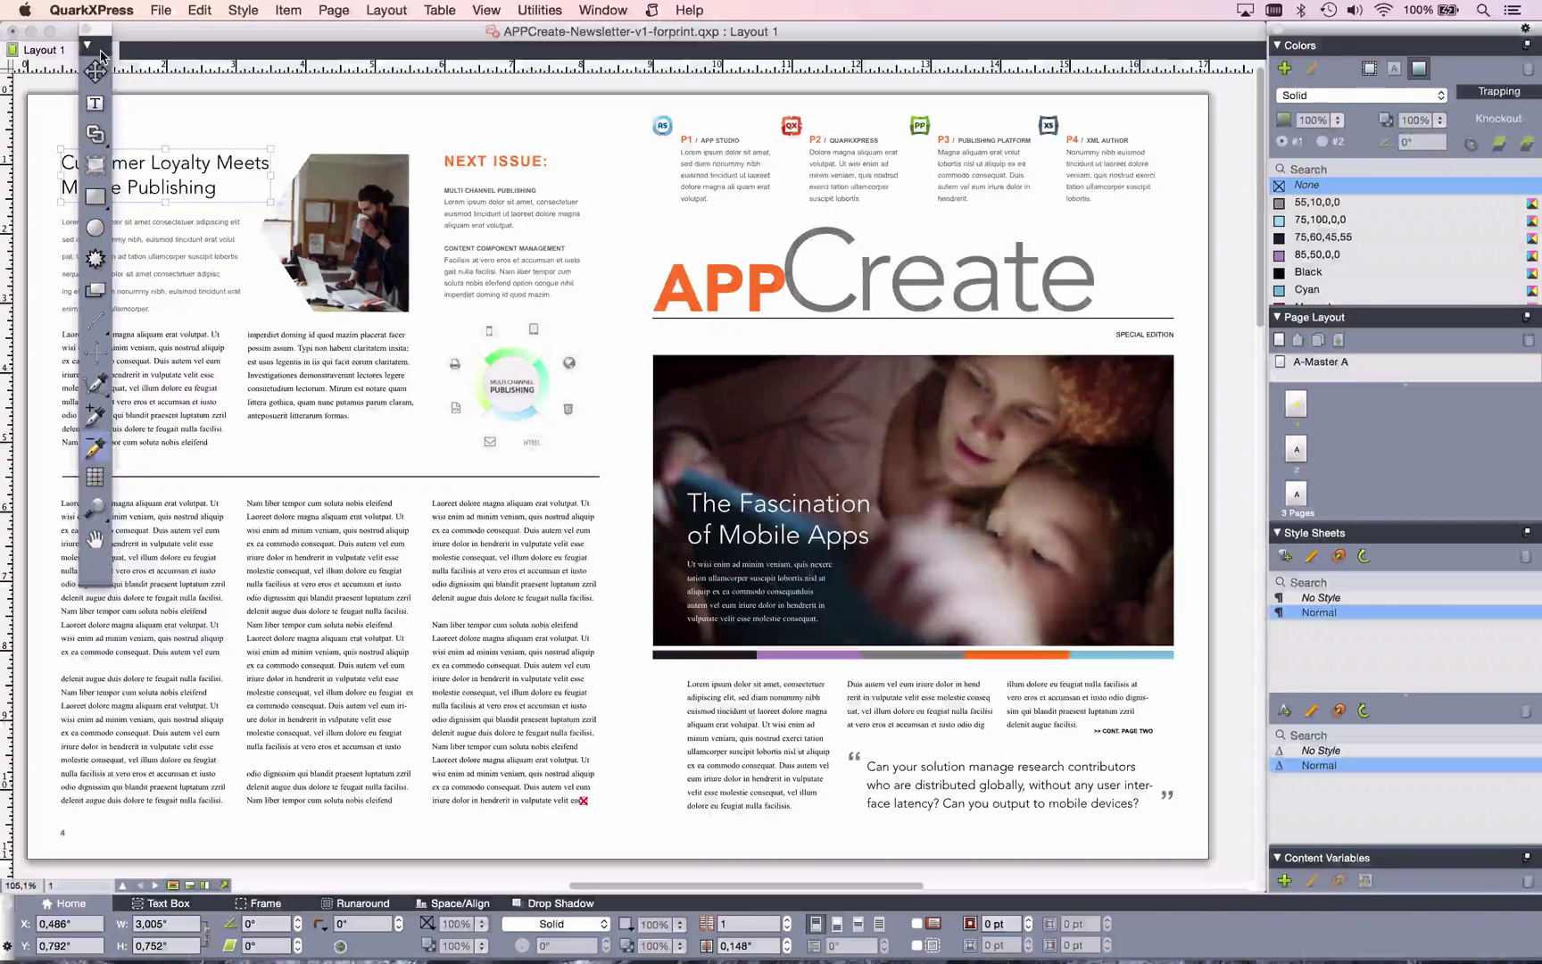
left_click_drag(100, 55, 143, 35)
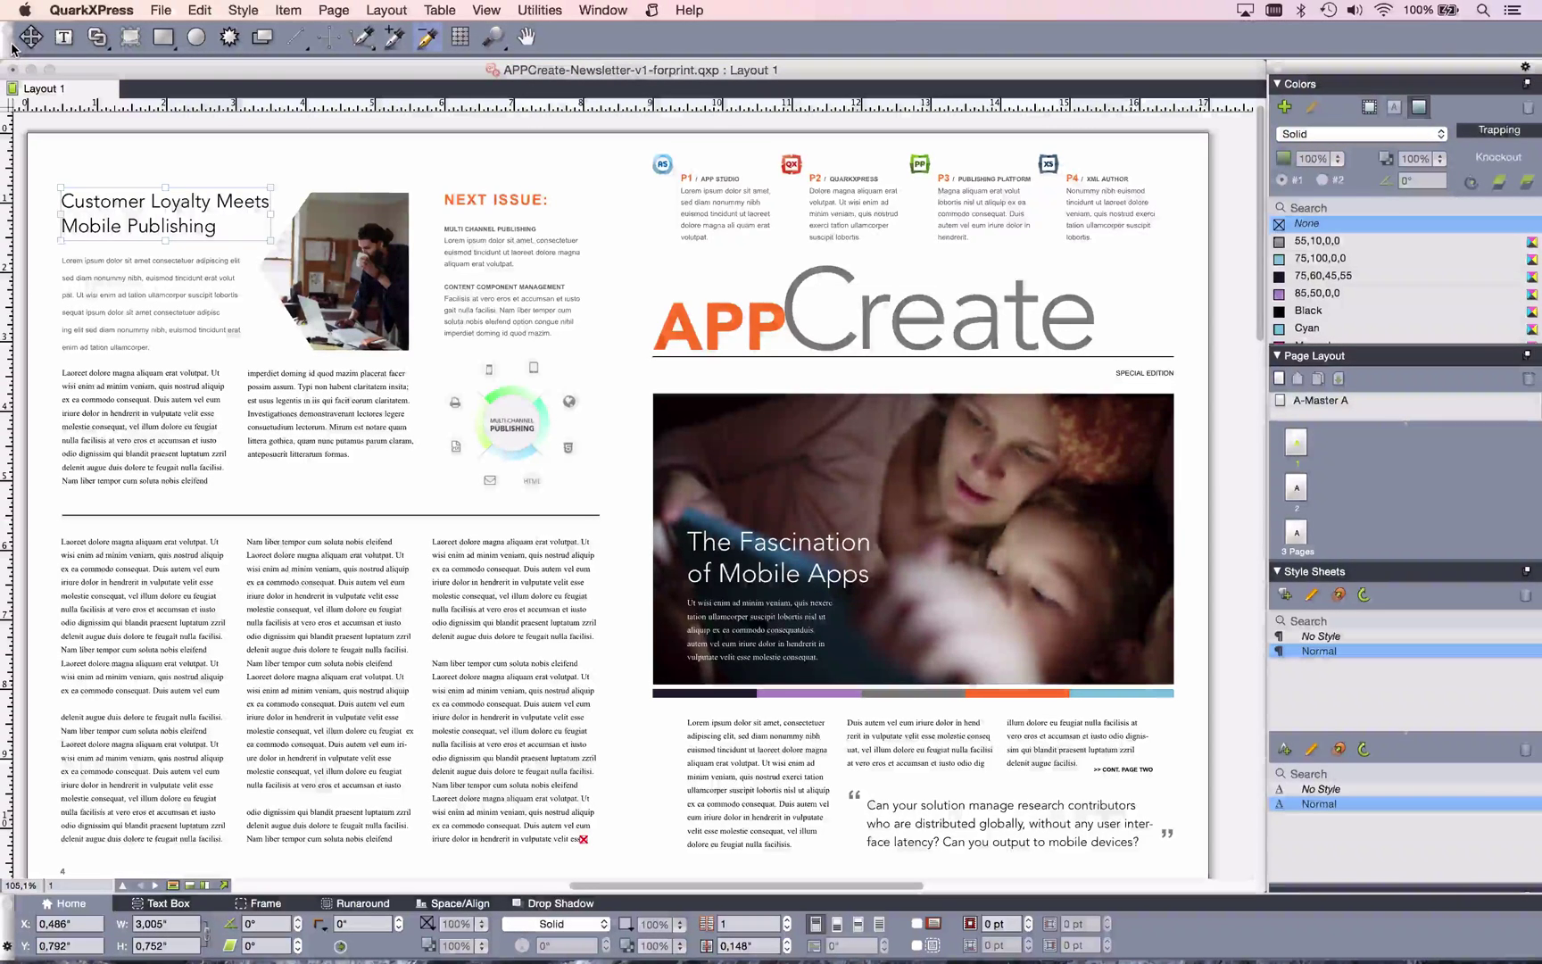
left_click_drag(9, 49, 3, 7)
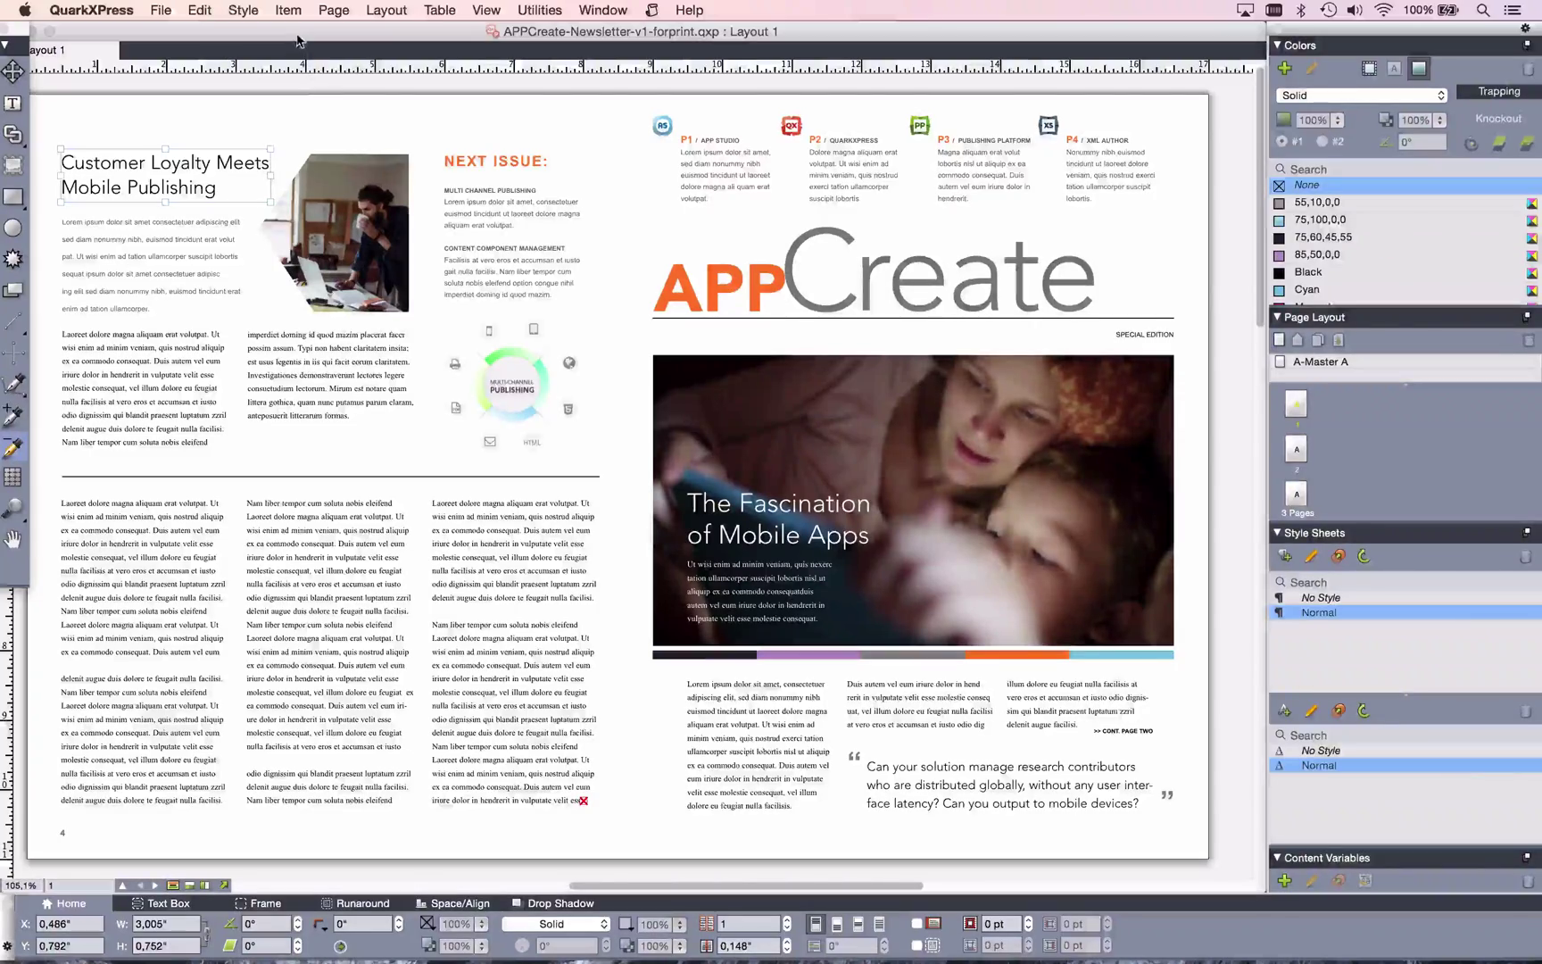
Dock the Tools palette above the Colors palette and enlarge the newsletter window to the available space.
mouse_move(297, 41)
left_mouse_down()
mouse_move(335, 35)
mouse_move(317, 44)
left_mouse_up()
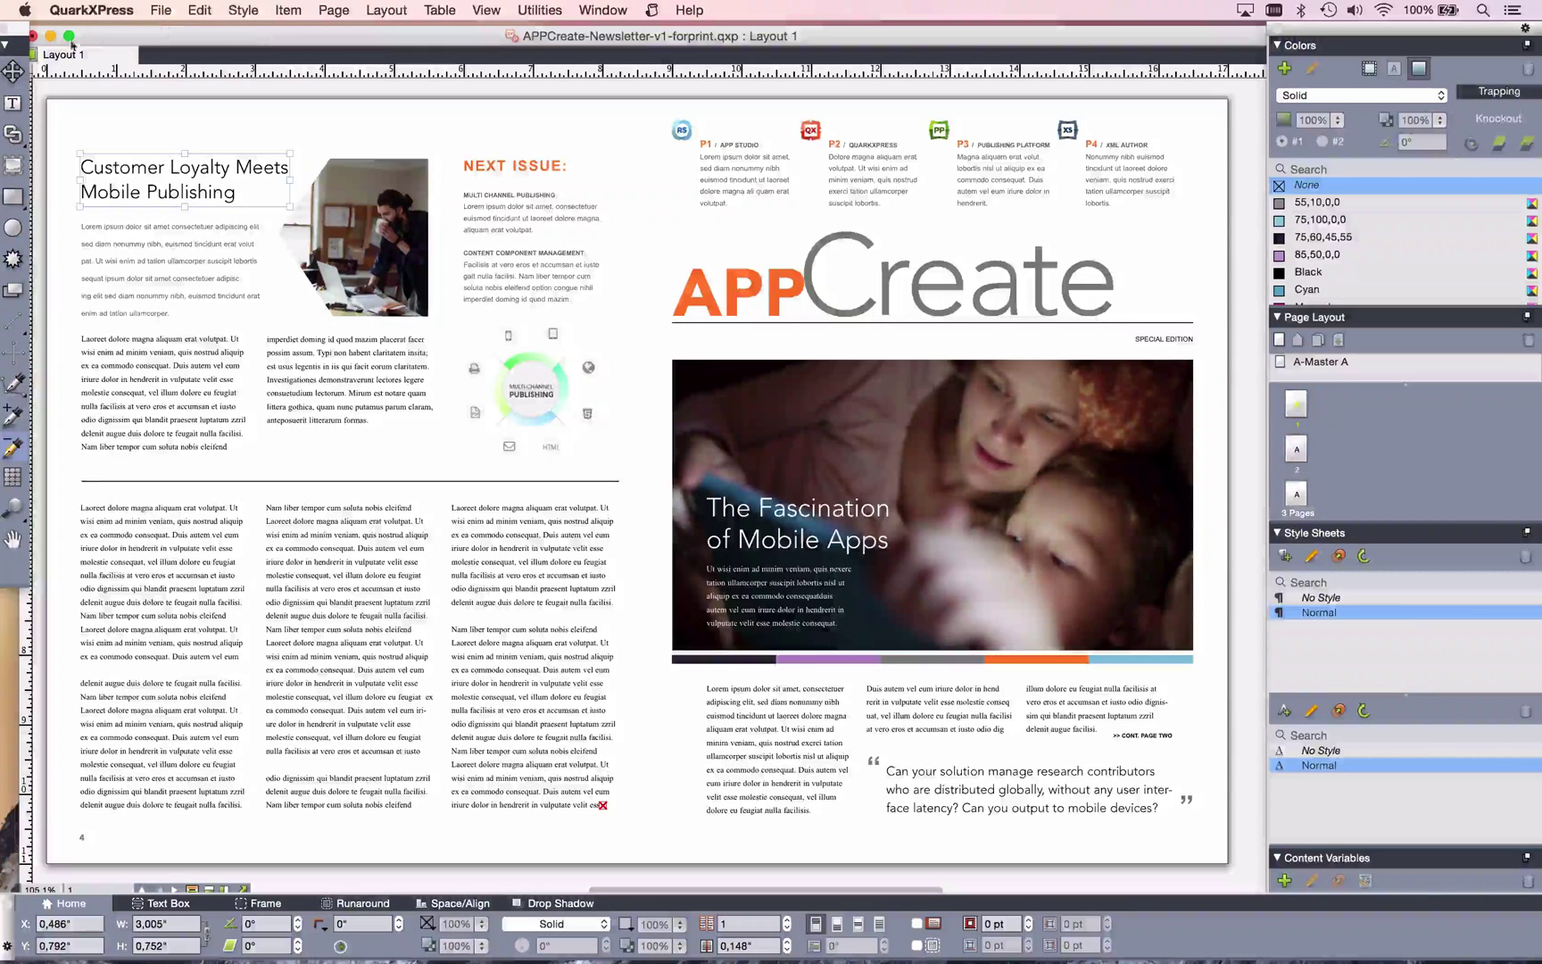
left_click_drag(16, 55, 1338, 107)
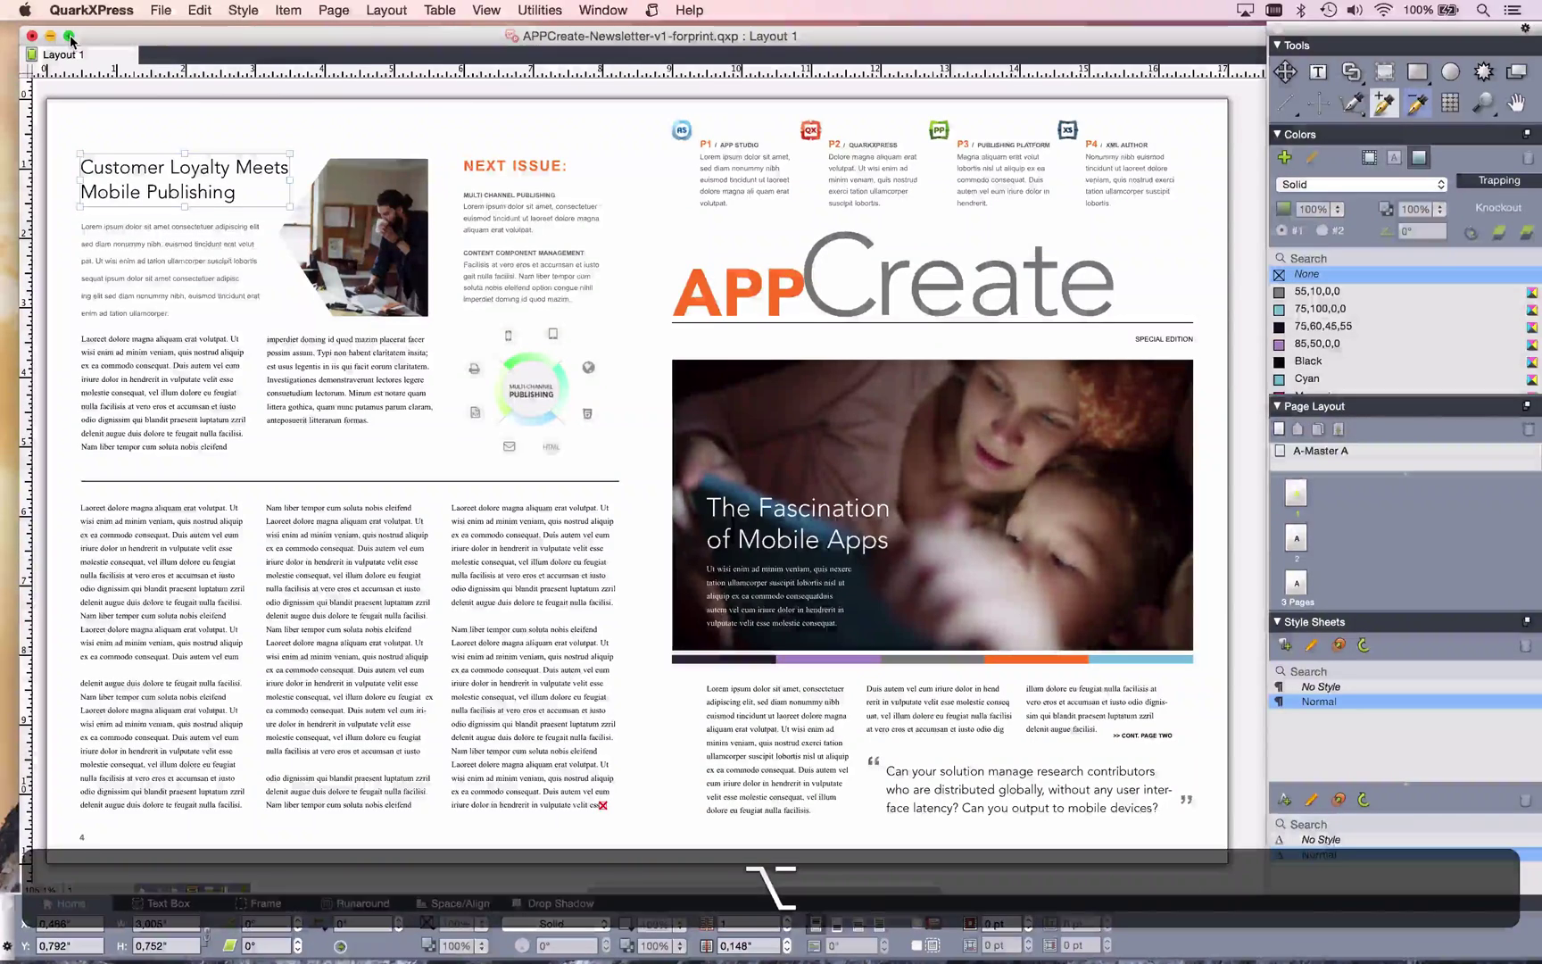
left_click(69, 36, "alt")
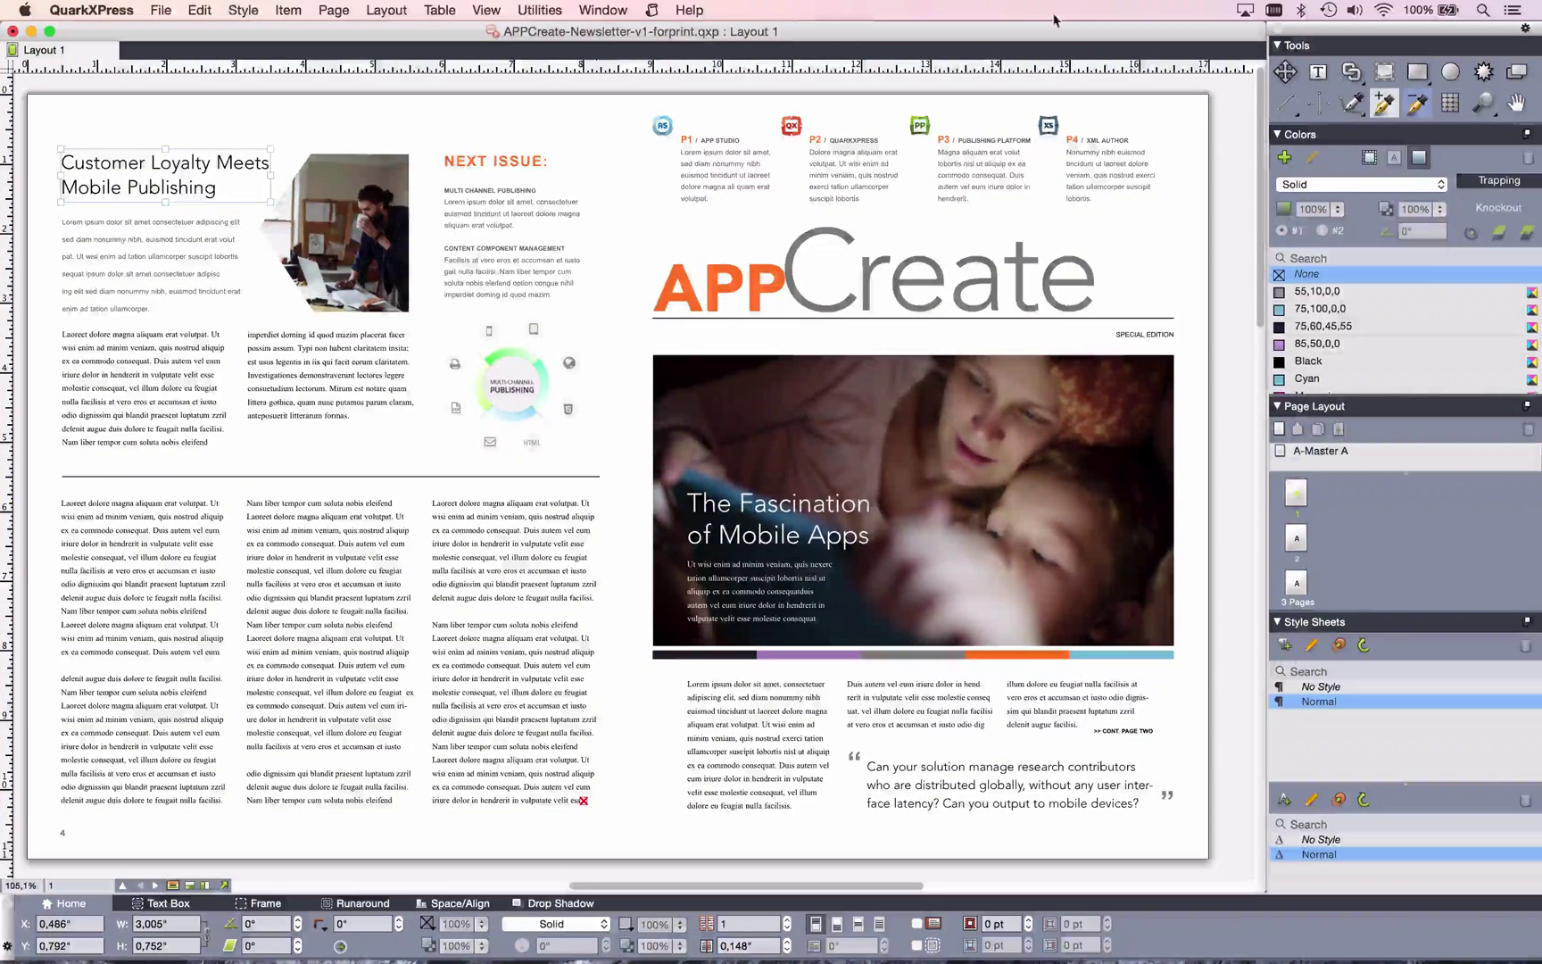
Activate the Text Content tool and look through the docked palettes from Colors down to Layers and back.
left_click(1317, 71)
scroll(1340, 272, "down", 1)
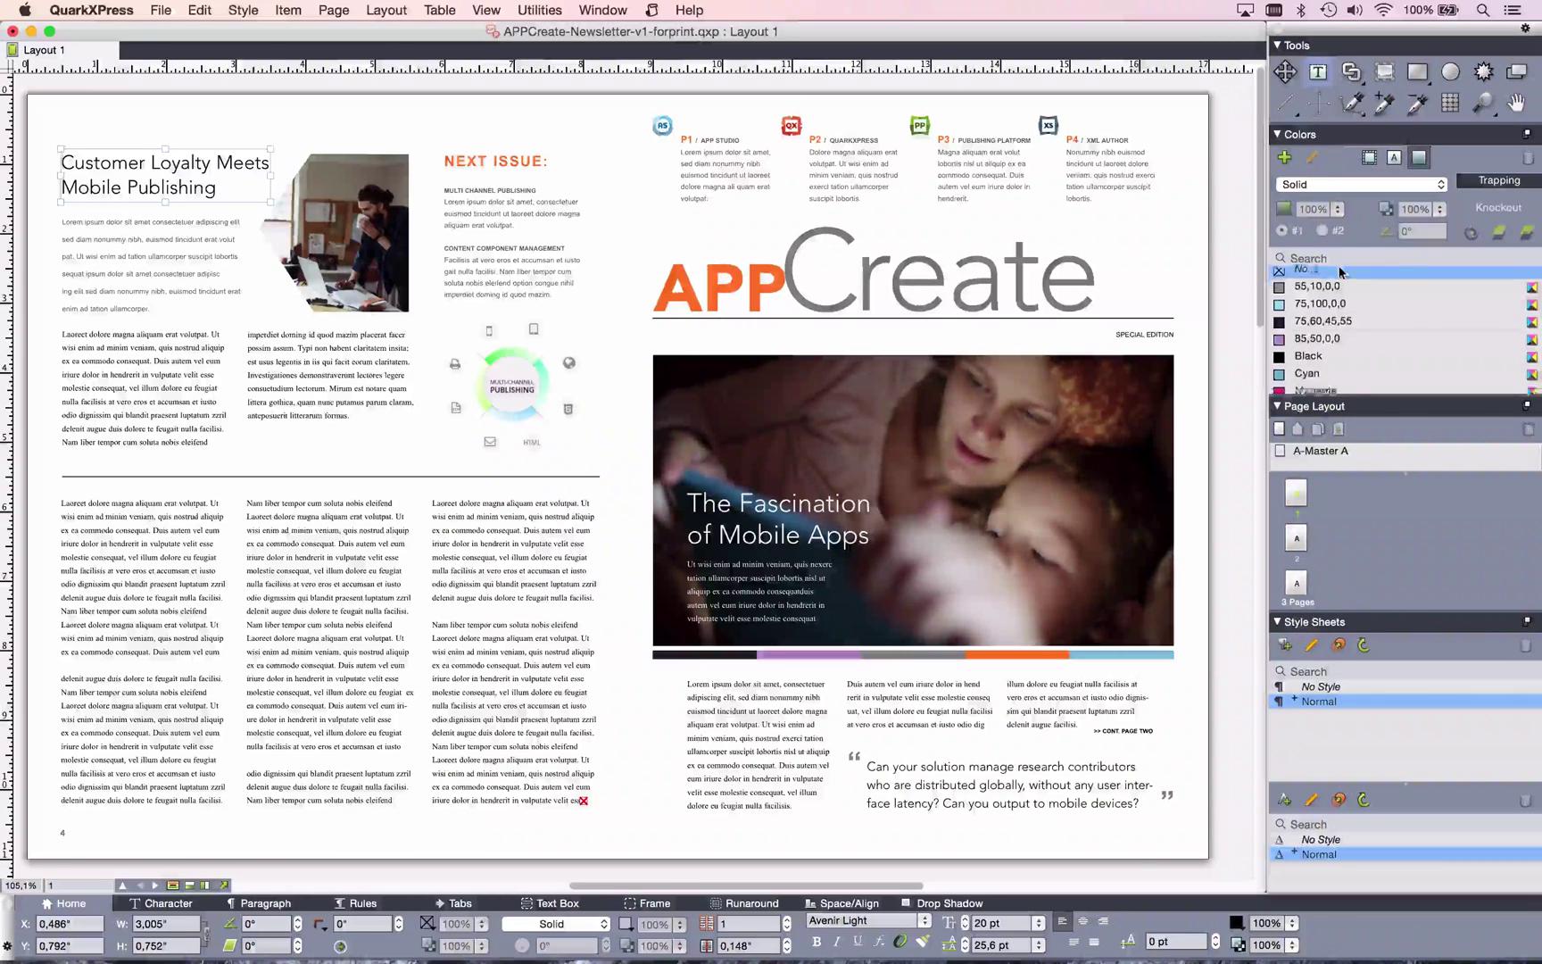
scroll(1339, 276, "down", 10)
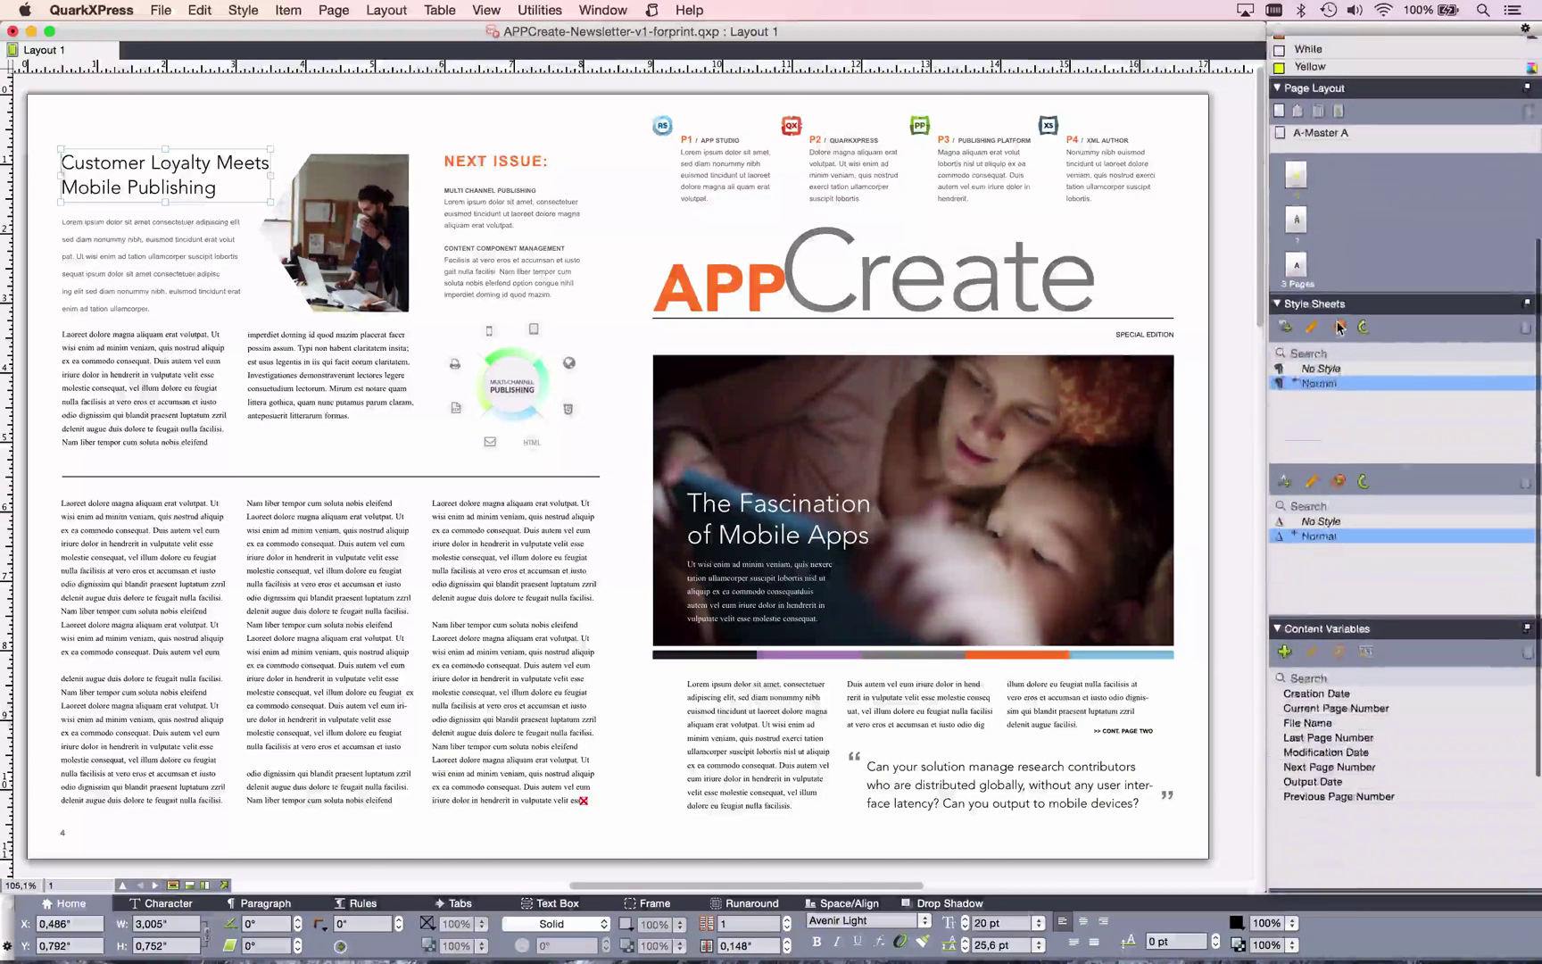
scroll(1387, 603, "down", 4)
scroll(1388, 598, "up", 4)
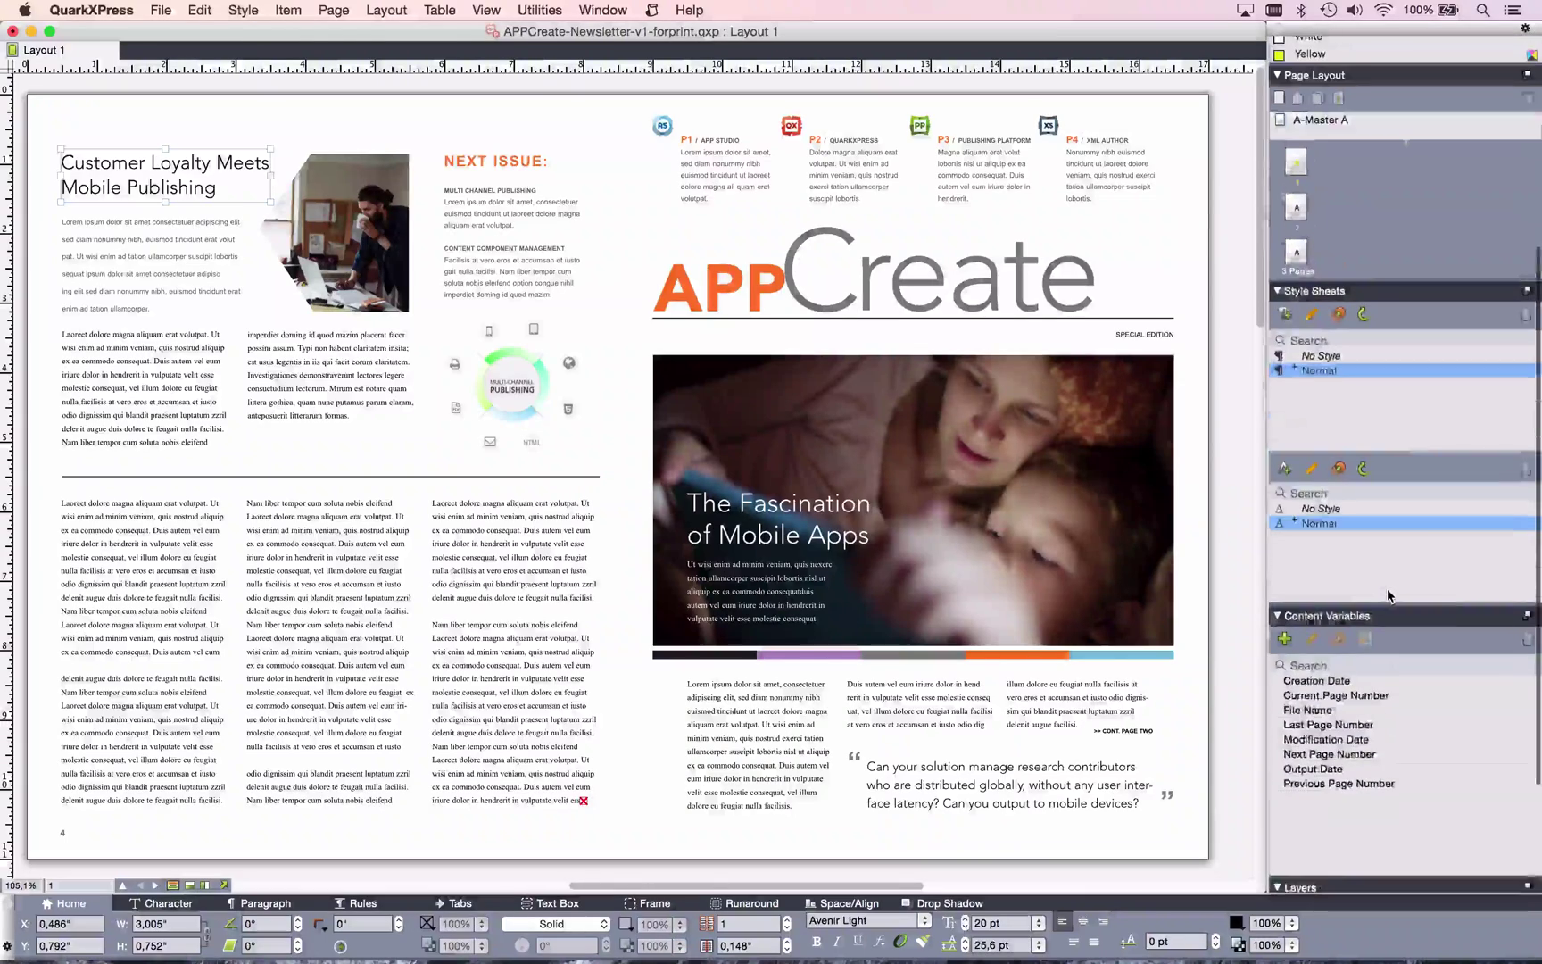
scroll(1419, 304, "up", 8)
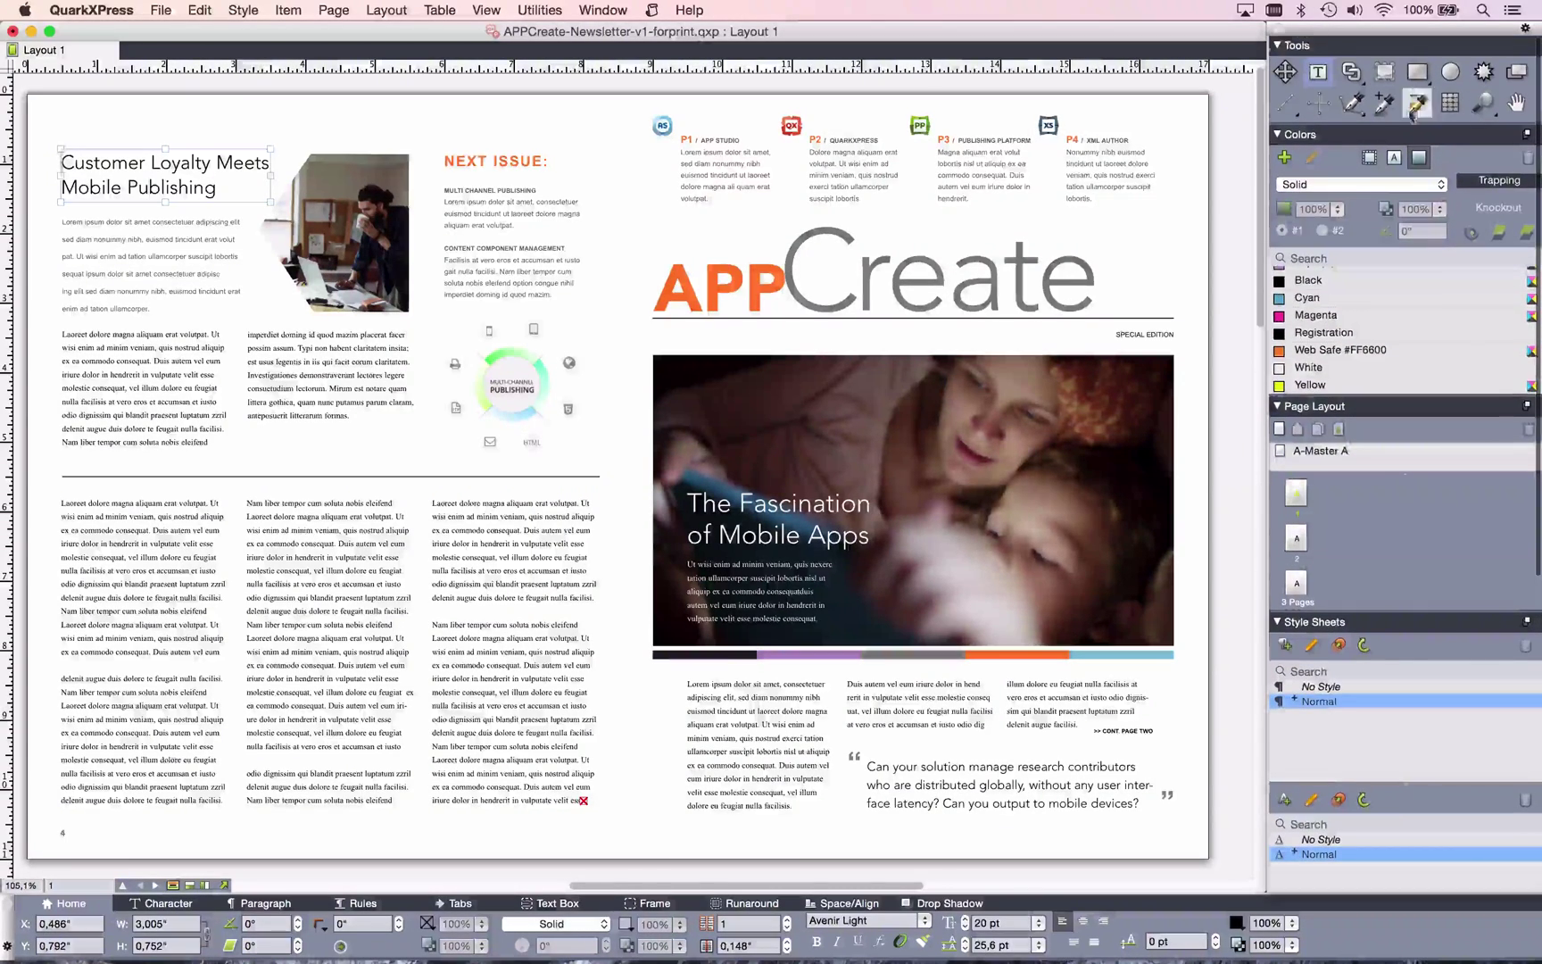
Select the NEXT ISSUE heading box, then the three-column body text box, and look at the spread below it.
left_click(496, 162)
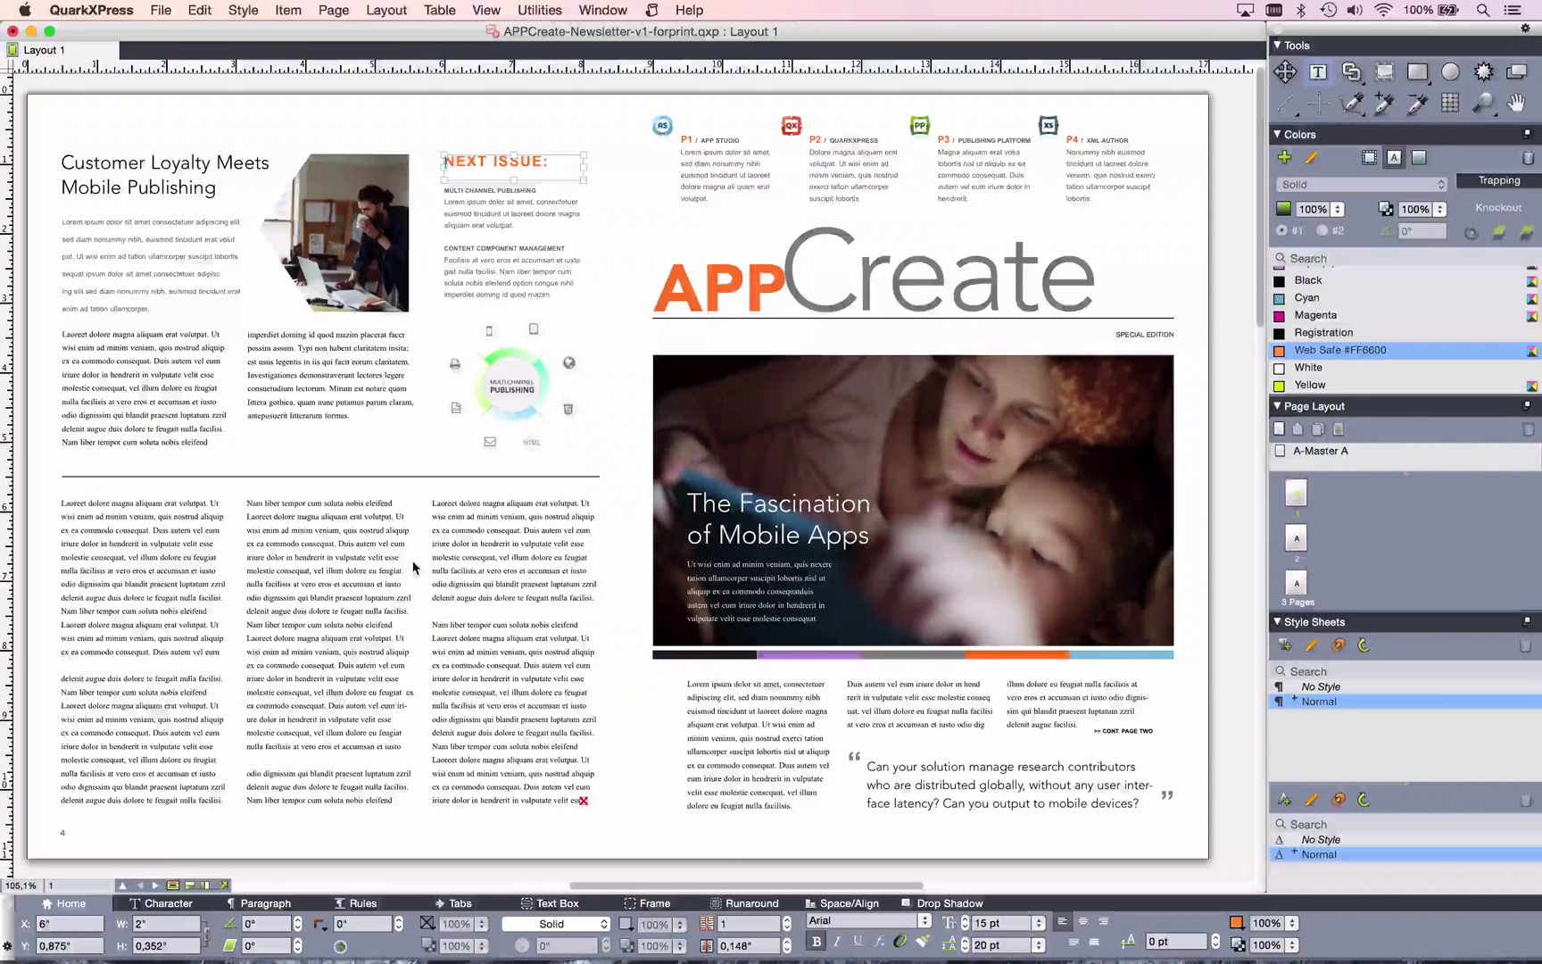
left_click(552, 787)
scroll(552, 787, "down", 6)
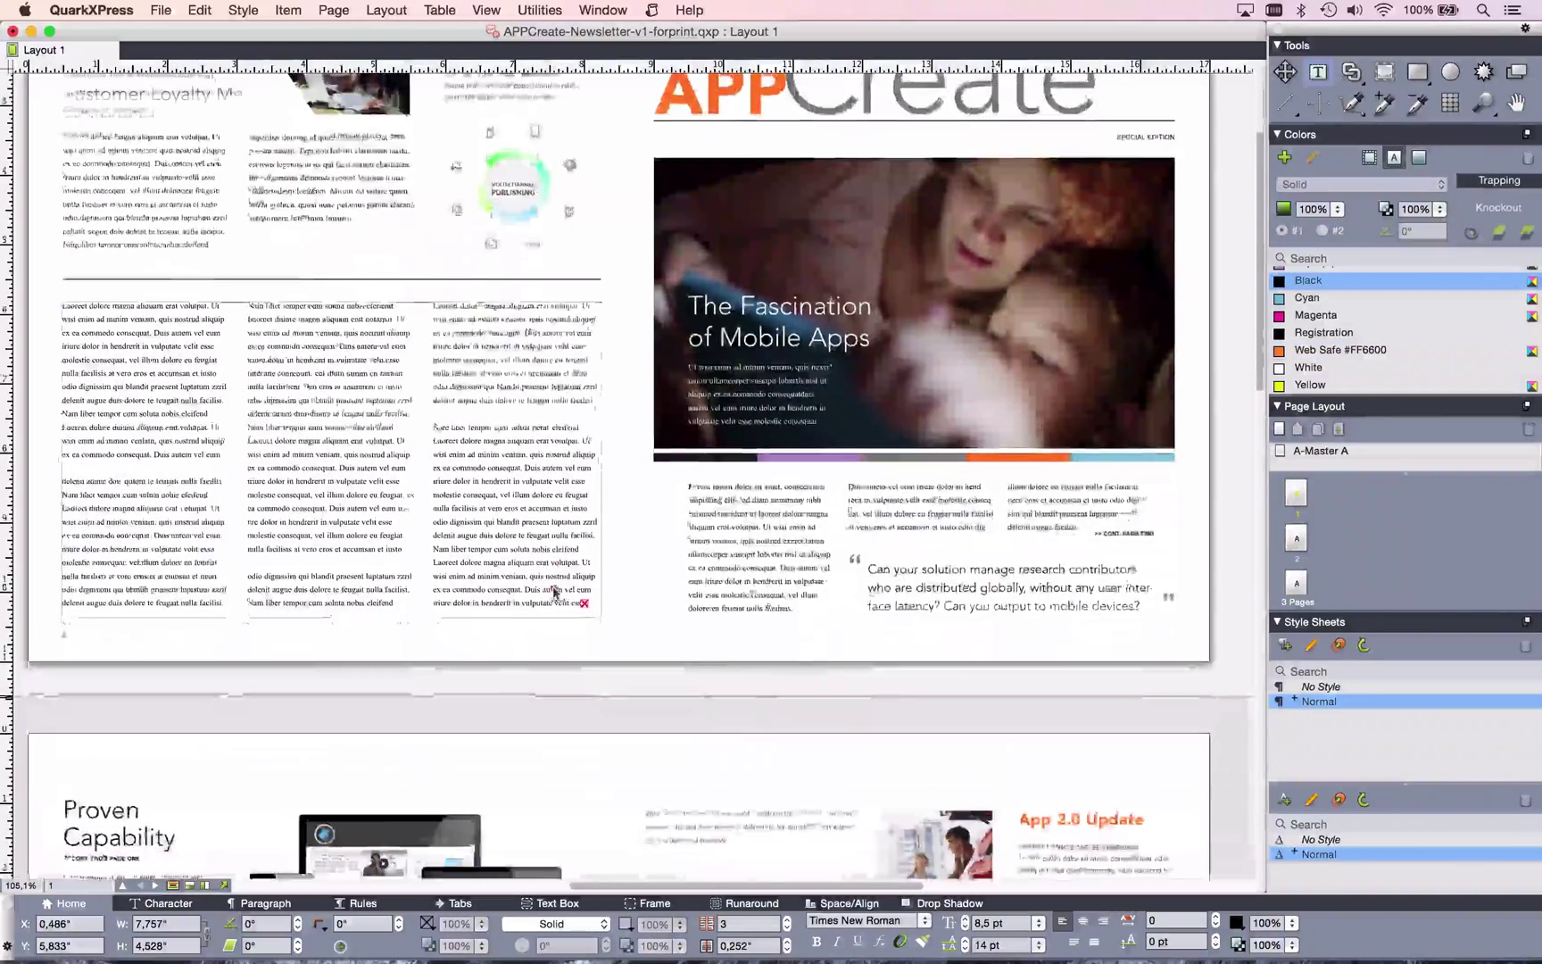
left_click_drag(494, 455, 720, 489)
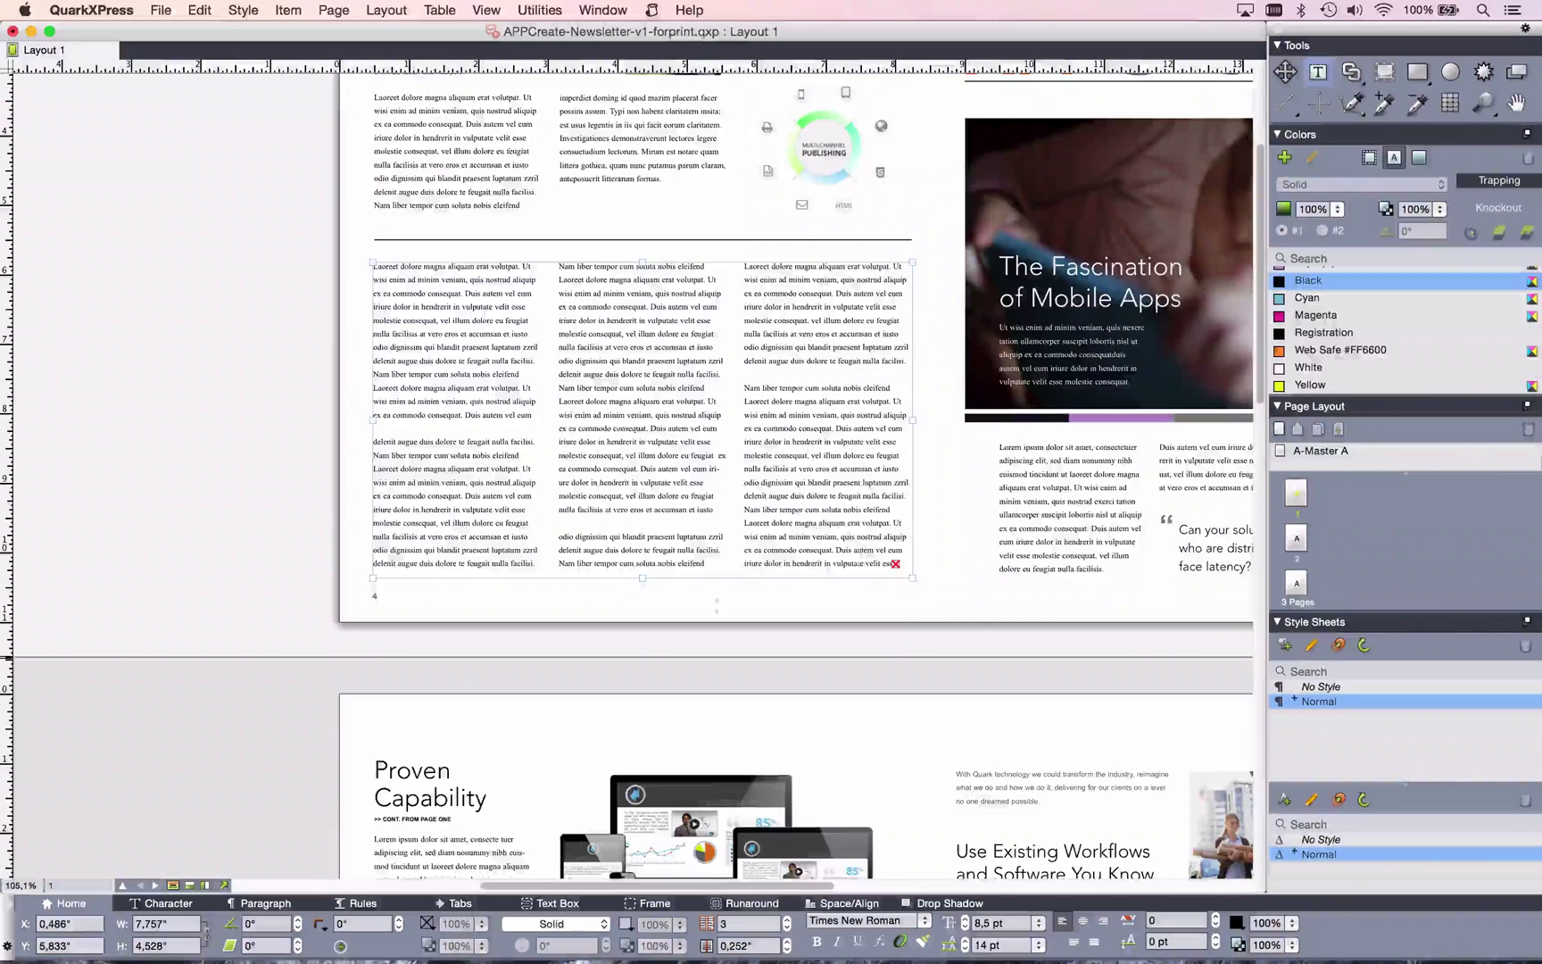
Try extending the three-column body text box downward to a height of about 5,167 in, and undo the change.
left_click_drag(643, 581, 644, 625)
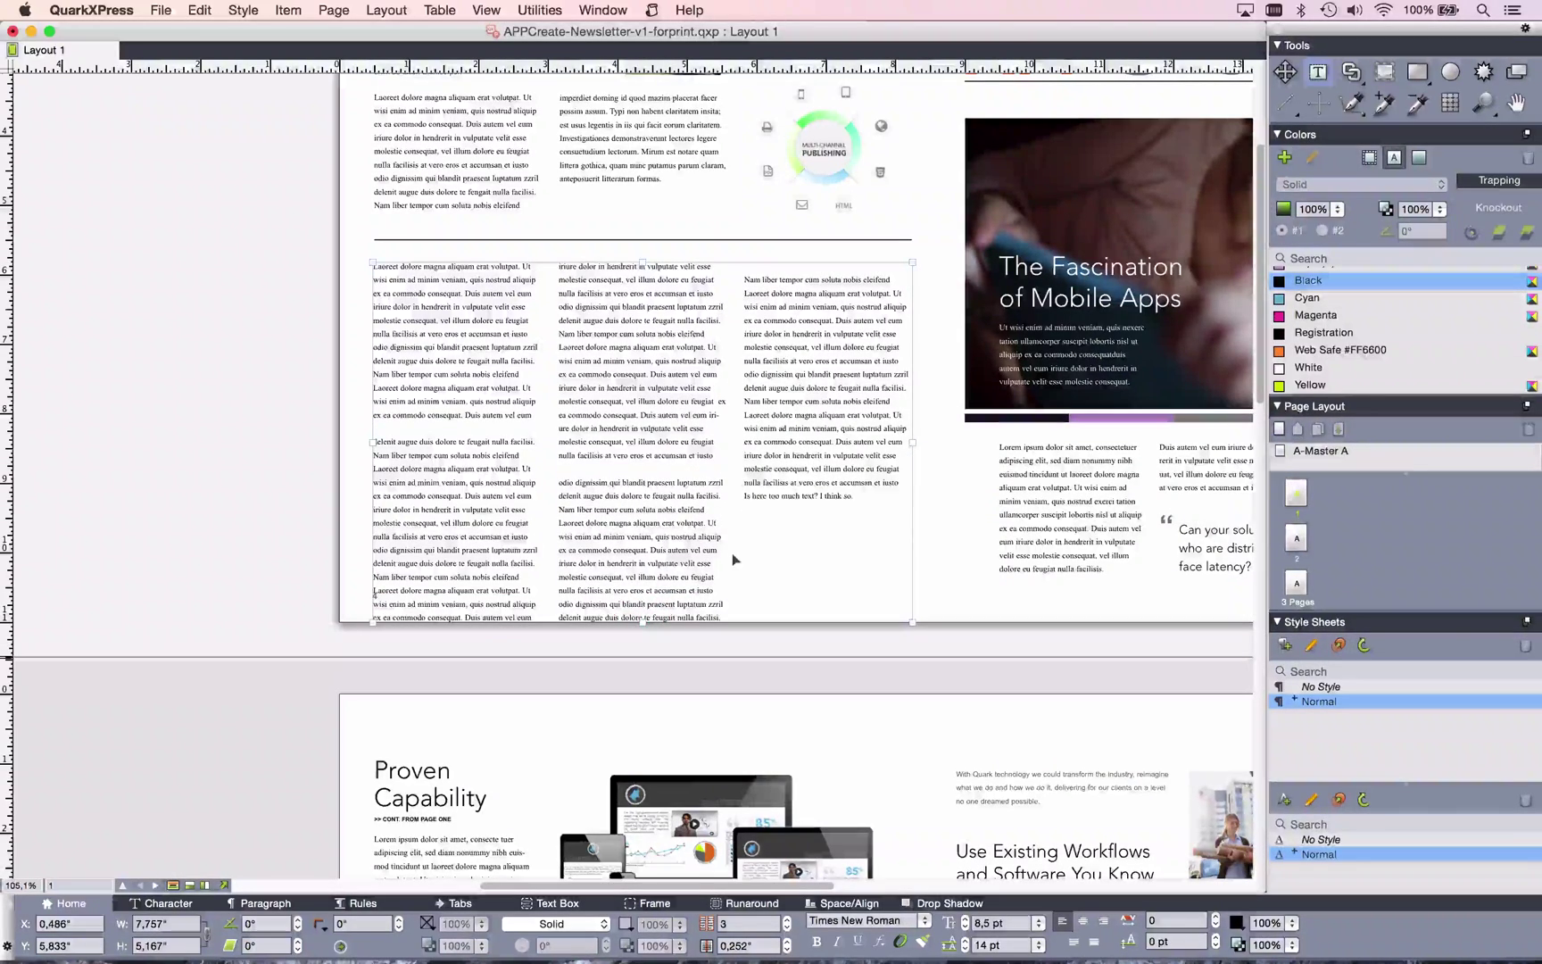
key("super+z")
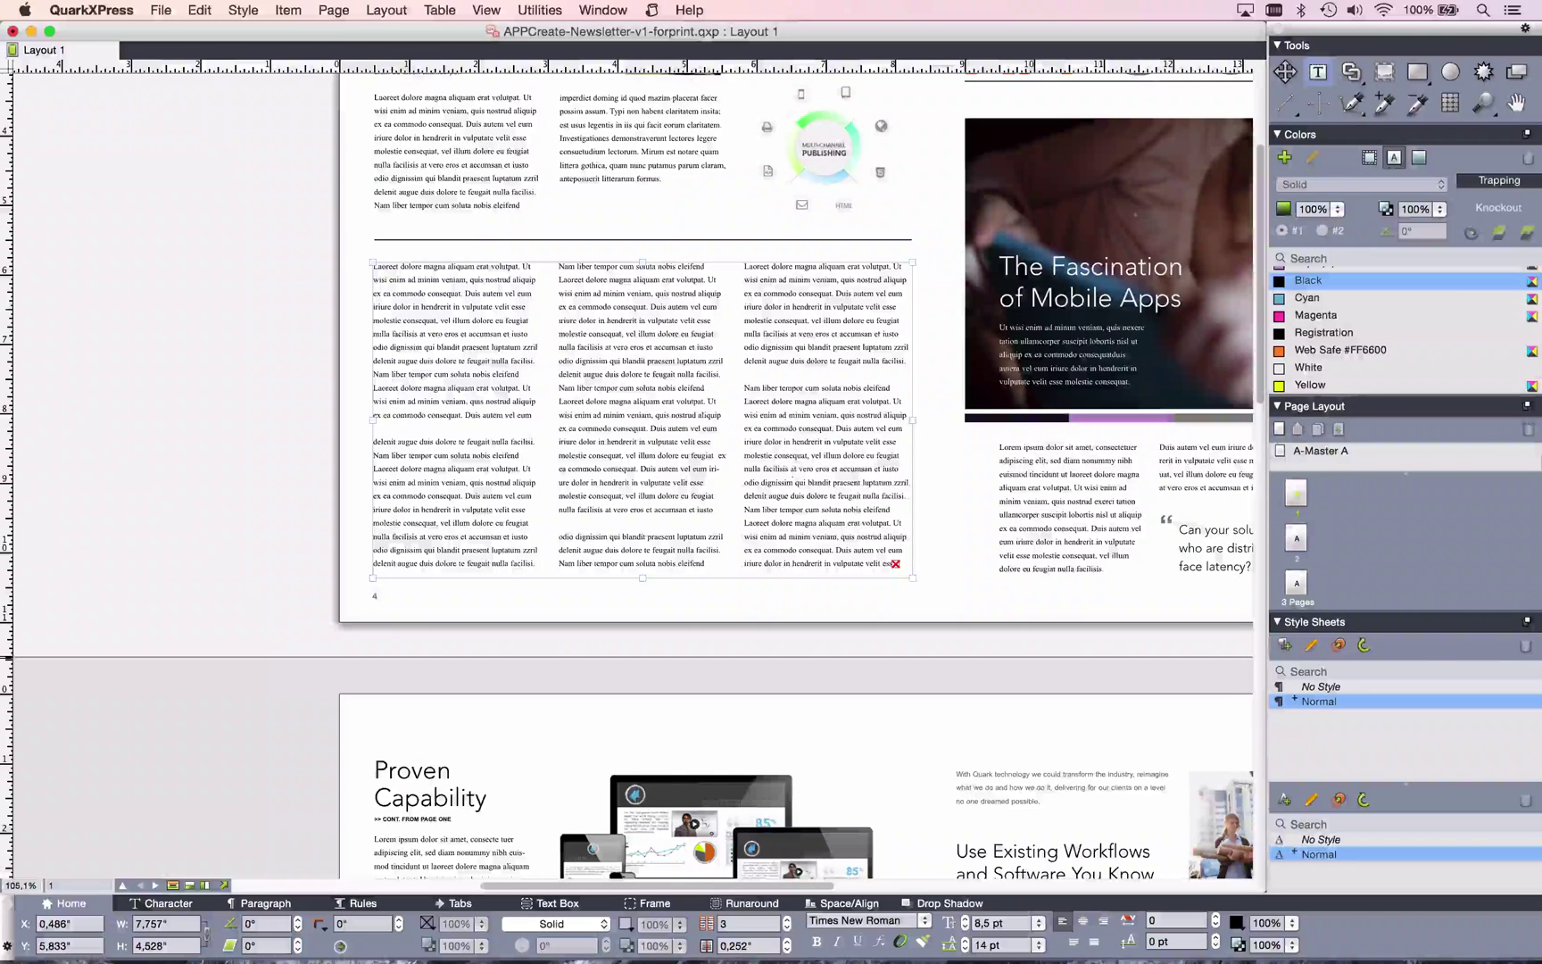
Draw a text box about 3,455 by 2,708 in on the pasteboard, link the three-column body text into it, and remove the box.
left_click_drag(40, 306, 281, 489)
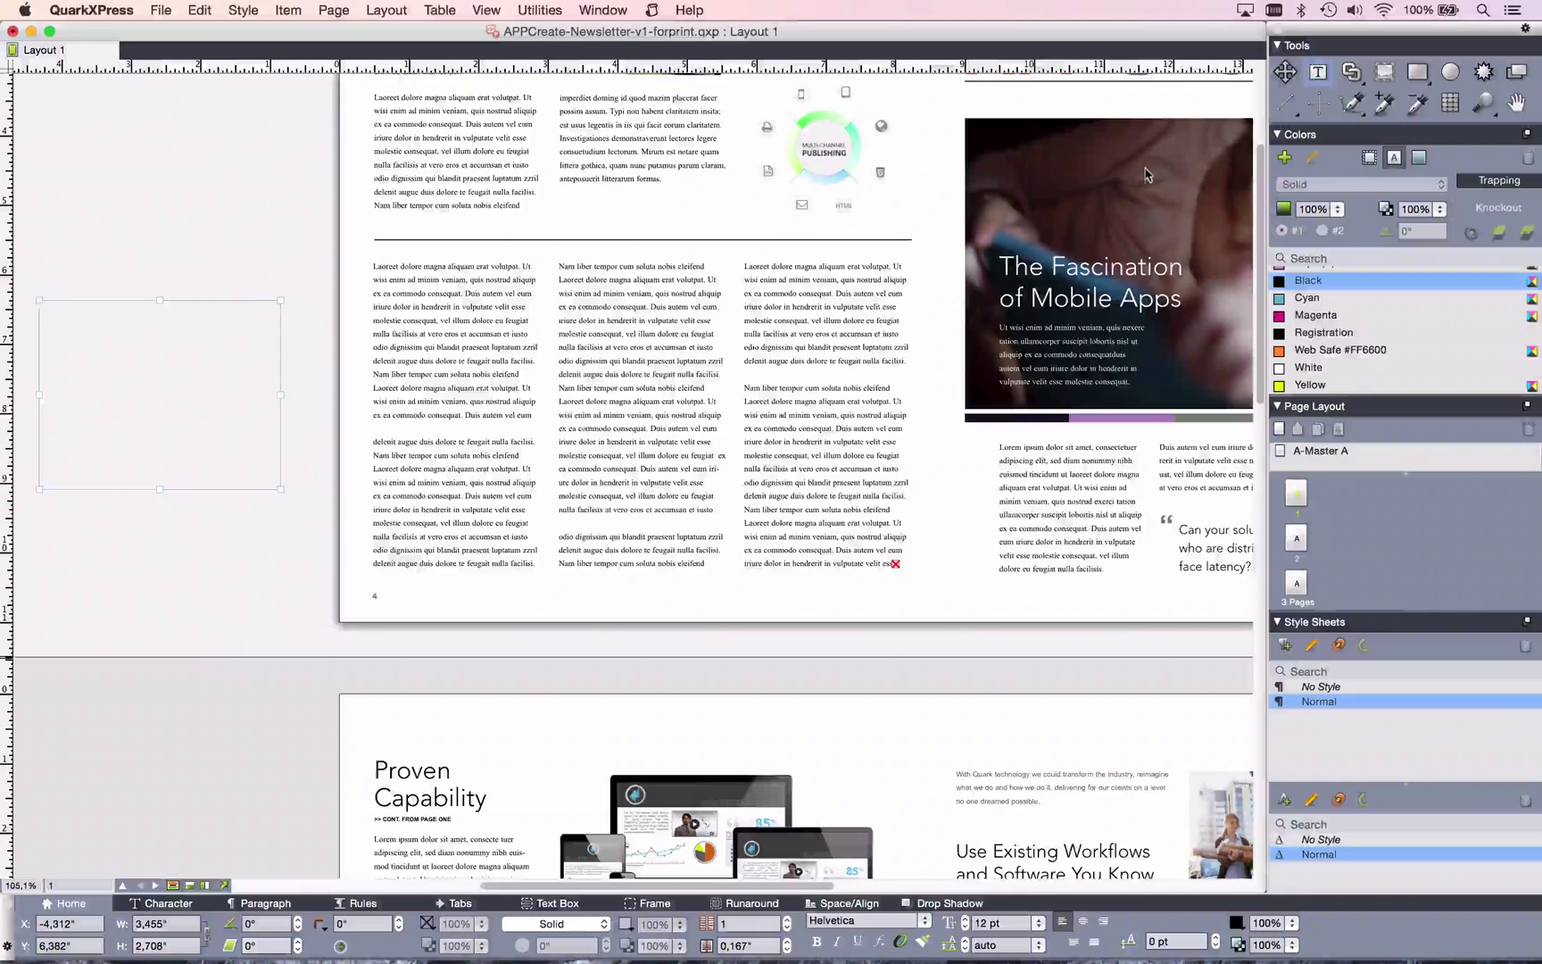
left_click(1351, 77)
left_click(604, 421)
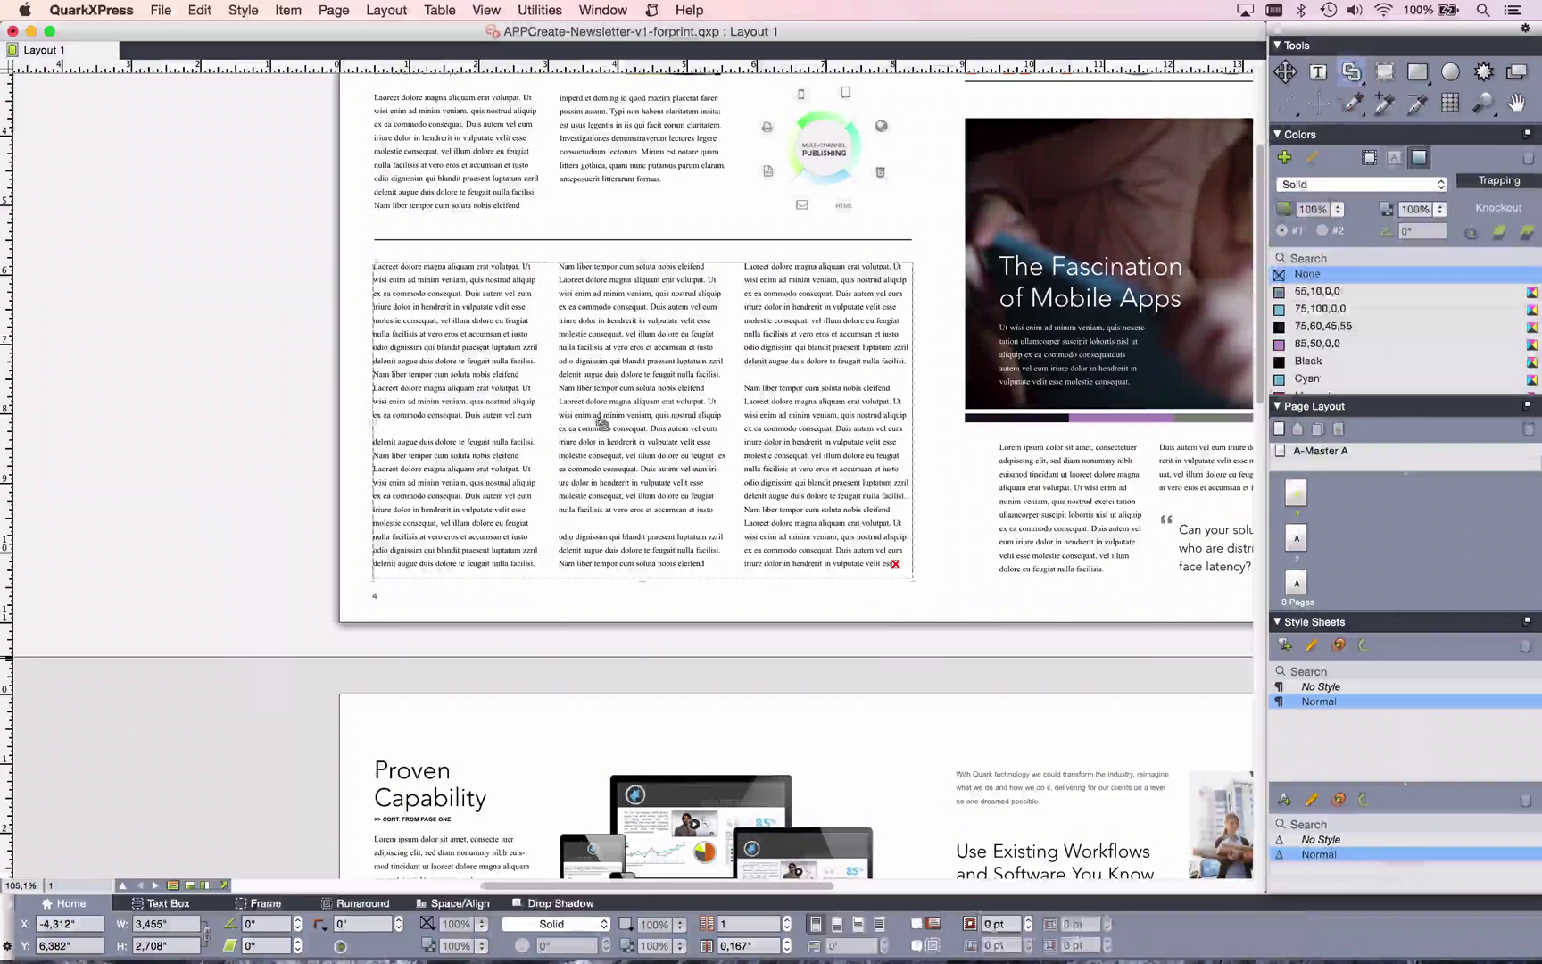
left_click(196, 404)
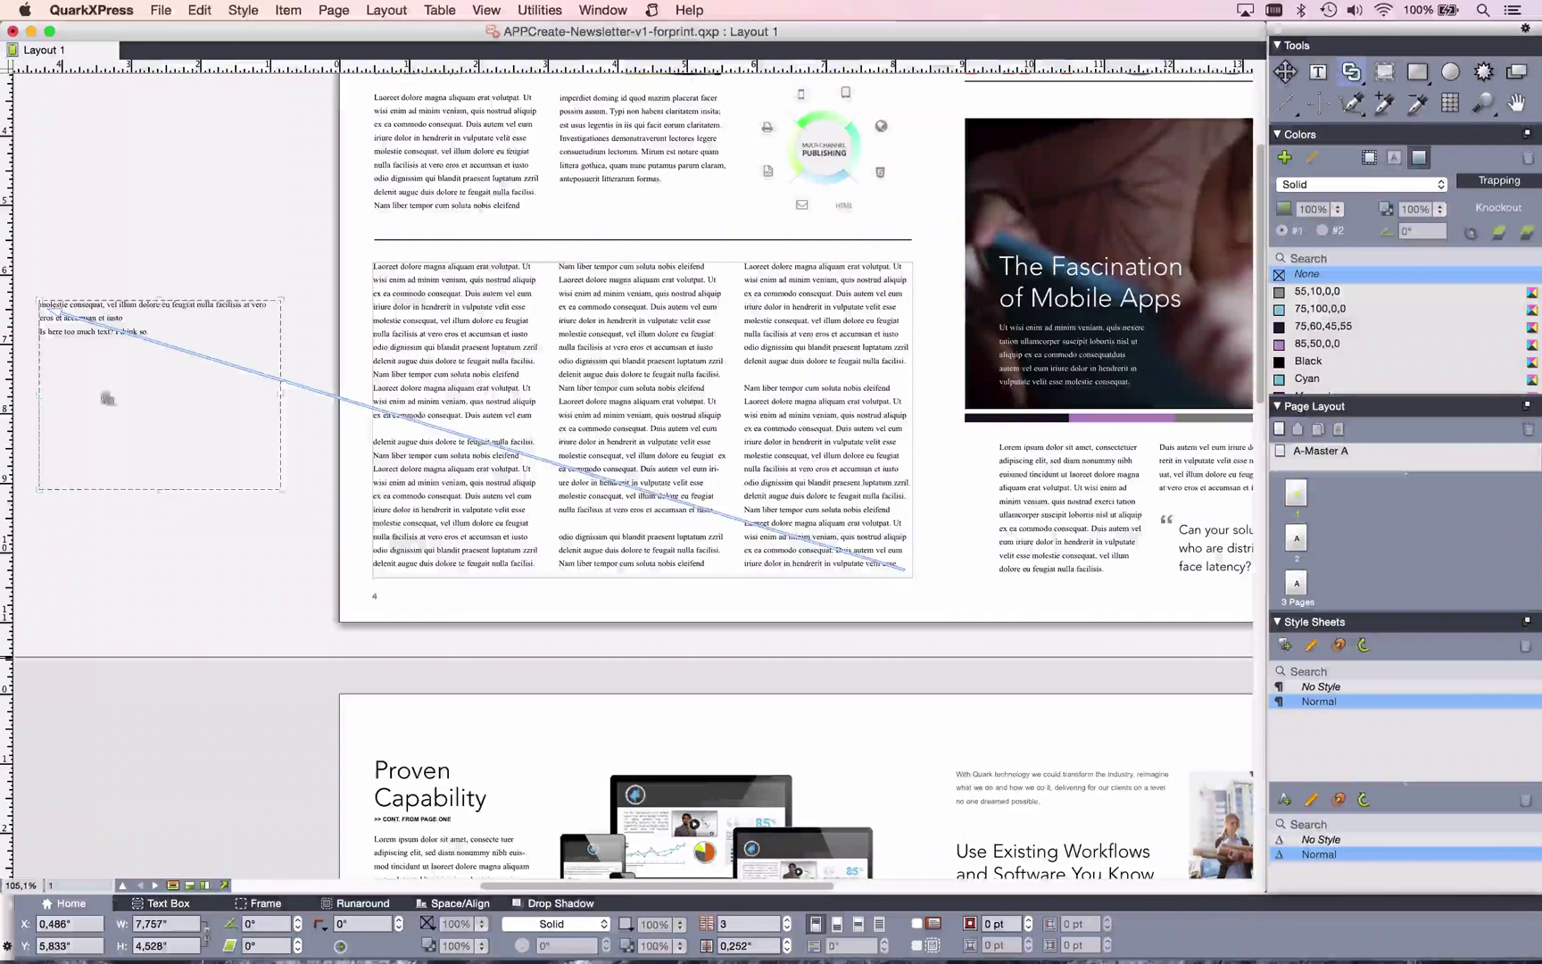
left_click(142, 341)
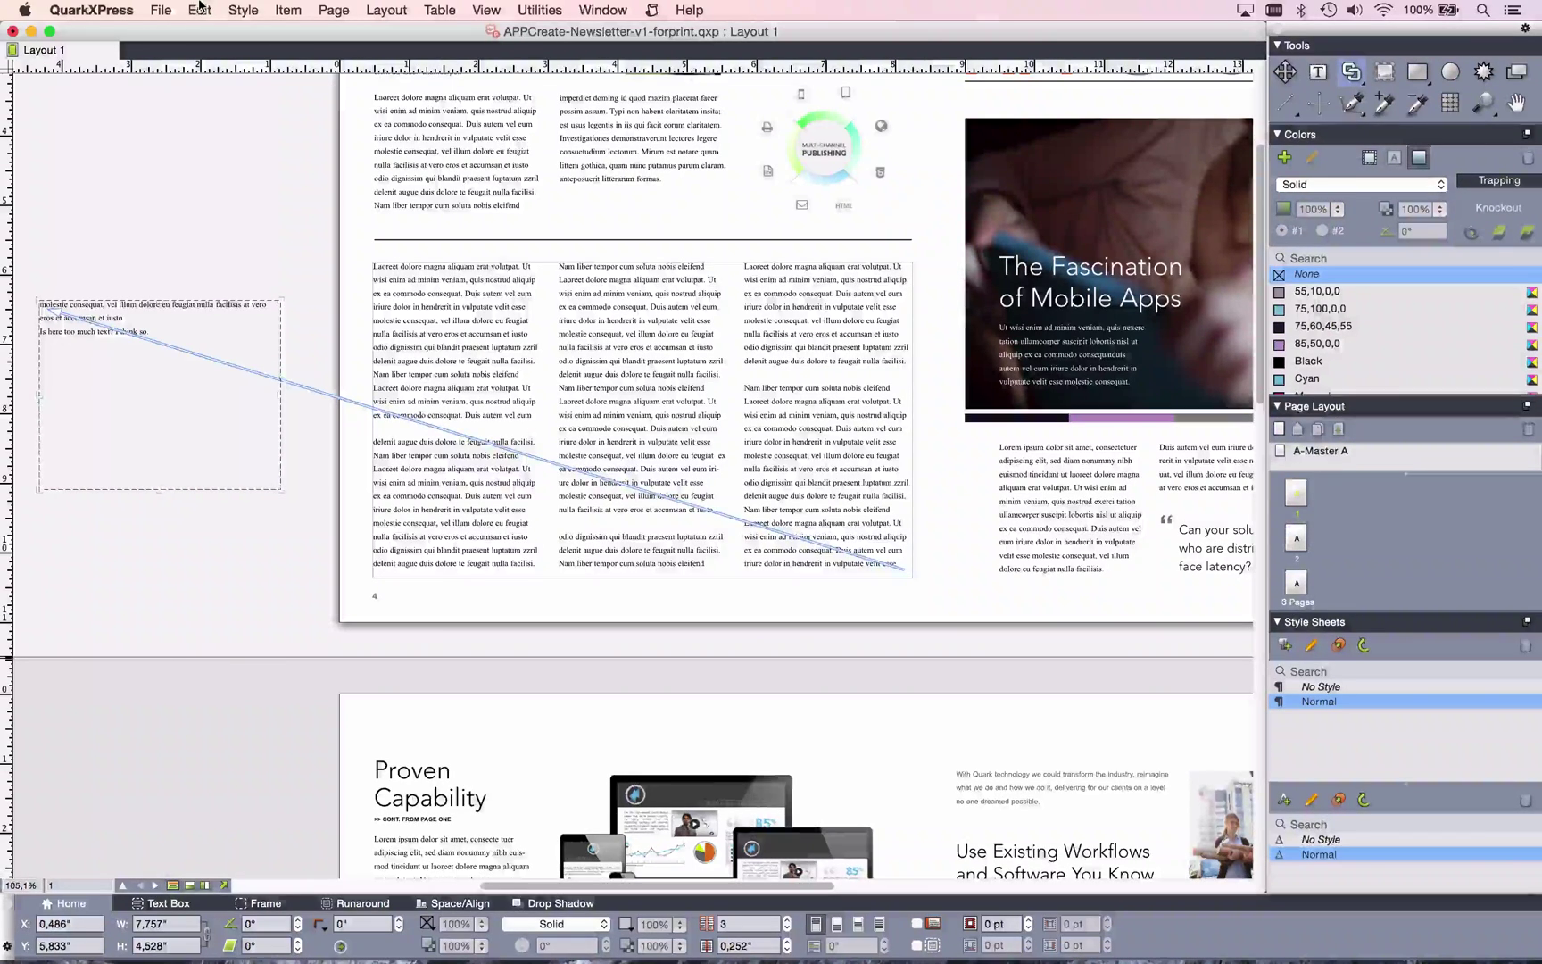
key("super+x")
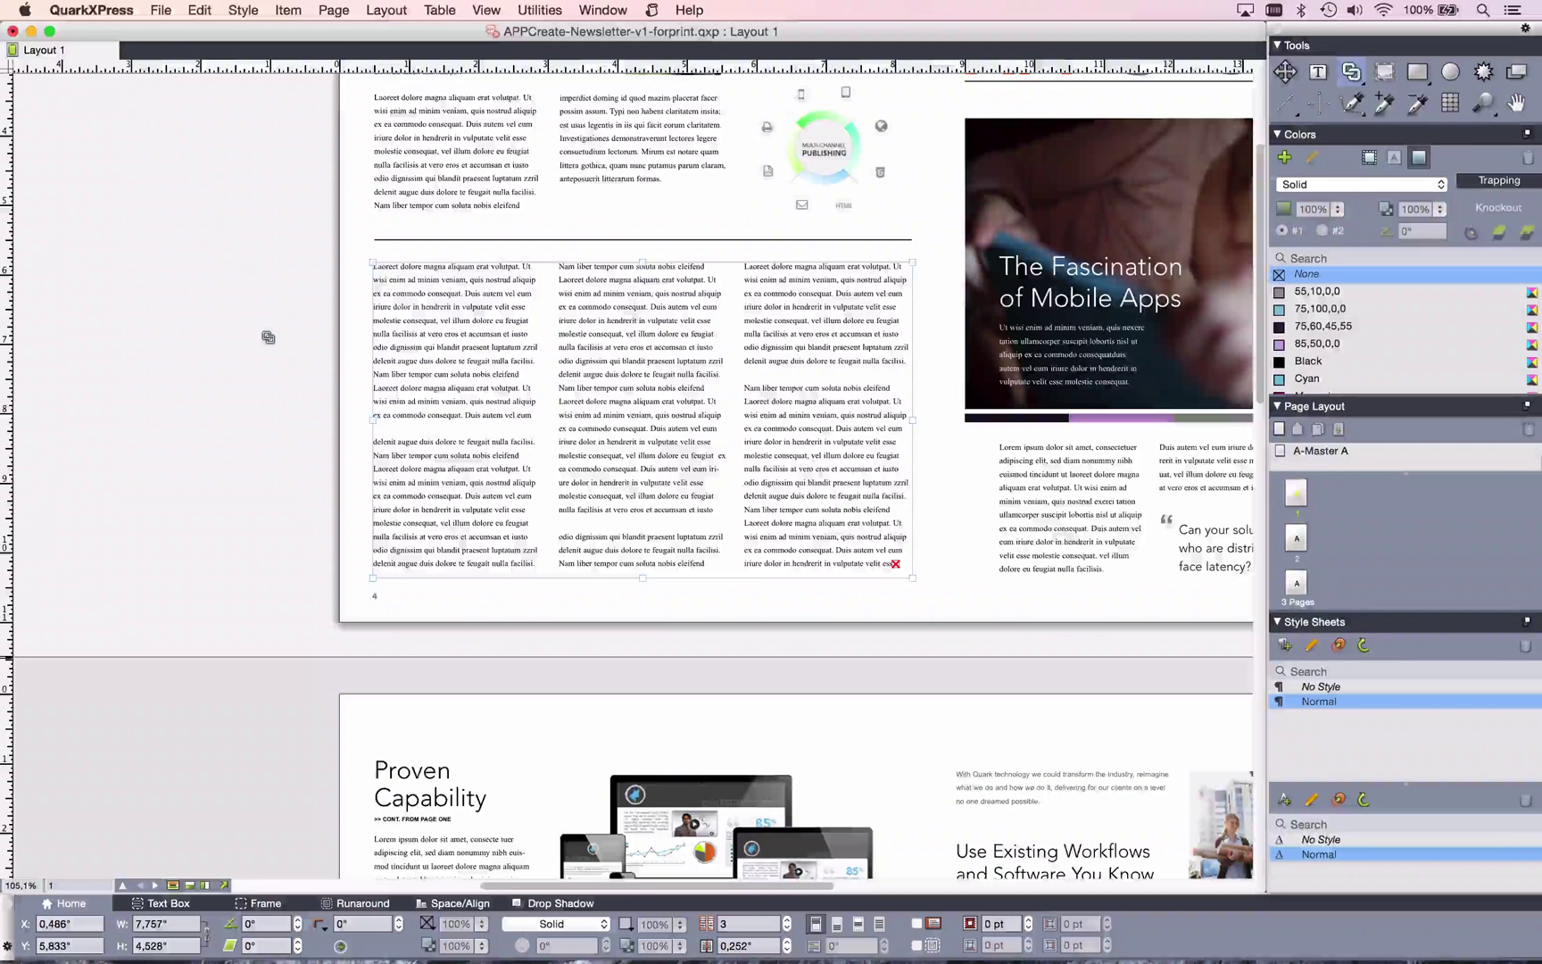
Open the three-column body text in the Story Editor and delete the passage from "lputate velit esse" through "et iusto".
left_click(1317, 71)
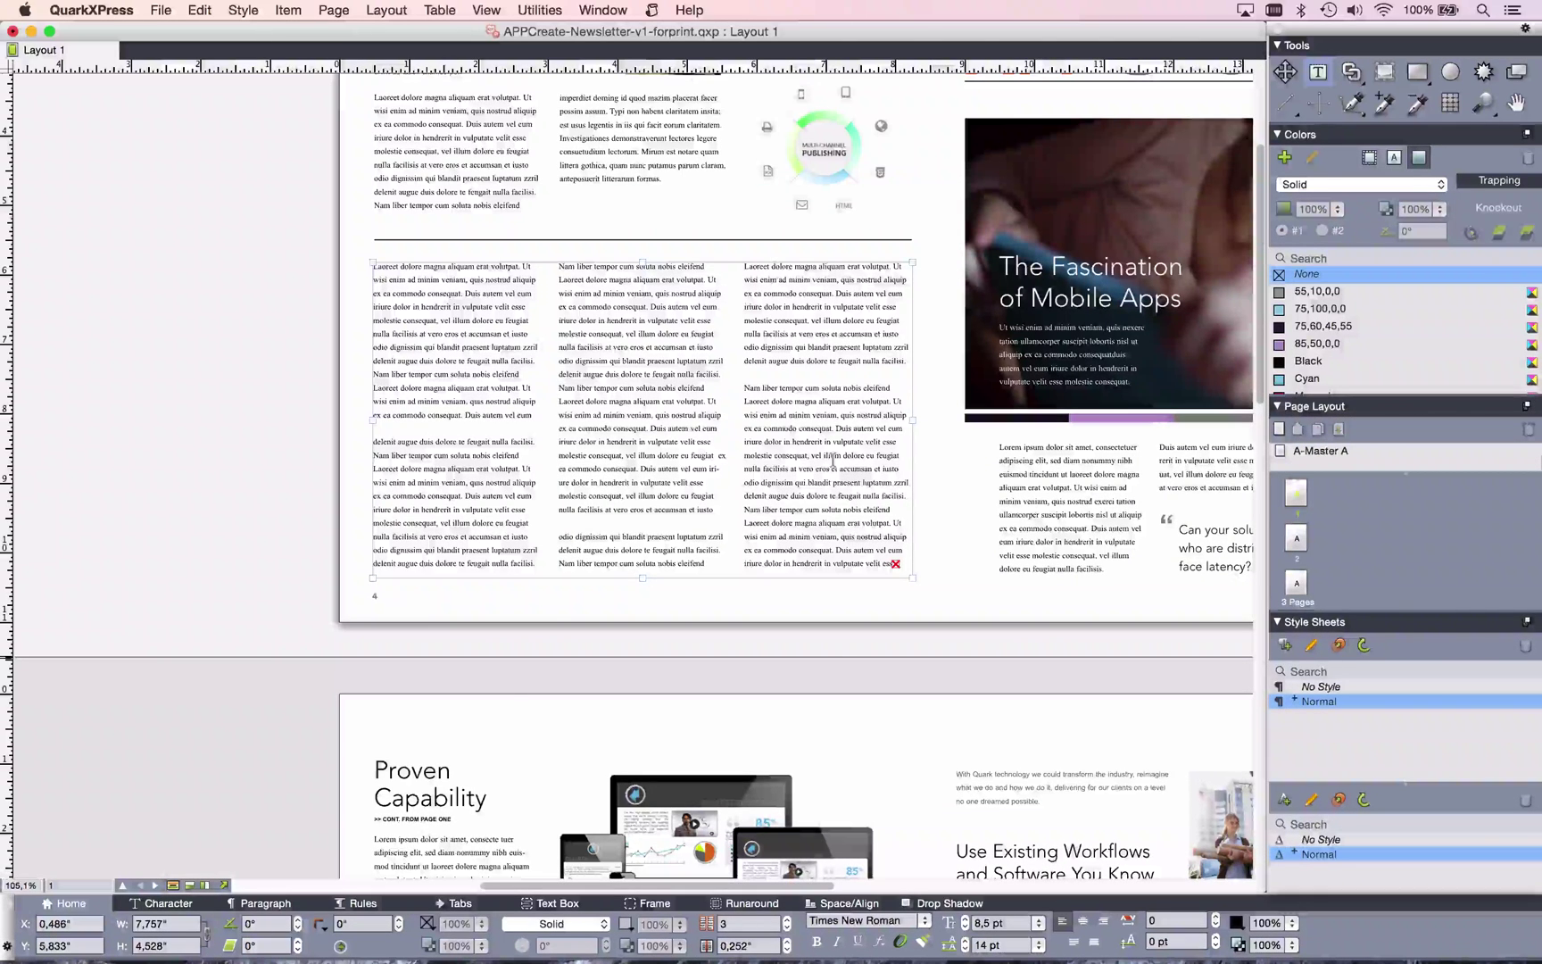
key("super+8")
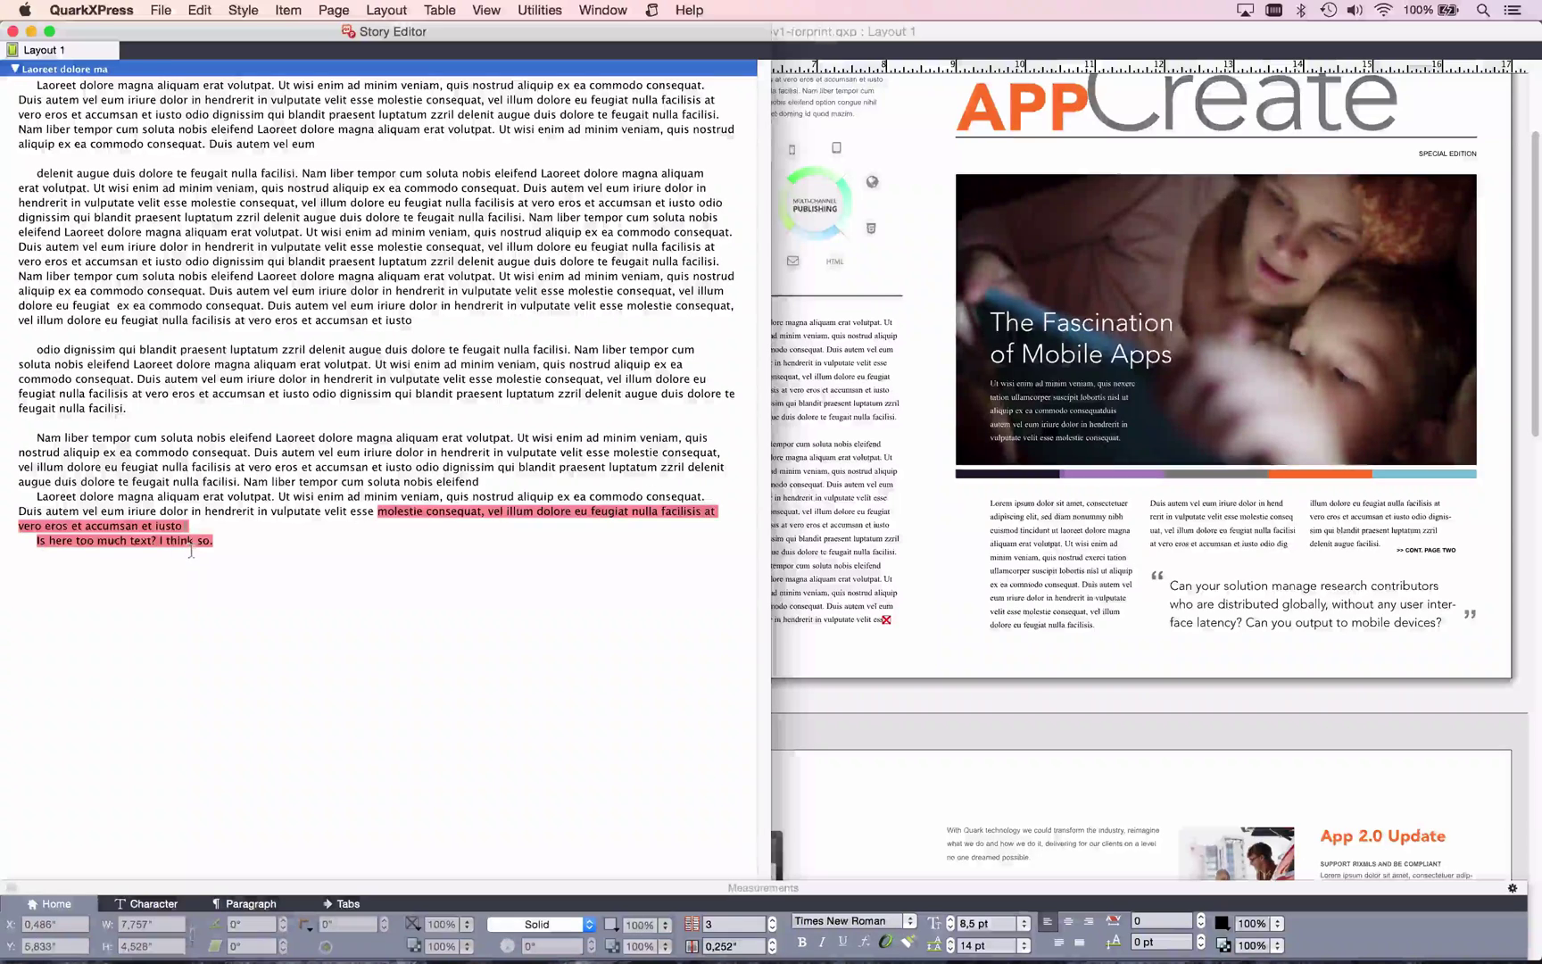
left_click_drag(374, 510, 279, 511)
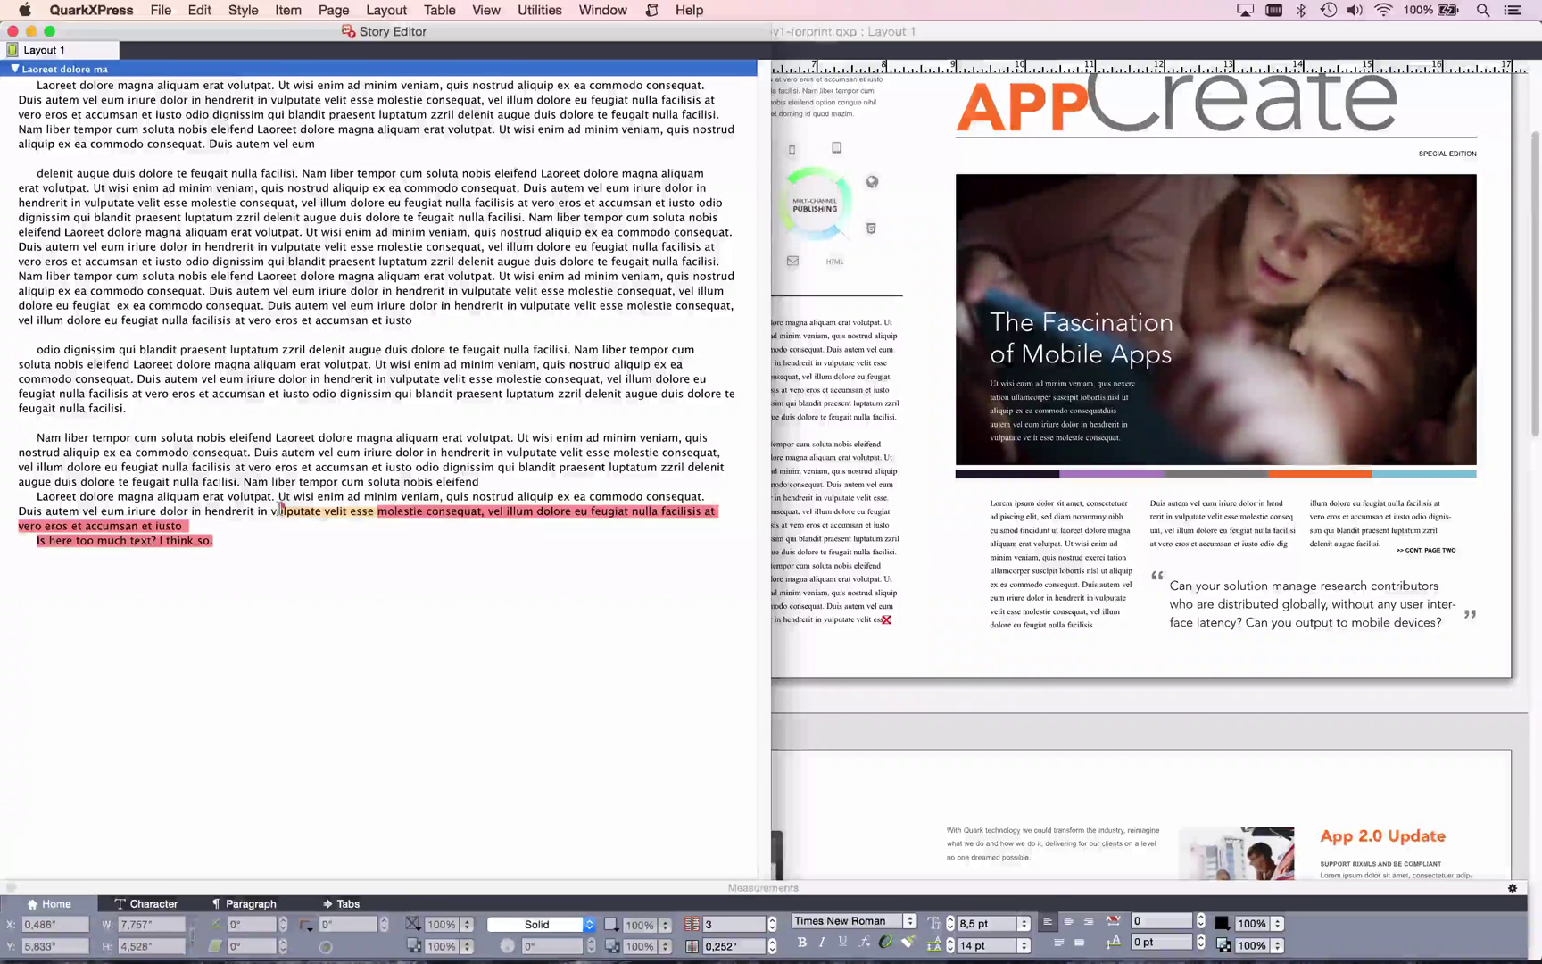
key("BackSpace")
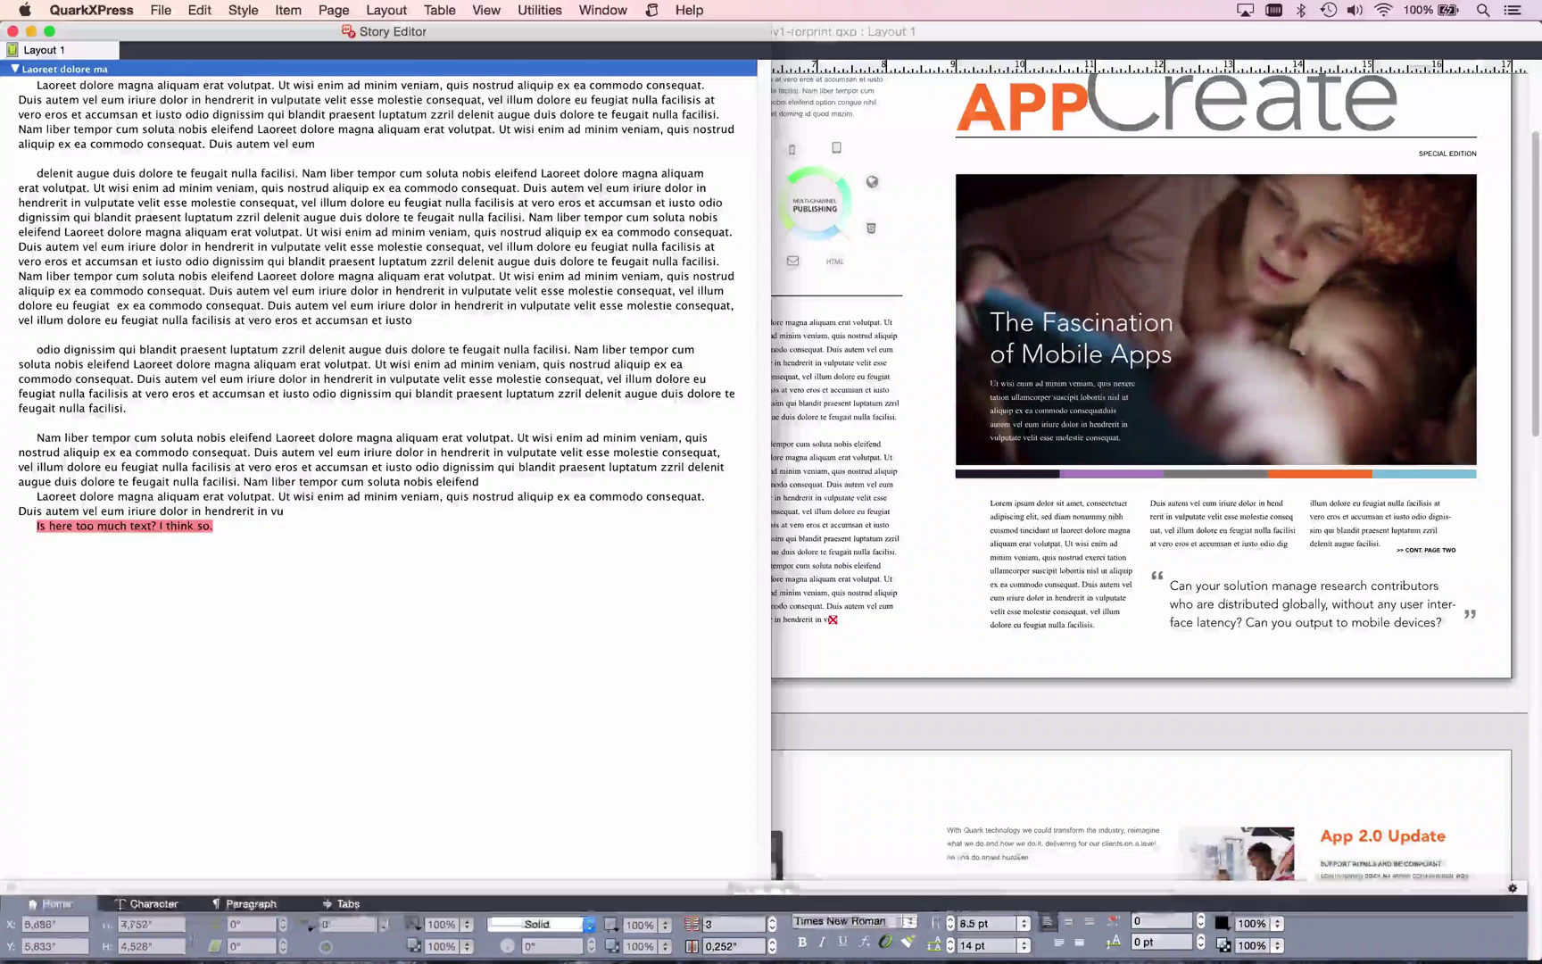
Join the final line "Is here too much text? I think so." to the end of the preceding paragraph.
key("Right")
key("Right")
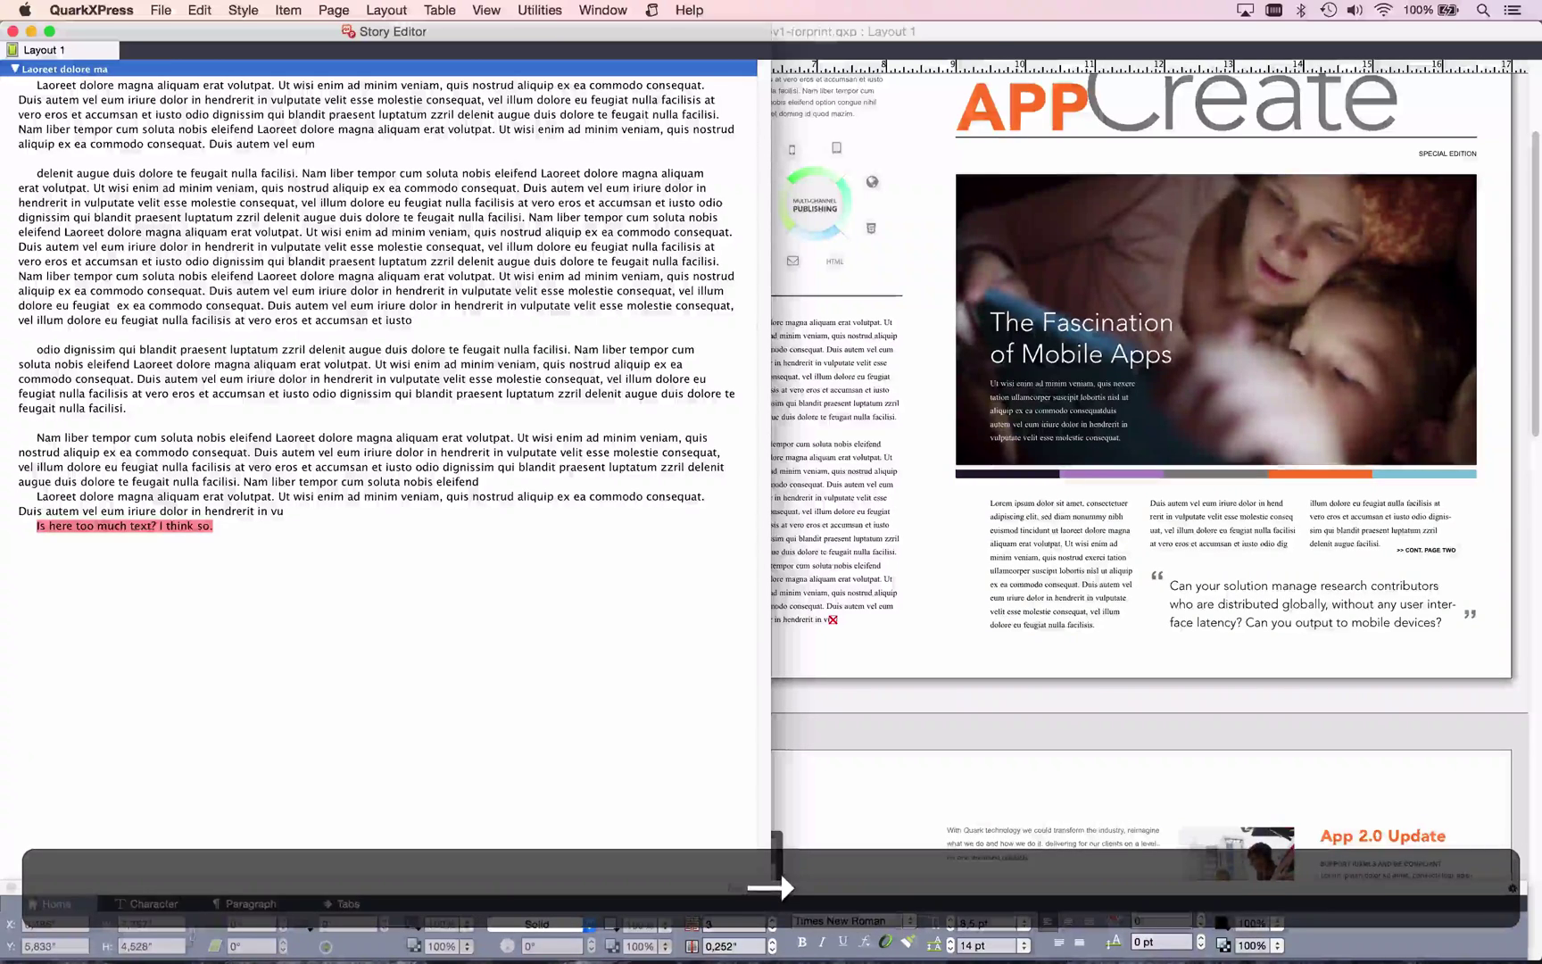
key("BackSpace")
key("BackSpace")
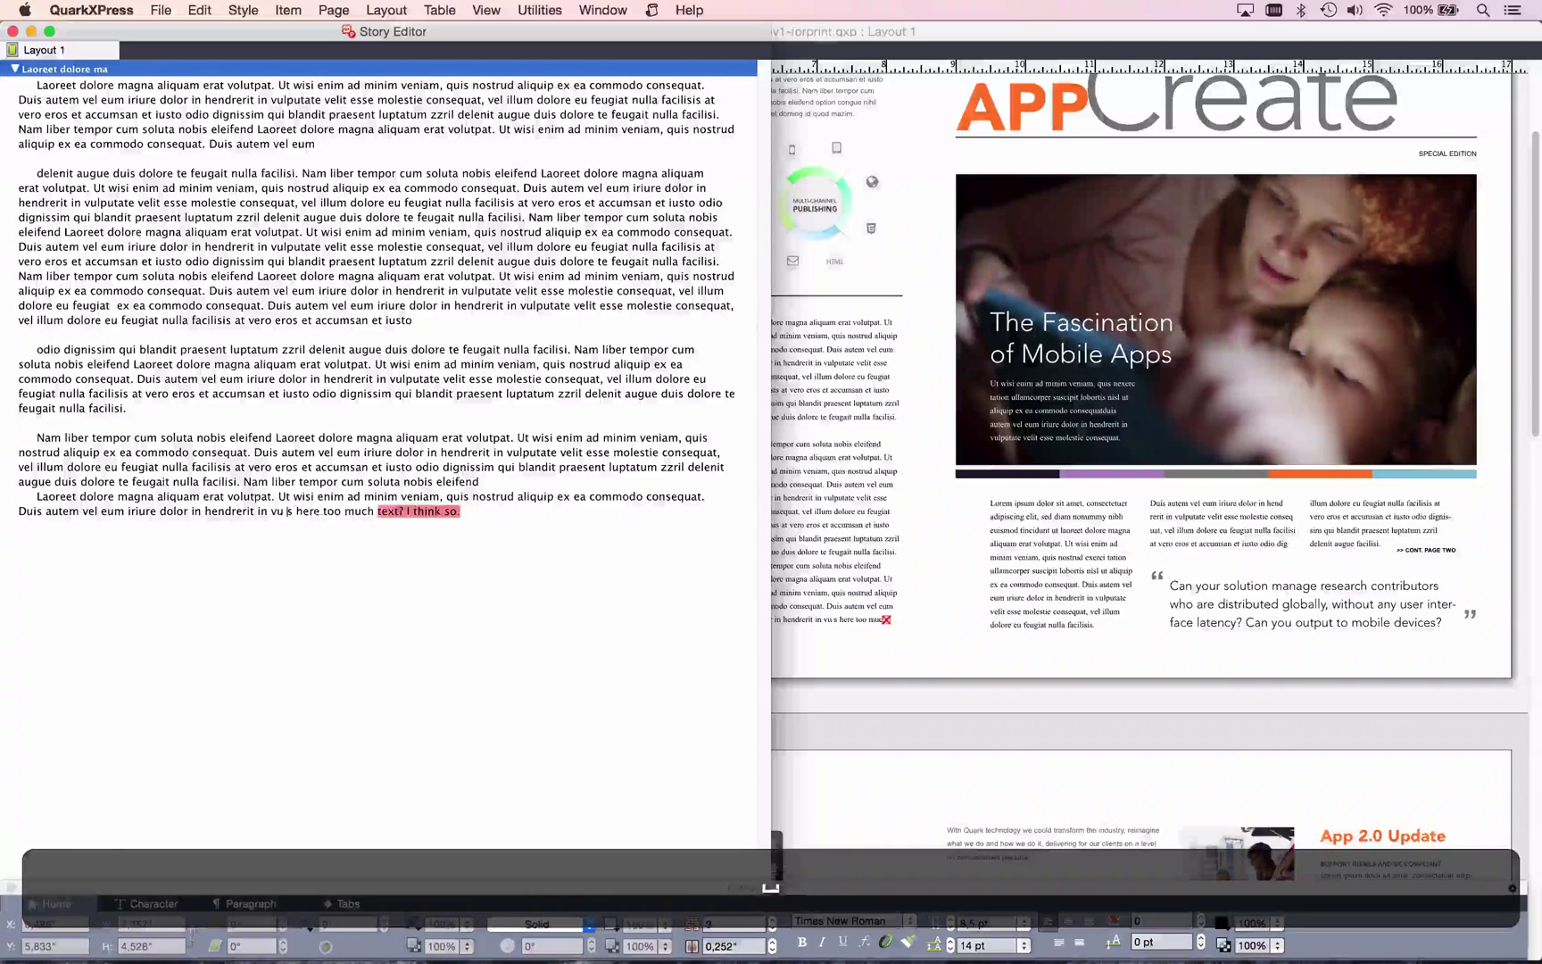
type("I")
Shorten "erat volutpat." to "er." in the first sentence of the story's last paragraph.
left_click_drag(271, 494, 220, 494)
key("BackSpace")
key("BackSpace")
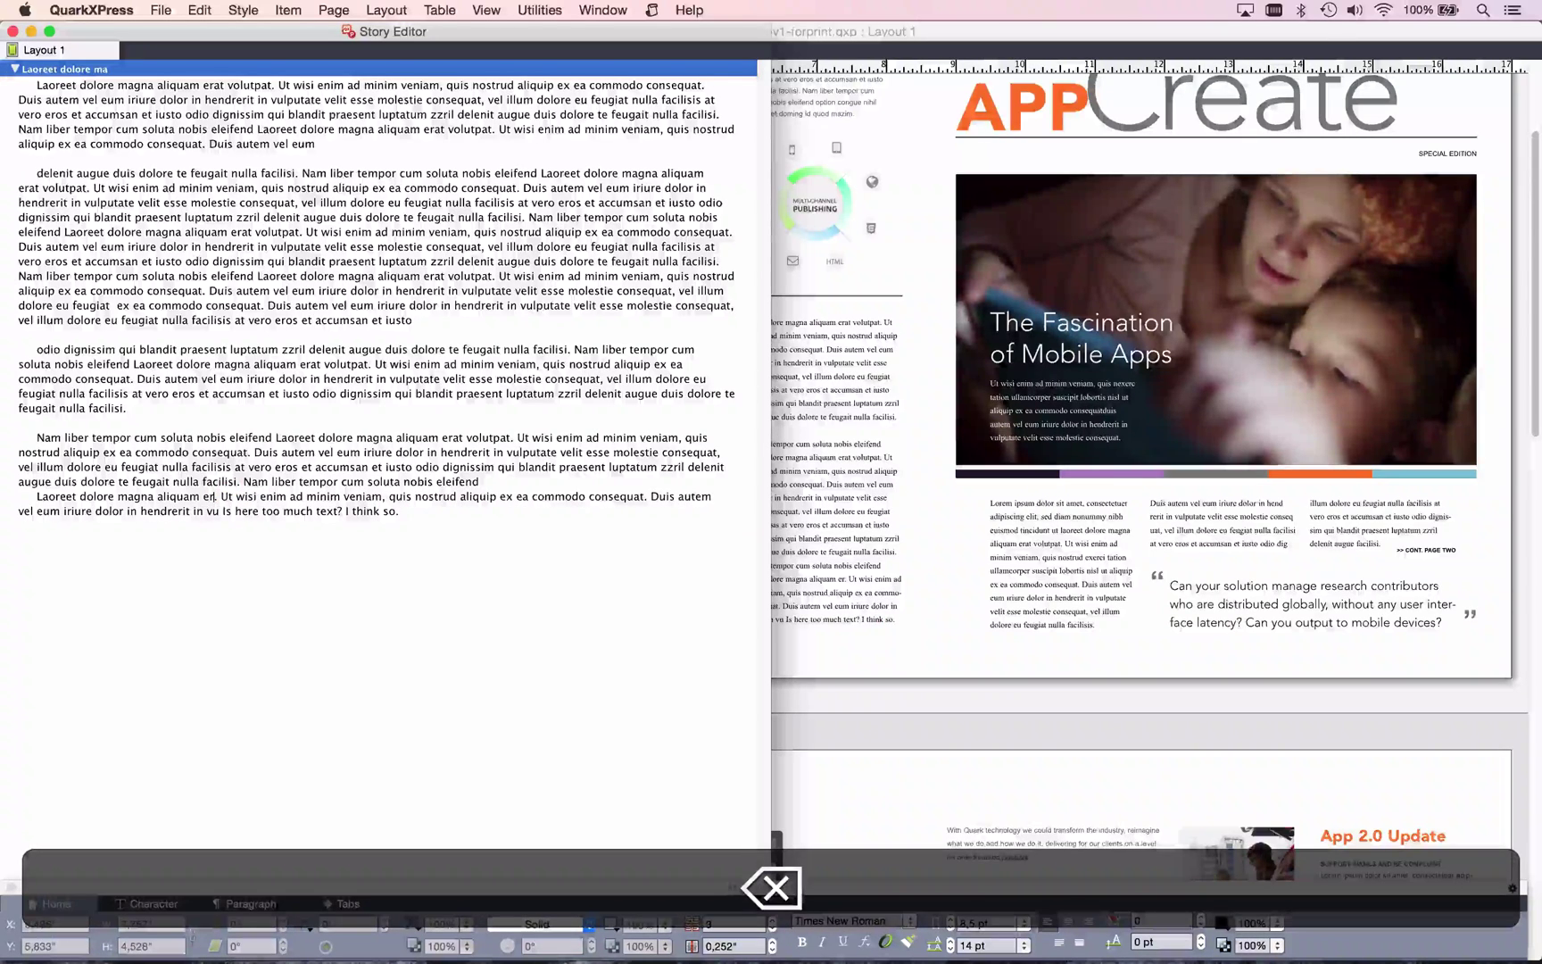
type(".")
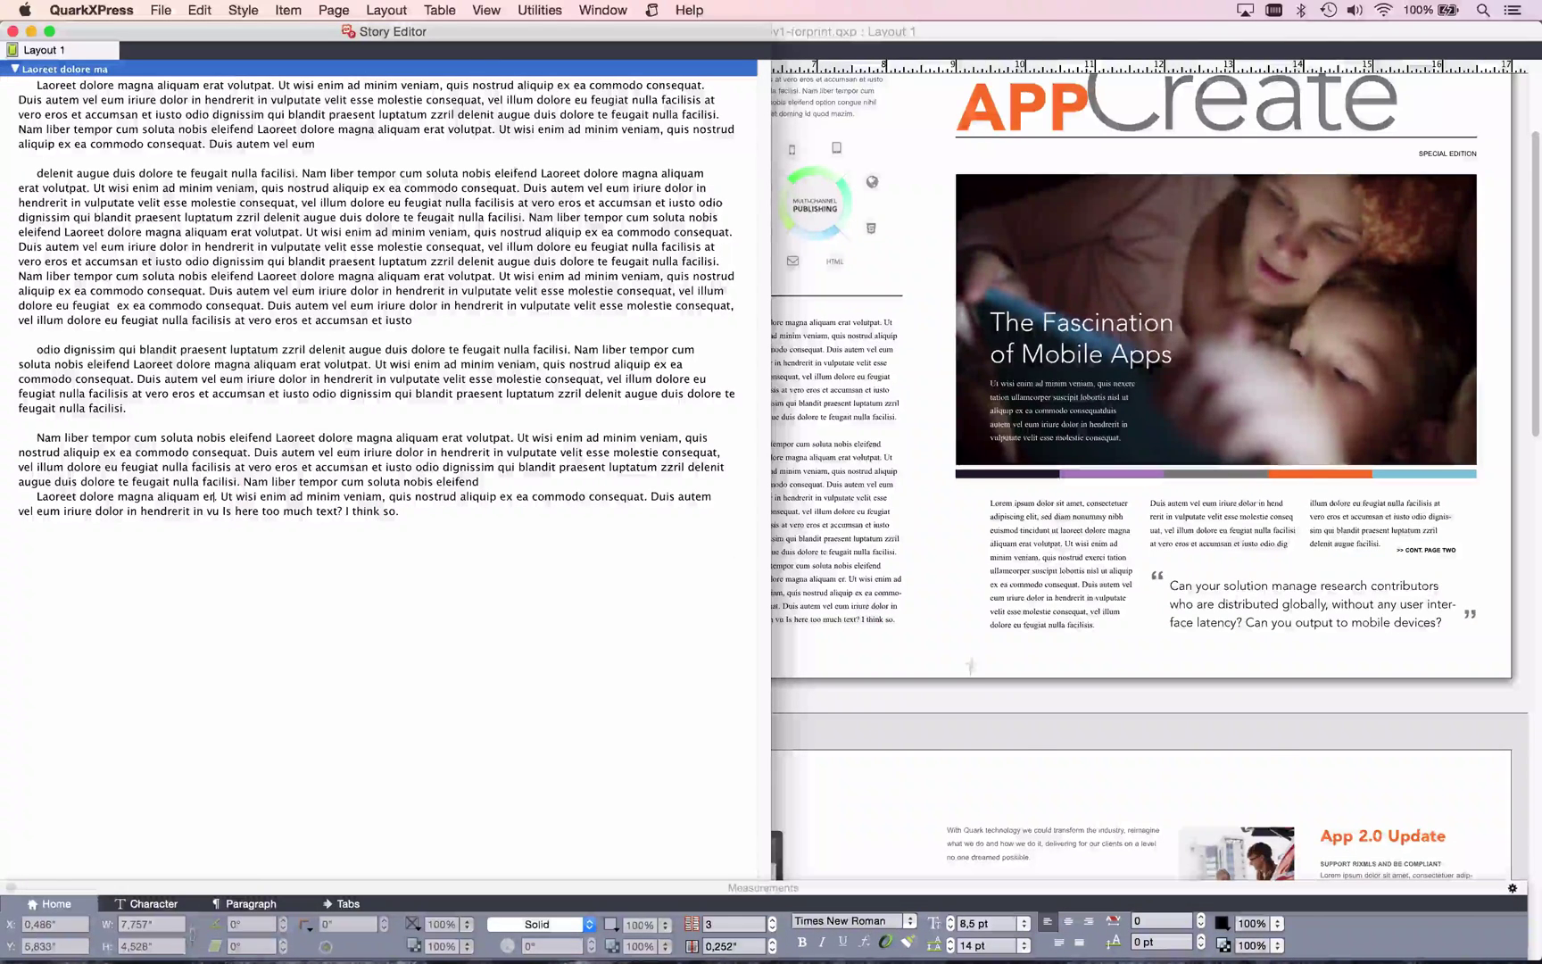
Insert the trial text "sfsfs" into "minim" in the last paragraph, delete it back to "min", and close the Story Editor.
left_click_drag(769, 826, 646, 812)
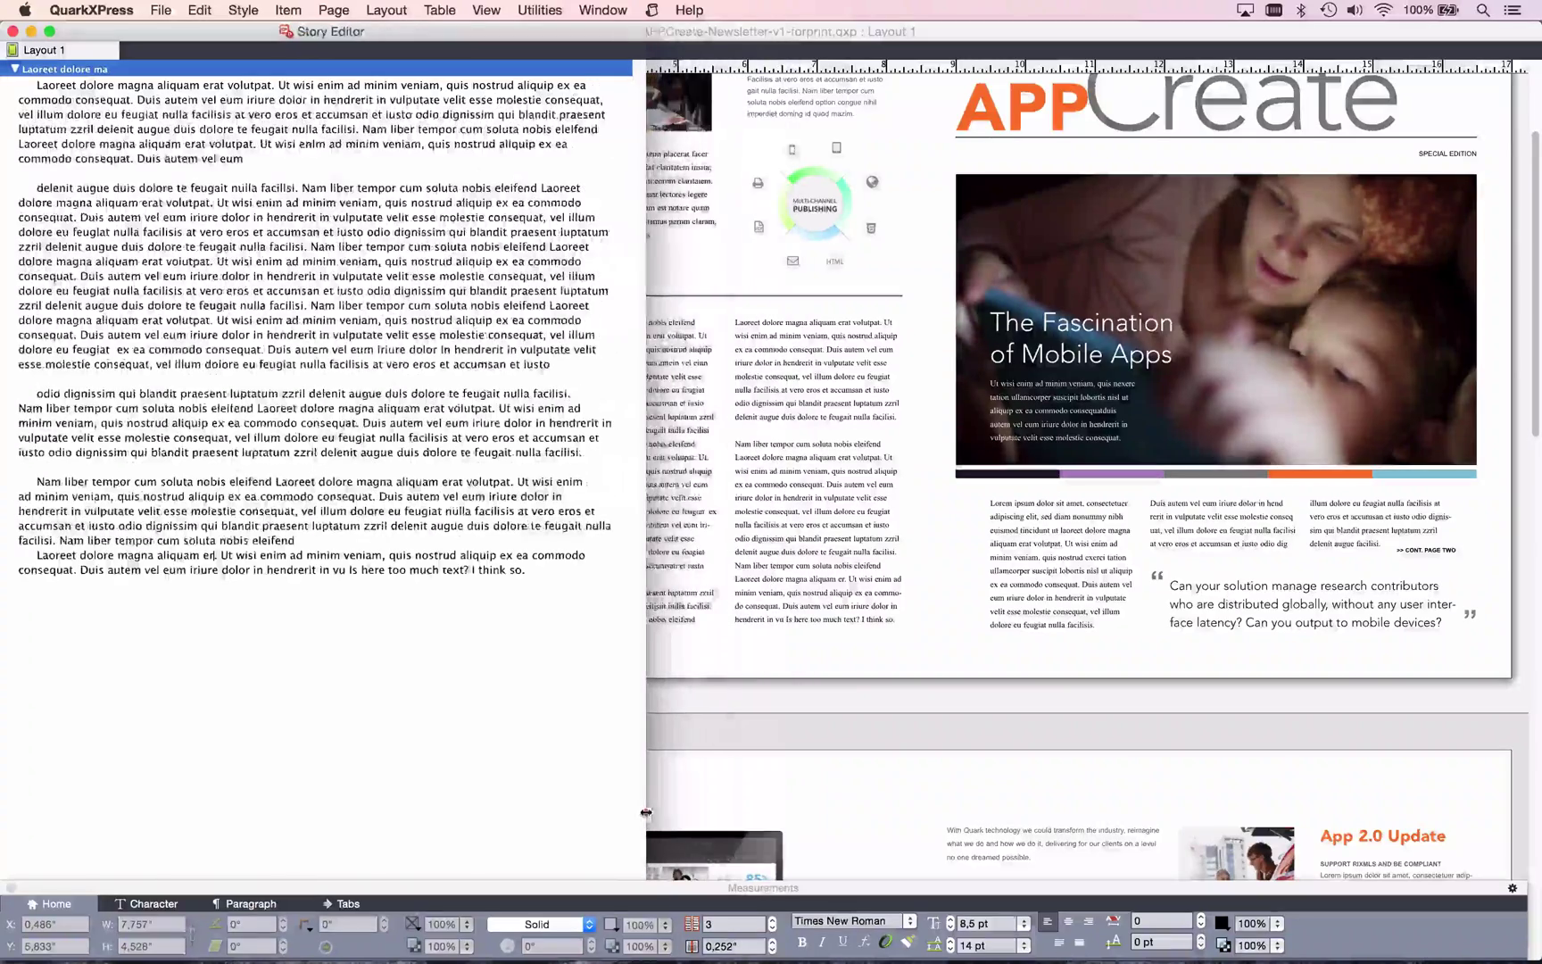
left_click(332, 558)
type("sfsfs")
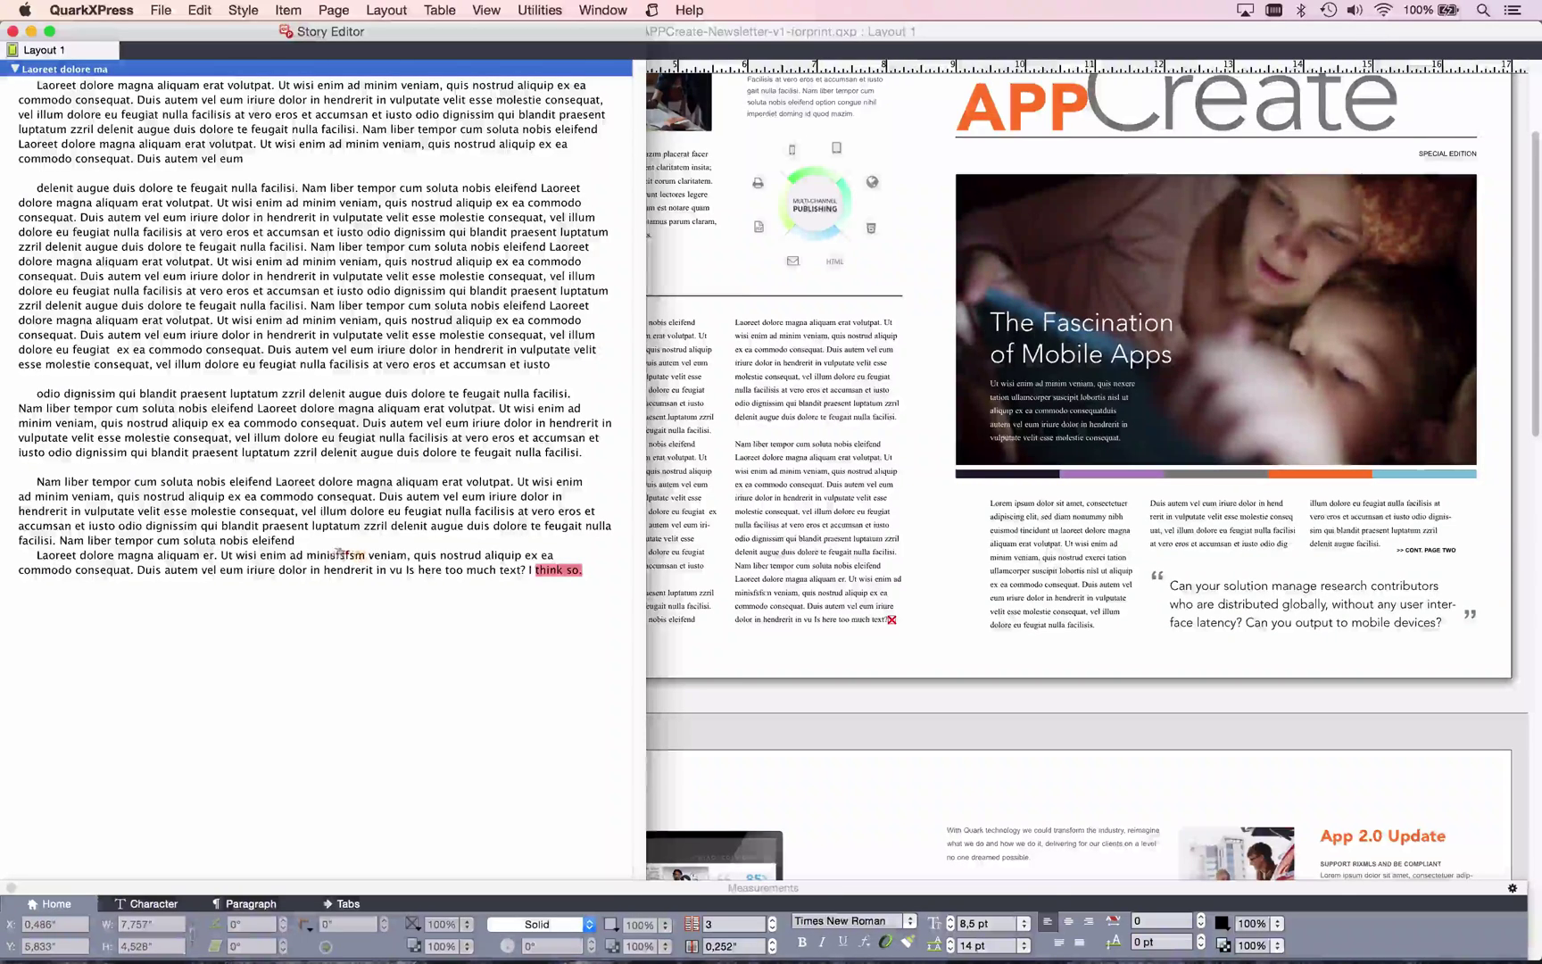
key("BackSpace")
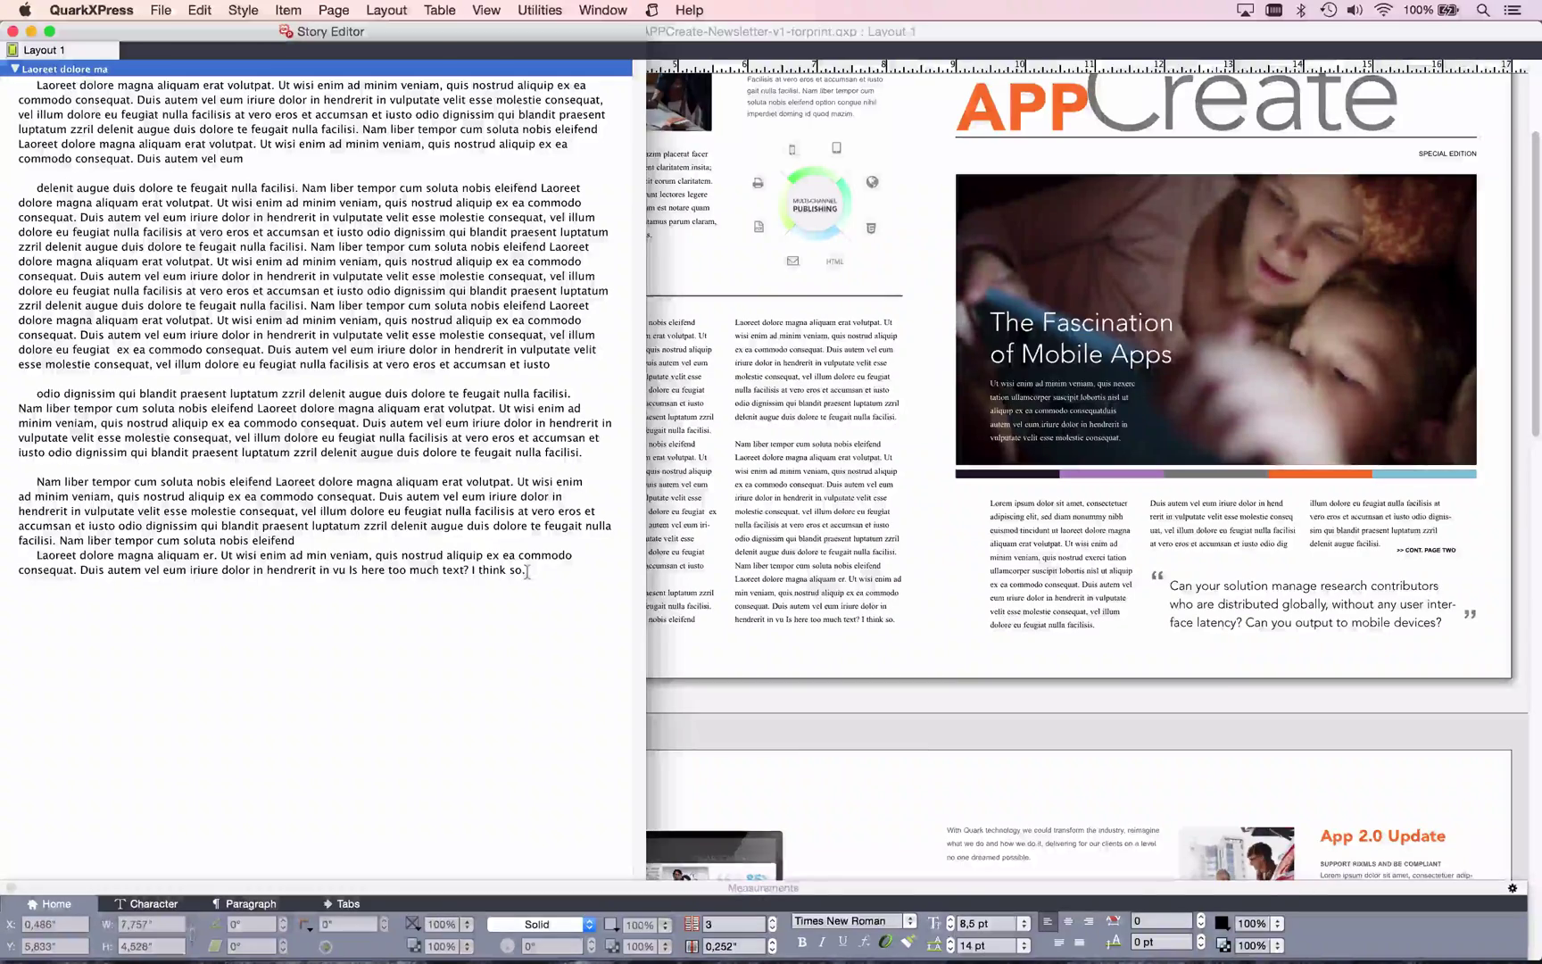
key("super+8")
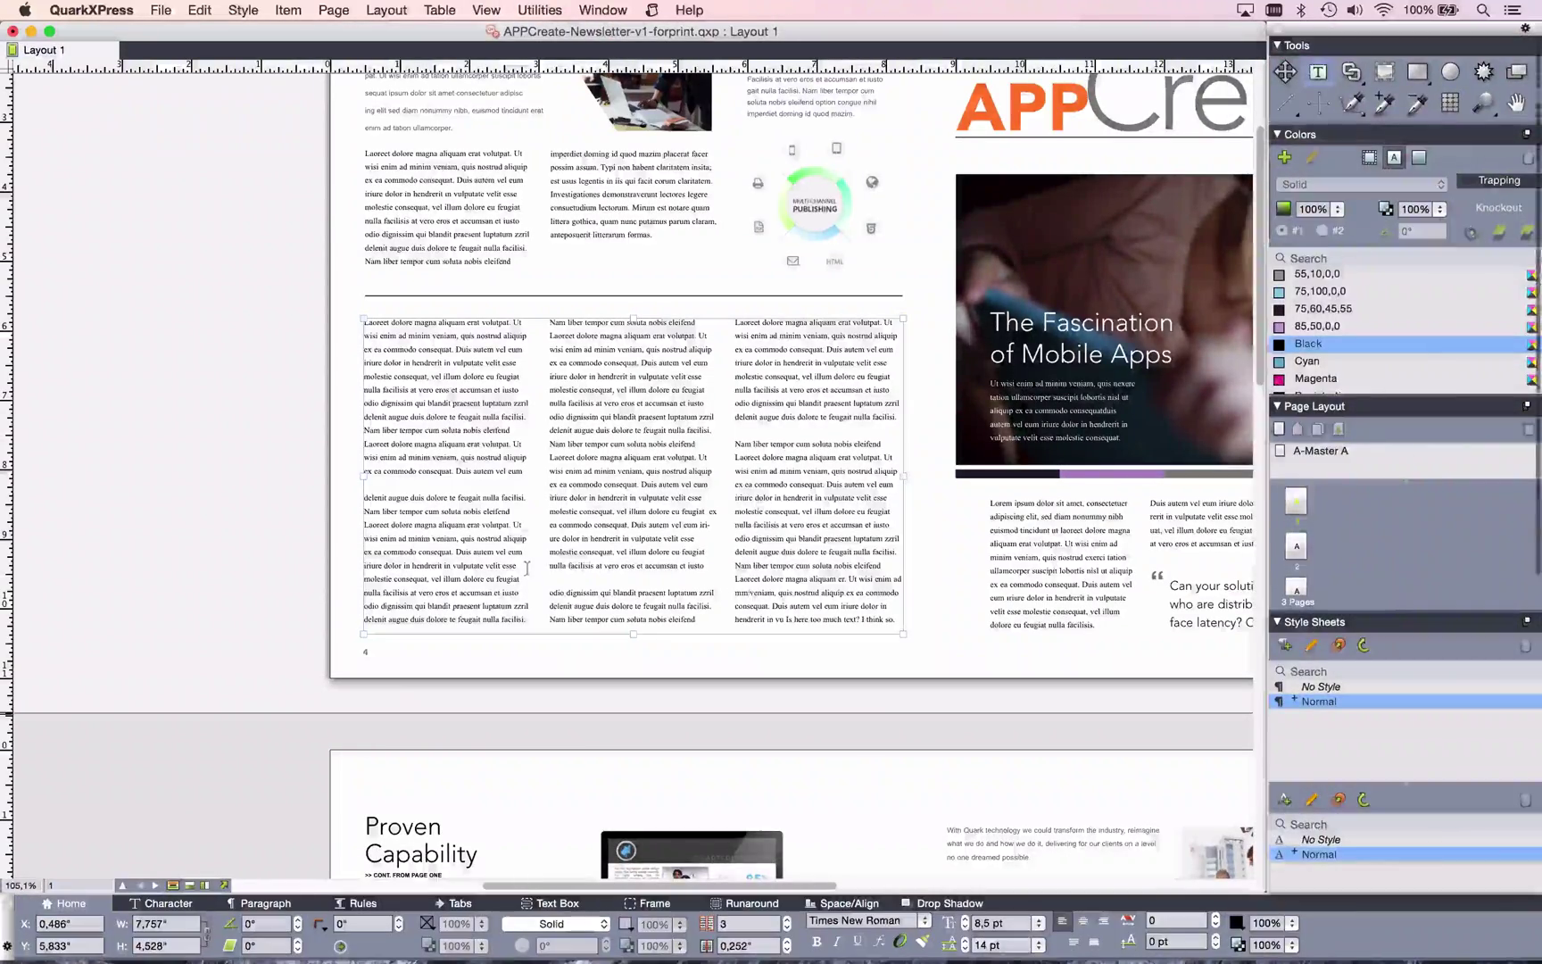
left_click(536, 9)
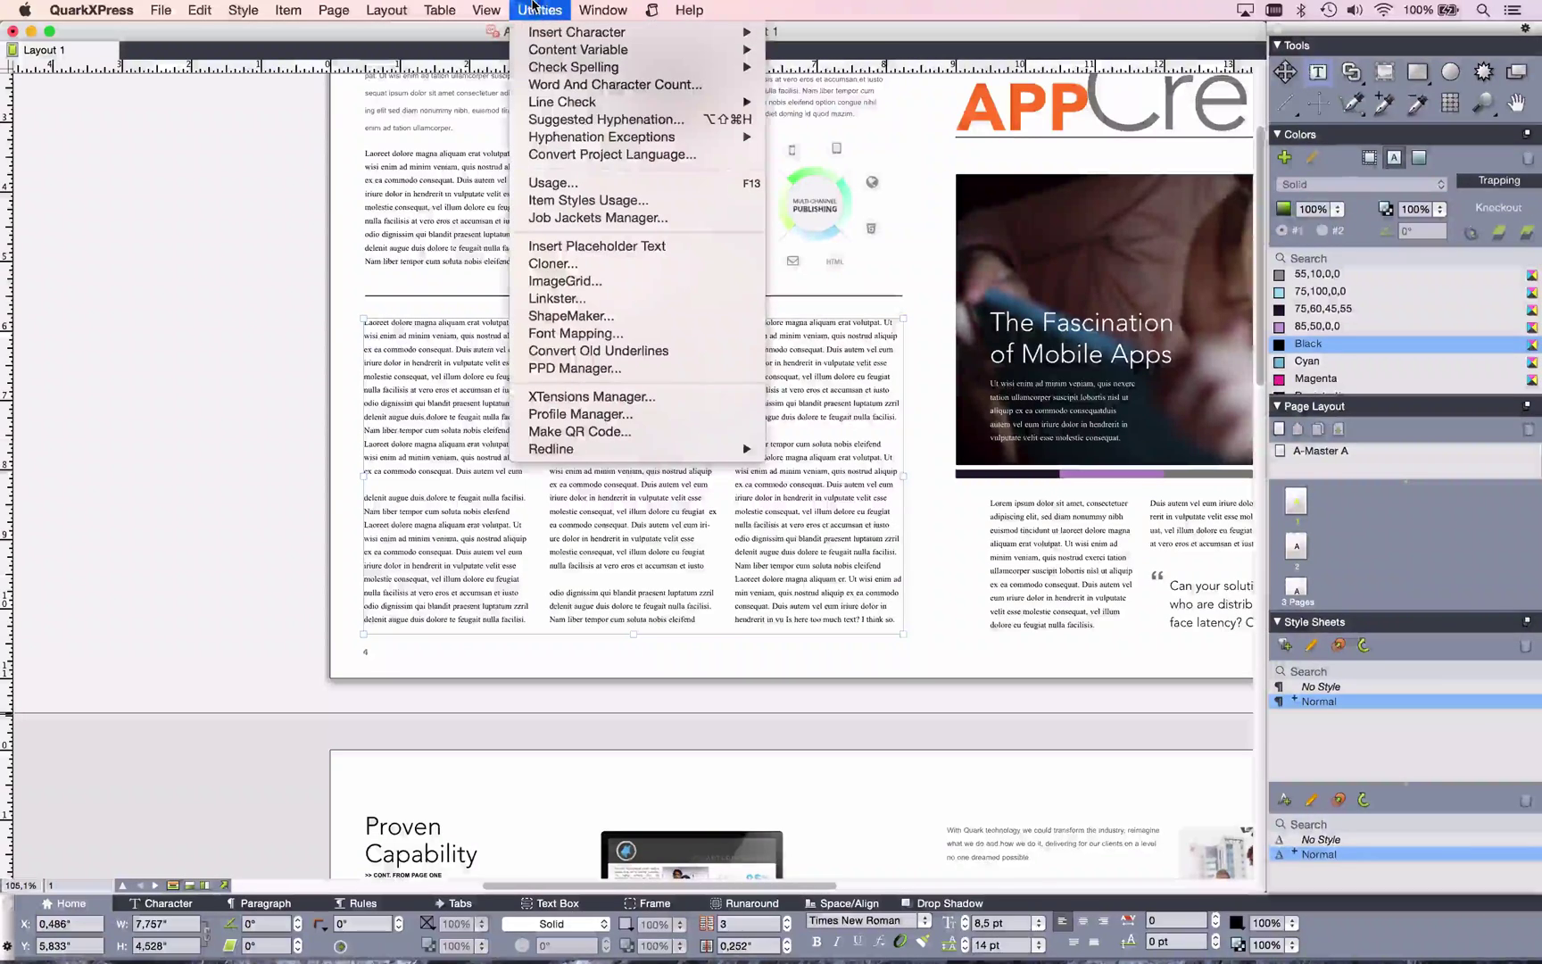
mouse_move(486, 10)
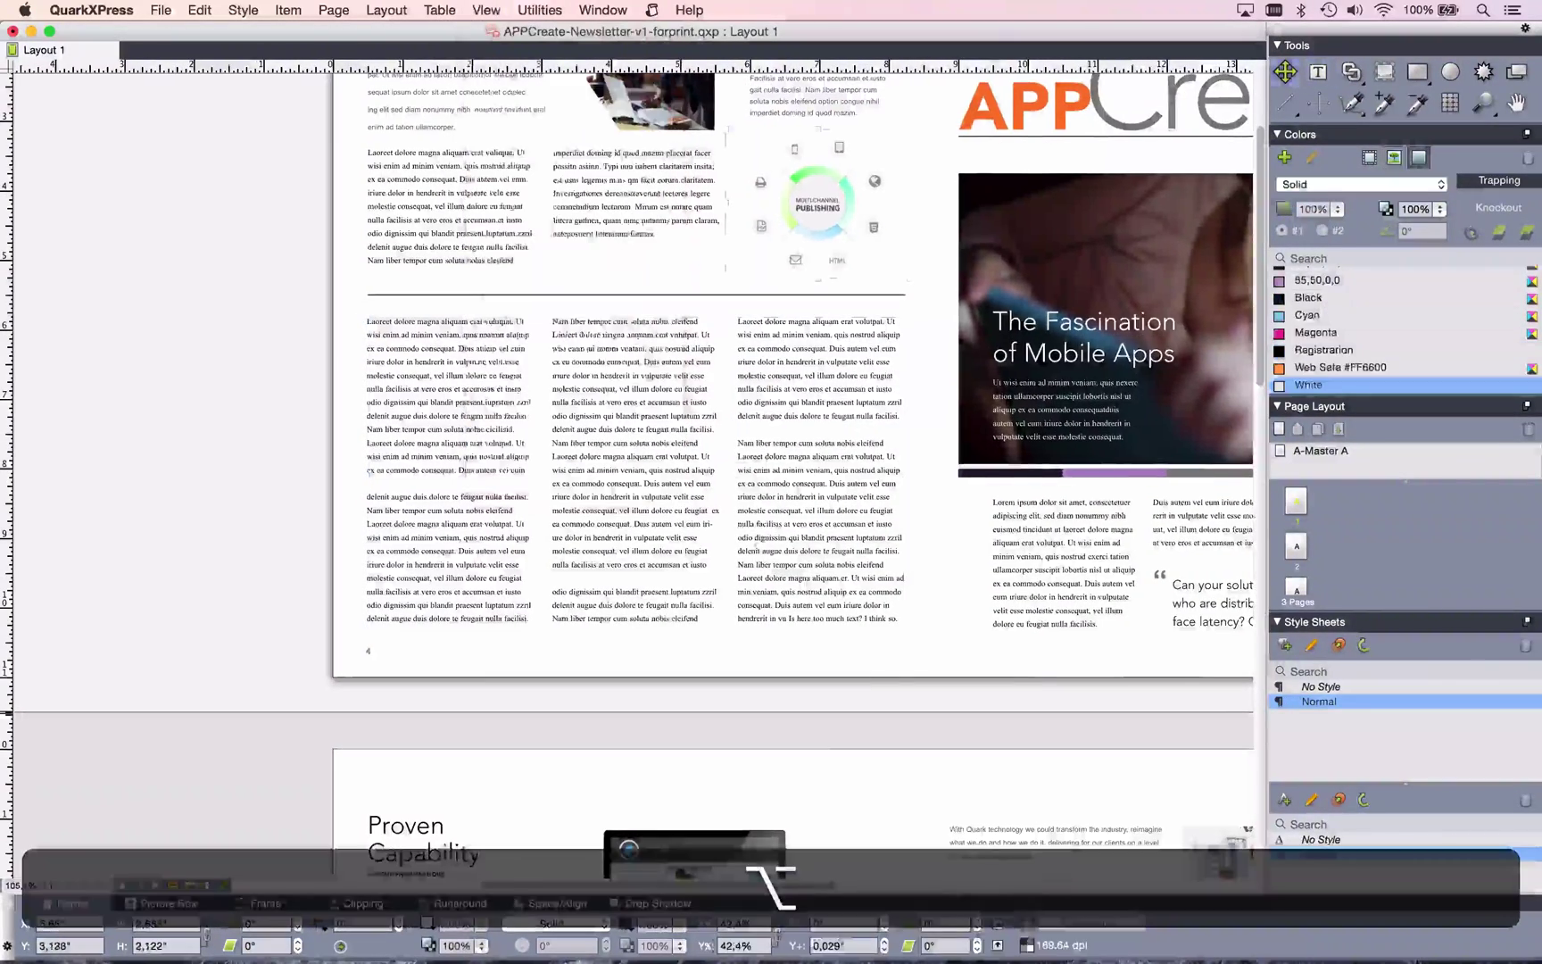
Duplicate the photo beside the Customer Loyalty heading, move the copy onto the pasteboard, and undo the move.
left_click_drag(730, 441, 754, 585)
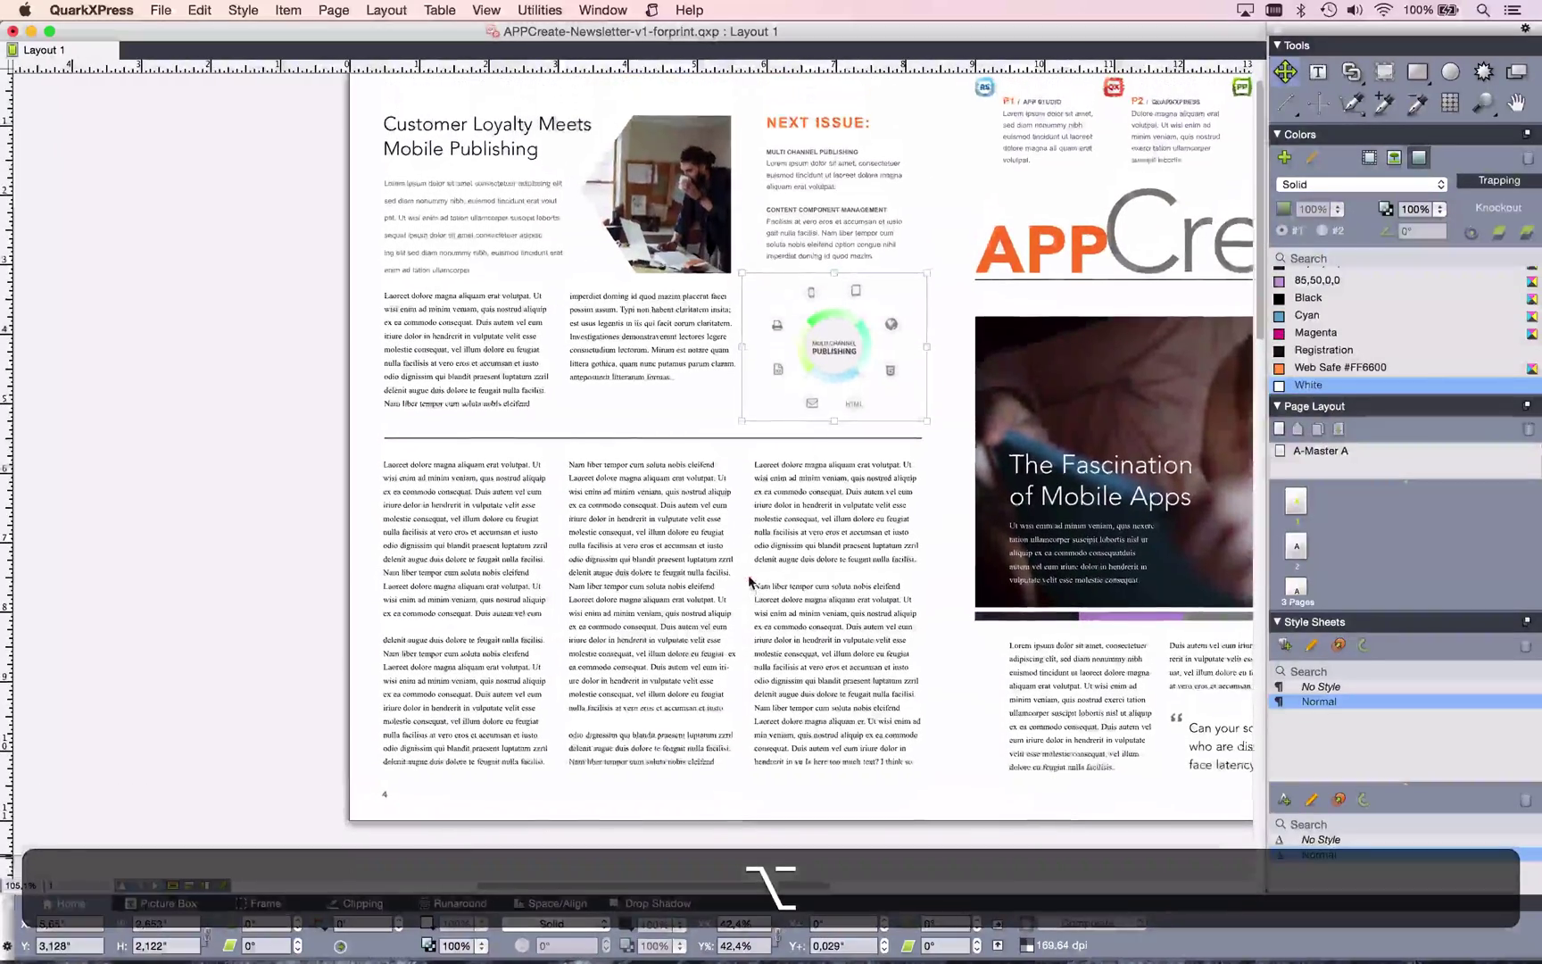
left_click(687, 196)
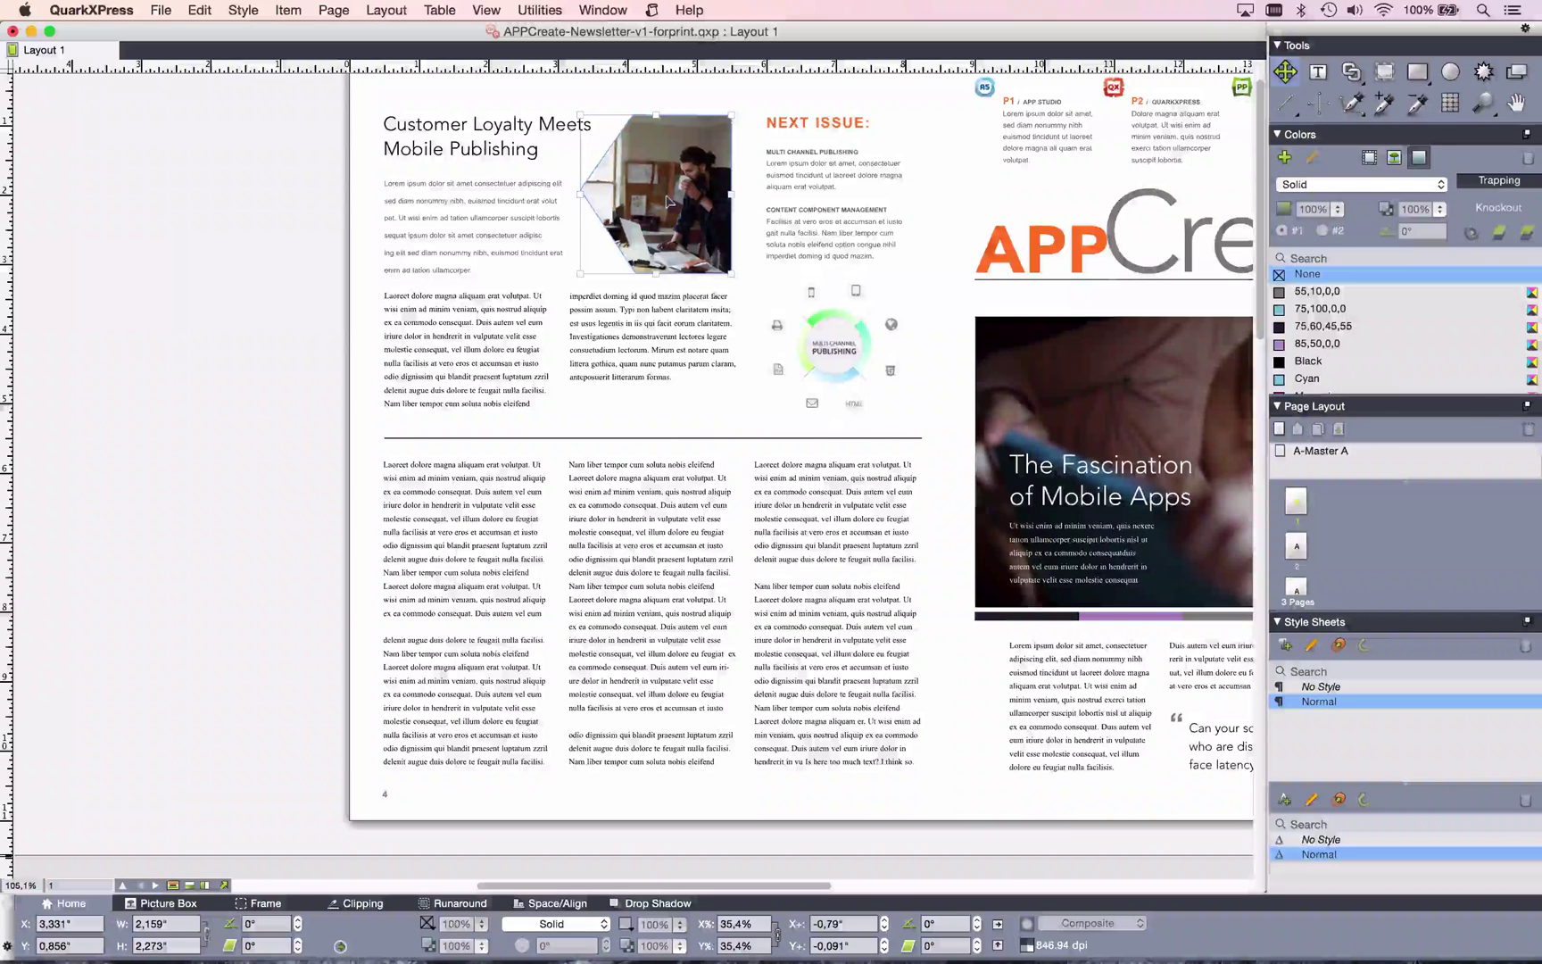
key("super+d")
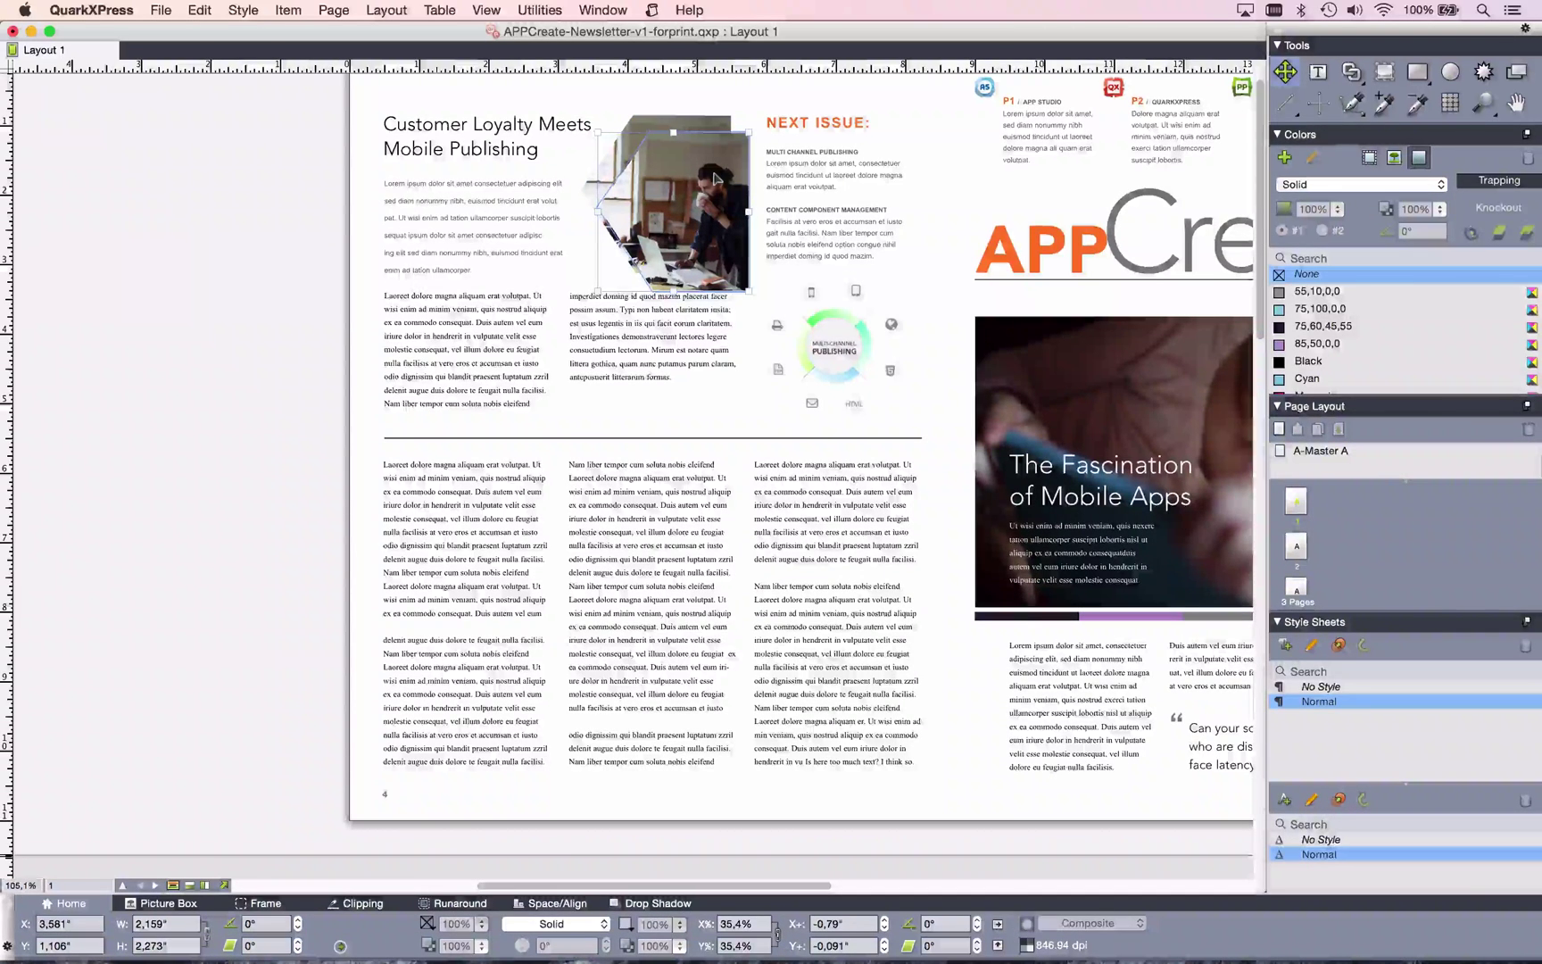
key("super")
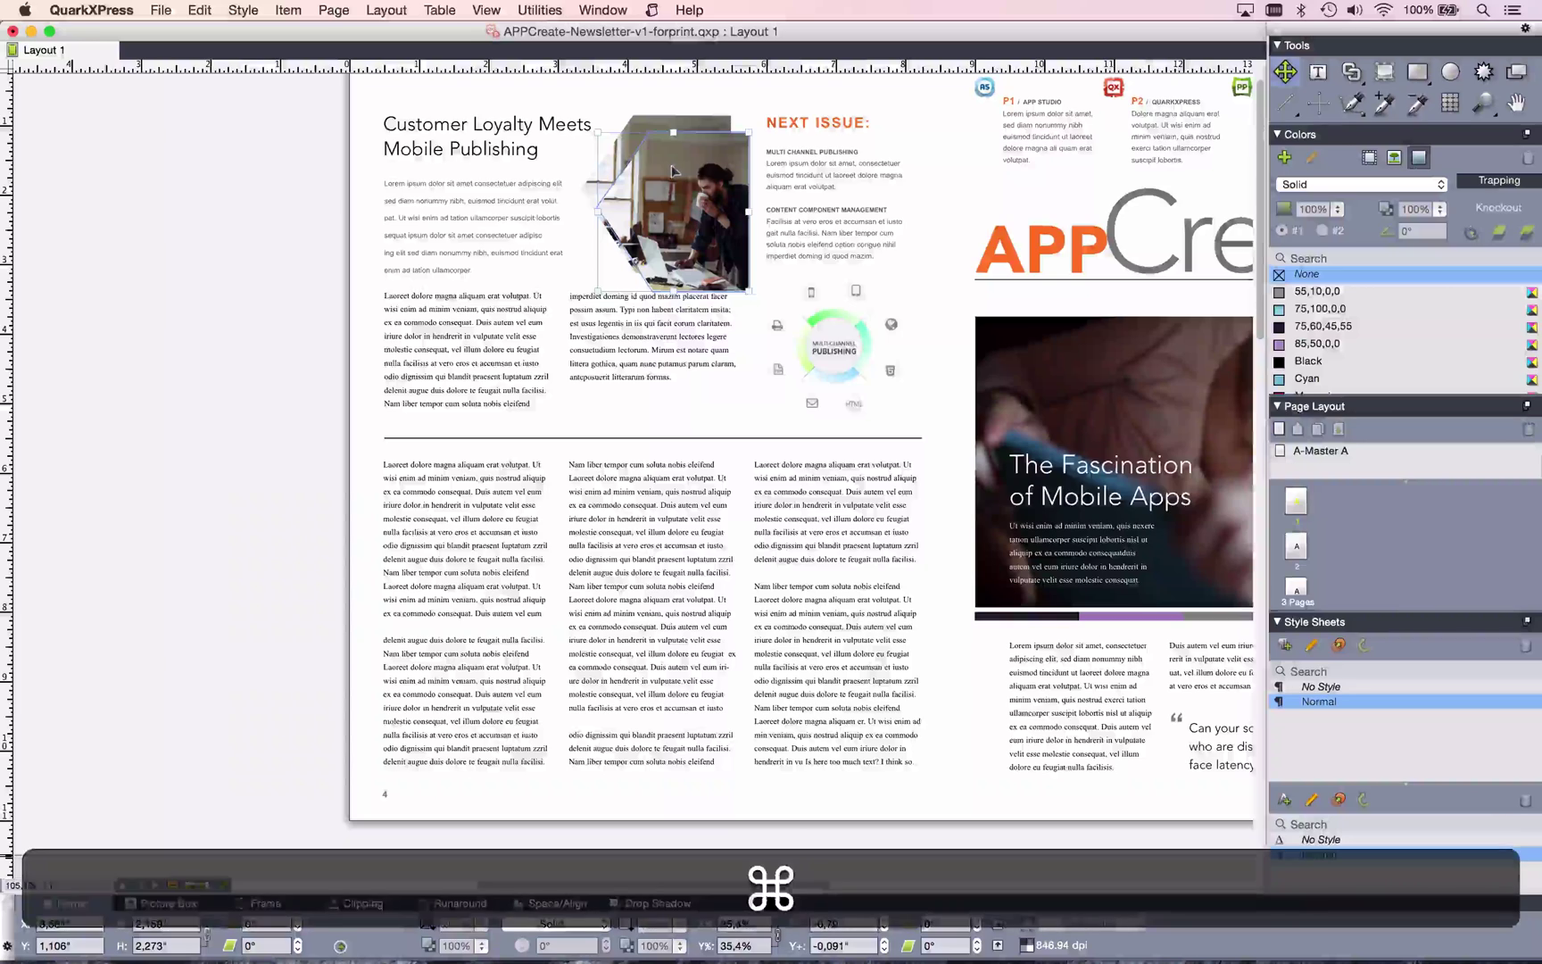
left_click_drag(673, 170, 203, 498)
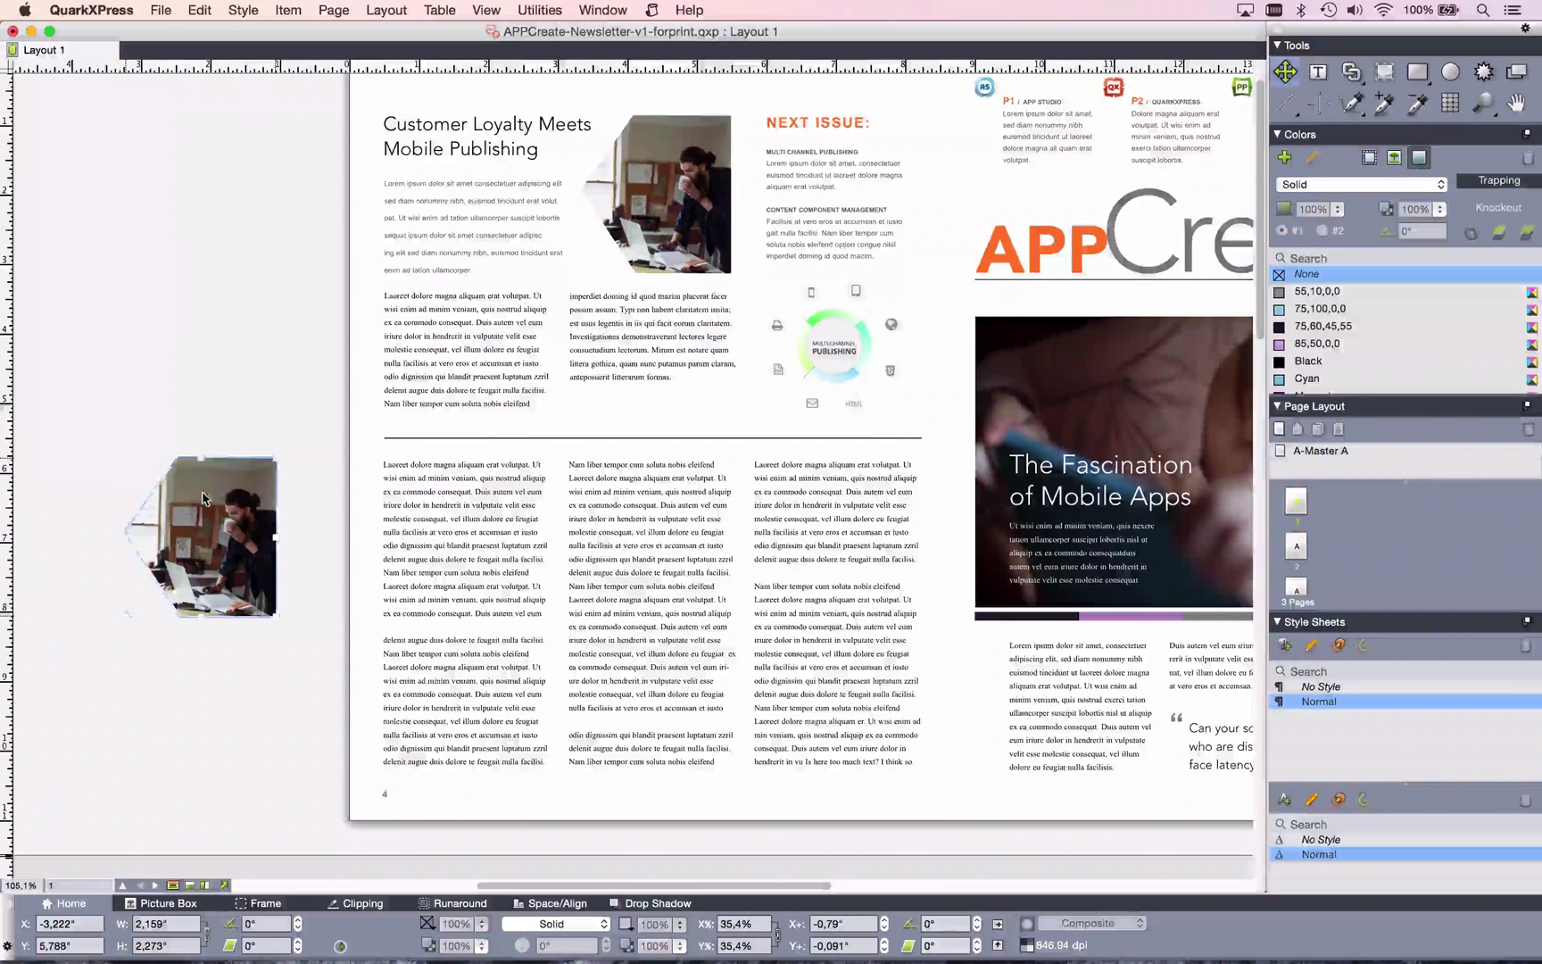
key("super+y")
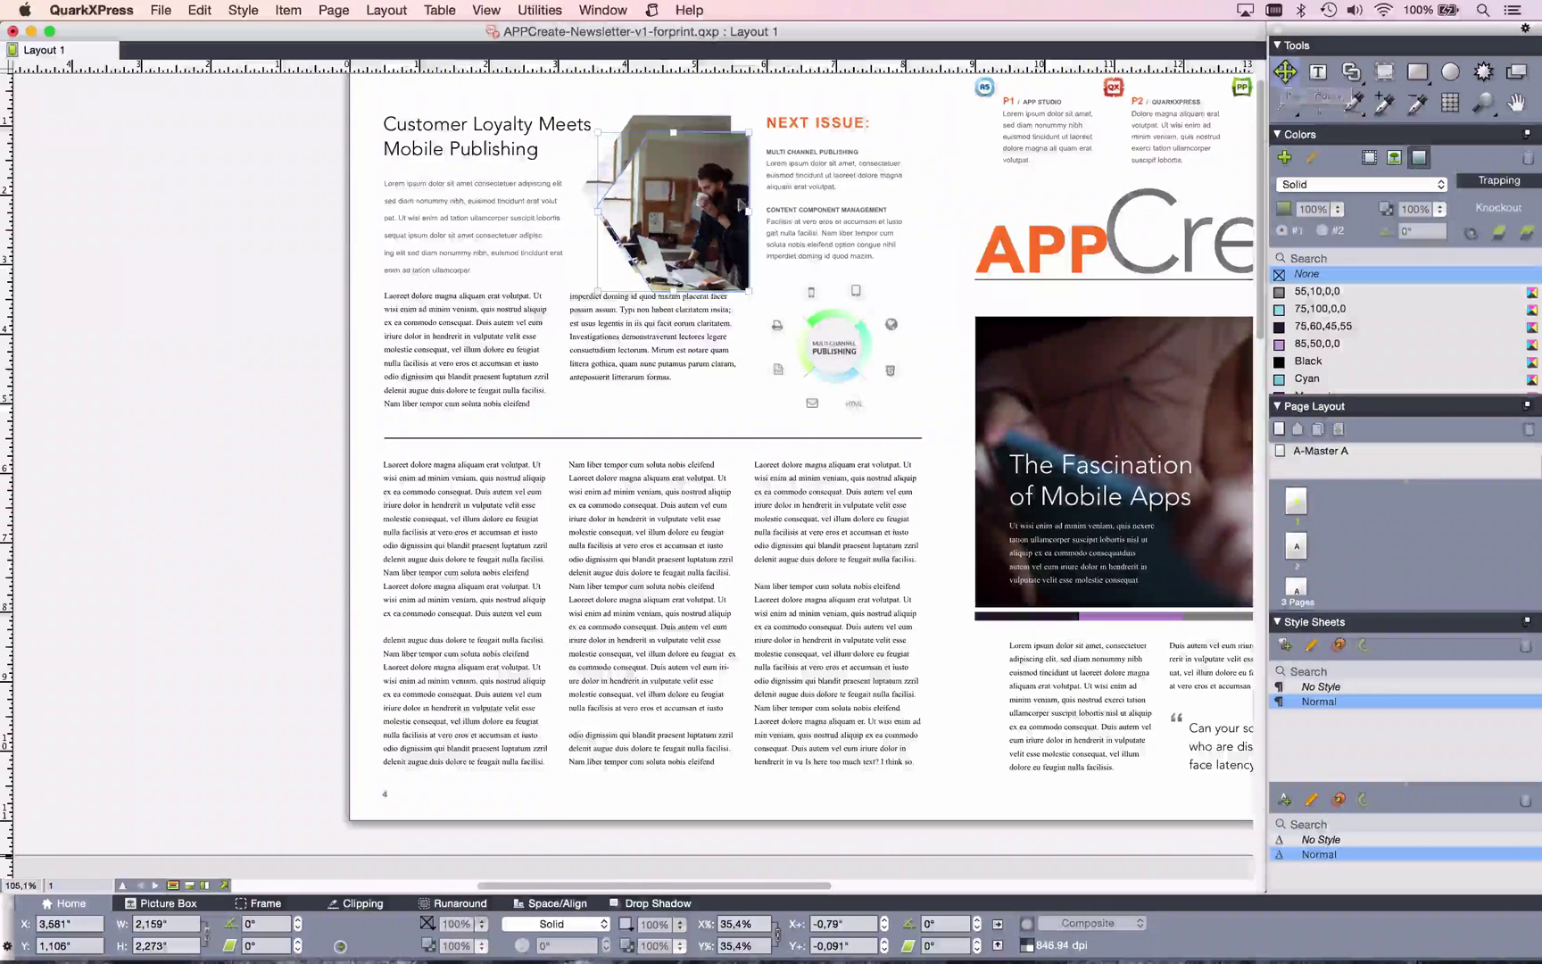
Try moving the original photo to the page's outer edge, and undo both this move and the duplication.
left_click_drag(633, 153, 365, 413)
key("super+z")
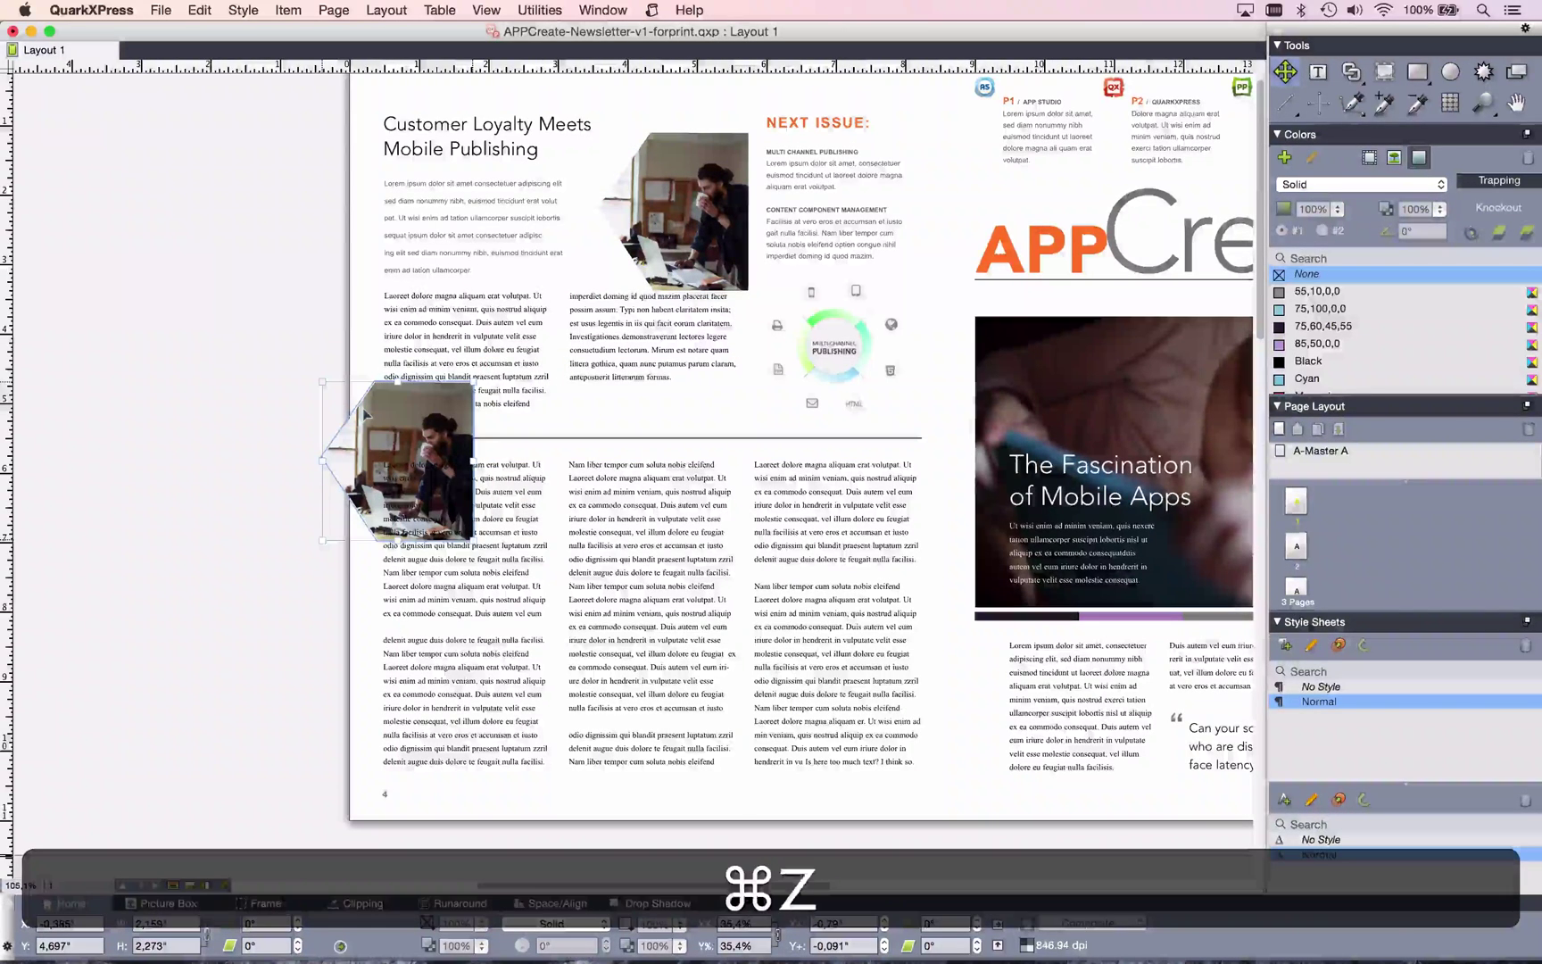
key("super+y")
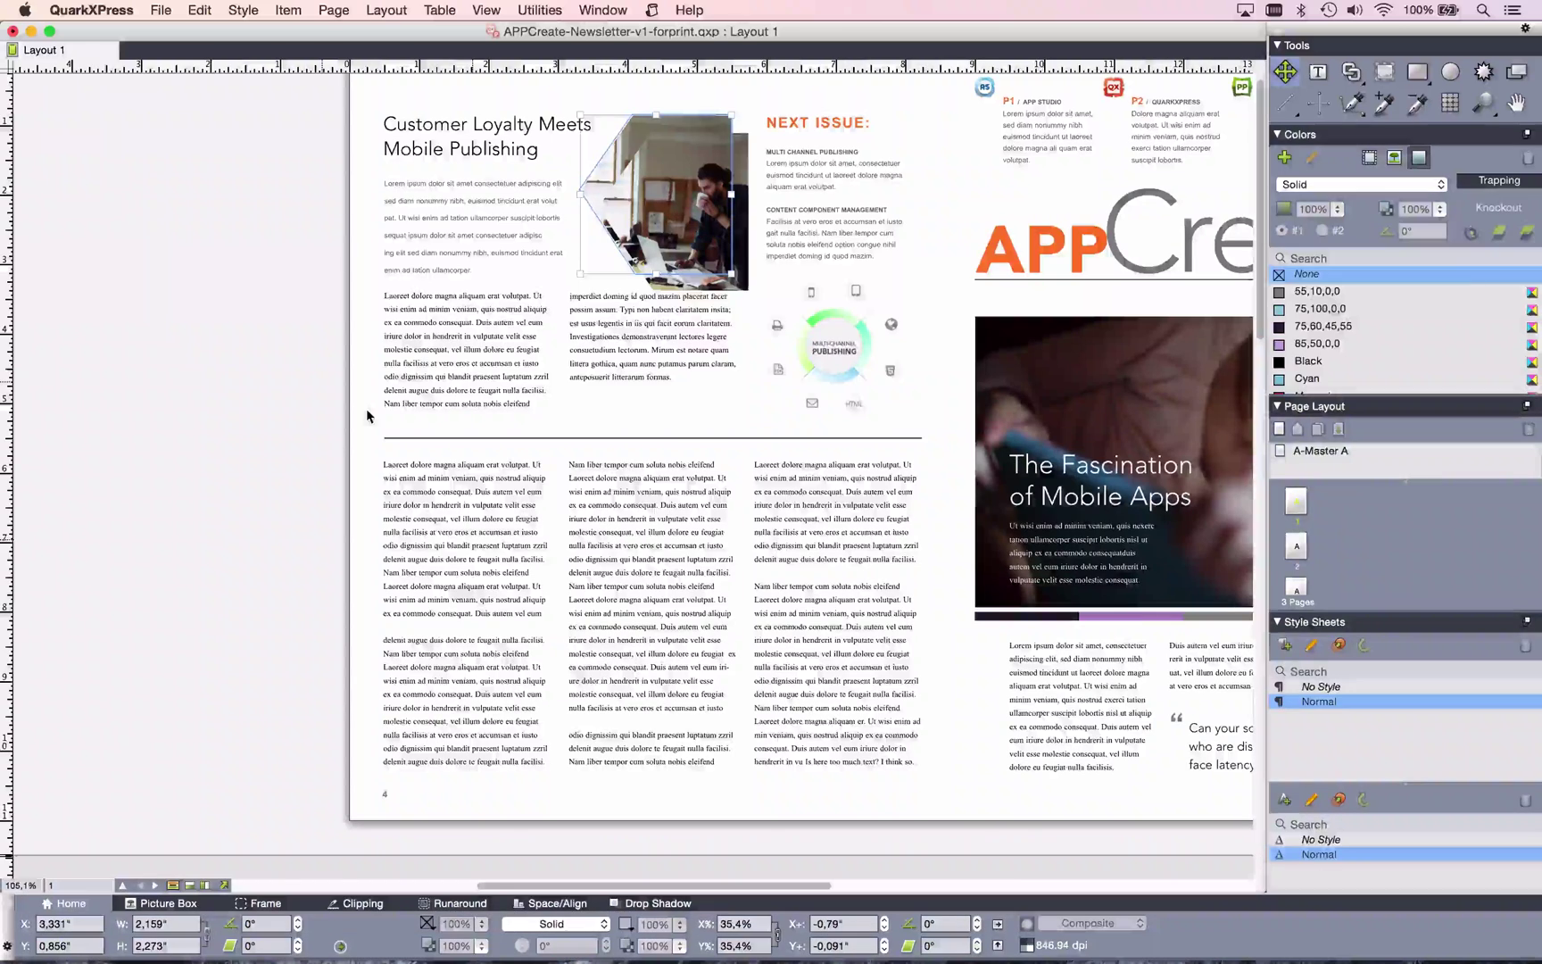
key("super+y")
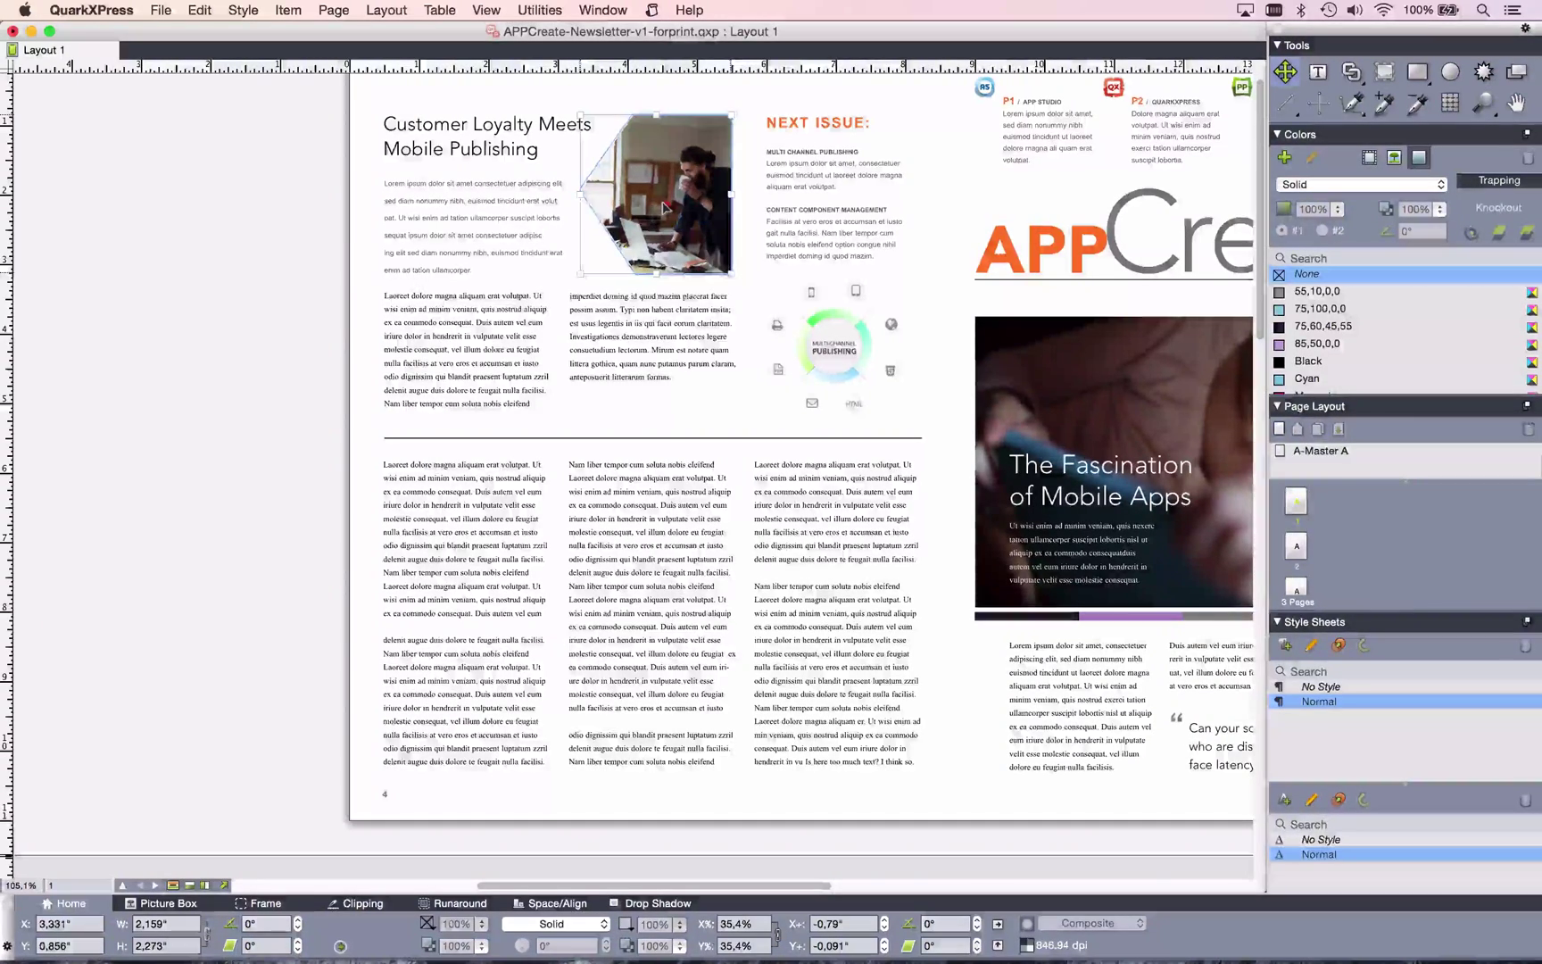
Copy the Customer Loyalty photo directly onto the pasteboard beside the page, at about X -2,784 in and Y 6,39 in.
left_click_drag(665, 217, 241, 591)
key("alt")
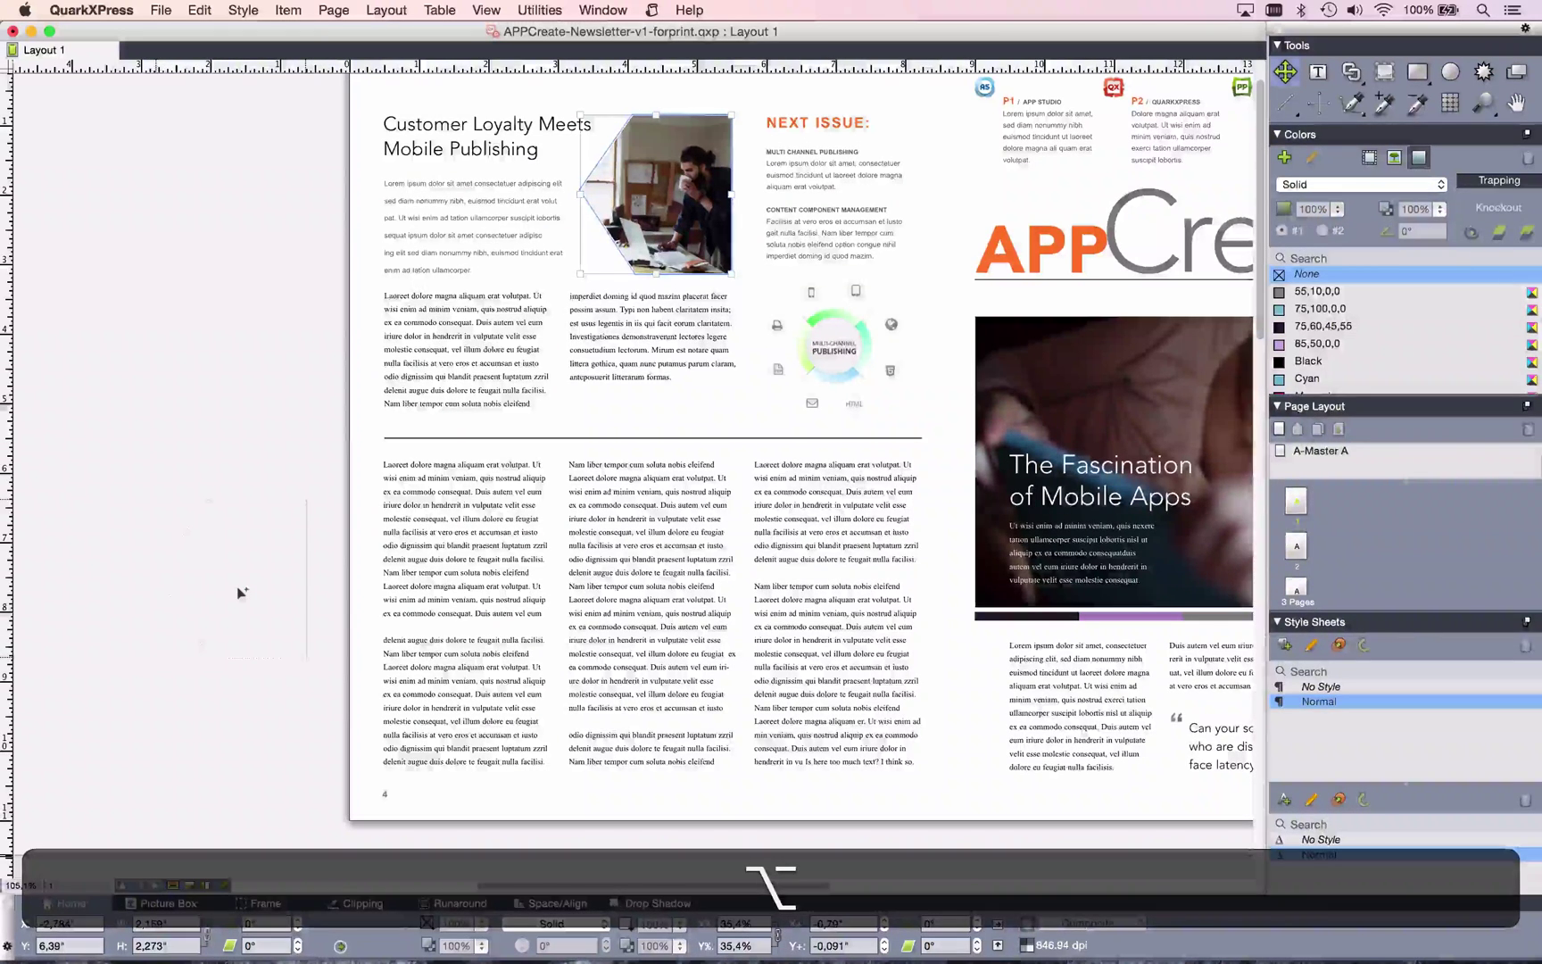
left_click_drag(239, 591, 243, 593)
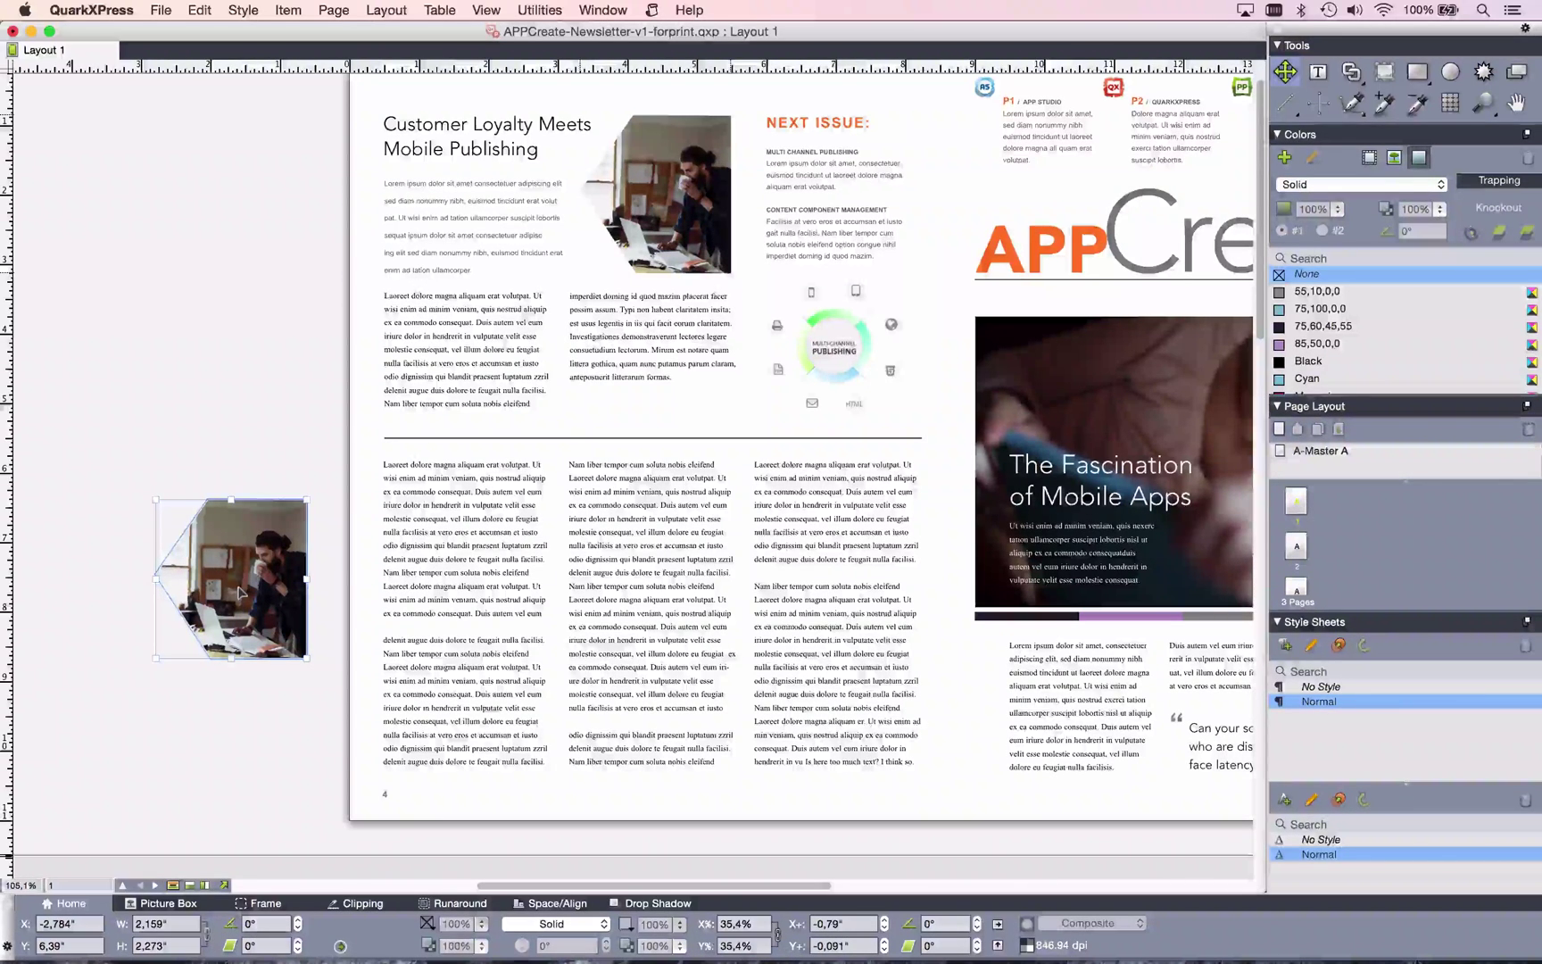
With the Picture Content tool, scale the pasteboard photo's picture to about 40,5% and offset it to about -1,858 in and -0,392 in inside its box.
key("shift+ctrl")
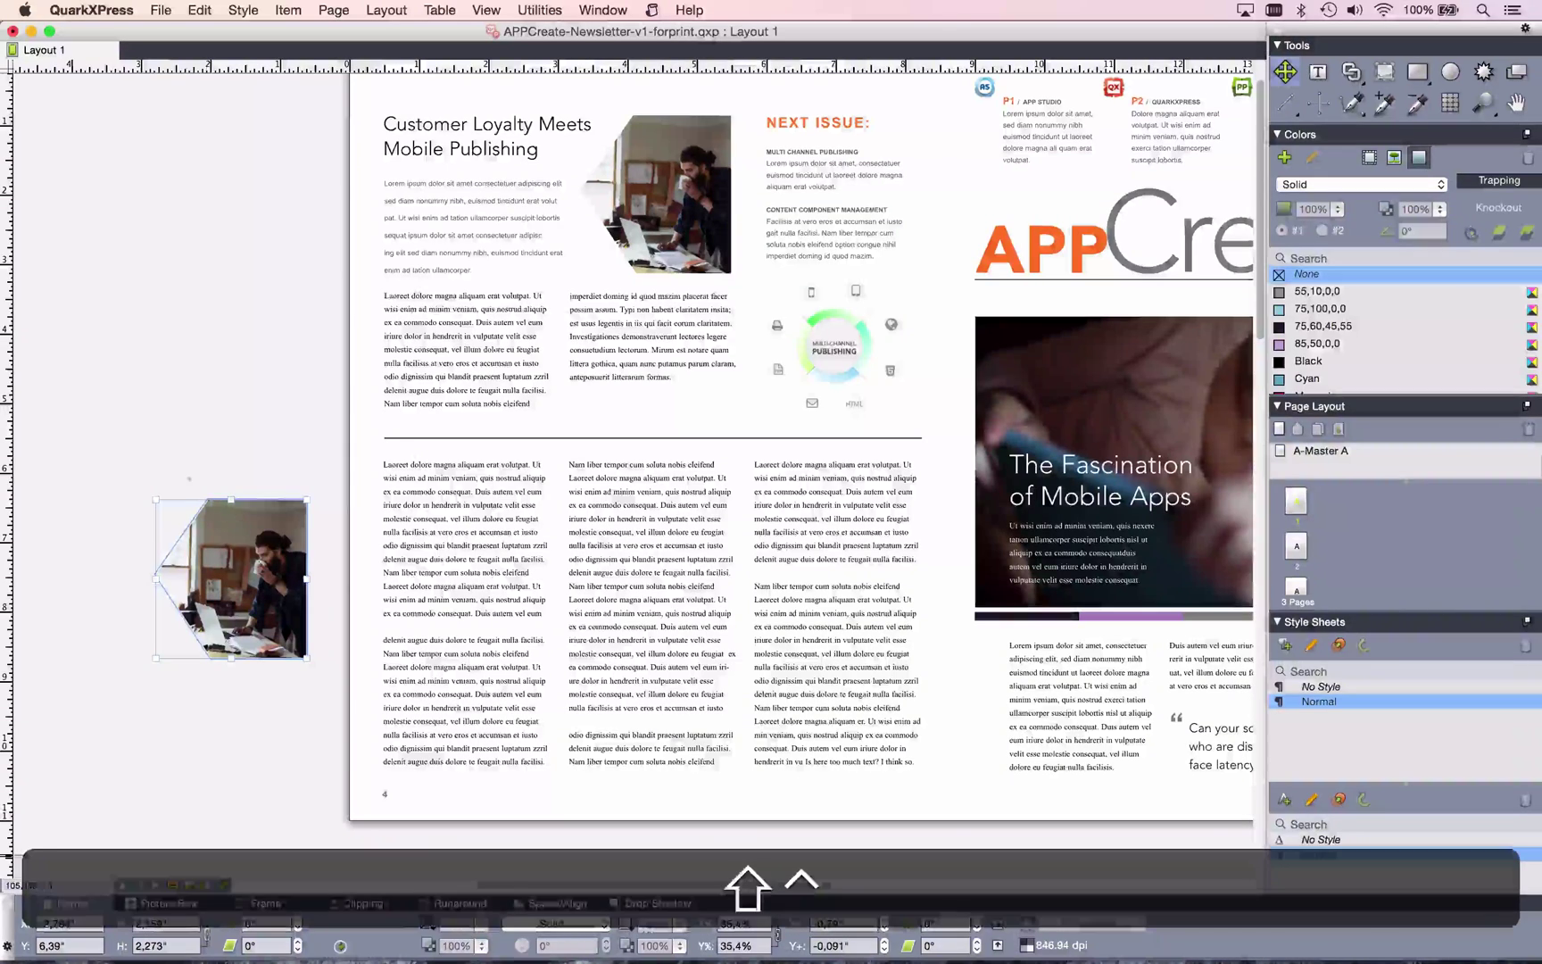
left_click(399, 758, "ctrl+shift")
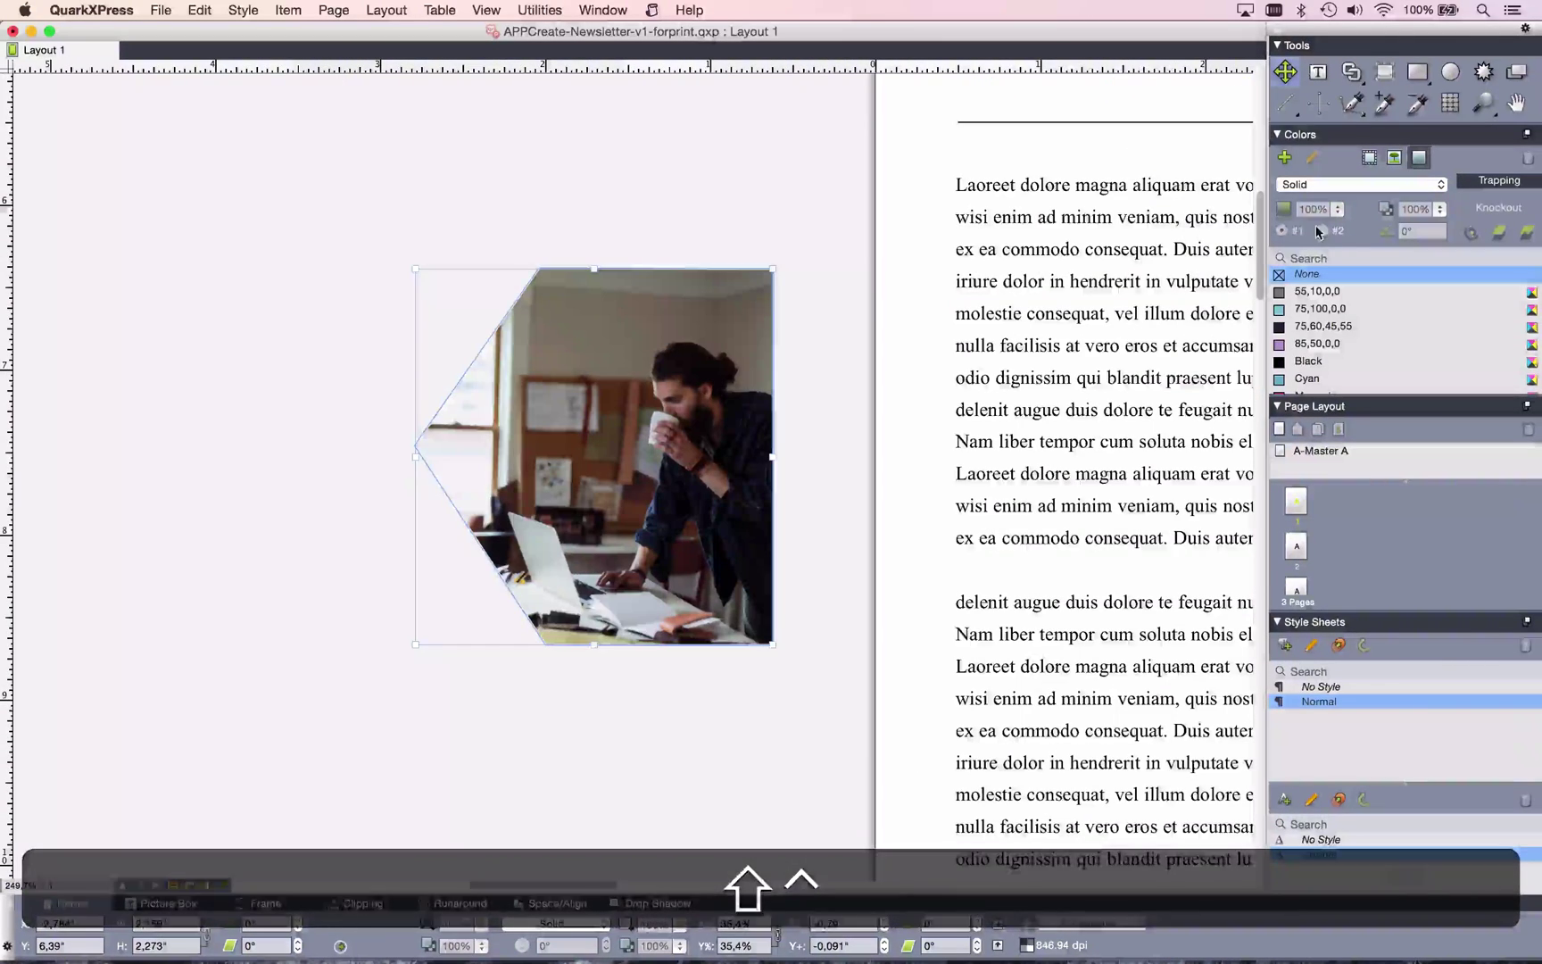
left_click(1382, 70)
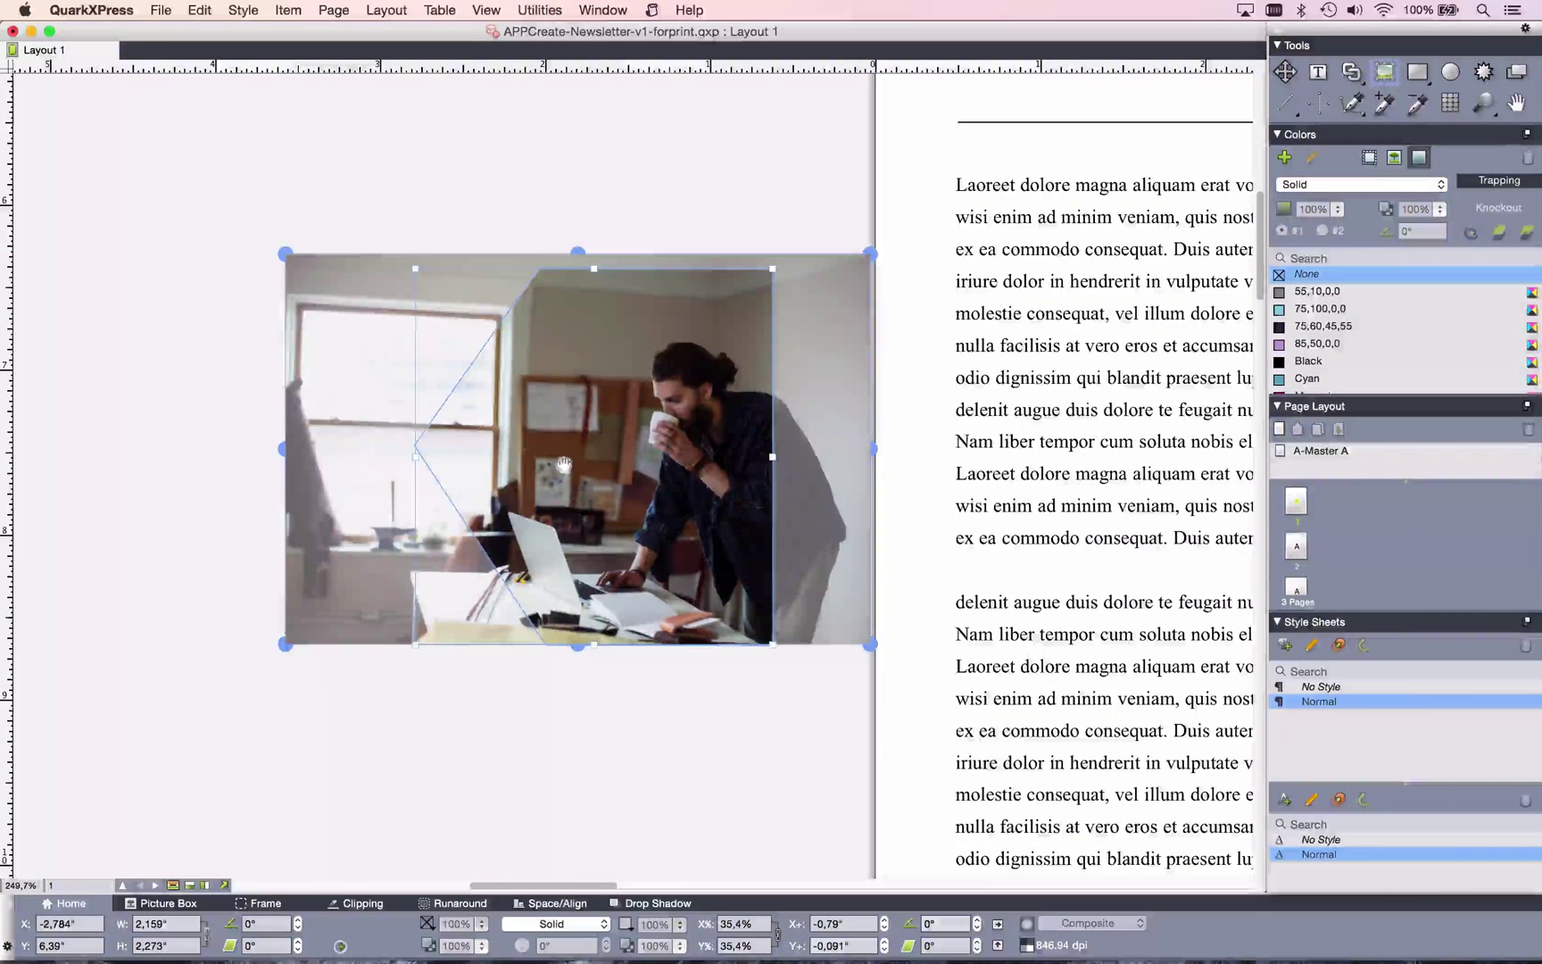
left_click_drag(564, 464, 526, 413)
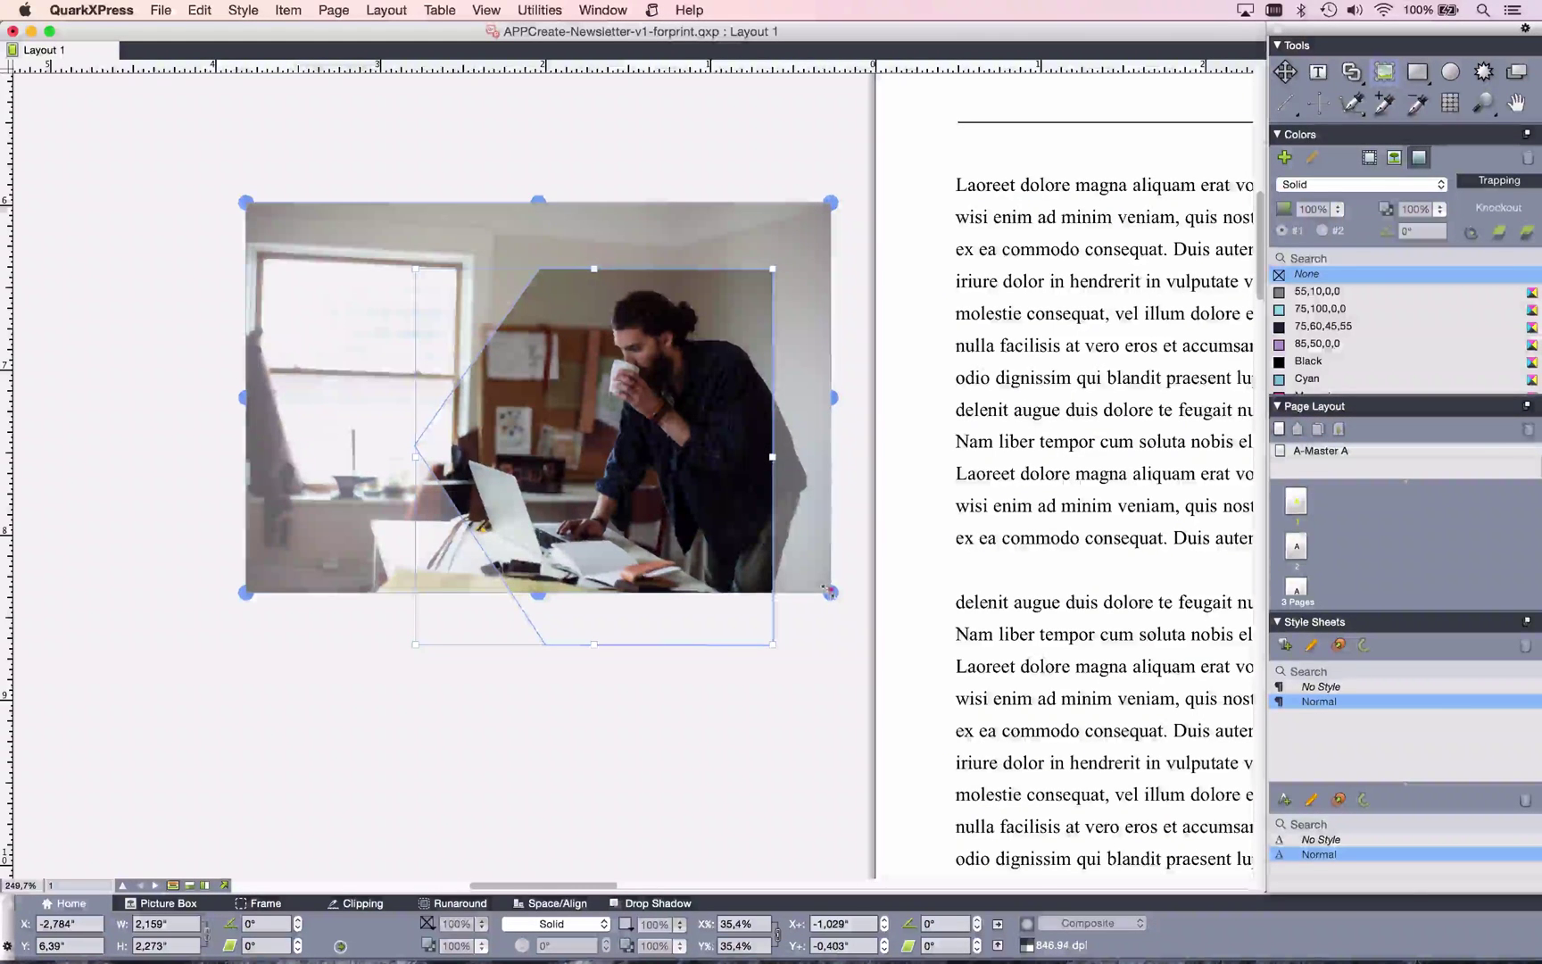
left_click_drag(830, 591, 909, 644)
left_click_drag(787, 644, 797, 646)
left_click_drag(706, 567, 579, 571)
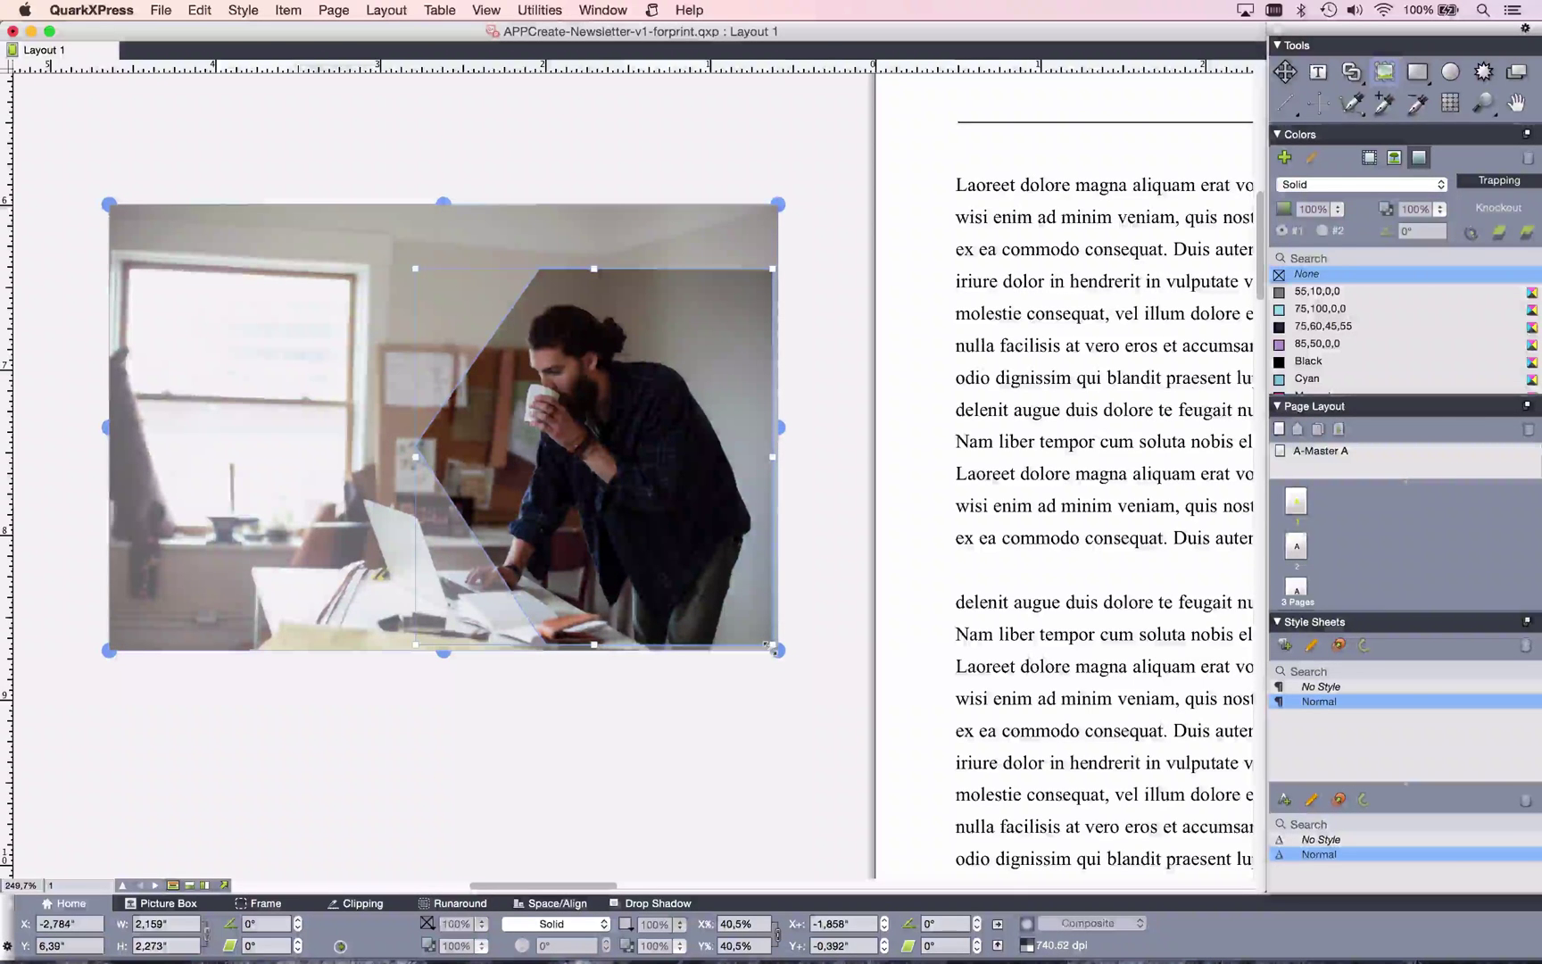
mouse_move(773, 647)
left_mouse_down()
mouse_move(800, 673)
mouse_move(776, 648)
left_mouse_up()
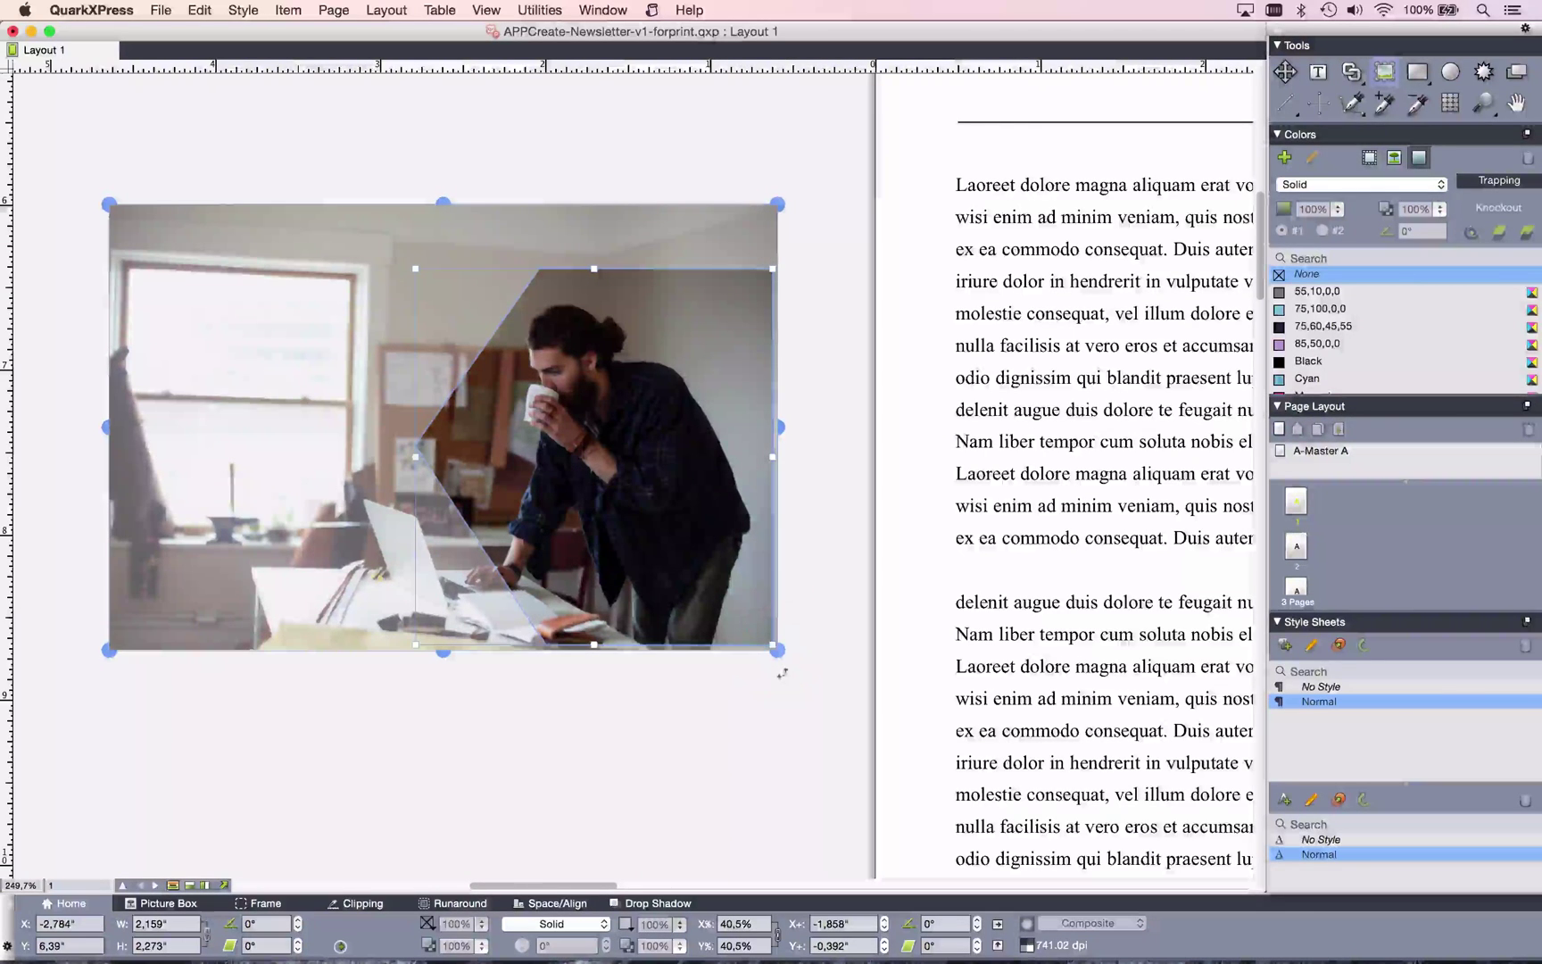
Resize only the picture box of the pasteboard photo to about 2,115 in wide and 2,023 in high.
key("v")
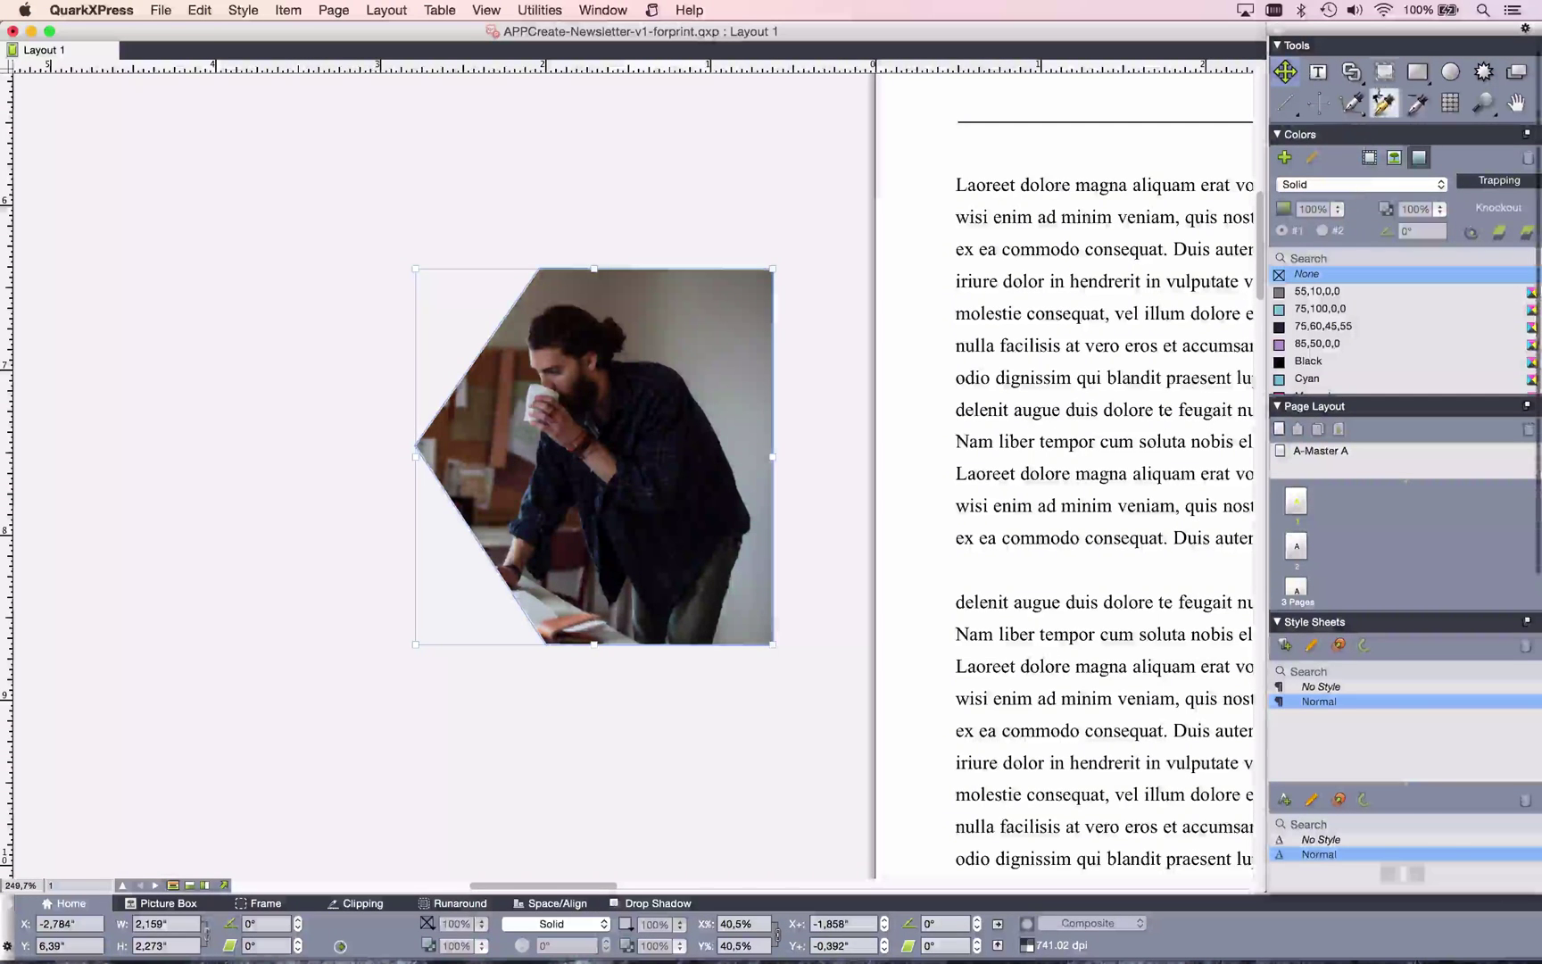
left_click(1384, 71)
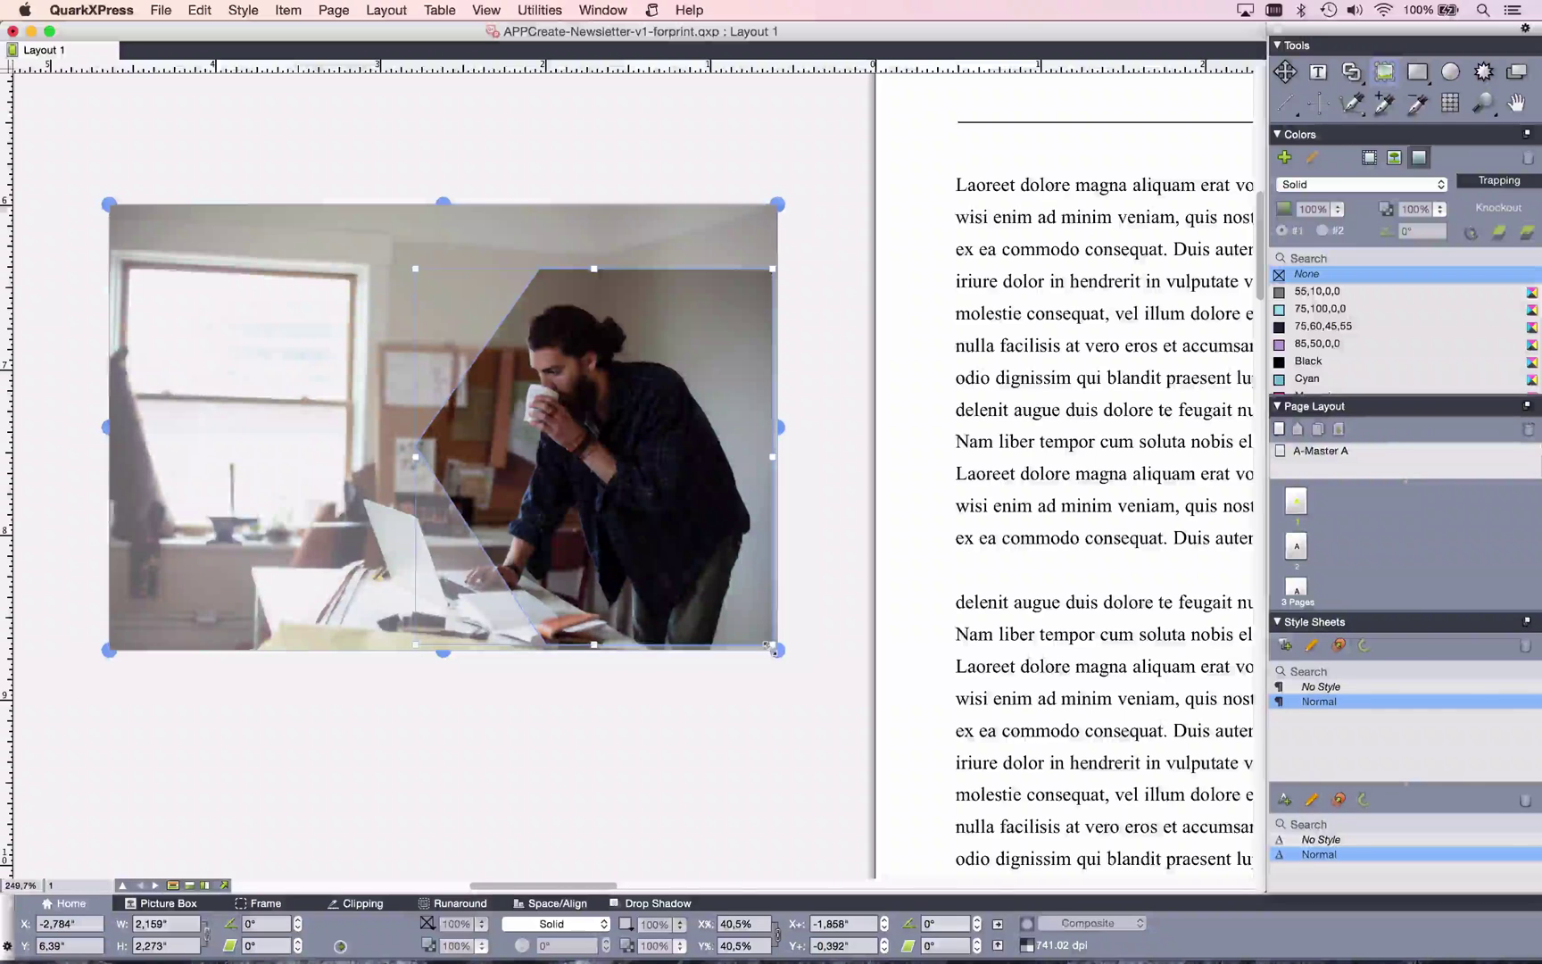
key("super")
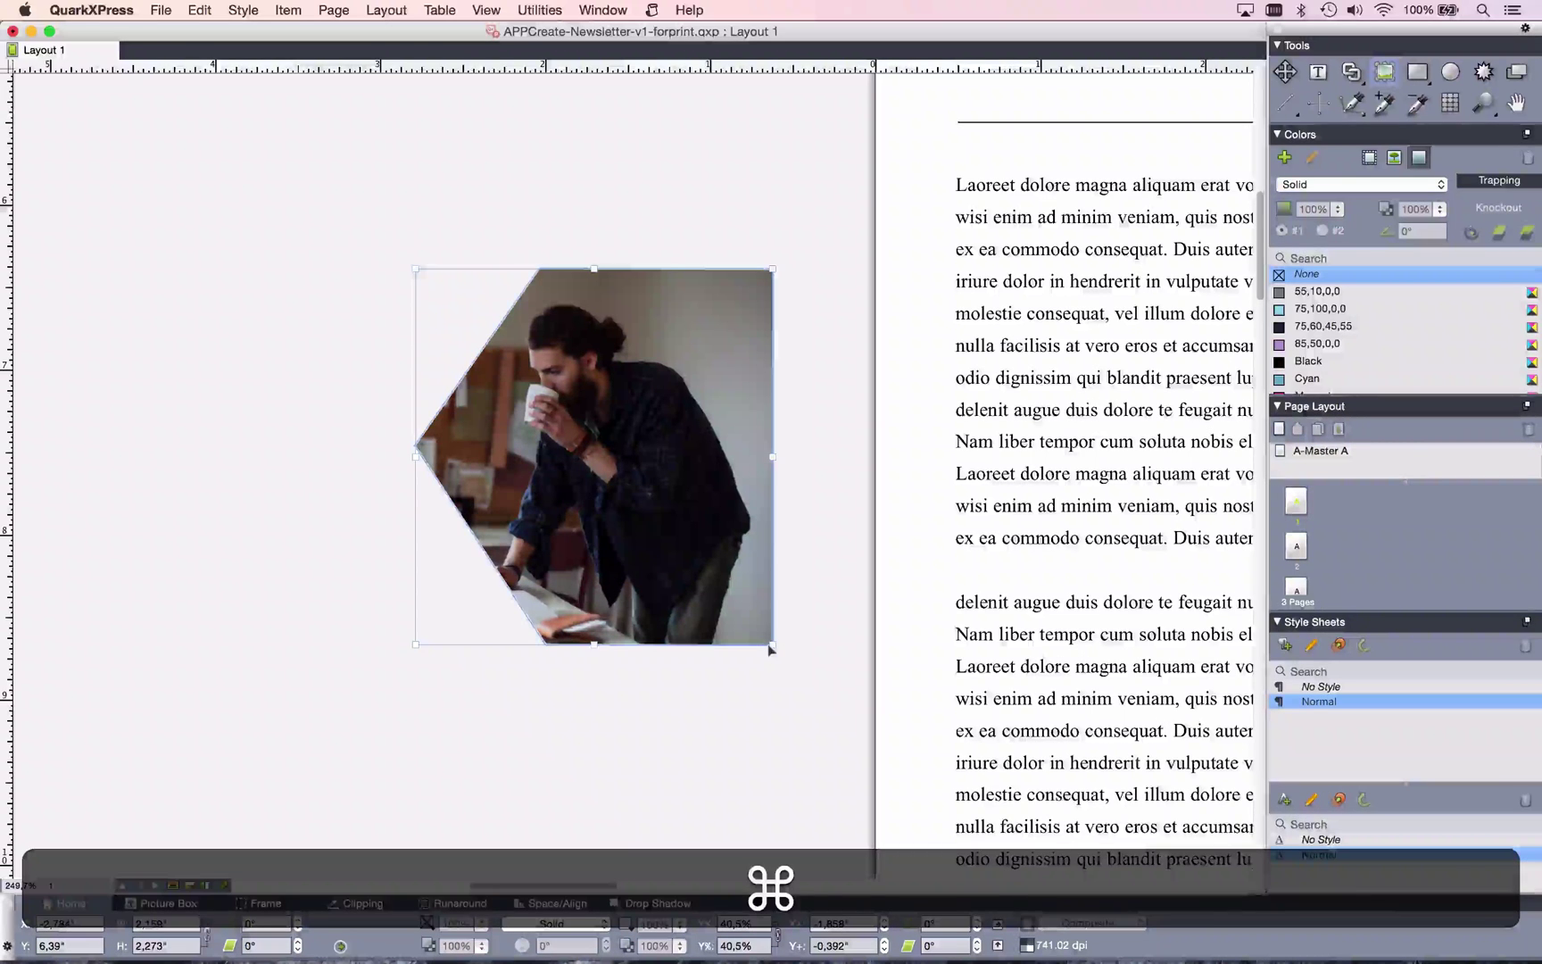
key("super")
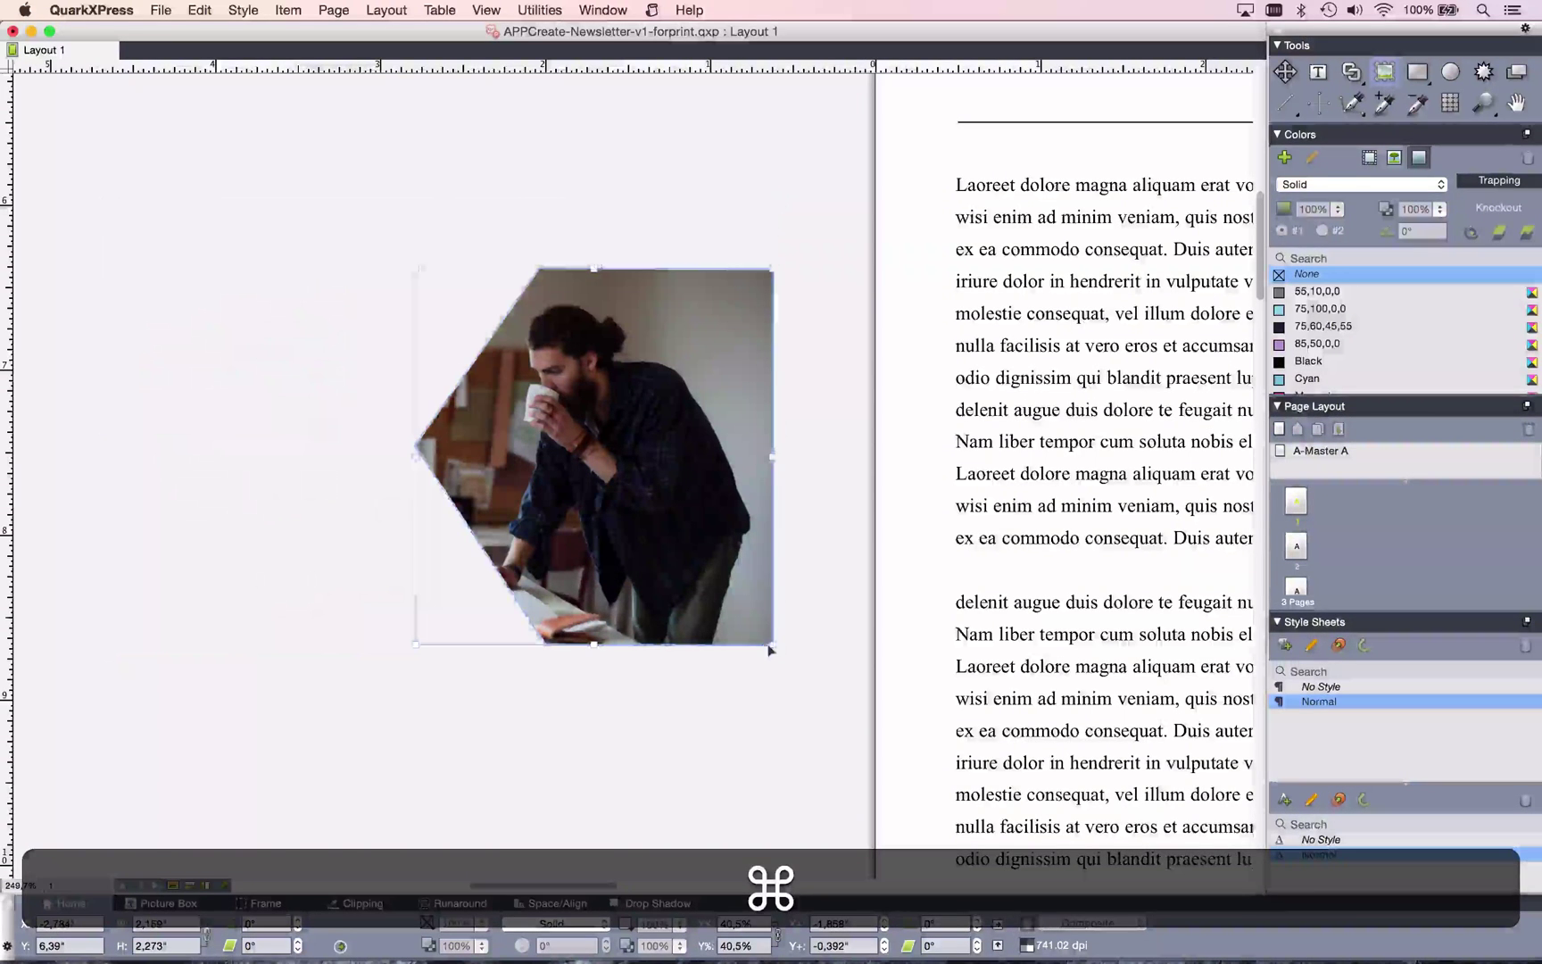
key("super")
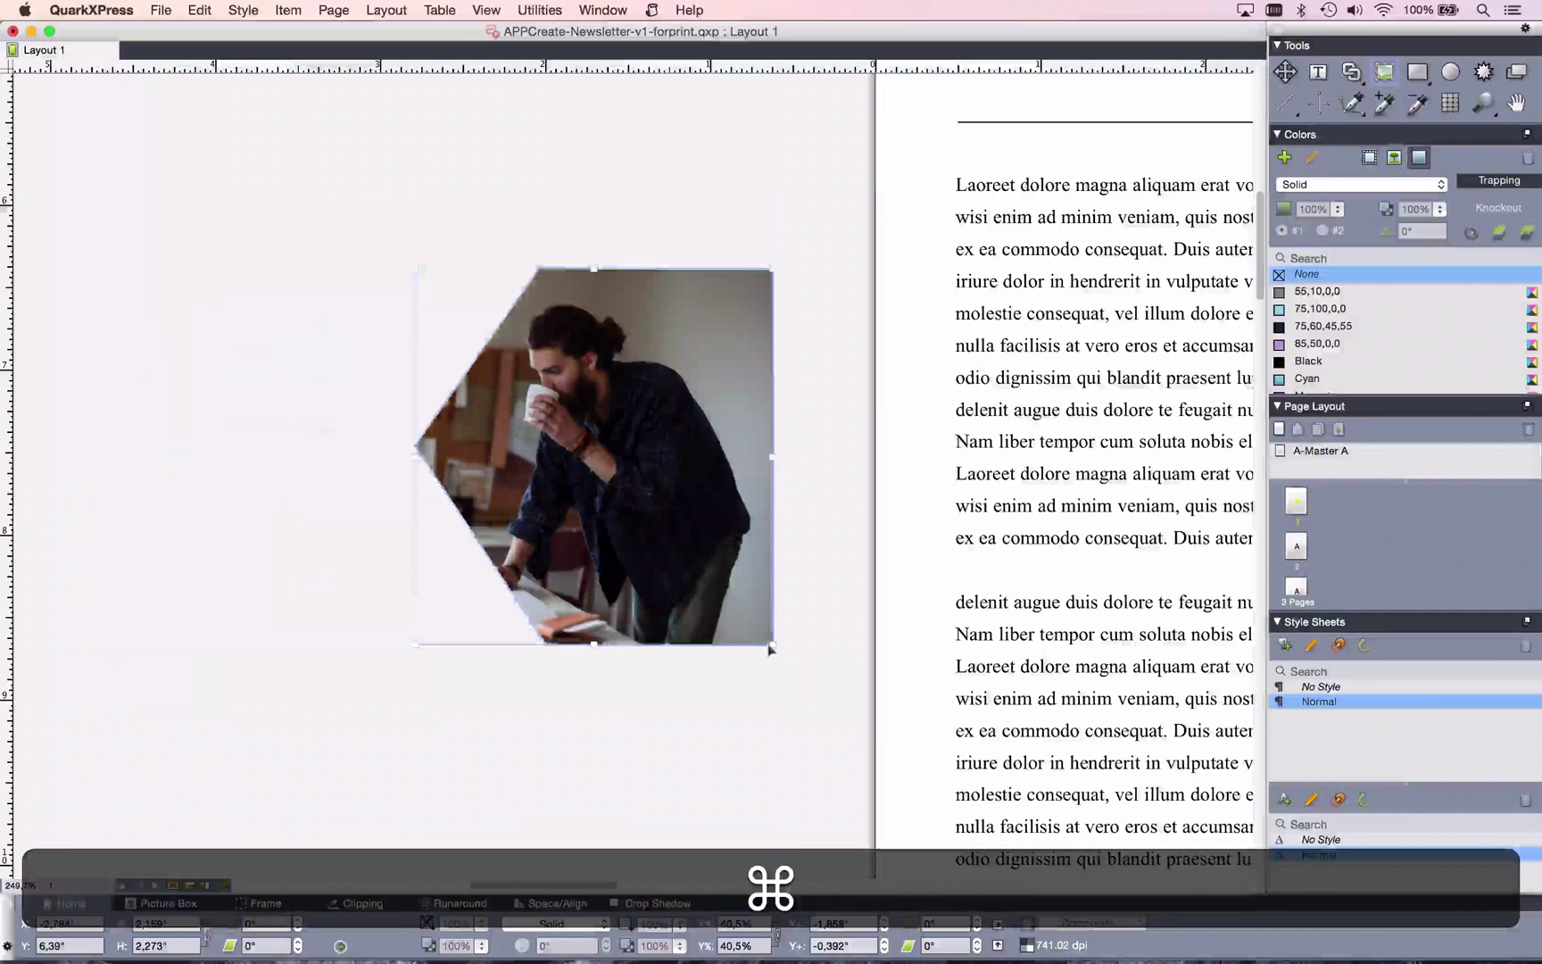
left_click_drag(773, 644, 766, 606)
left_click(766, 606)
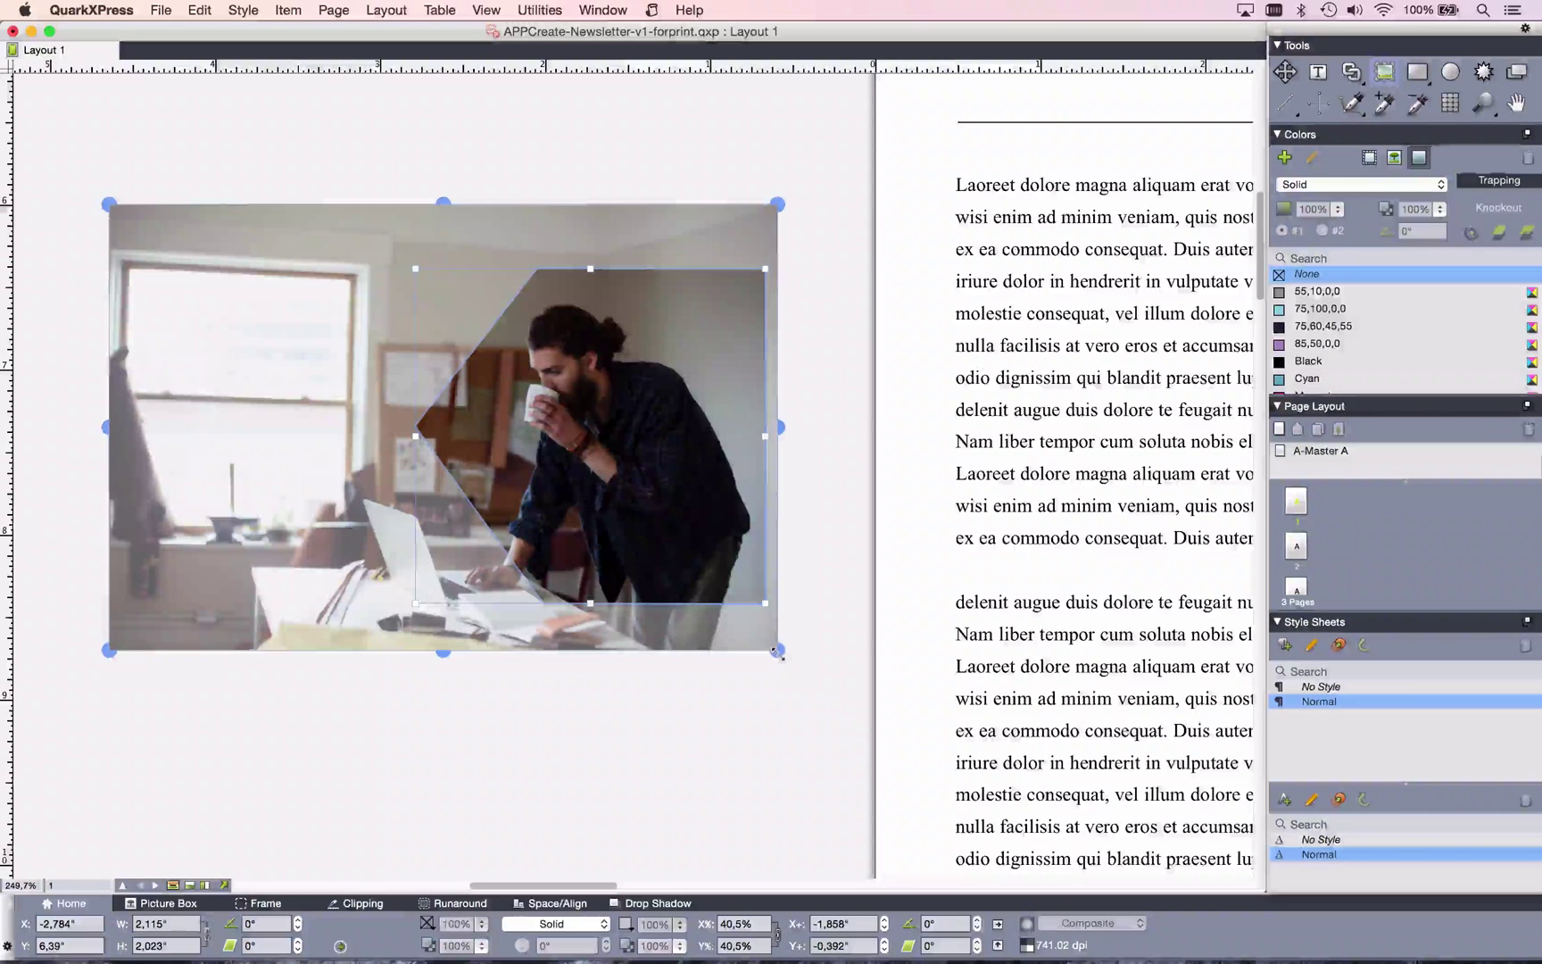
Rotate the picture inside its box by about 2,615° and shift it to offsets of about -1,856 in and -0,337 in.
left_click_drag(782, 655, 789, 630)
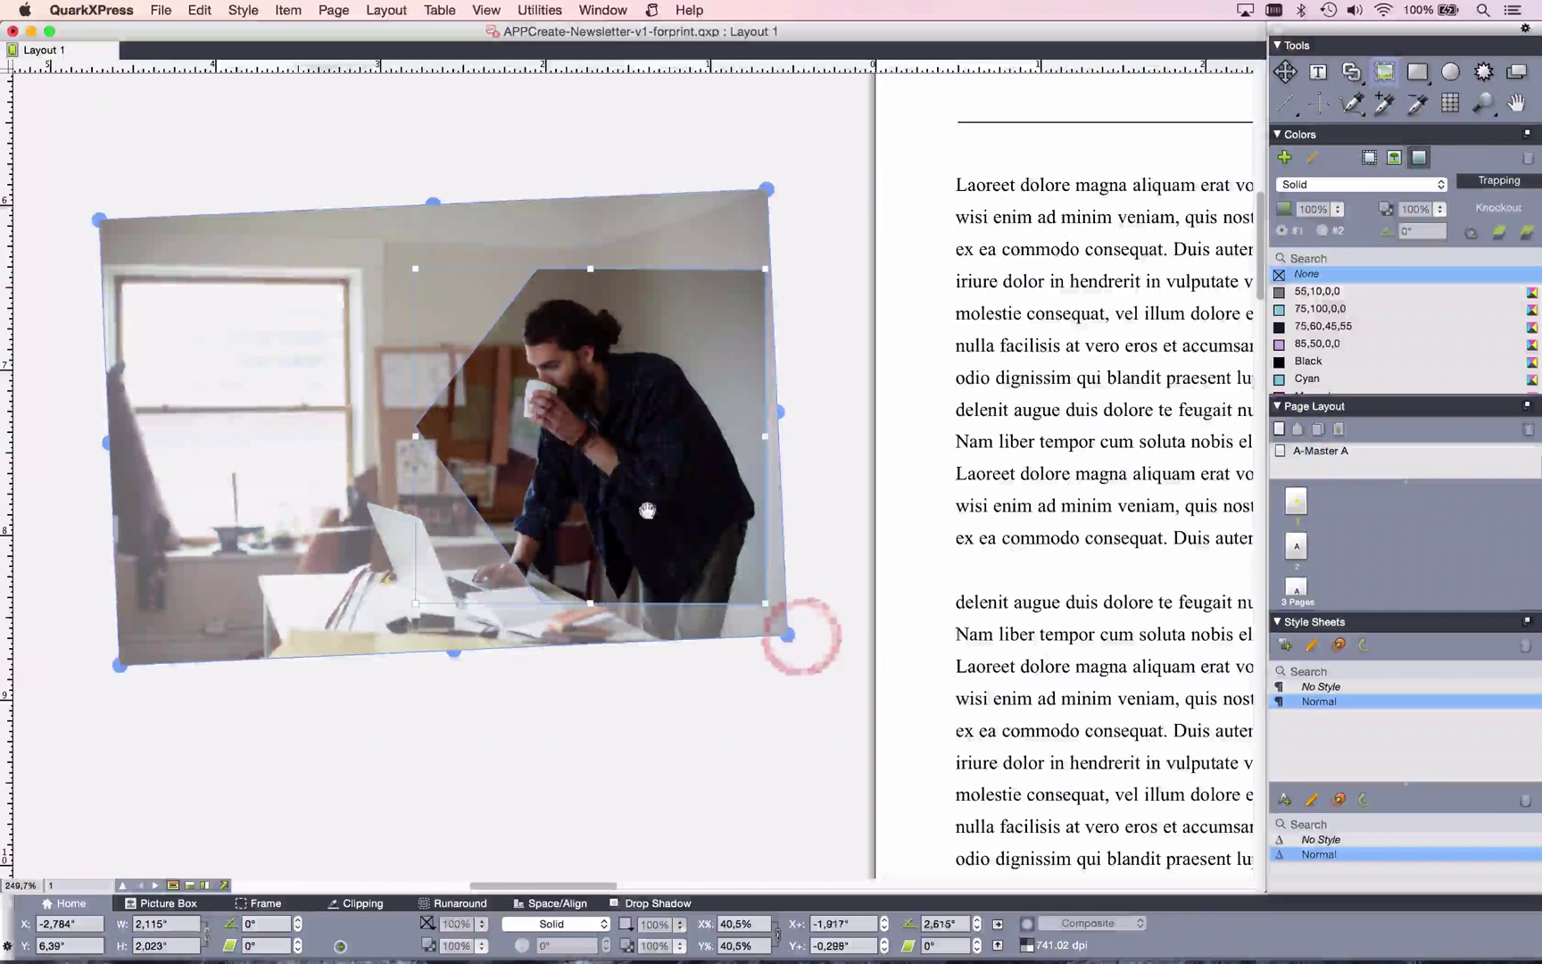
left_click_drag(655, 502, 658, 500)
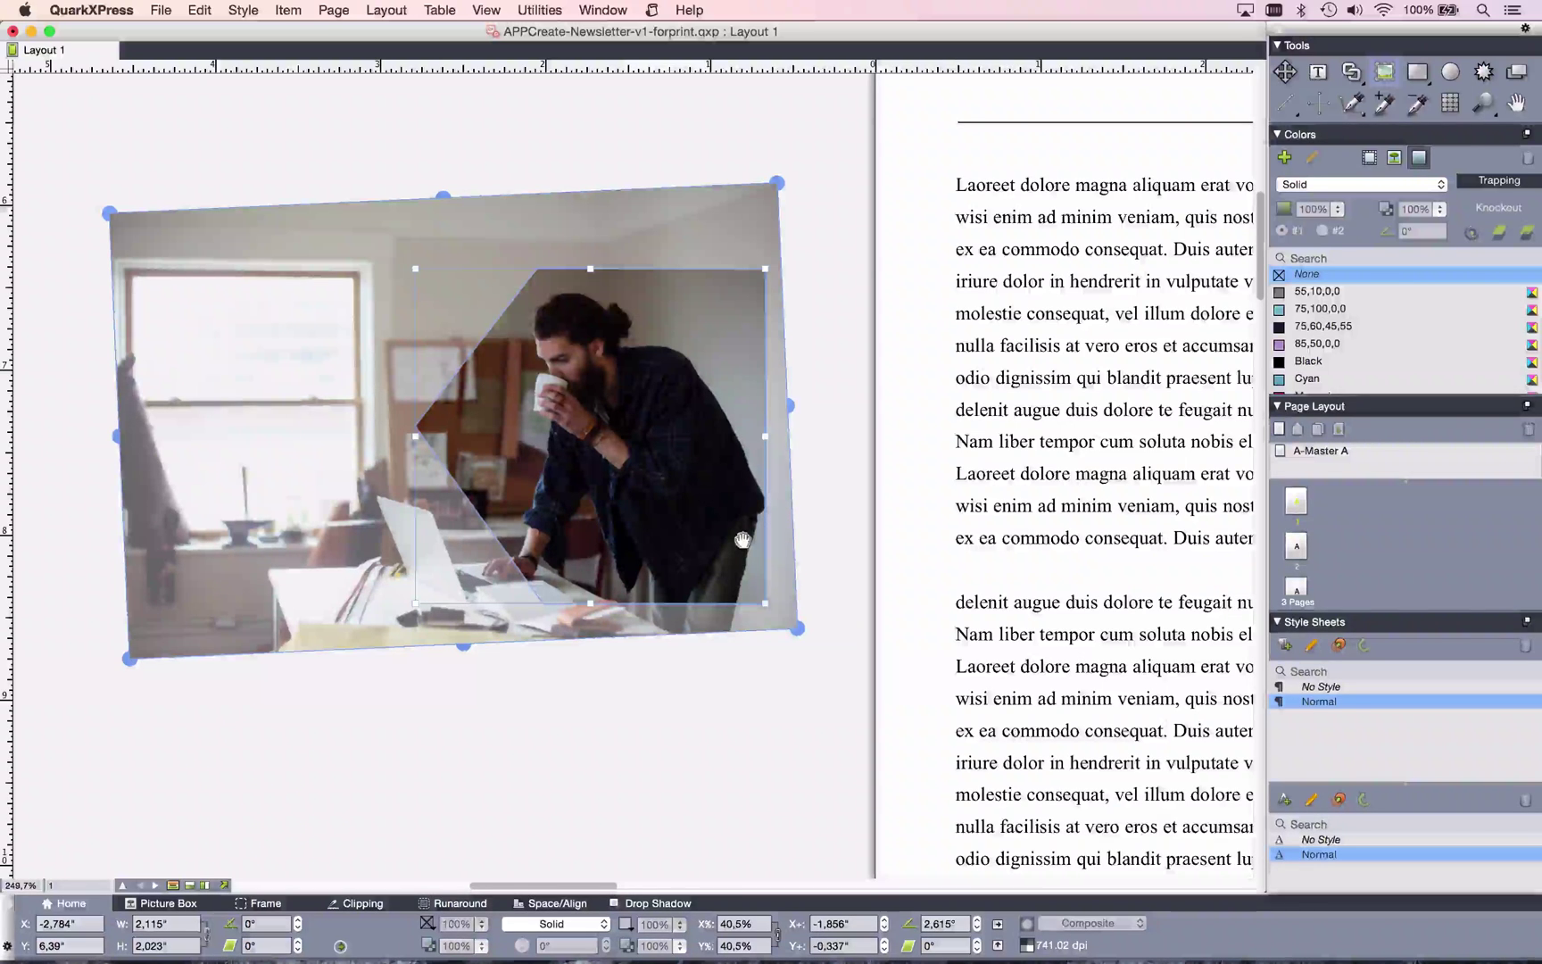
Toggle repeatedly between the Item tool and the Picture Content tool to compare the cropped and full picture.
key("shift")
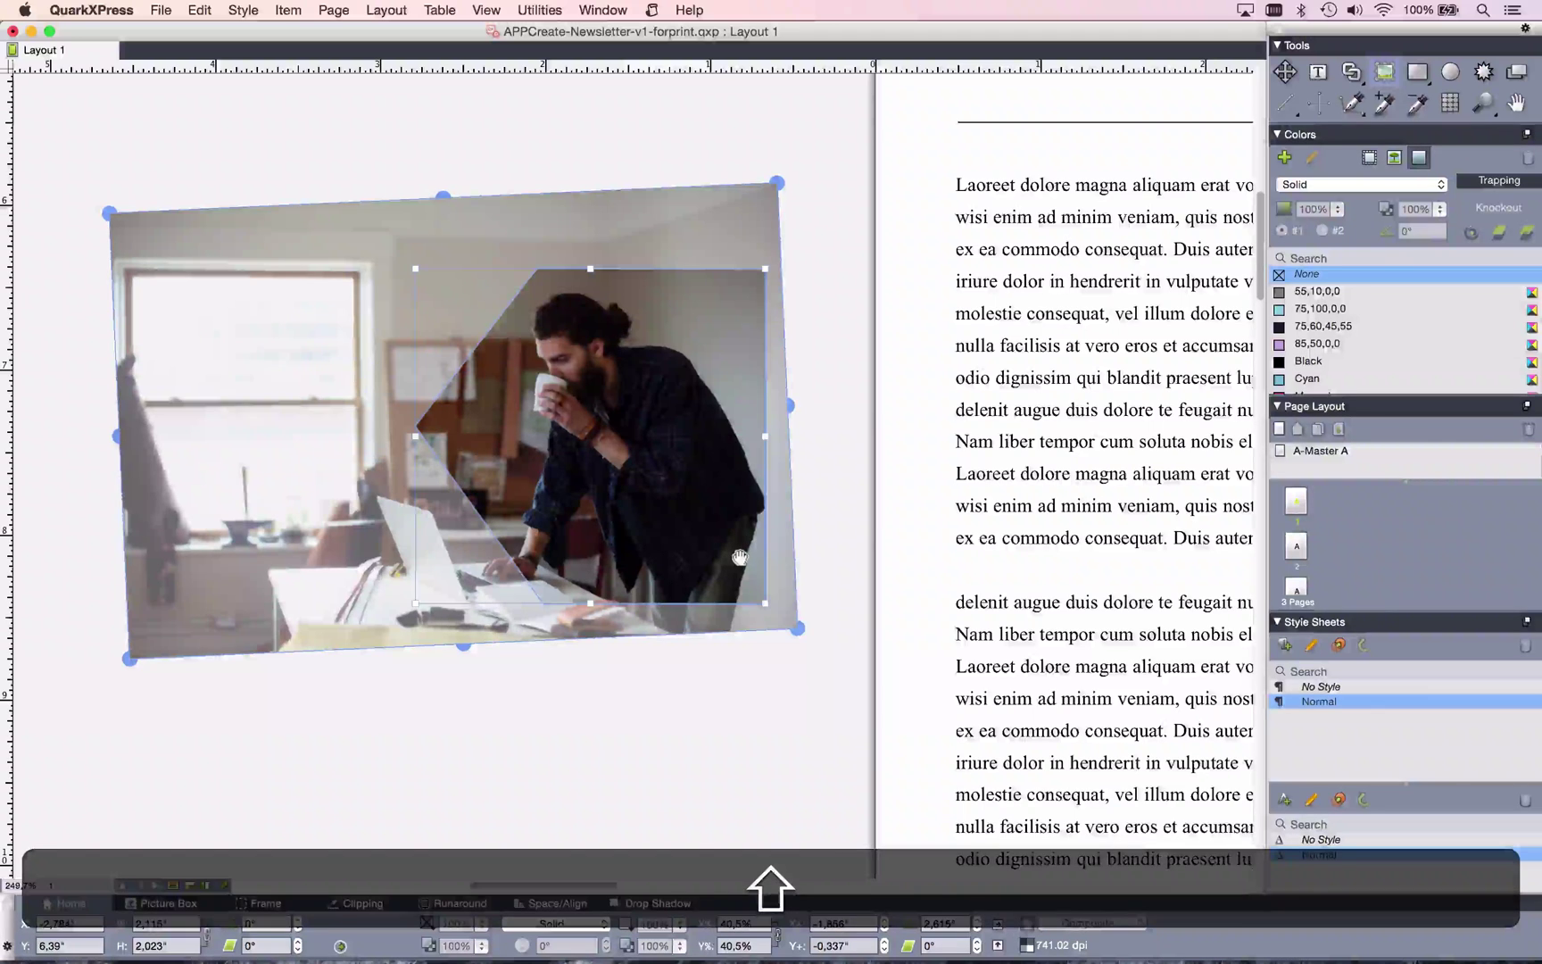
key("shift+F8")
key("shift+F8")
key("shift+F8")
key("shift+F8")
key("shift+F8")
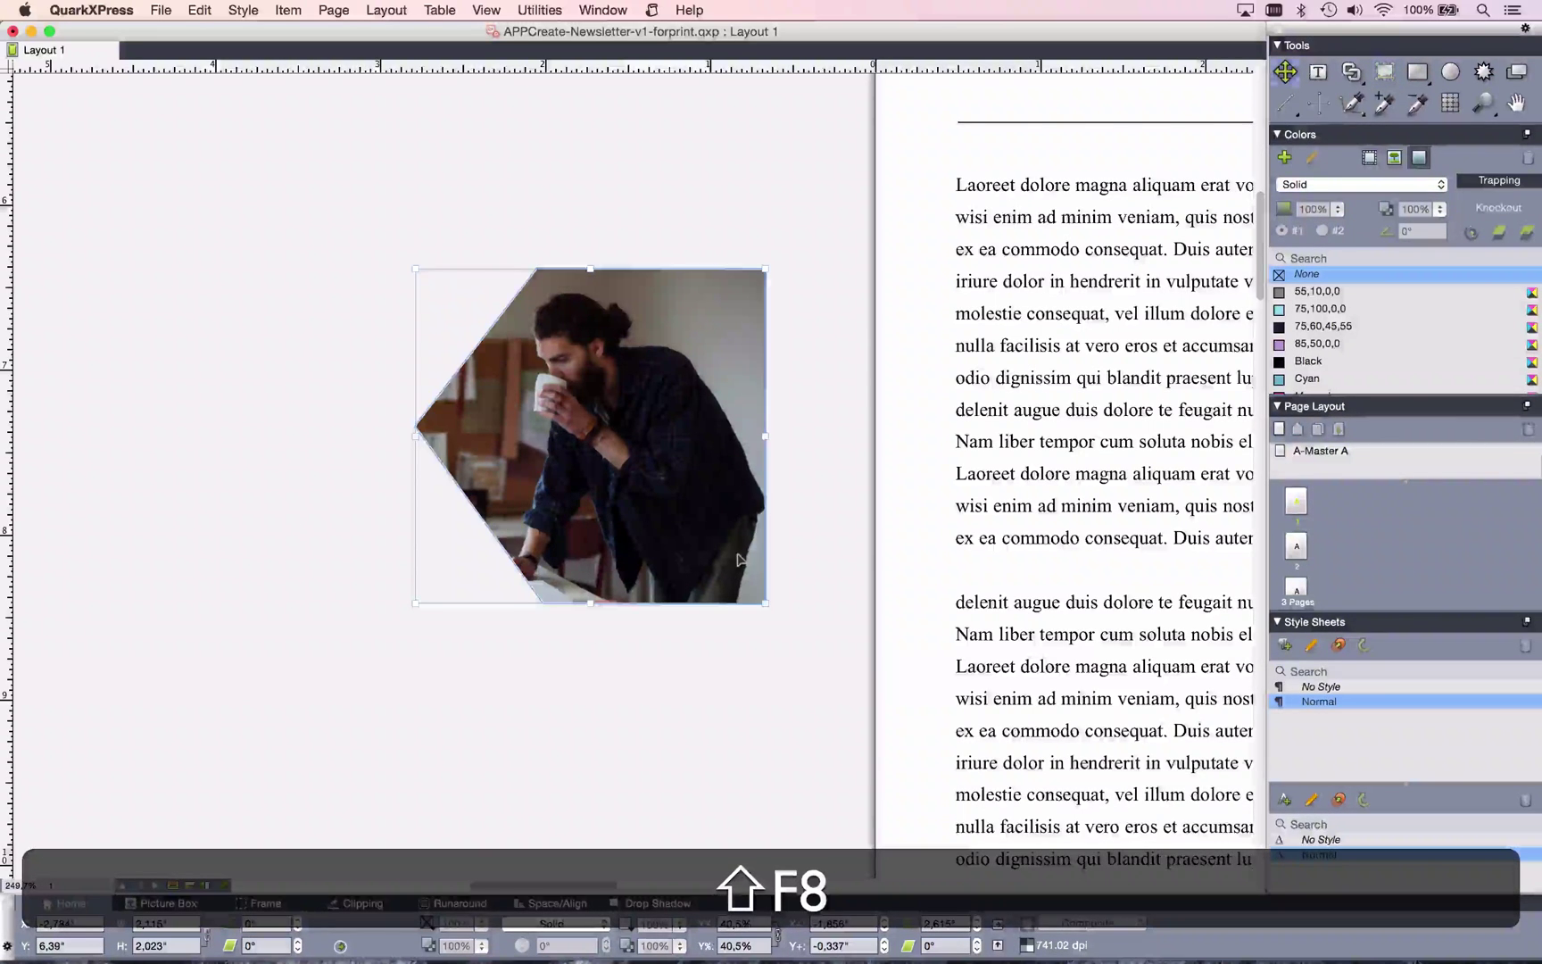
key("shift+F8")
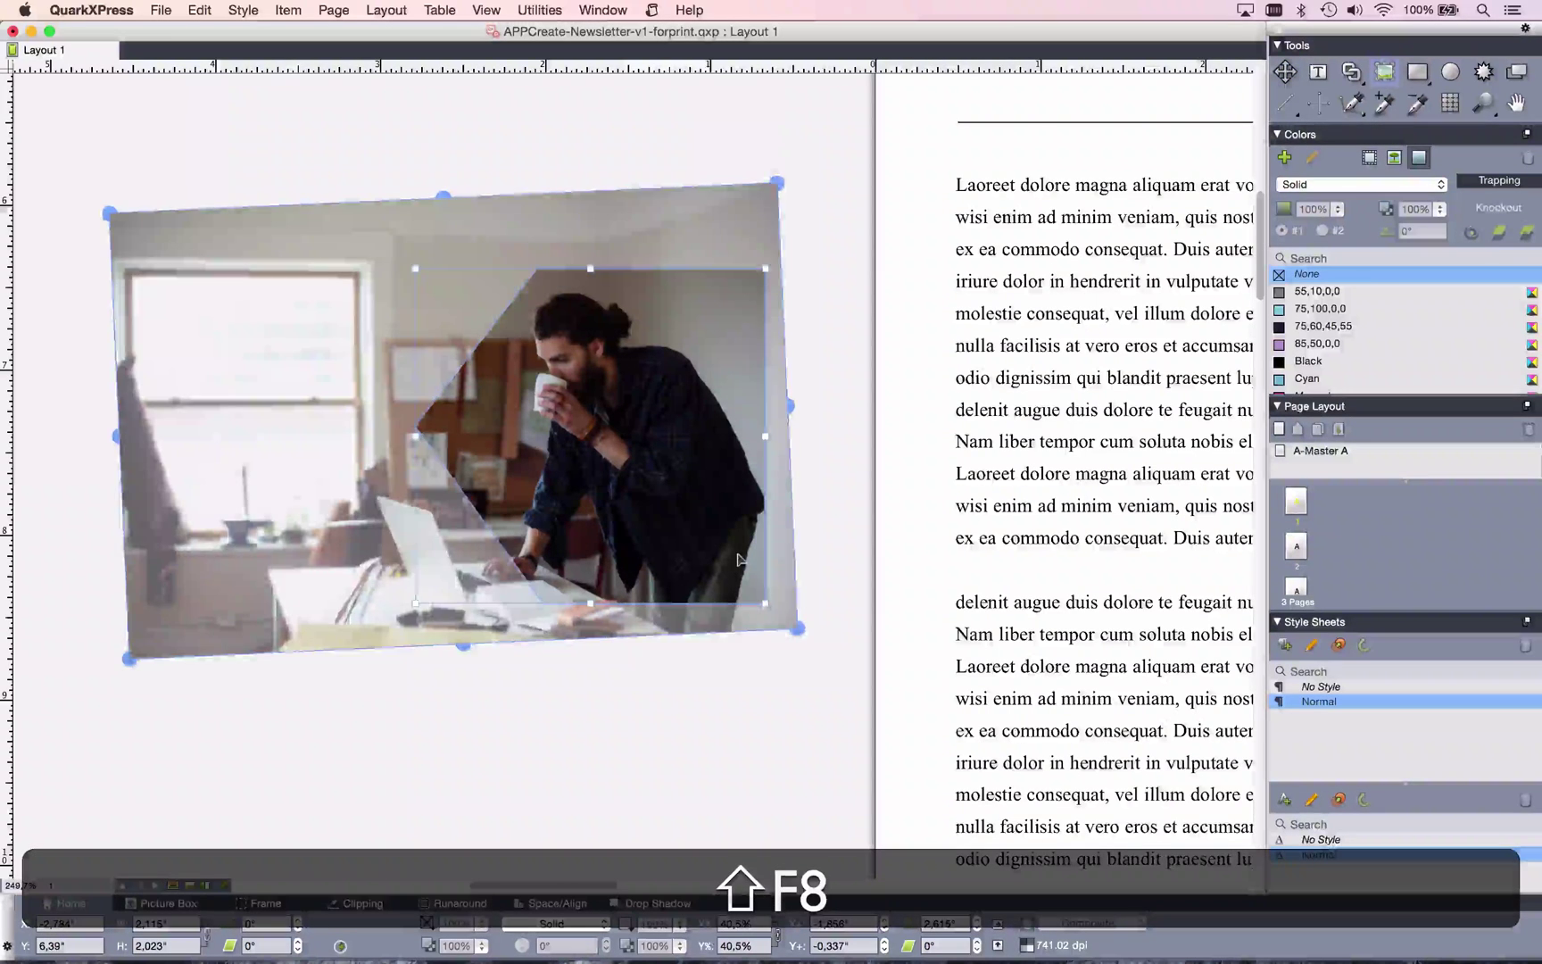
key("shift+F8")
key("shift+F8")
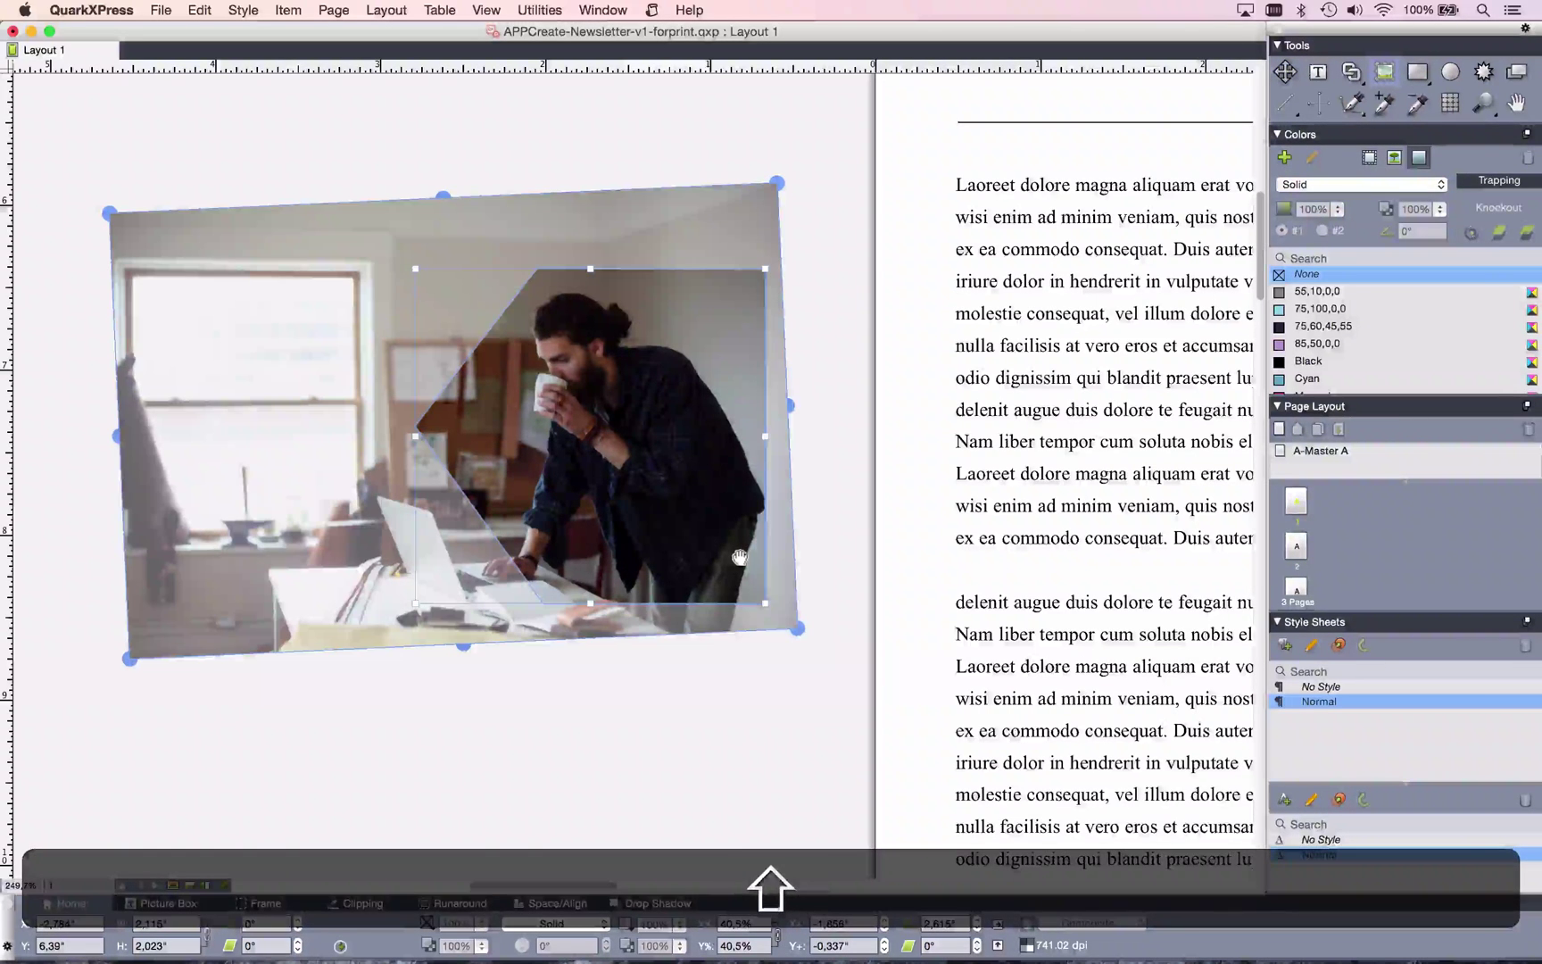
Search the key shortcut preferences for "toggle" and "item", and select the command that switches between the Item and Picture Content tools.
left_click(89, 7)
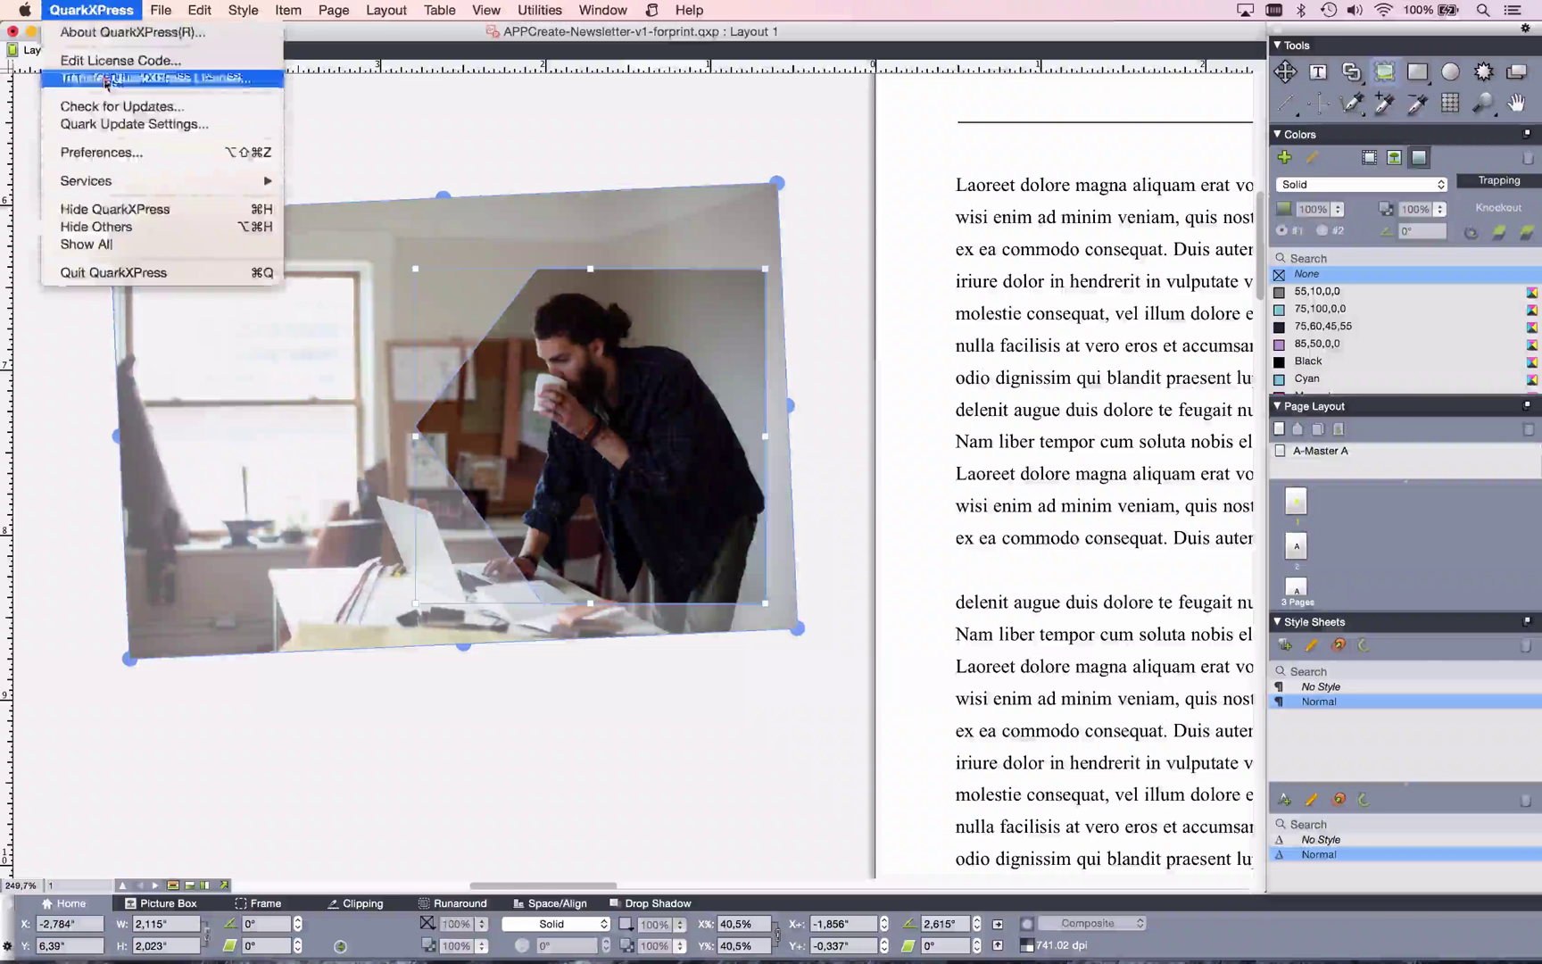
left_click(117, 152)
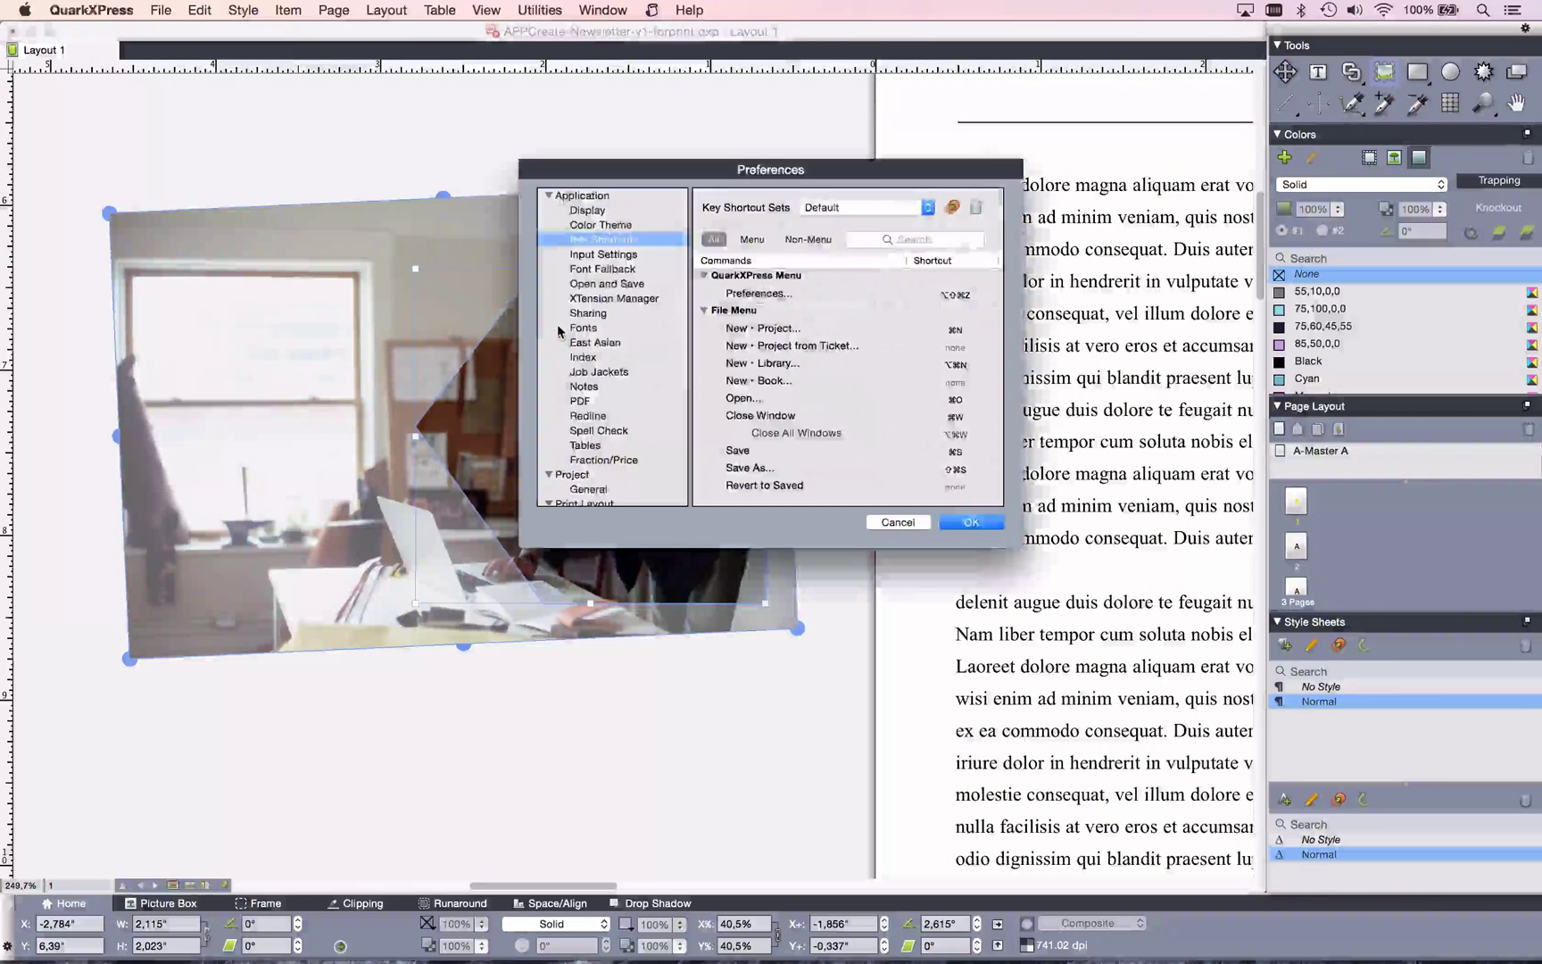
left_click(892, 240)
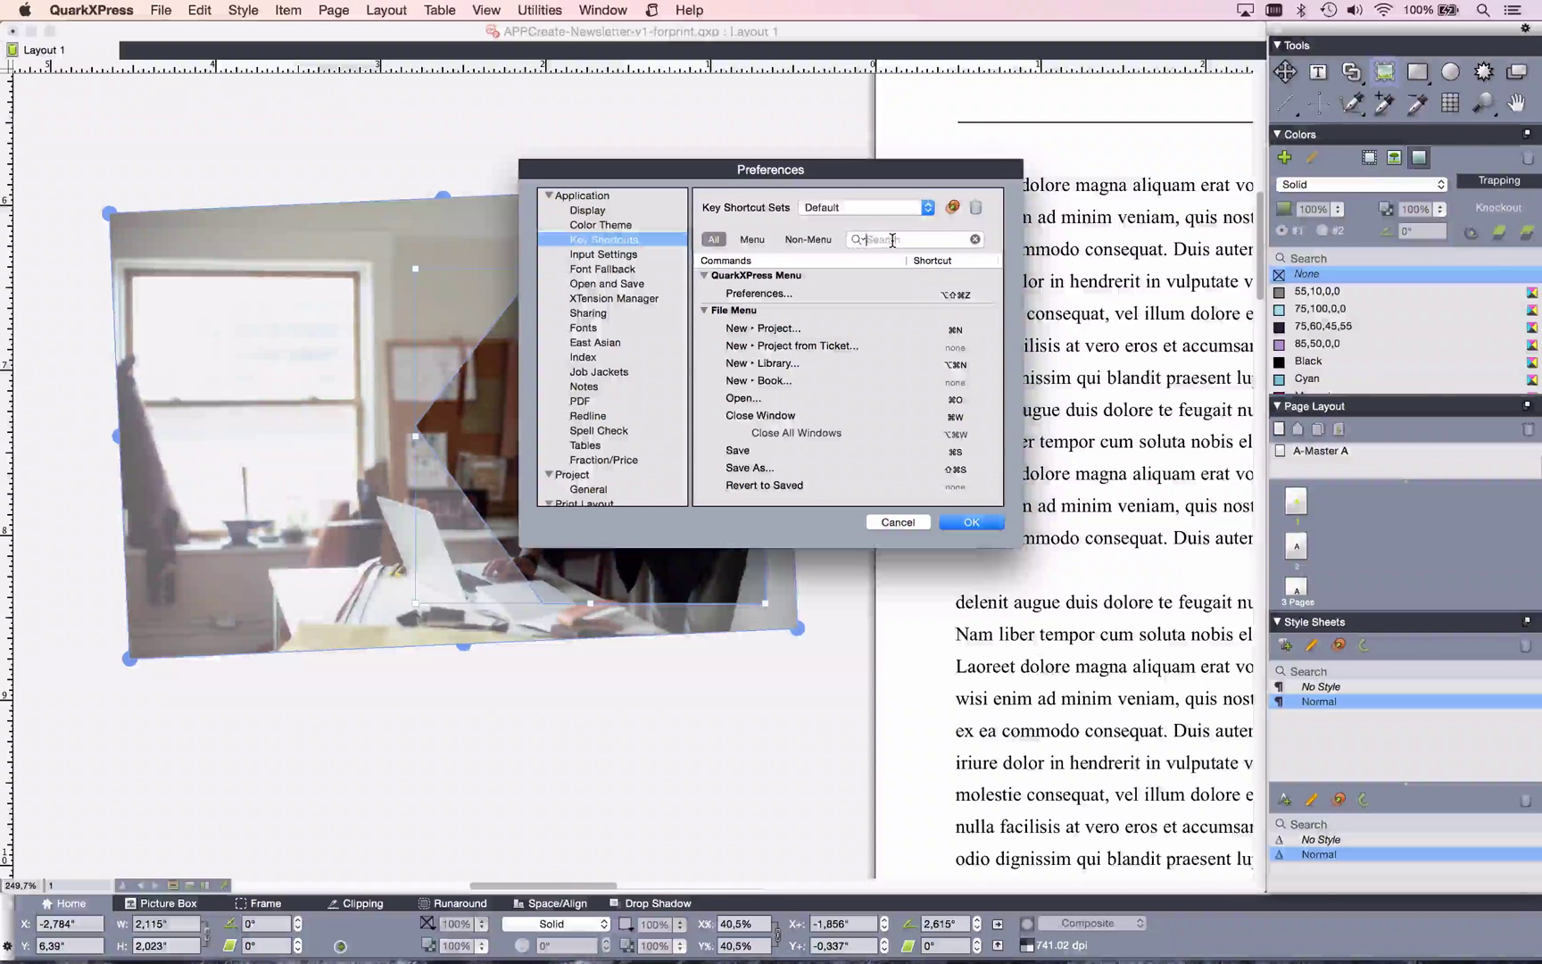
type("toggle")
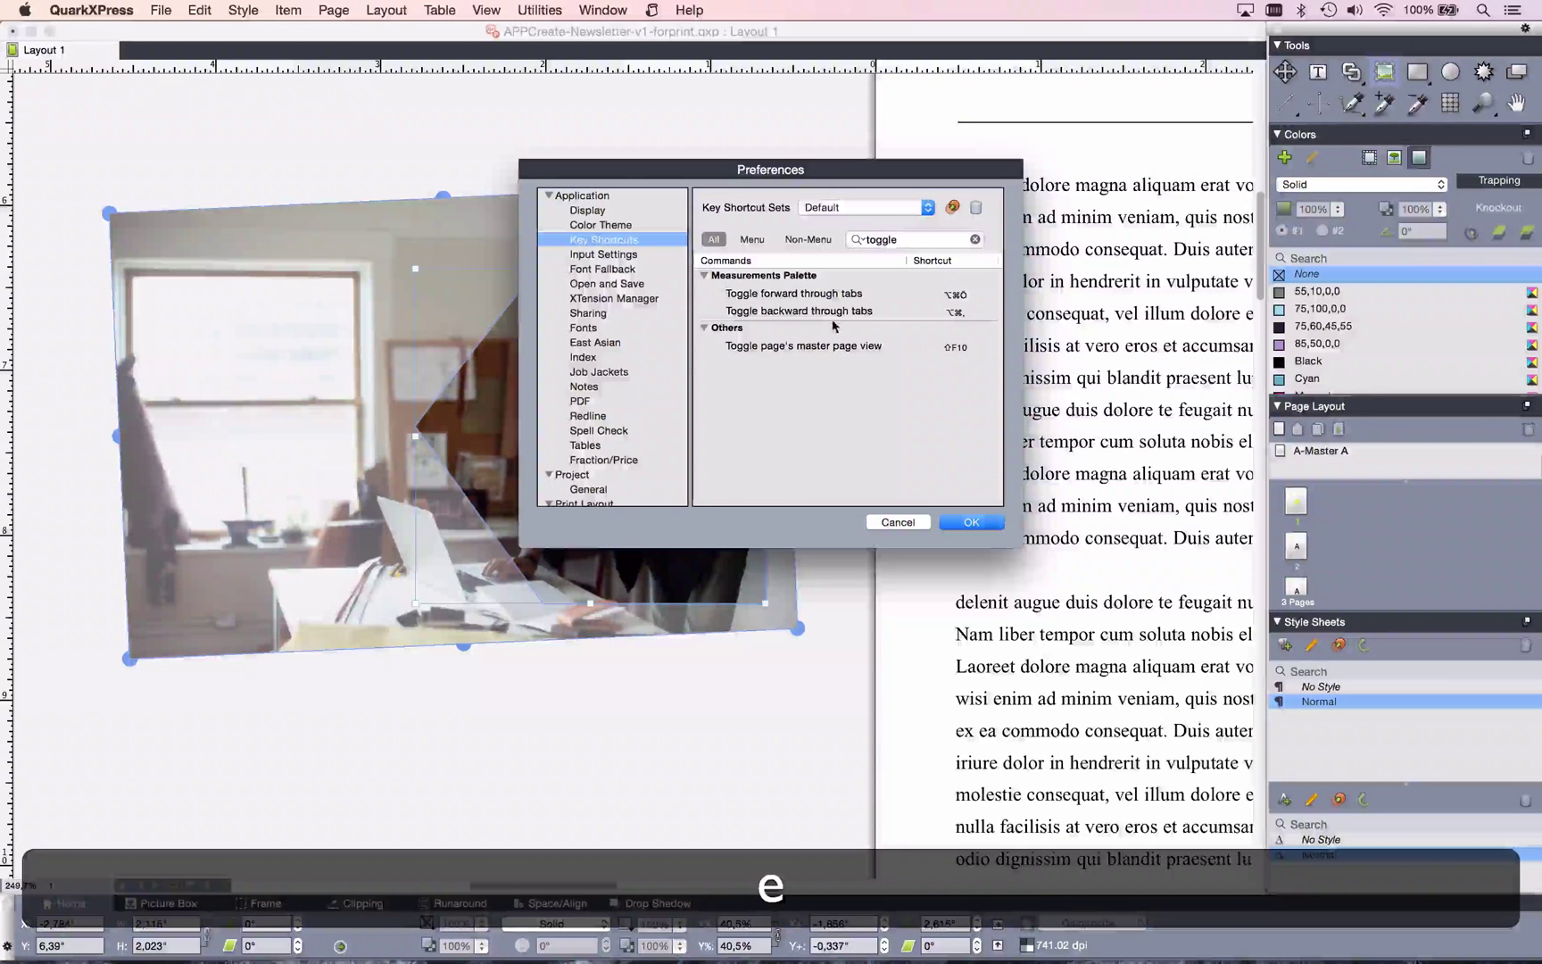
double_click(870, 239)
type("item")
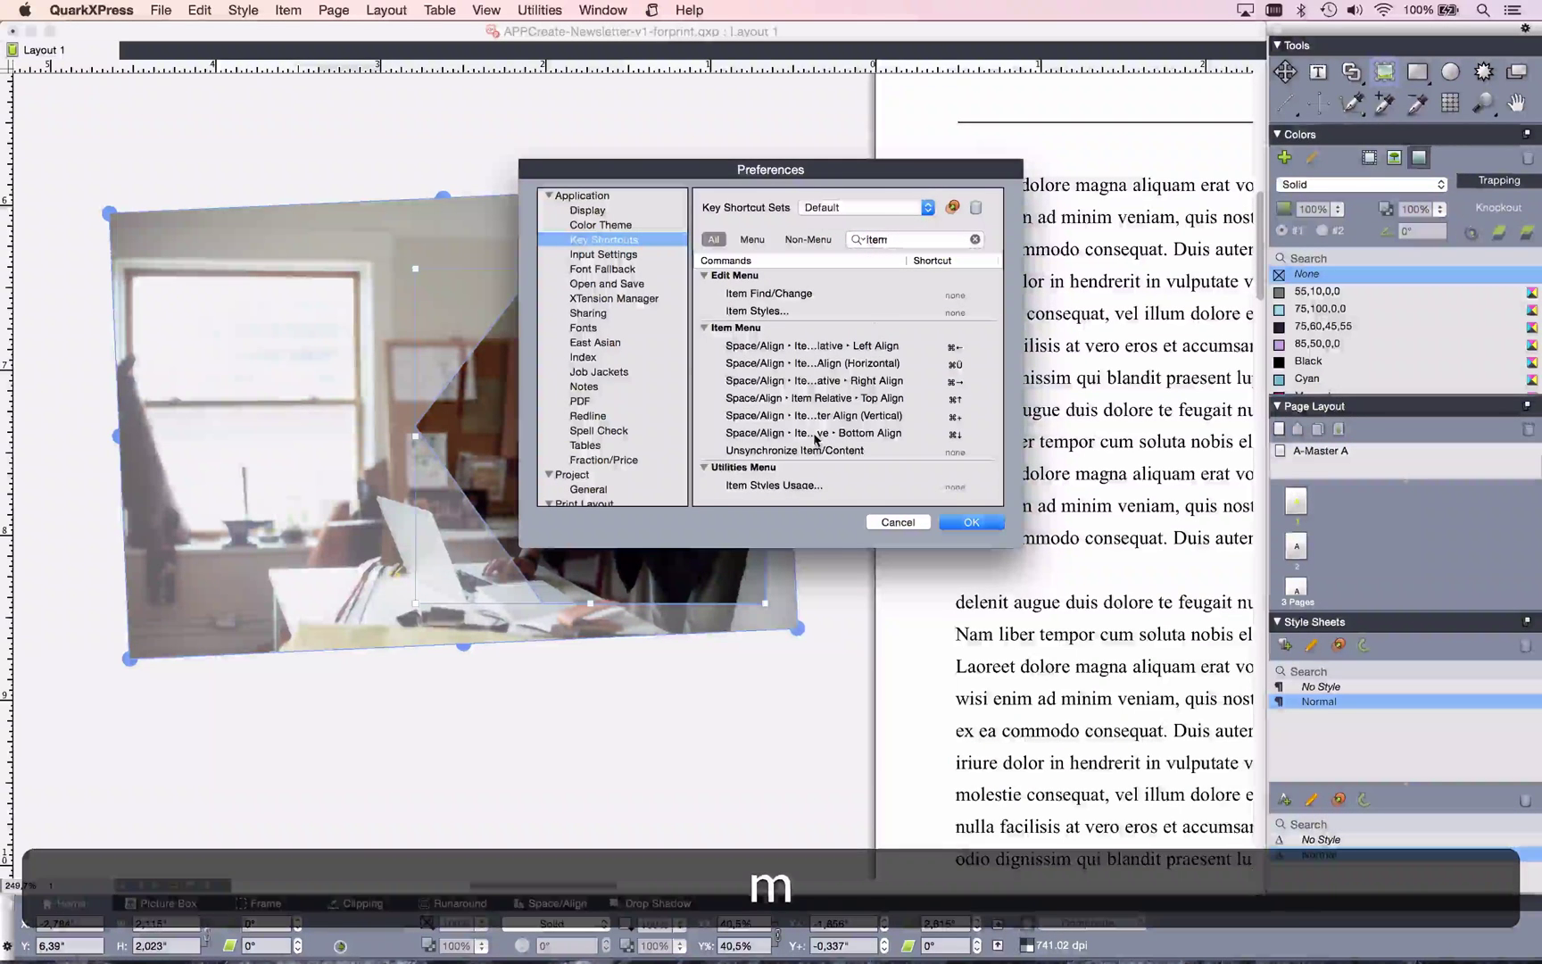
scroll(814, 434, "down", 3)
left_click(793, 481)
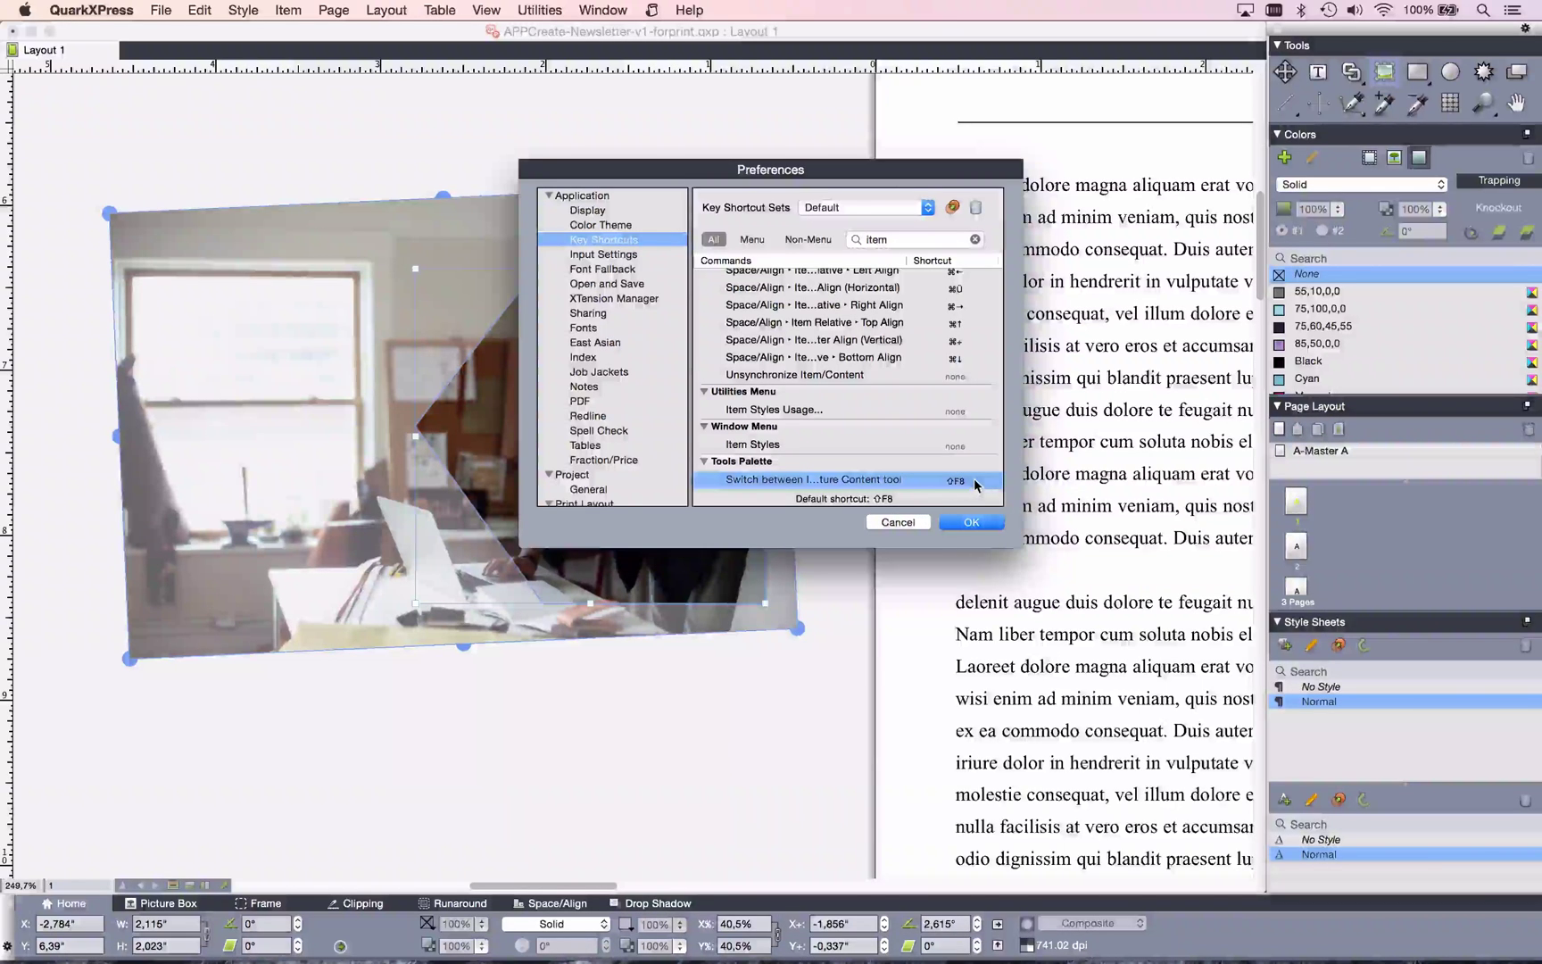
Search the key shortcuts for "cycle" and "tool", examine the Select next tool command, and cancel the preferences.
left_click(808, 239)
type("cye")
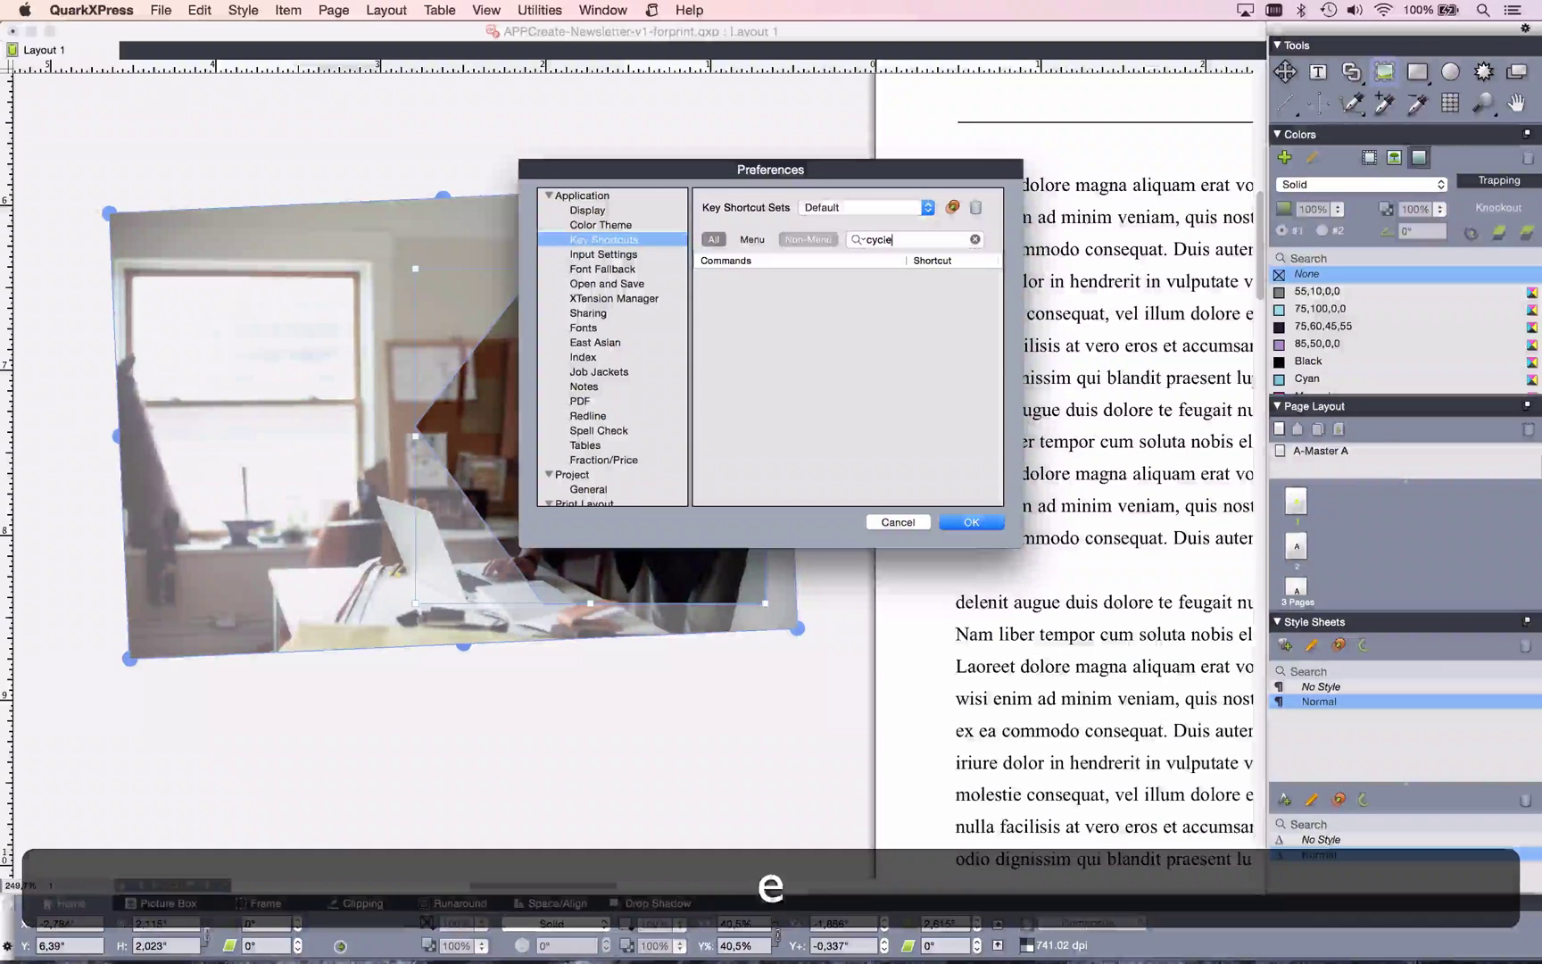
key("BackSpace")
key("BackSpace")
key("BackSpace")
type("tool")
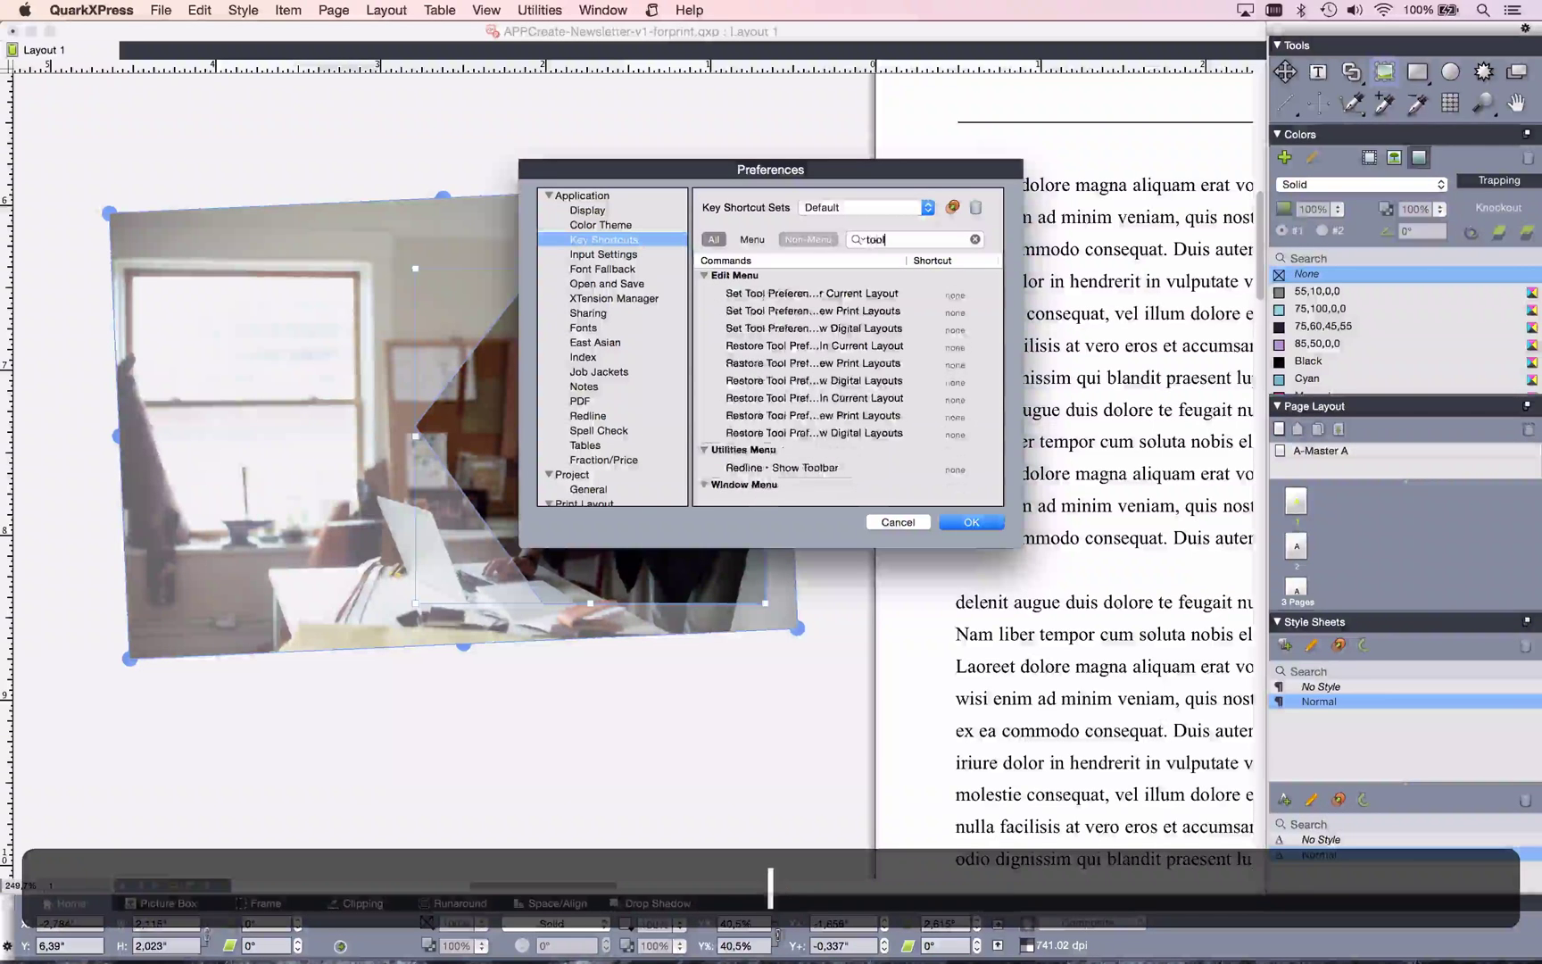
scroll(812, 368, "down", 3)
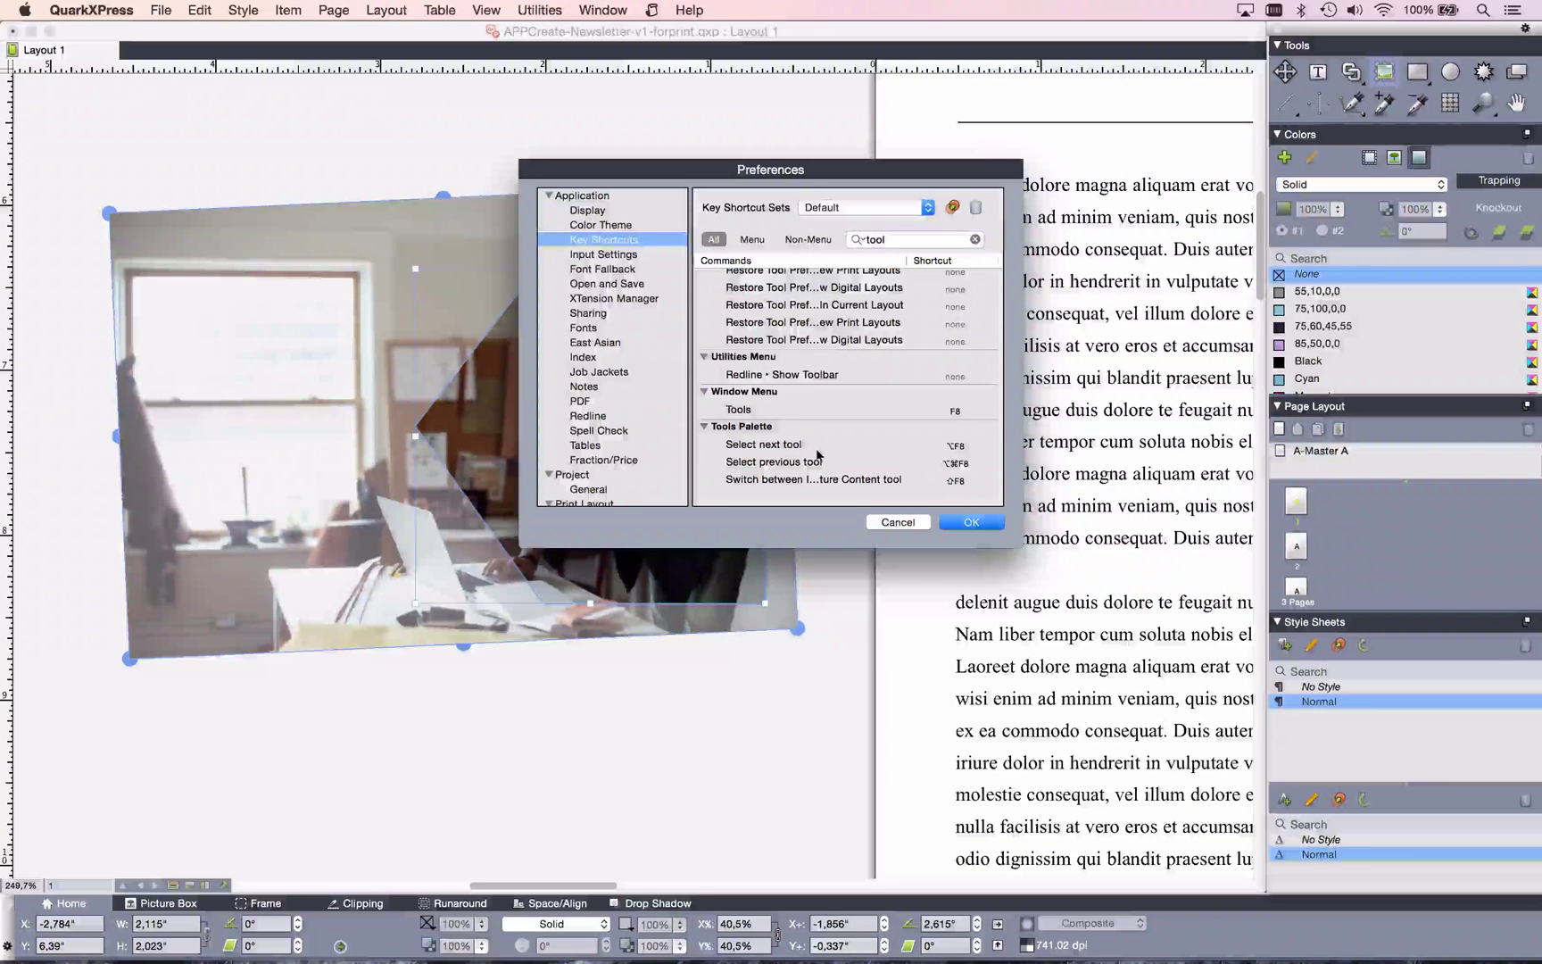
left_click(796, 445)
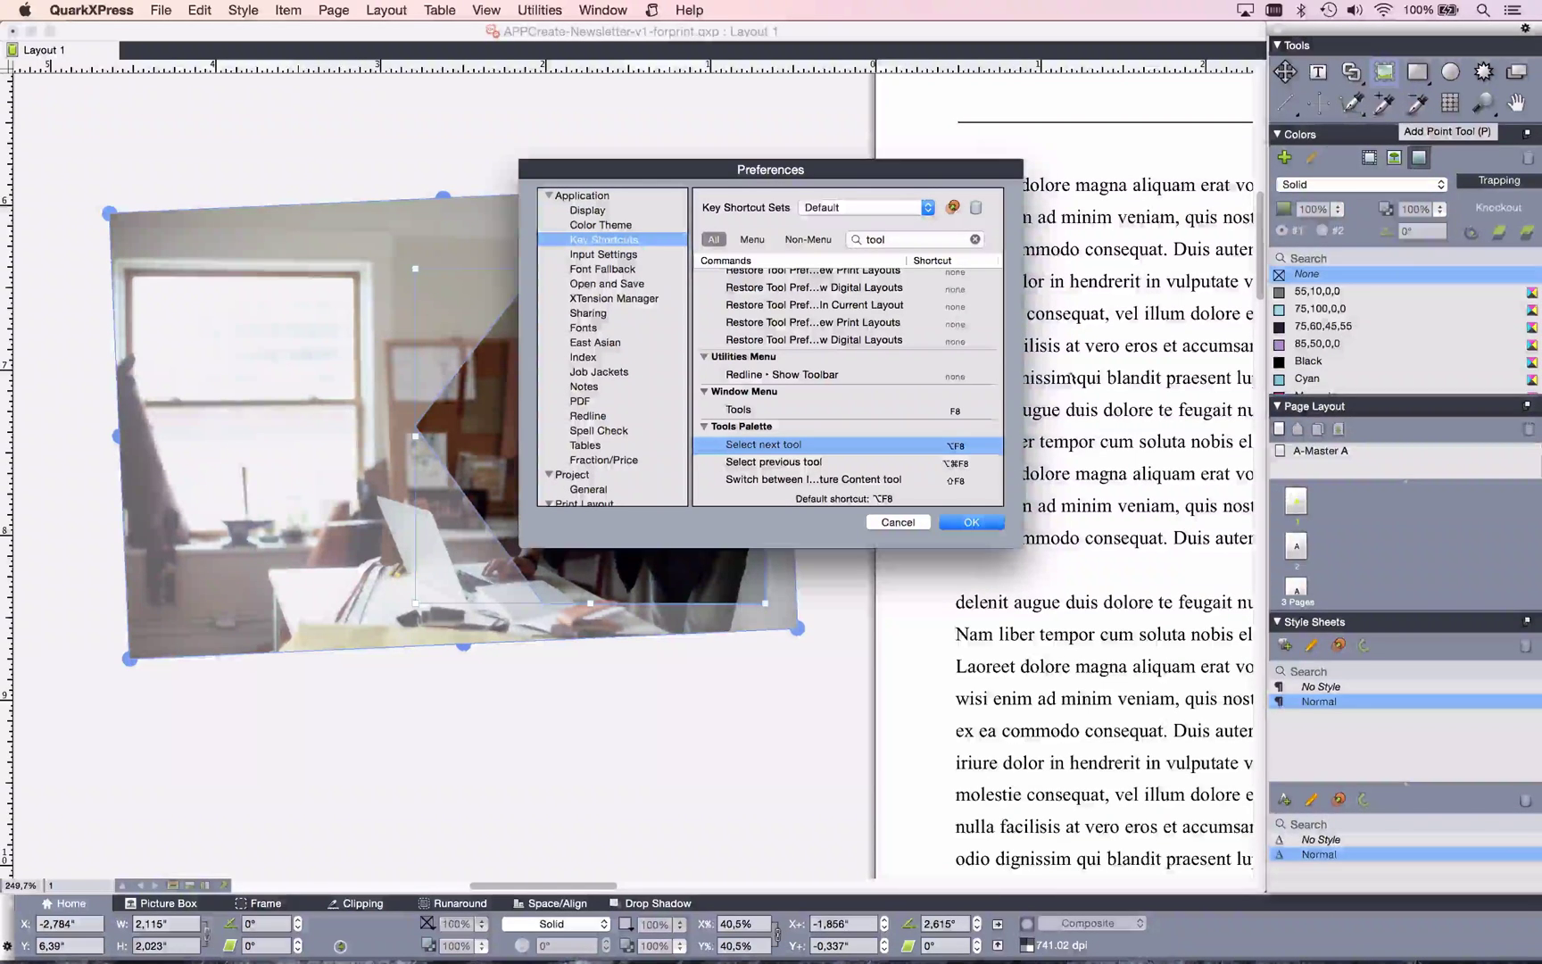
left_click(903, 528)
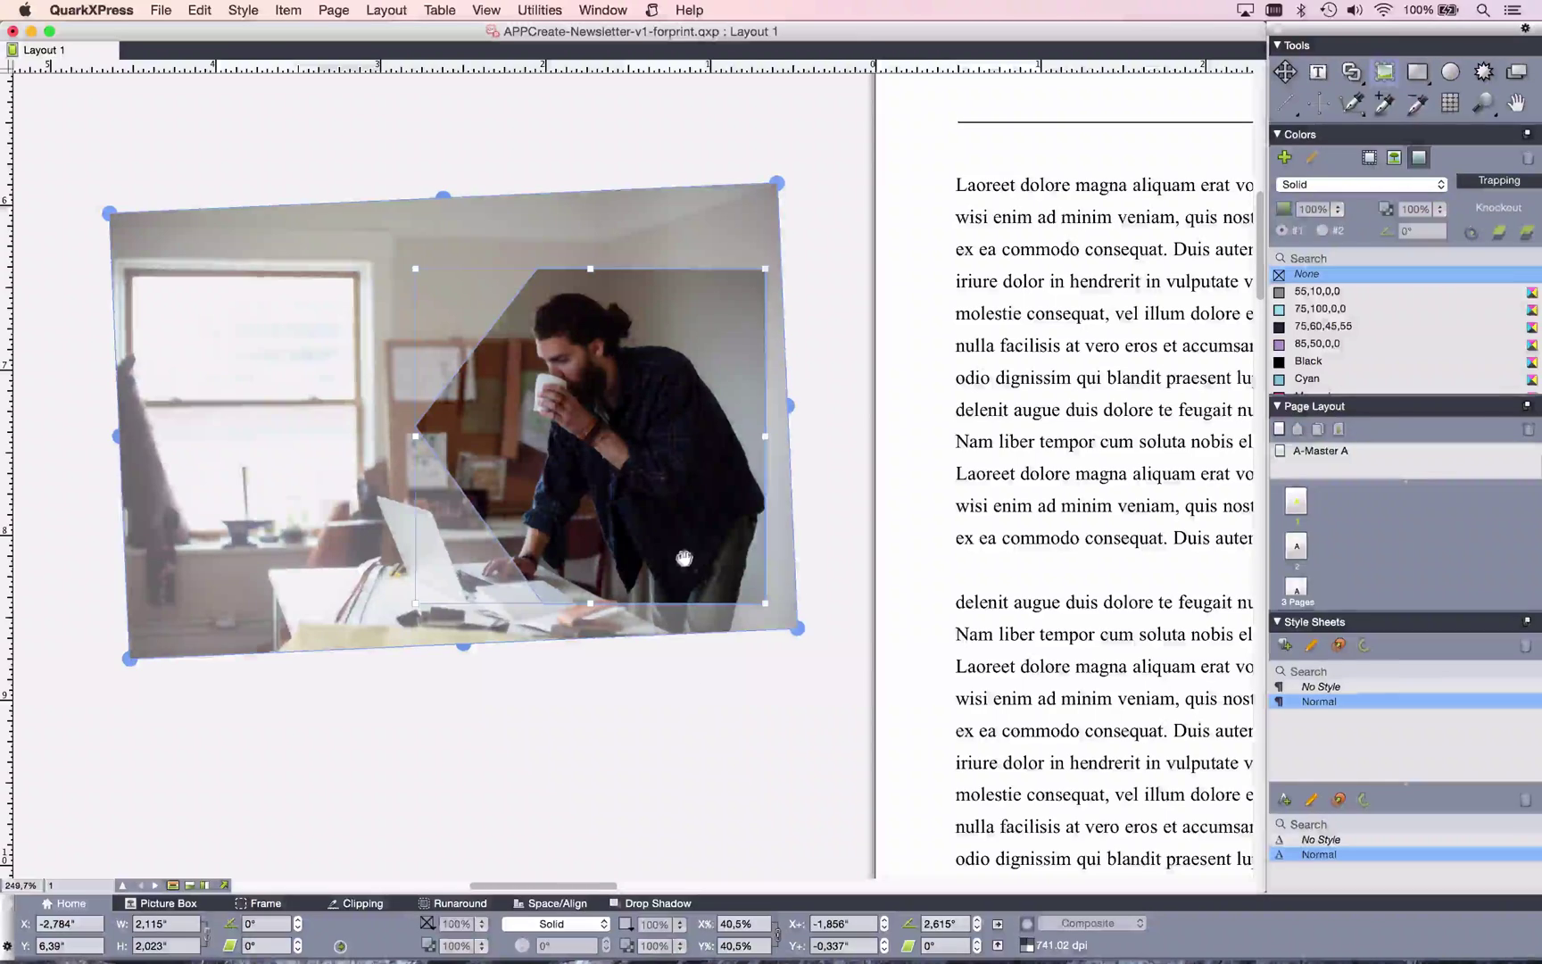
Select the large cover photo with the whole spread in view, and show the Item Styles palette over page 4's text columns.
key("super+0")
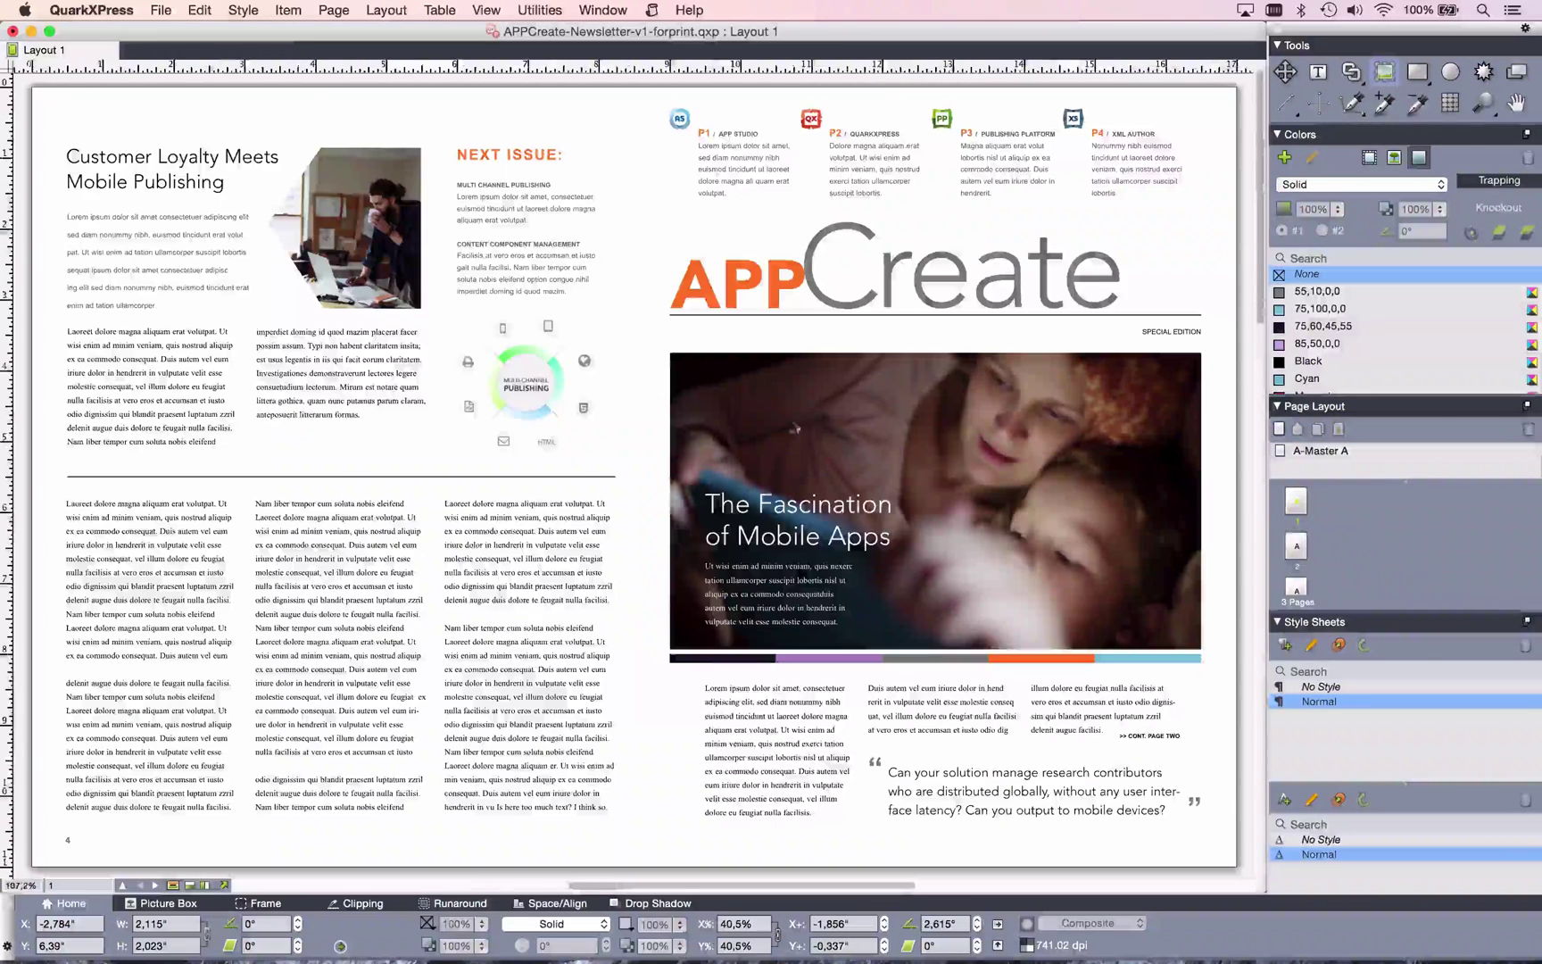
left_click(843, 447)
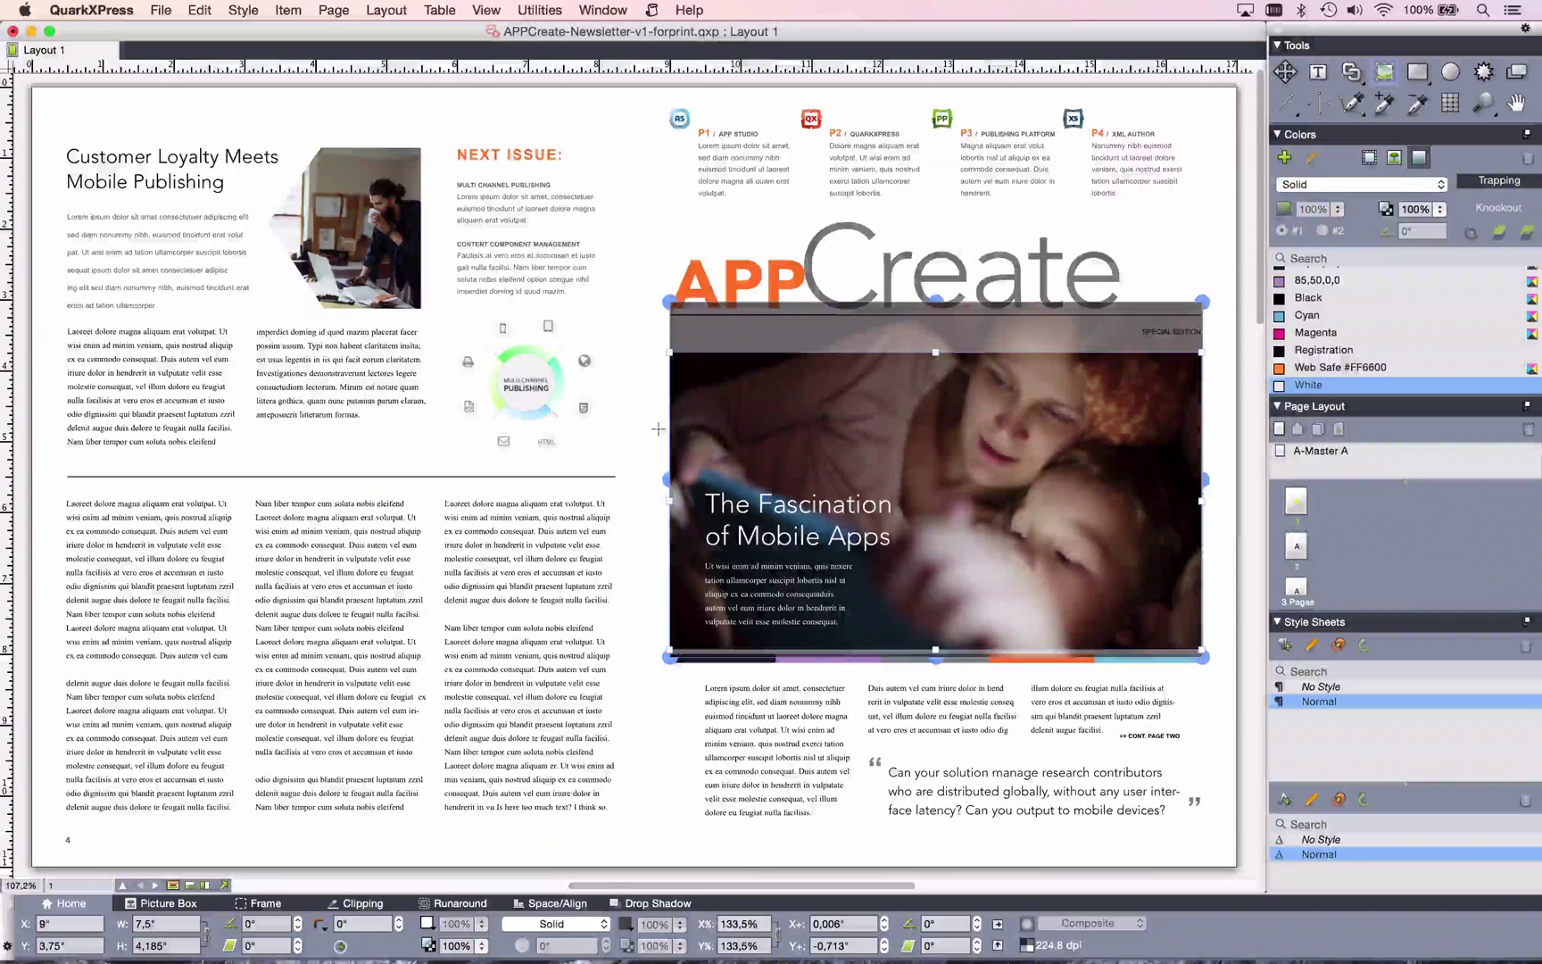
left_click(566, 9)
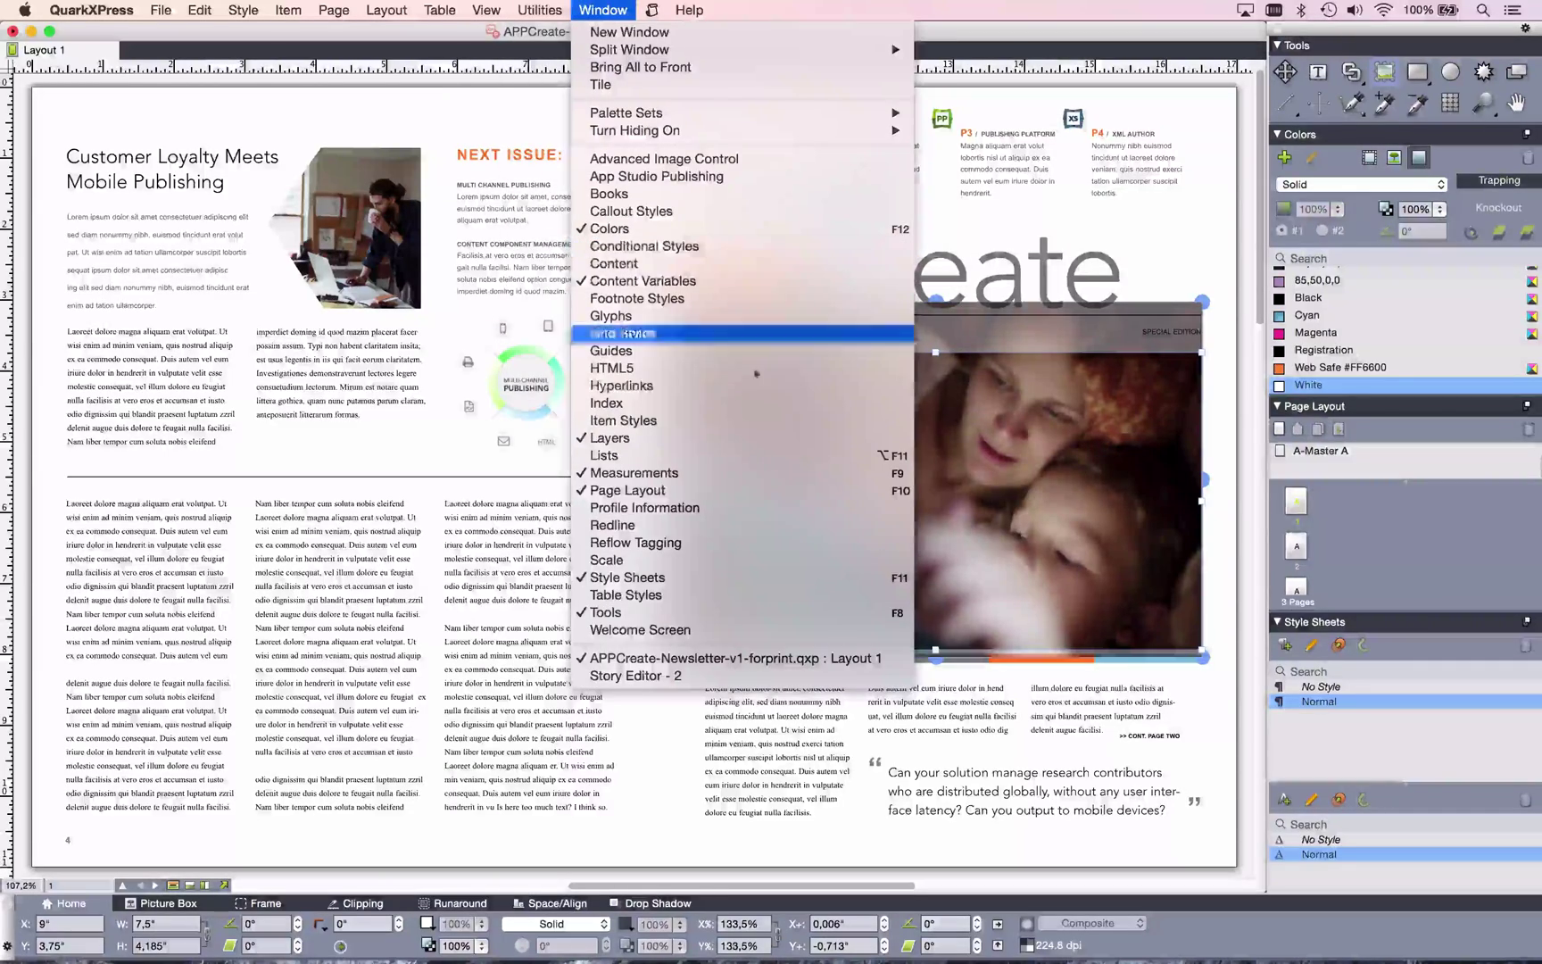
left_click(678, 420)
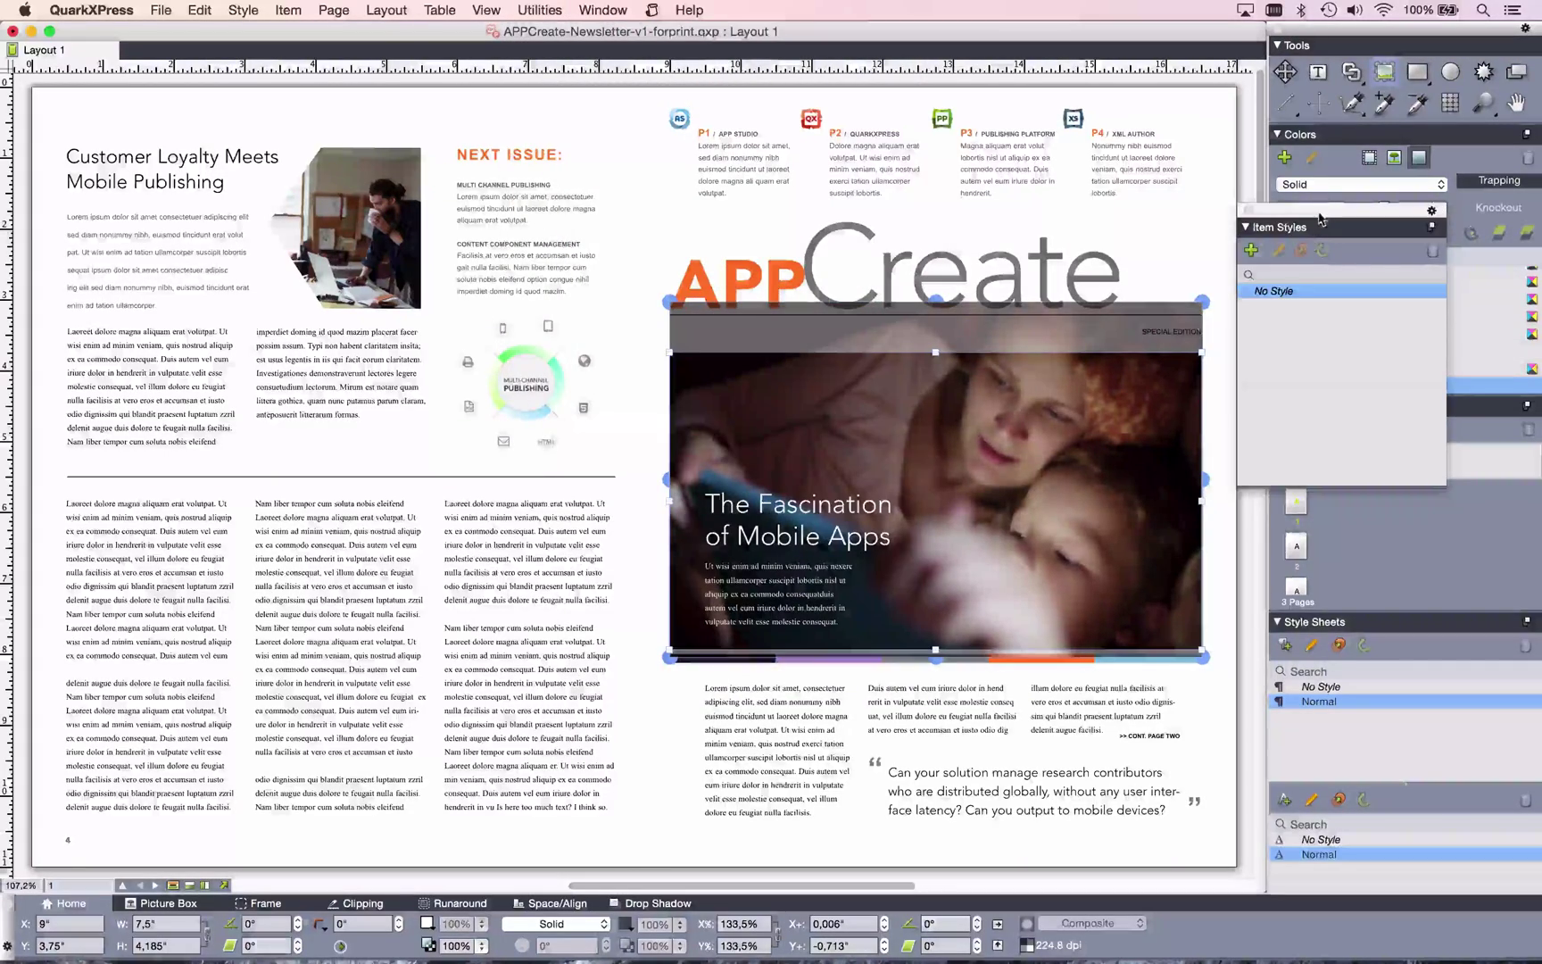
left_click_drag(1319, 217, 413, 513)
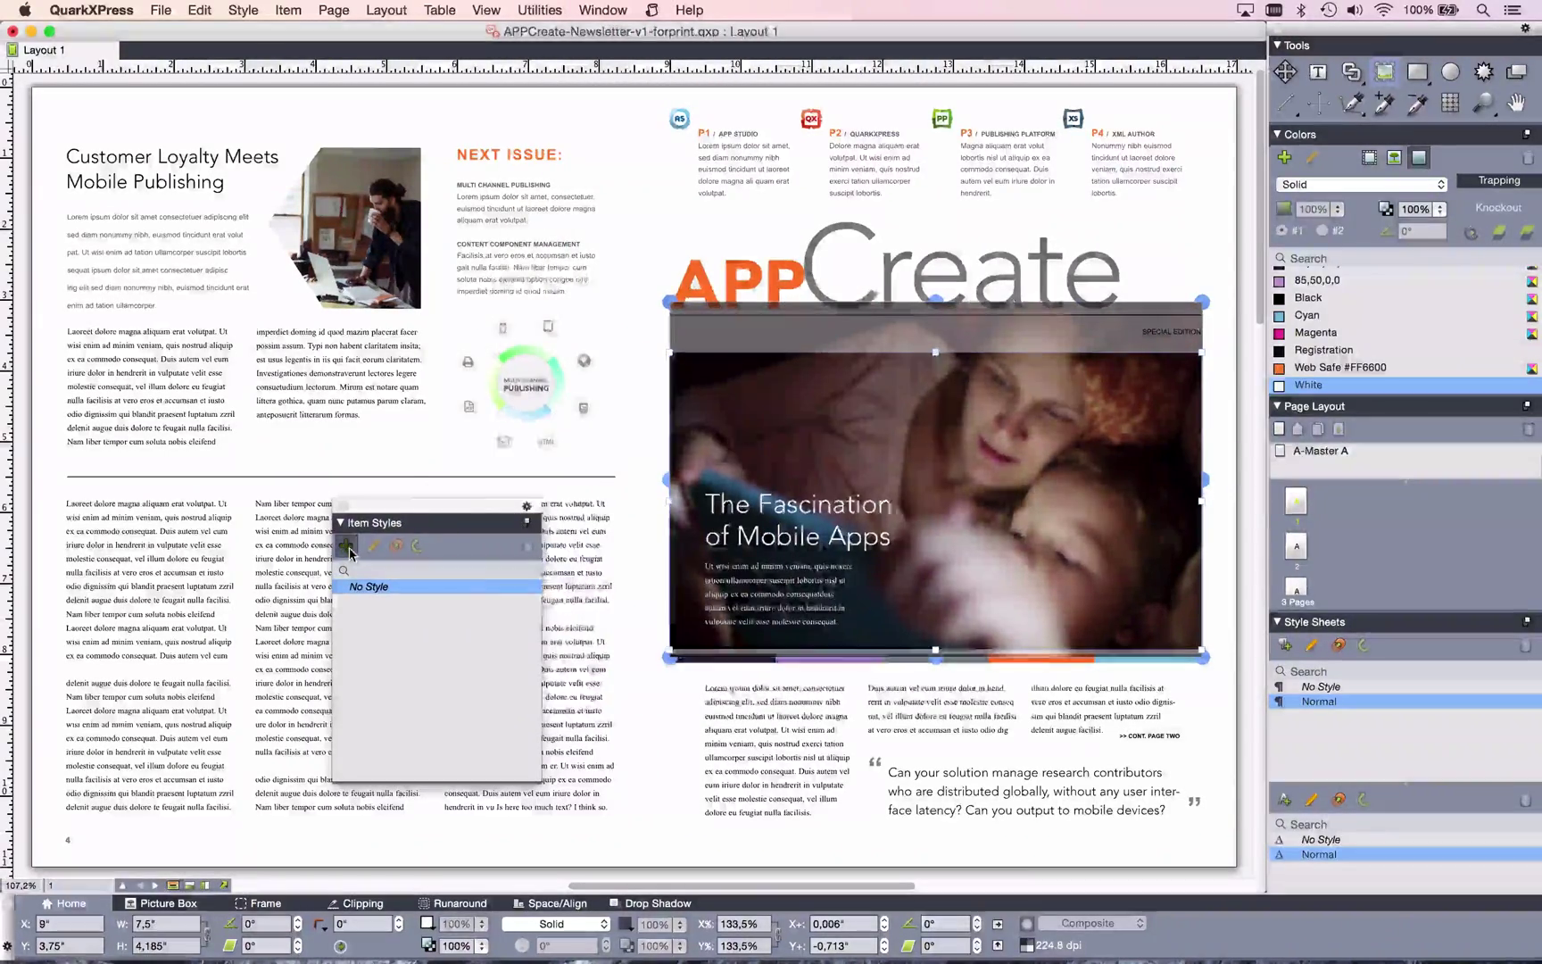
Create an item style named "100%" from the selected cover photo, excluding its box and frame attributes.
left_click(346, 545)
type("100%")
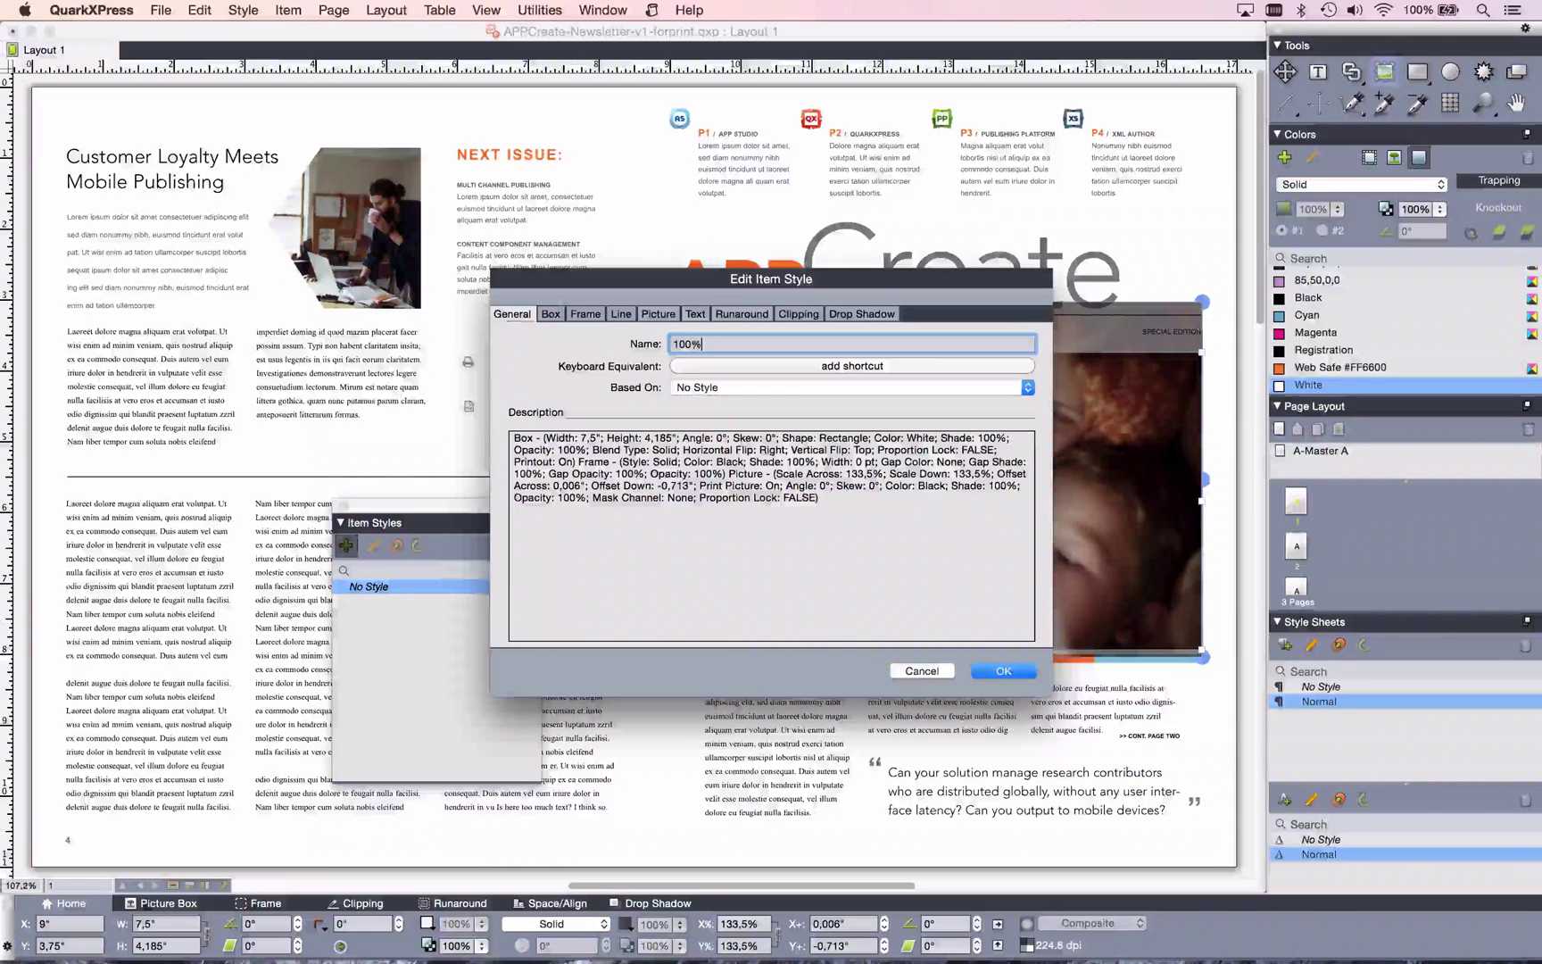
left_click(550, 314)
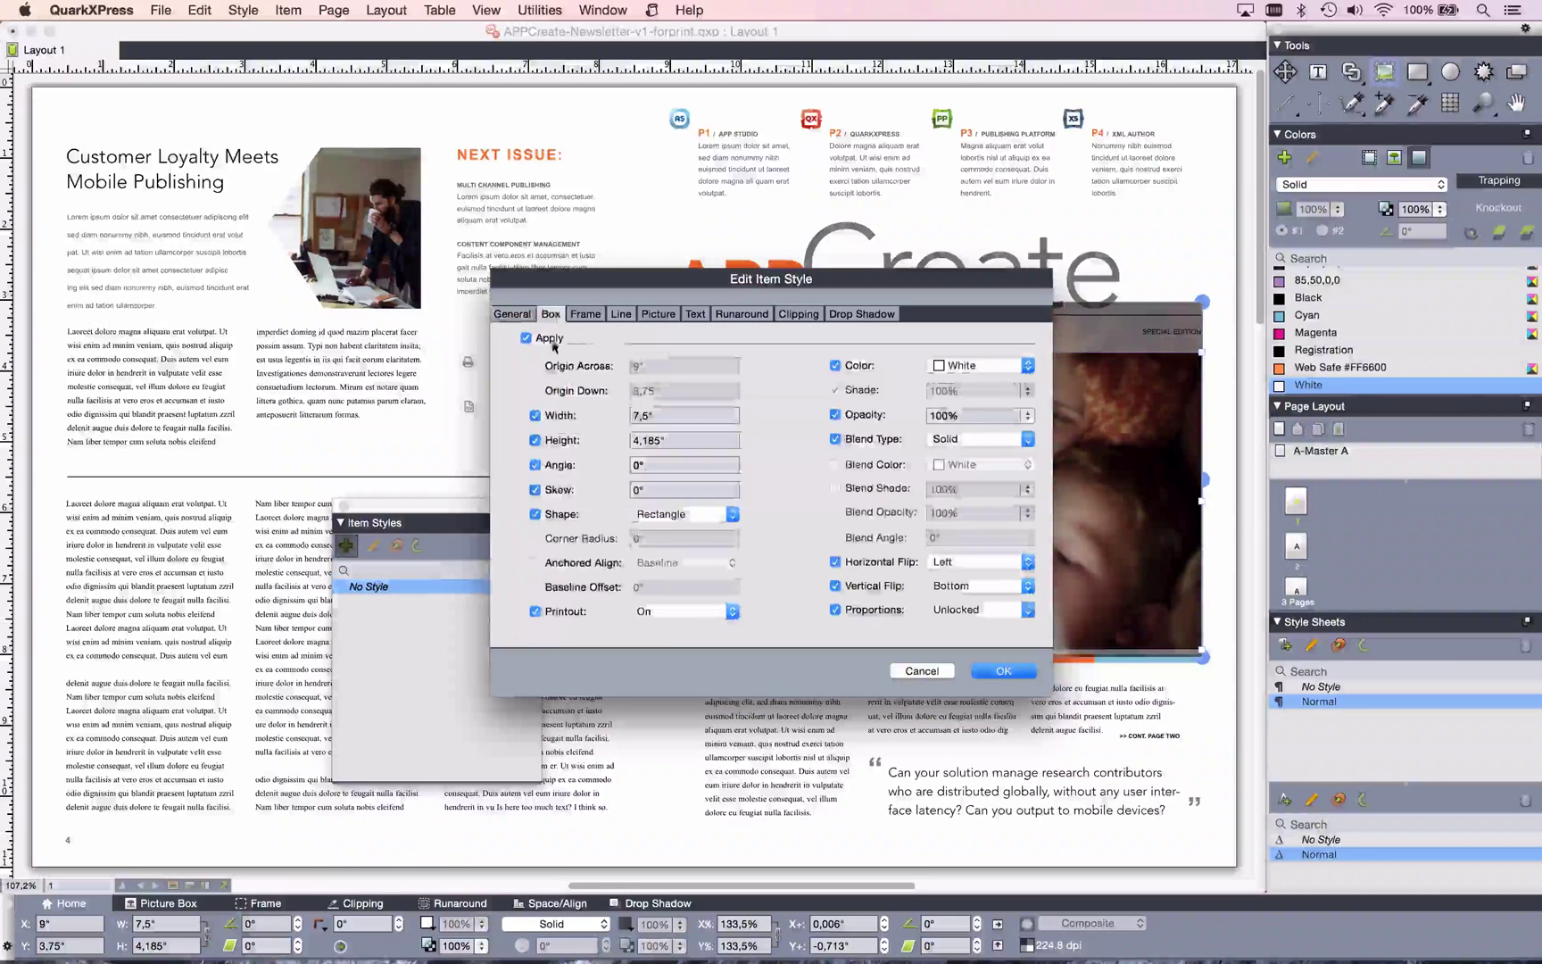
left_click(583, 317)
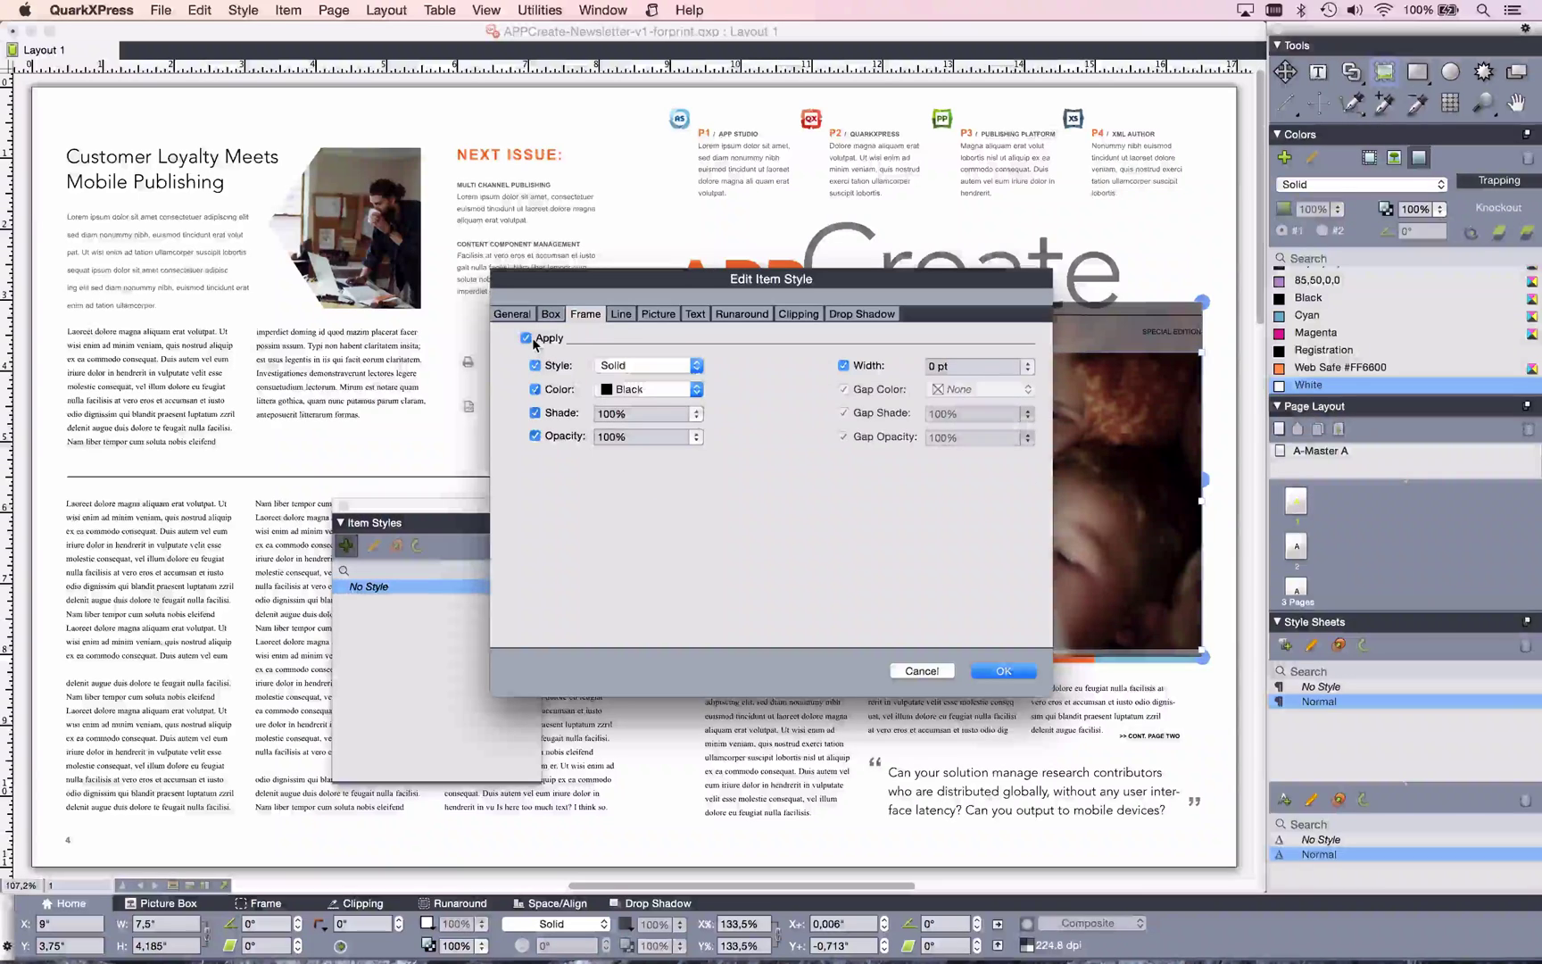
left_click(620, 315)
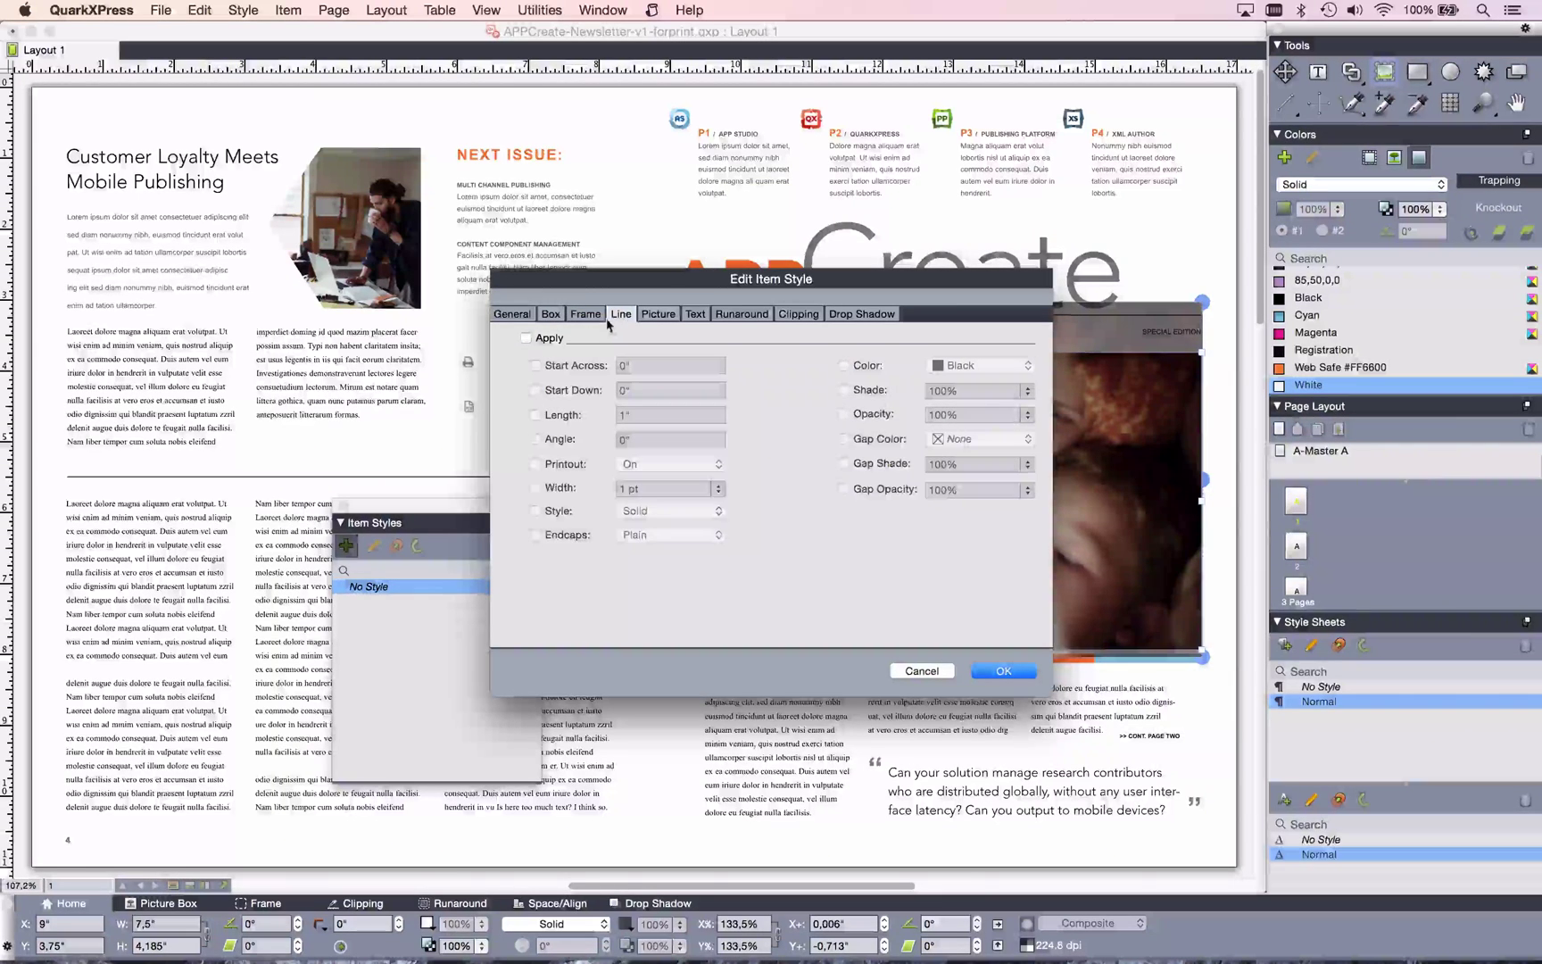
Exclude the picture offsets from the item style and set both Scale Across and Scale Down to 100%.
left_click(658, 315)
left_click(568, 365)
left_click(566, 388)
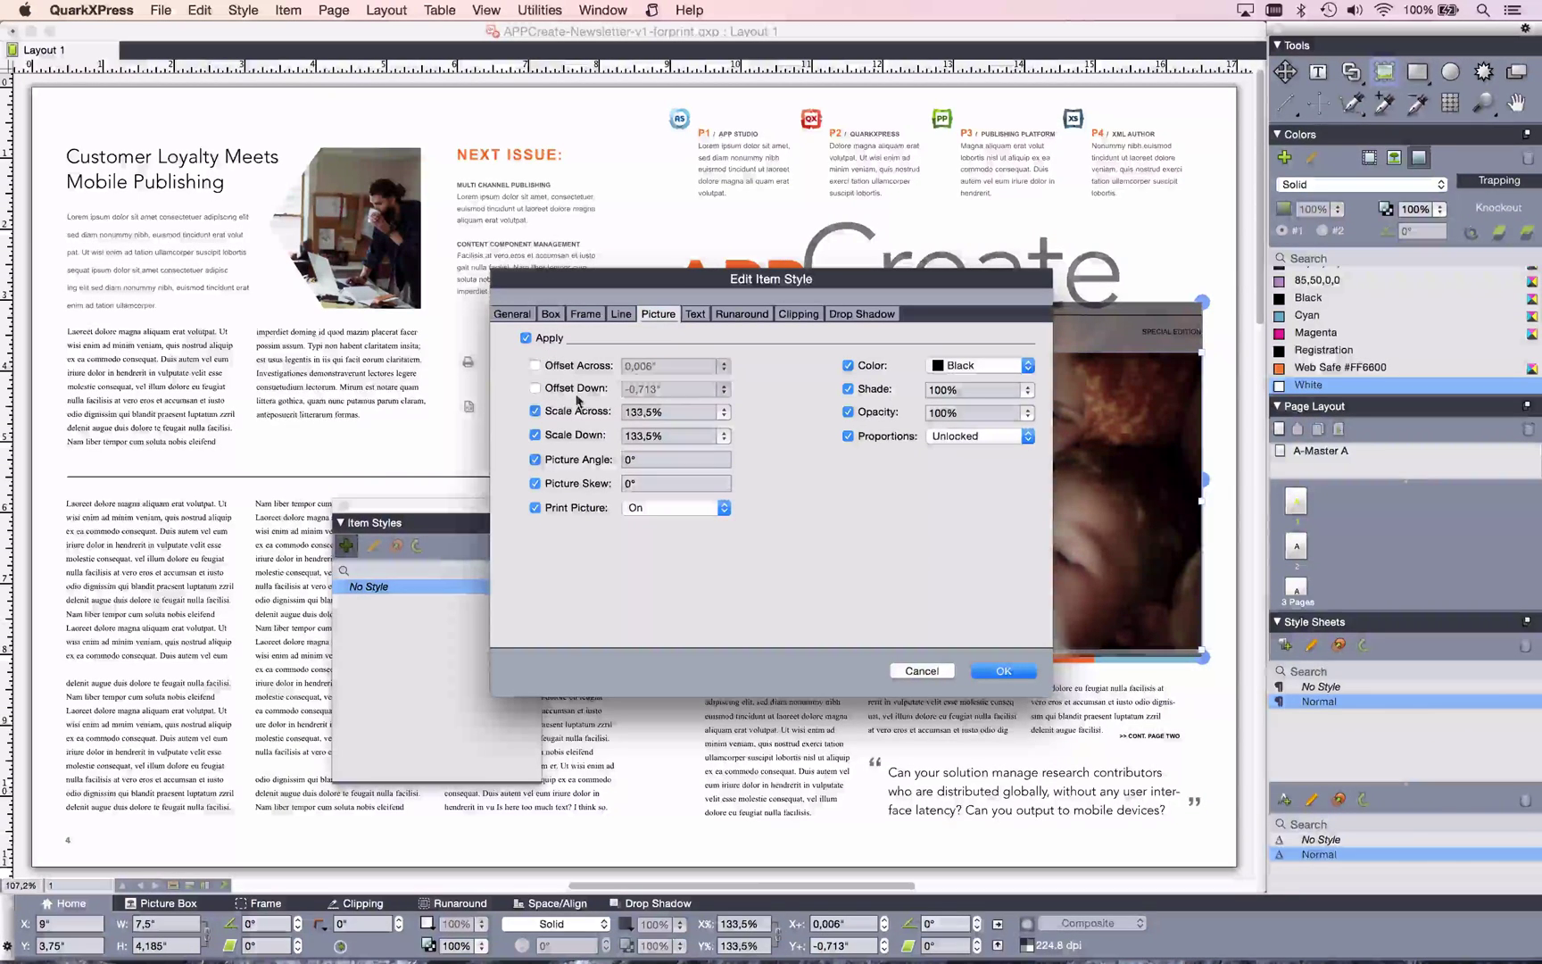
left_click(678, 412)
type("100")
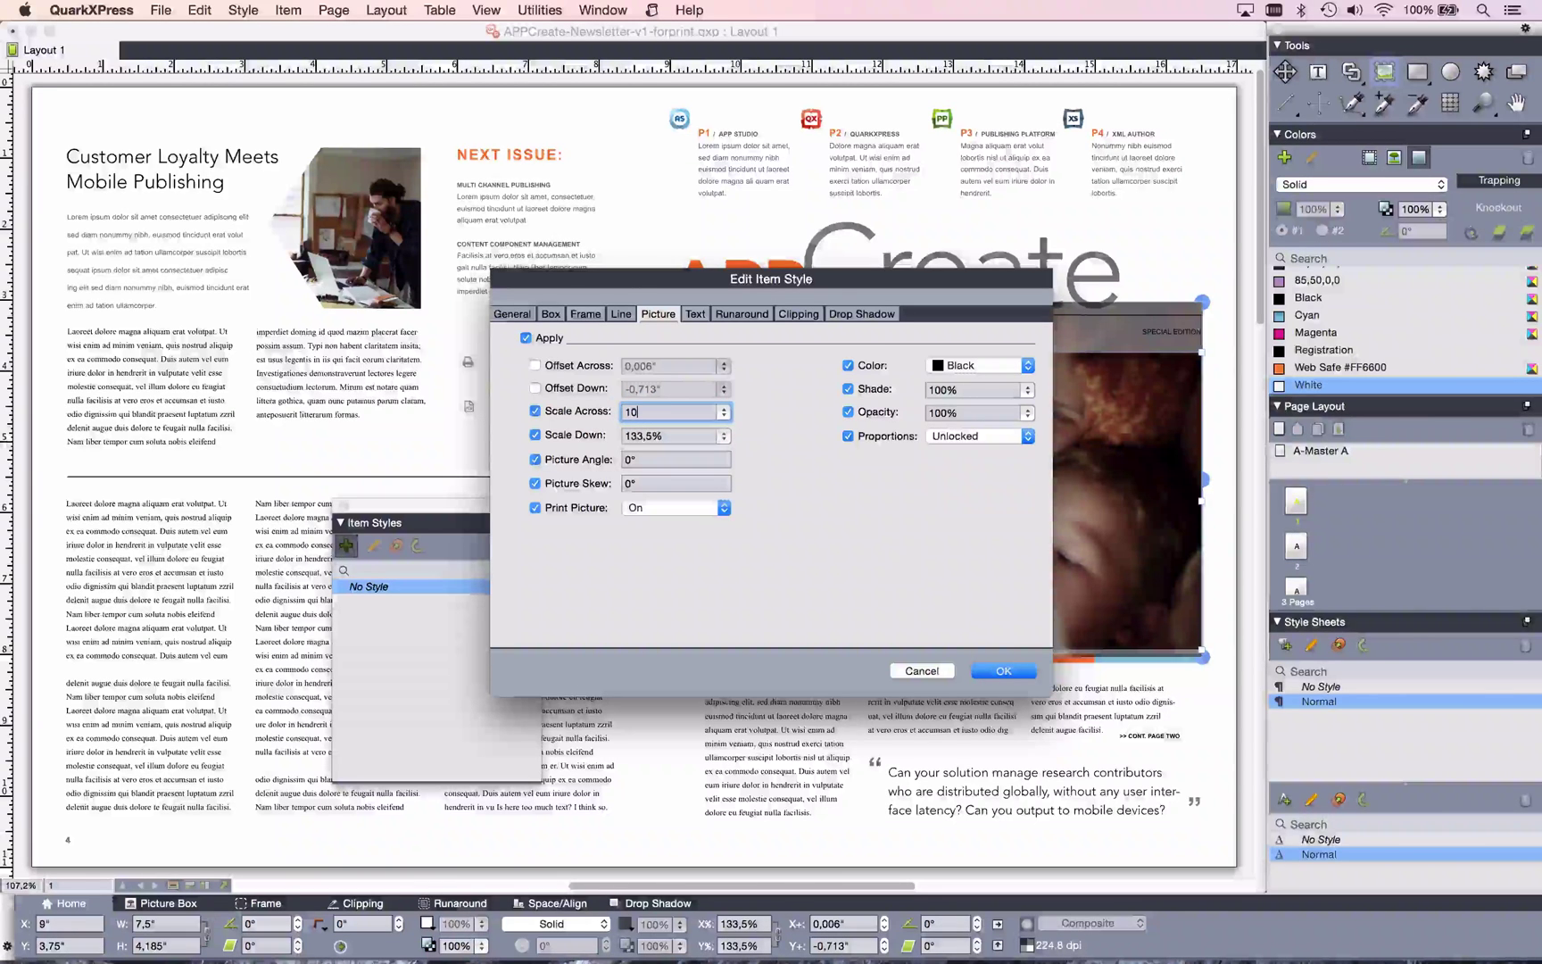
key("Tab")
type("1")
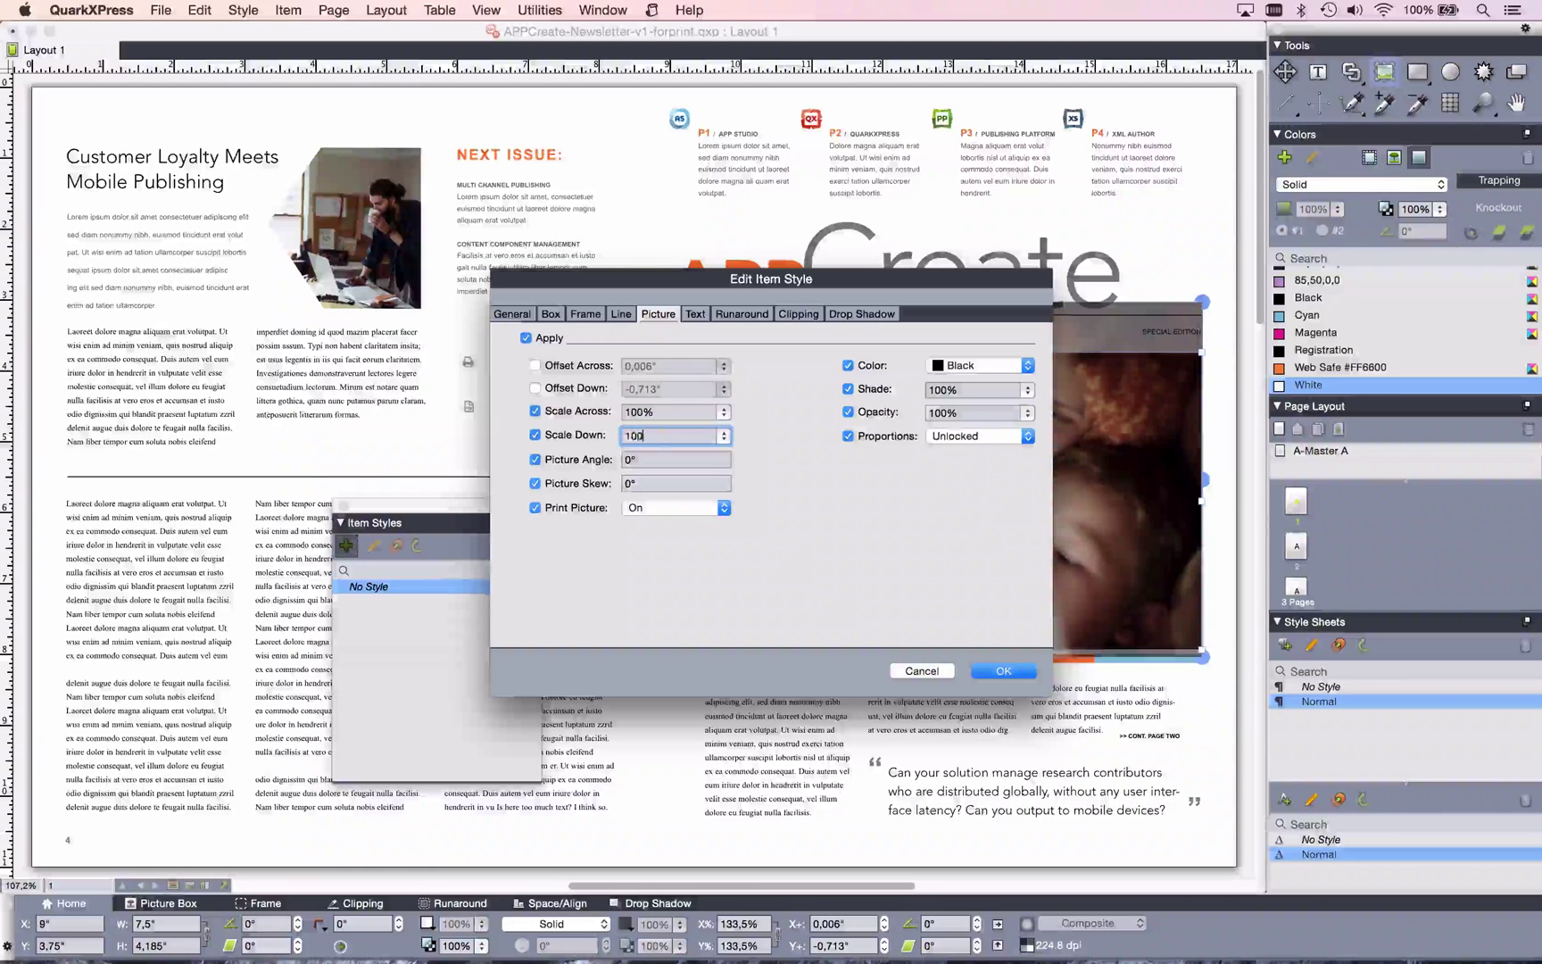
Exclude picture angle, skew, print picture, proportions, opacity, shade and color, leaving only the two scale attributes in the item style.
left_click(534, 459)
left_click(534, 483)
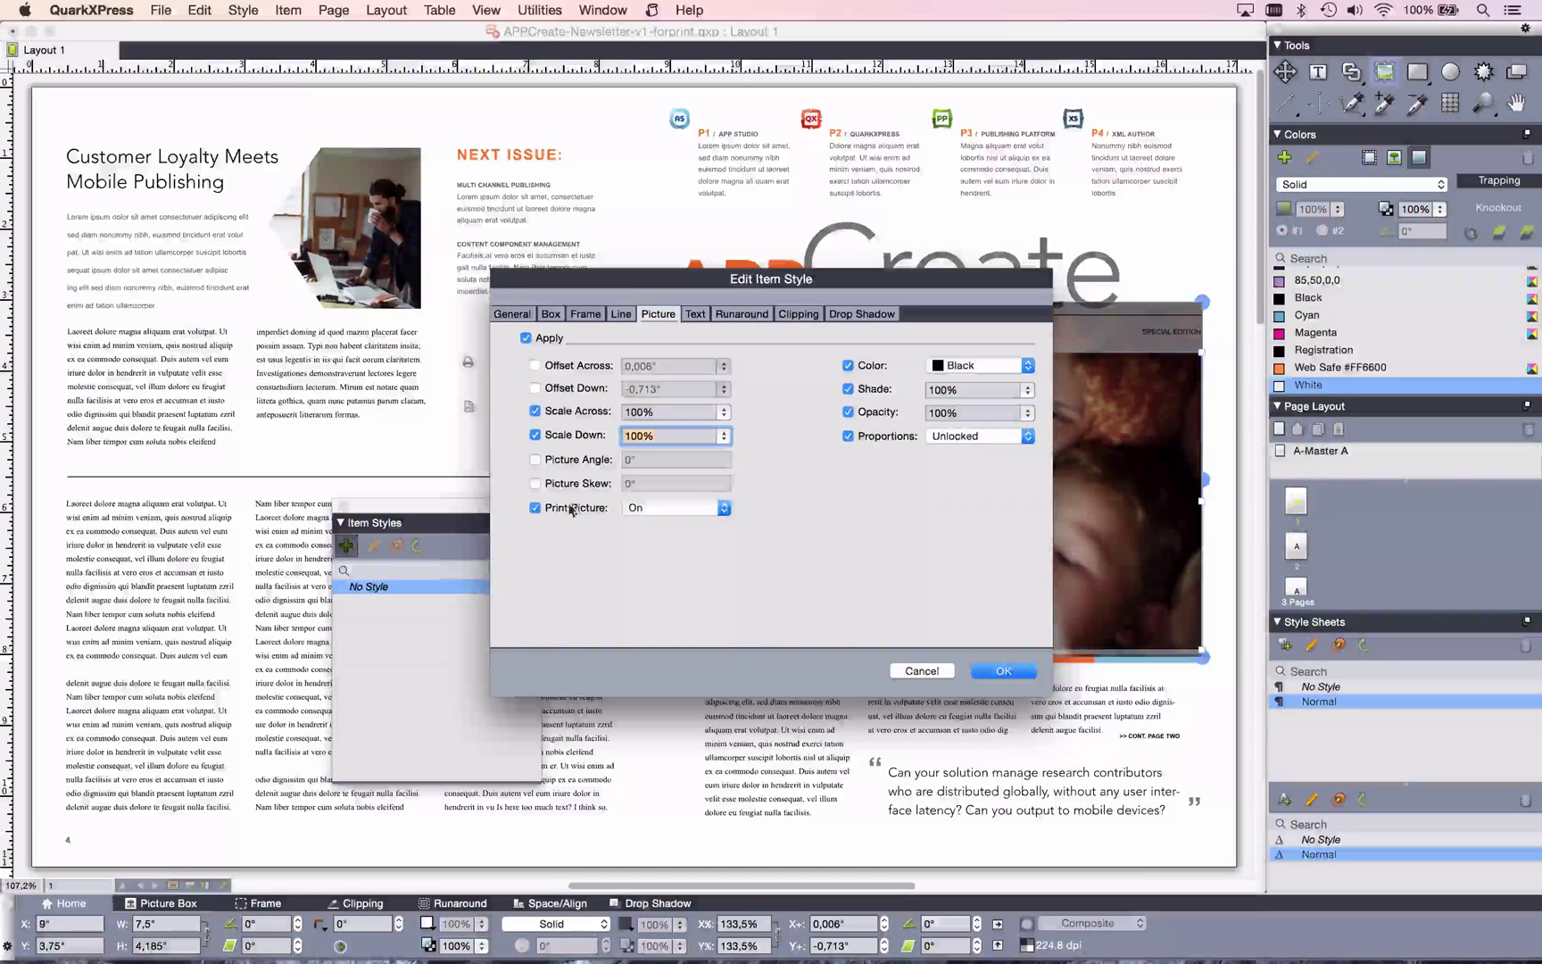
left_click(571, 507)
left_click(884, 436)
left_click(883, 412)
left_click(874, 389)
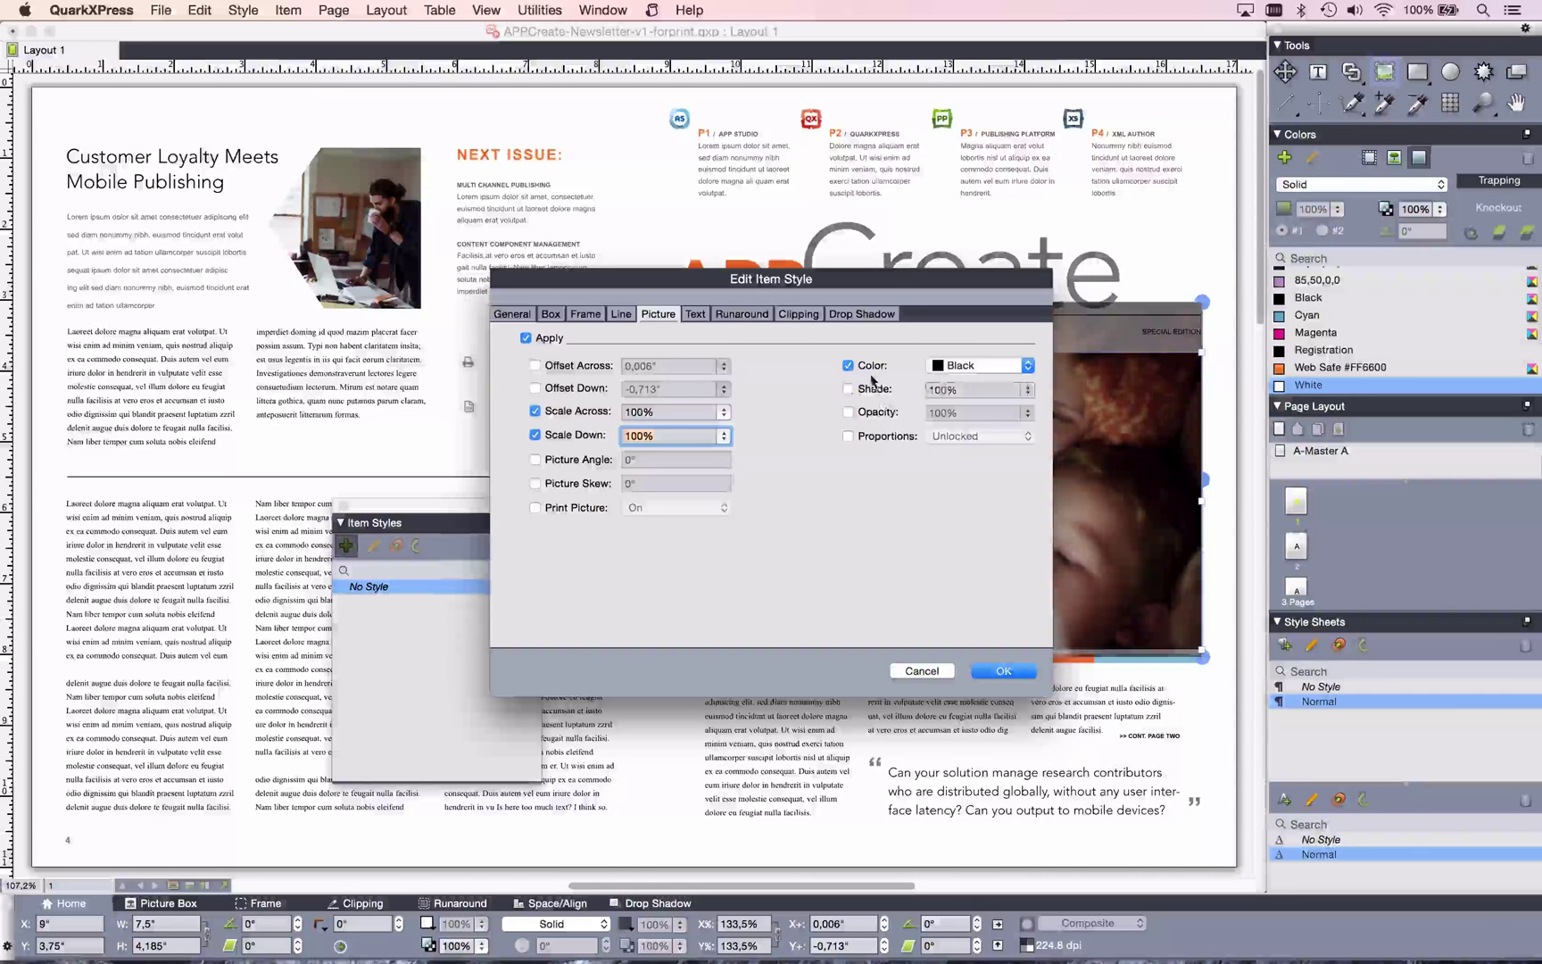
left_click(864, 366)
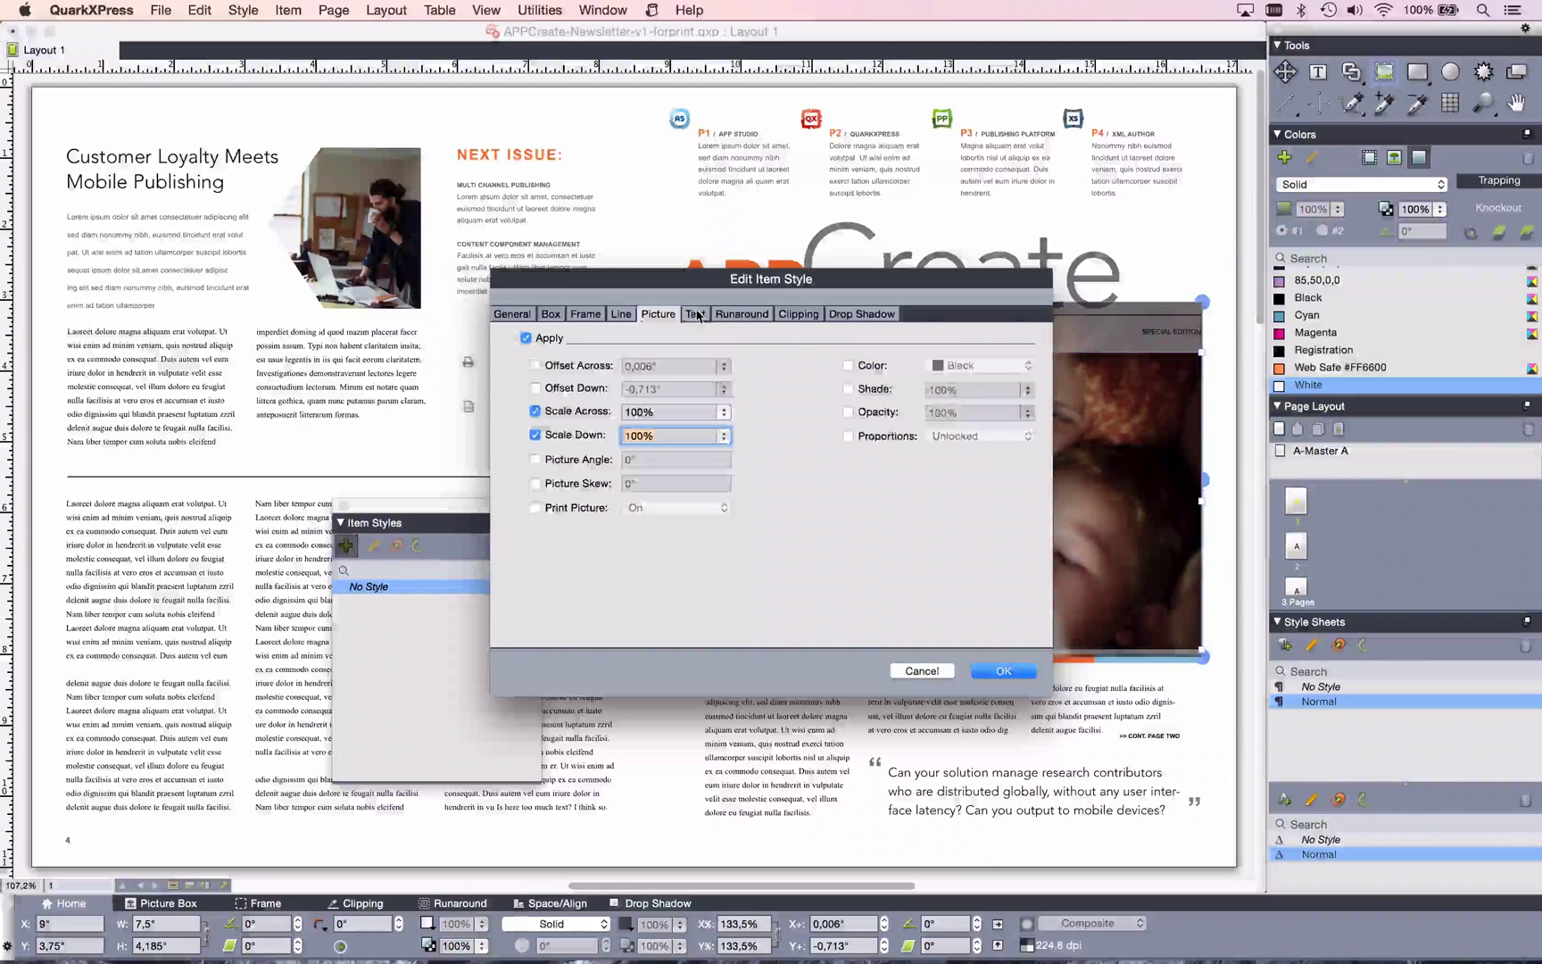
Go through the style's text, runaround, clipping and drop shadow attributes, and save the item style.
left_click(695, 315)
left_click(742, 314)
left_click(798, 314)
left_click(856, 317)
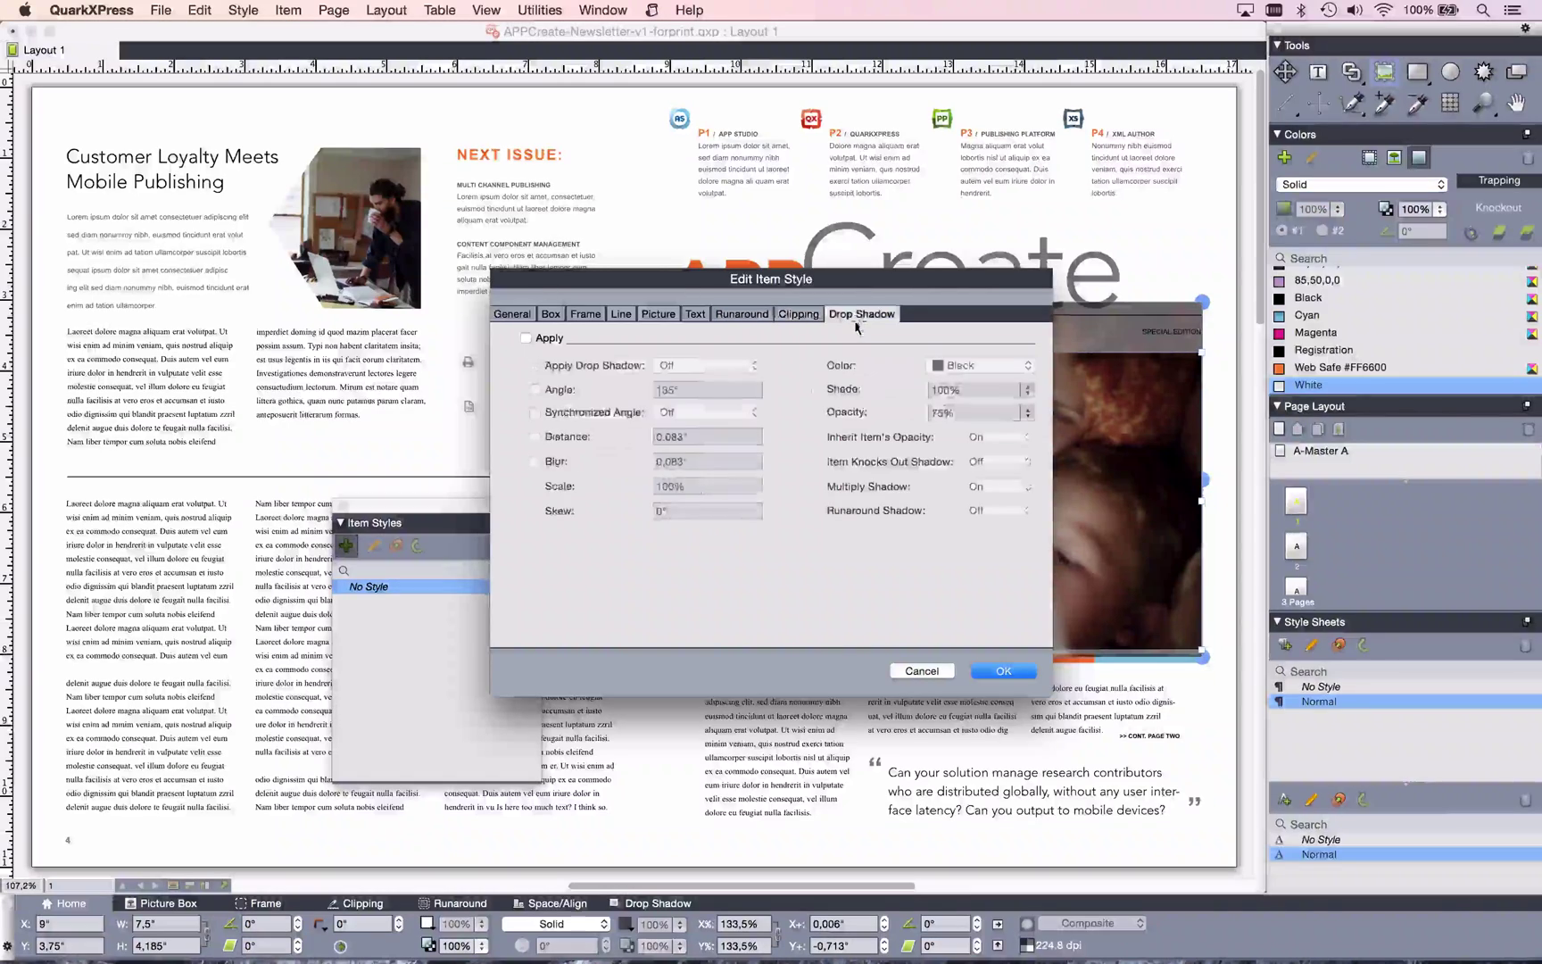
left_click(993, 675)
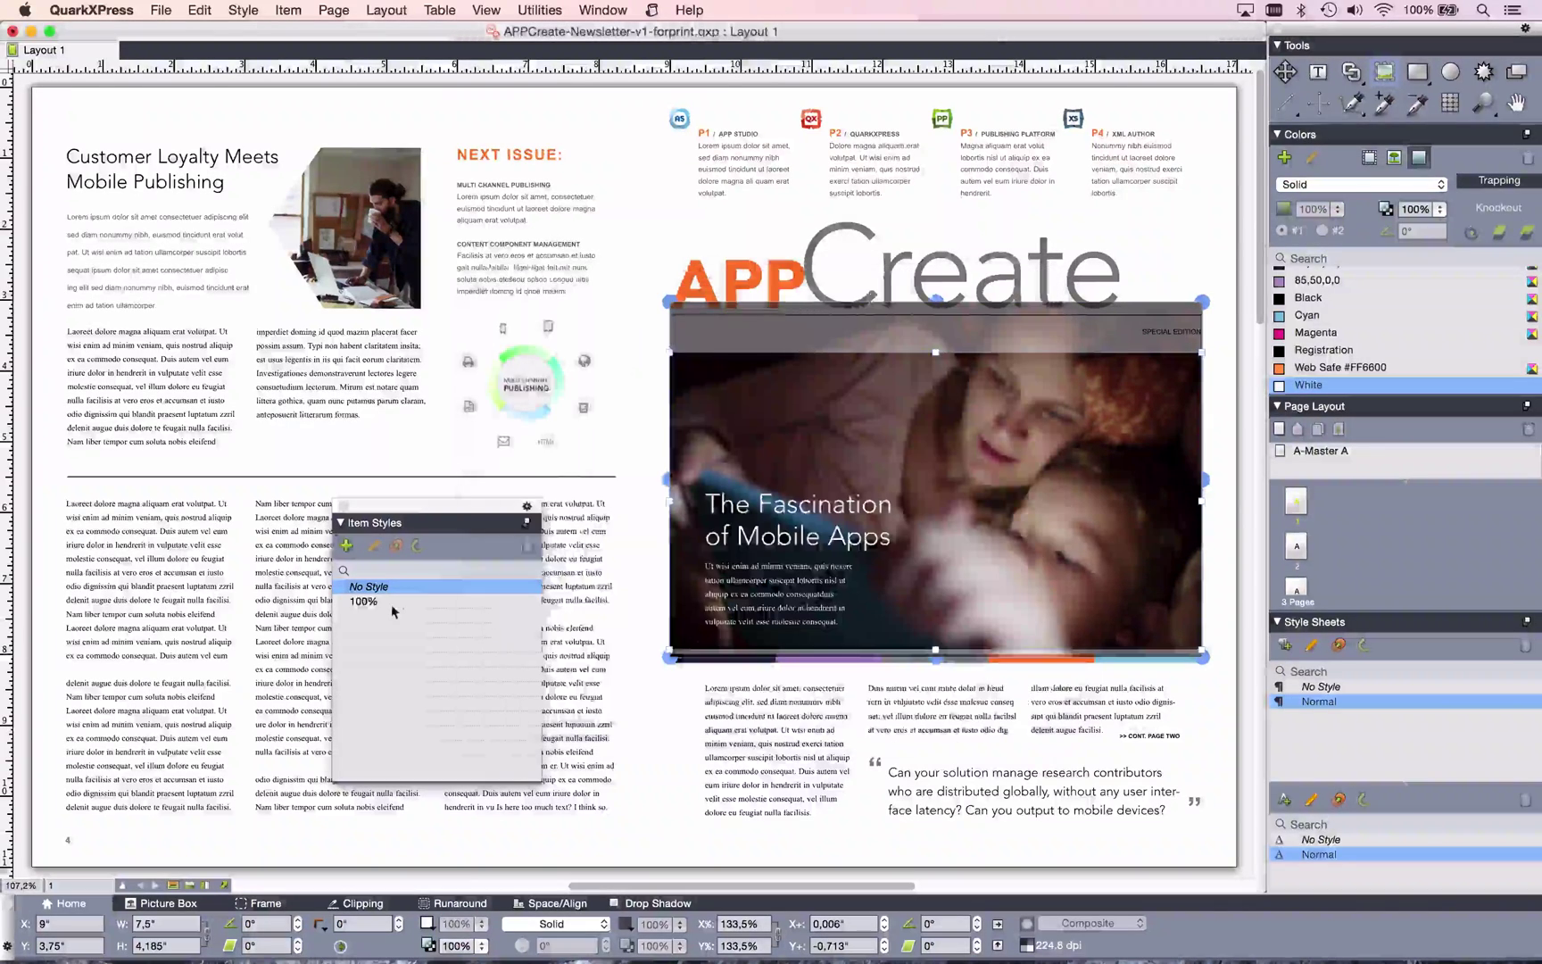
Apply the 100% item style to page 4's photo of the man and shift the picture inside its box to frame him.
left_click(340, 188)
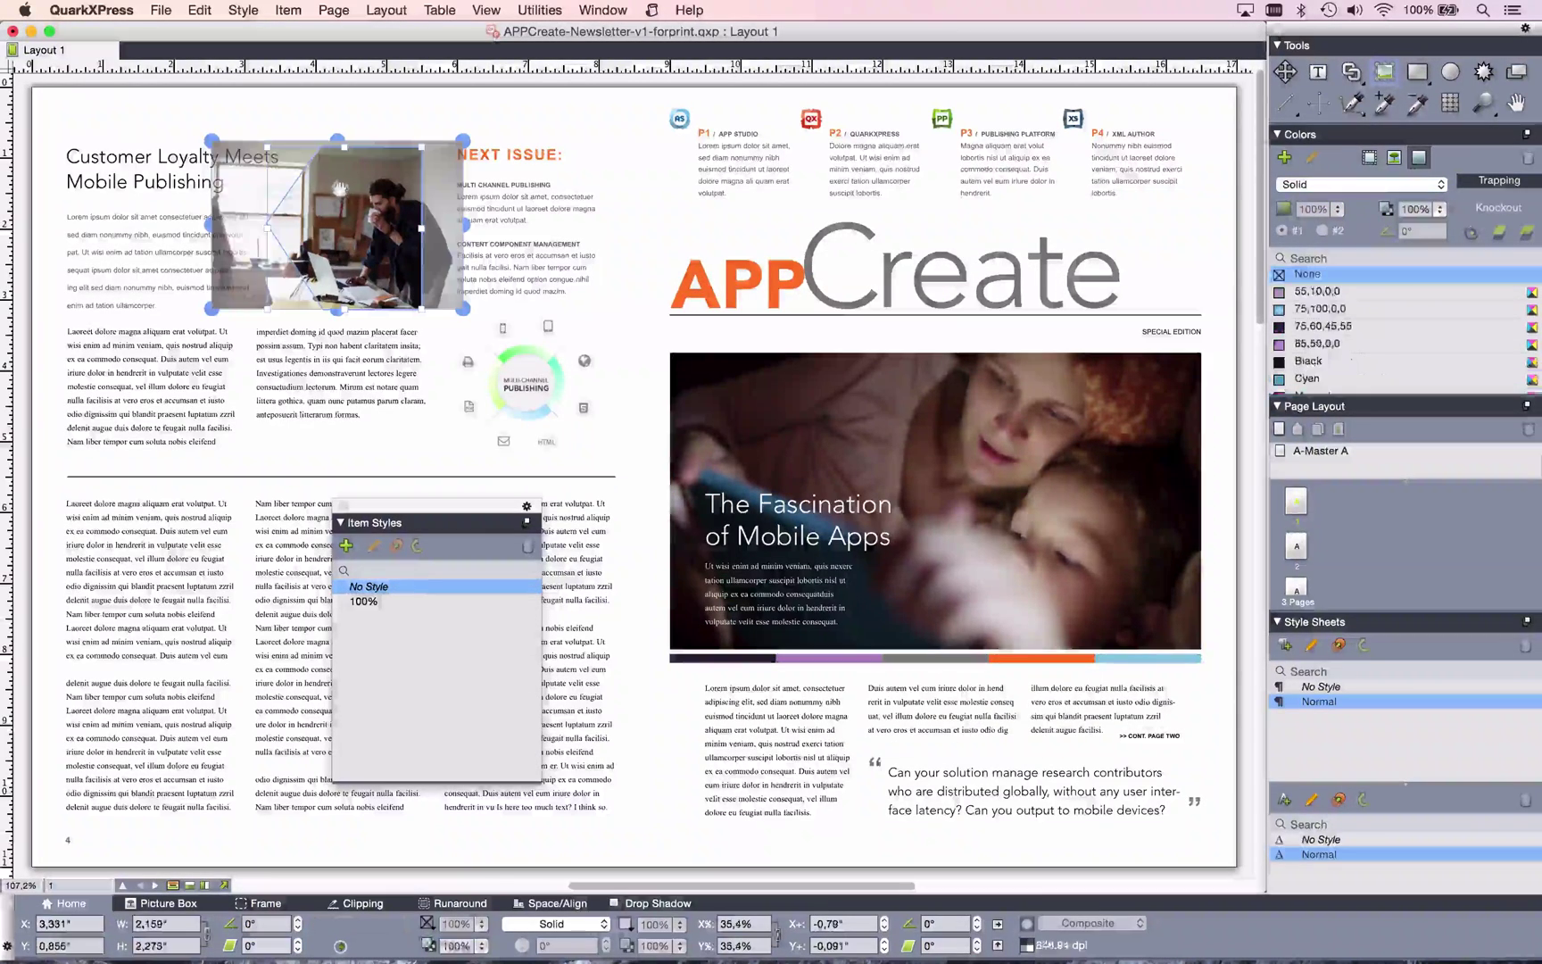
left_click(396, 601)
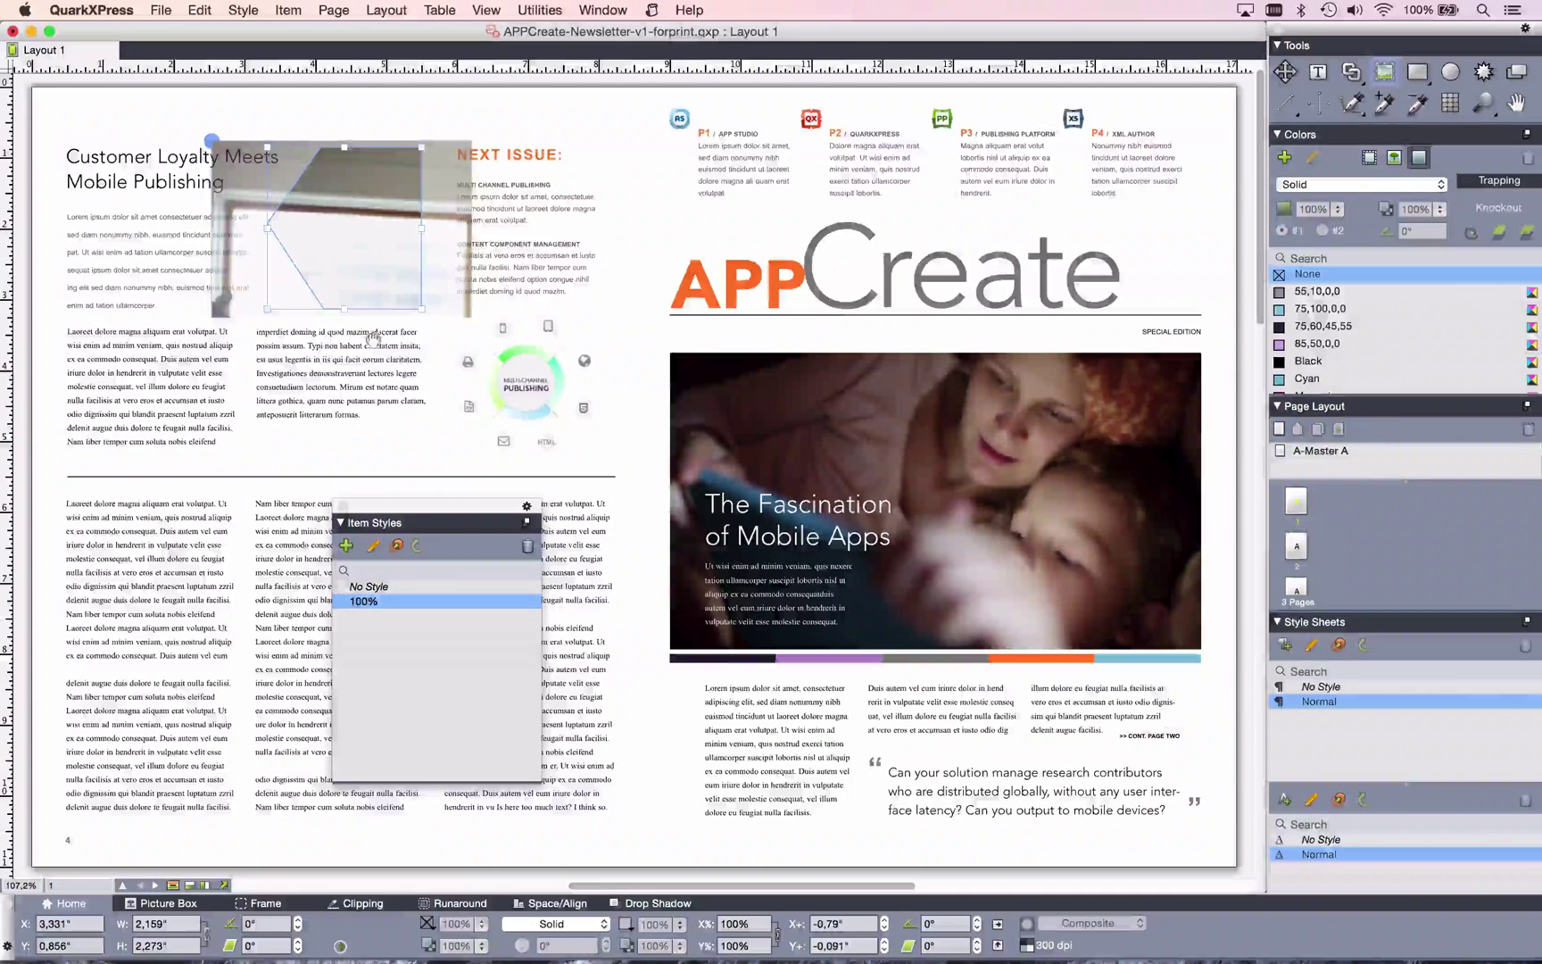
left_click_drag(357, 246, 169, 292)
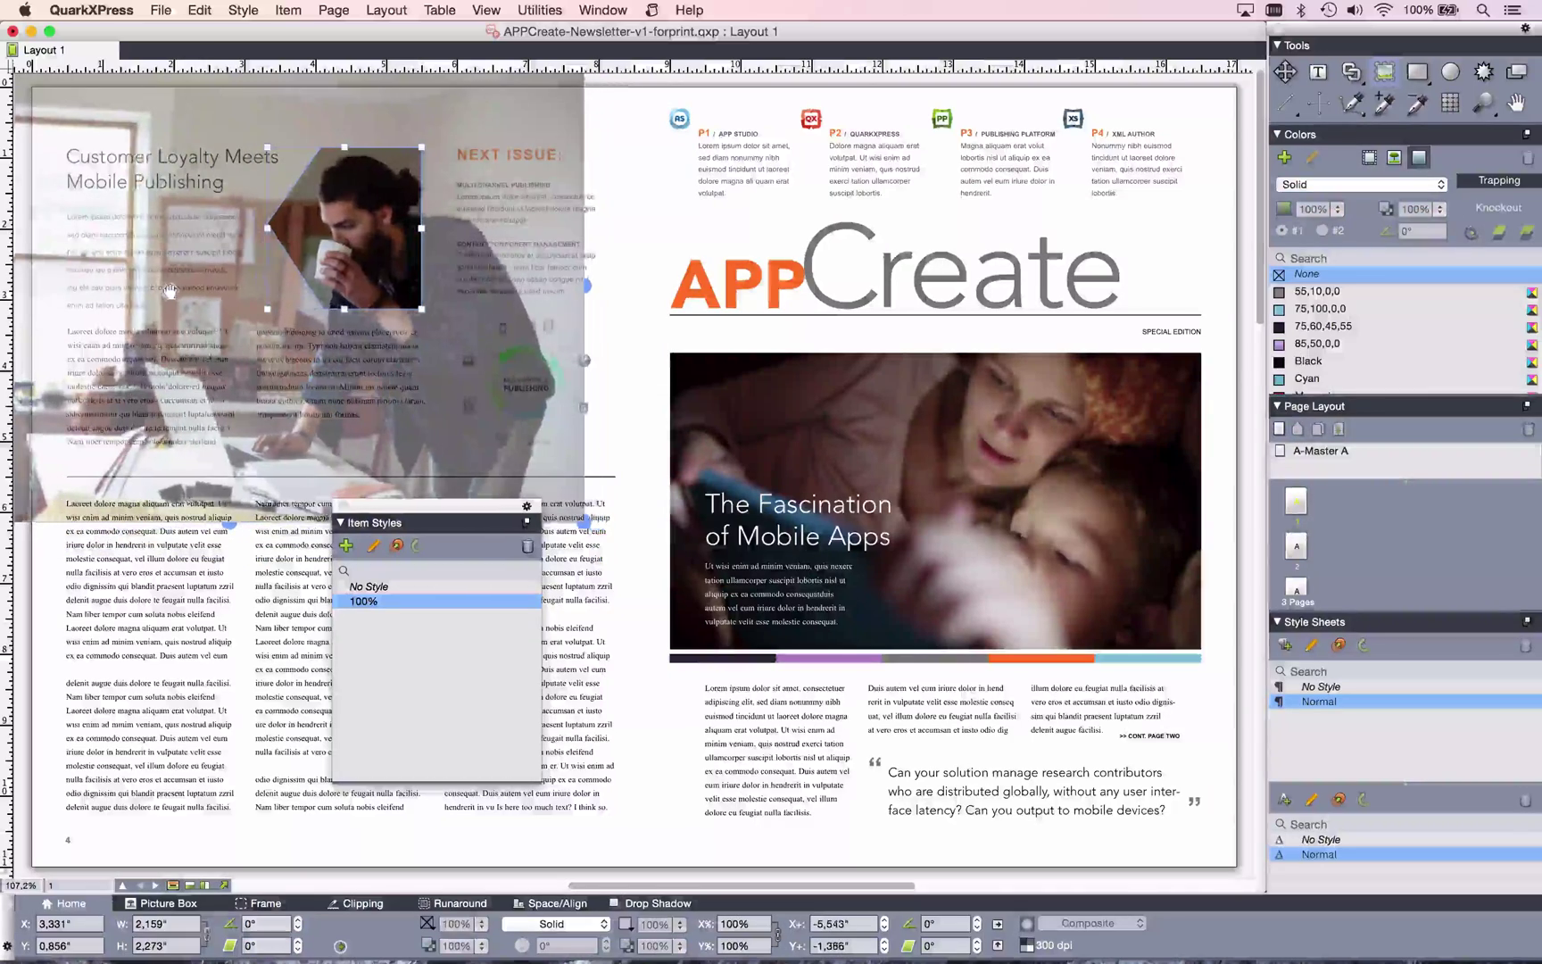
Apply the 100% item style to the cover photo and undo the changes made to both pictures.
left_click(973, 443)
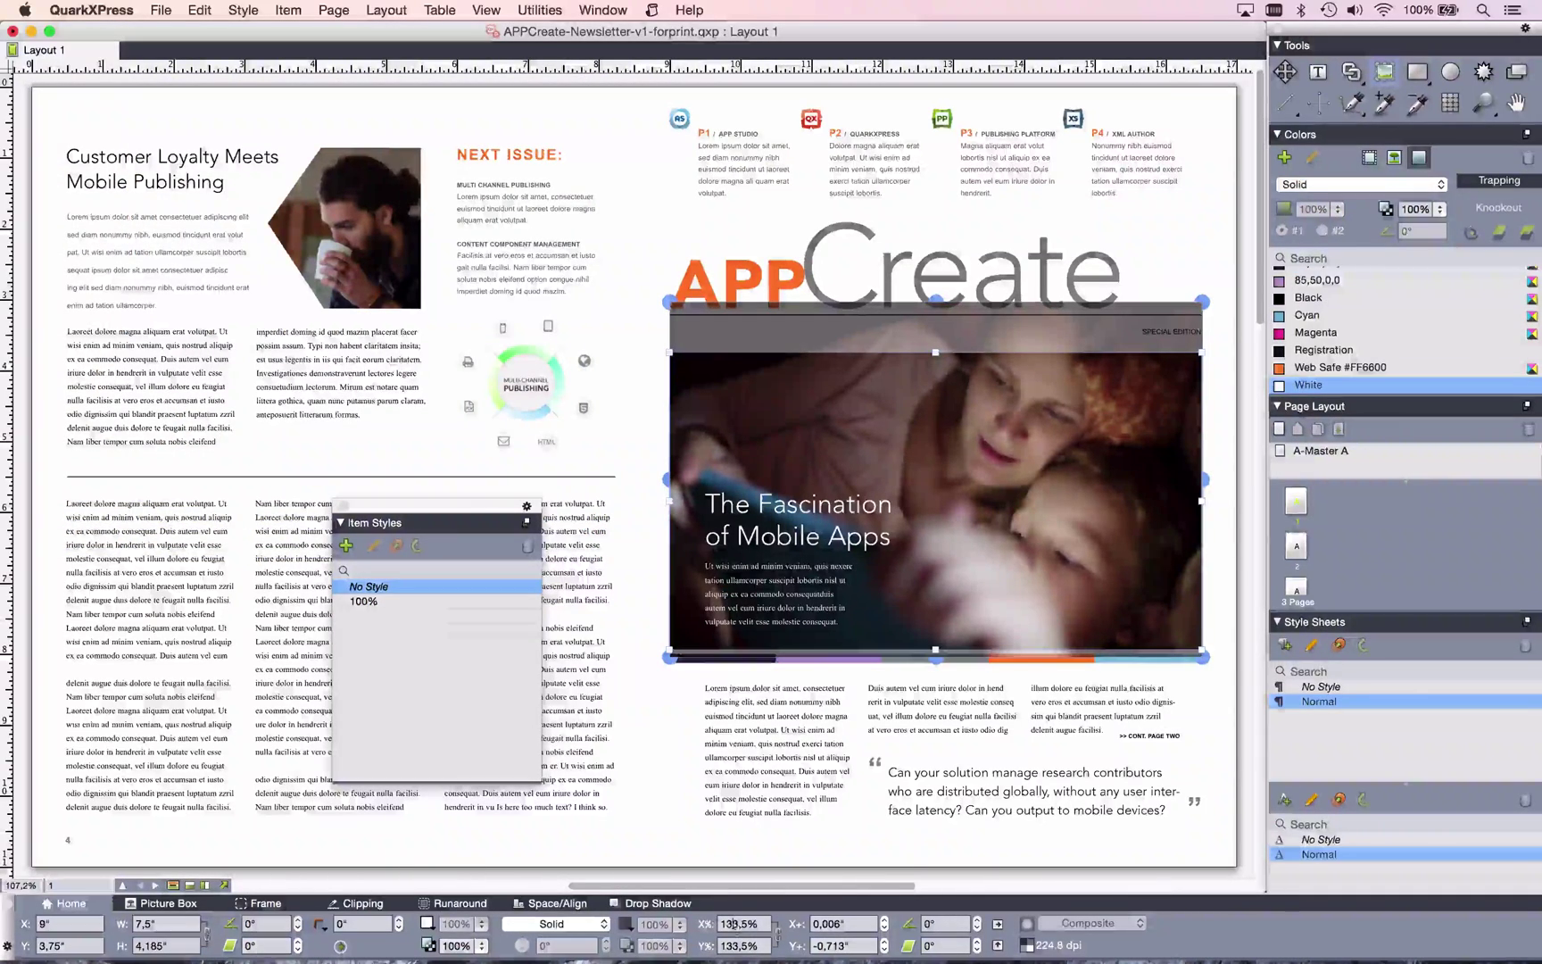
left_click(400, 603)
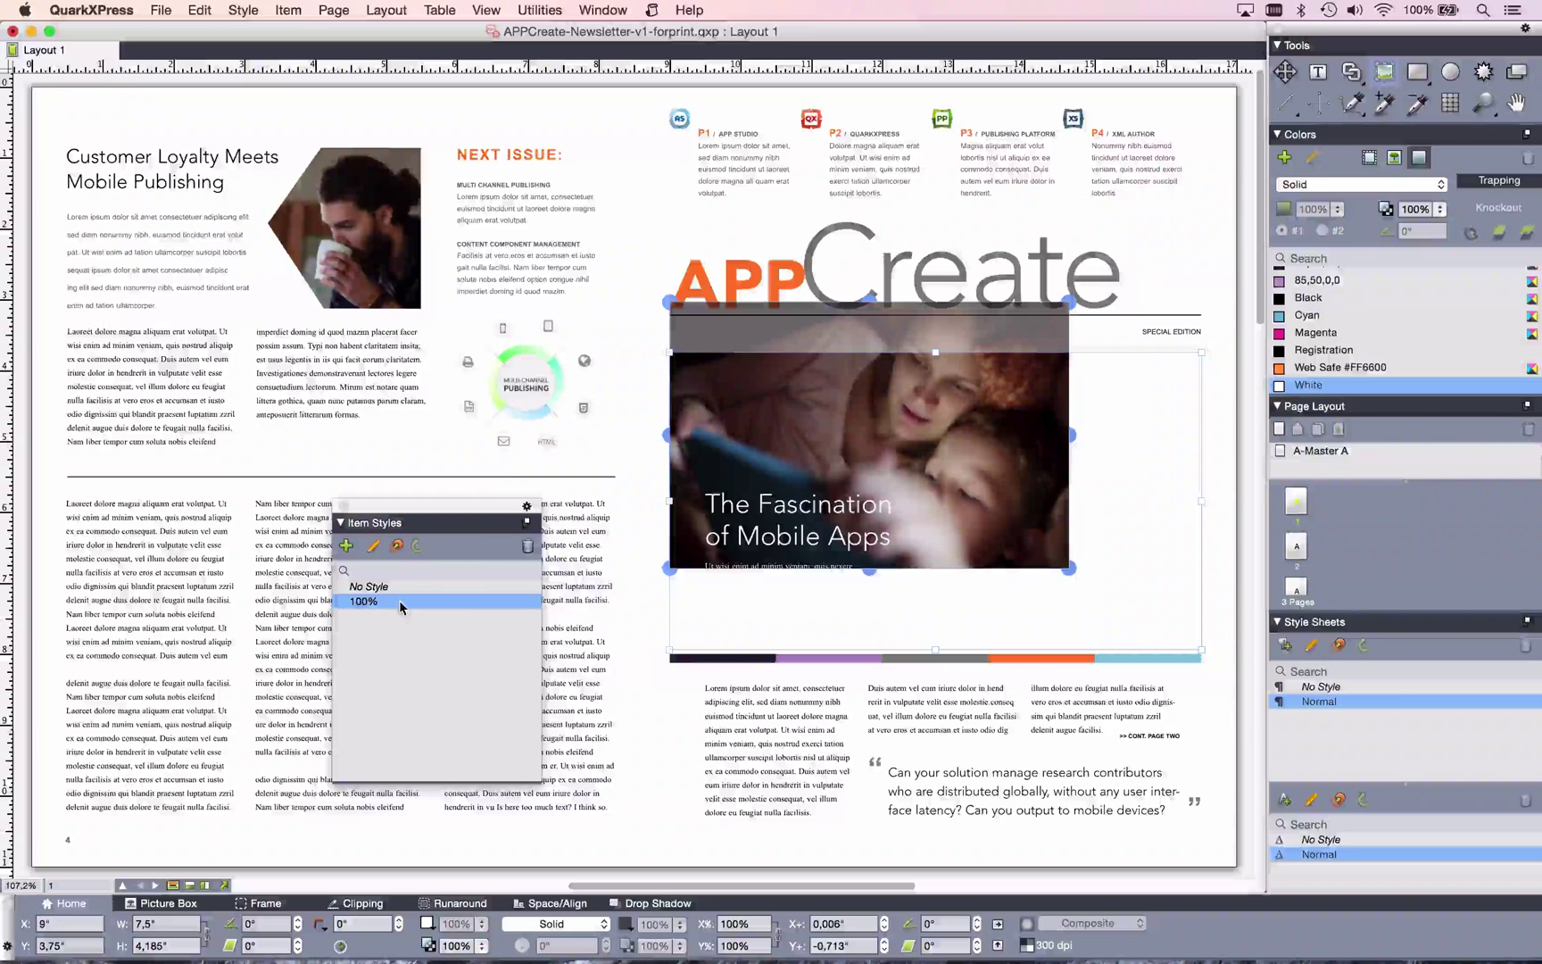
left_click_drag(962, 400, 1042, 443)
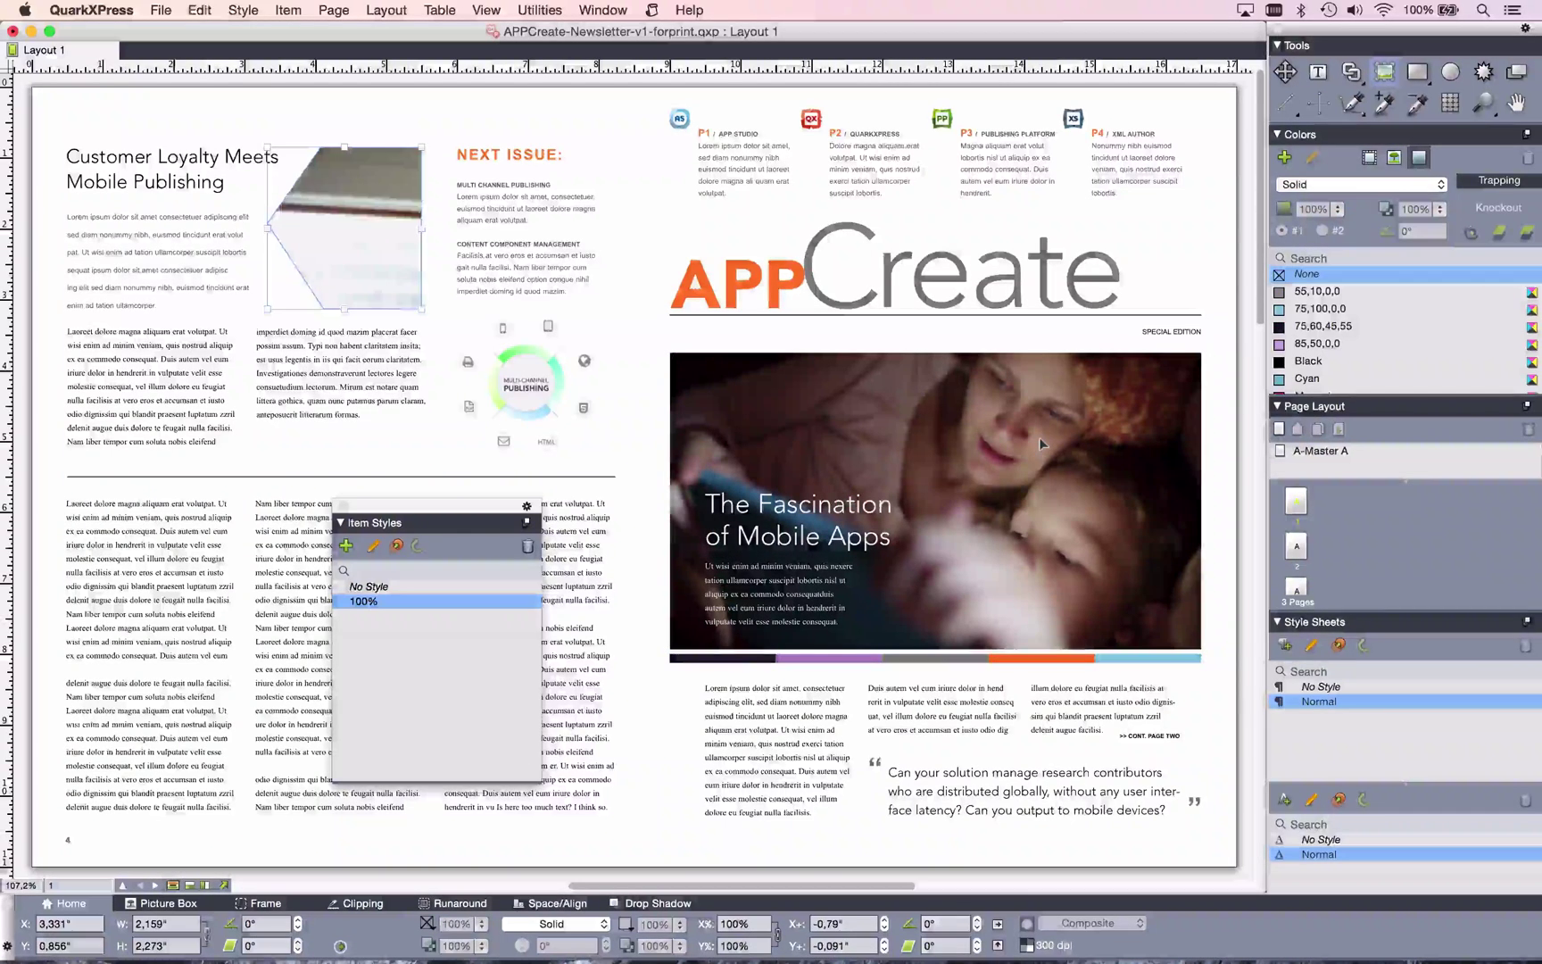
key("super+z")
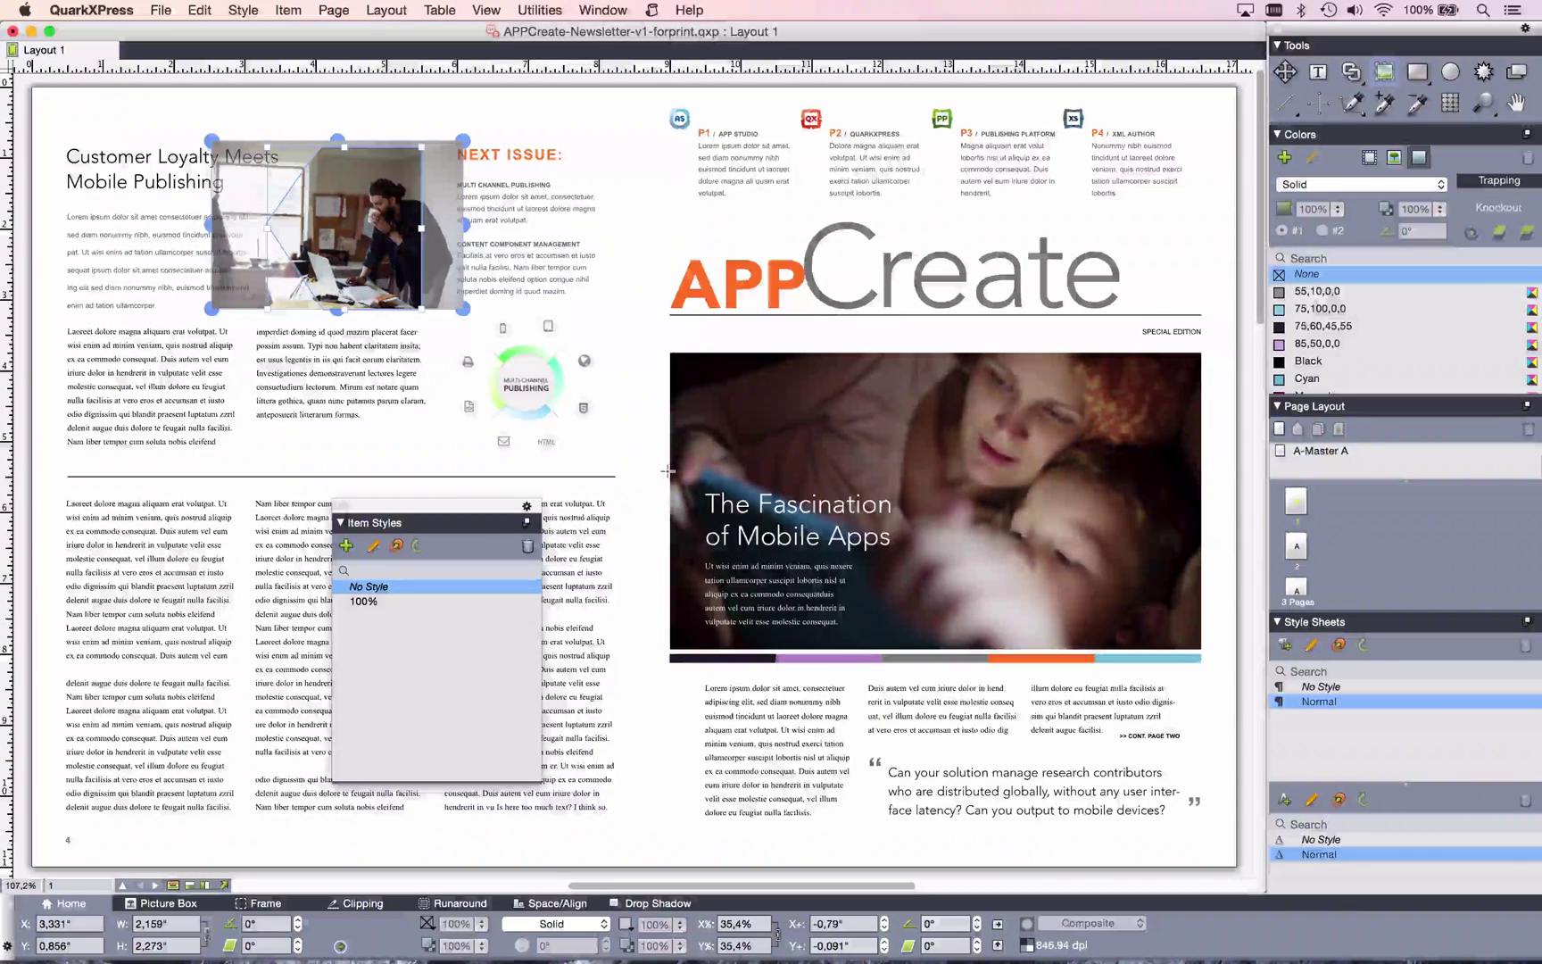
Set up Item Find/Change to change picture Scale Across and Scale Down to 100%, with the dialog moved clear of the cover photo.
left_click(197, 9)
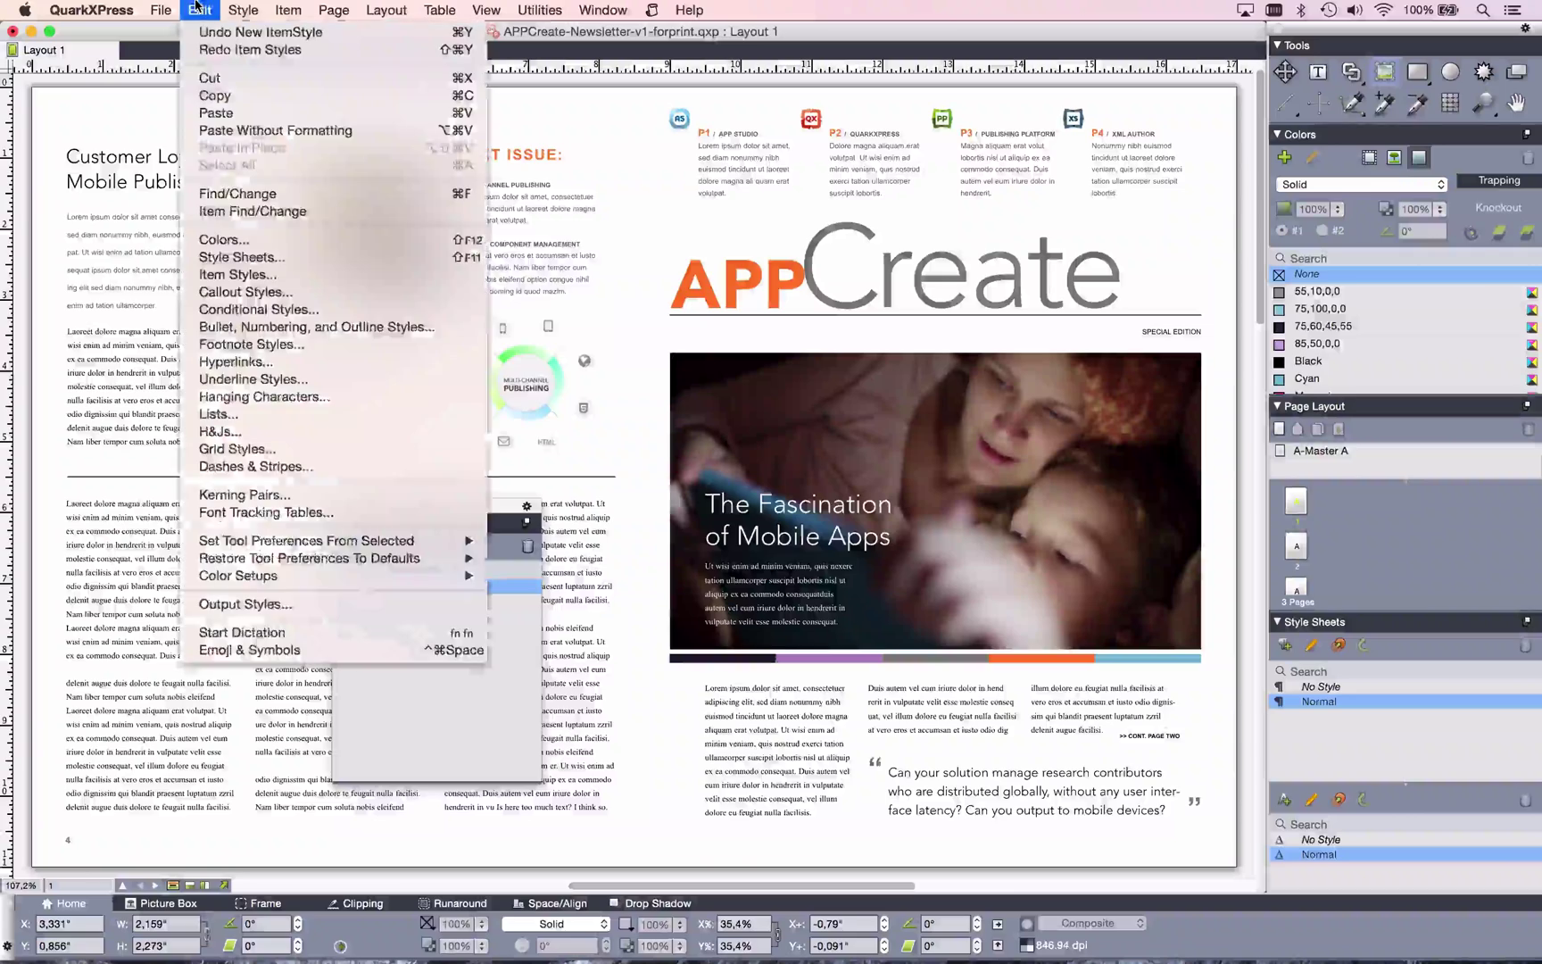
left_click(237, 214)
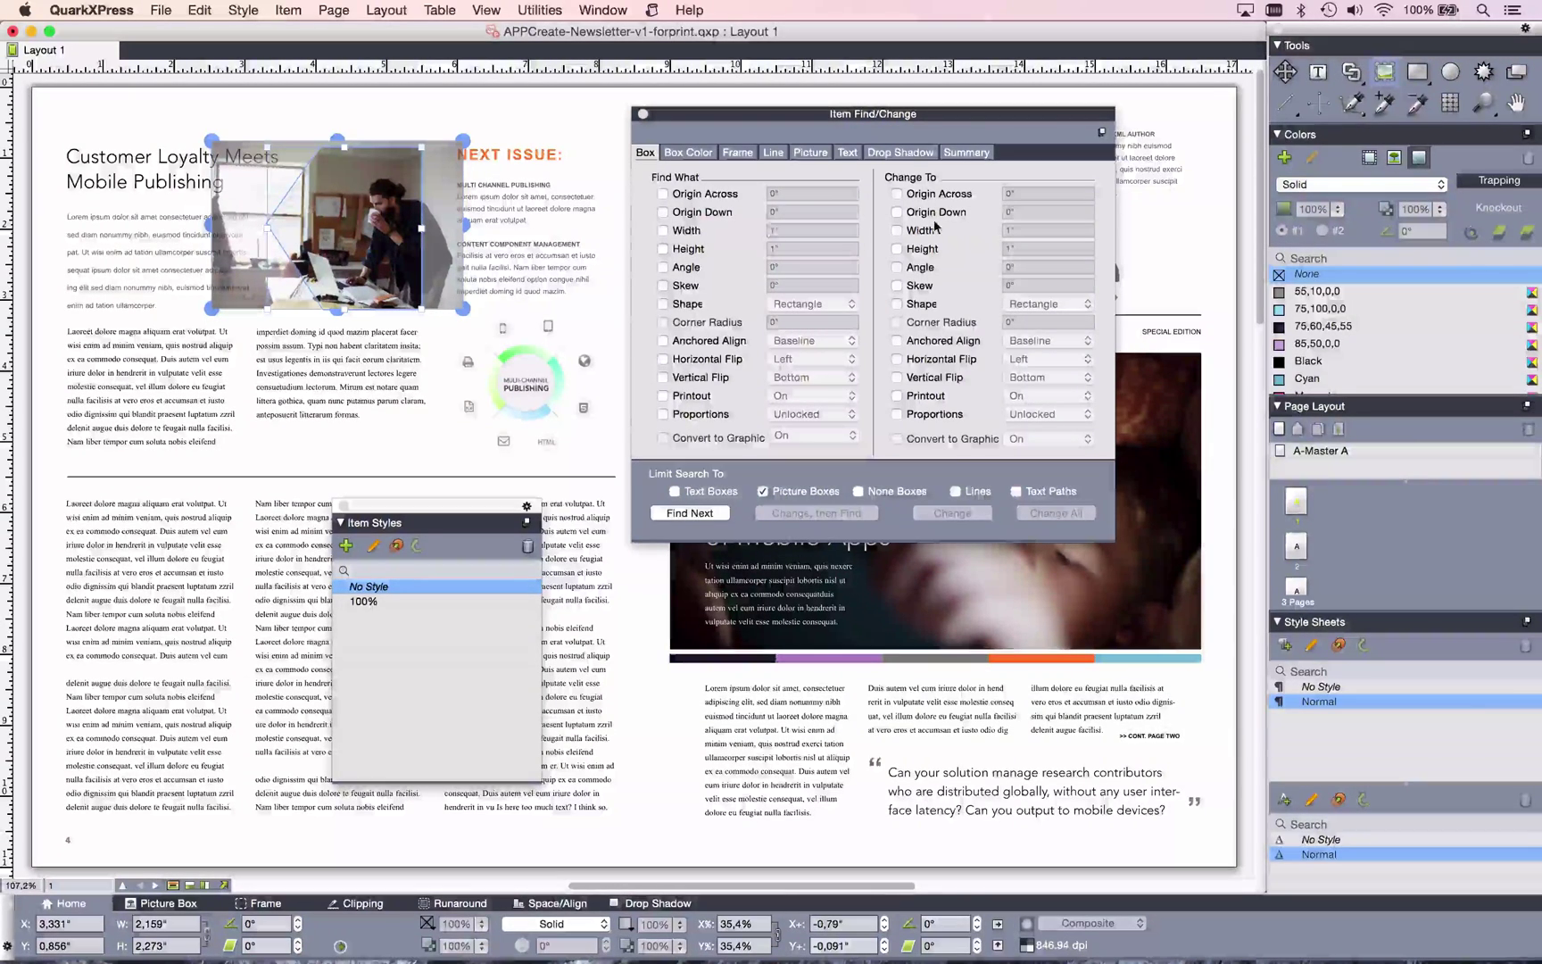
left_click(811, 154)
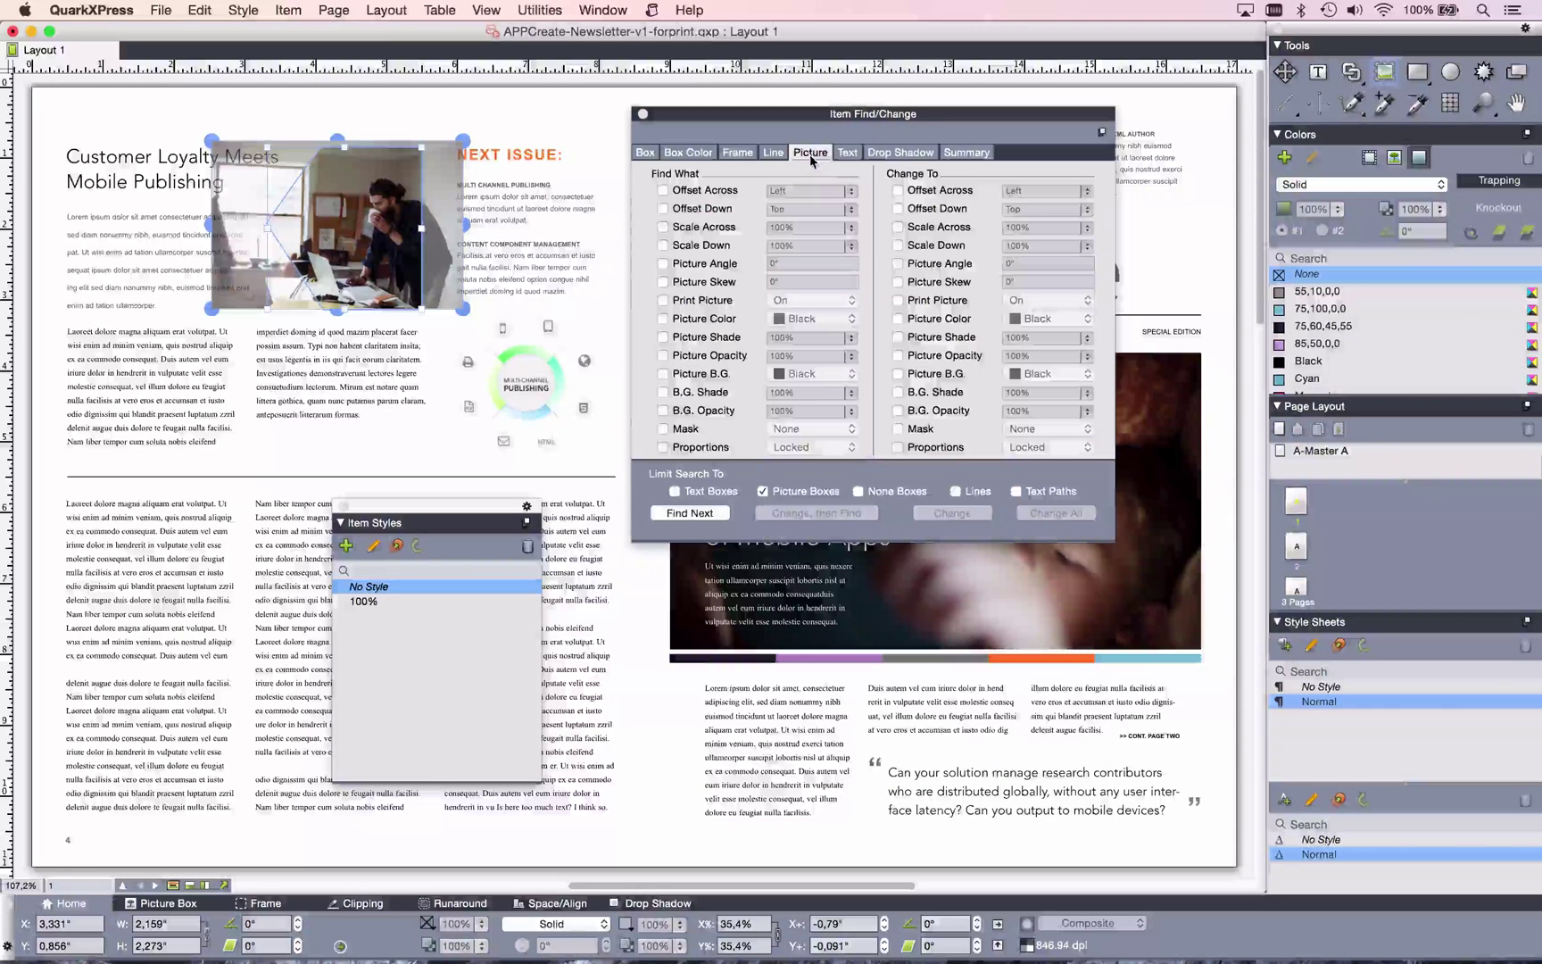
left_click(897, 226)
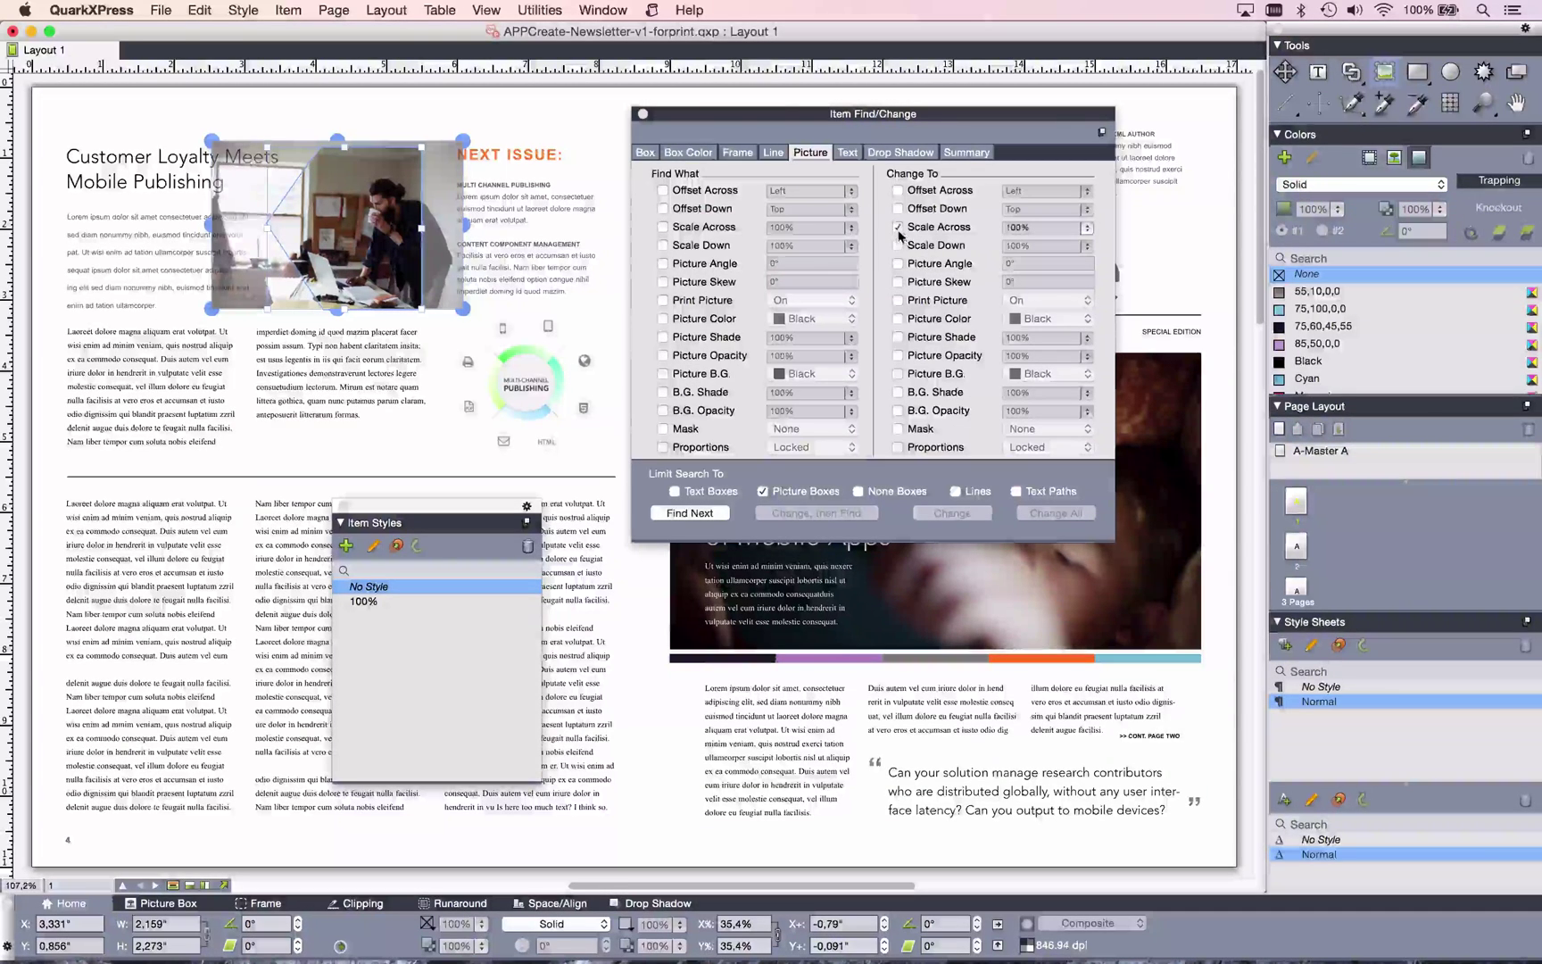
left_click(897, 245)
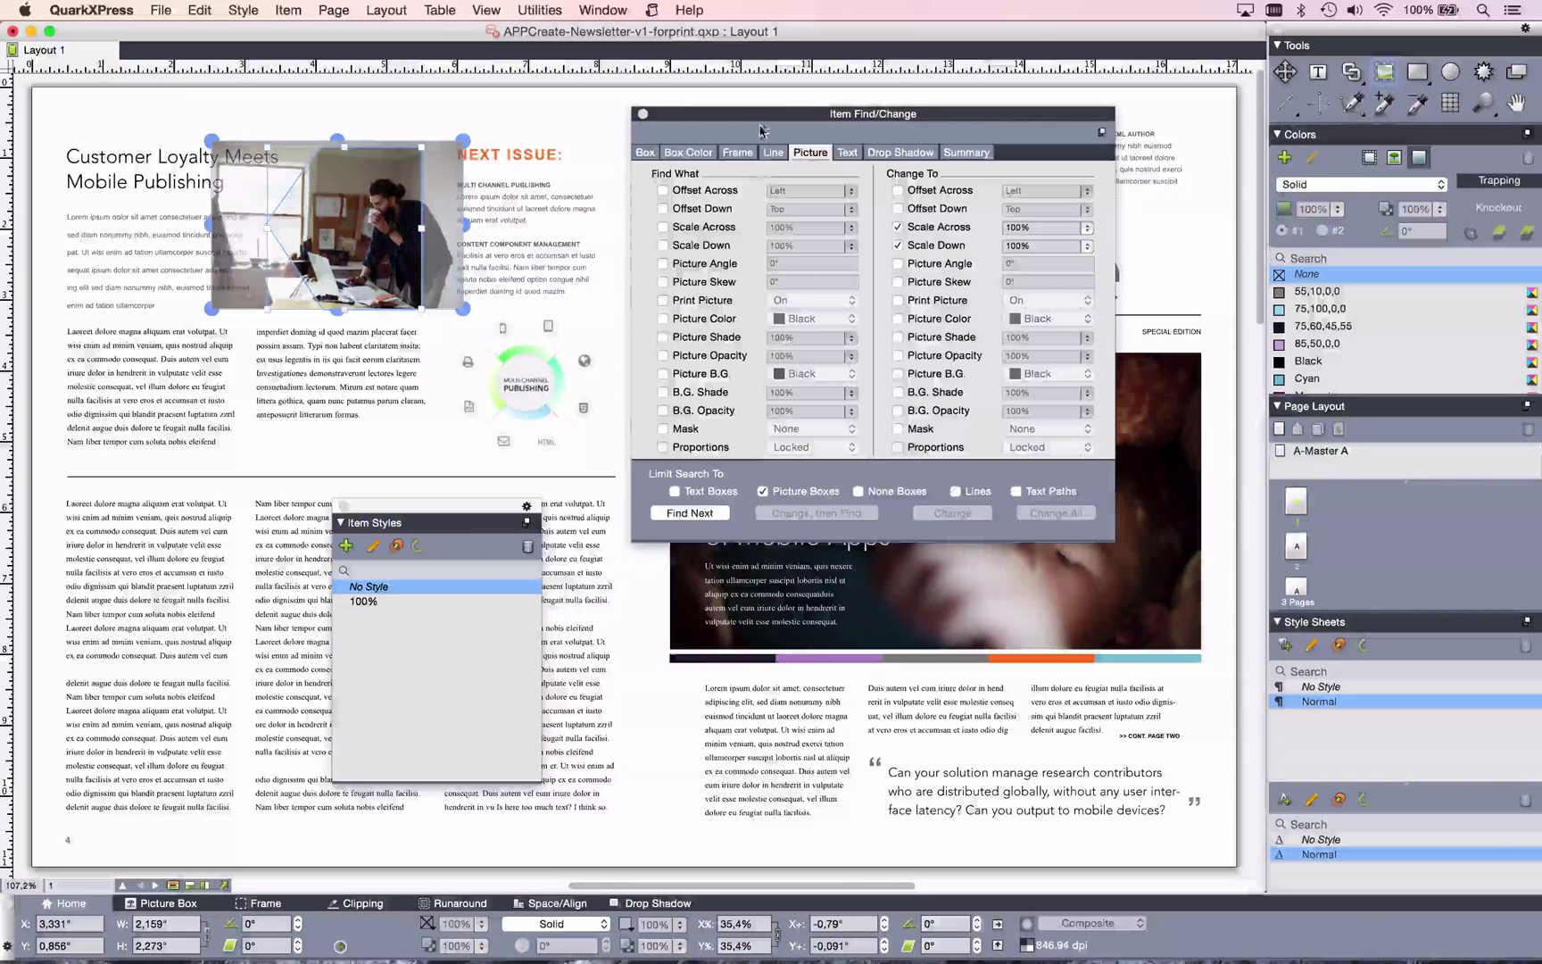
left_click_drag(800, 138, 1172, 491)
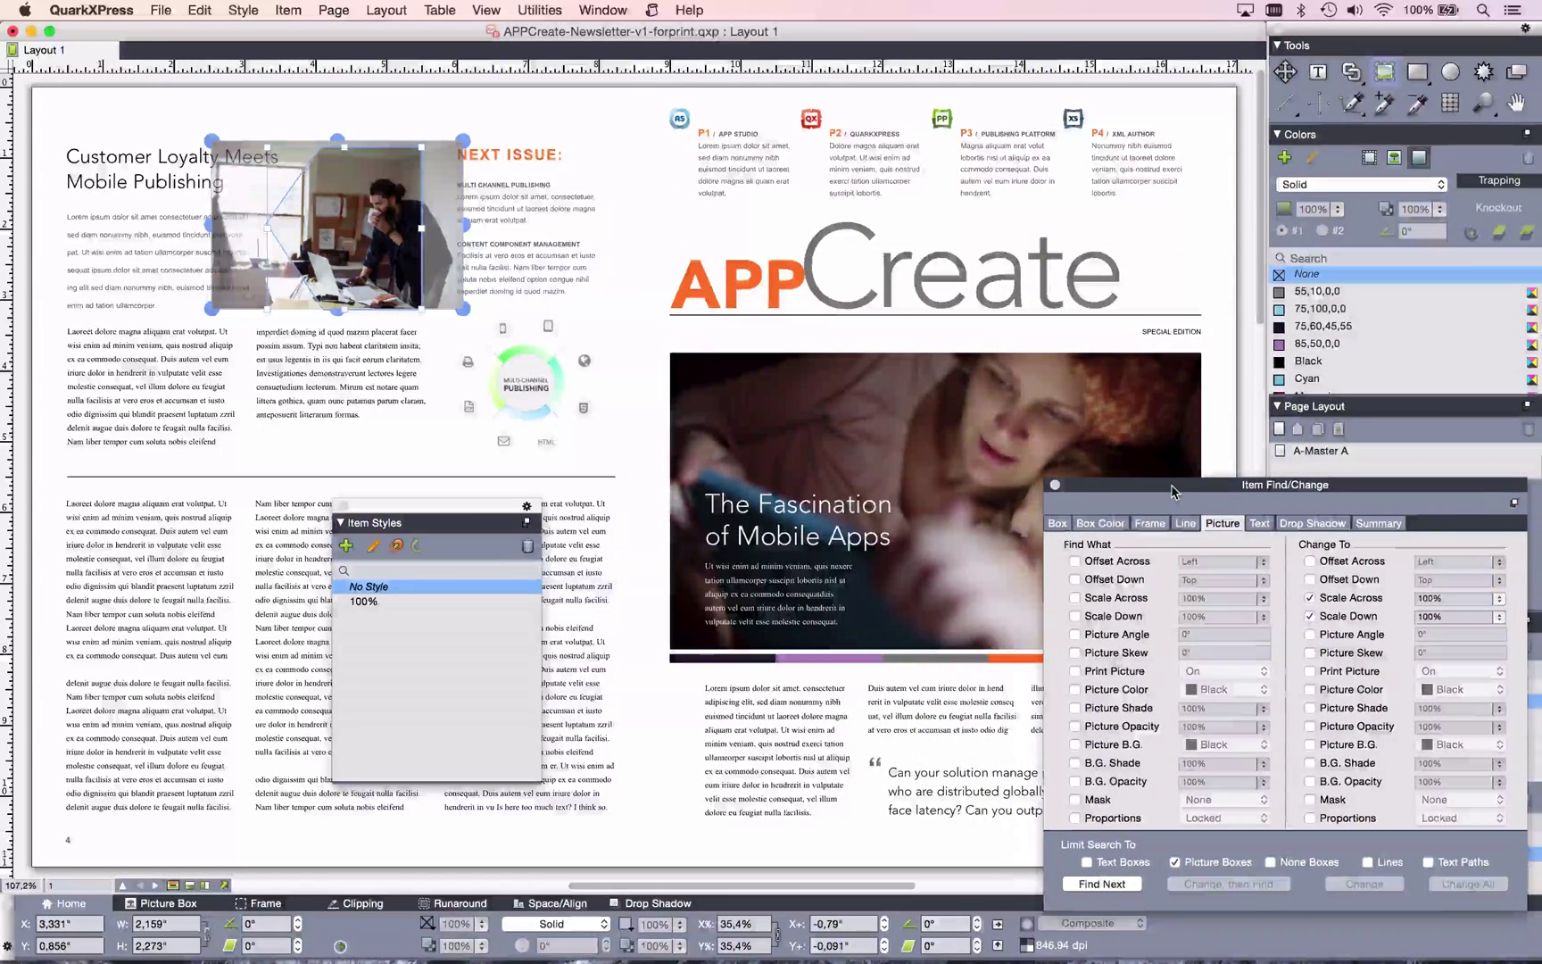
Find the picture boxes one after another and change the scale of the diagram, header icons and cover photo to 100%.
left_click(1106, 884)
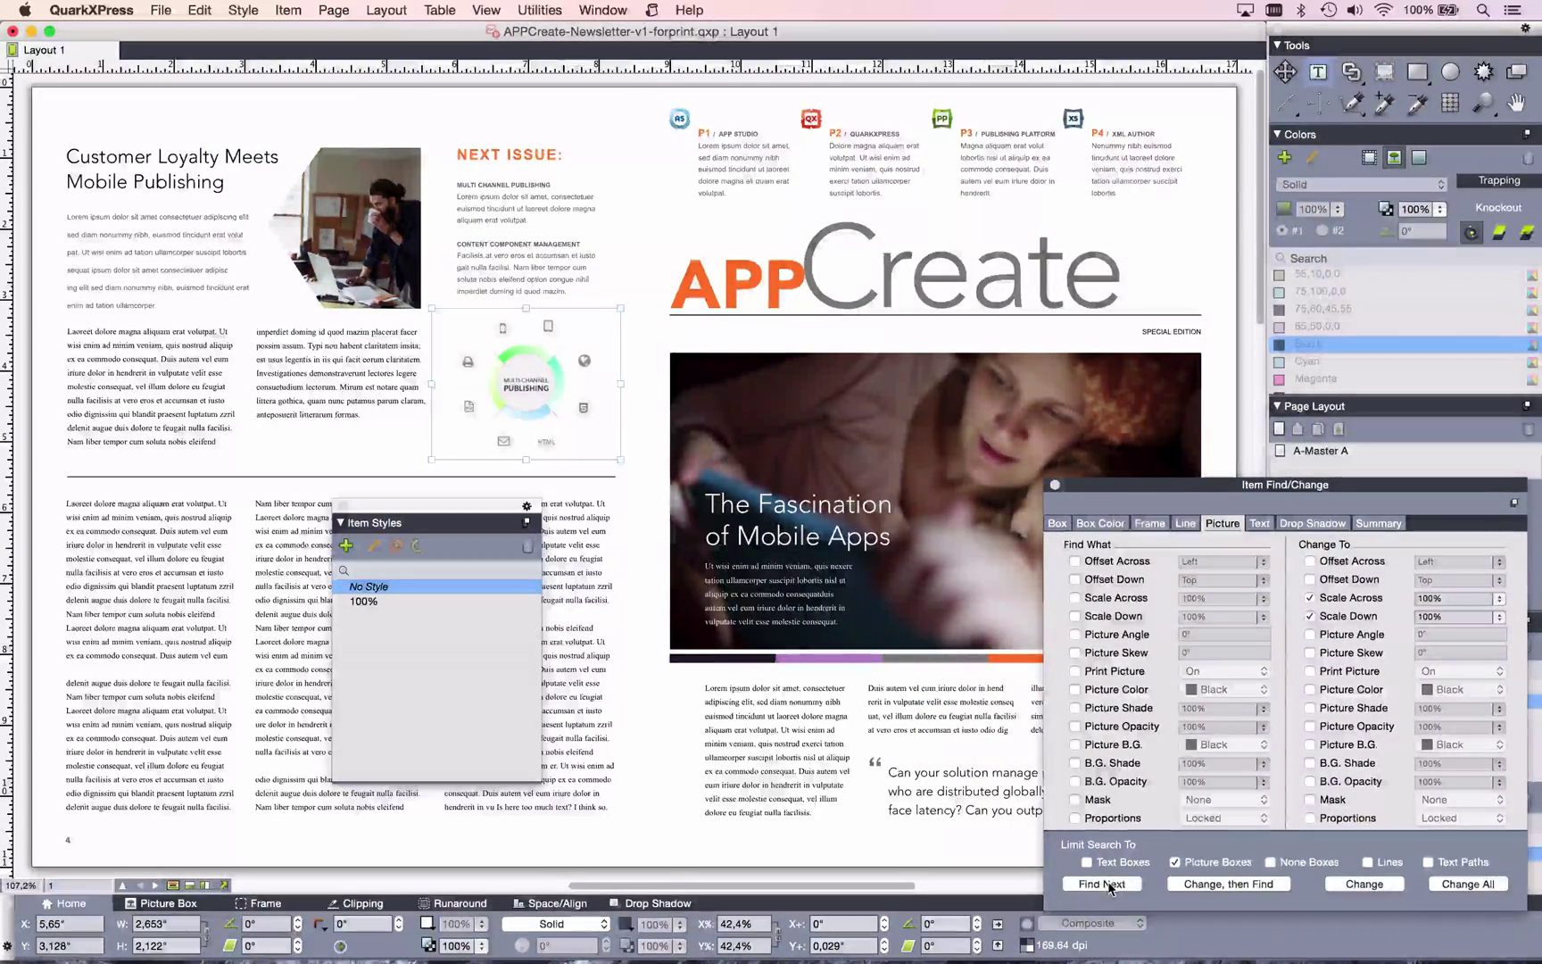
left_click(1197, 884)
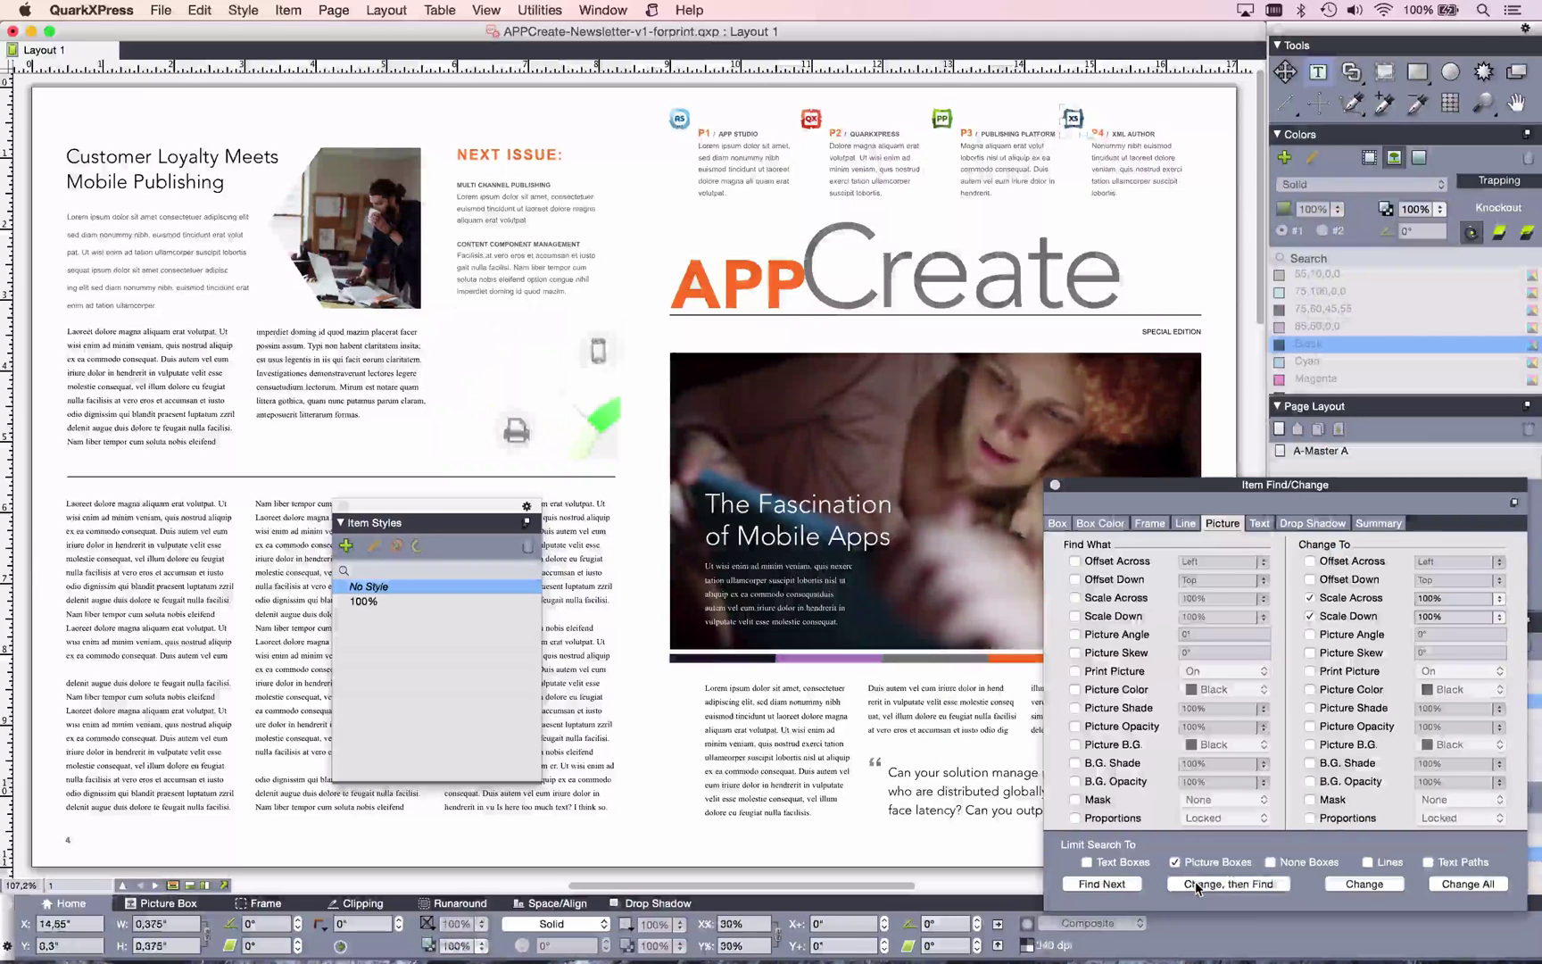
left_click(1196, 884)
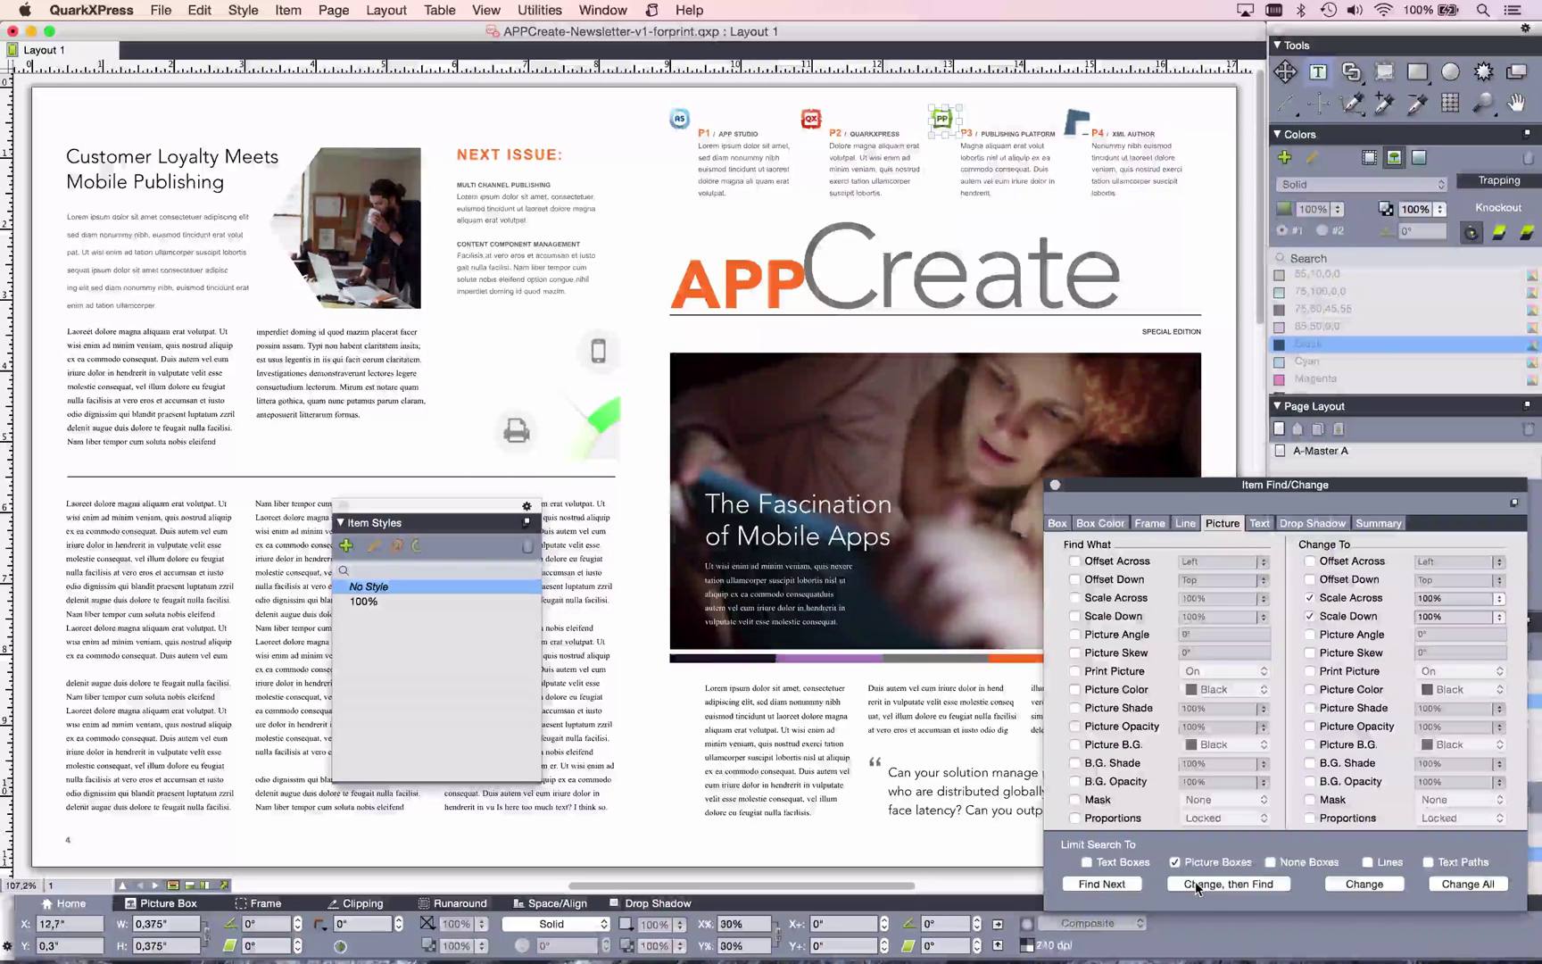
left_click(1197, 885)
left_click(1196, 884)
left_click(1197, 884)
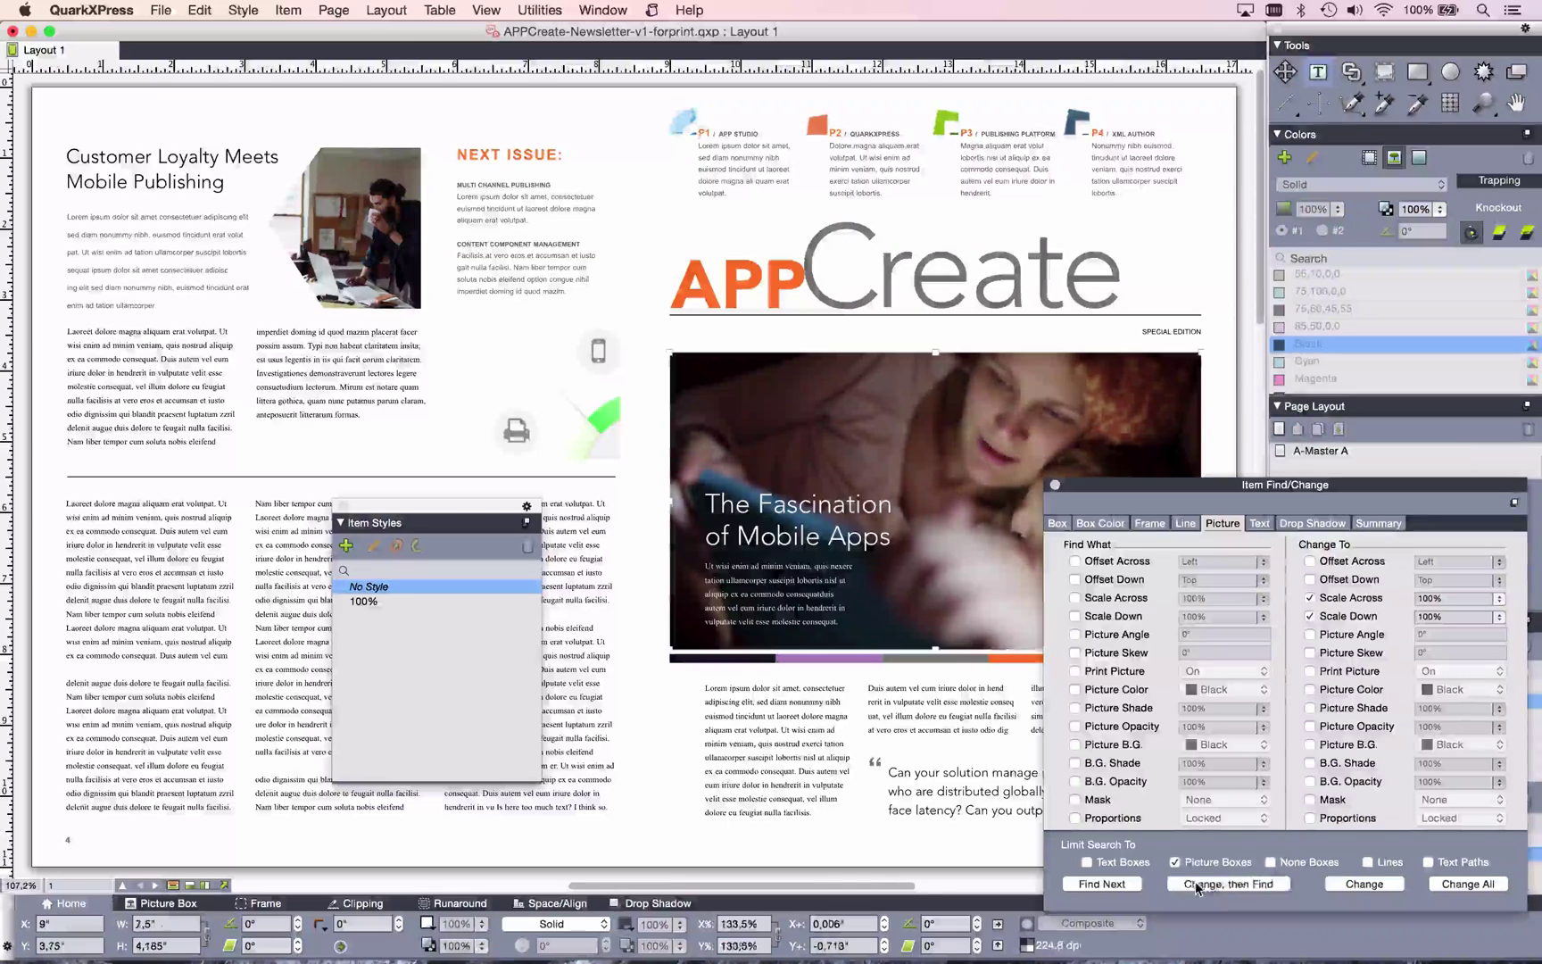
left_click(1196, 884)
left_click(1196, 884)
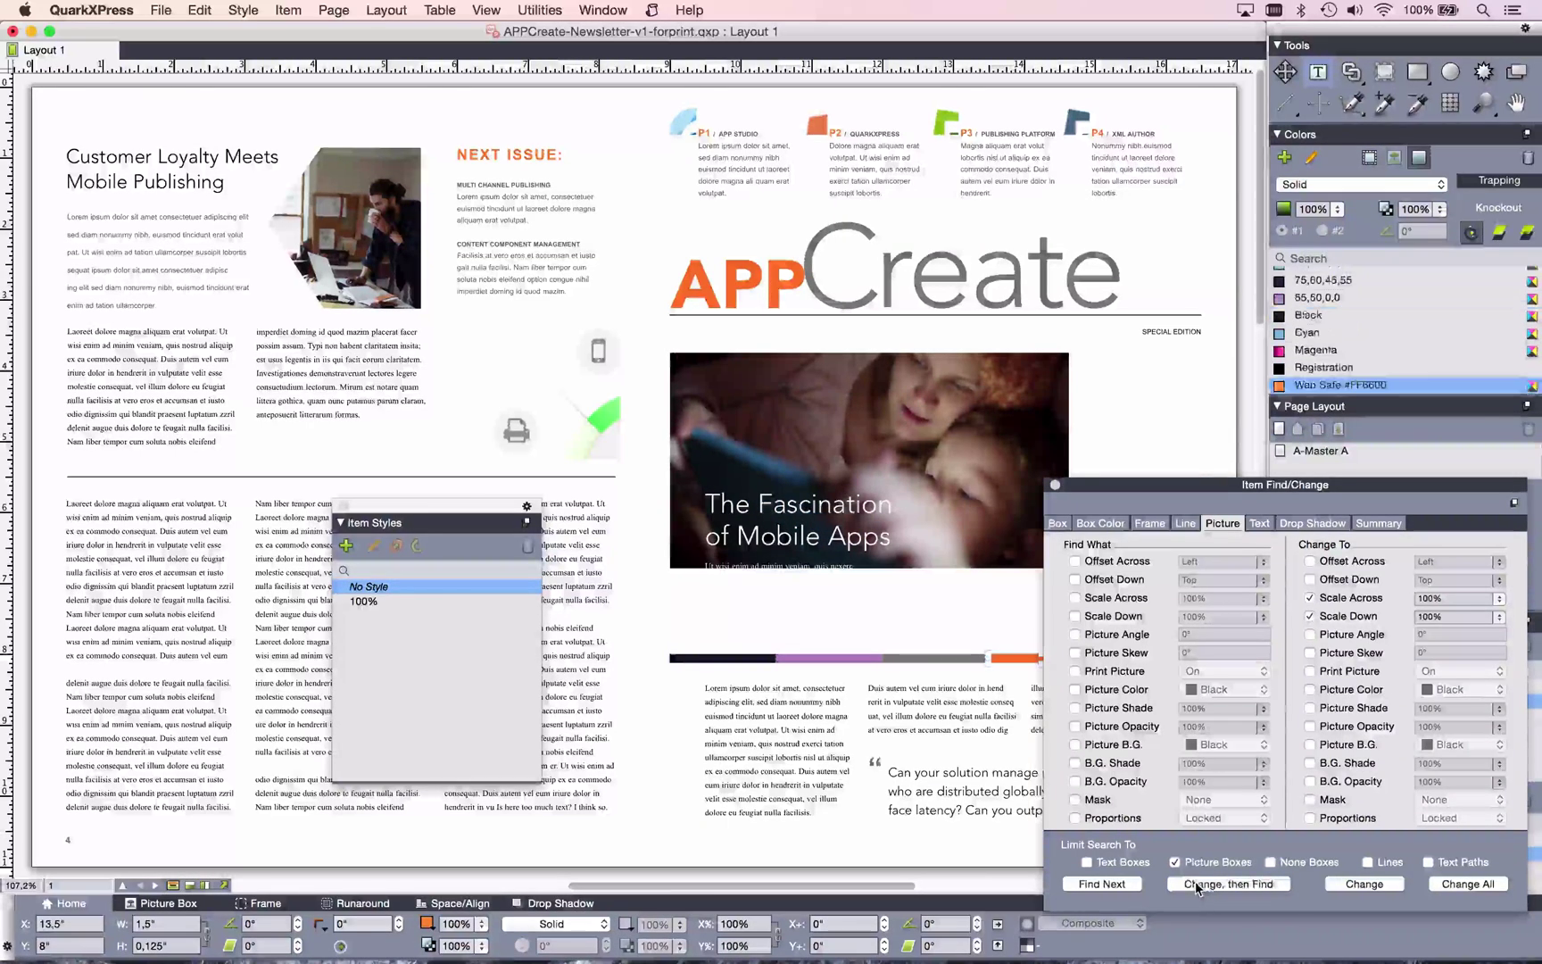
left_click(1195, 881)
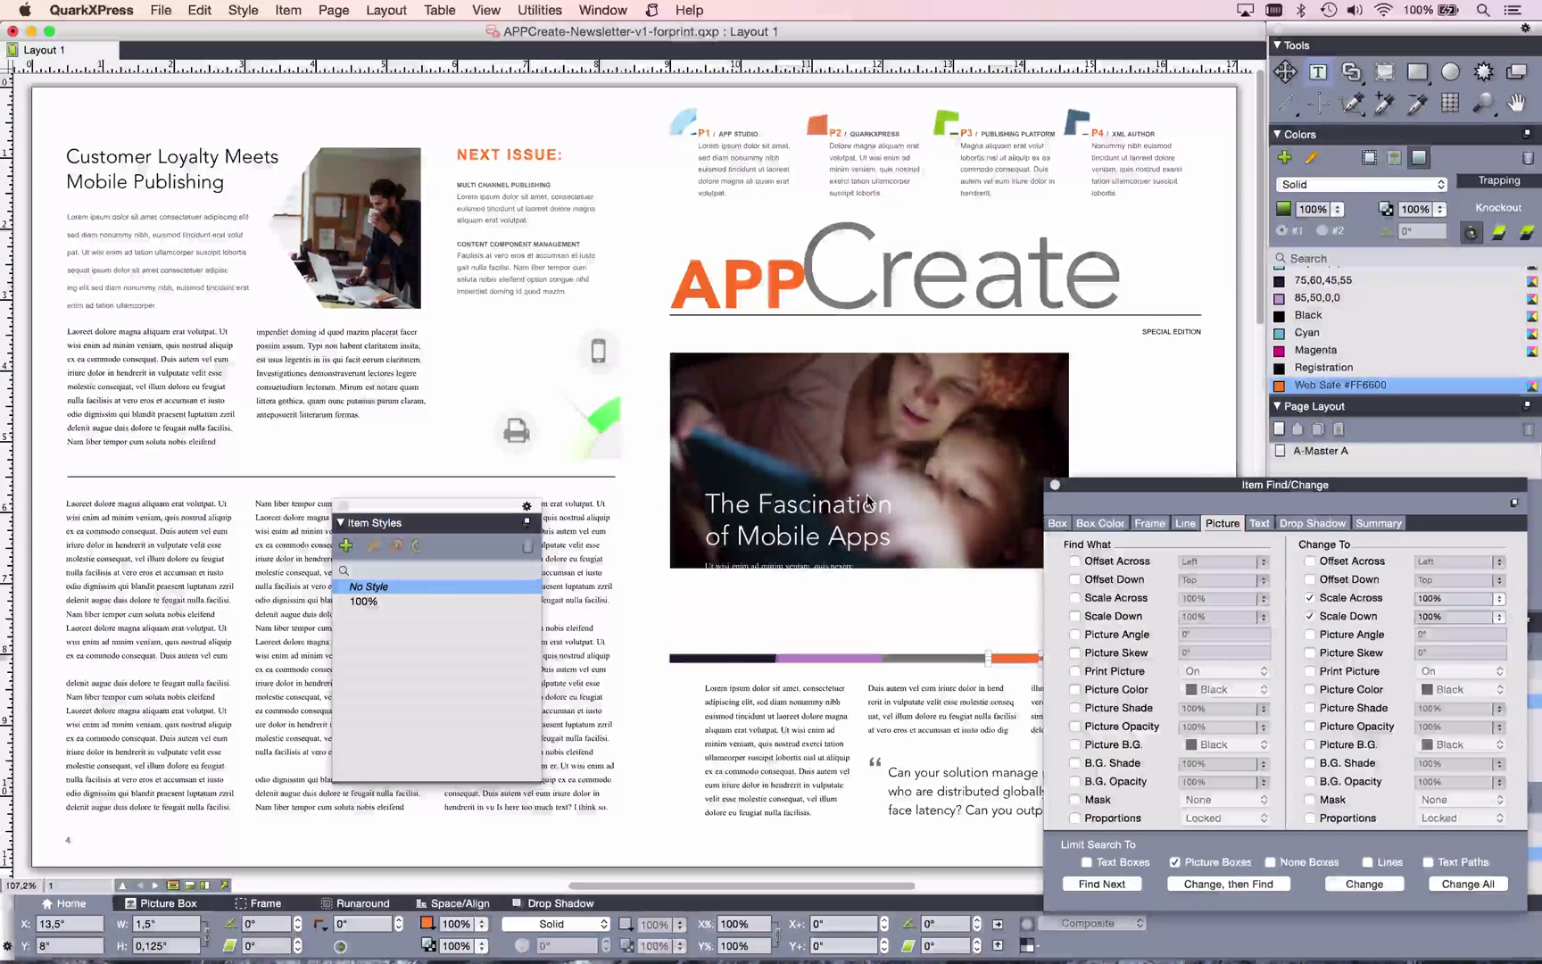
Close Item Find/Change, deselect the orange bar and close the Item Styles palette.
left_click(1055, 485)
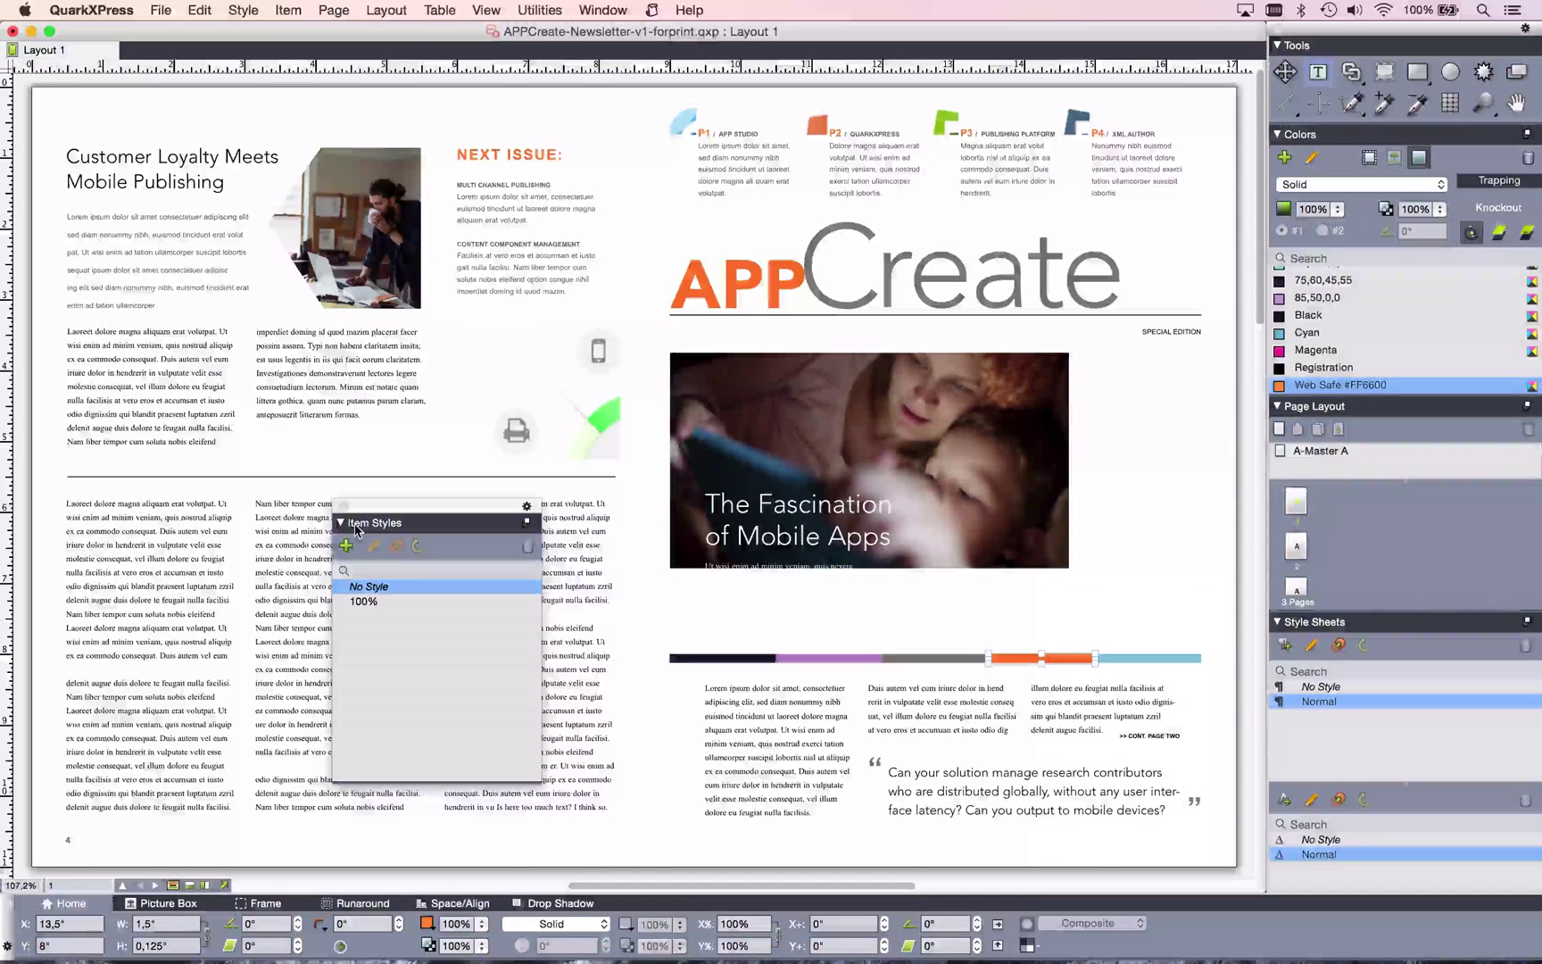
left_click(326, 533)
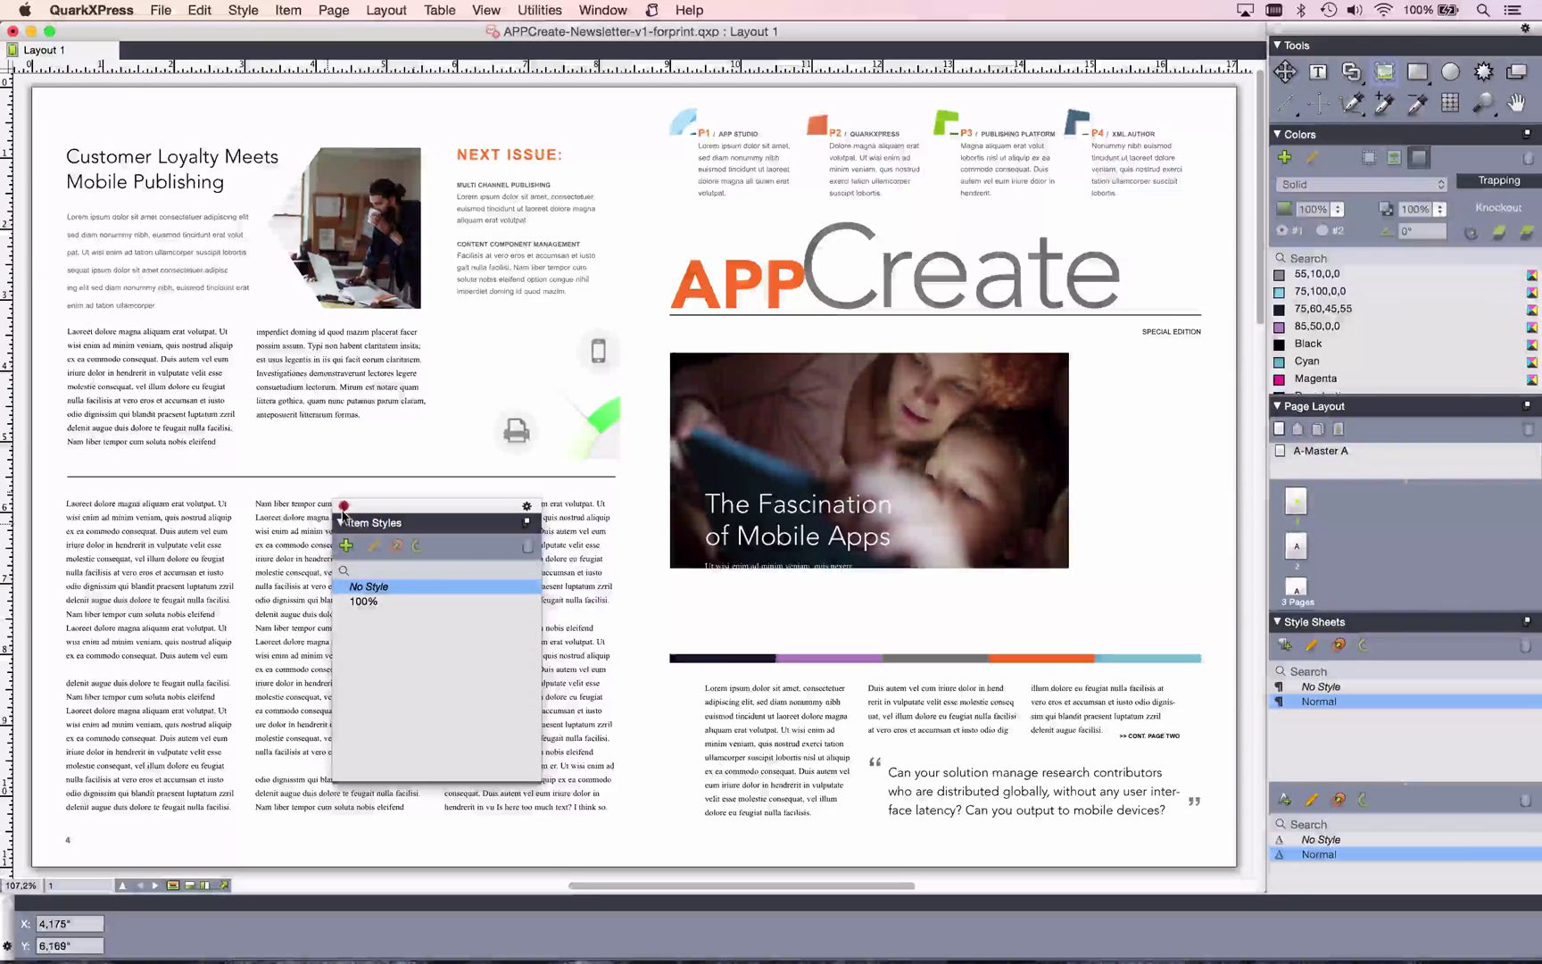
left_click(343, 506)
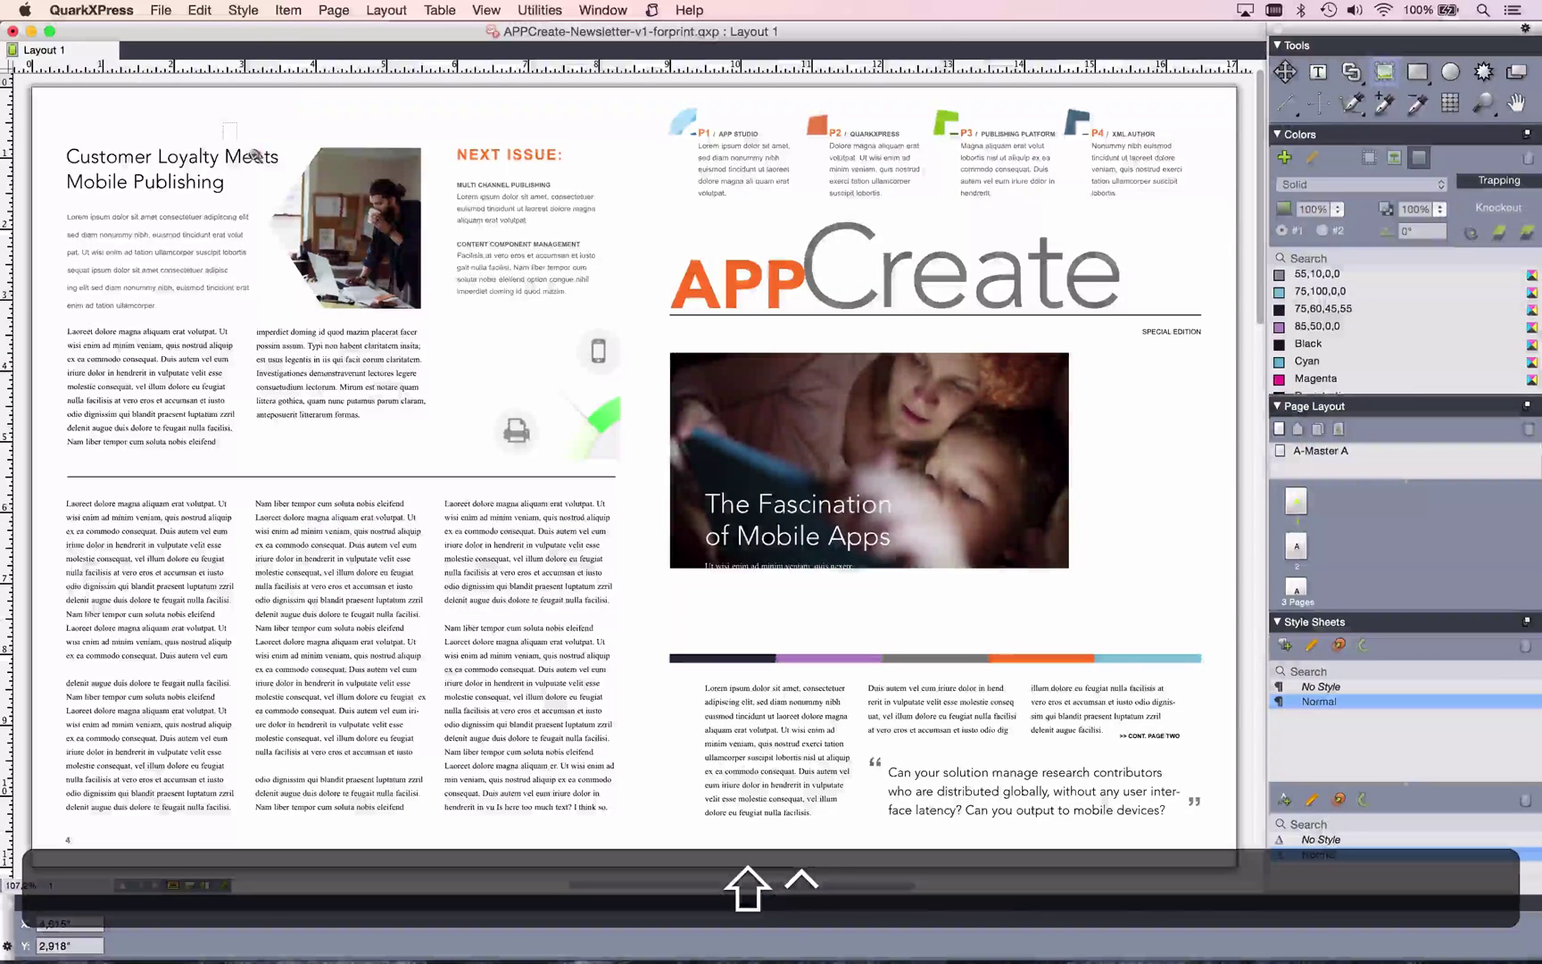
Give the photo box beside the Customer Loyalty headline a 3 pt solid frame in Web Safe #FF6600.
left_click_drag(256, 156, 482, 363)
left_click(585, 505)
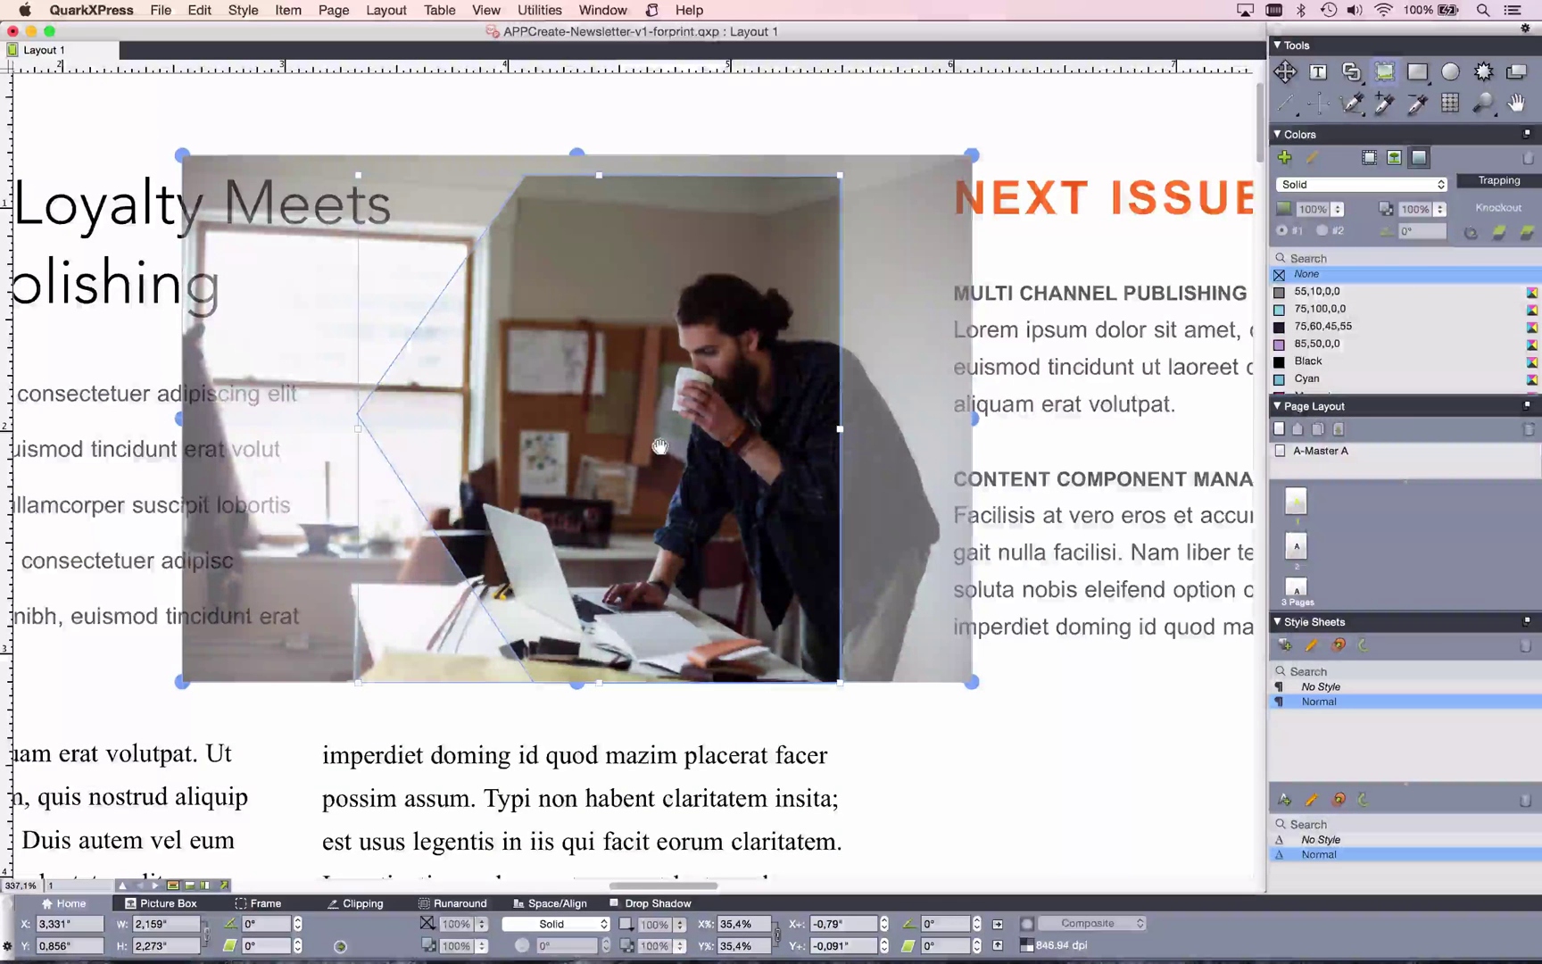
key("super")
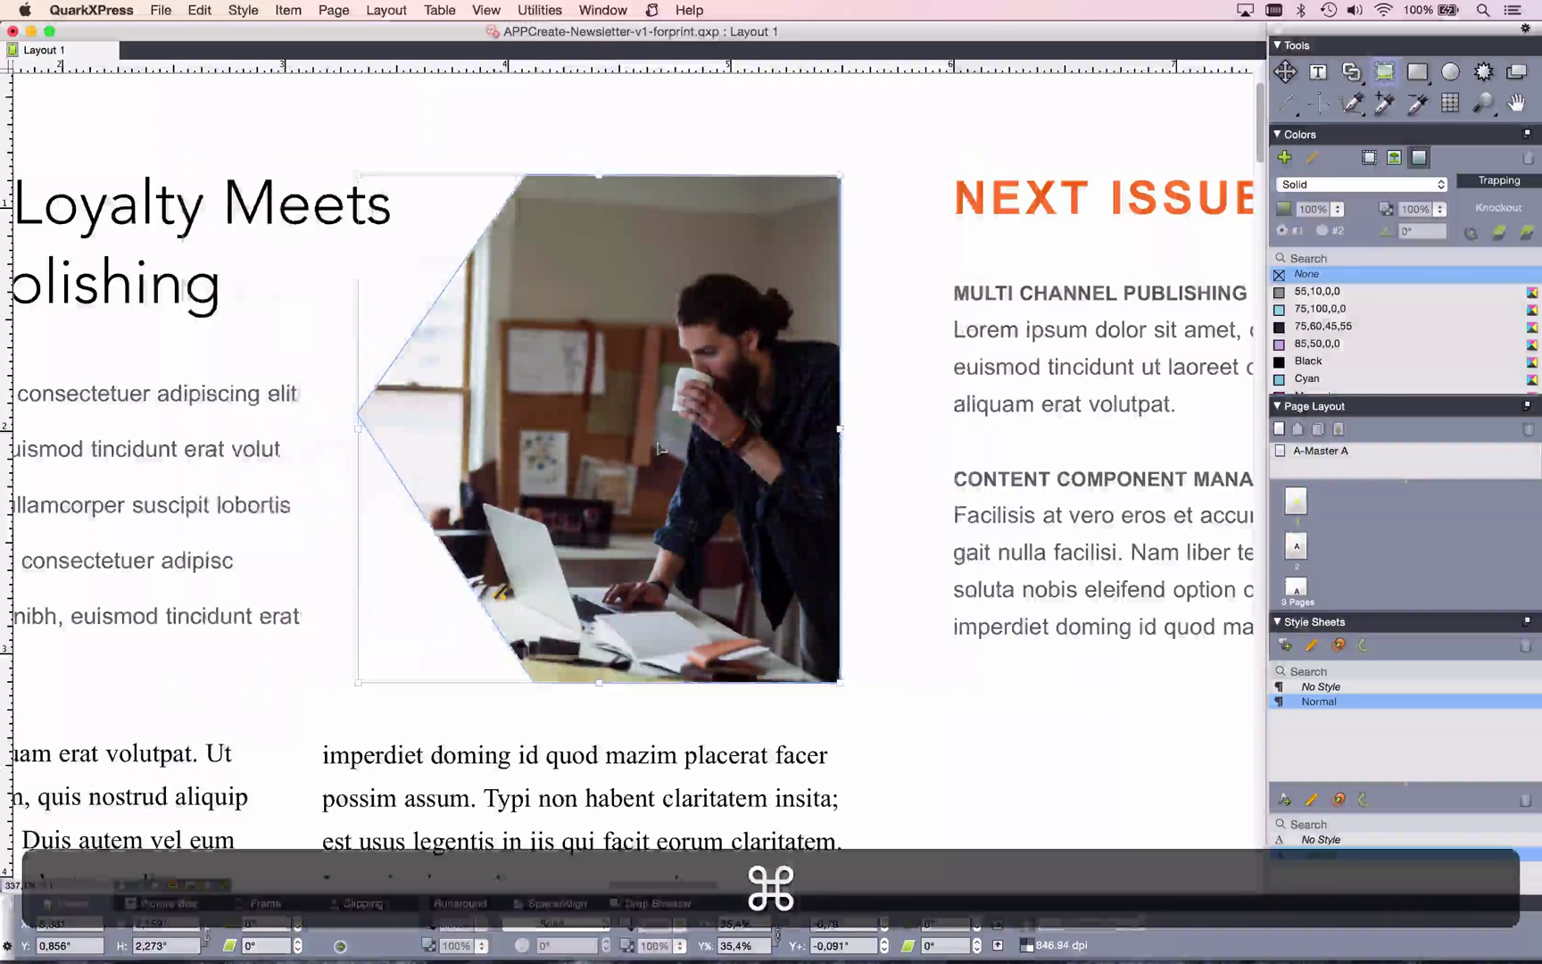
key("super+b")
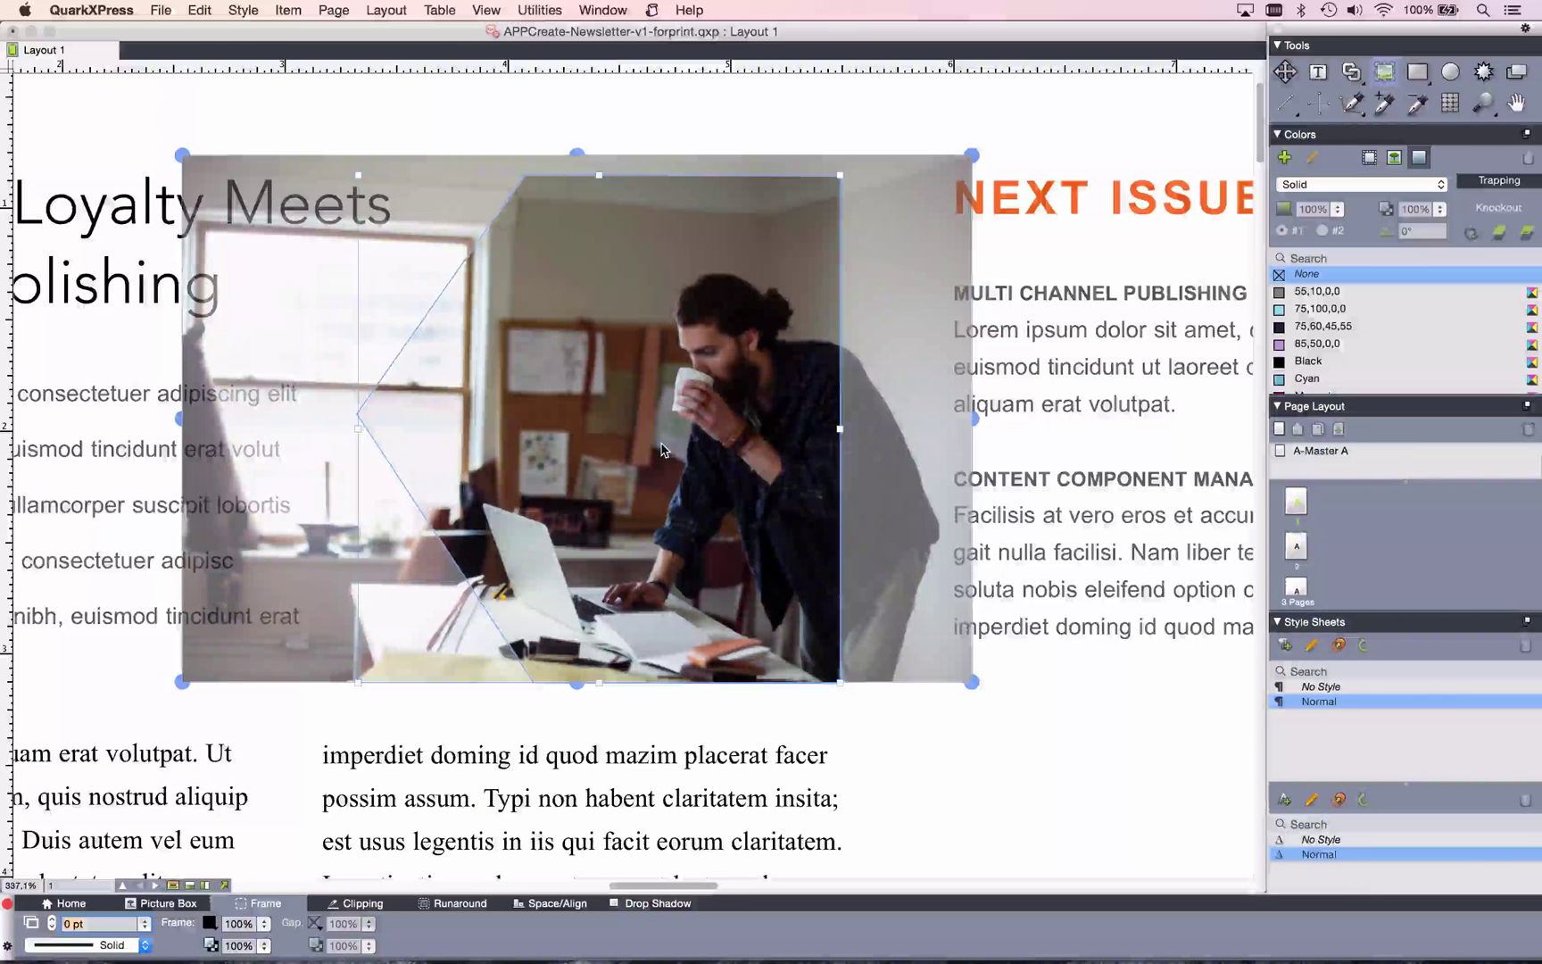
type("3")
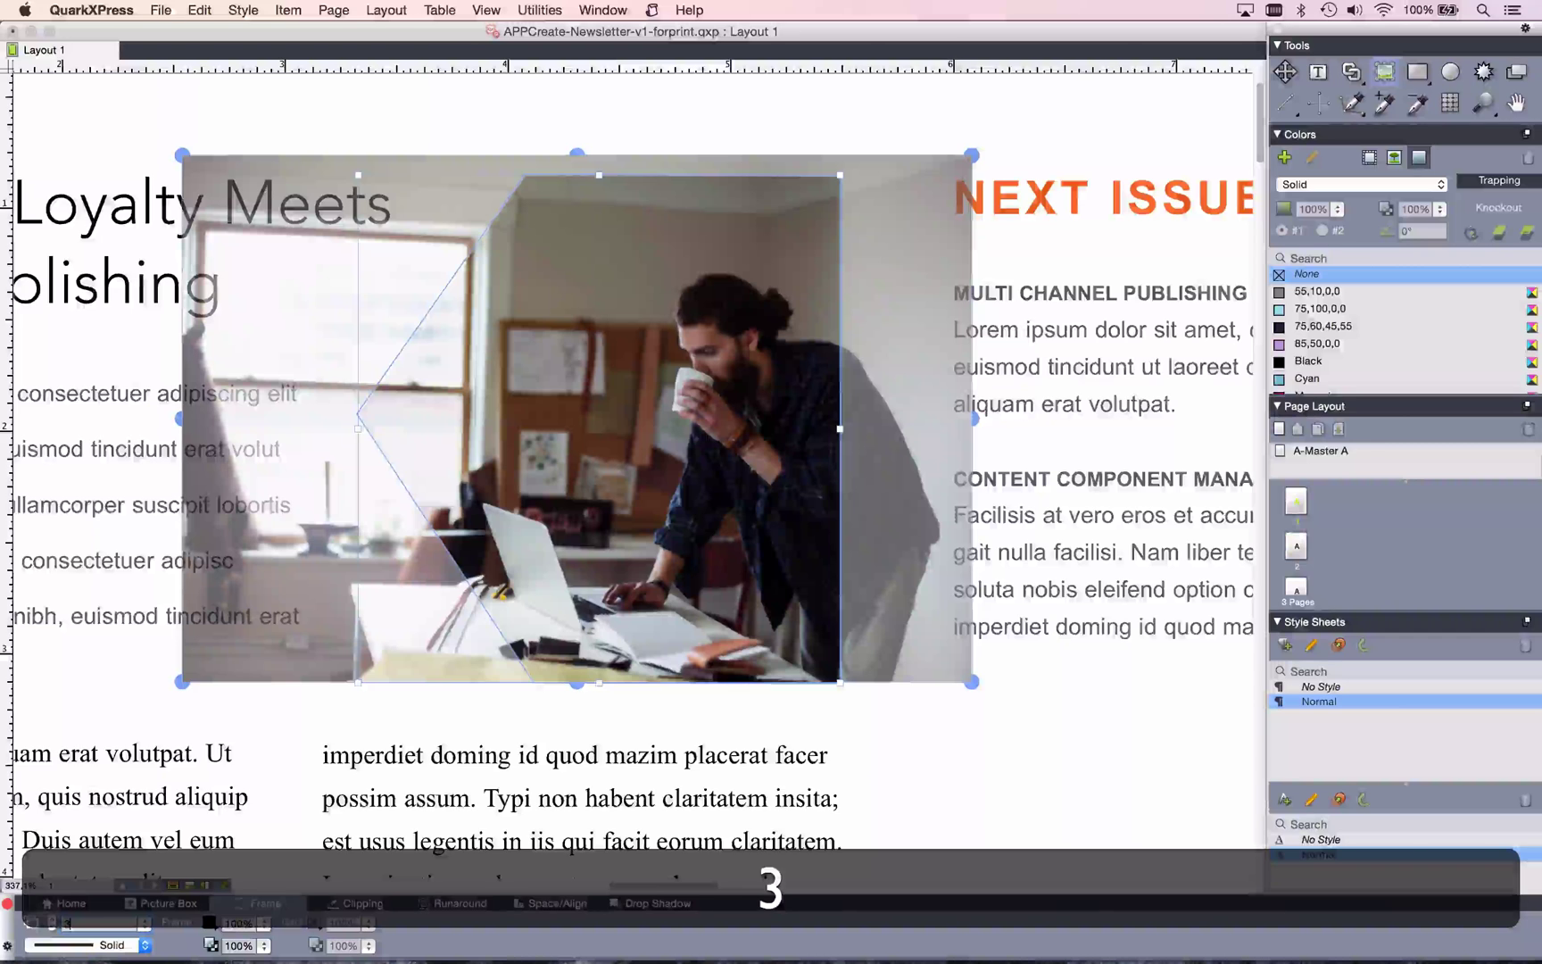
key("Return")
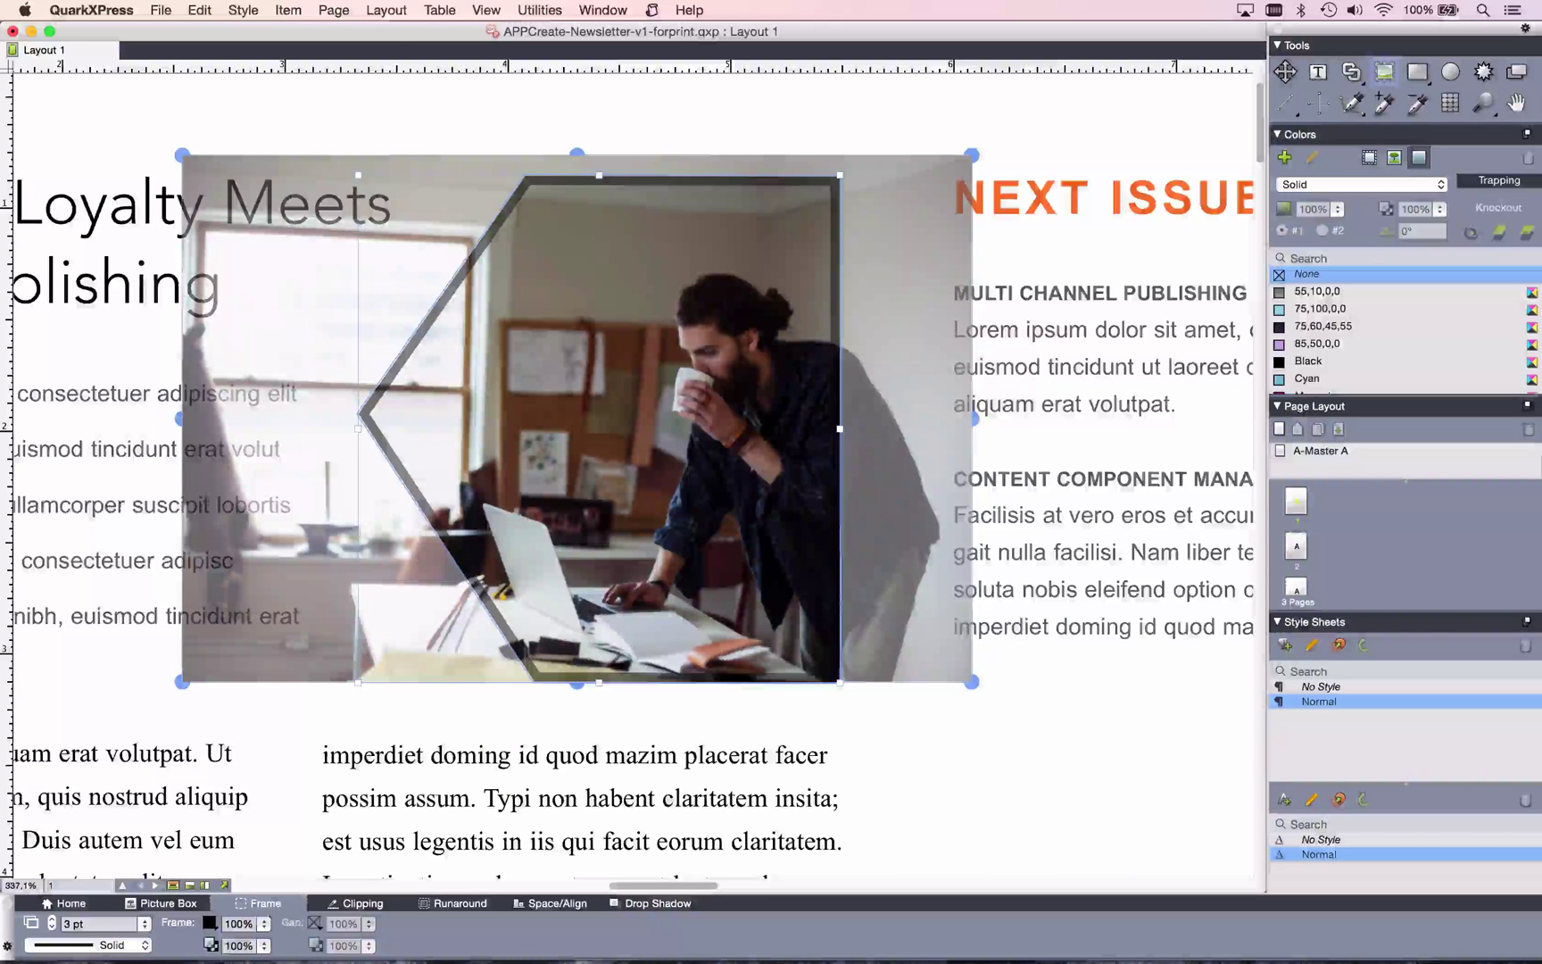
left_click(208, 924)
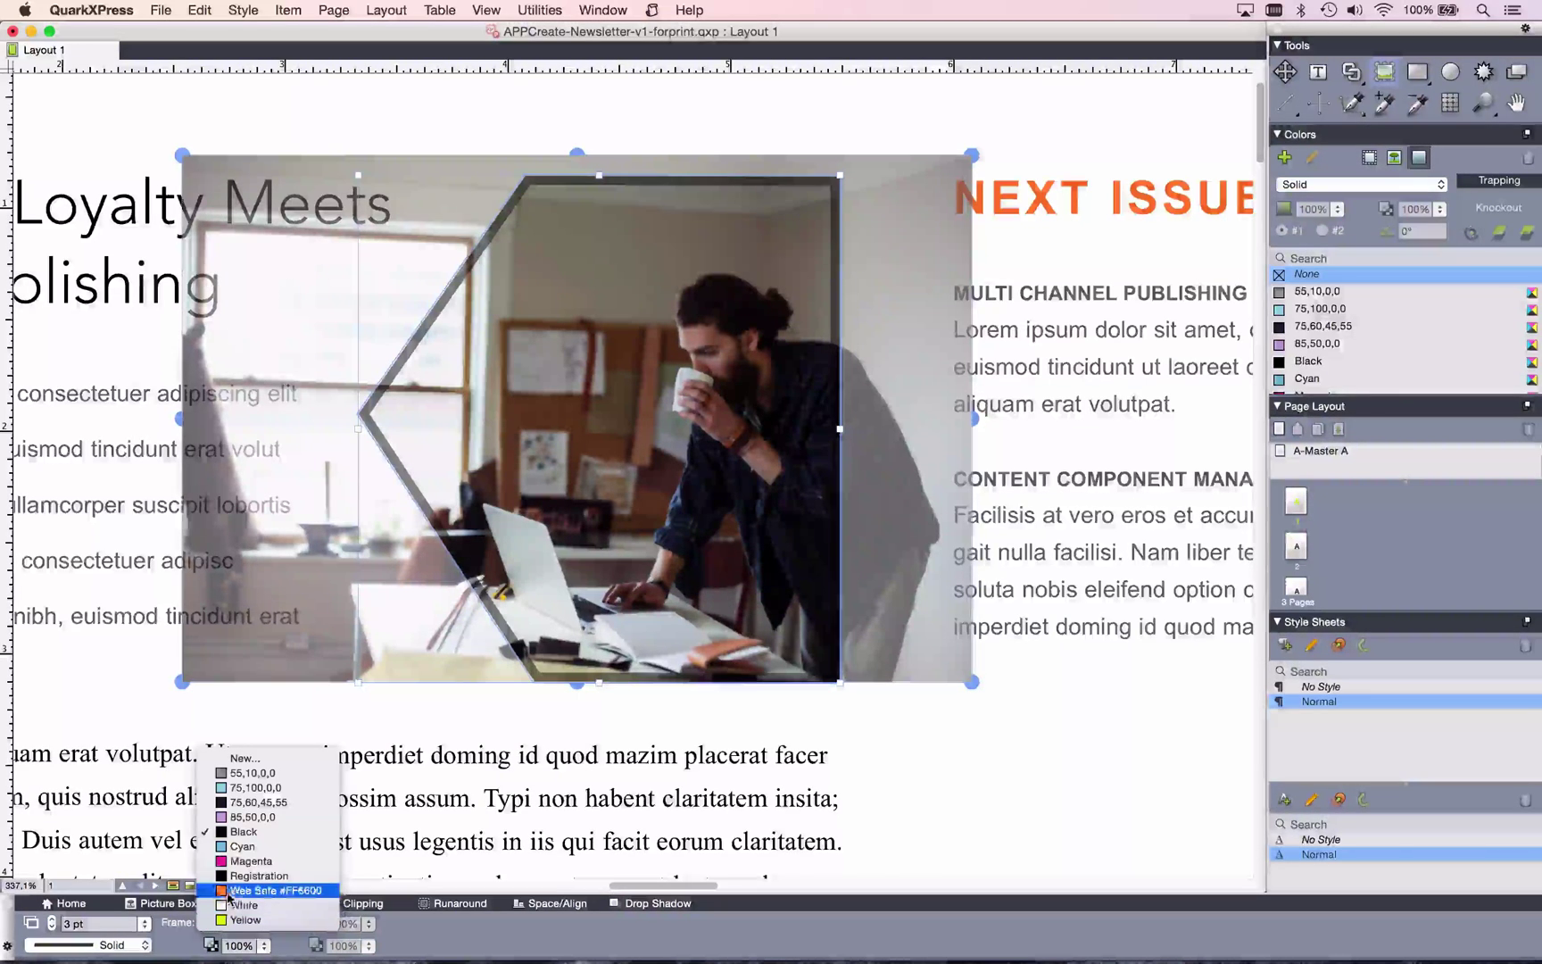
left_click(226, 890)
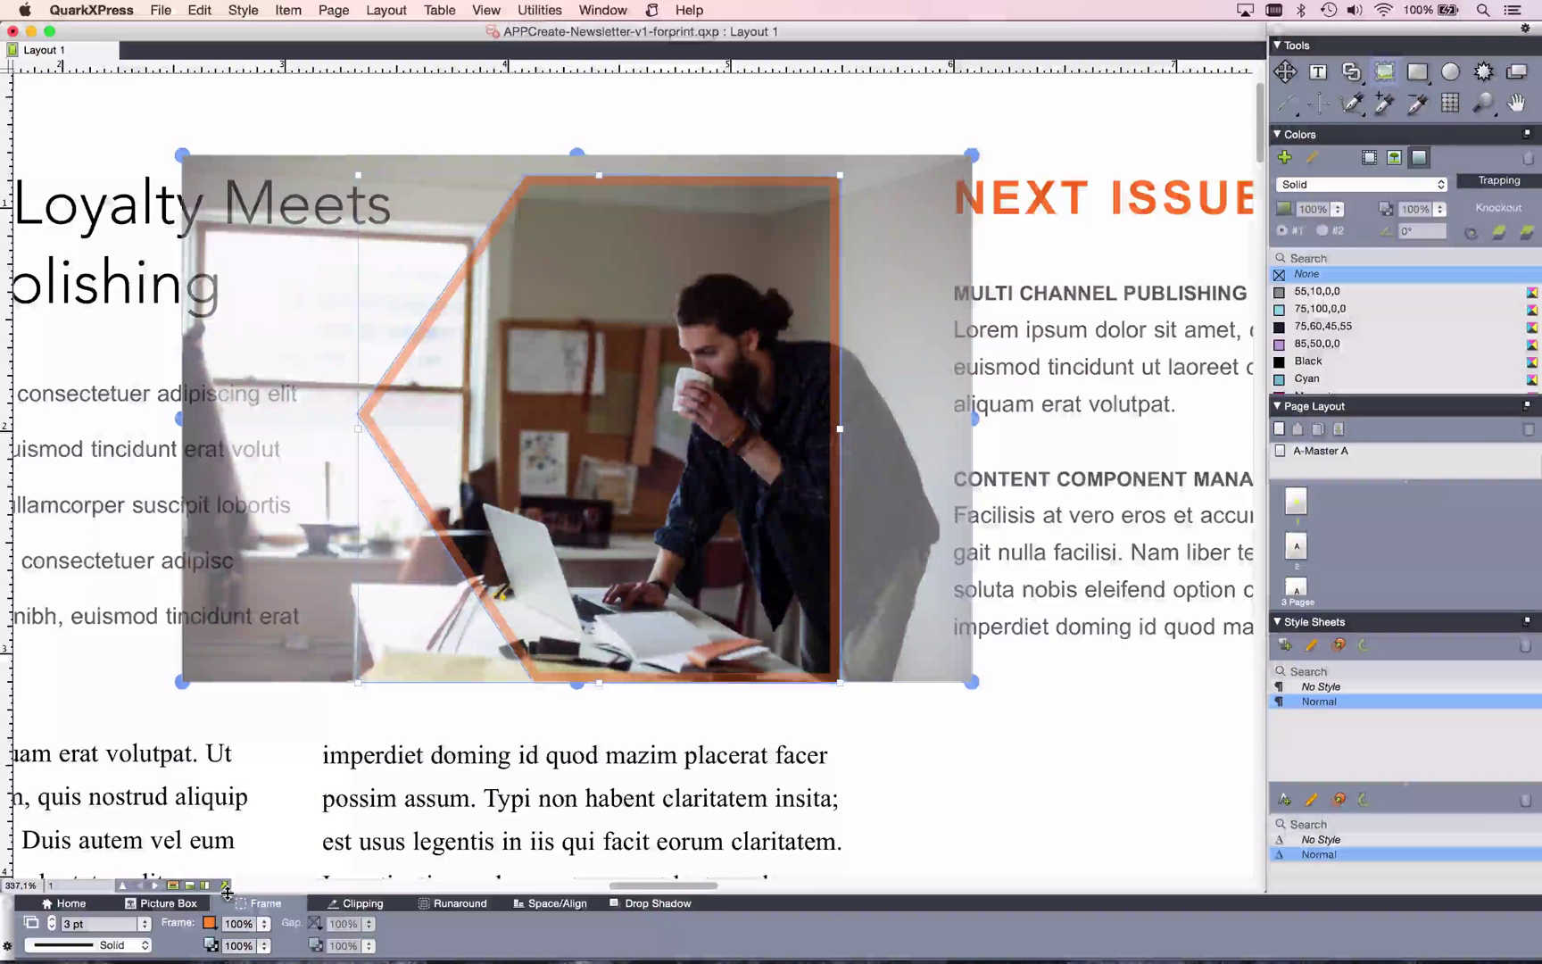
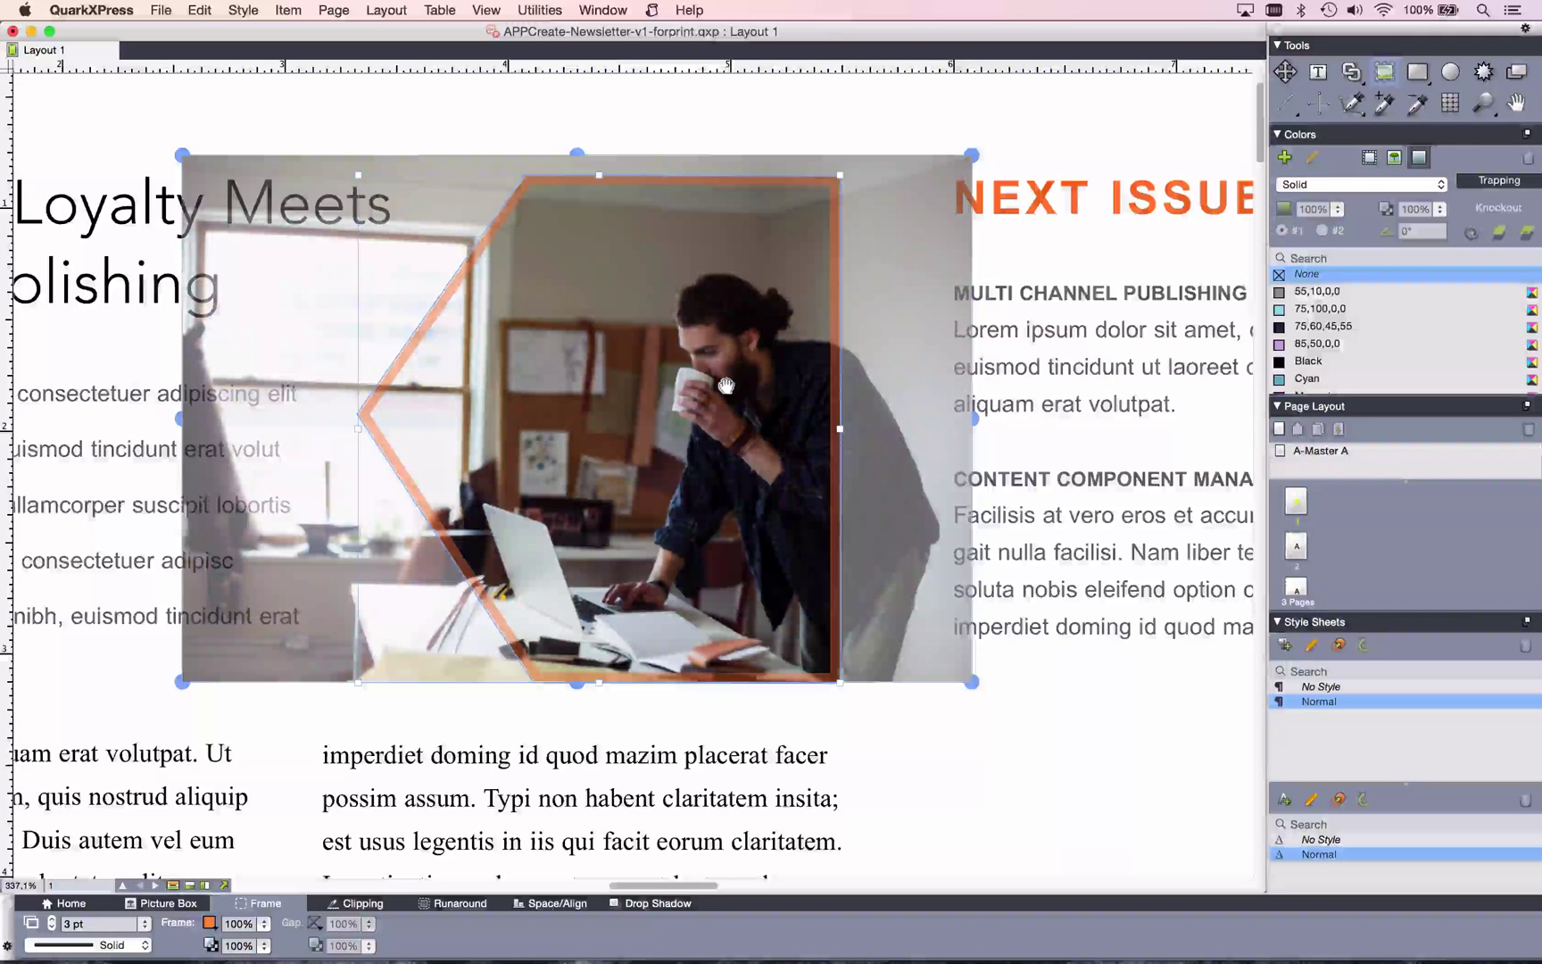
Cut the entire framed photo box from the page, and undo the cut.
key("super")
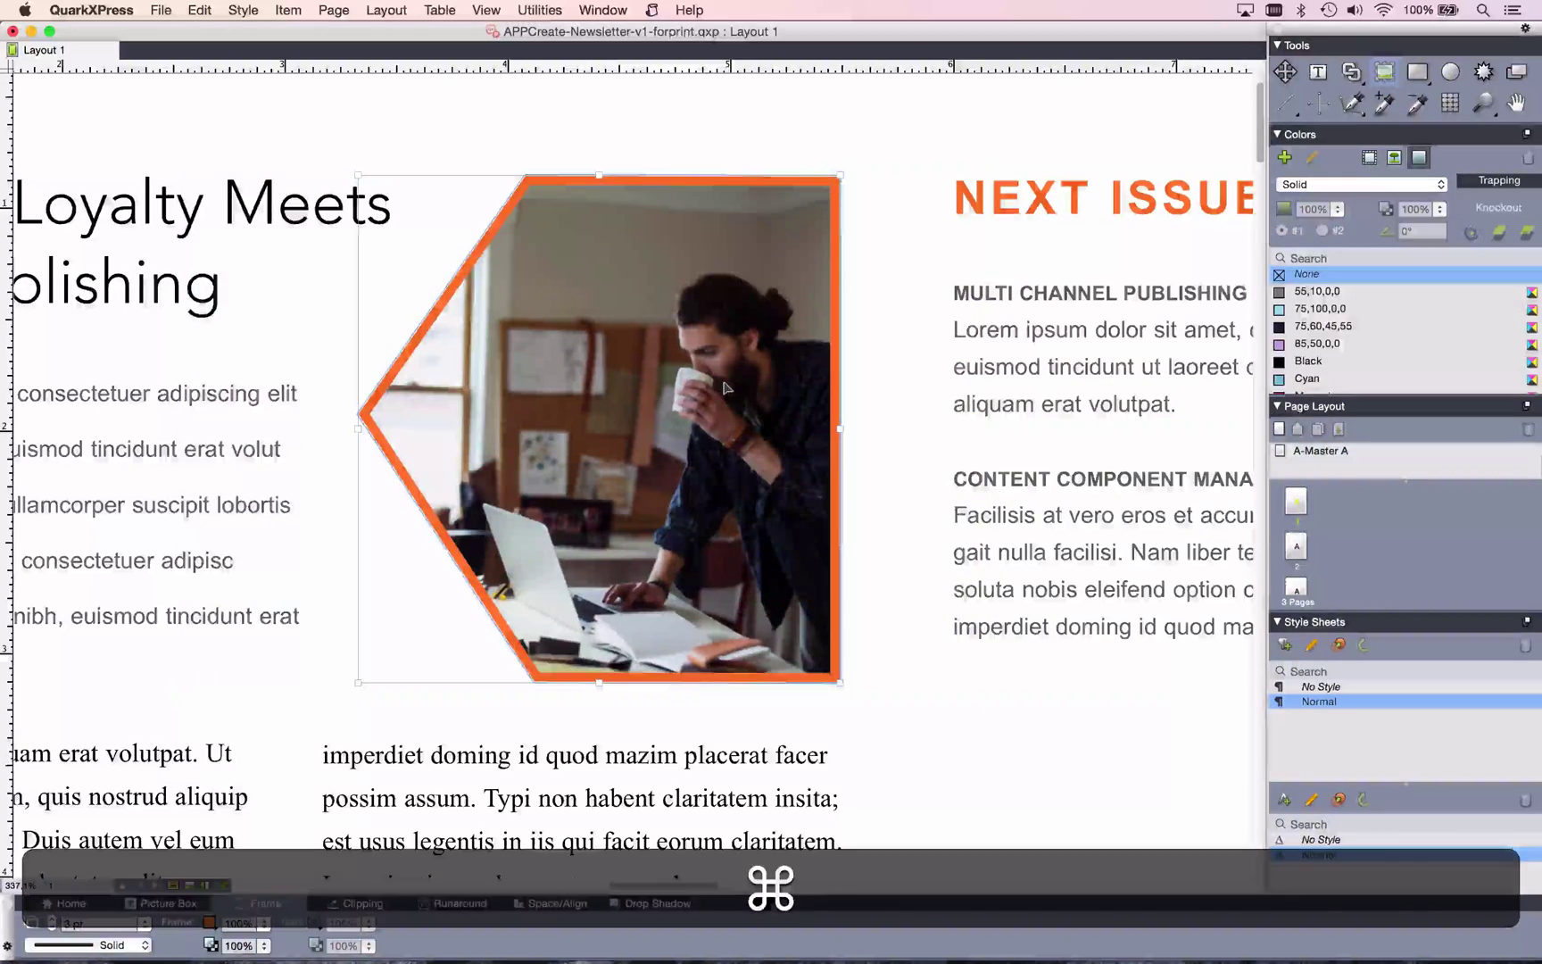
key("alt+super")
key("alt+super+x")
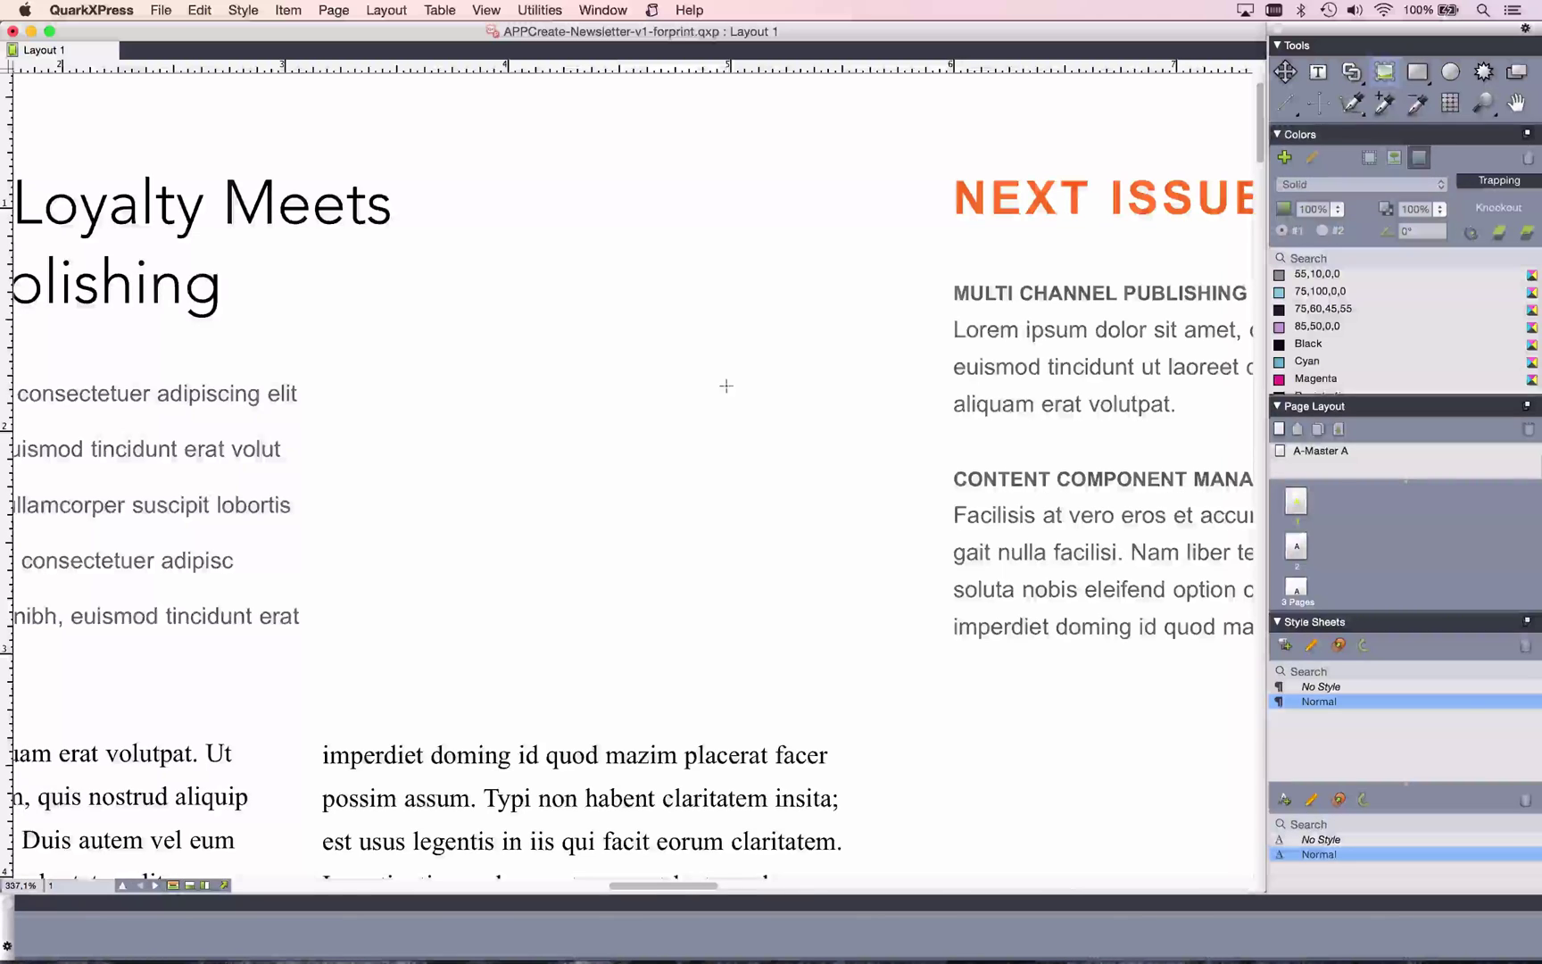
key("super+y")
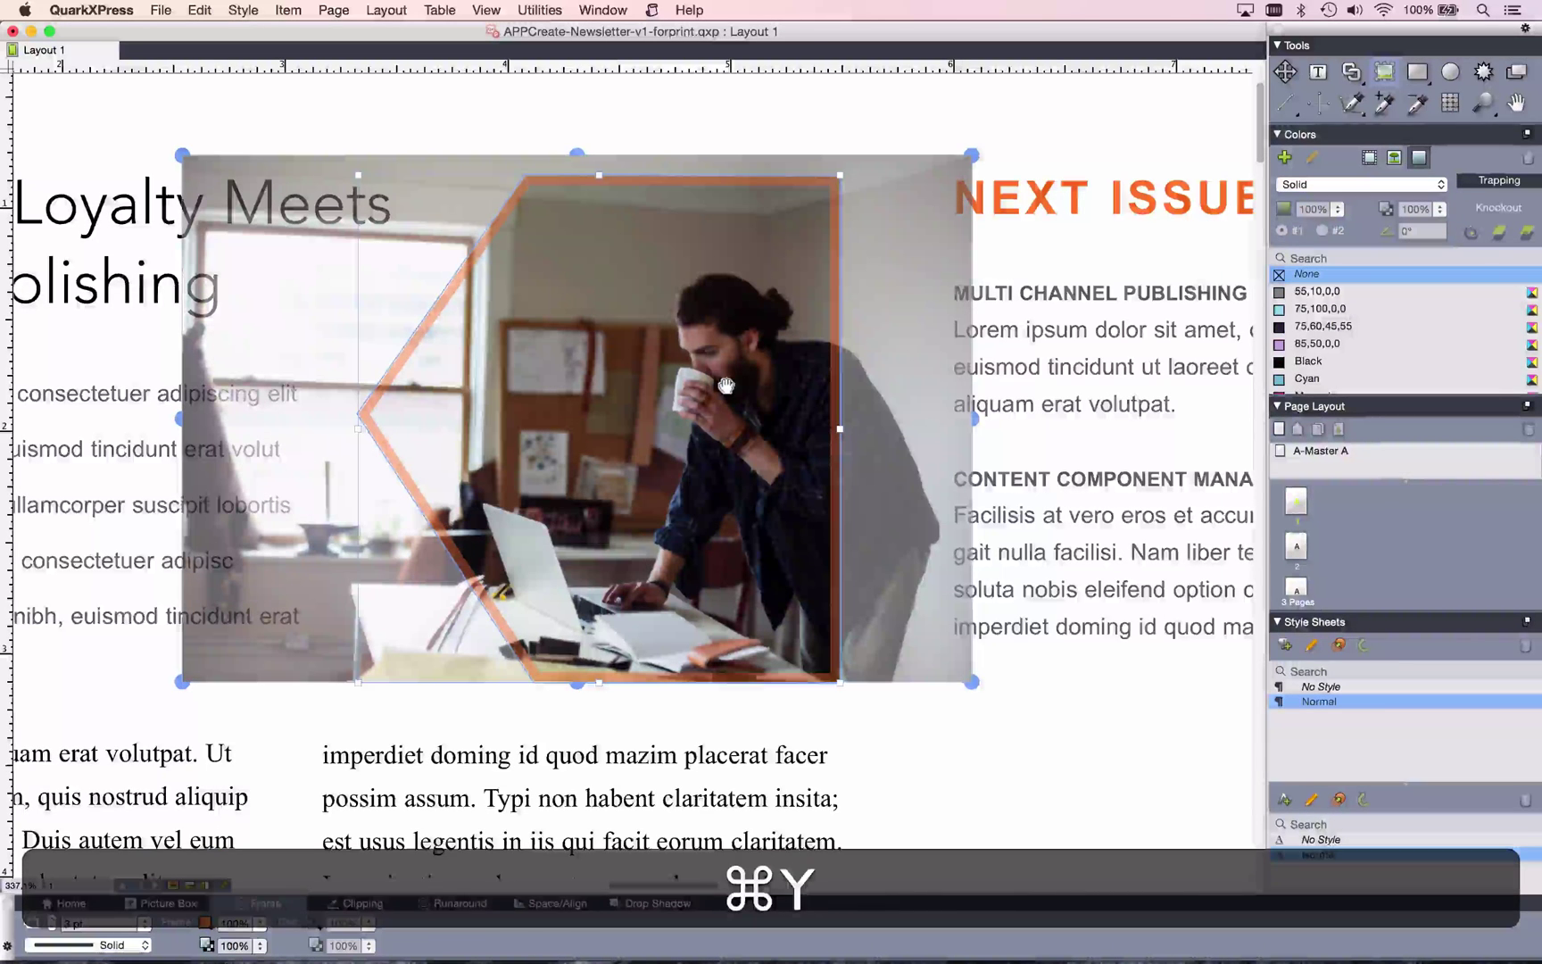
Cut only the picture content out of the orange-framed box, and undo the cut.
key("super")
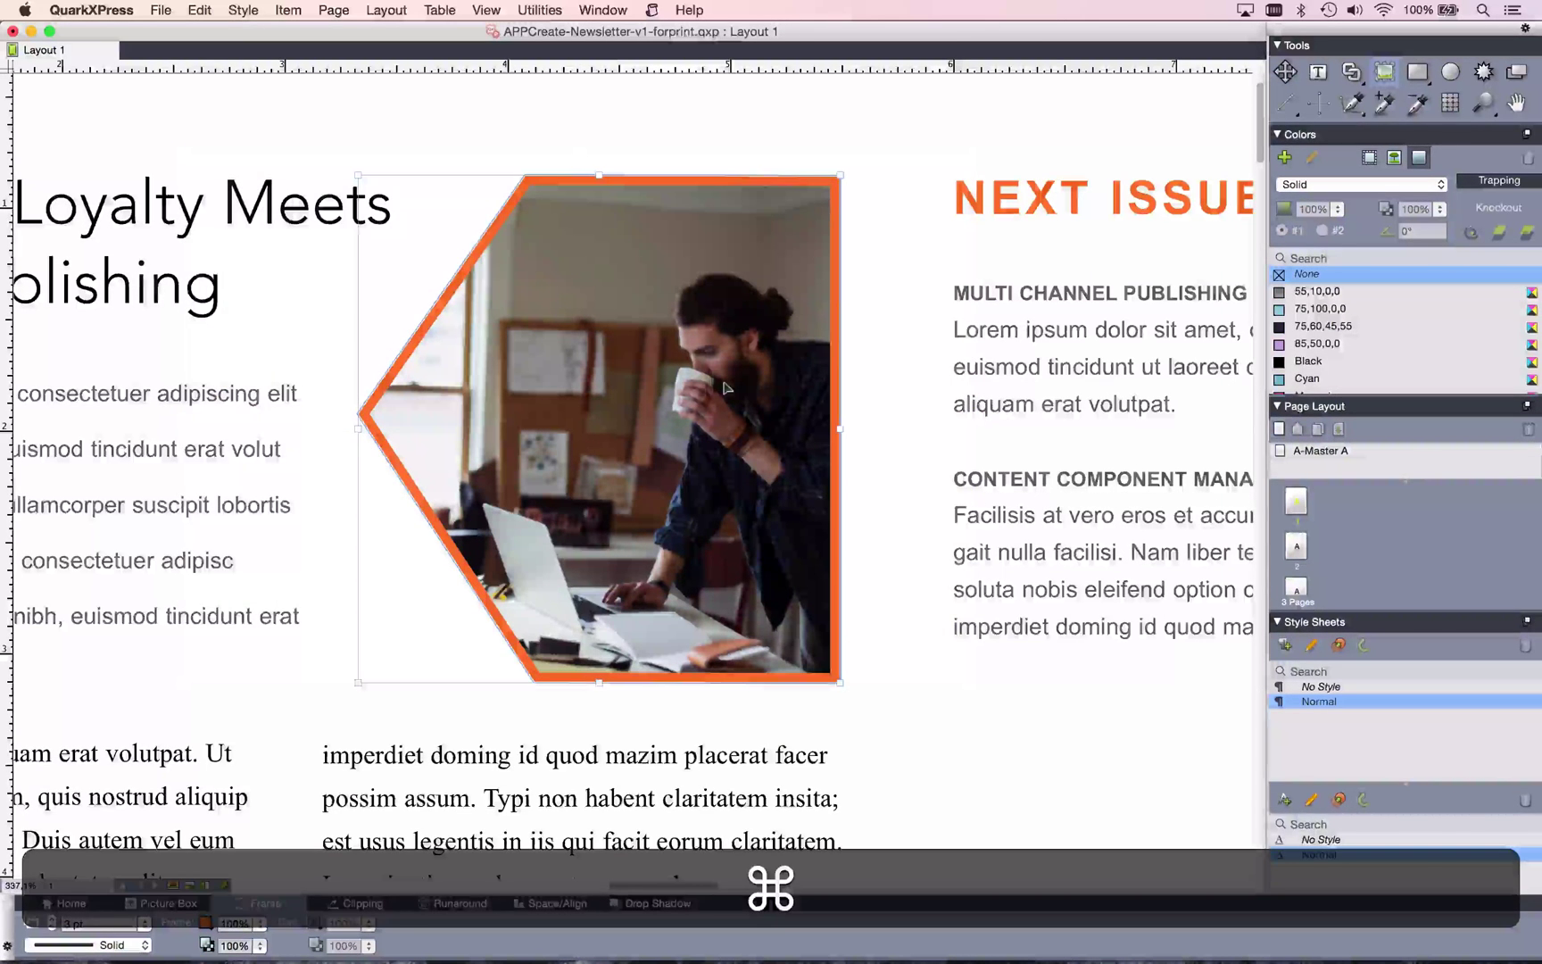
key("super+x")
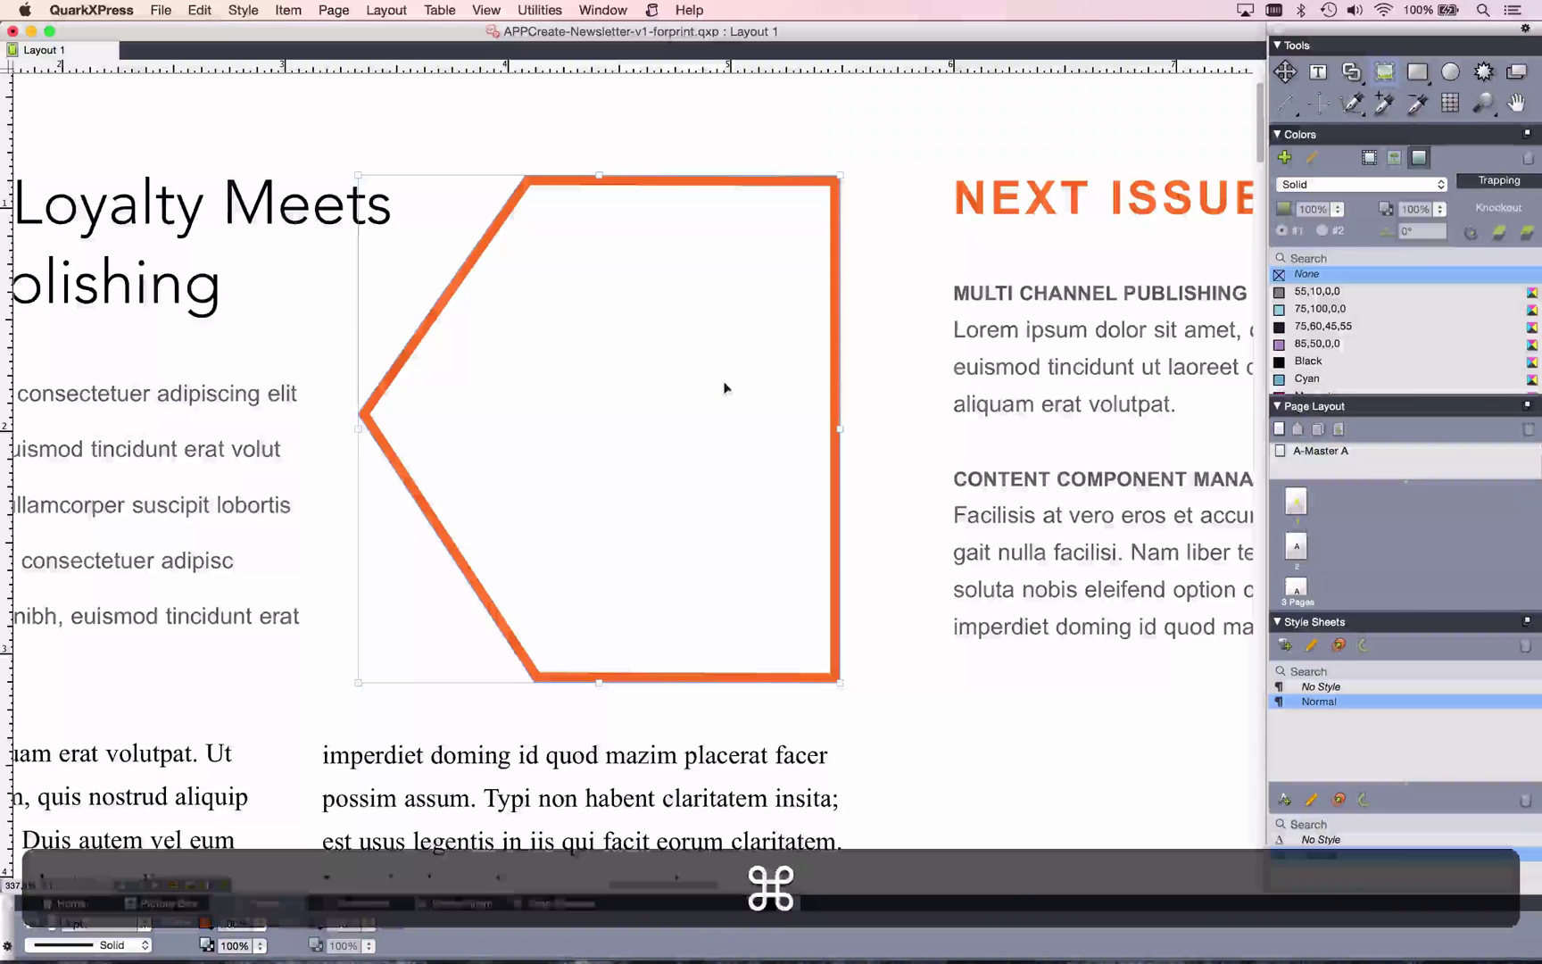
key("super+y")
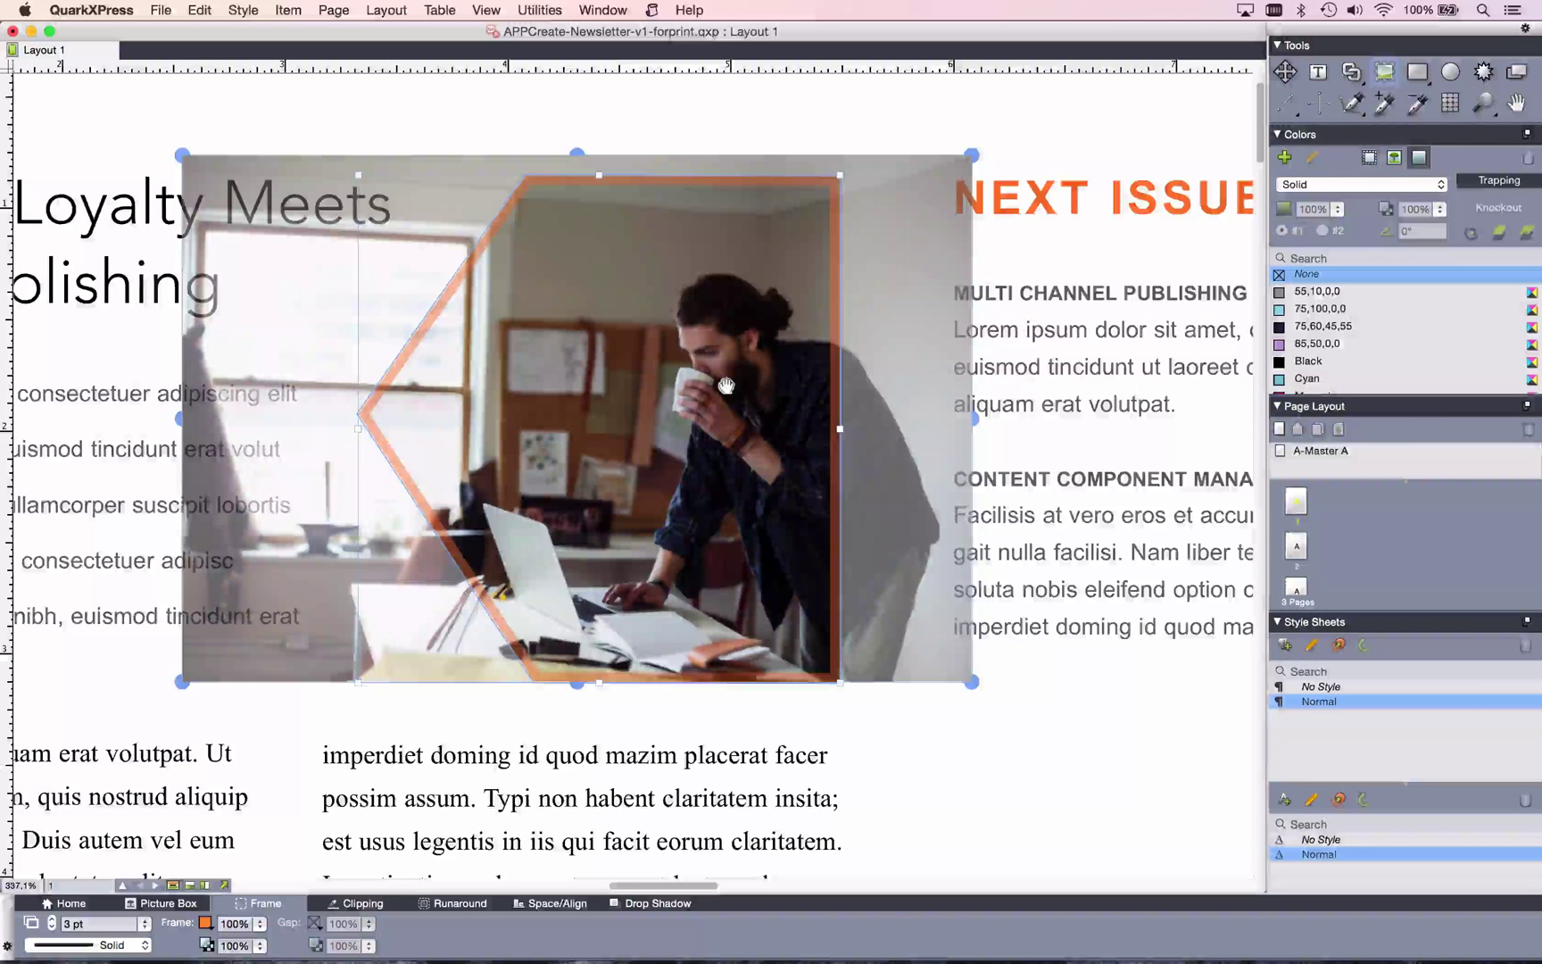
Cut the whole framed photo box, paste it back and move it onto the pasteboard above the other photo copy.
key("super")
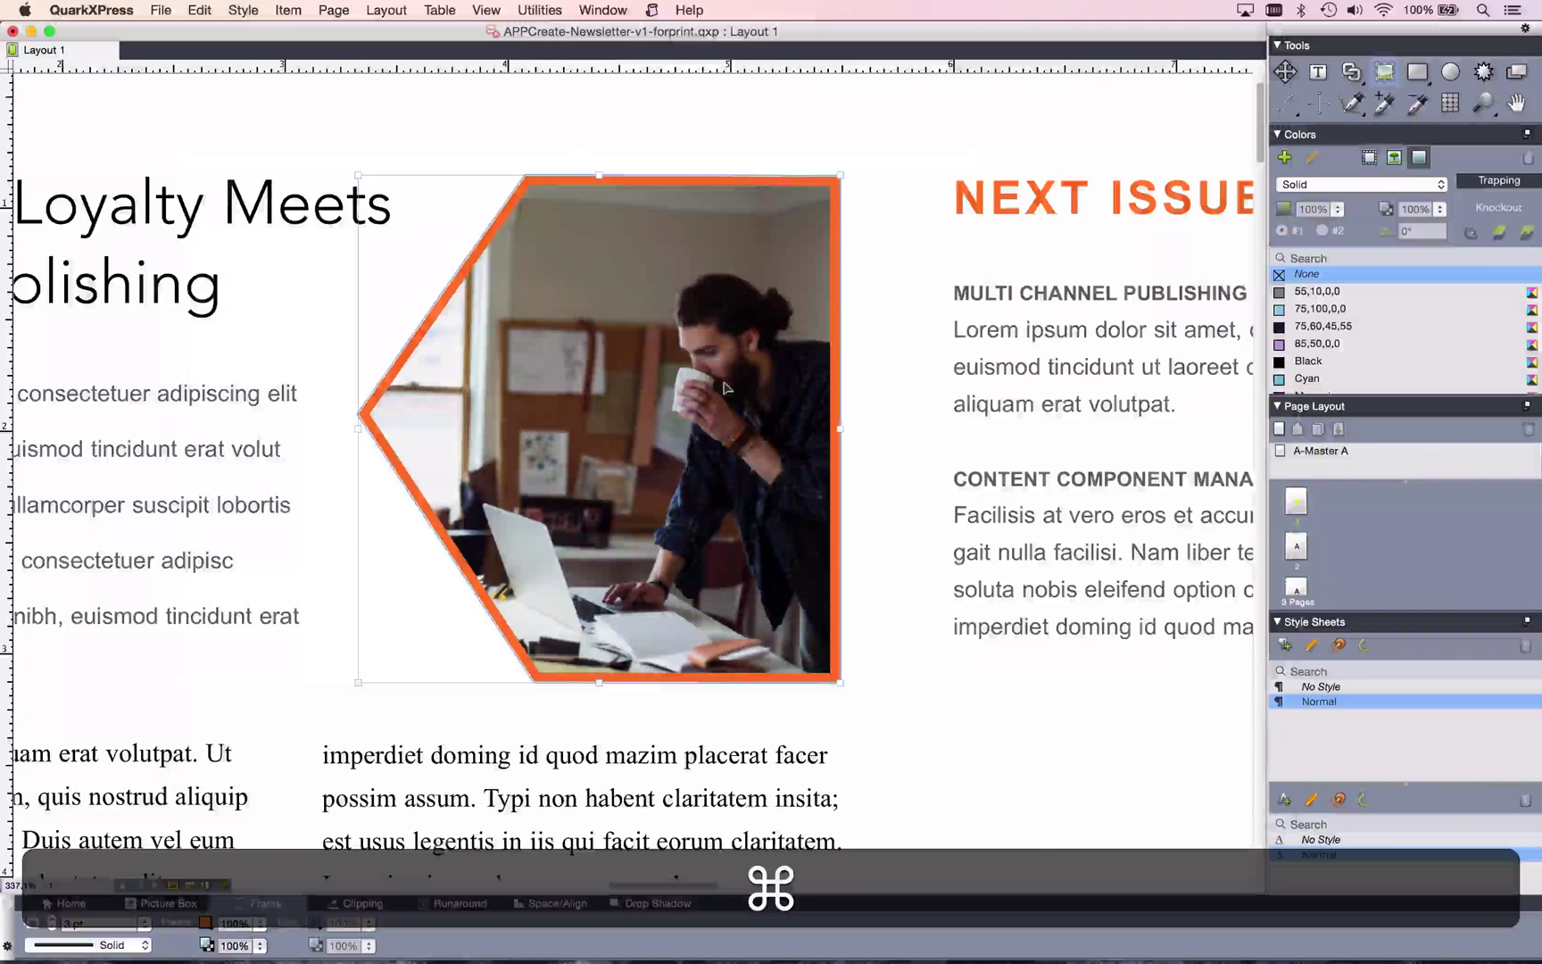
key("alt+super+x")
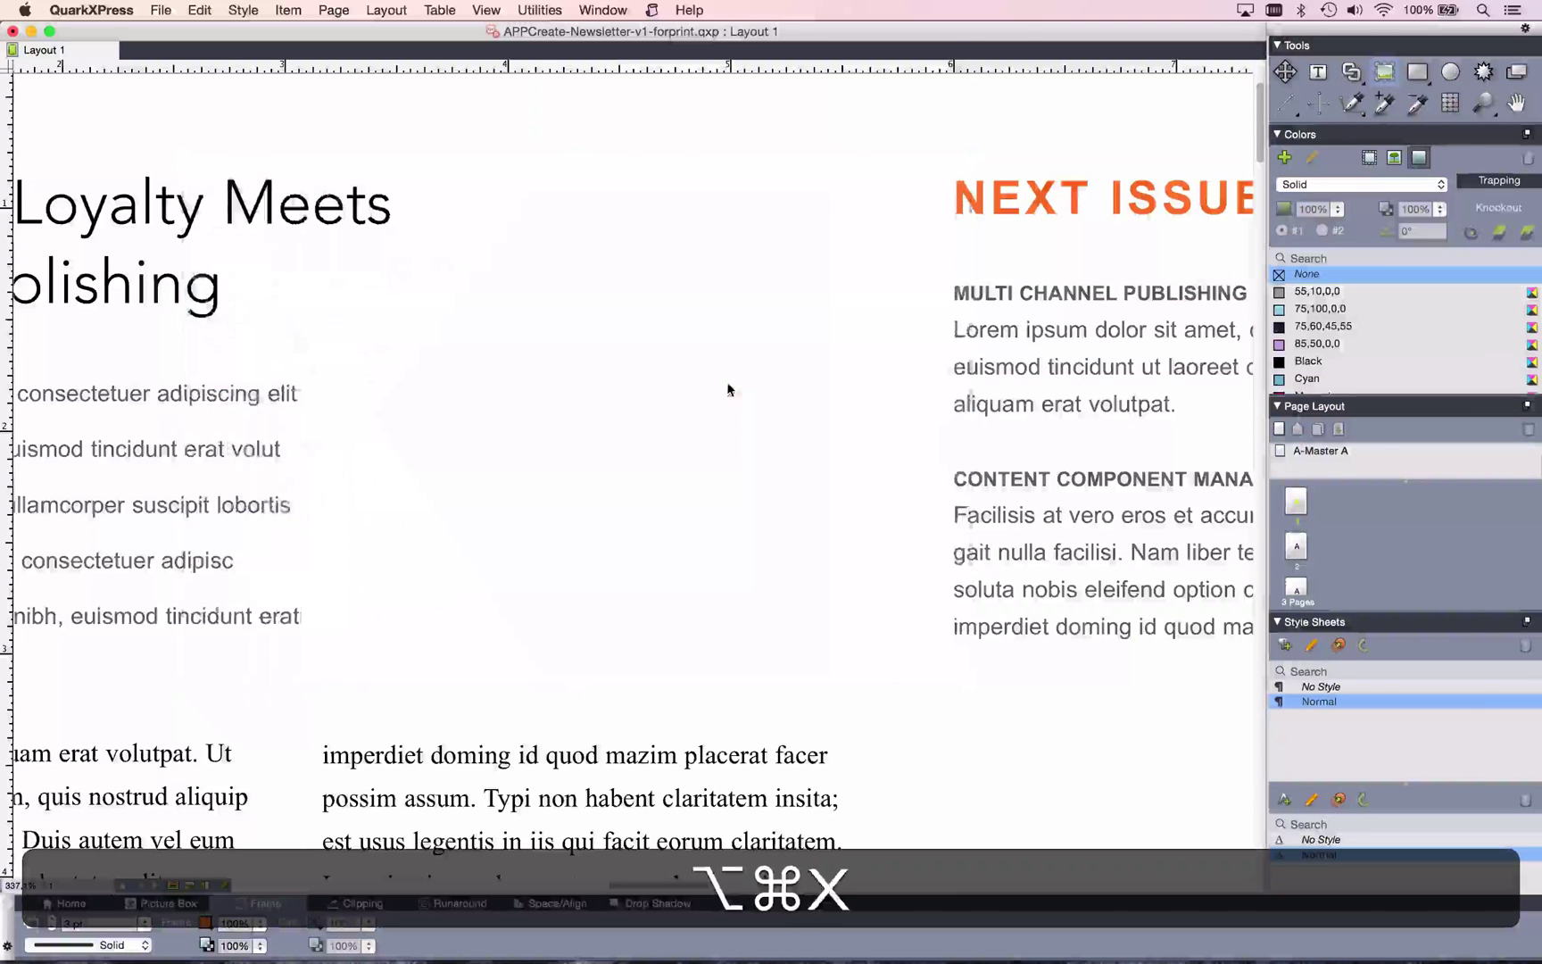
key("super+0")
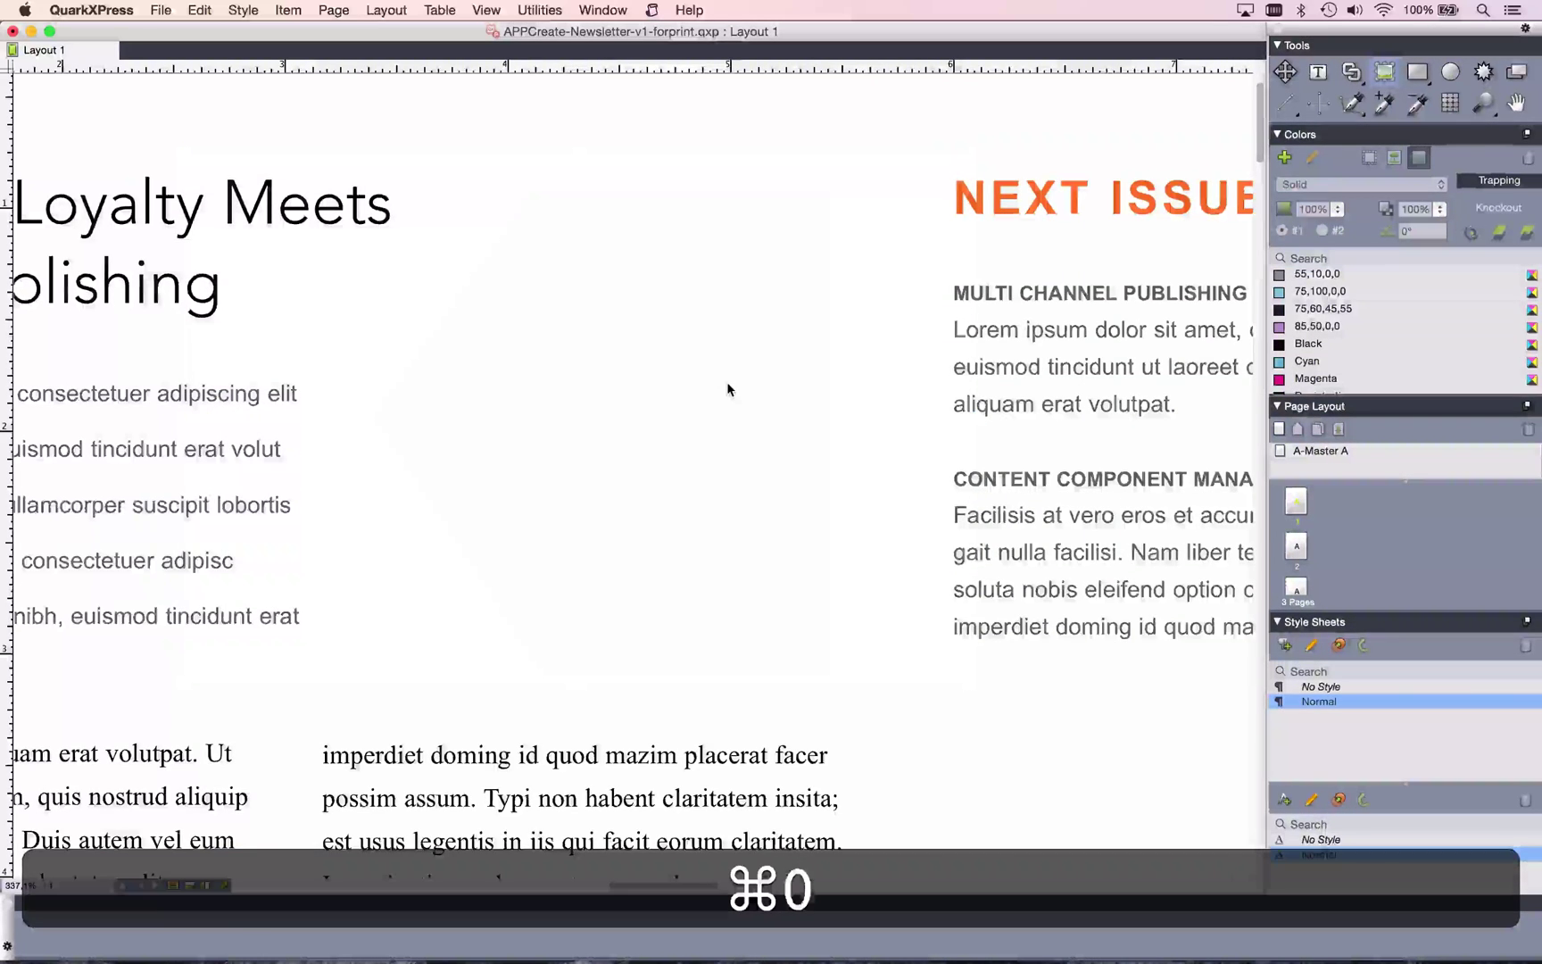
key("alt")
left_click_drag(444, 333, 946, 333)
key("alt+super+v")
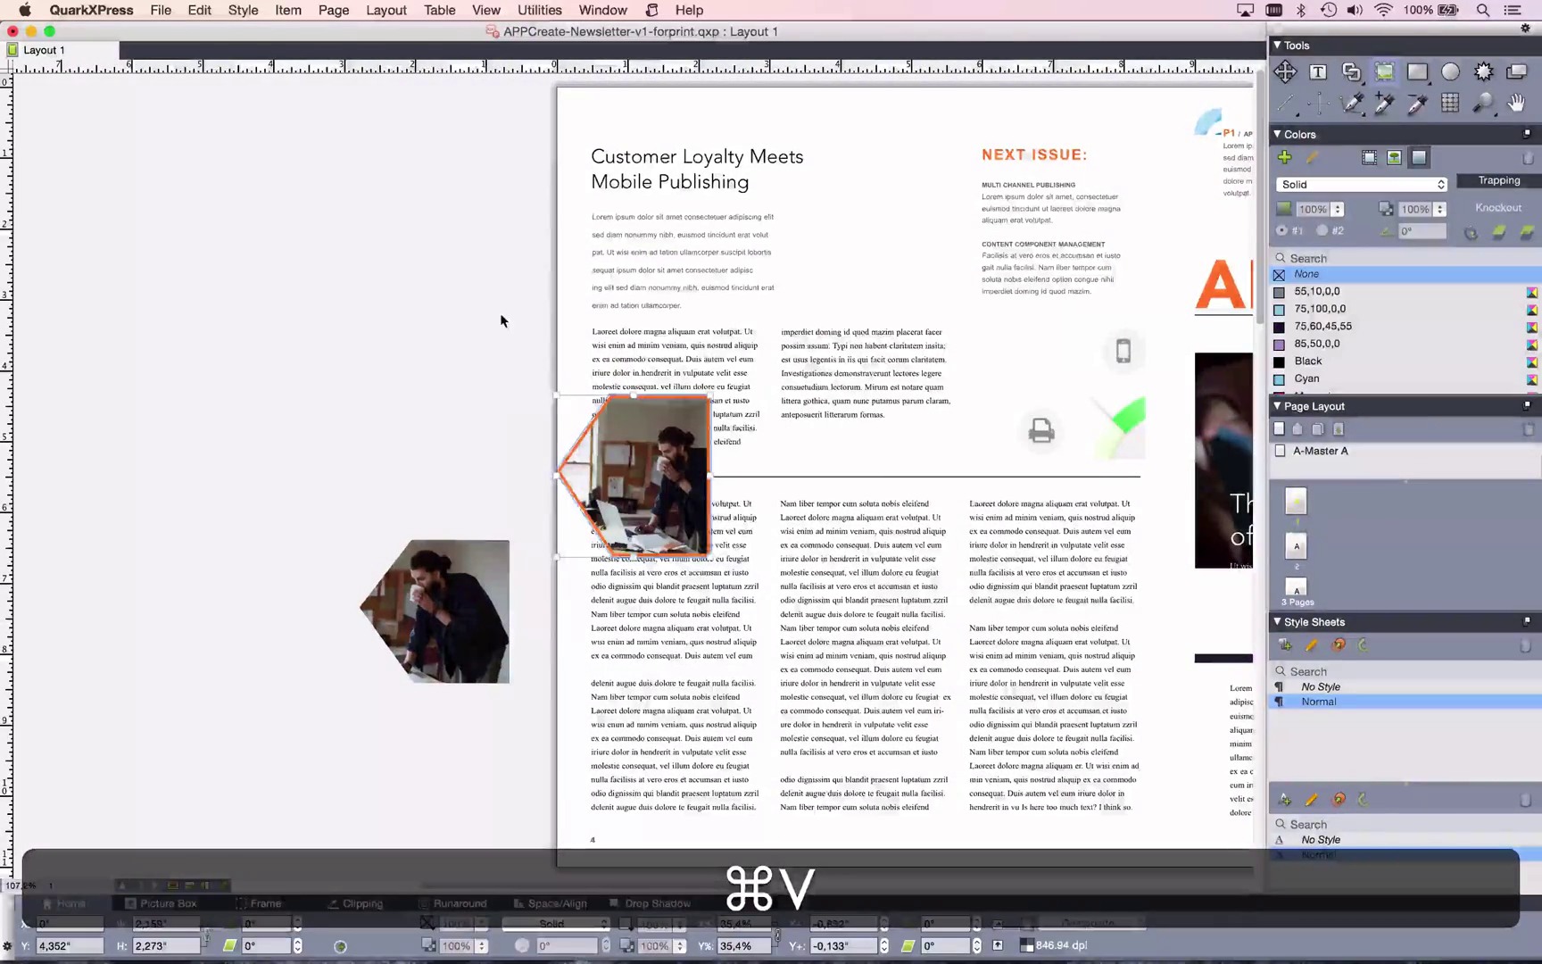
left_click_drag(632, 464, 367, 298)
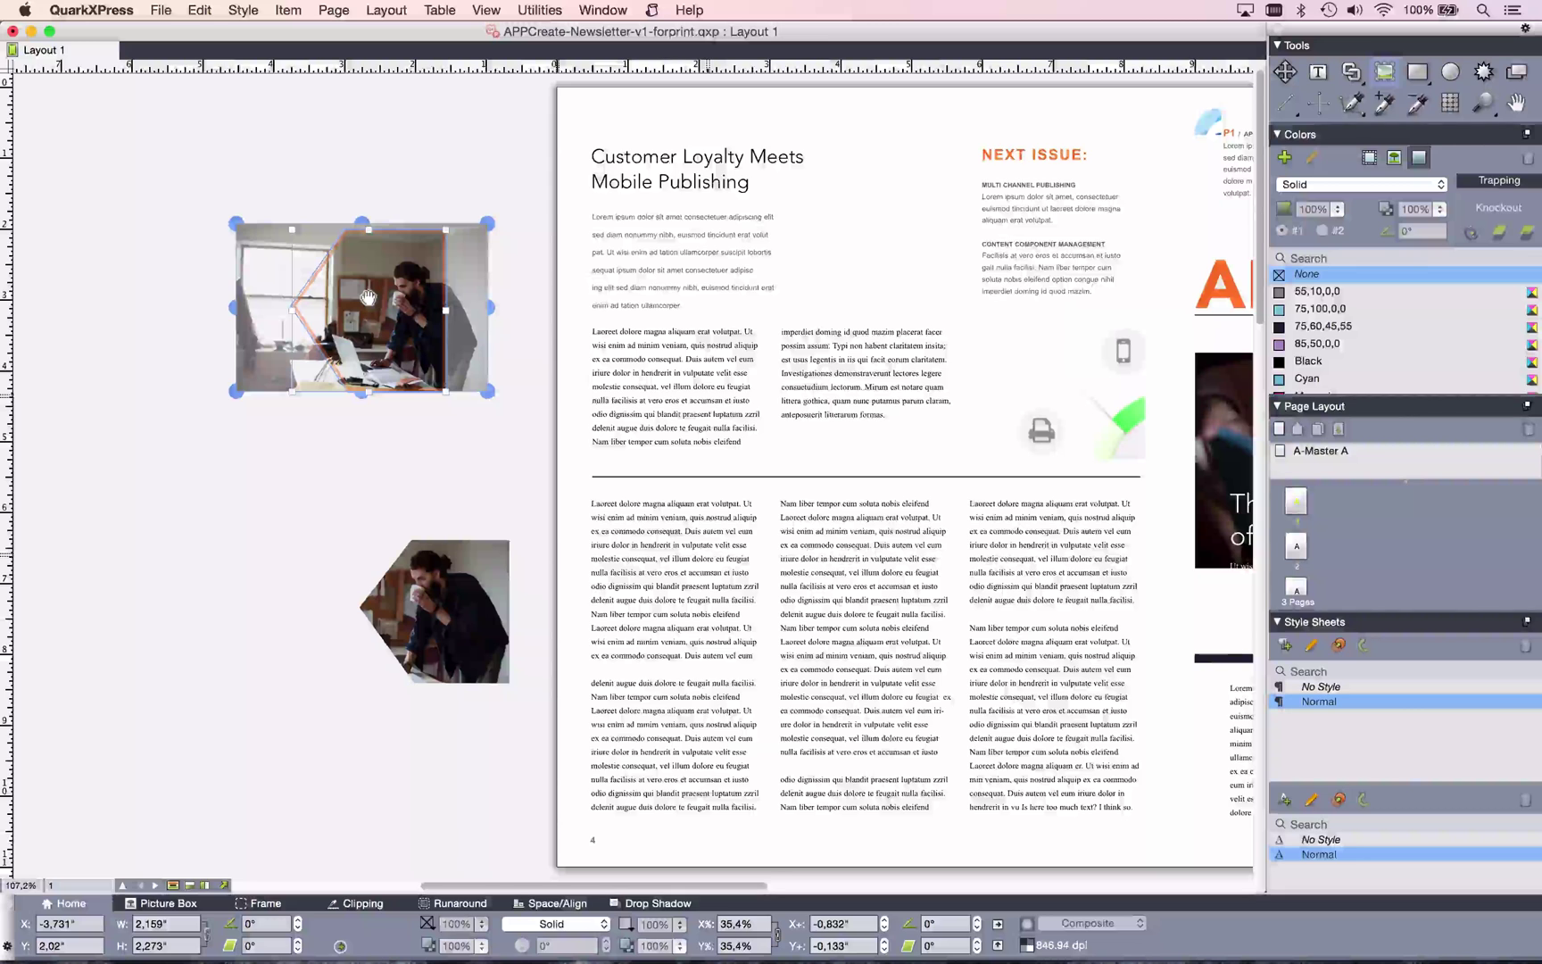
Apply a 6 pt frame width to the pasteboard photo, keeping the width value active for further entries.
key("ctrl+shift")
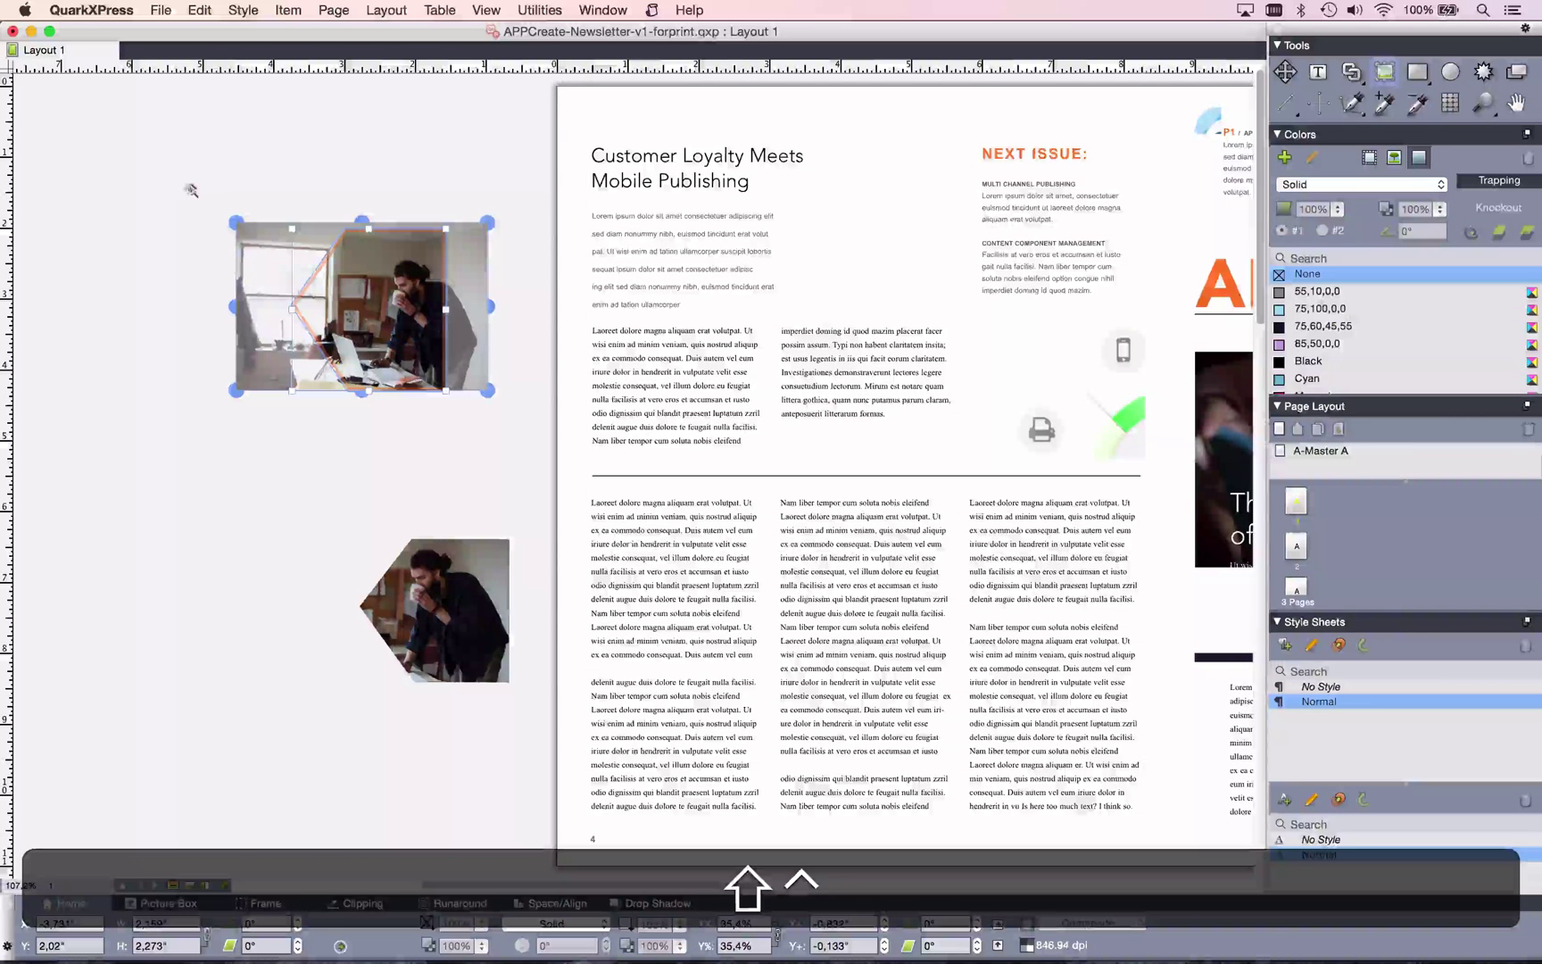
left_click(534, 440, "ctrl+shift")
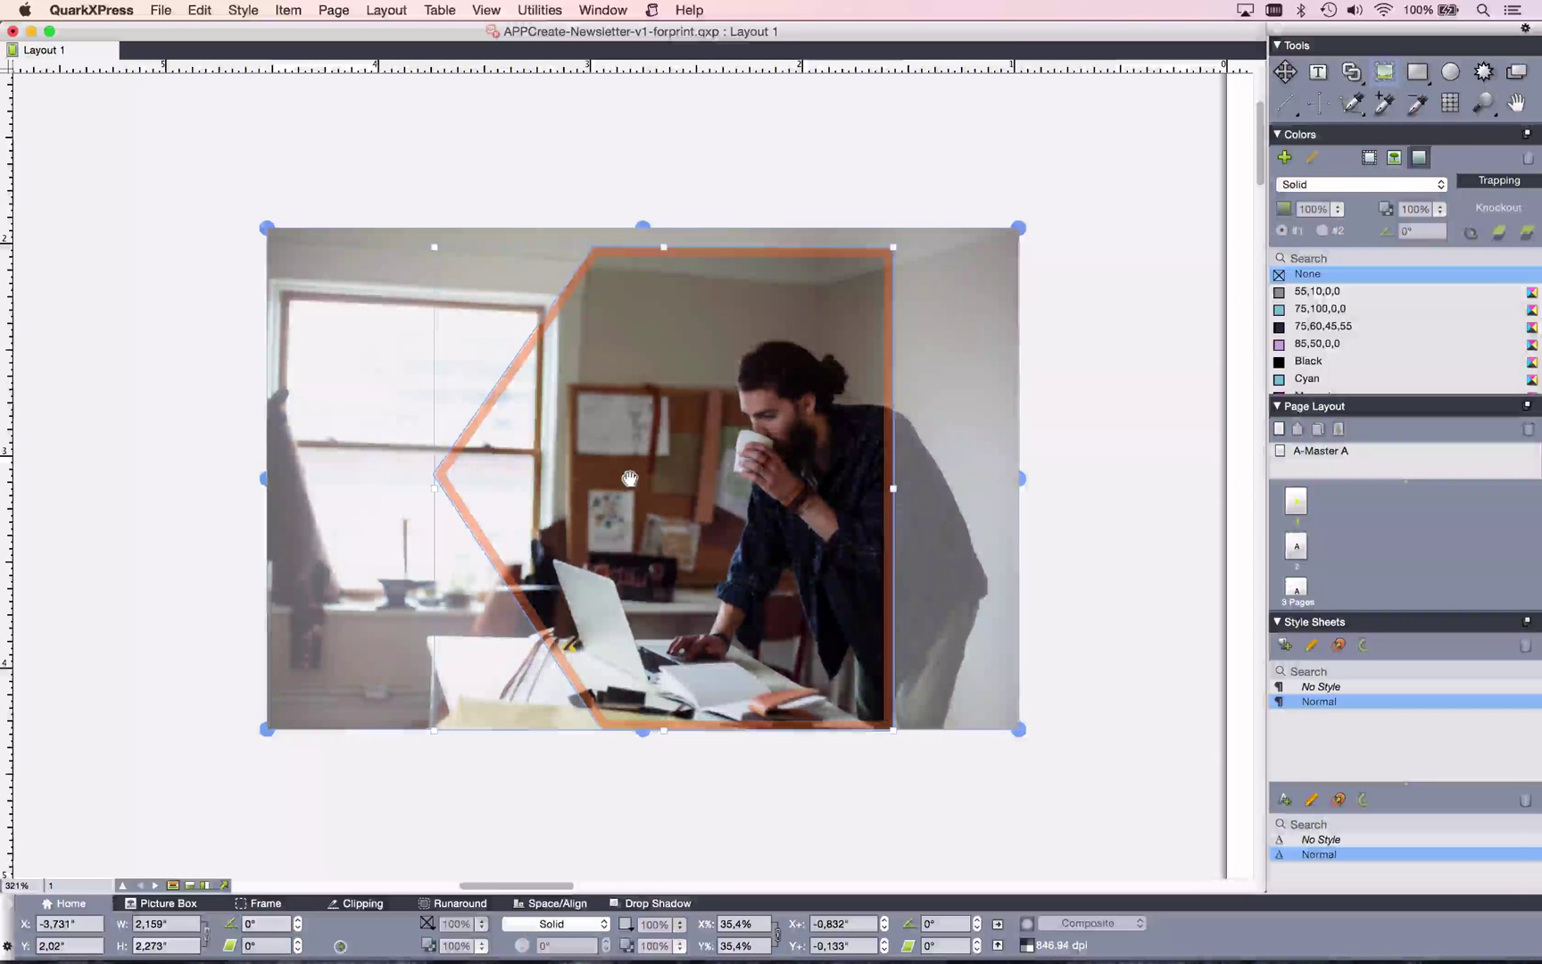
key("super")
key("super+b")
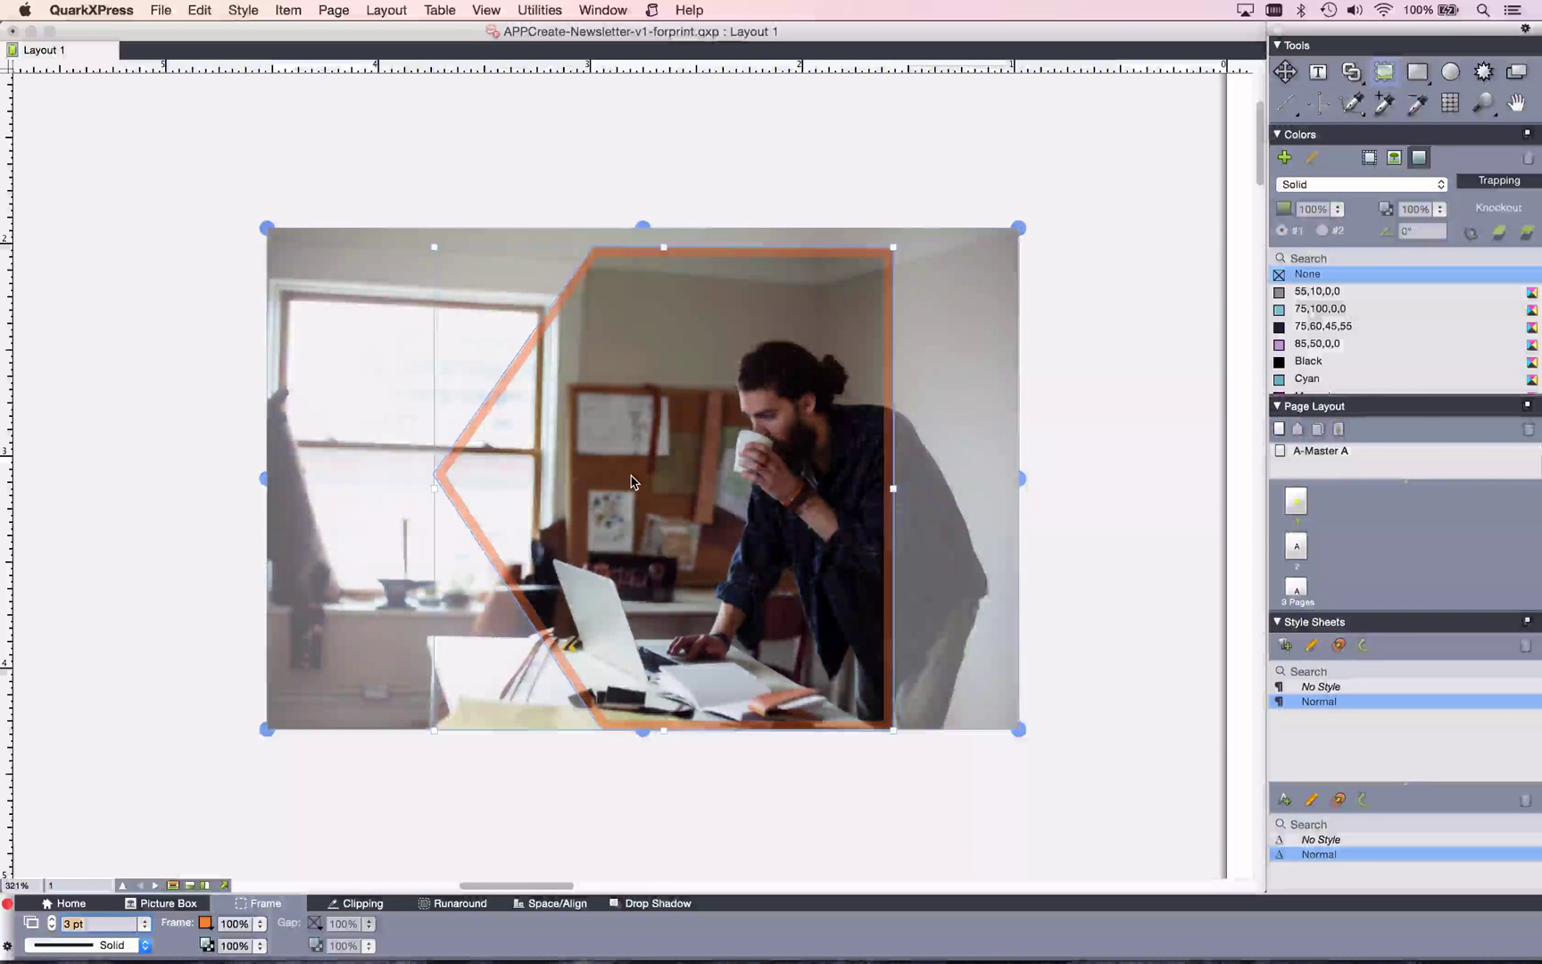
type("6")
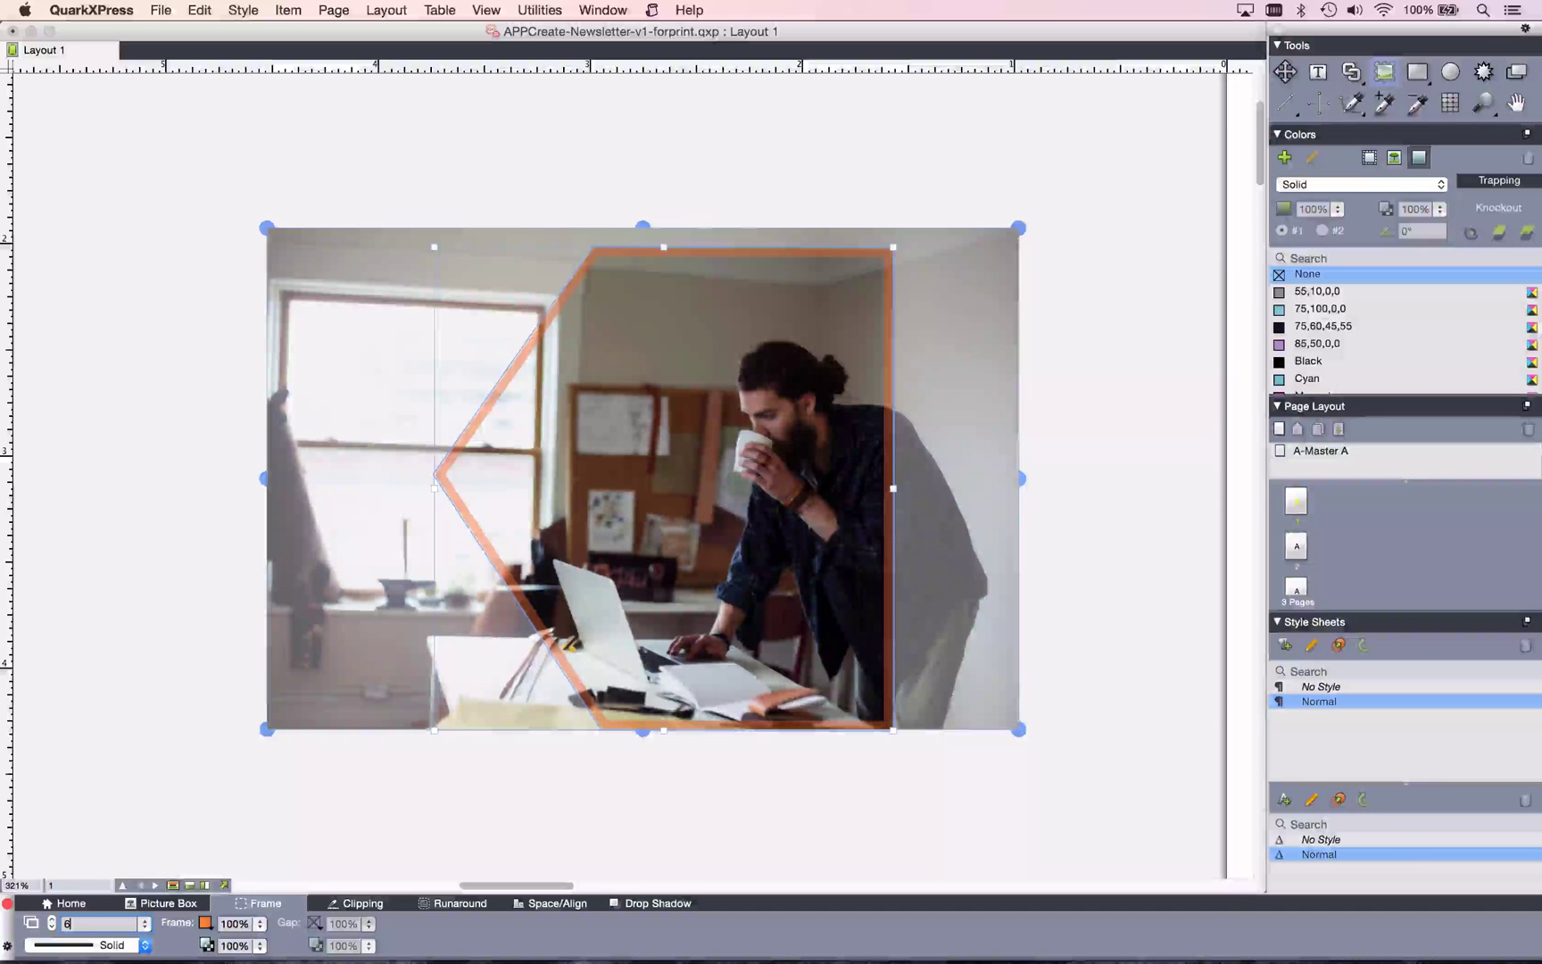
key("alt")
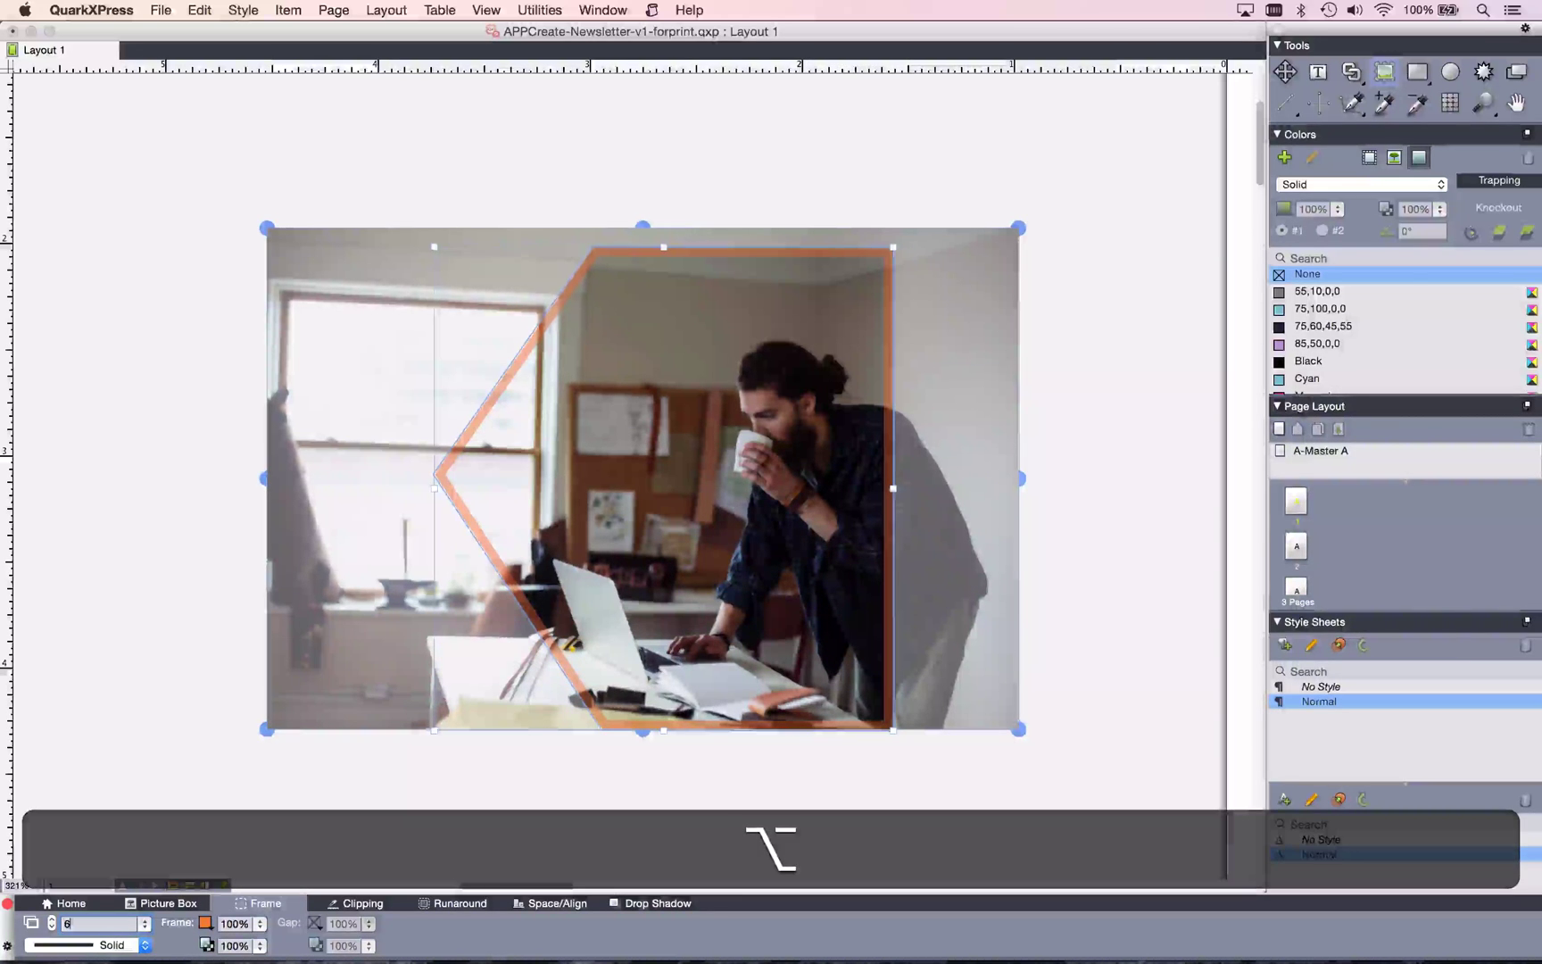
key("alt+Return")
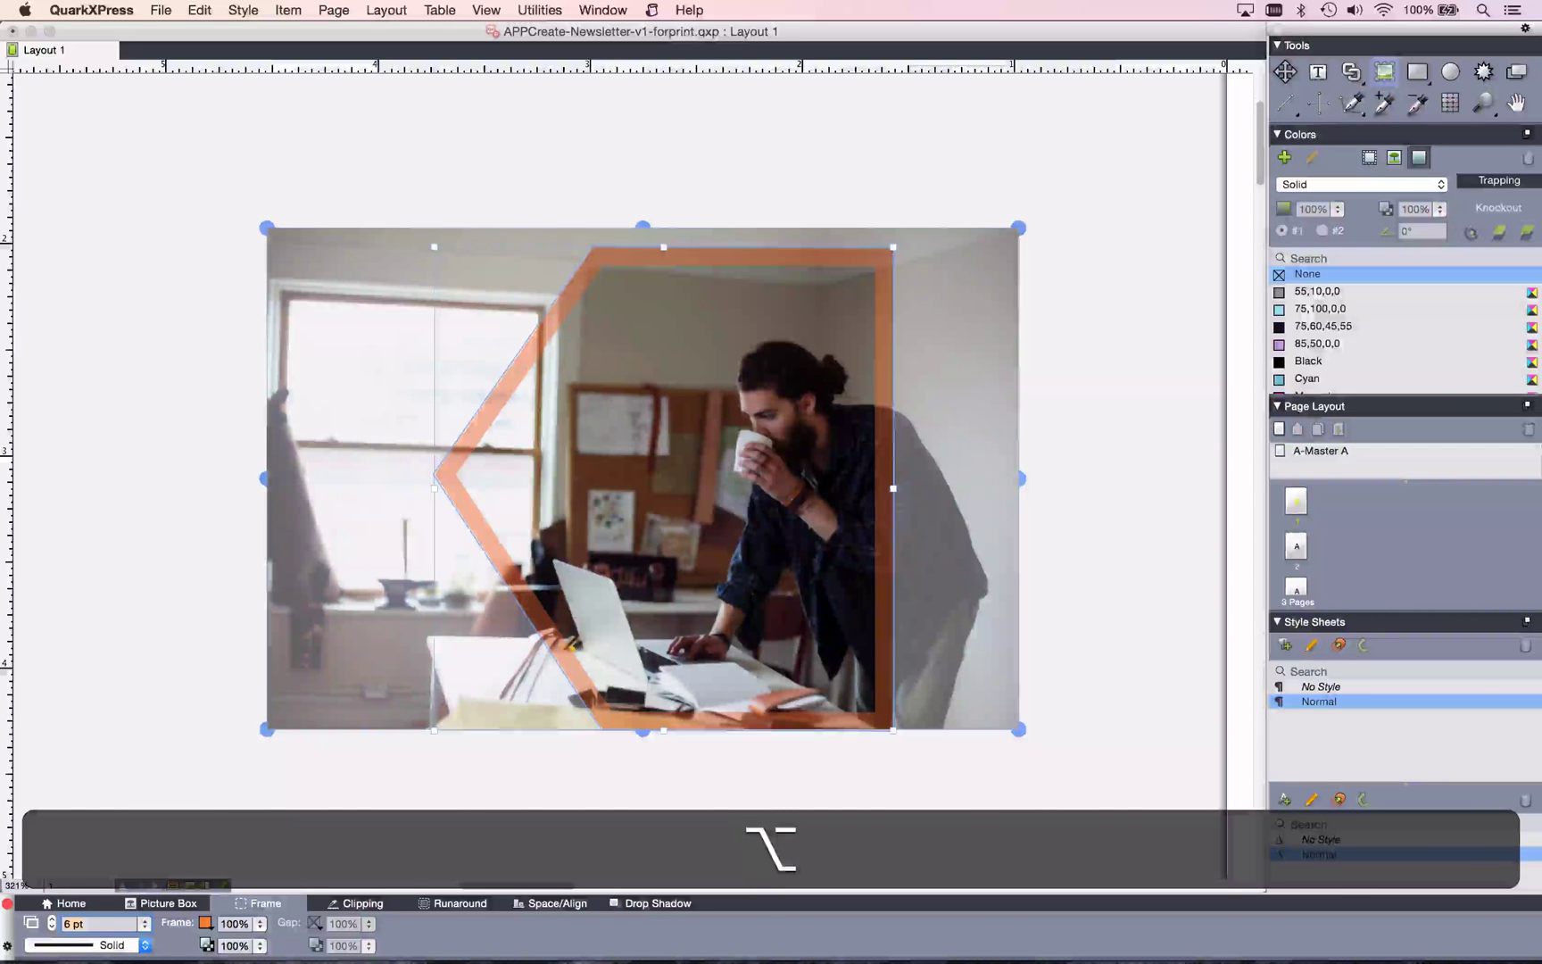
Try frame widths of 10, 12 and 20 pt in turn on the pasteboard photo, keeping the value active.
type("10")
key("alt+Return")
type("12")
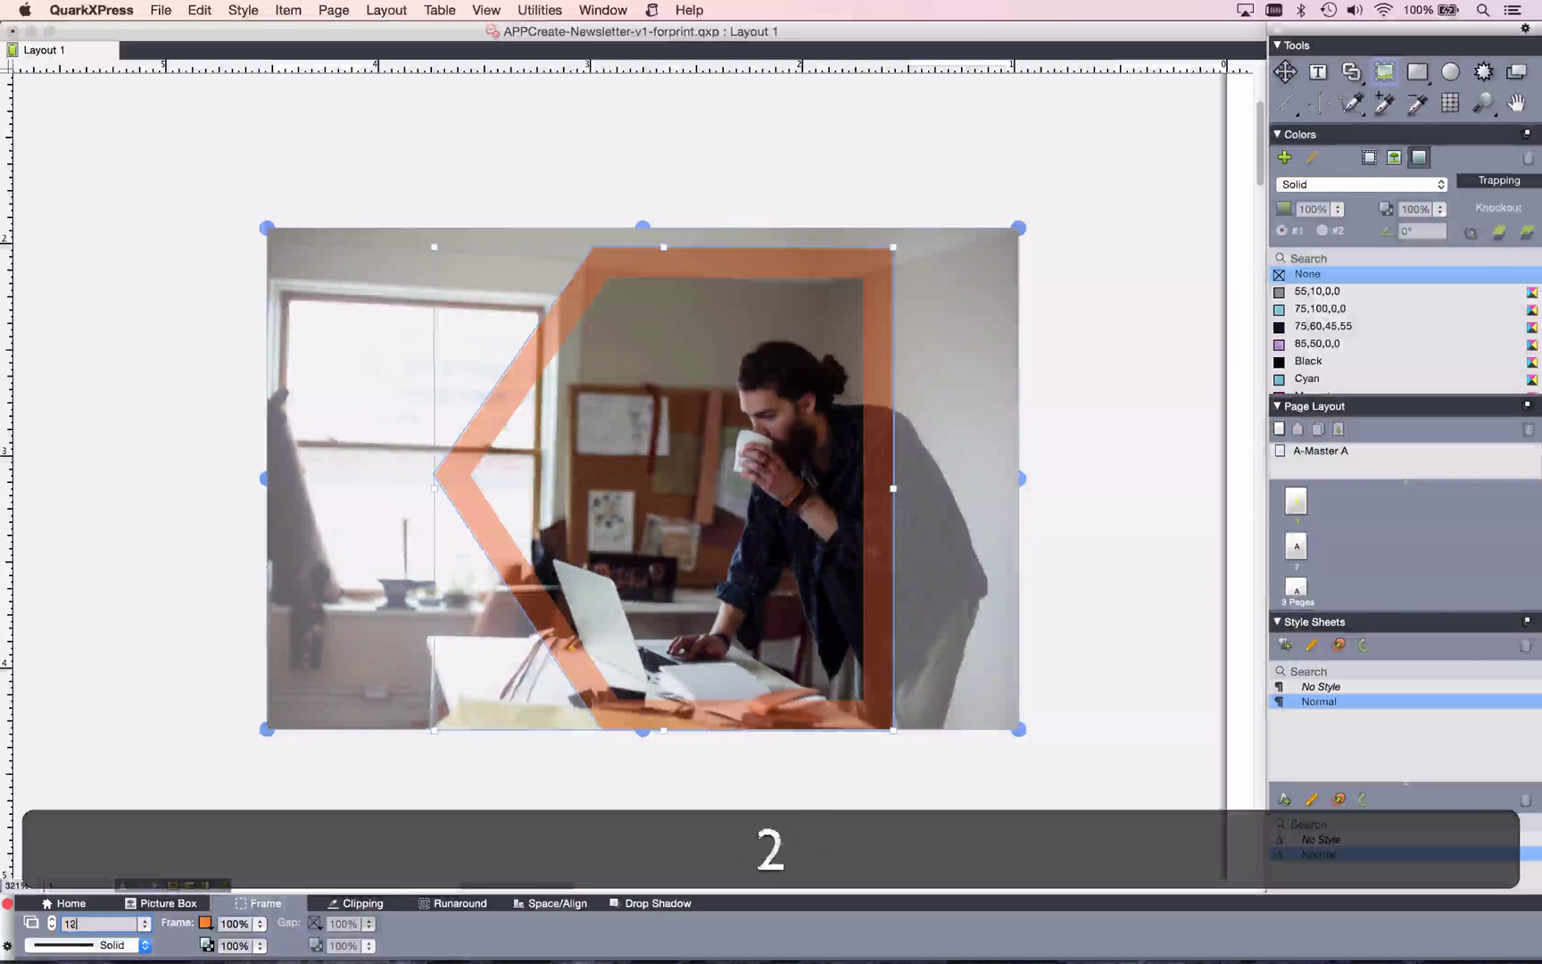
key("alt+Return")
type("20")
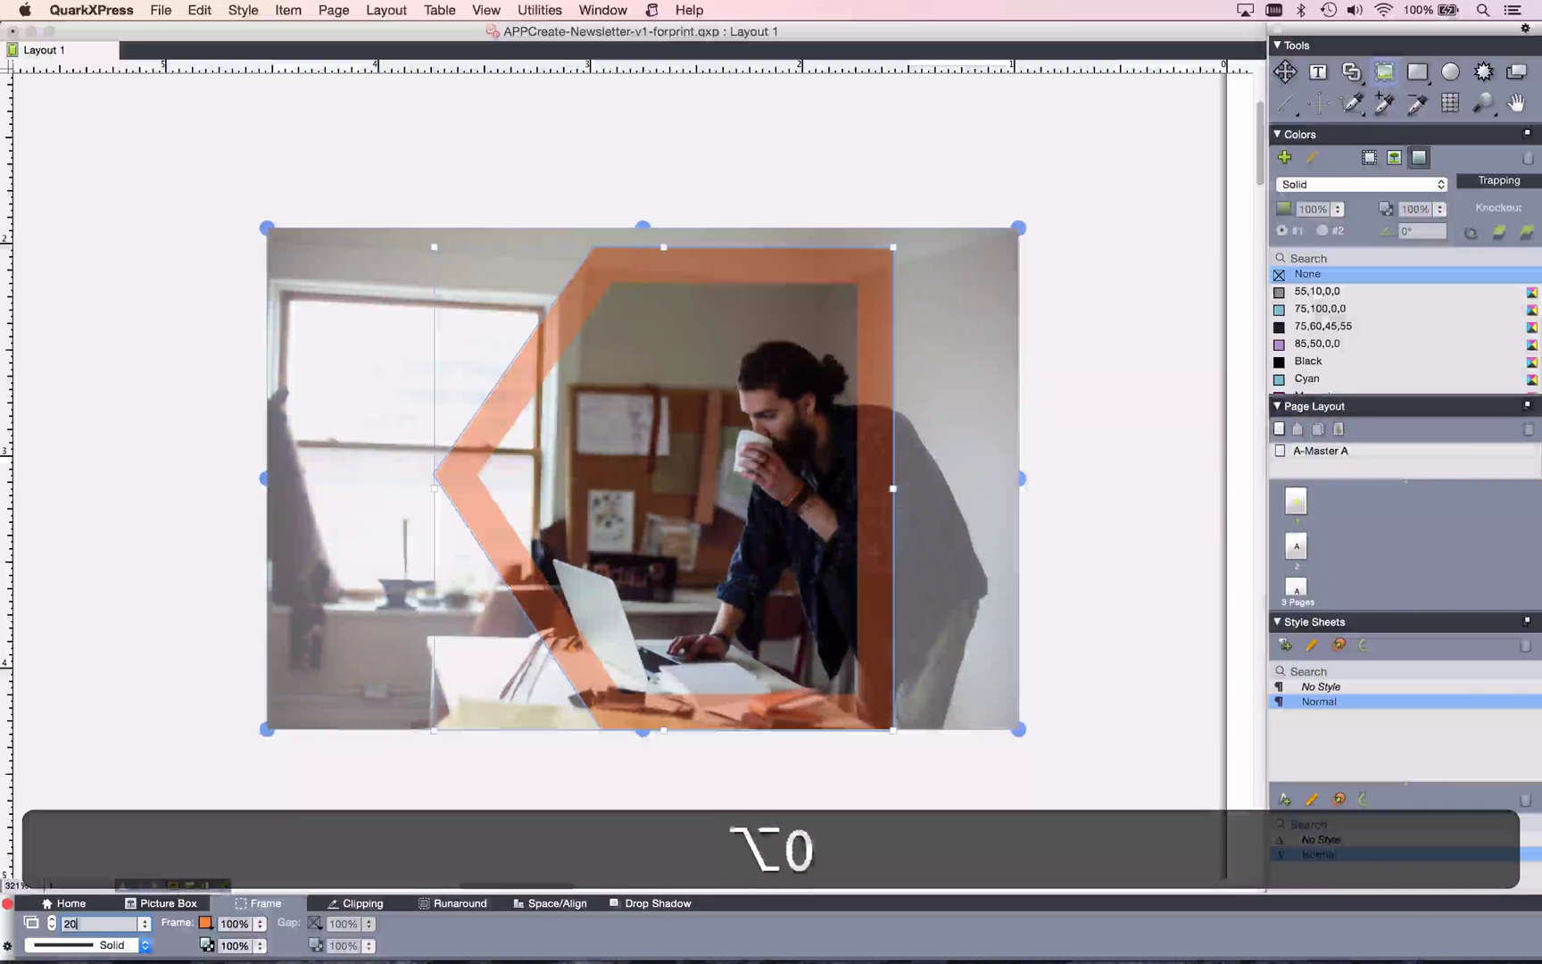
key("alt+Return")
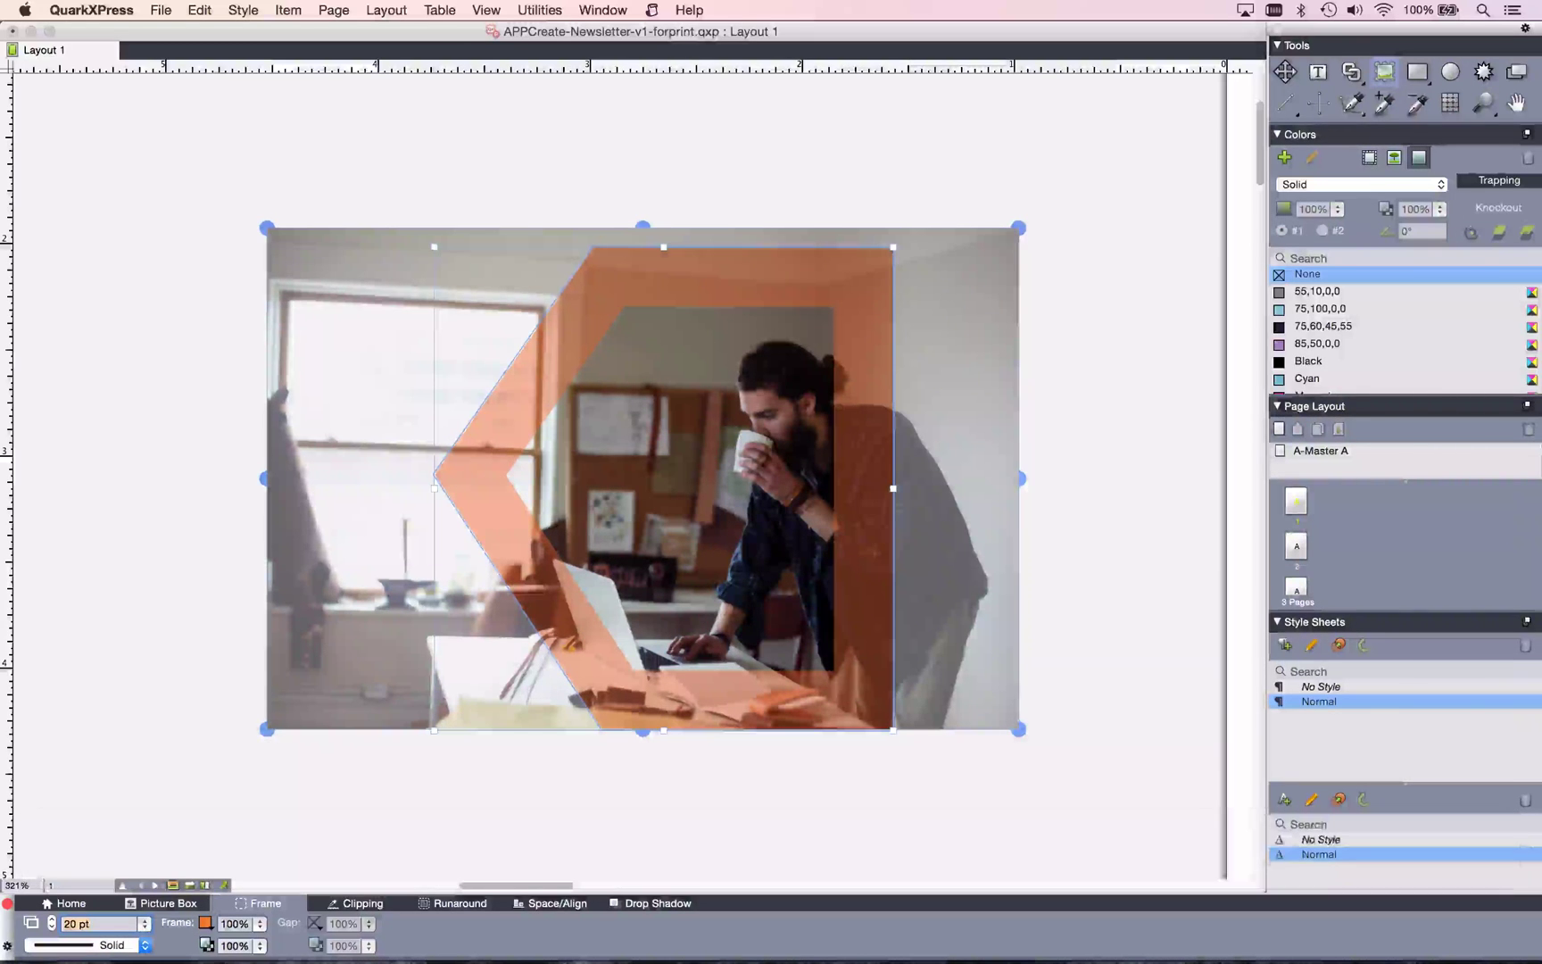
Set the photo's frame width to 15 pt and finish editing the value.
type("15")
key("alt+Return")
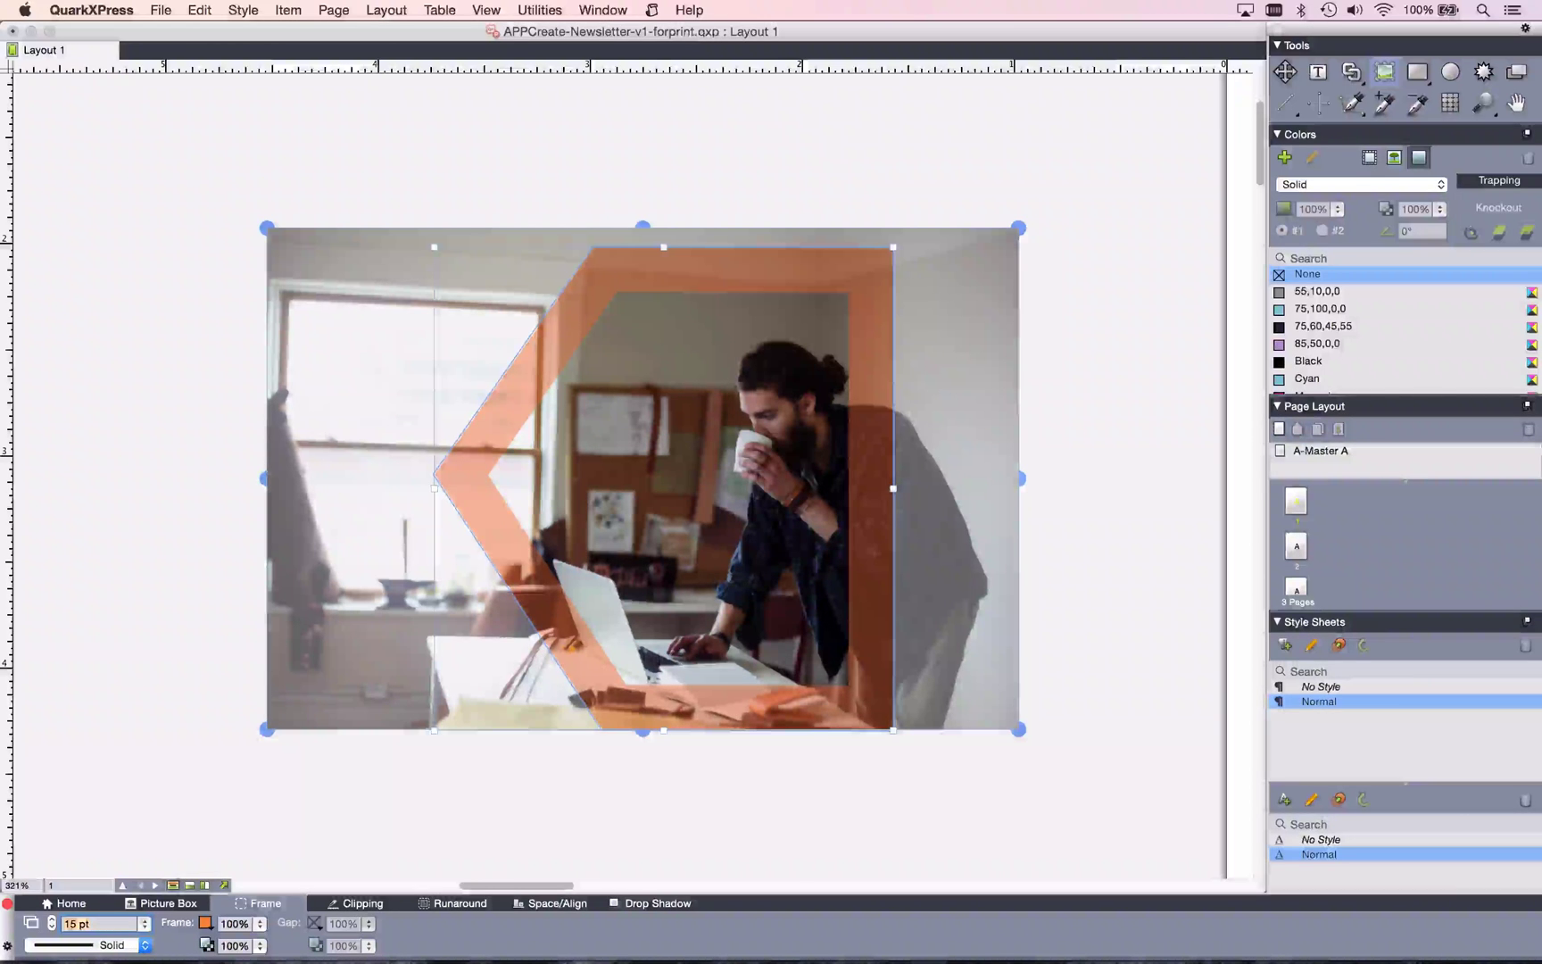
key("Return")
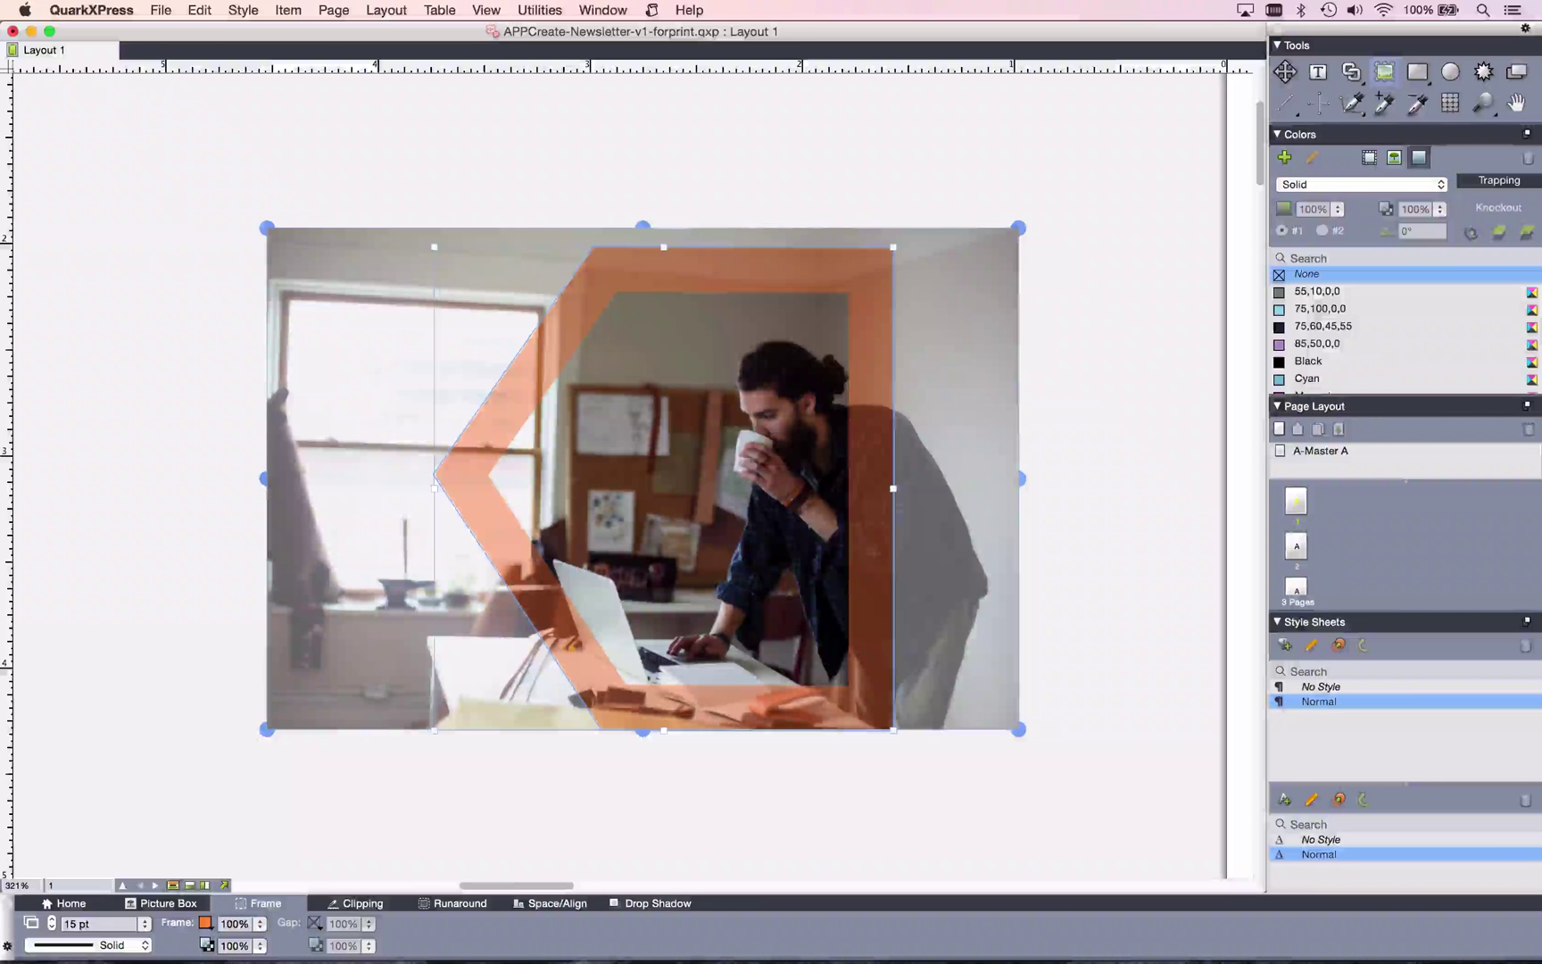
Fit the spread in the window and stretch the cover photo to fill its picture box.
mouse_move(718, 412)
left_mouse_down()
mouse_move(719, 386)
mouse_move(736, 422)
left_mouse_up()
key("super+0")
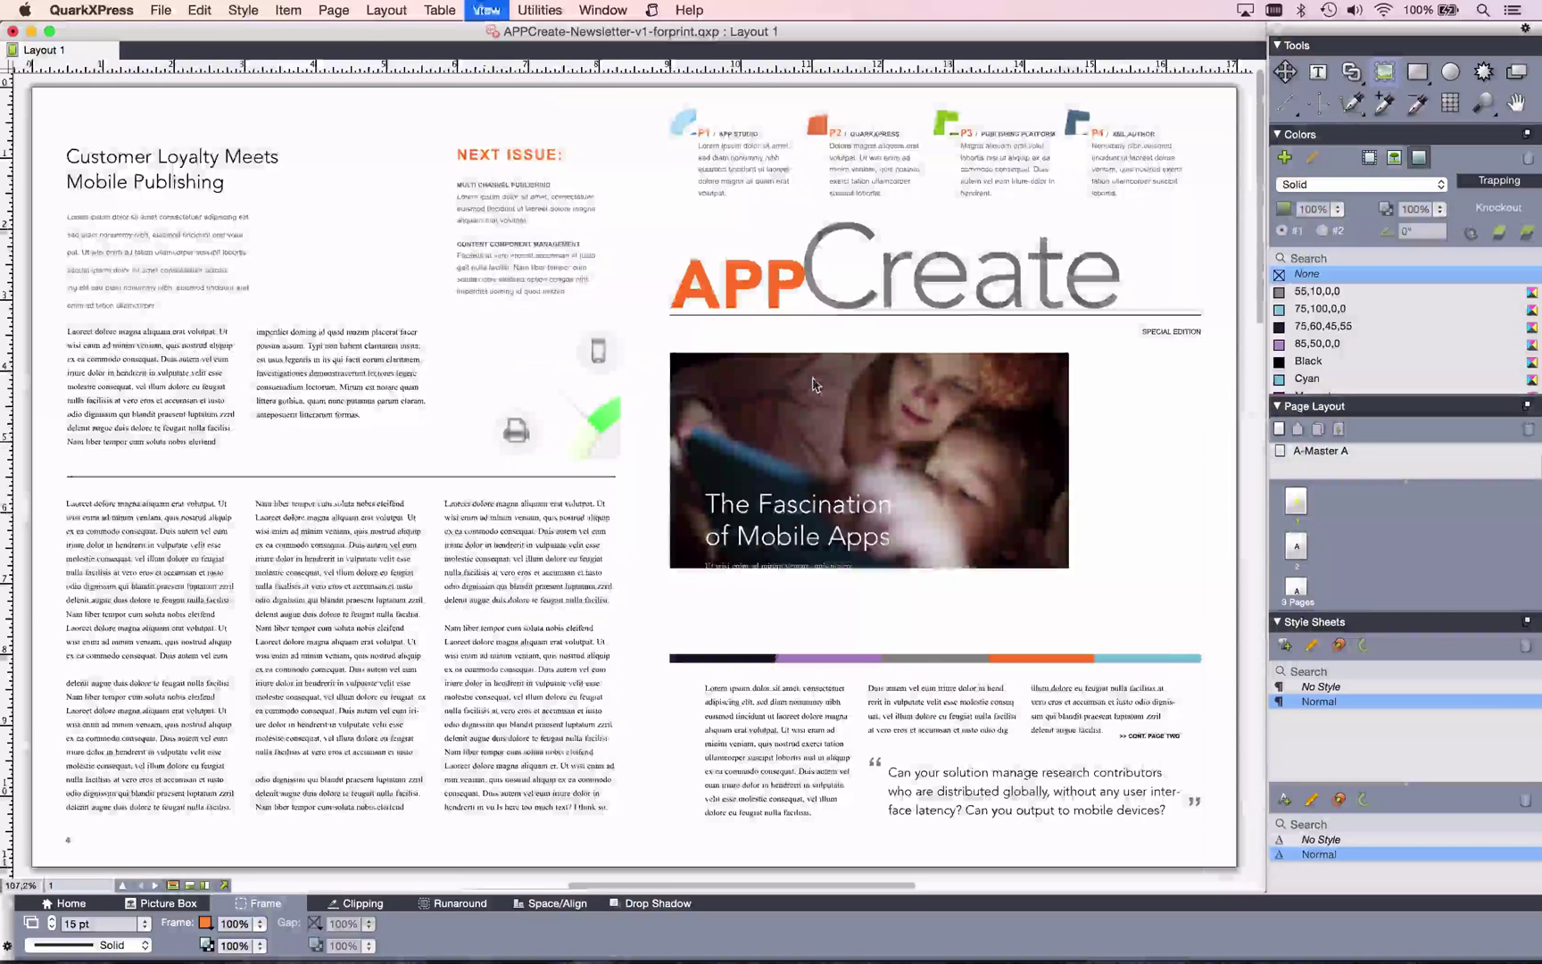
left_click(739, 406)
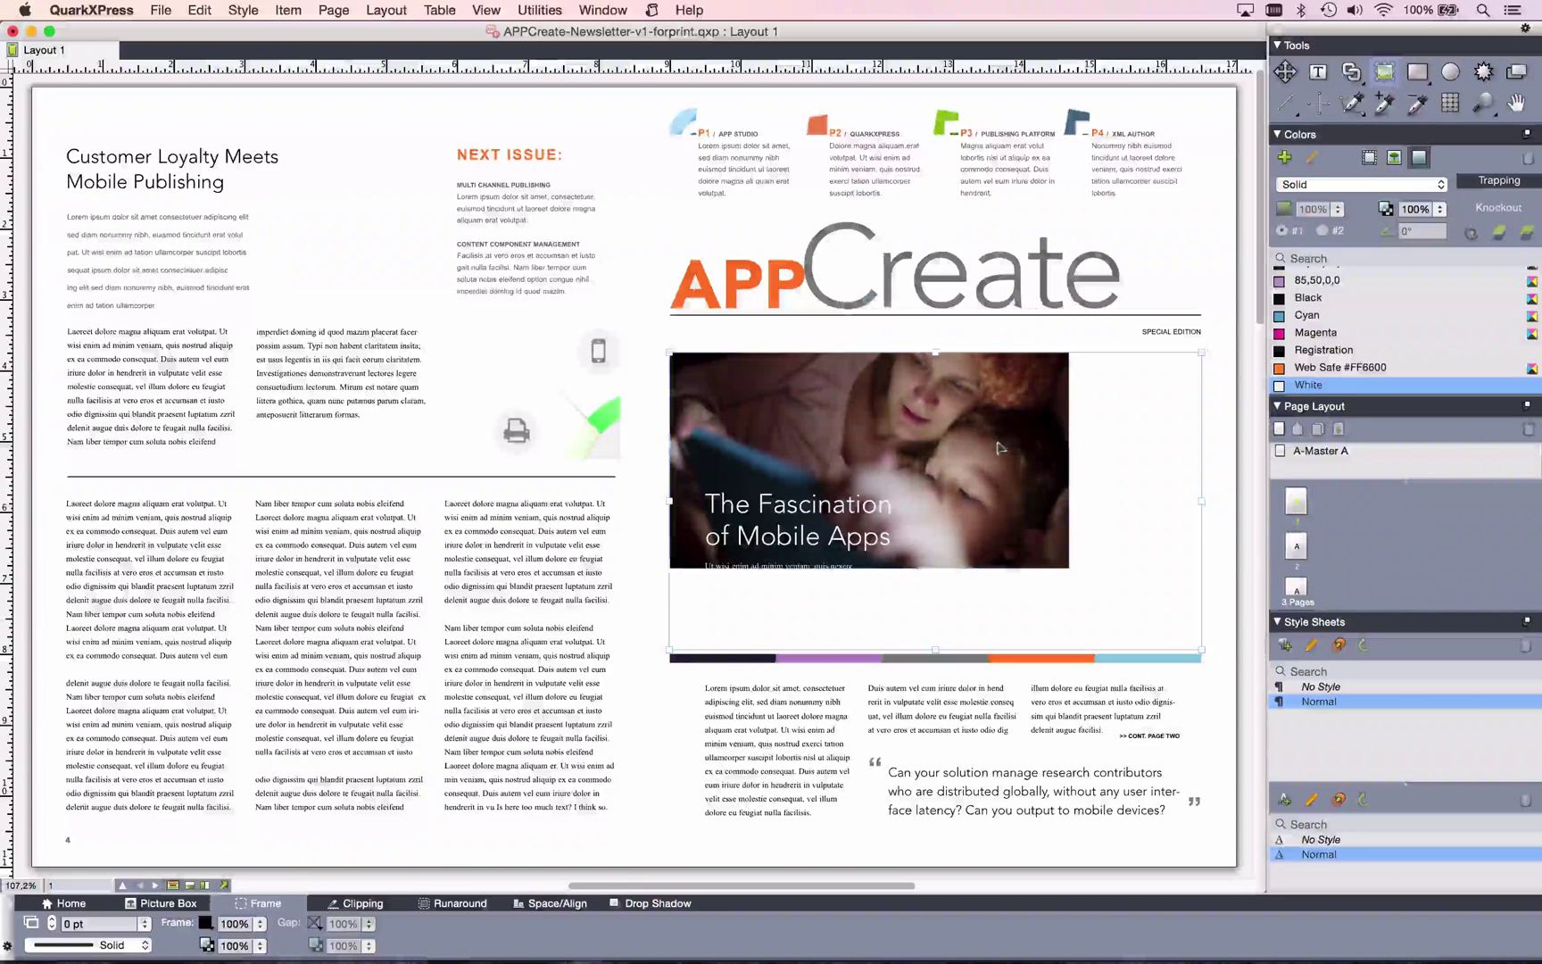
key("super+shift+f")
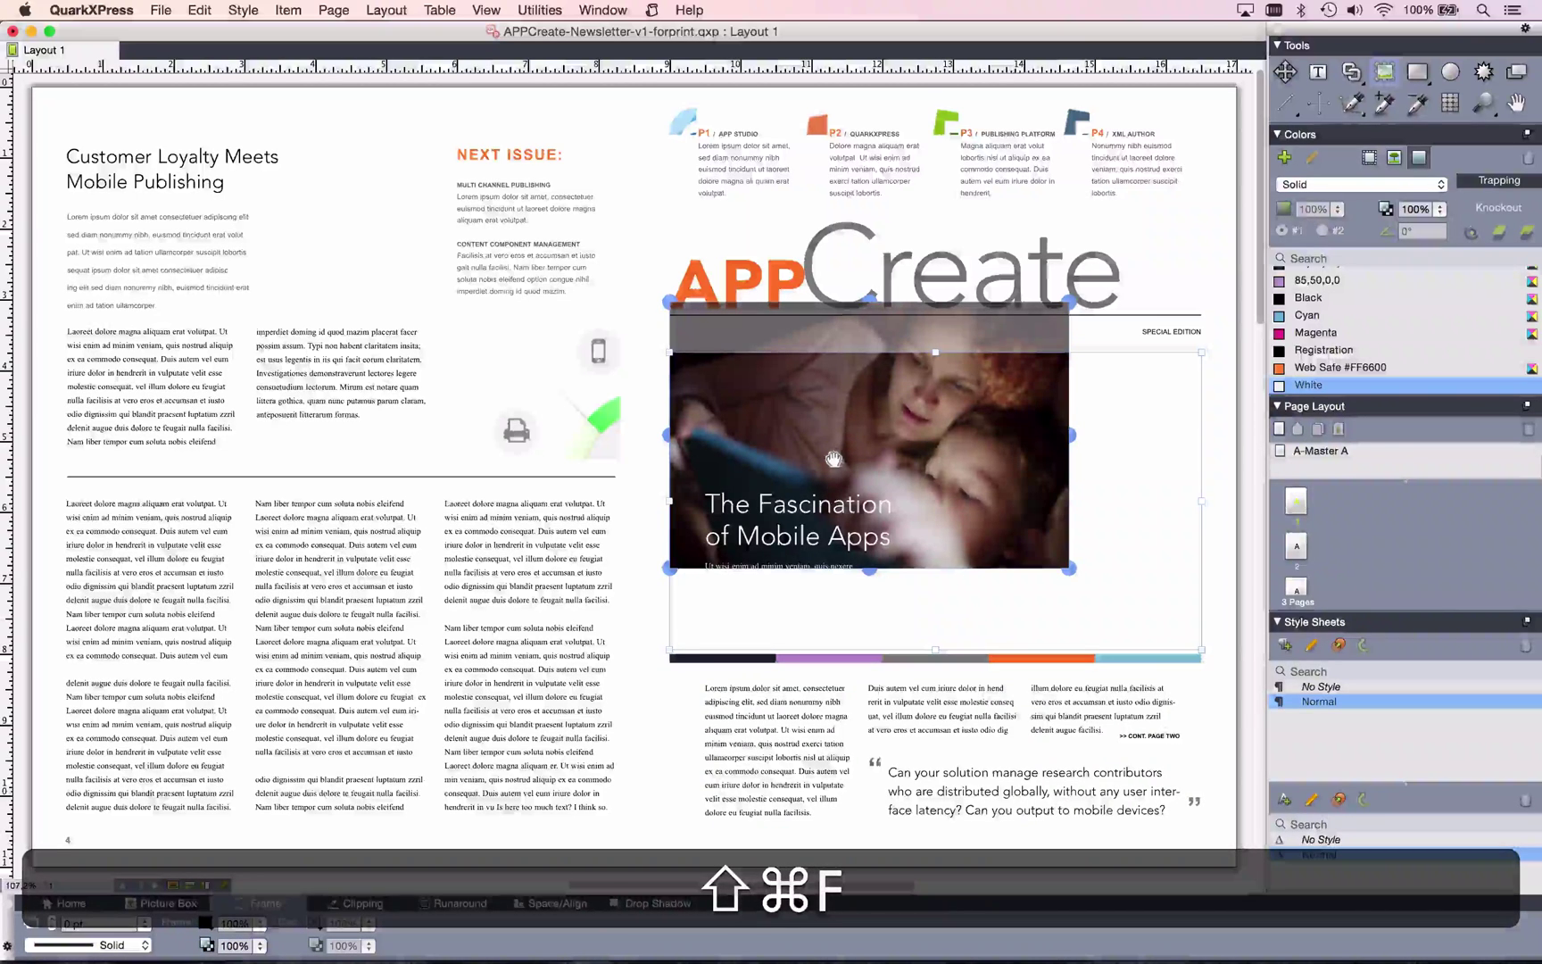
left_click(160, 903)
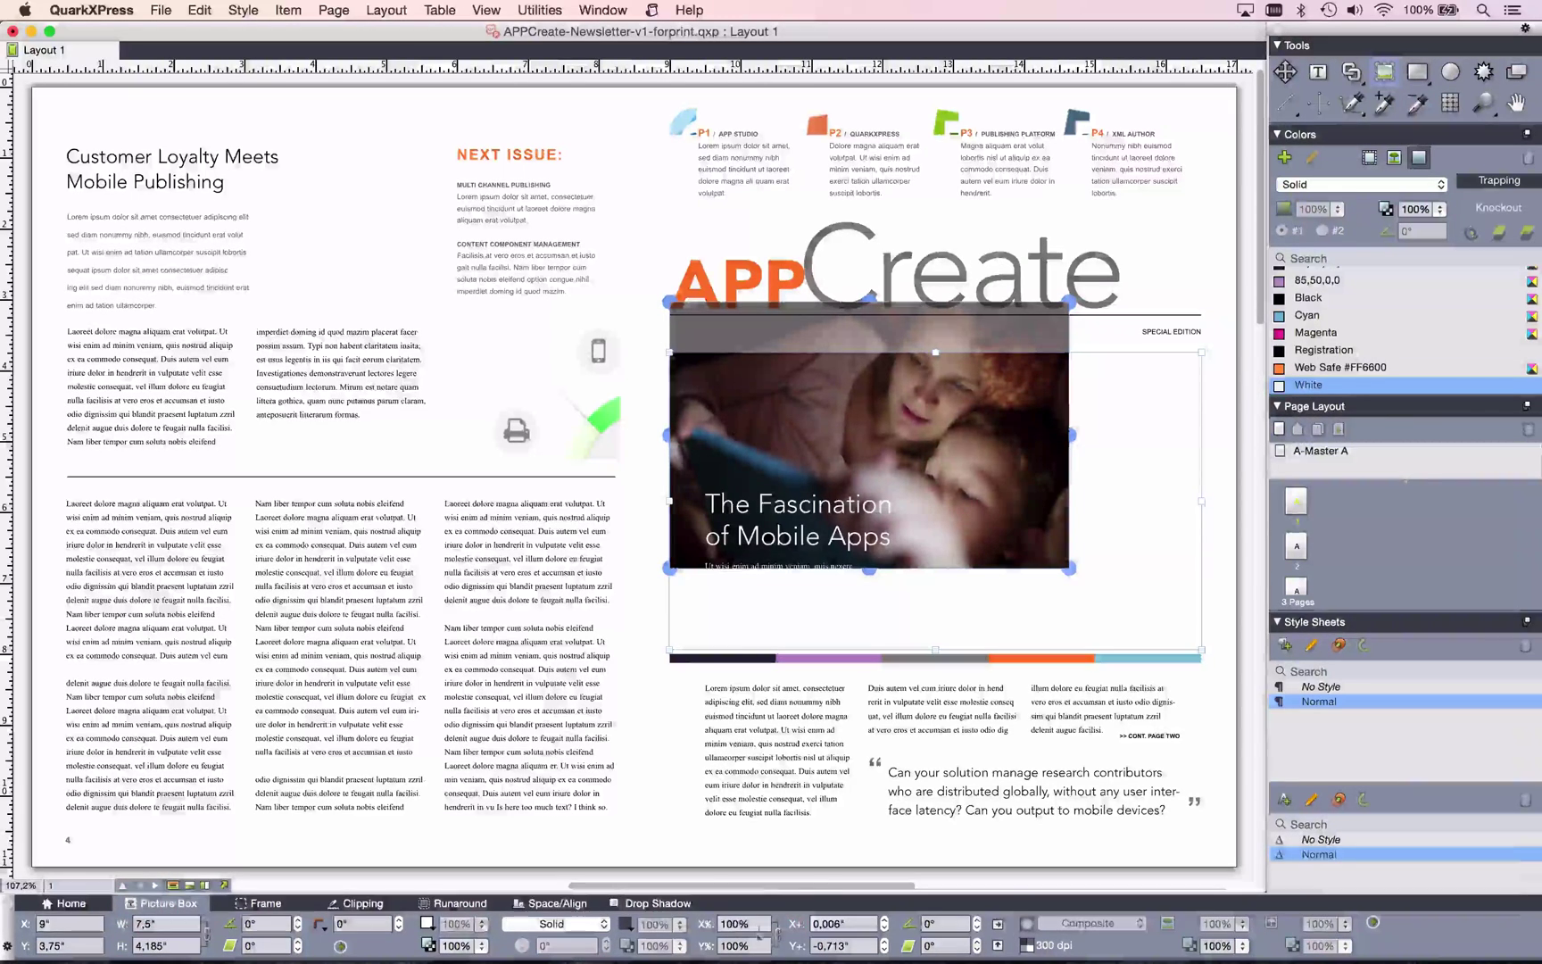
key("shift+super+f")
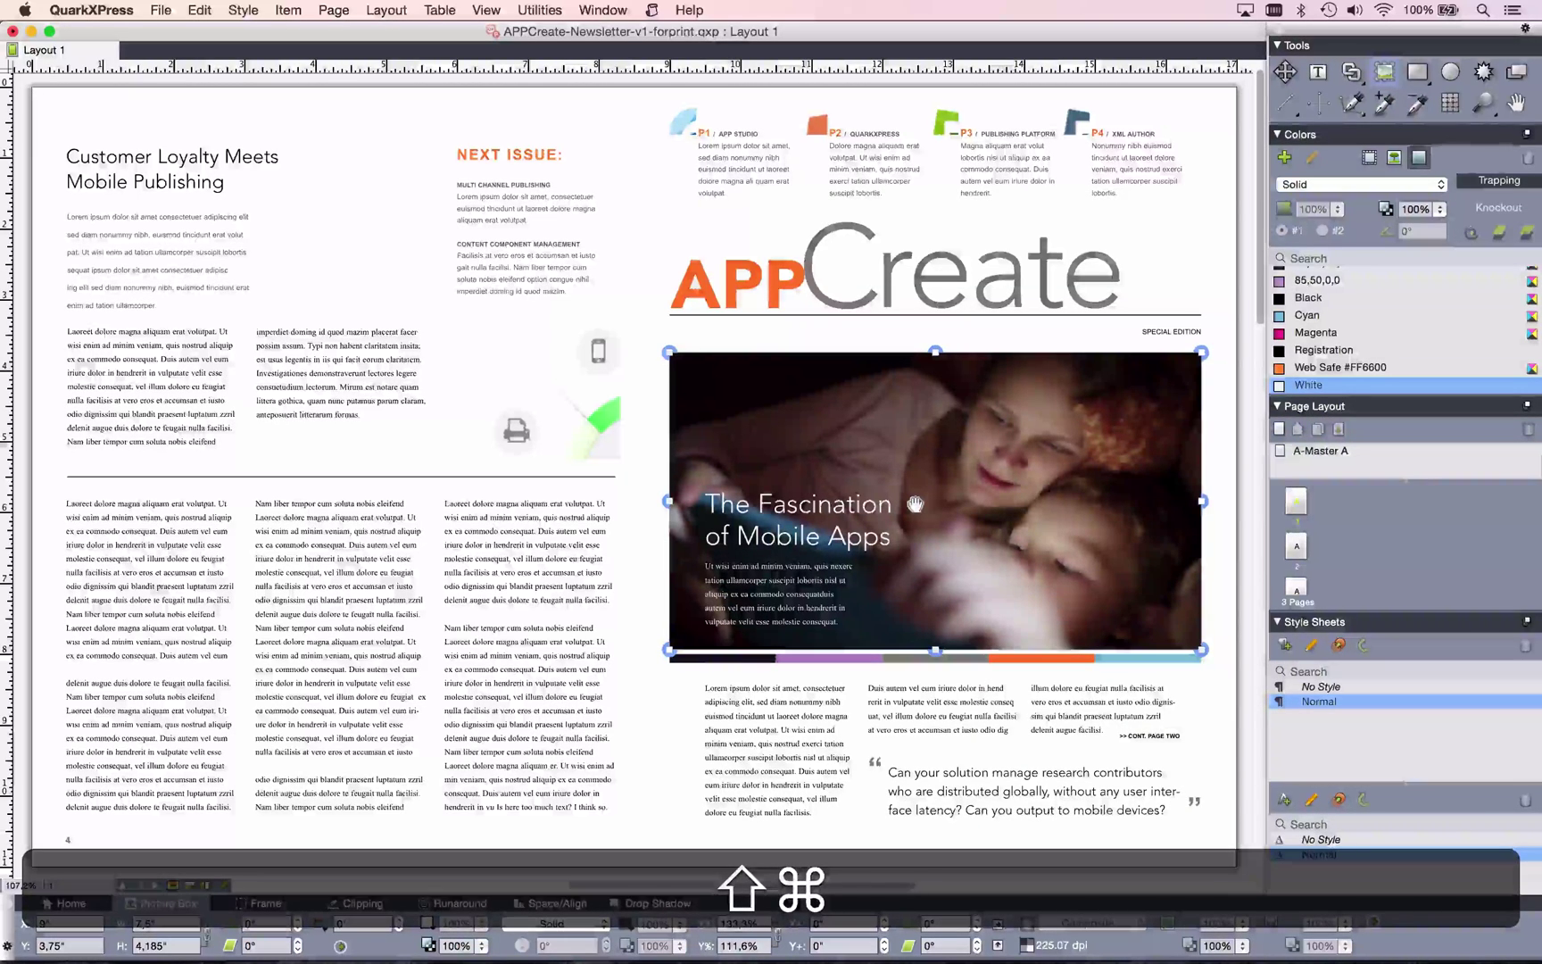
Scale the cover photo proportionally to its picture box instead of stretching it, and fit the box to the picture.
key("shift+super+y")
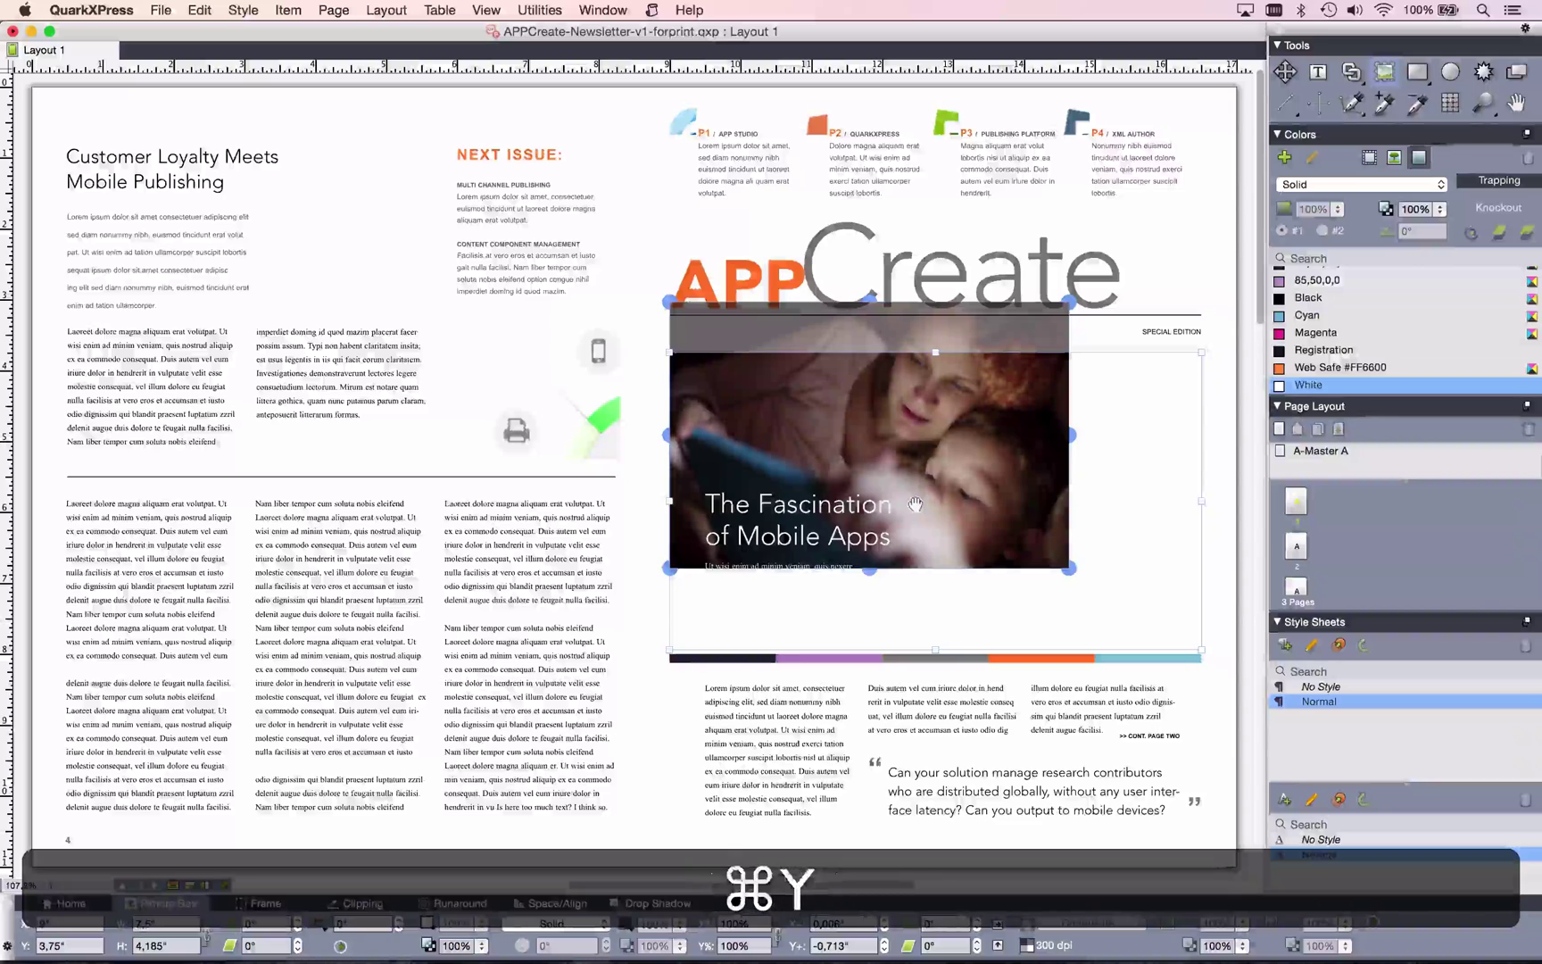
key("alt+shift+super+f")
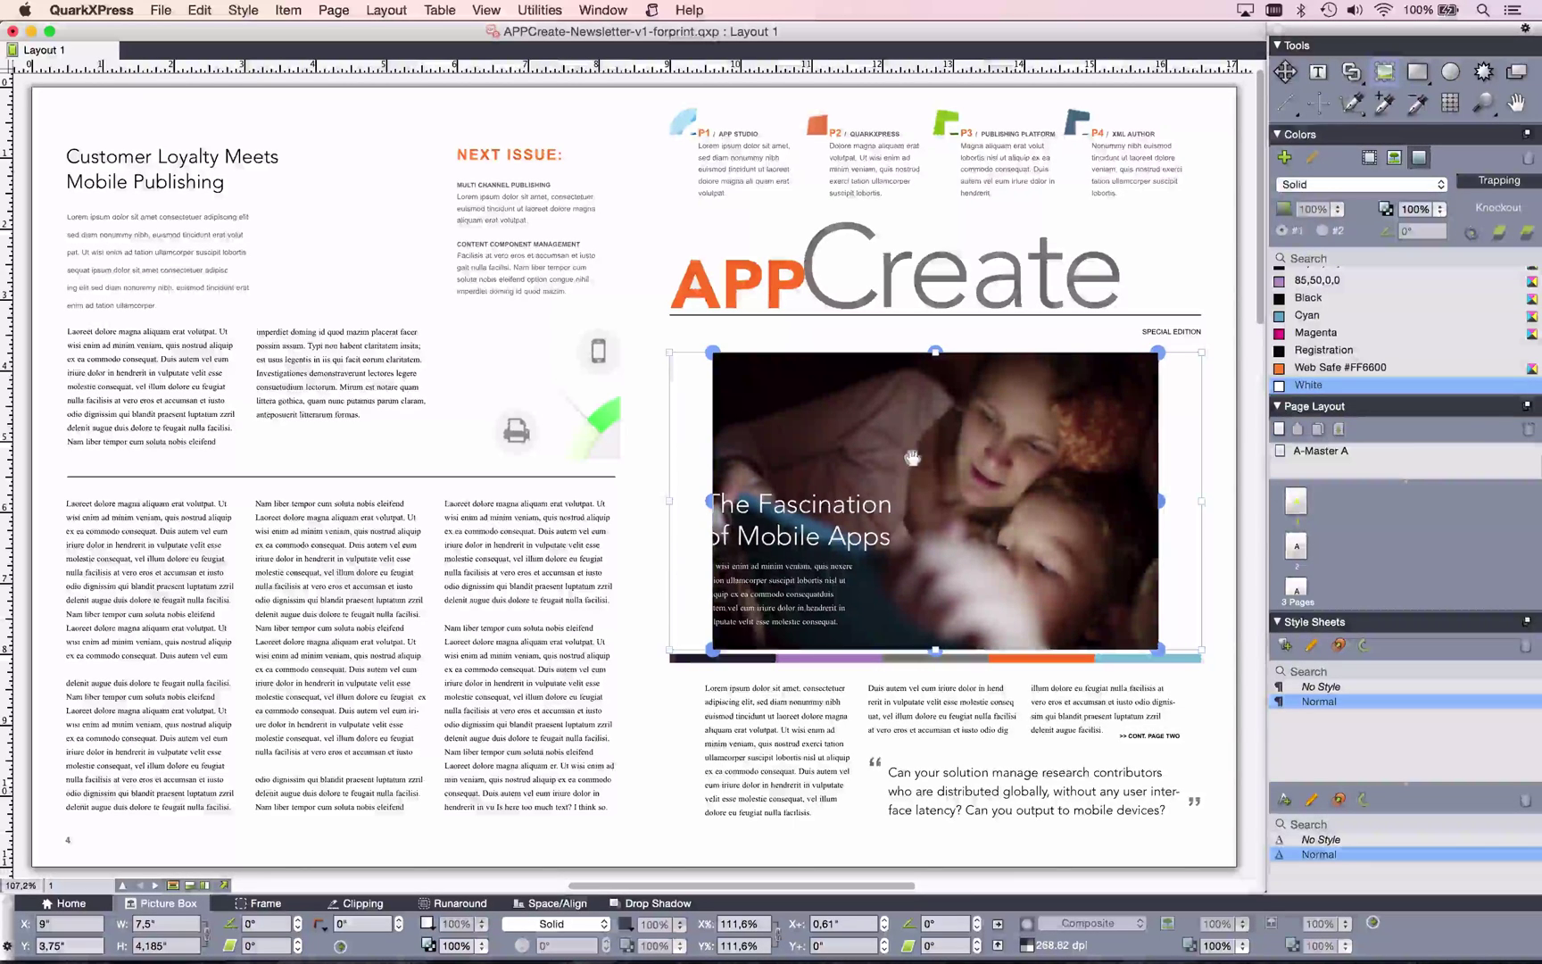
right_click(961, 443)
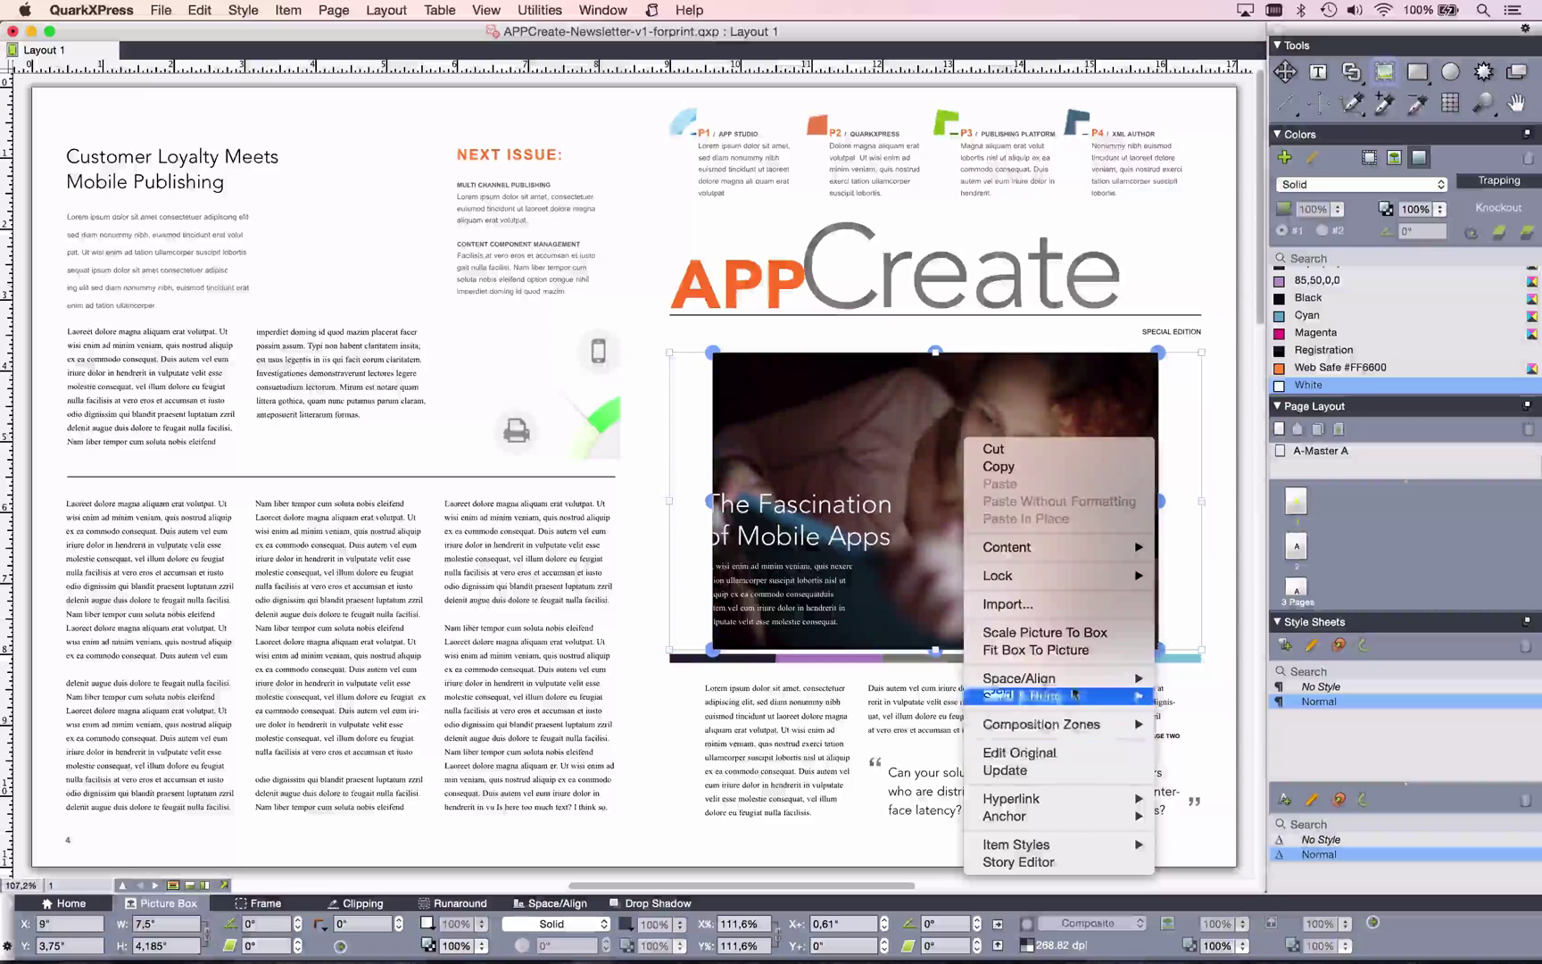
left_click(1101, 651)
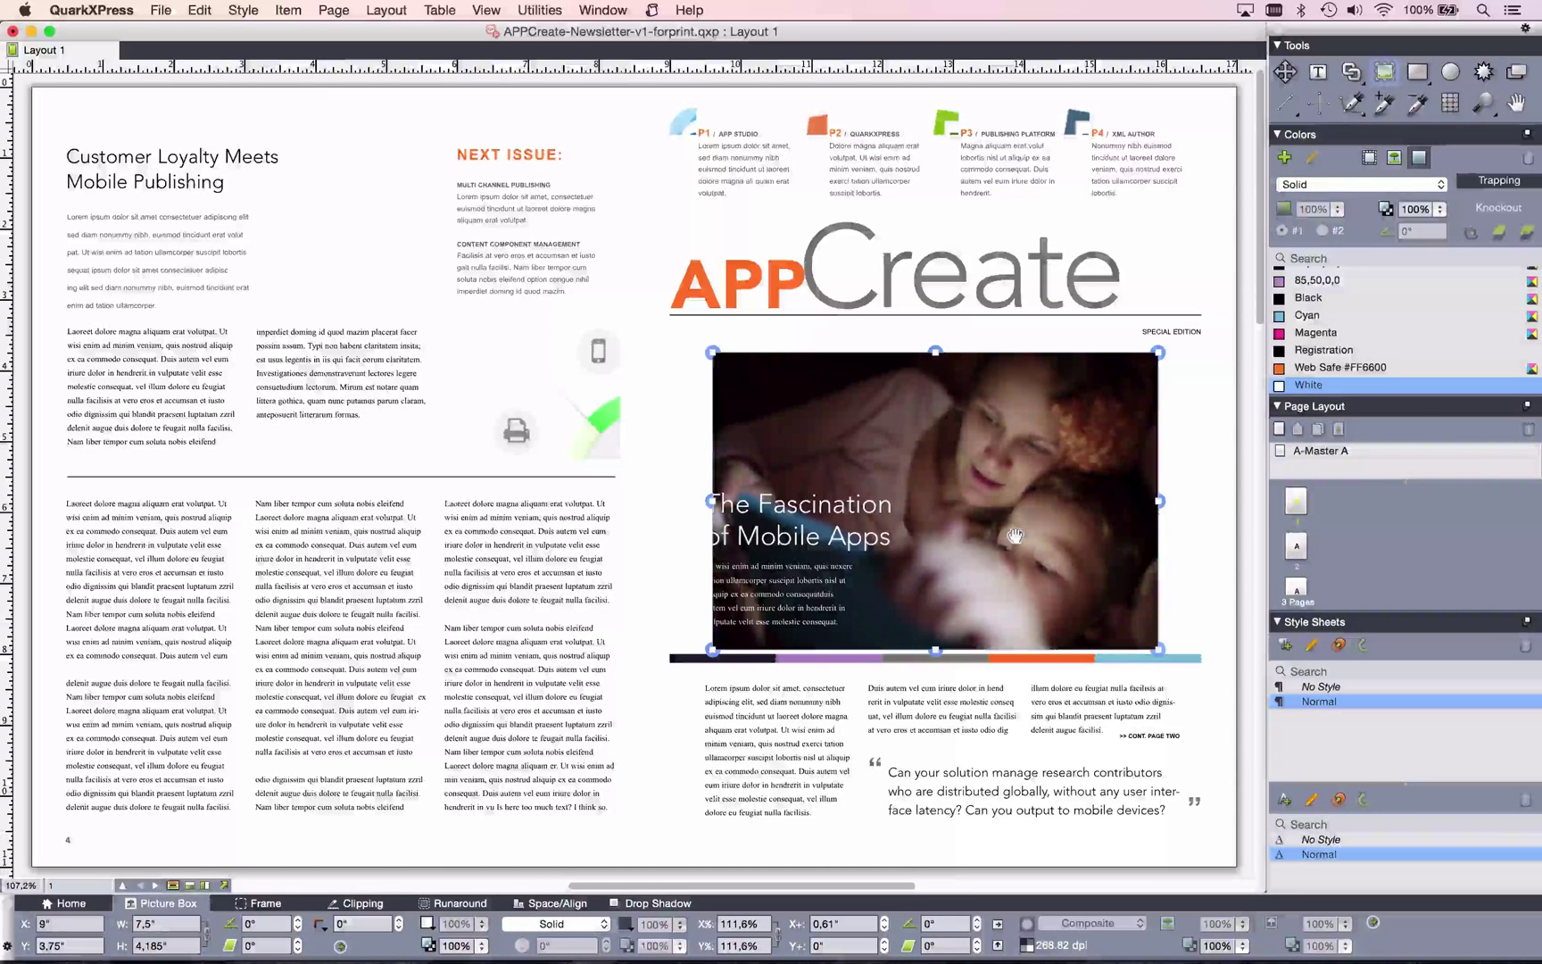
Look up the shortcut for Fit Box To Picture by searching the key shortcut preferences for "fit", and leave the preferences without changes.
left_click(80, 9)
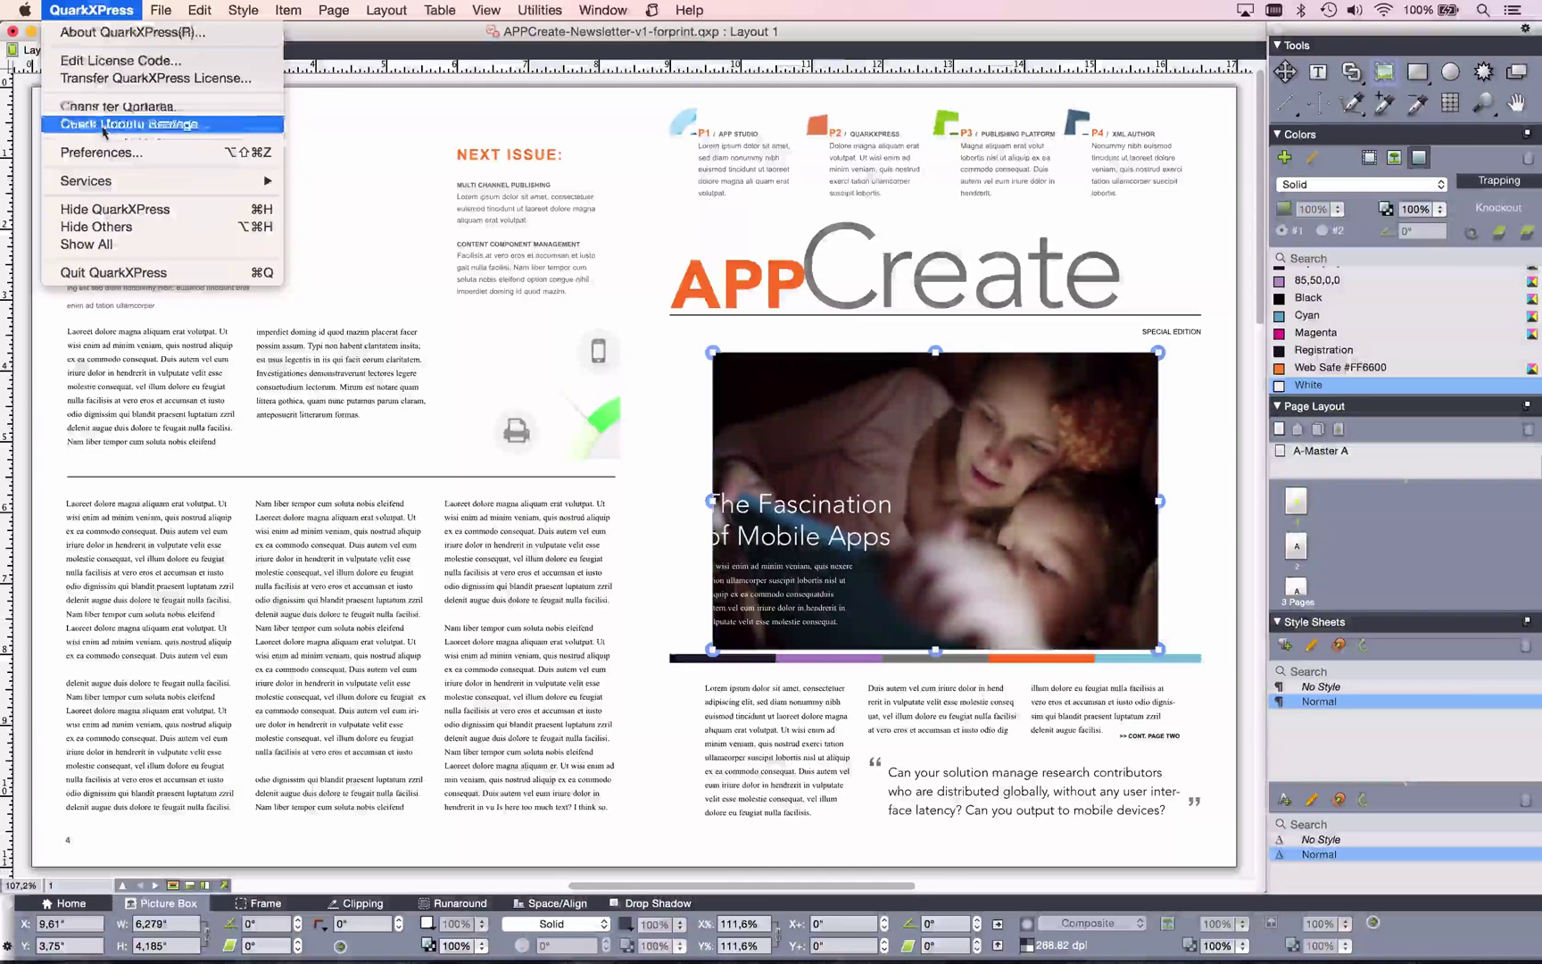
left_click(121, 151)
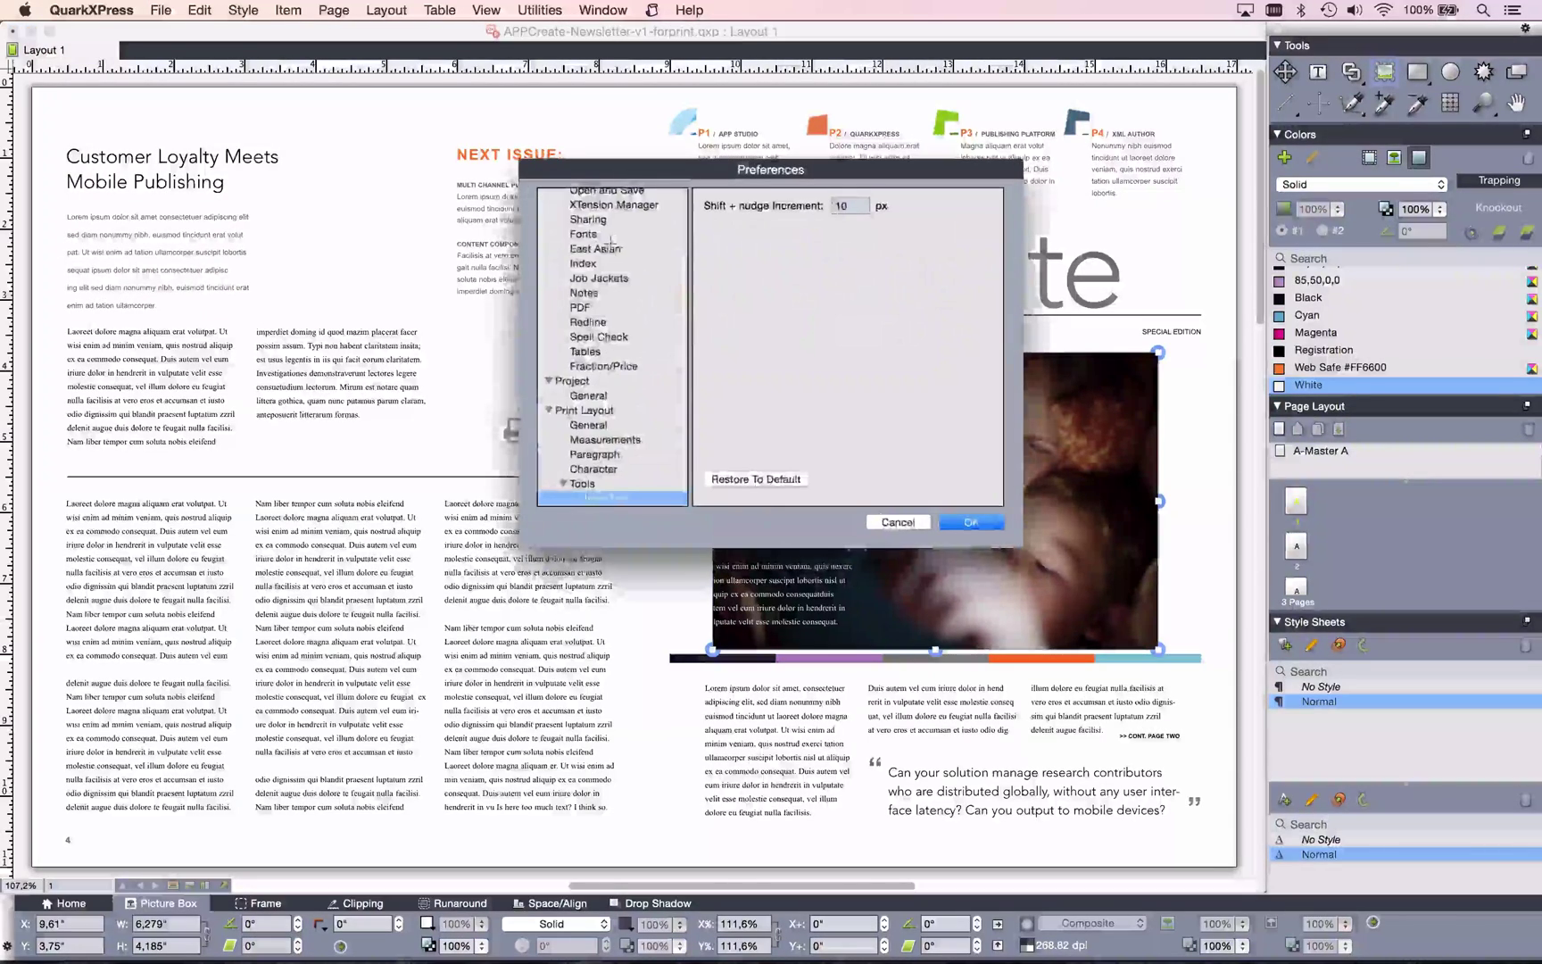
scroll(610, 240, "up", 5)
left_click(612, 240)
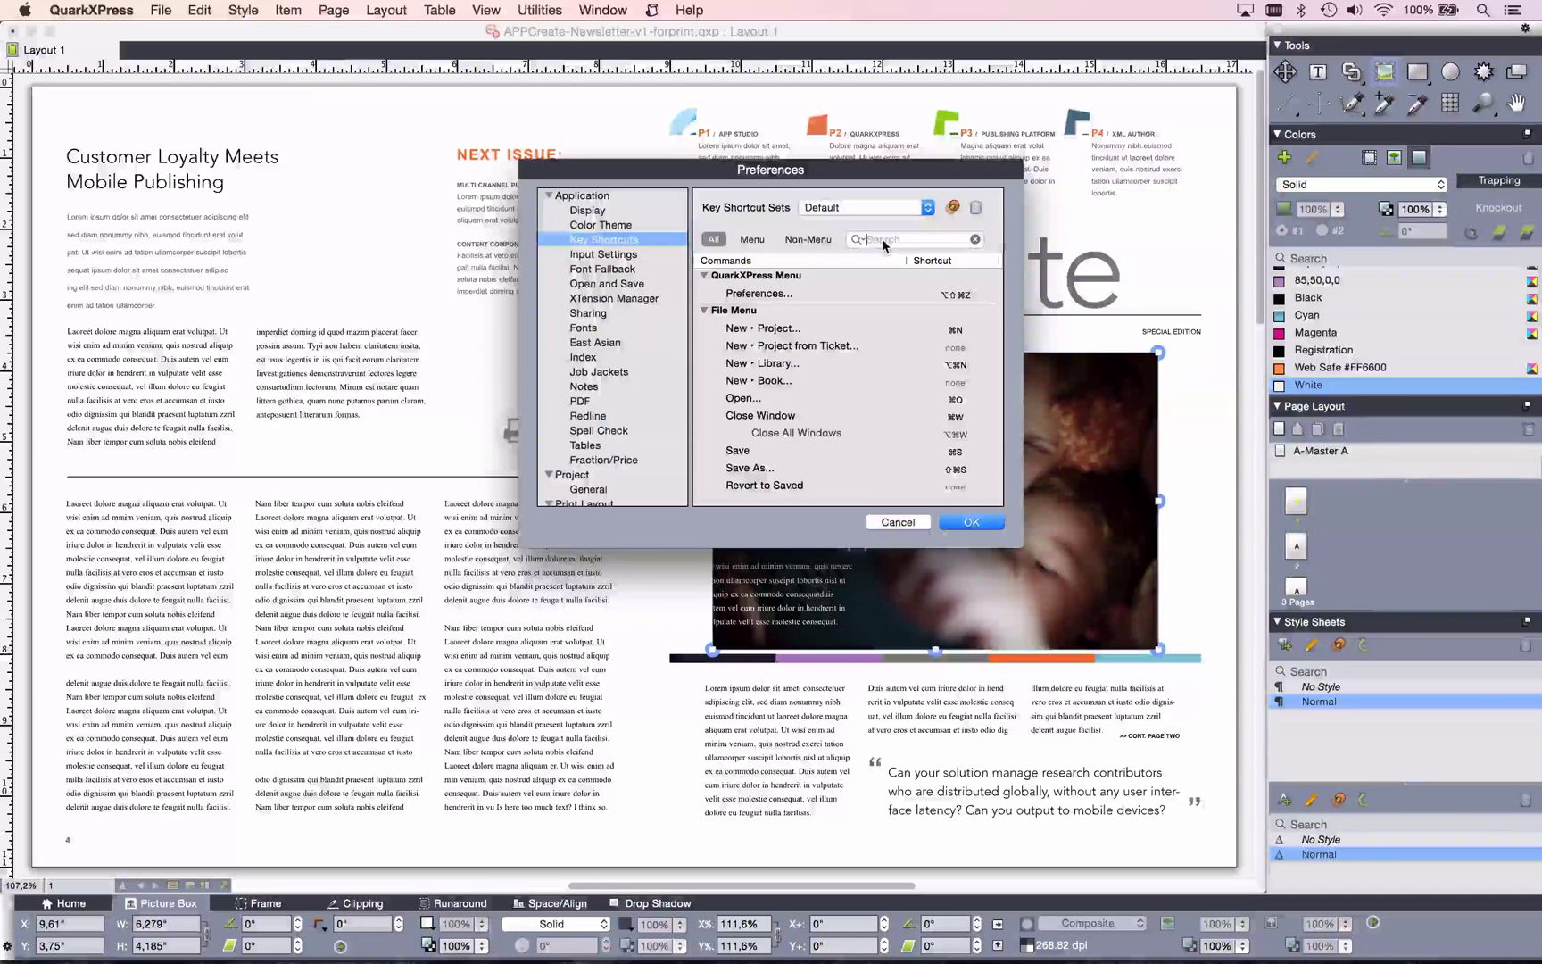
type("fit")
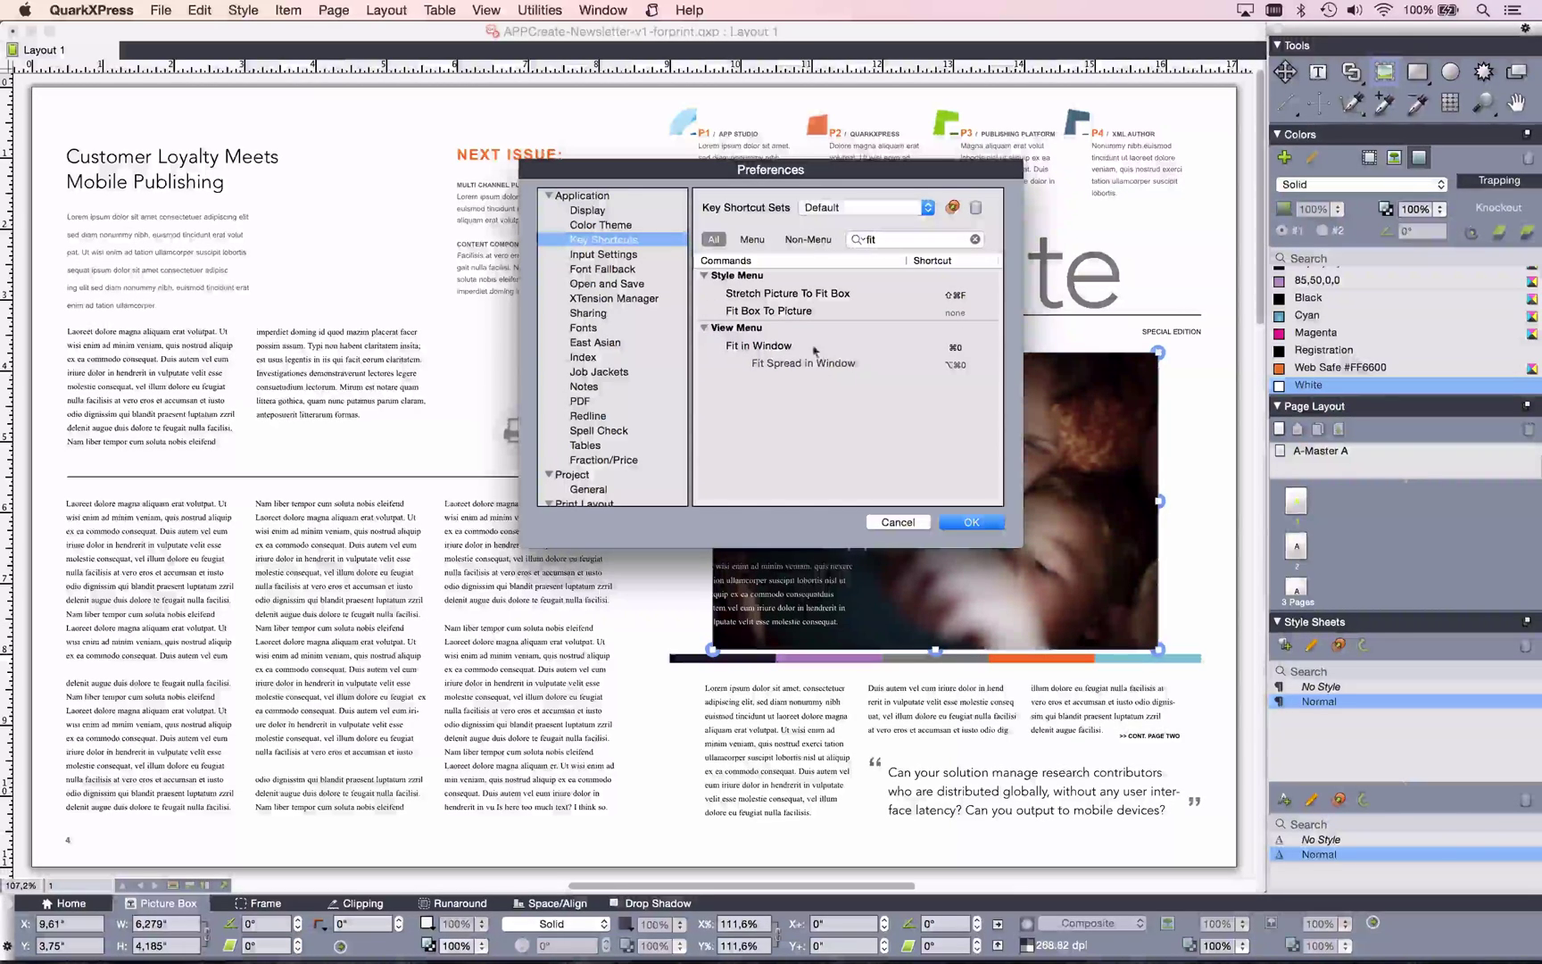
left_click(812, 313)
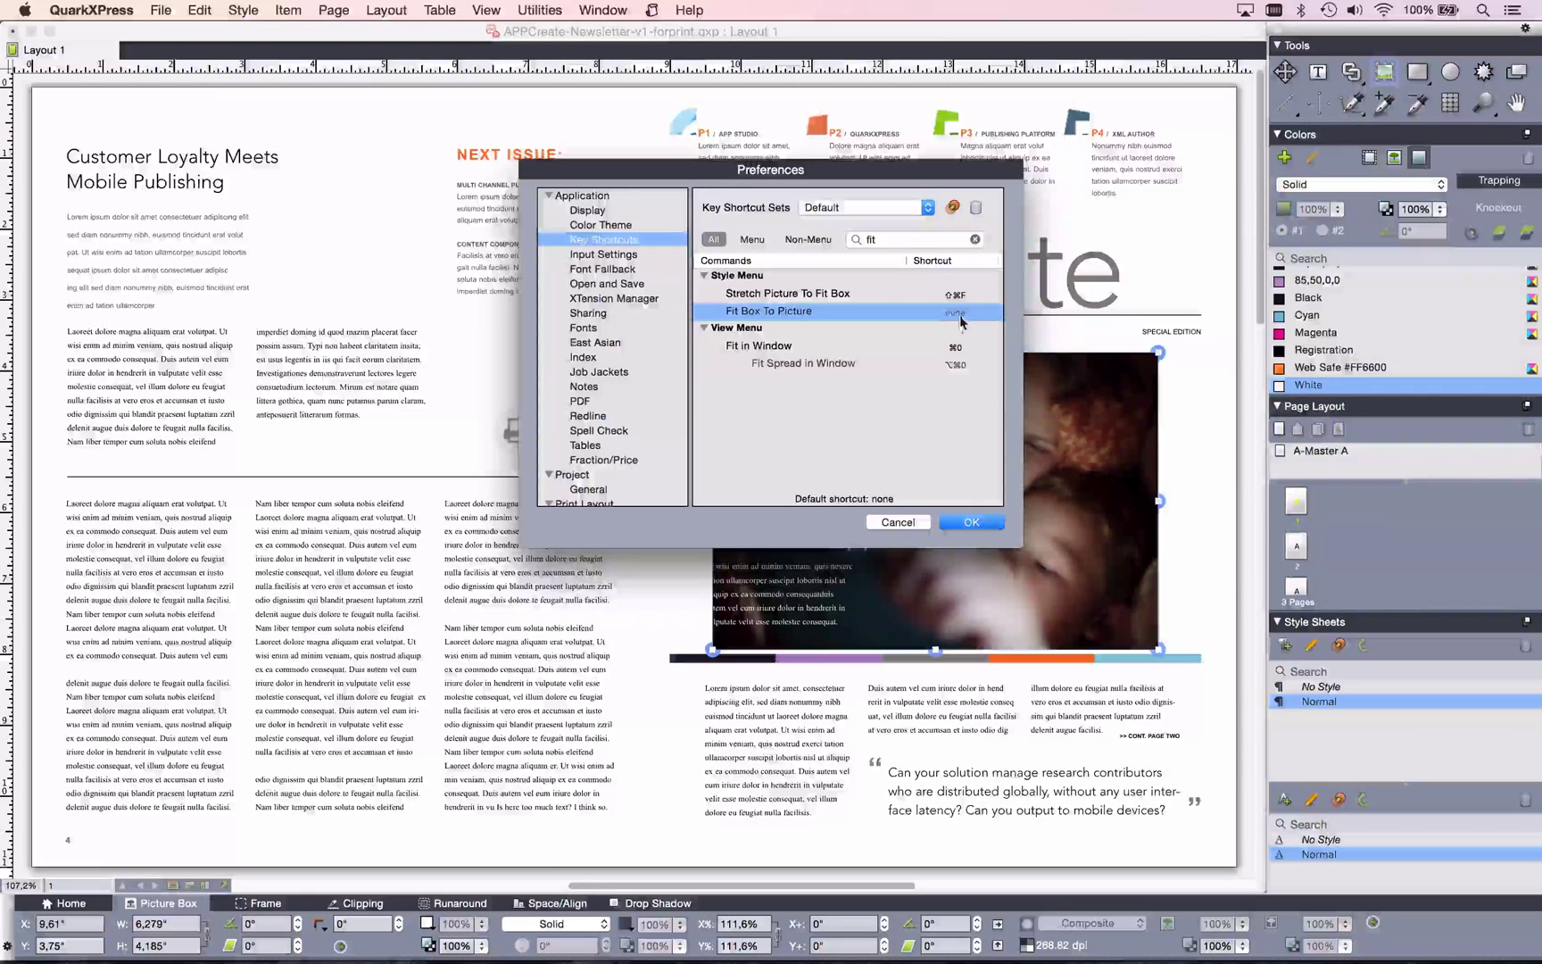
left_click(891, 525)
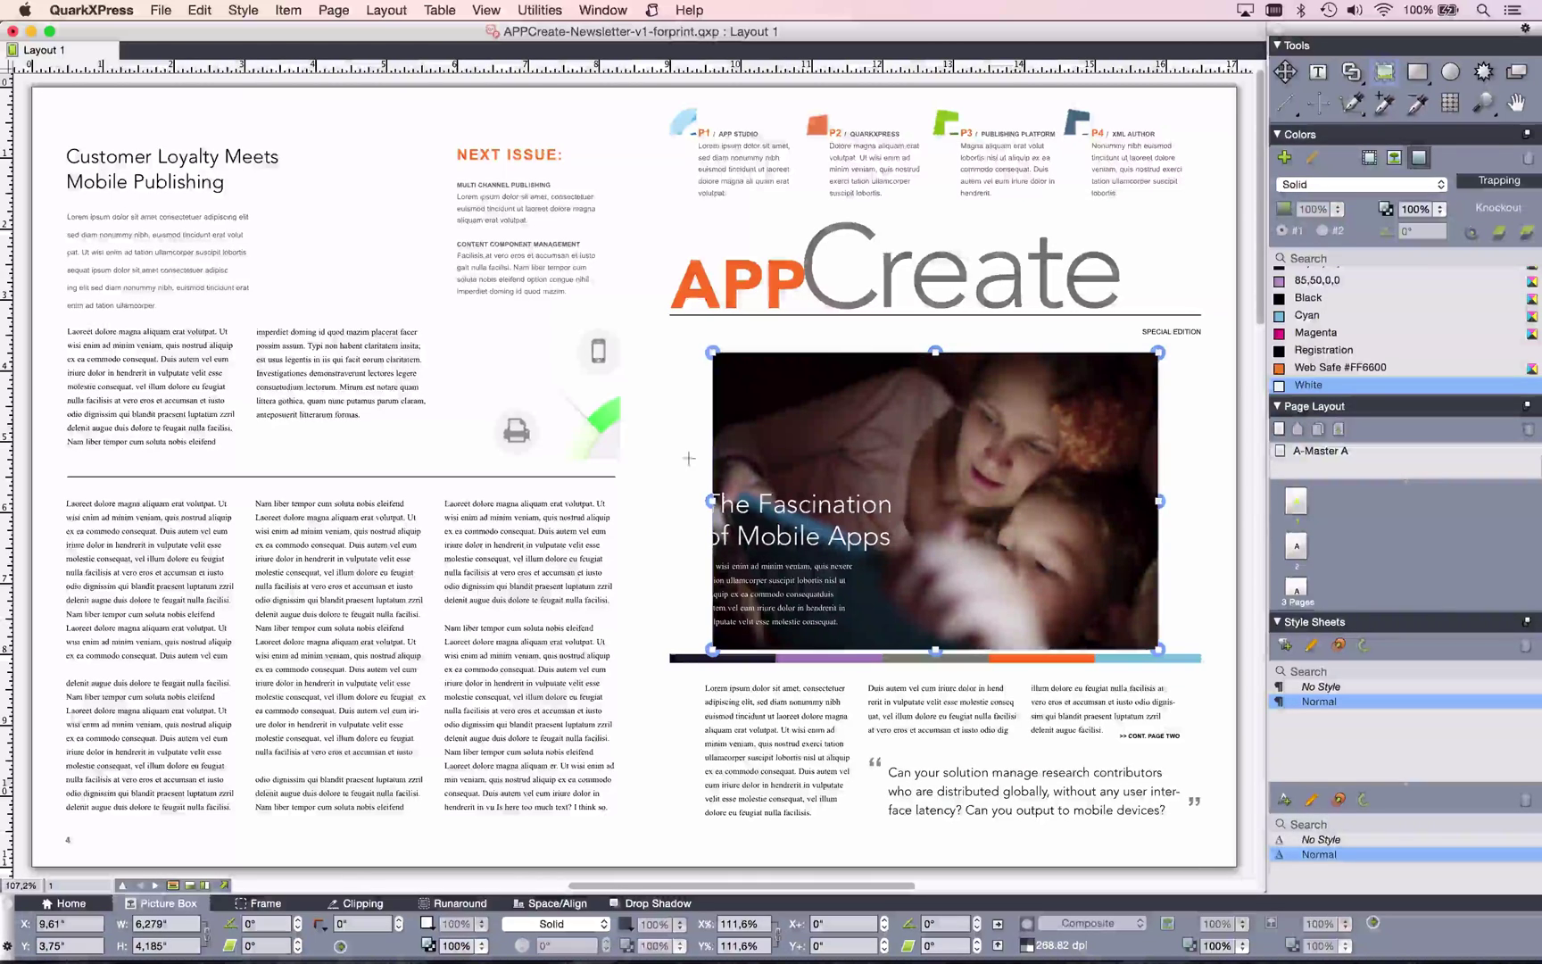
Try copying the text formatting of the word "Loyalty" in the headline onto the whole "NEXT ISSUE:" heading.
left_click_drag(55, 94, 641, 465)
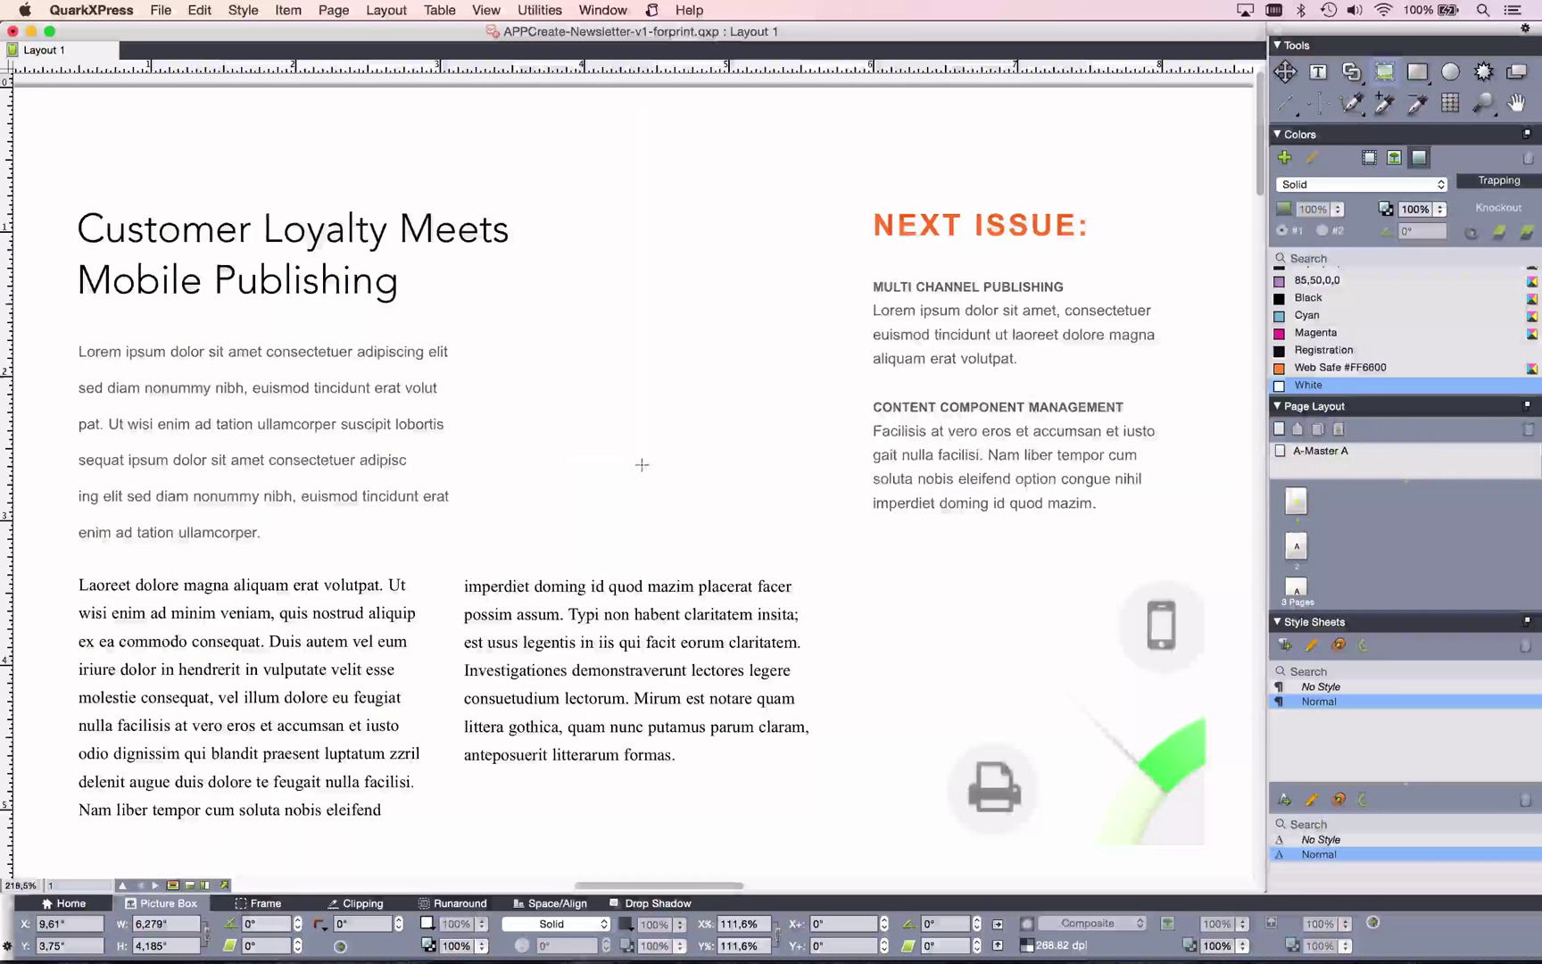
left_click(235, 239)
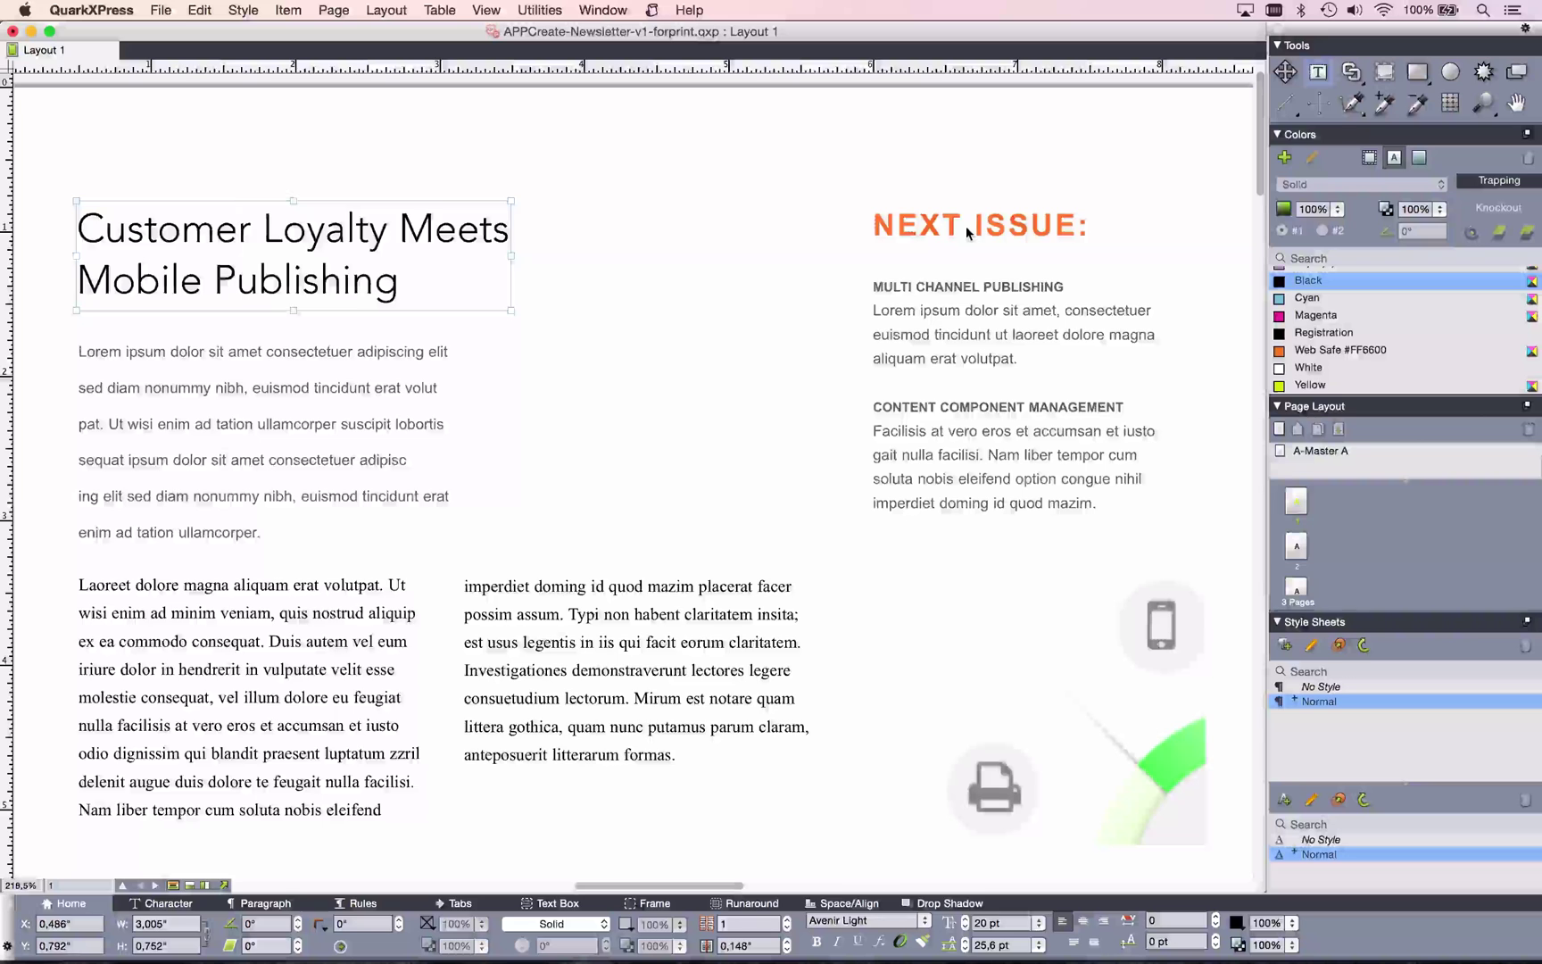
double_click(296, 230)
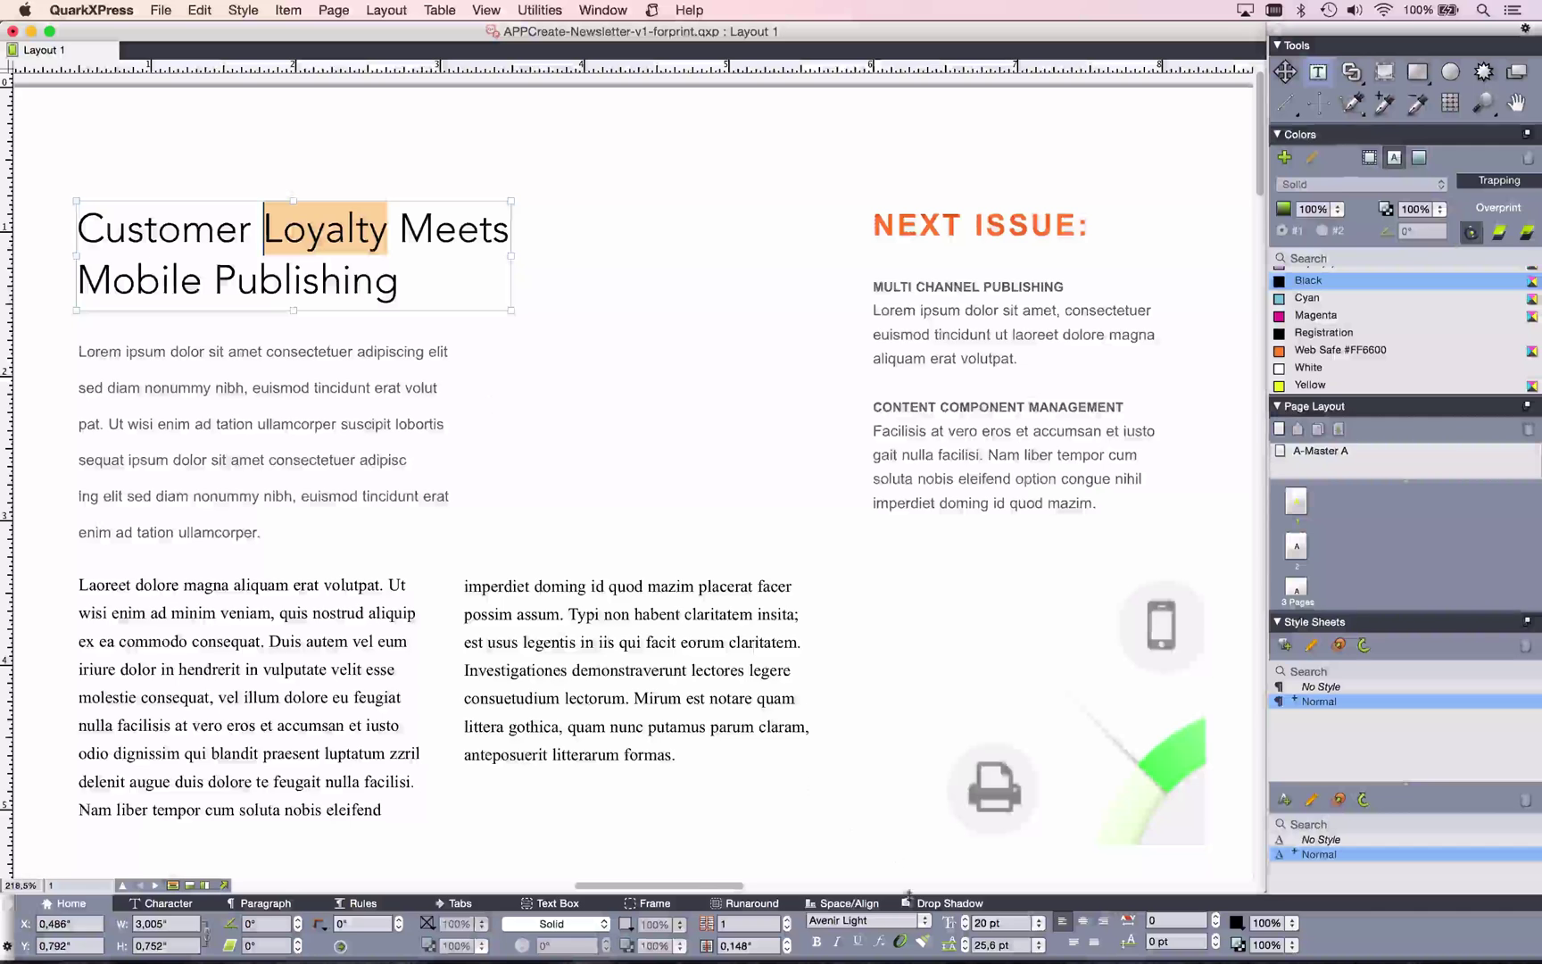
left_click(925, 942)
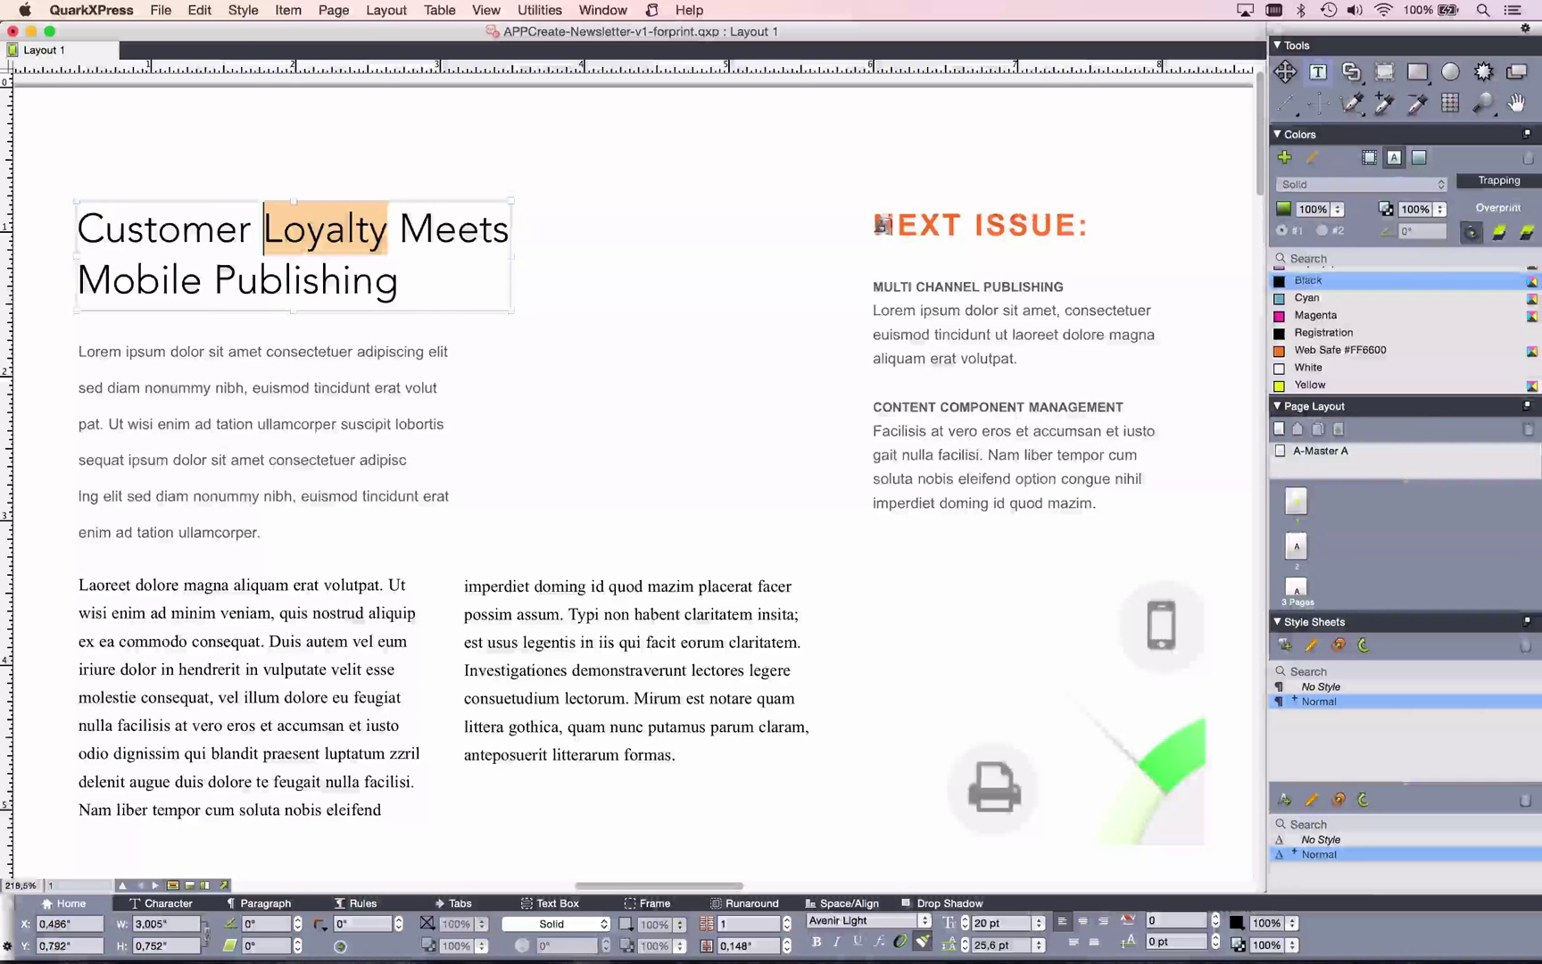
left_click(872, 225)
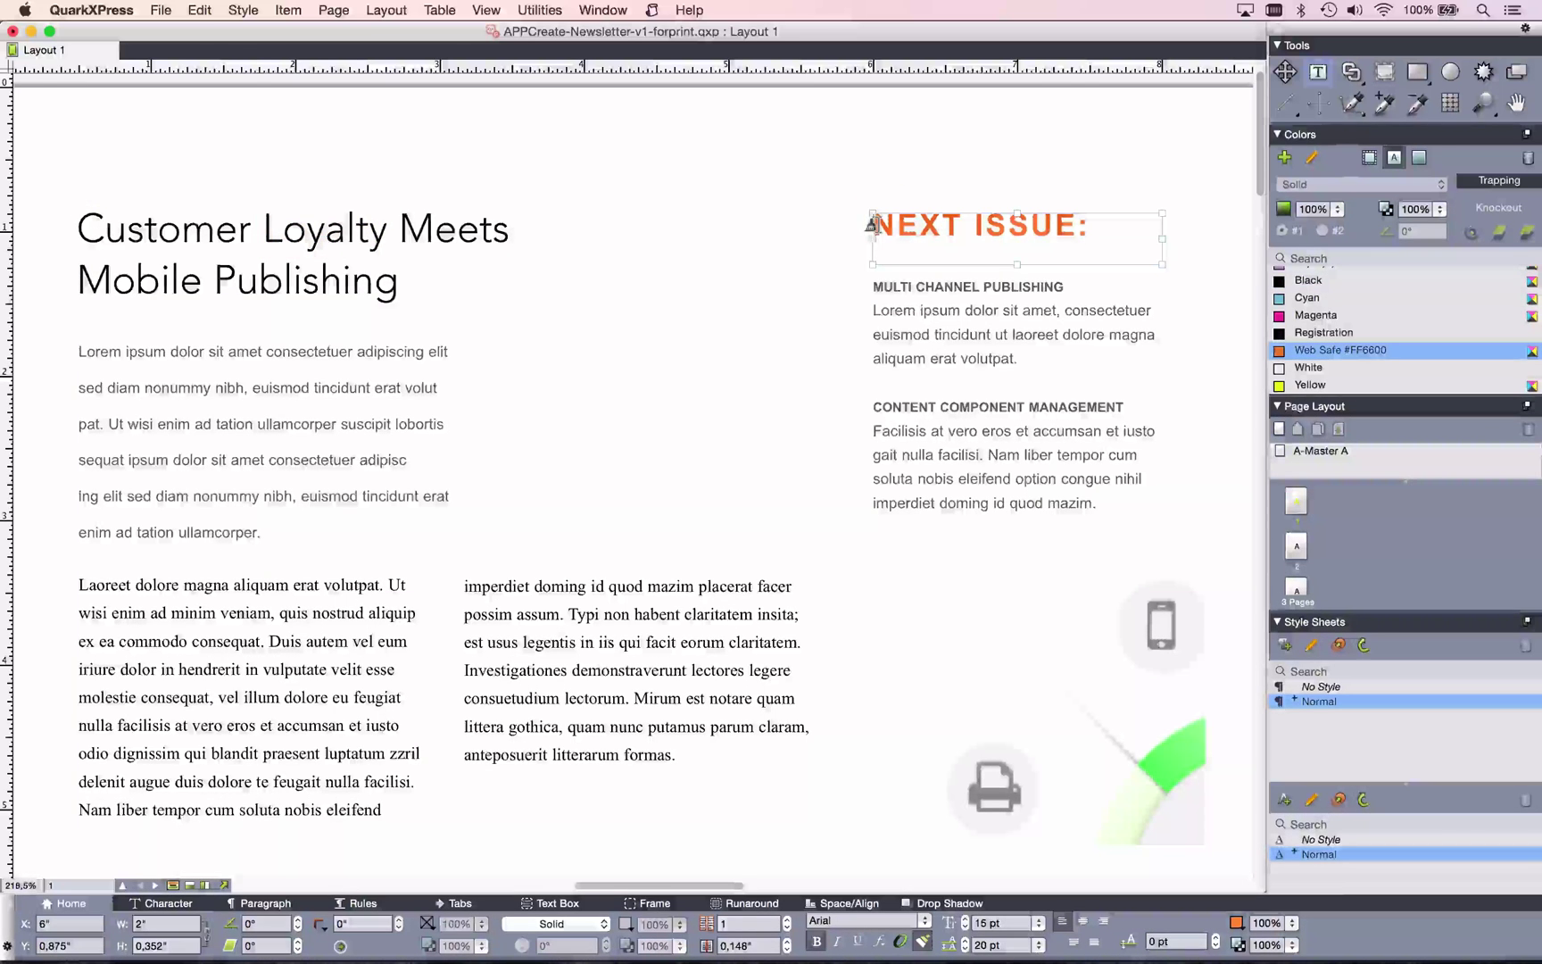
left_click_drag(873, 225, 1110, 222)
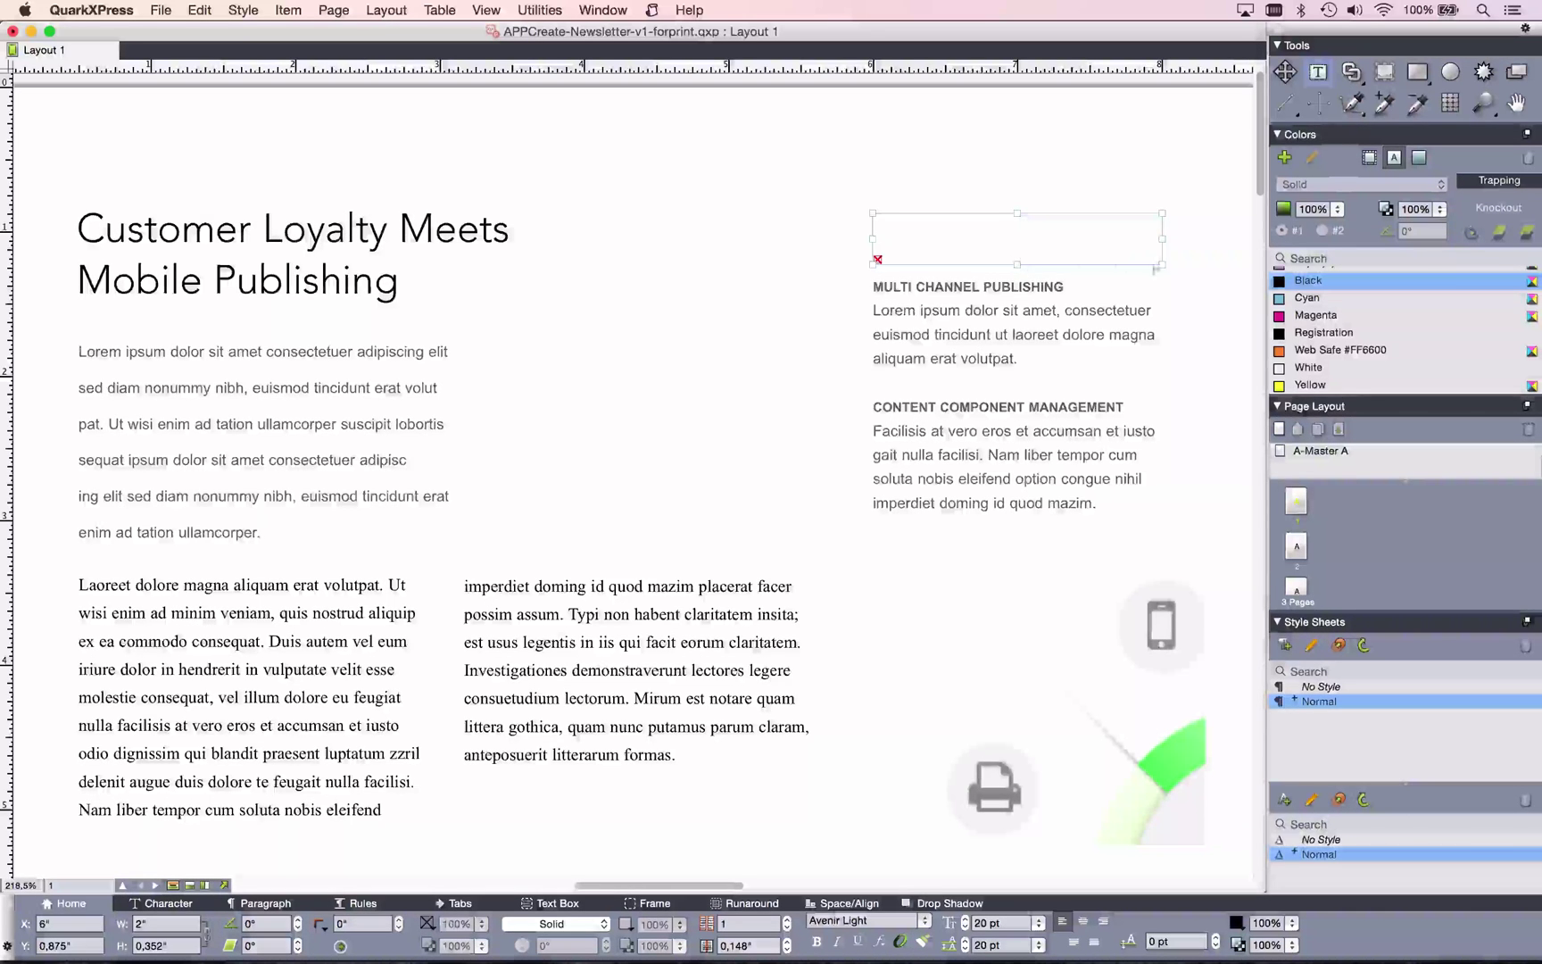
Try enlarging the "NEXT ISSUE:" text box to about 2,3" by 0,58", and undo both the enlargement and the copied formatting.
left_click_drag(1161, 264, 1205, 297)
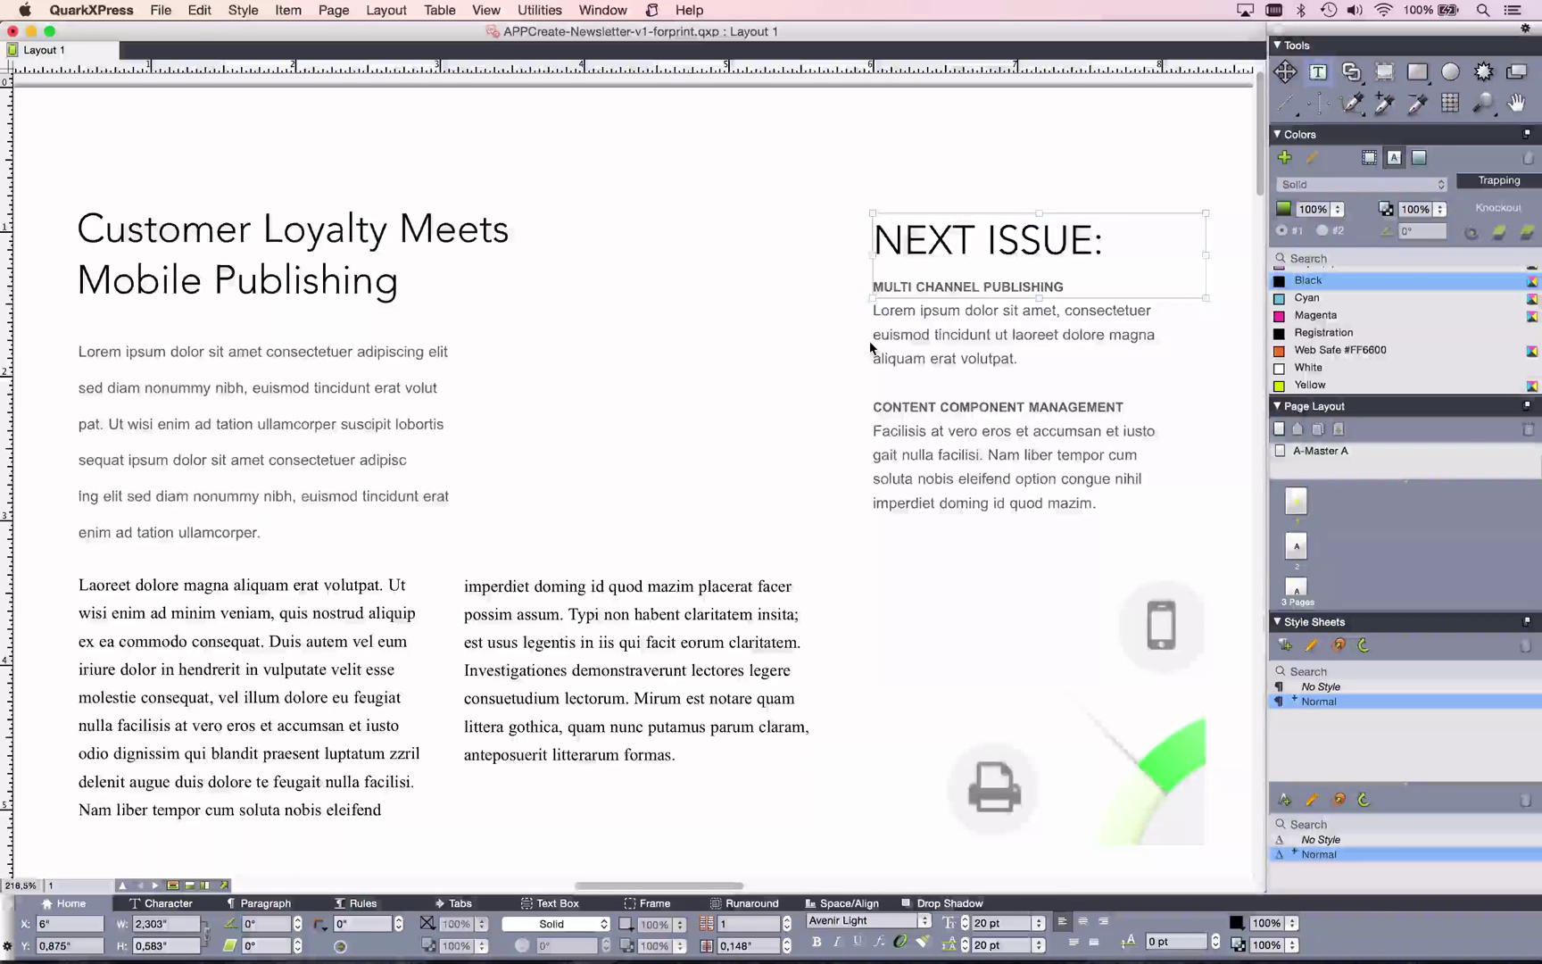
key("super+z")
key("super+z")
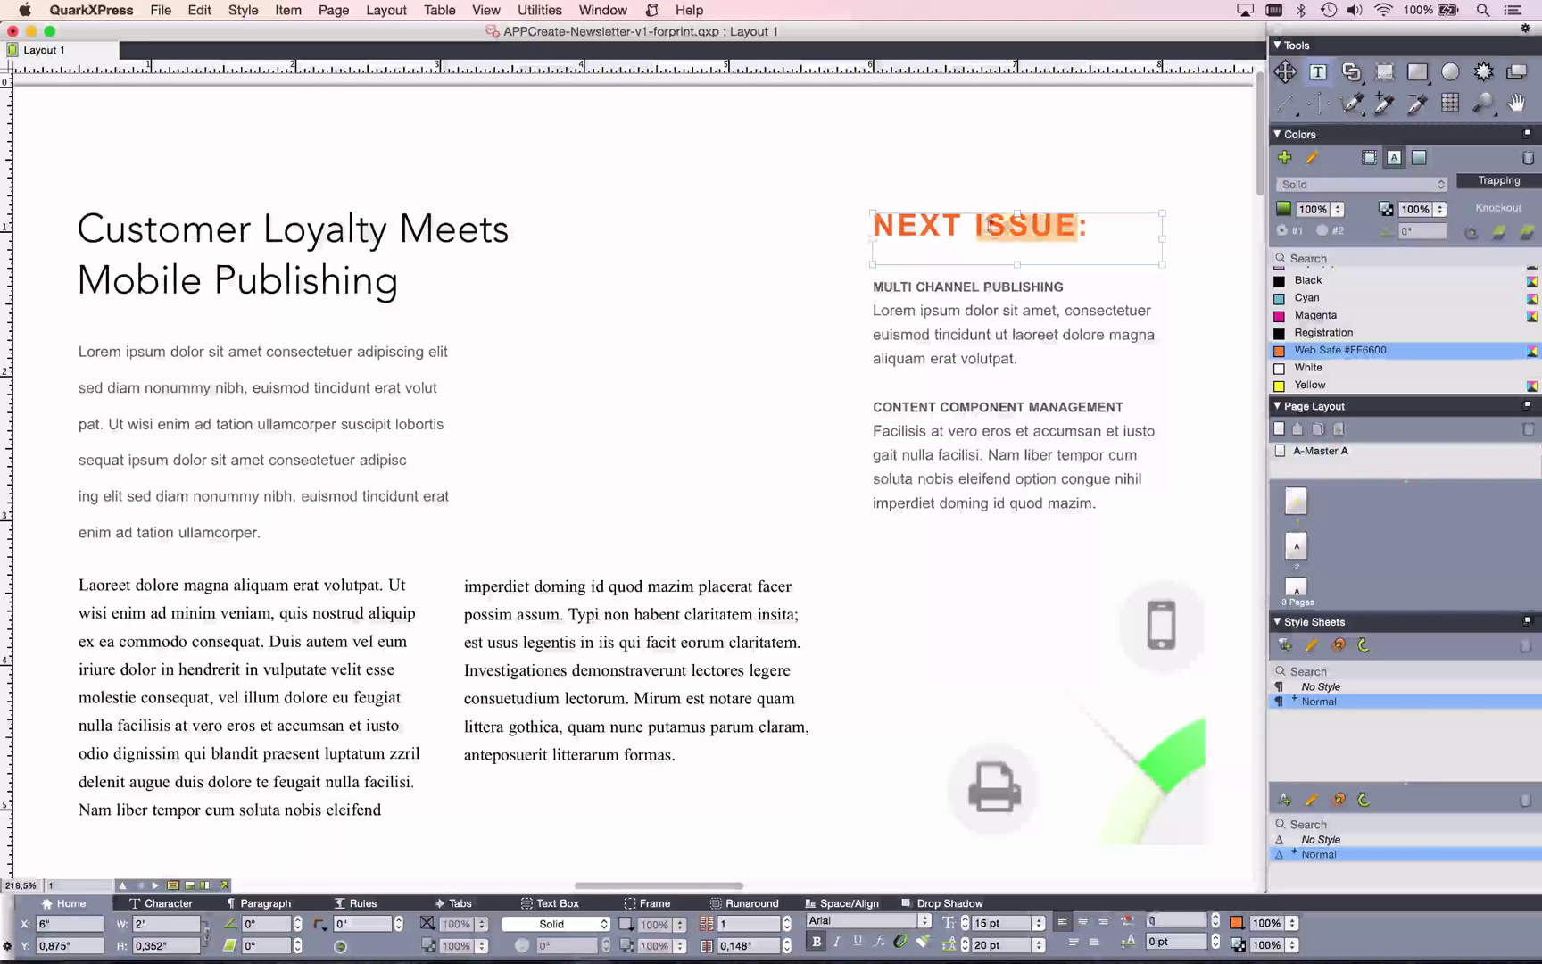
Copy the "NEXT ISSUE:" text formatting onto the entire "Customer Loyalty Meets Mobile Publishing" headline, and move its box down to Y 0,875".
triple_click(987, 226)
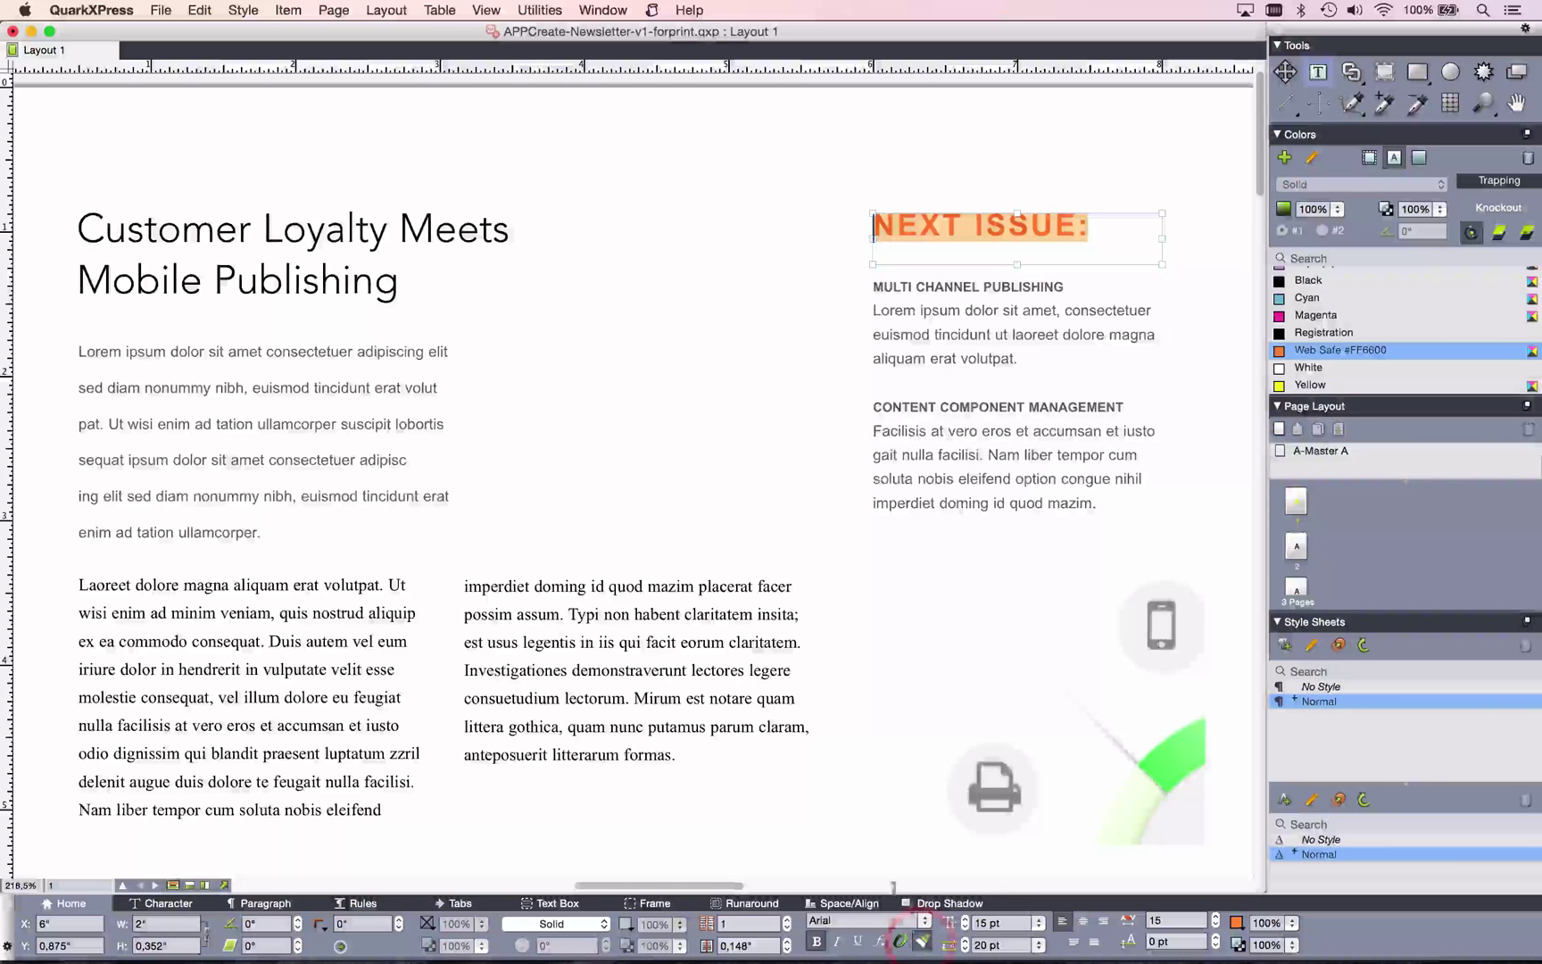
double_click(324, 228)
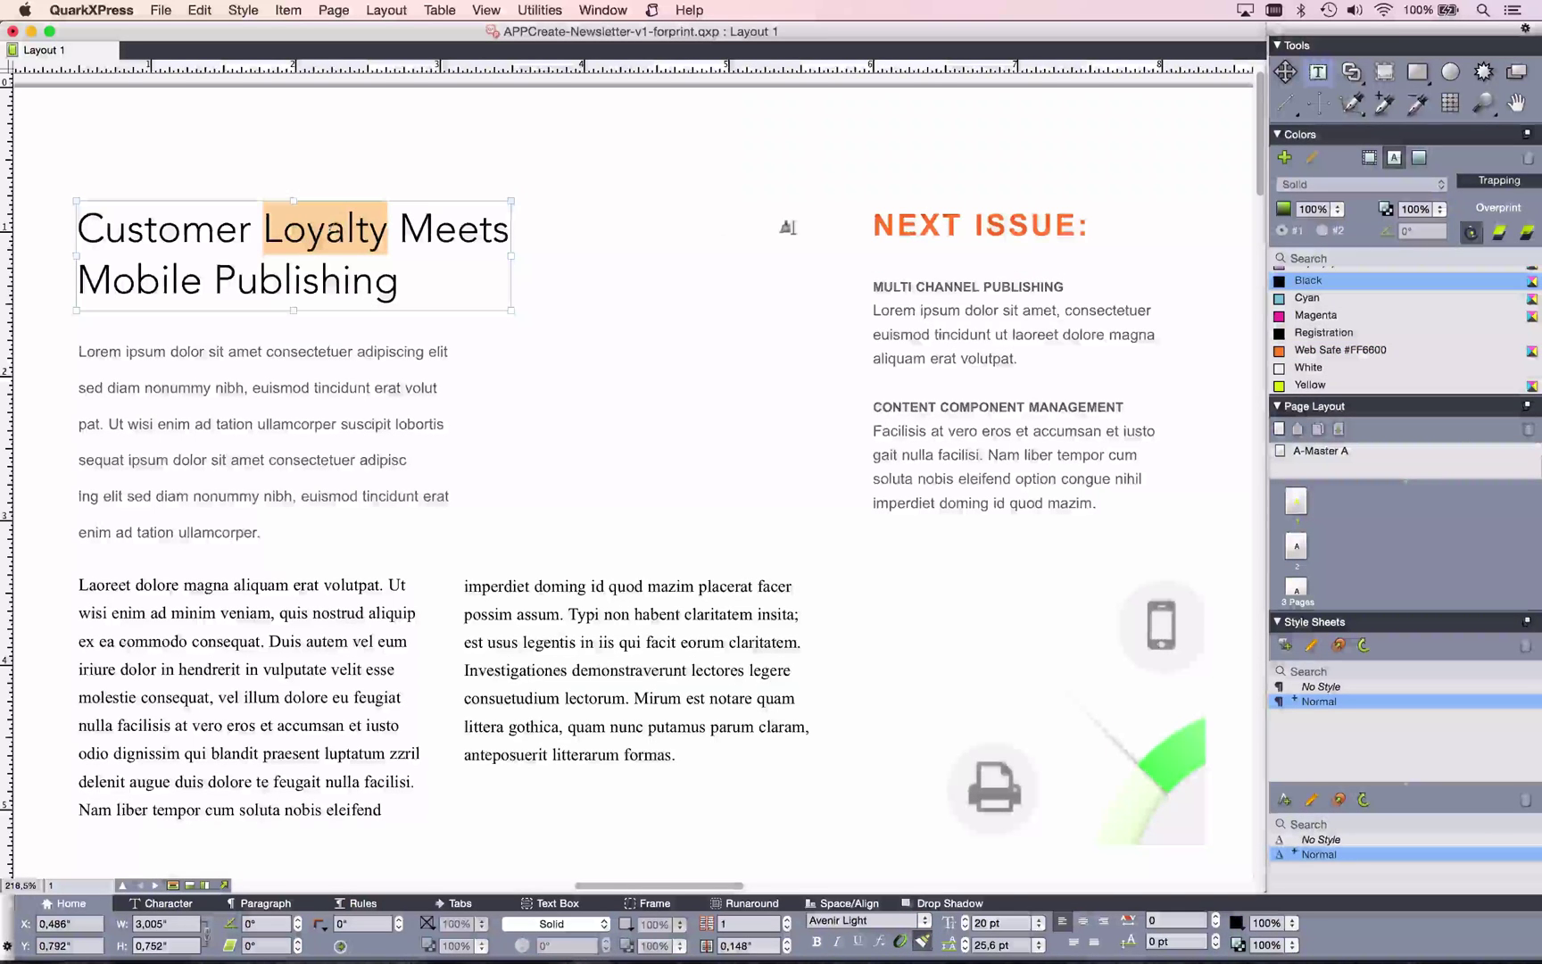
left_click_drag(398, 295, 70, 230)
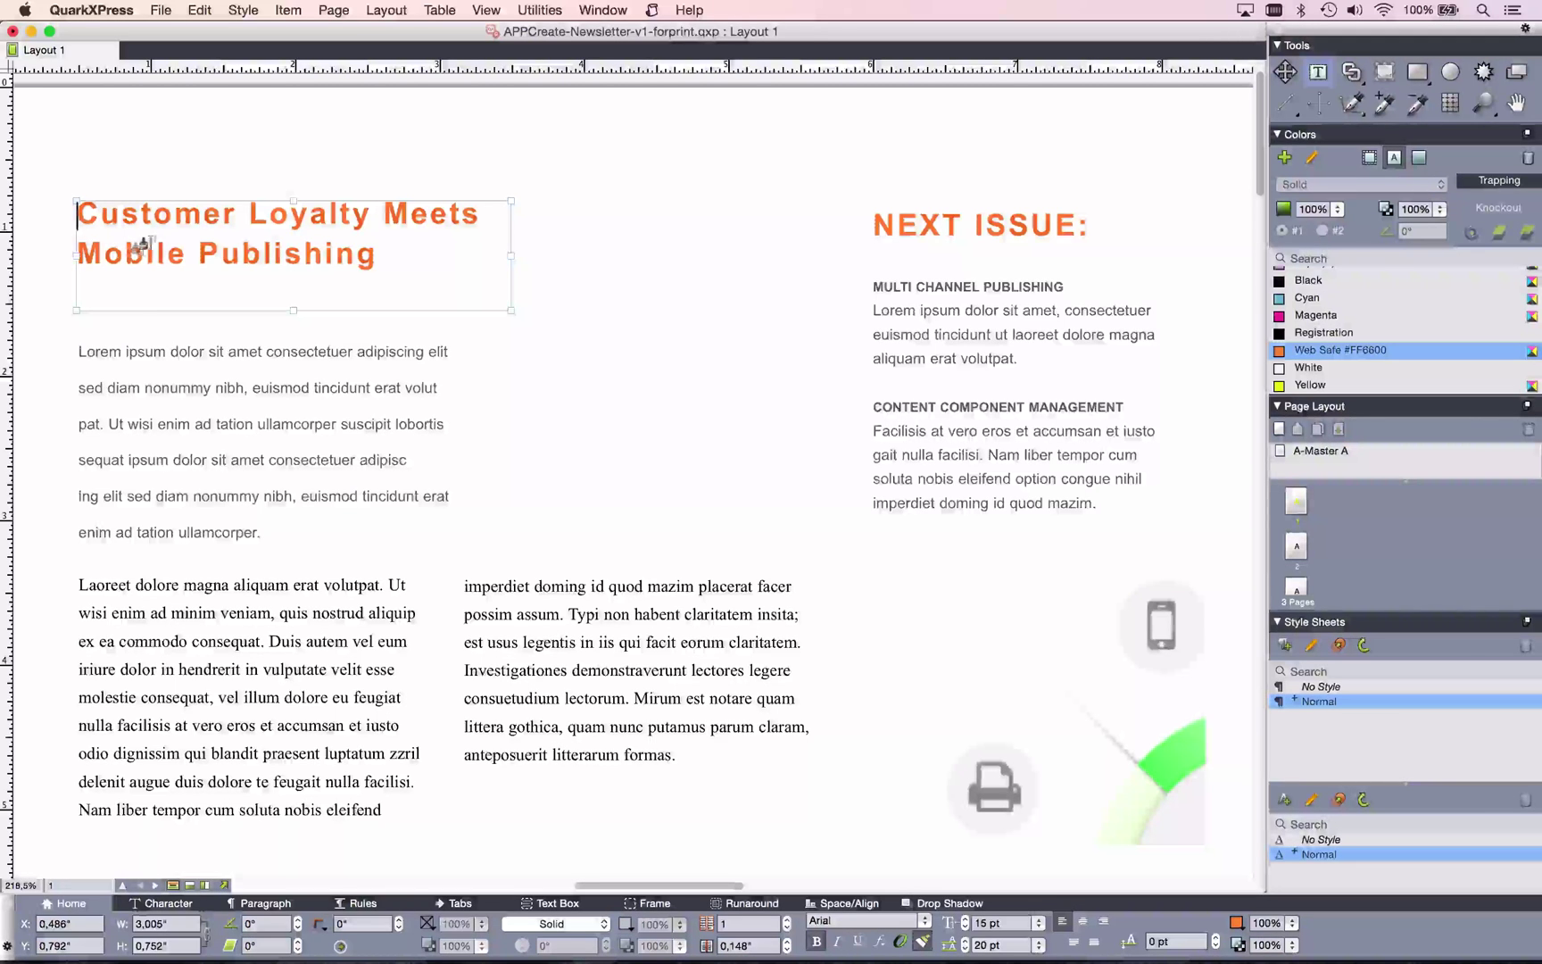
left_click(136, 284)
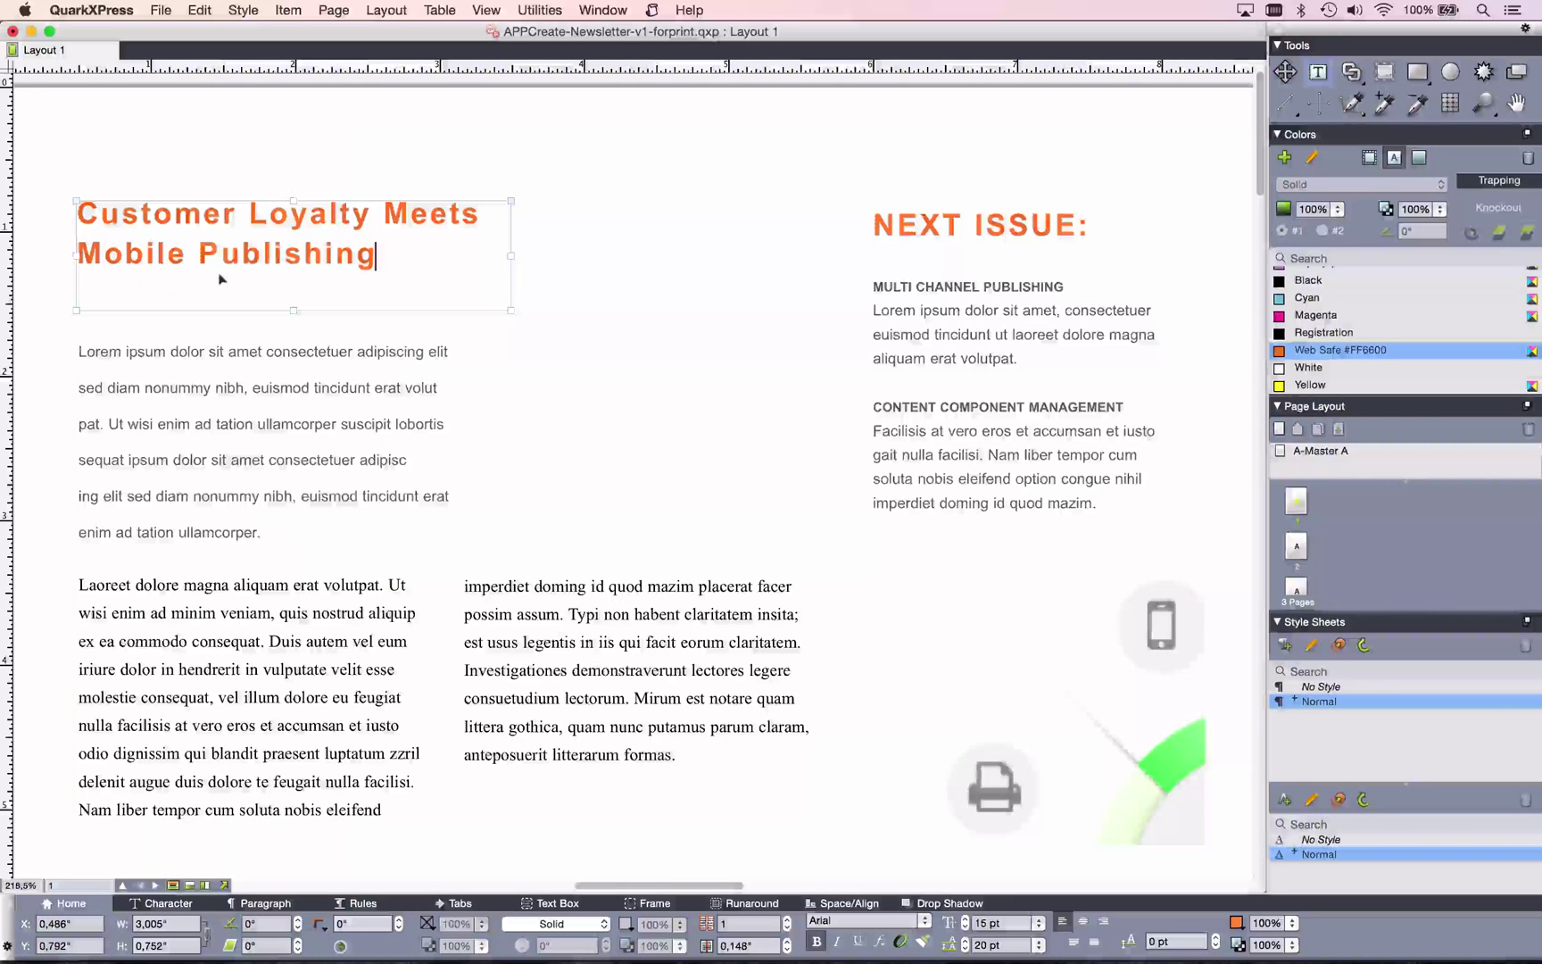
left_click_drag(214, 259, 215, 275)
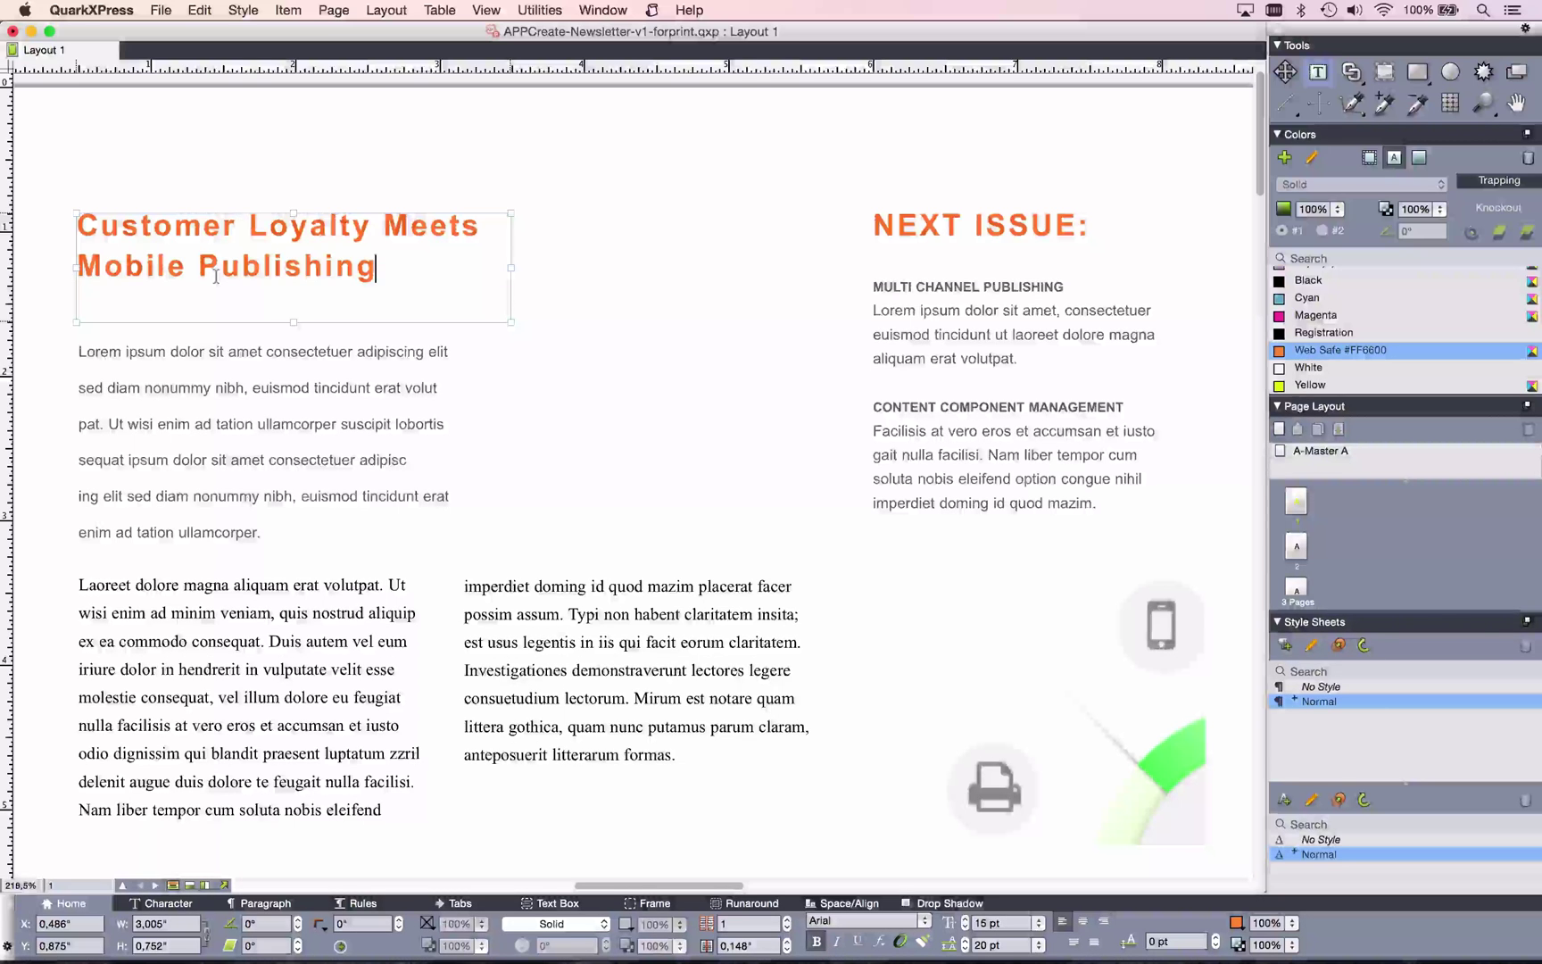
Switch to the open footnotes&contentvariables.qxp layout and go to the body text paragraph mentioning "QuarkXPress 2015".
left_click(336, 809)
left_click(602, 9)
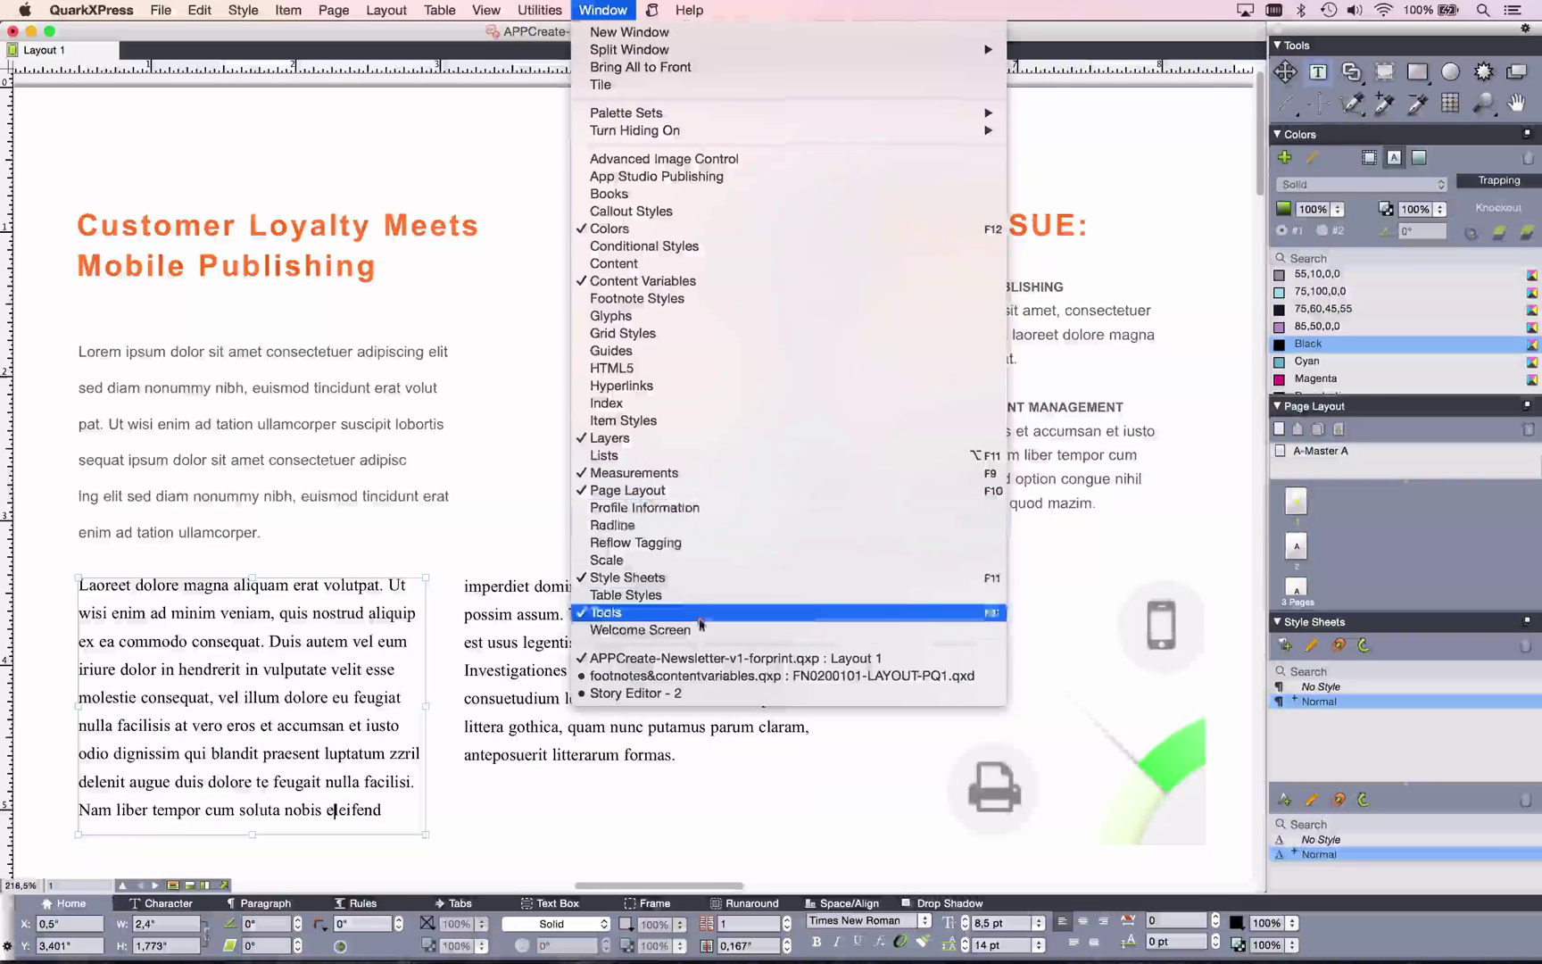
left_click(714, 676)
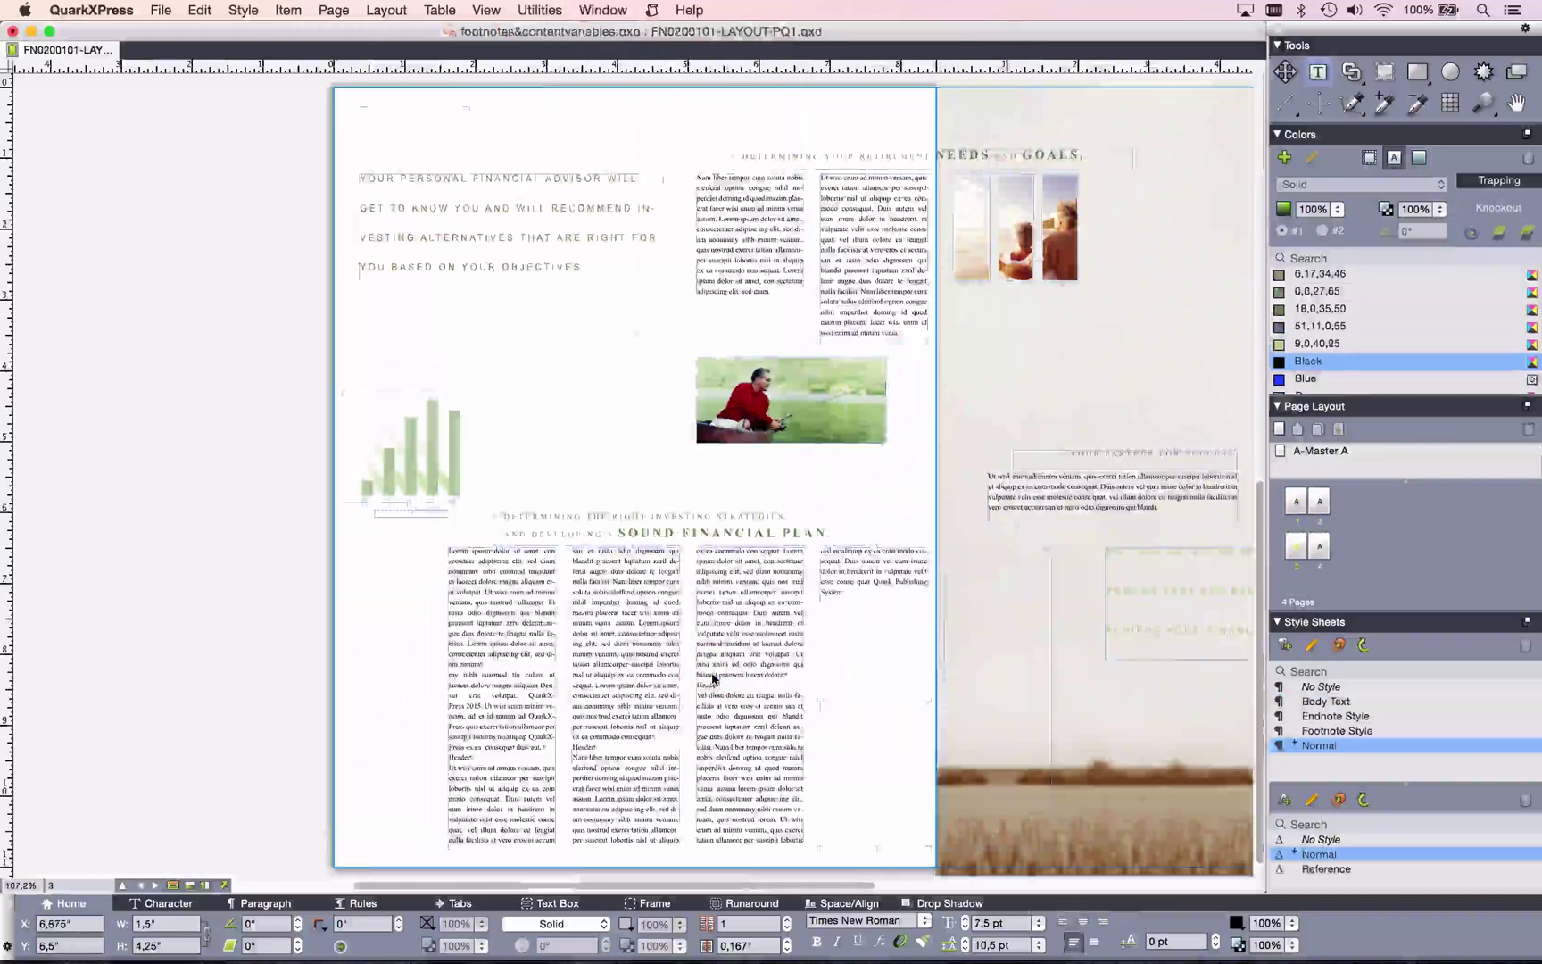
key("ctrl+shift")
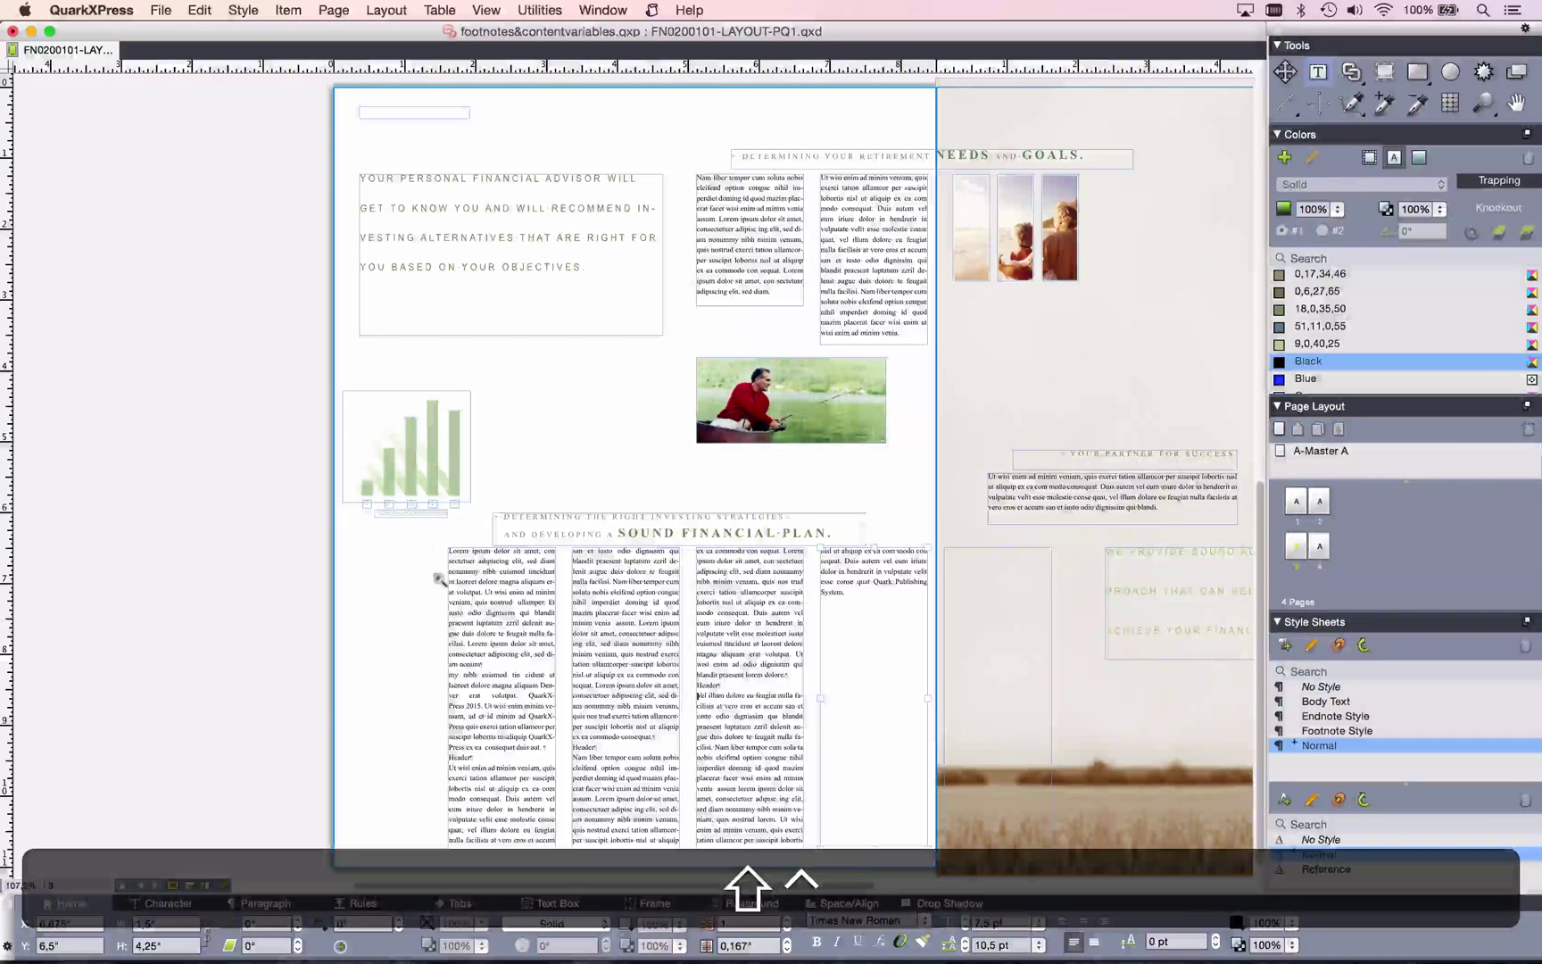
left_click(578, 778, "ctrl+shift")
key("alt")
left_click_drag(727, 513, 499, 497)
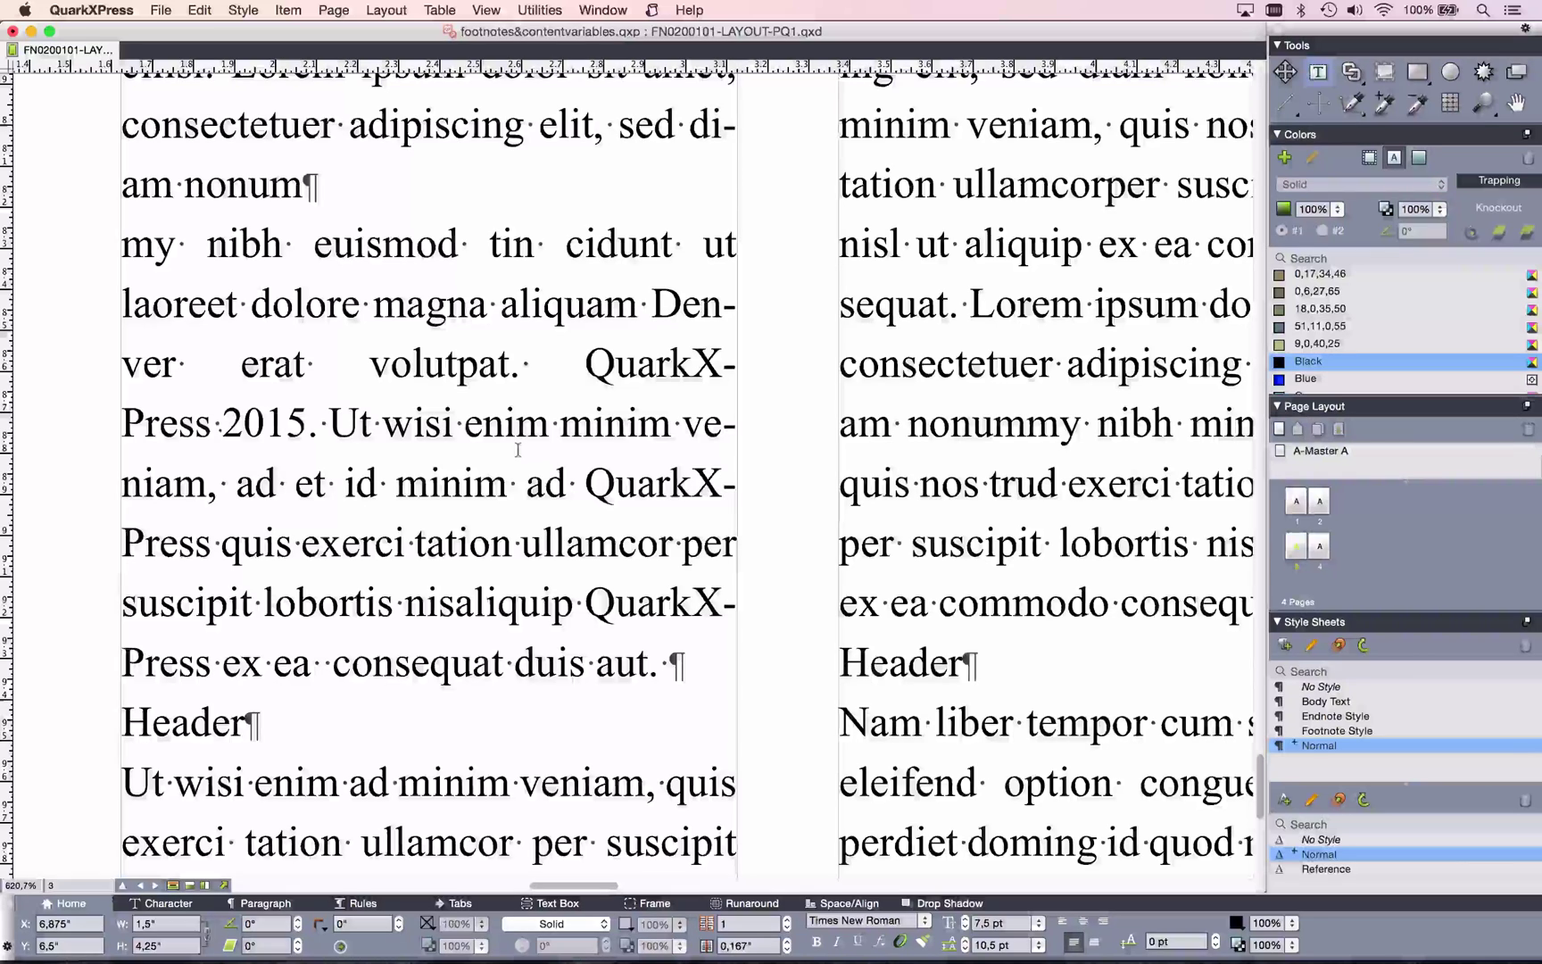
Create a character style sheet named "do not hyphenate" with language None, based on the selected word "QuarkXPress" before 2015.
double_click(585, 364)
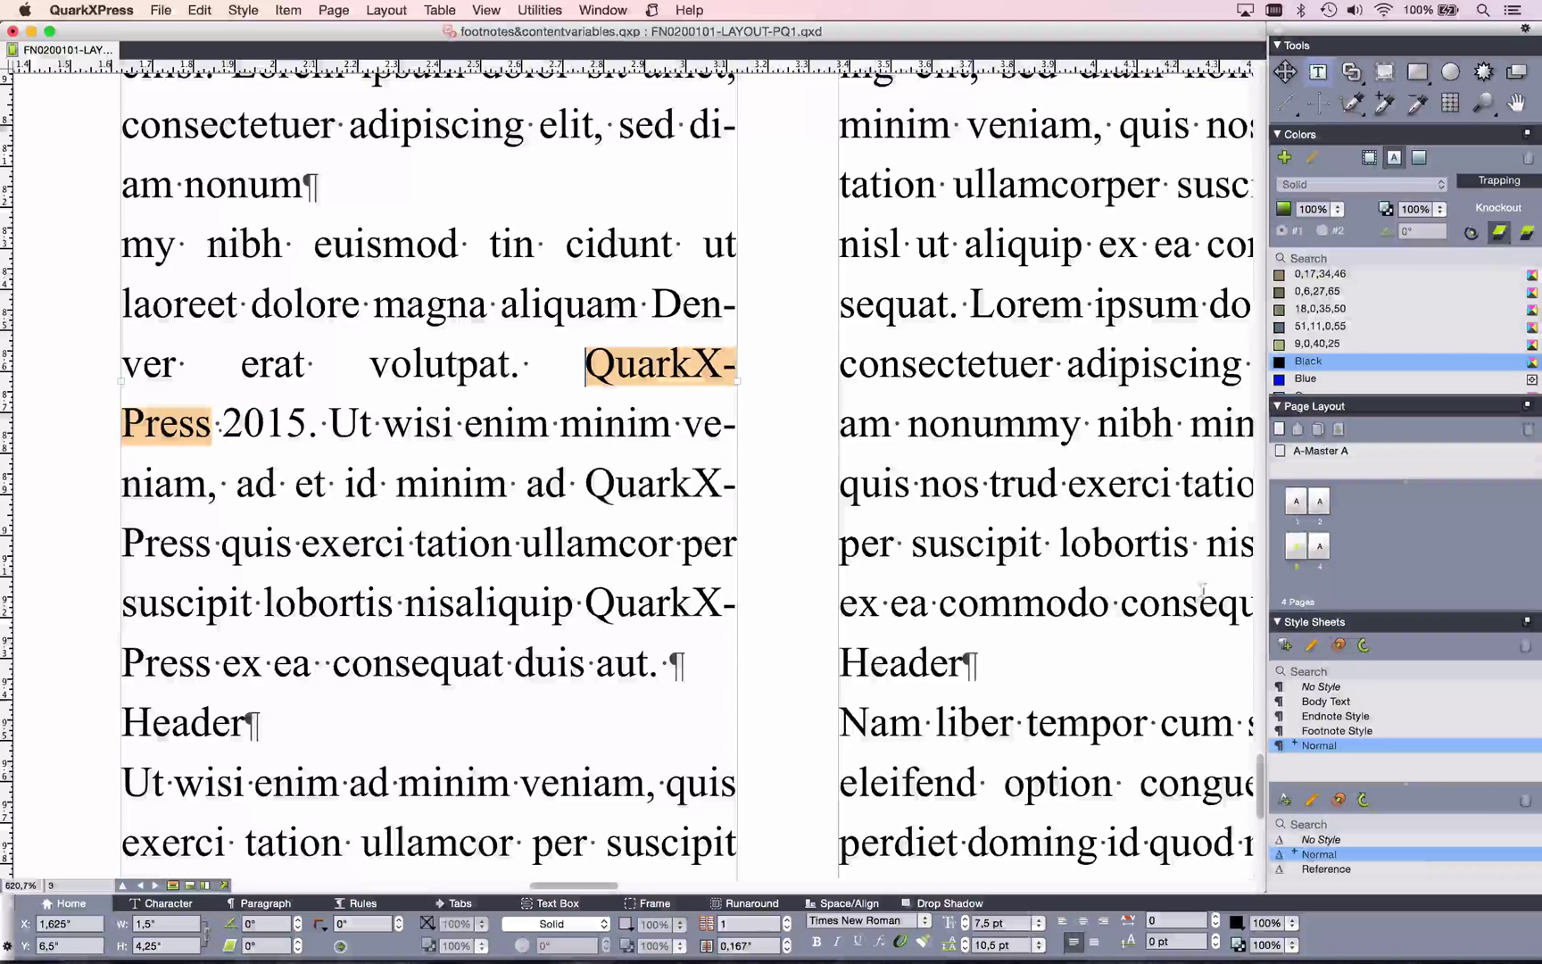
left_click(1285, 801)
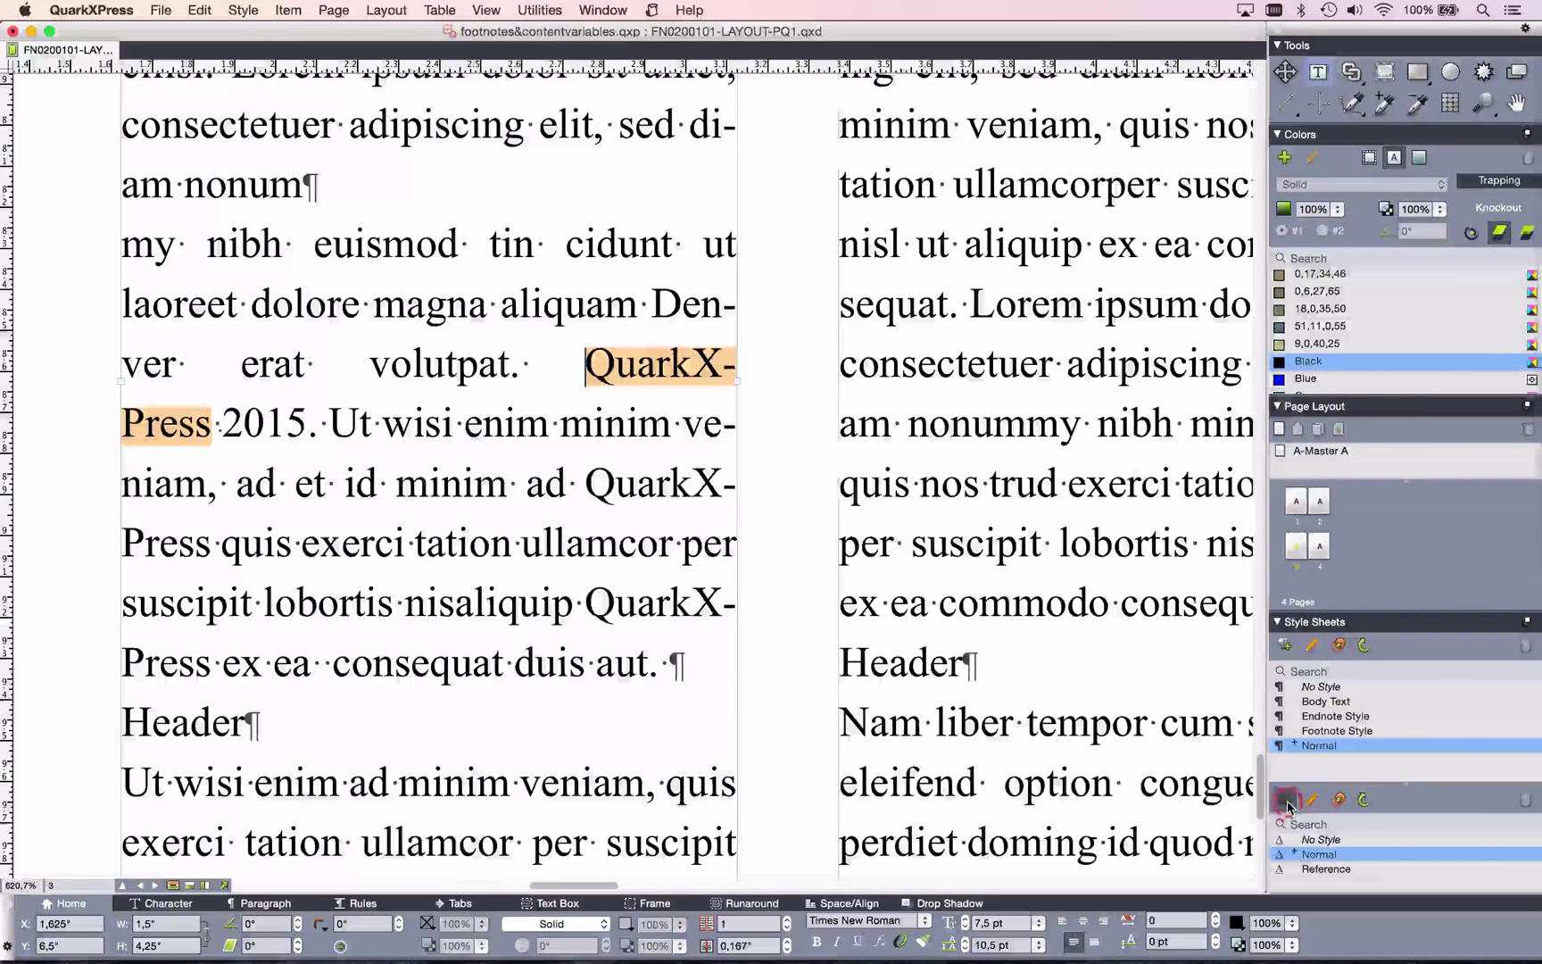
type("do n")
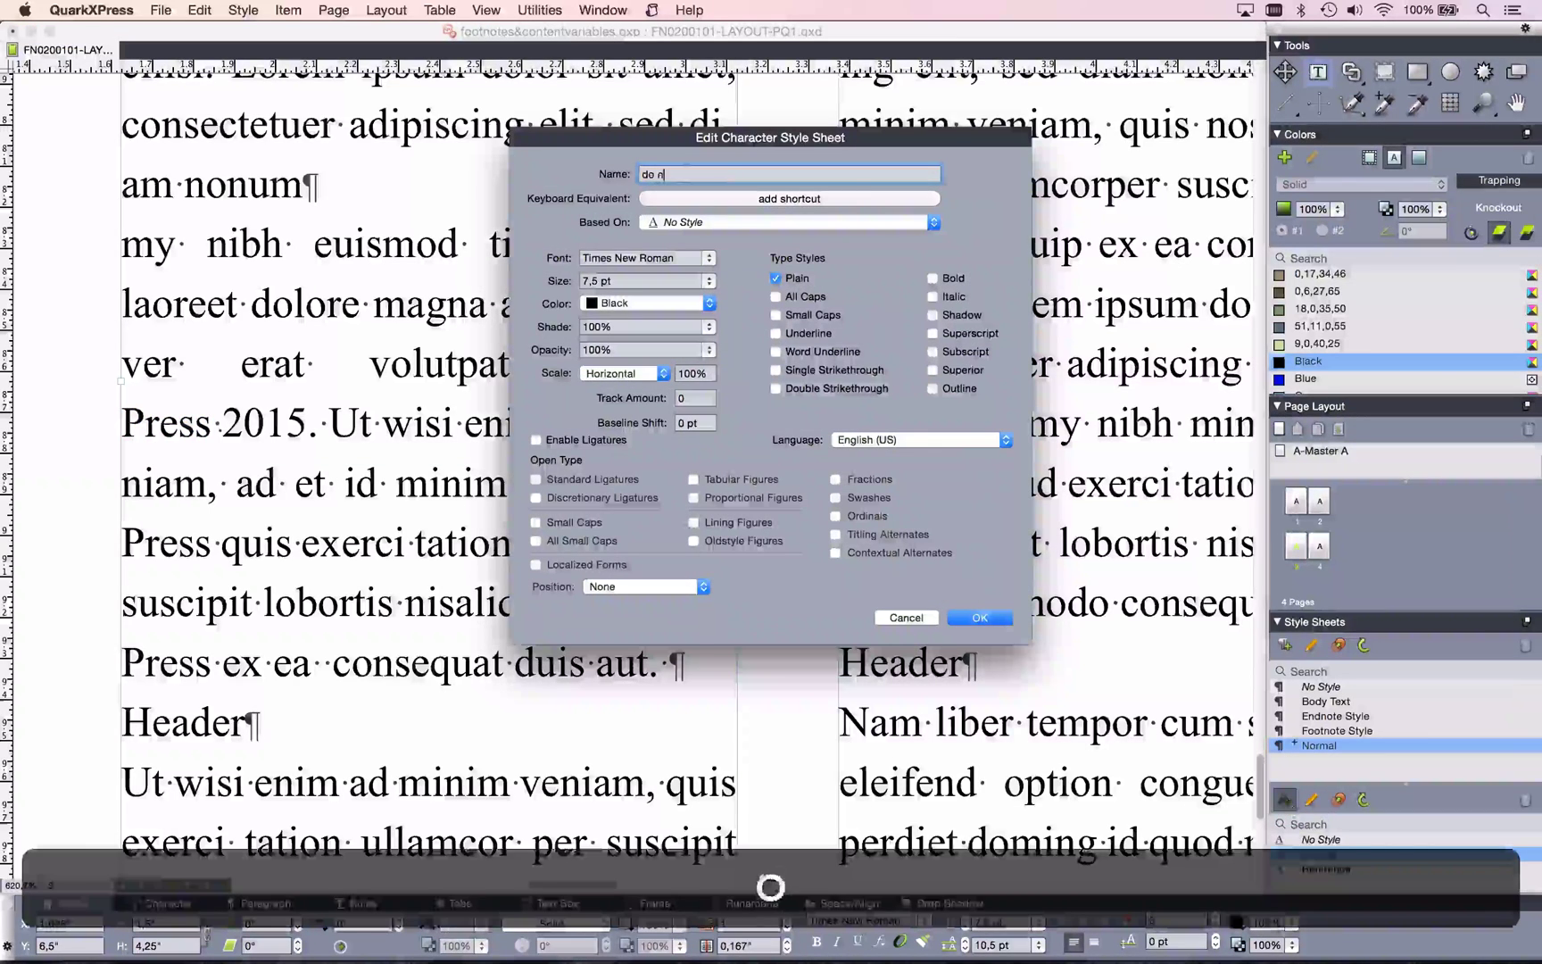
type("ot hyphenat")
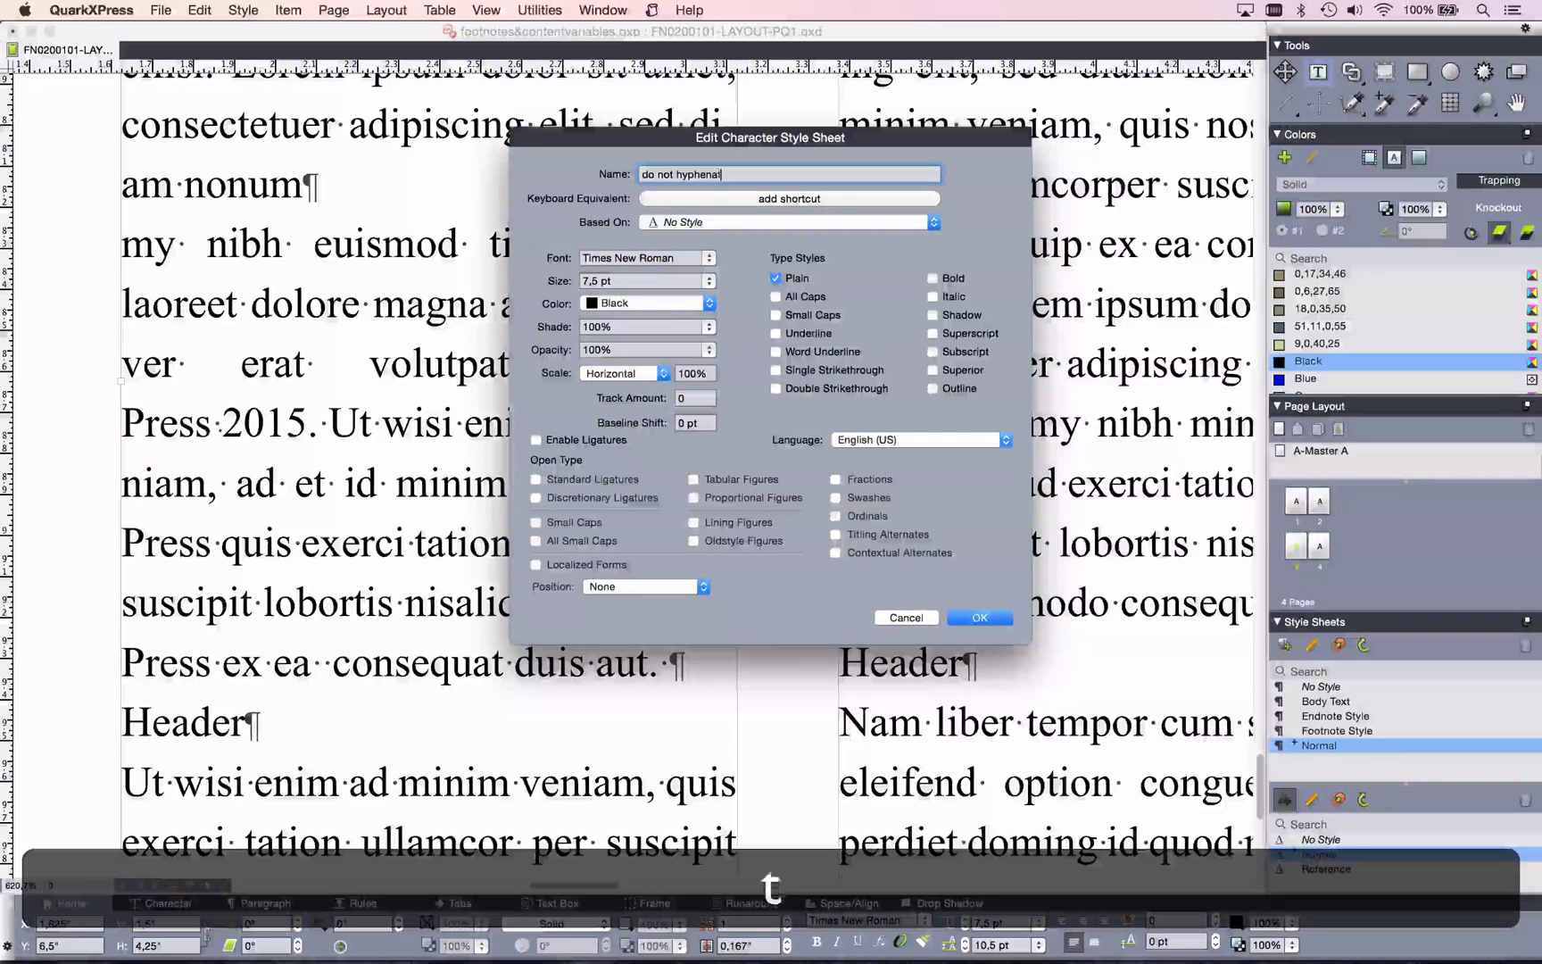
type("e")
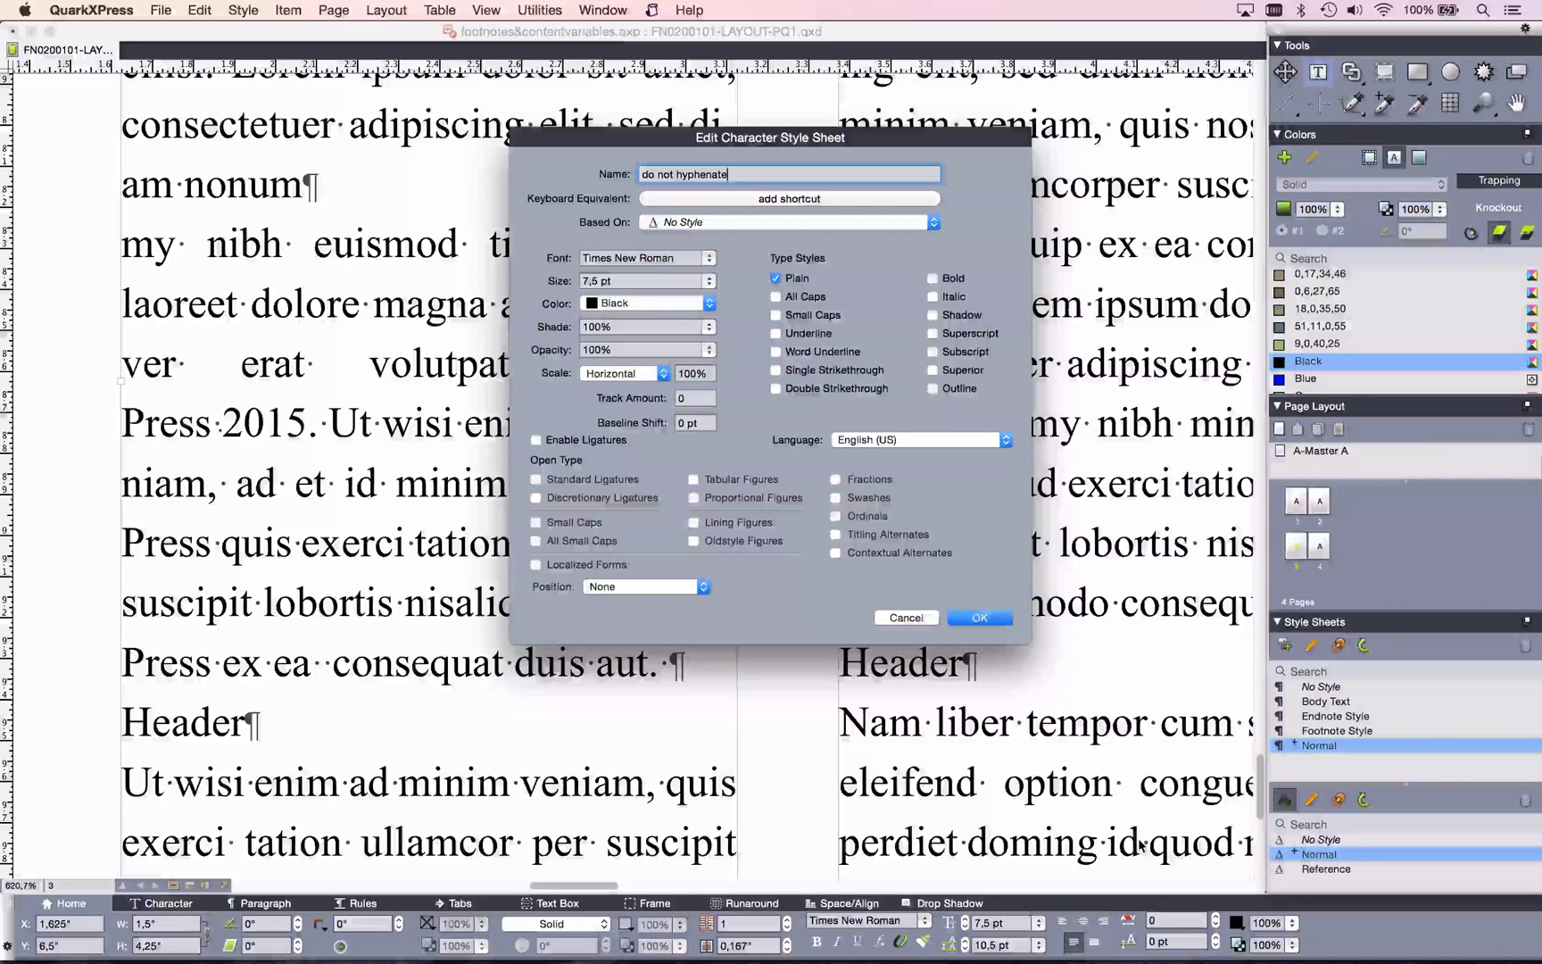
left_click(999, 439)
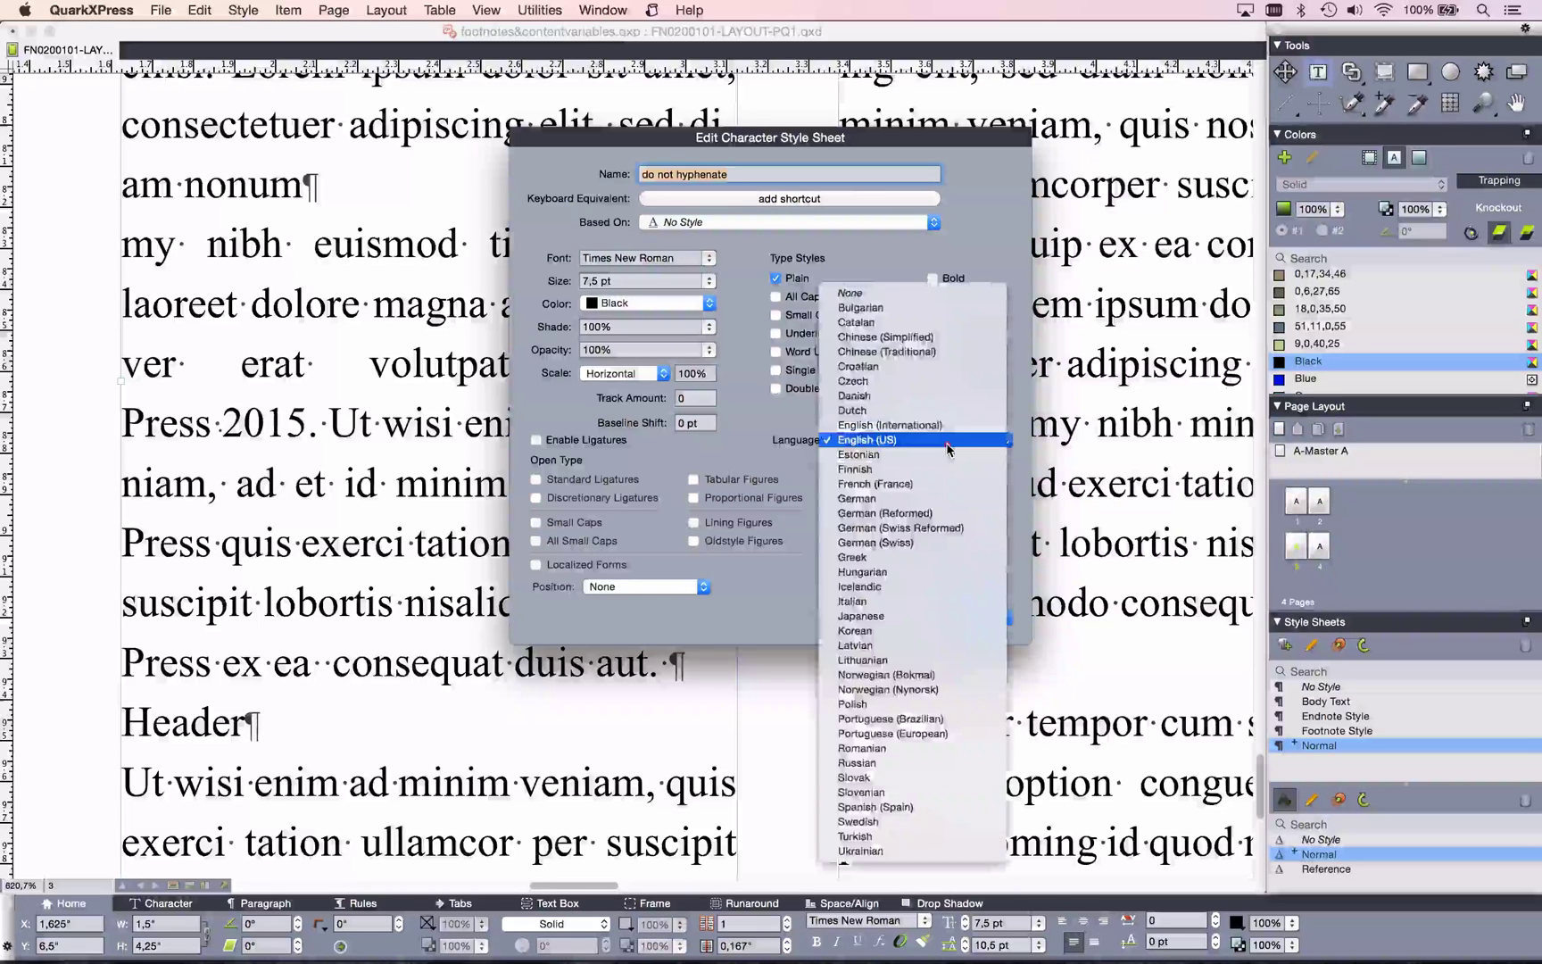
left_click(934, 292)
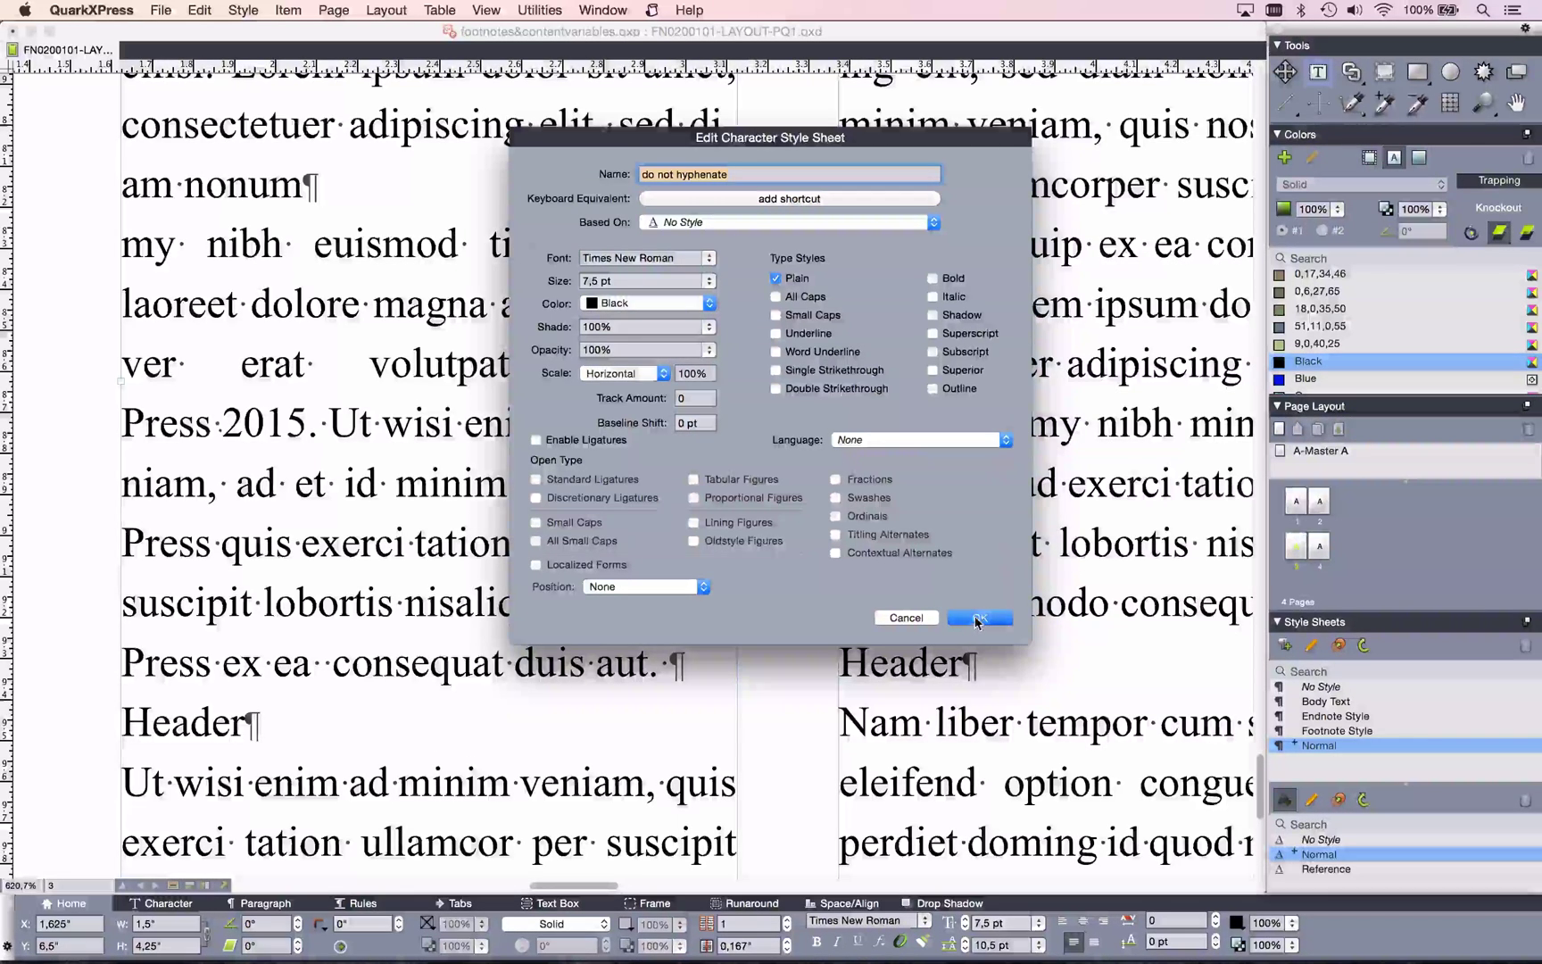
left_click(969, 618)
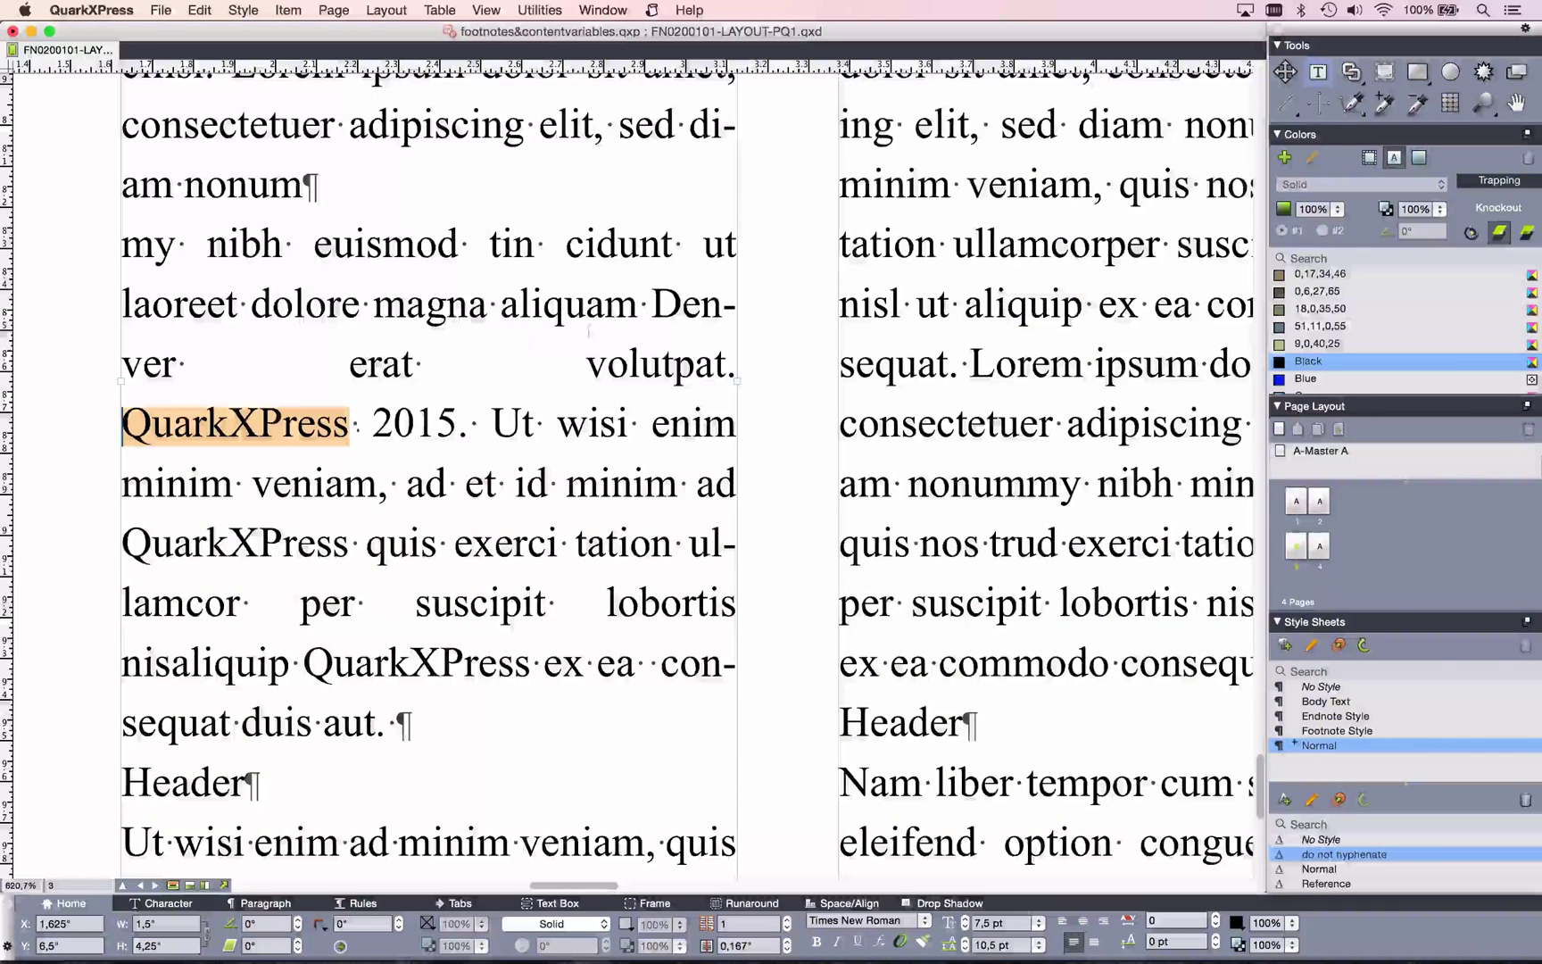
Apply the "do not hyphenate" character style sheet to the hyphenated word "Denver" in the body text.
double_click(693, 305)
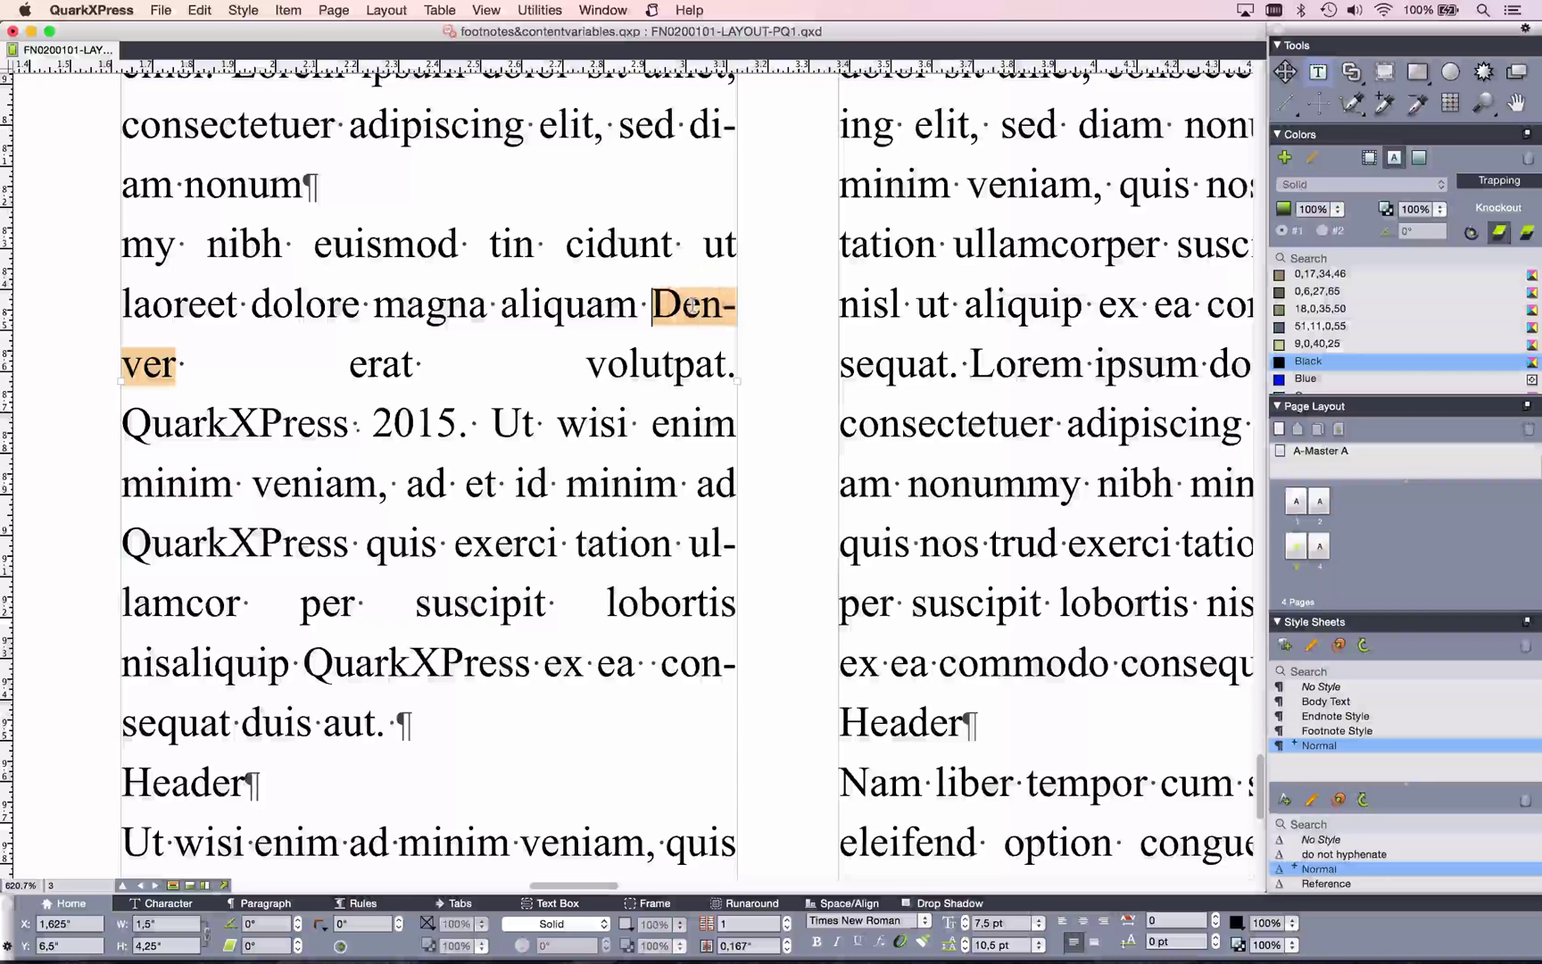
left_click(1333, 854)
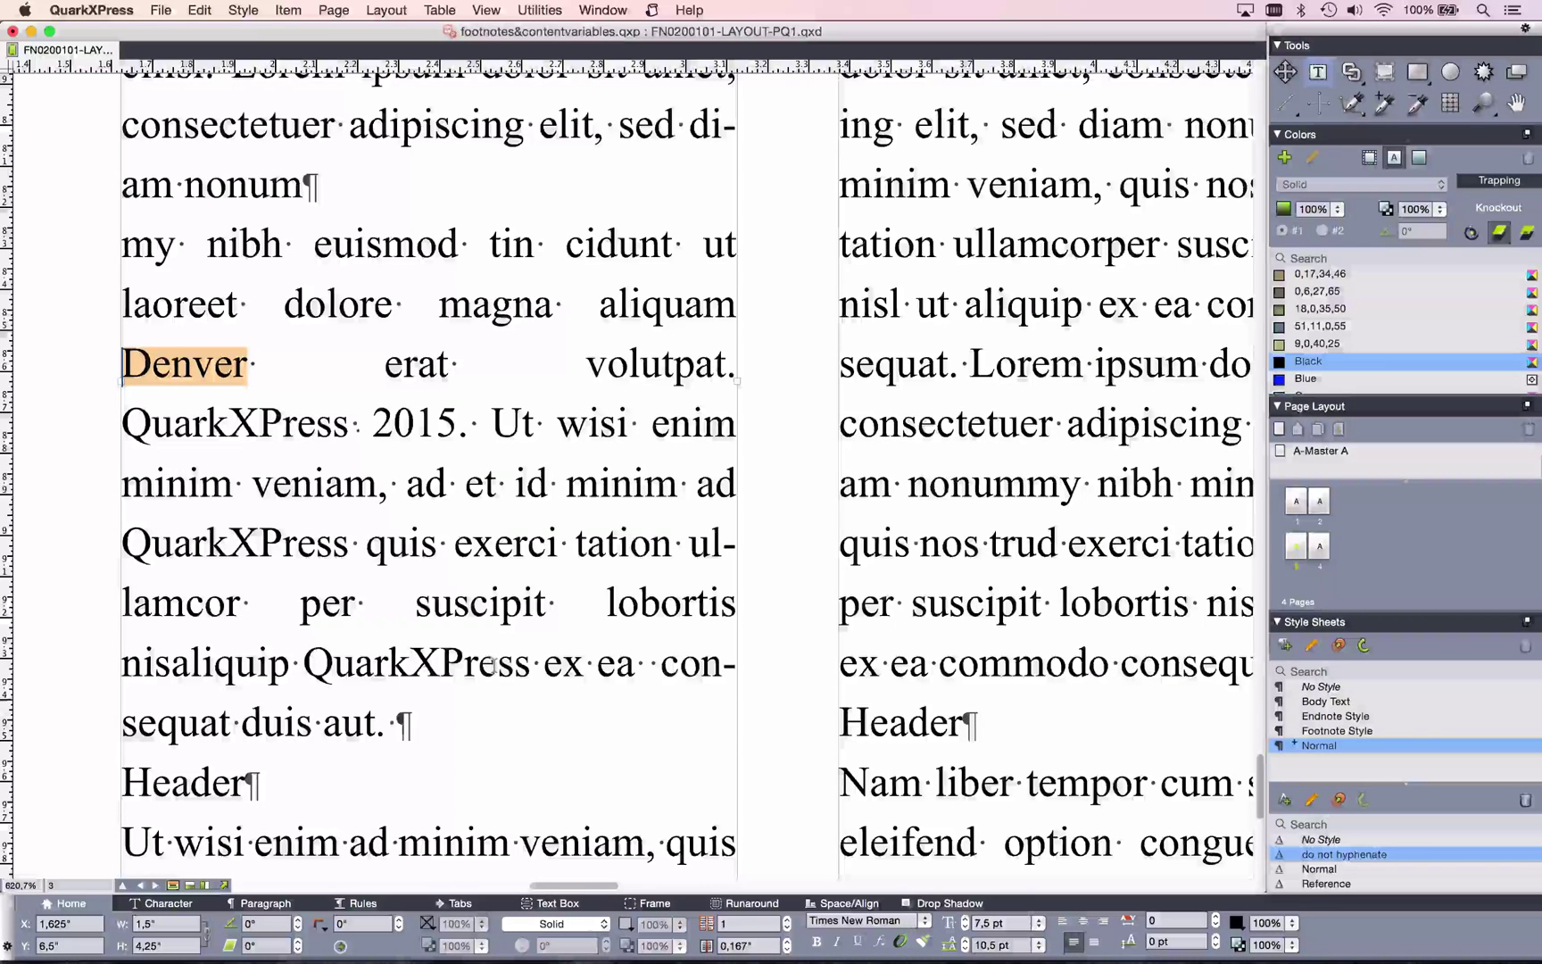
Set up Find/Change to find "QuarkXPress" with attributes considered, leaving its text alone and changing only its style sheet to "do not hyphenate".
key("super+f")
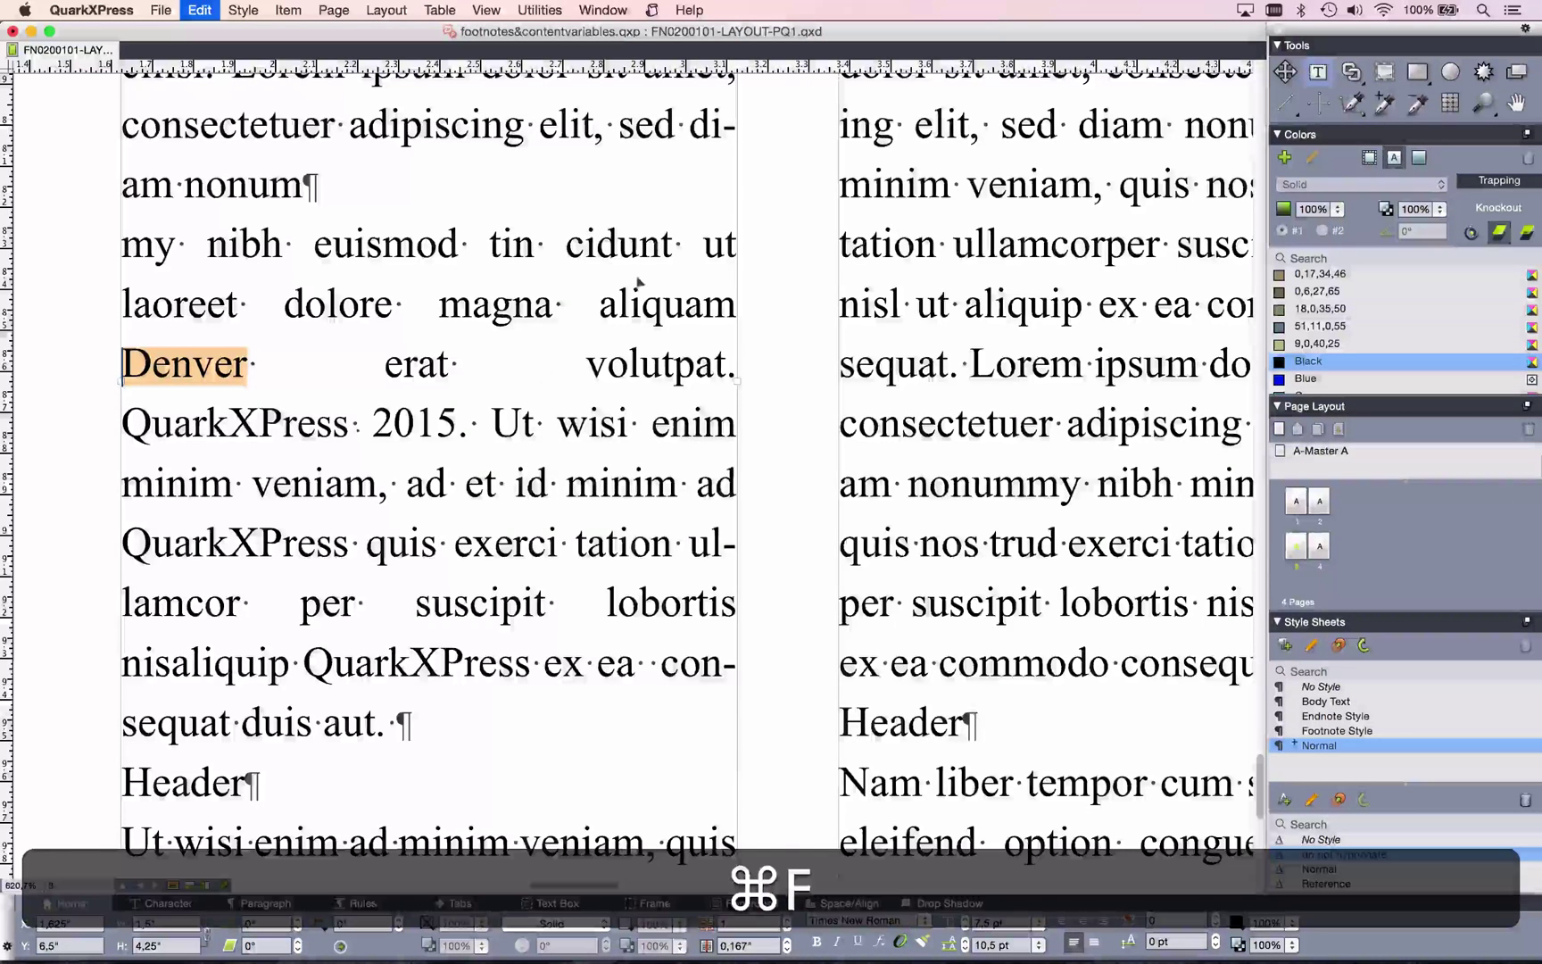
left_click(620, 279)
type("Quar")
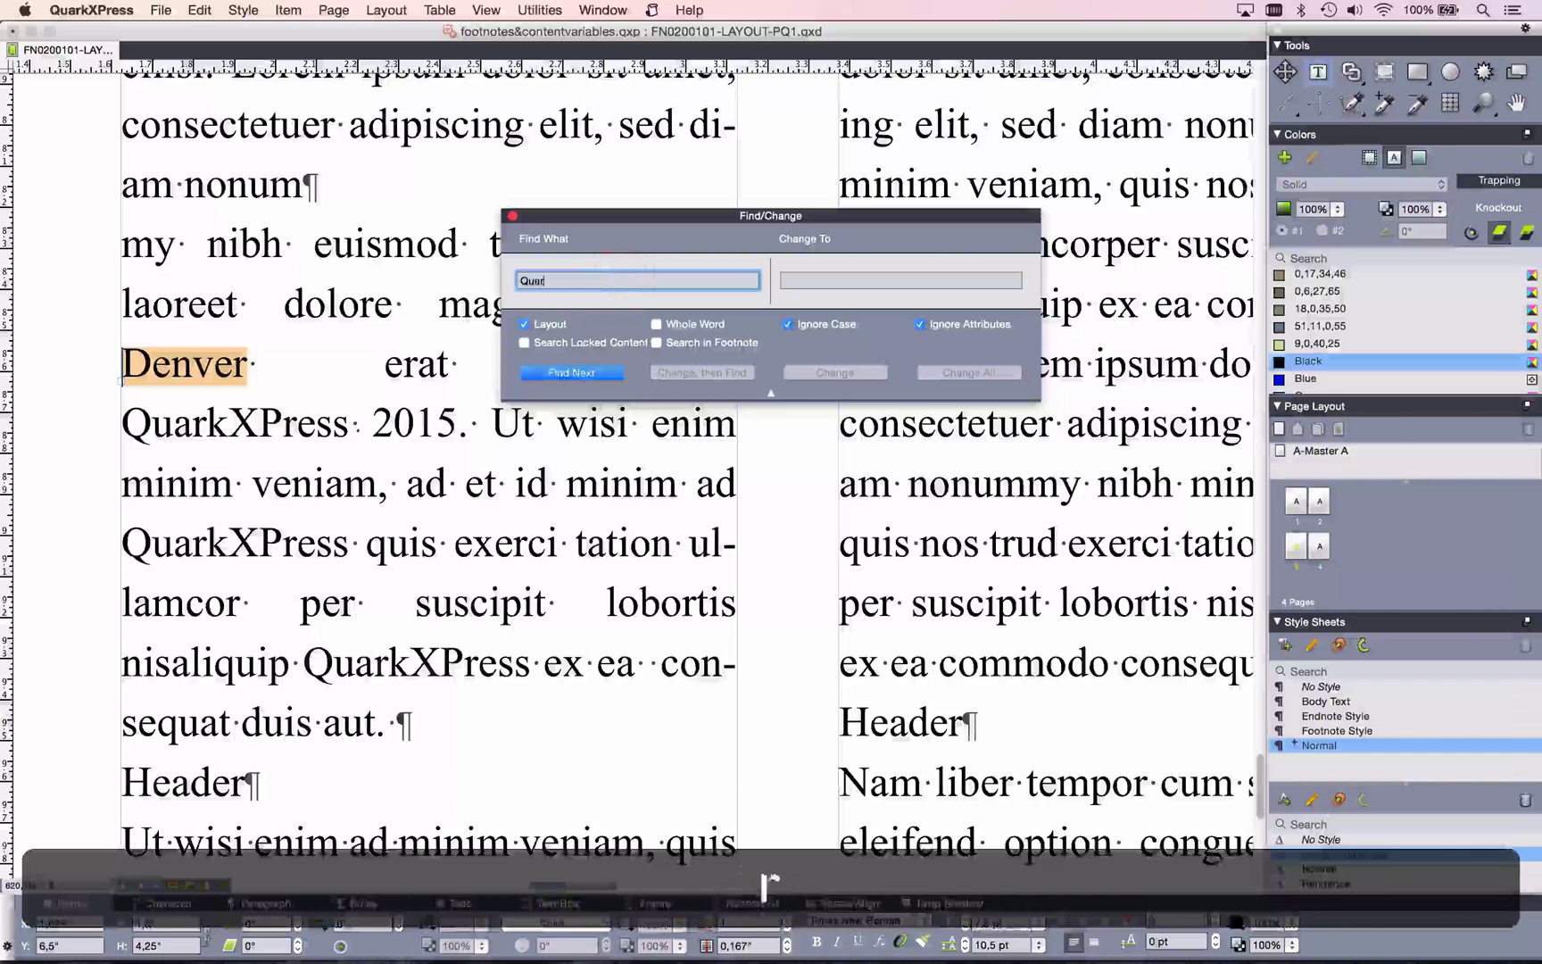
type("kXPress")
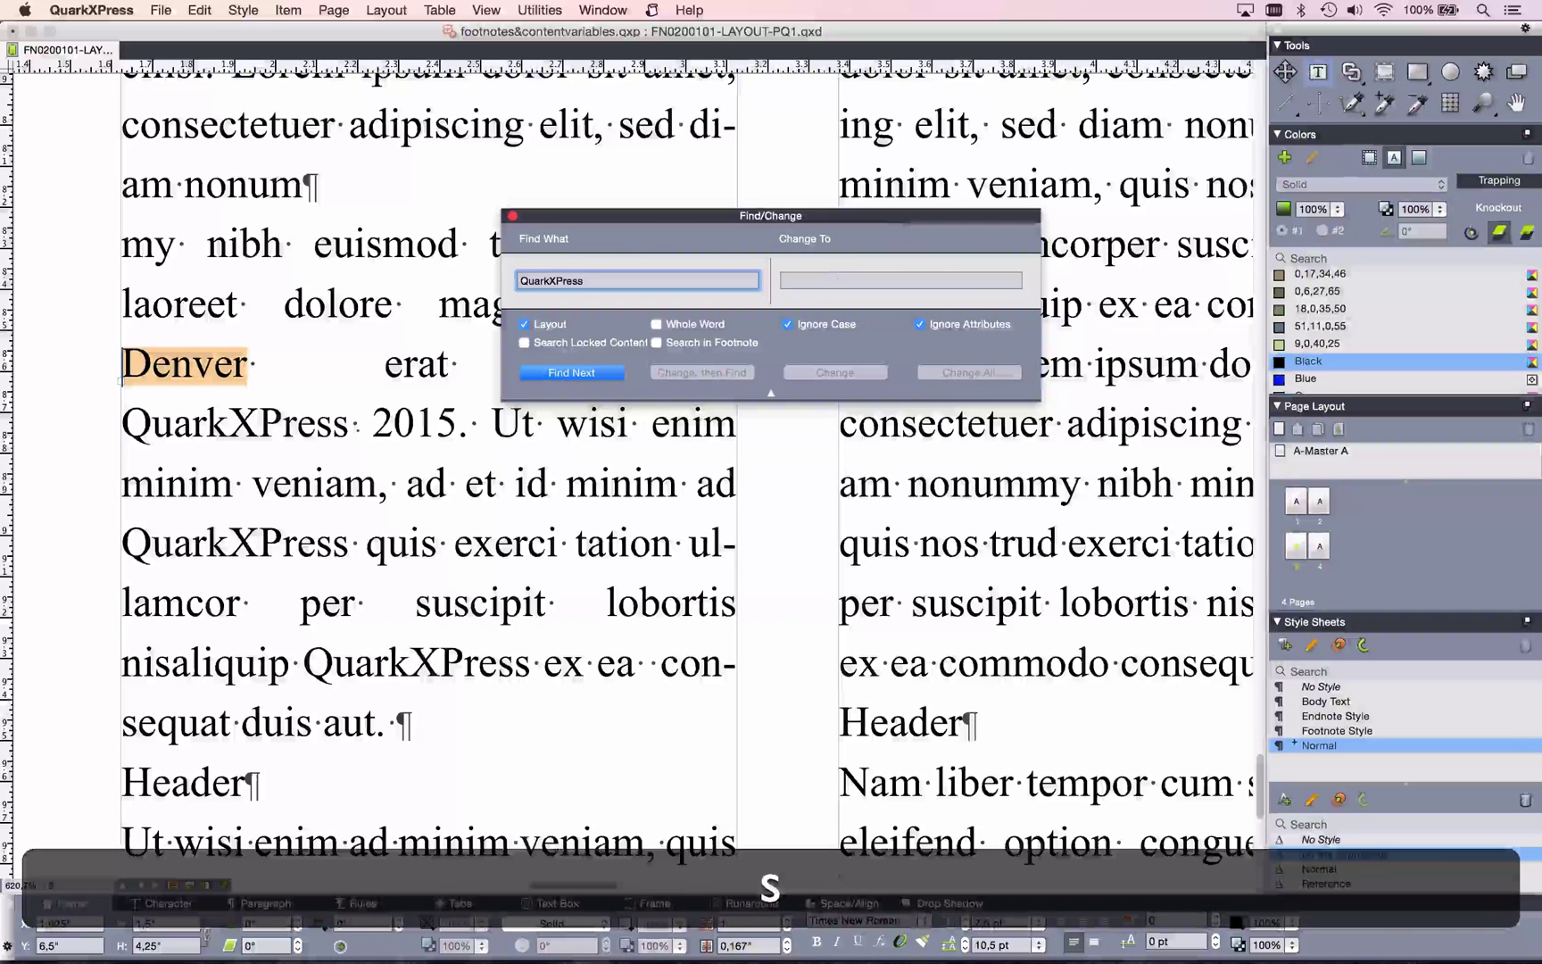
left_click(920, 323)
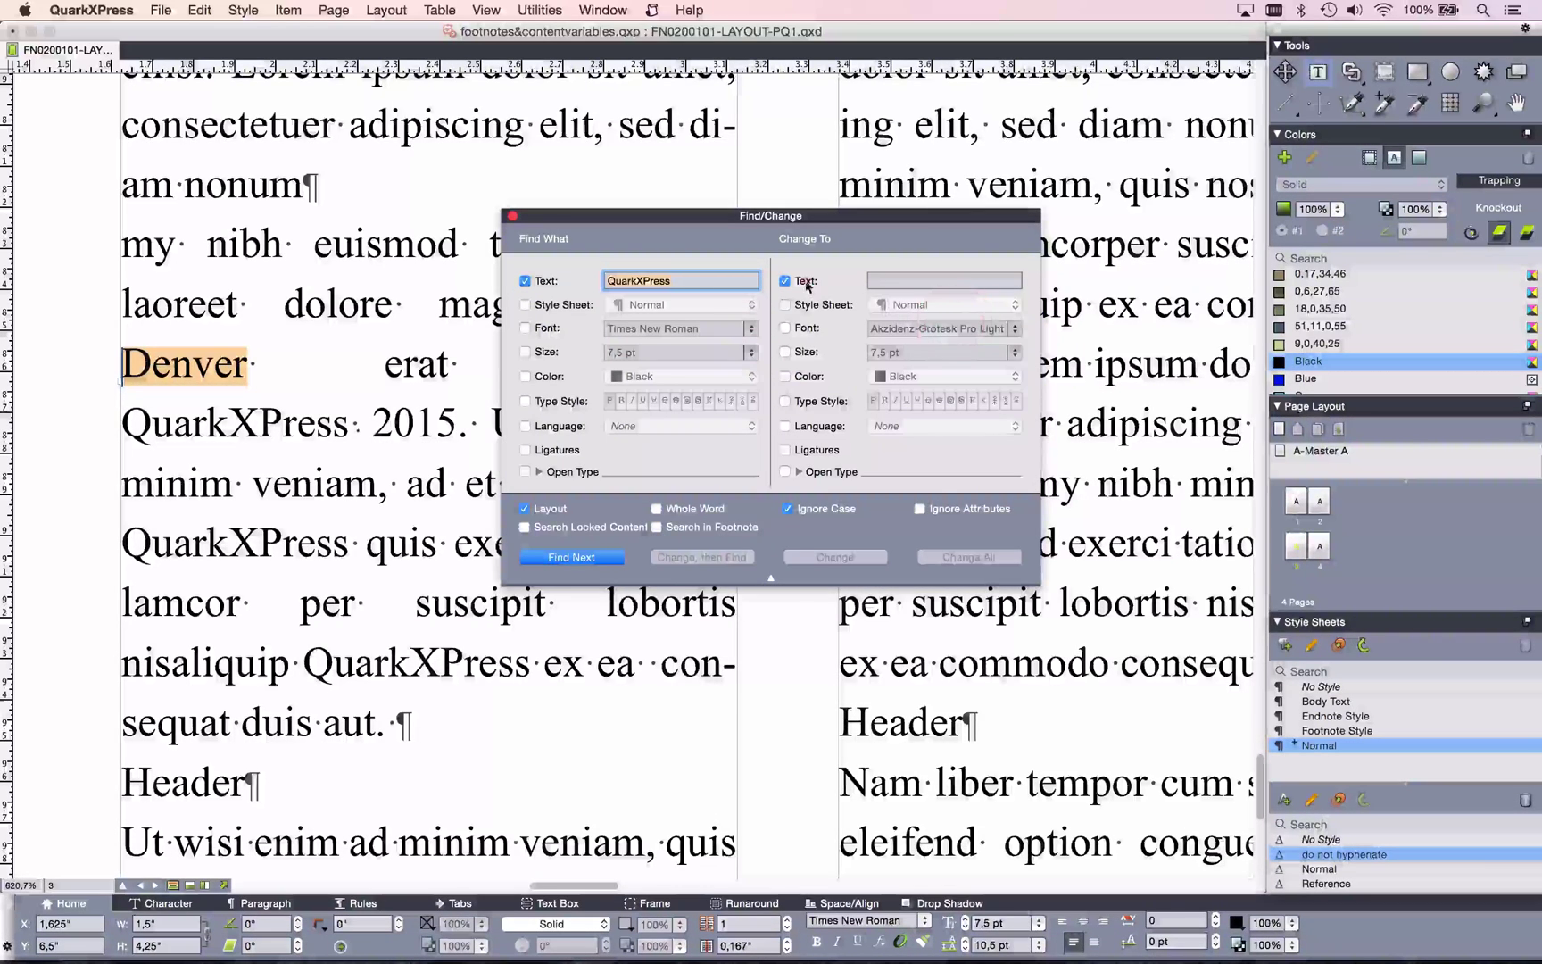
left_click(785, 280)
left_click(785, 304)
left_click(928, 305)
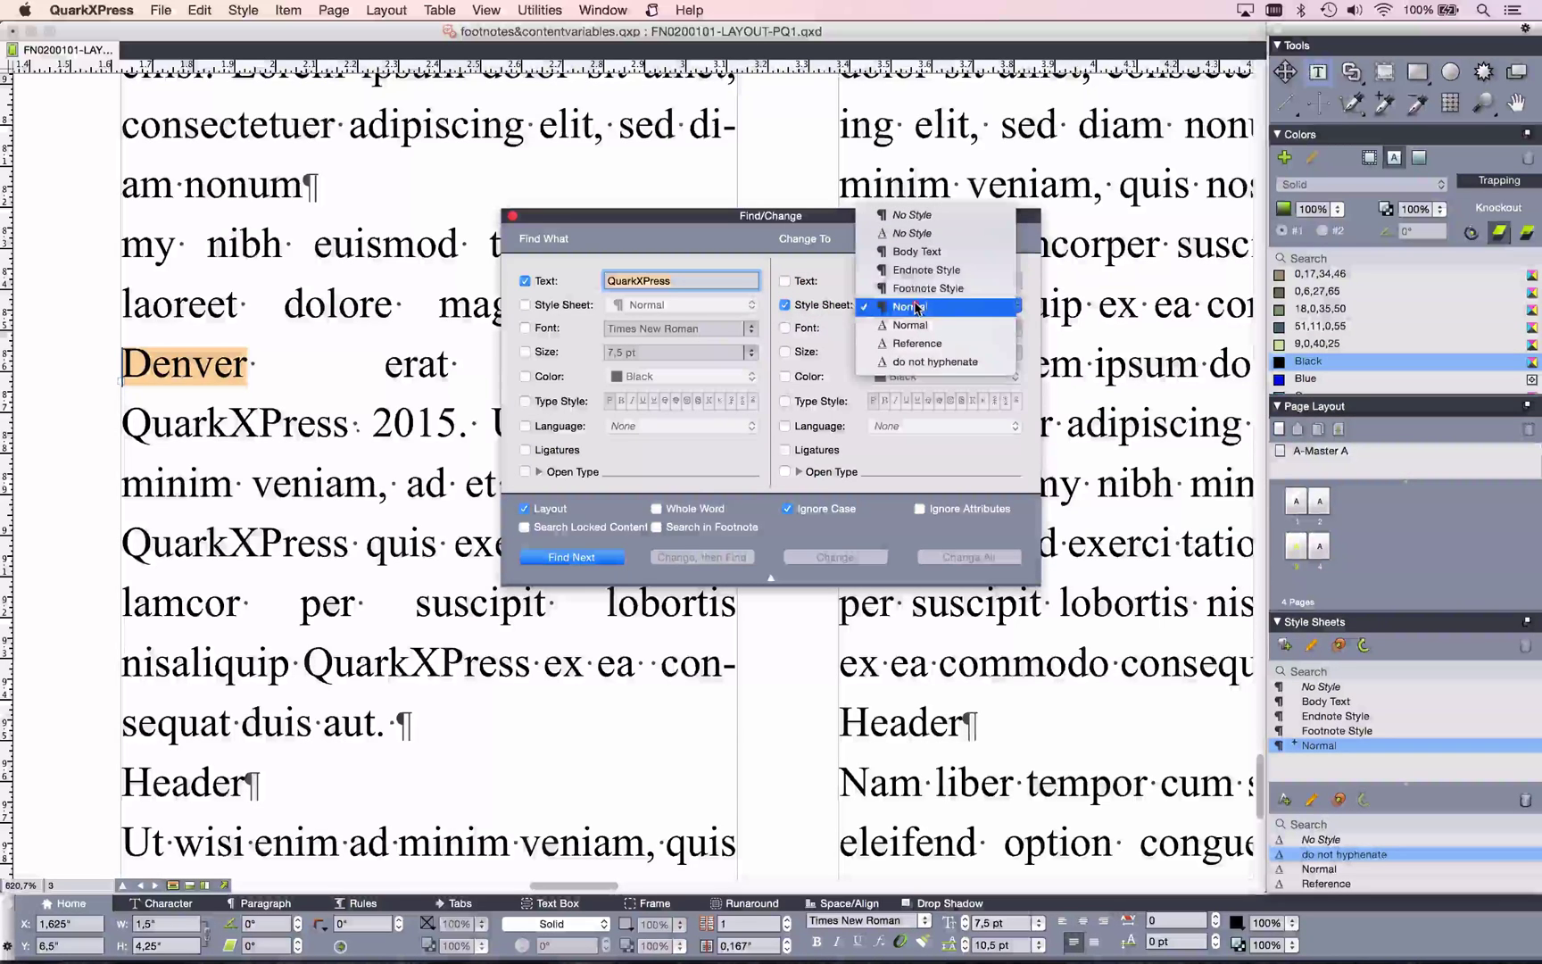
left_click(944, 355)
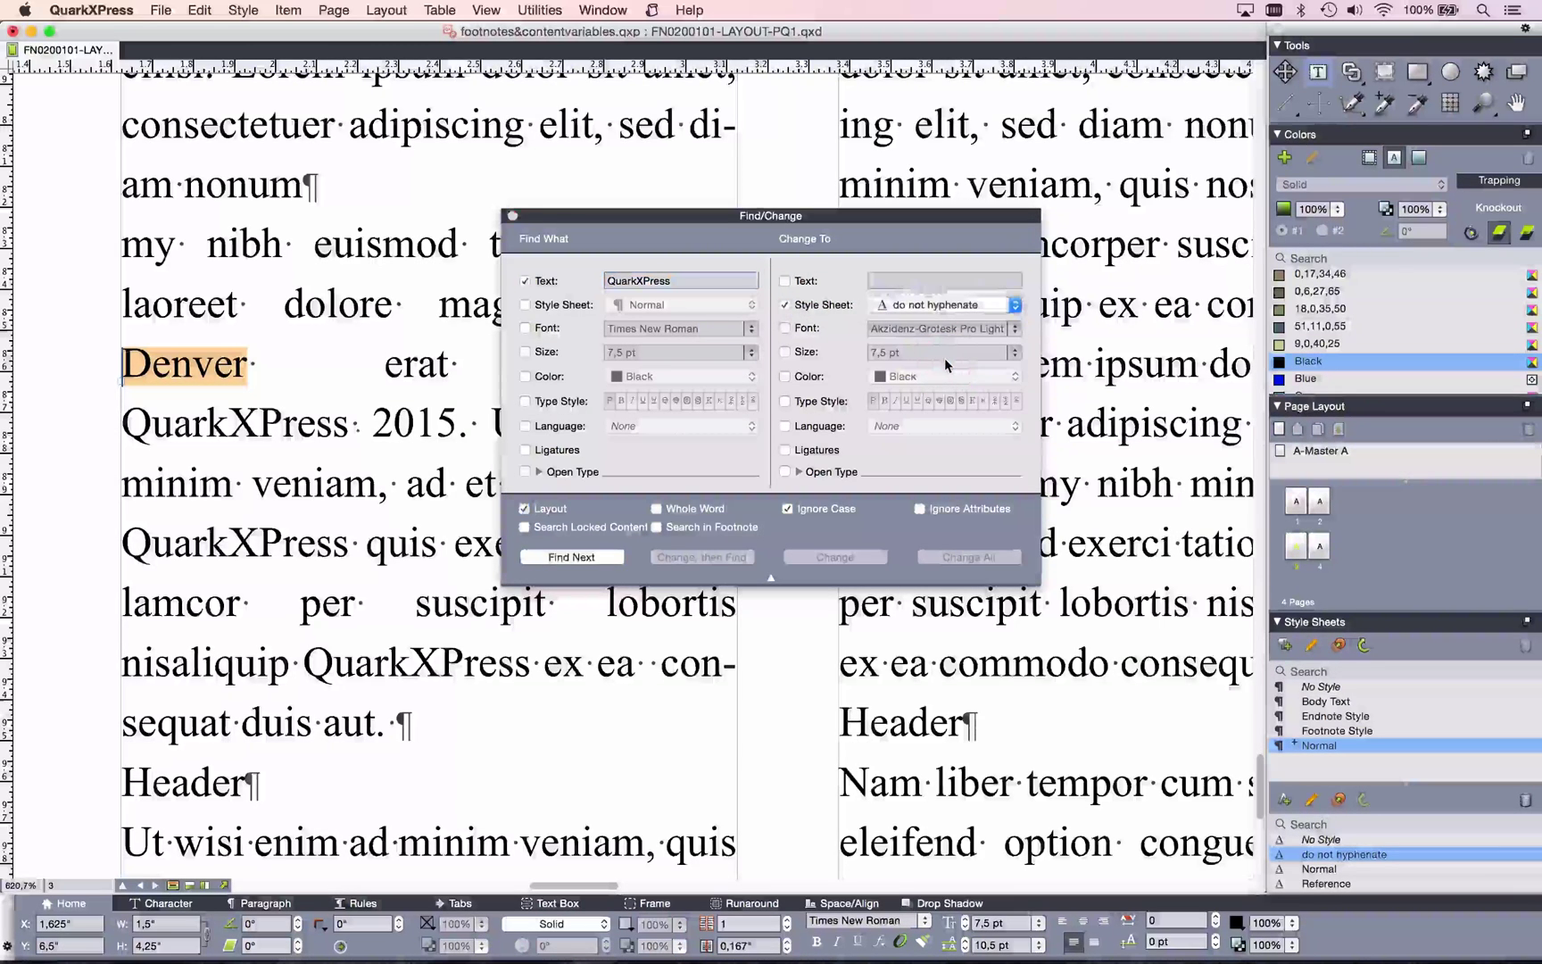
Find "QuarkXPress" in the layout, change all instances to the chosen character style sheet, and close Find/Change.
left_click(603, 558)
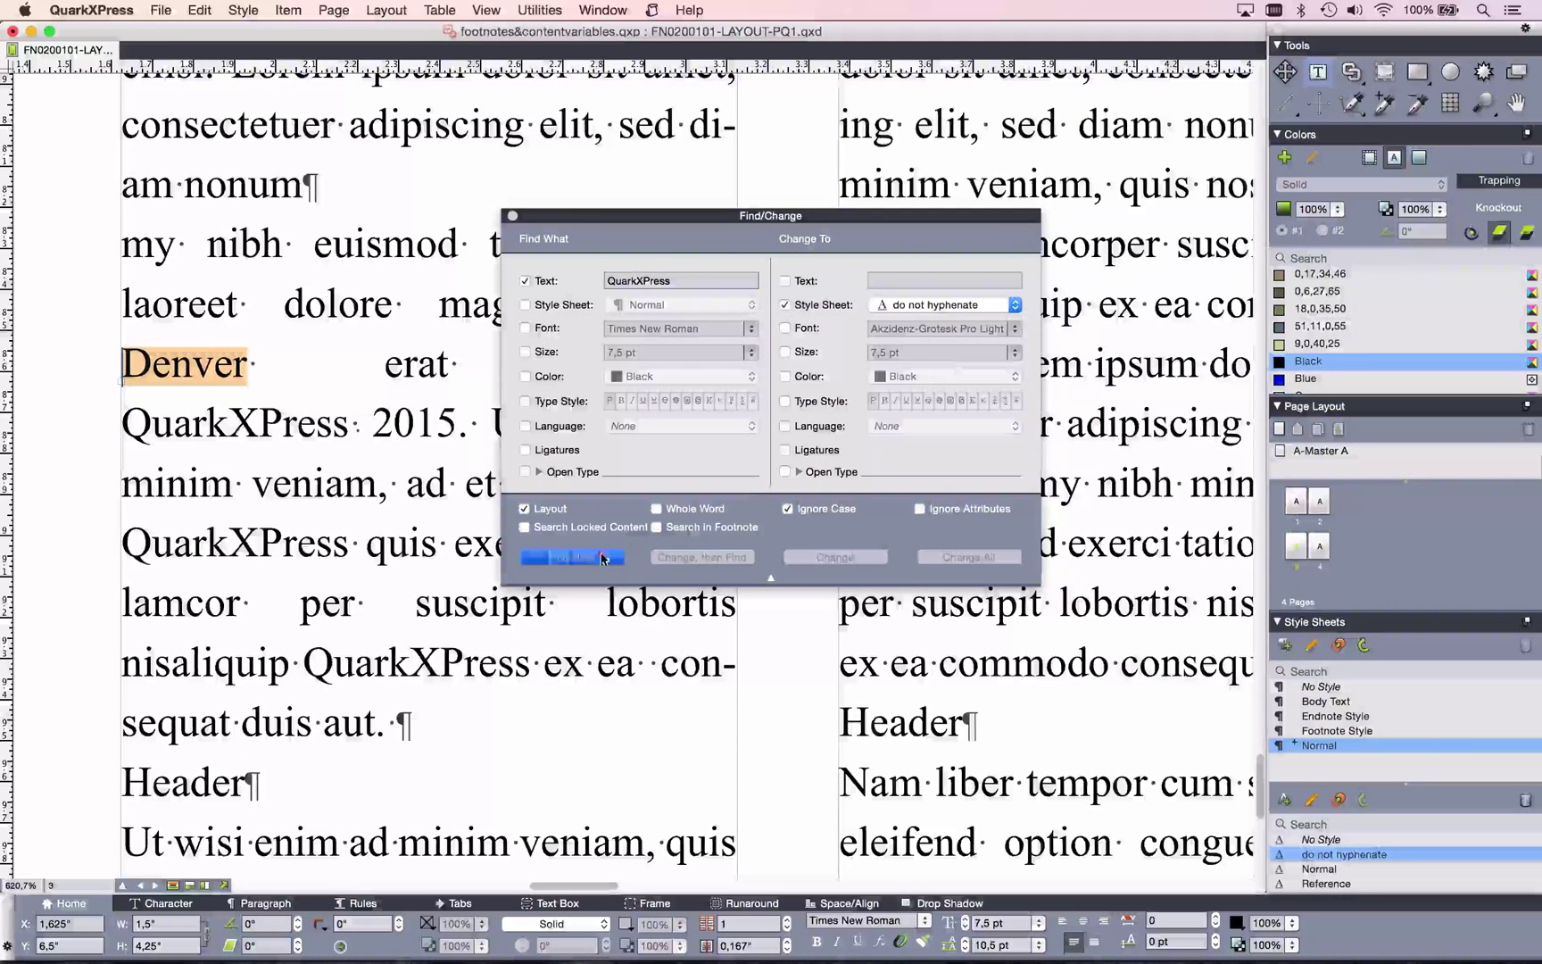
left_click(603, 559)
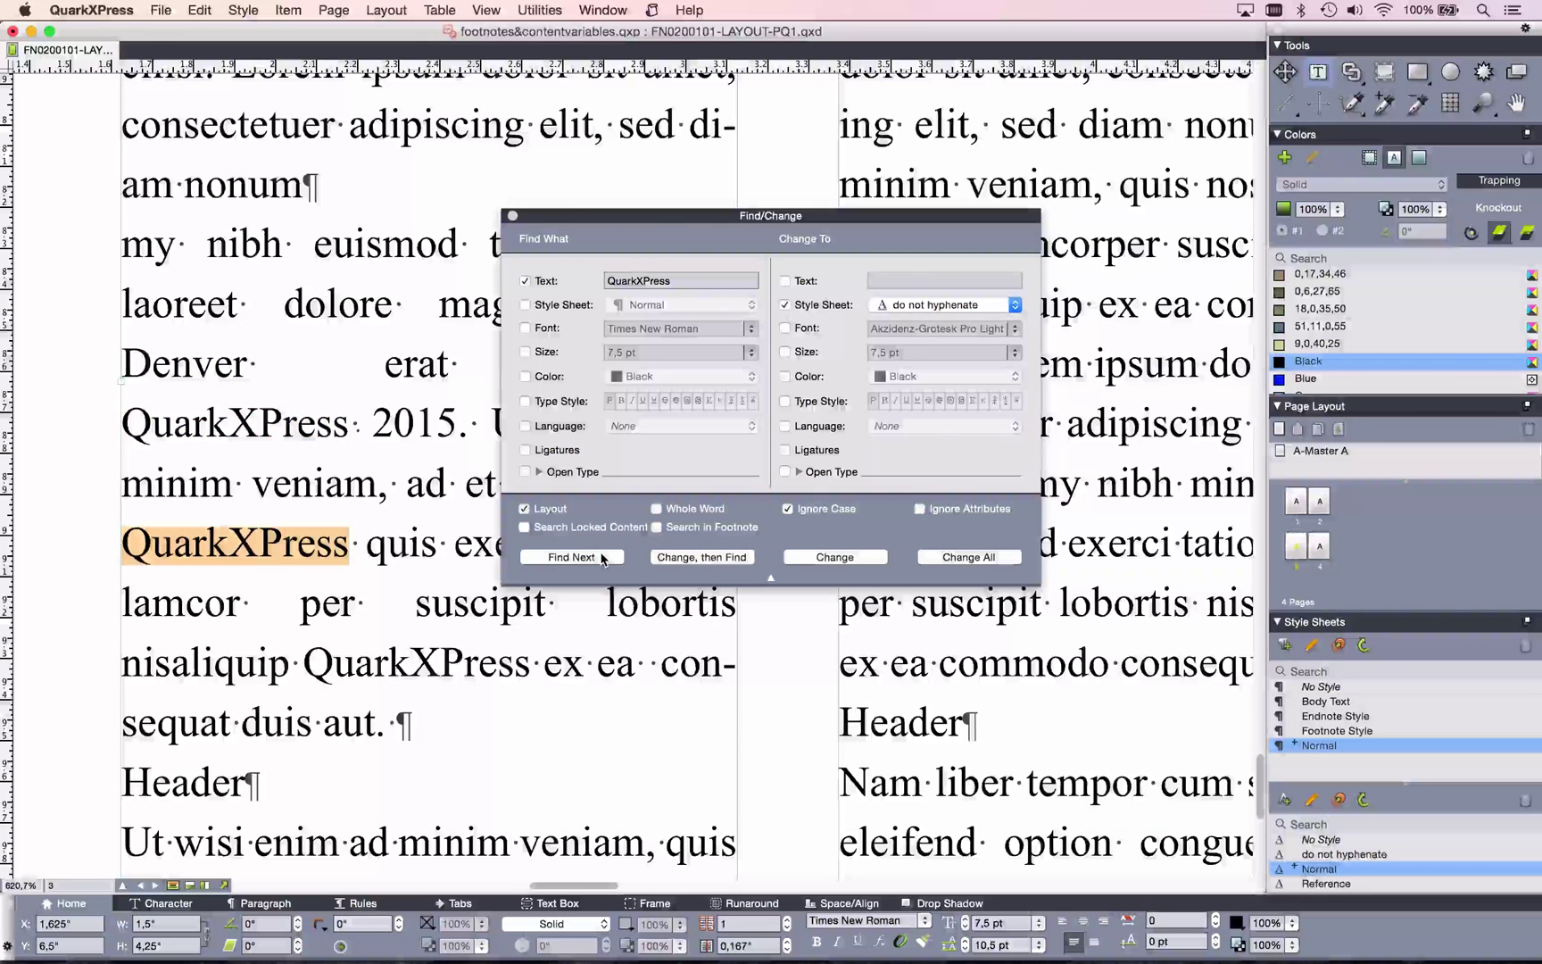
left_click(940, 565)
left_click(912, 341)
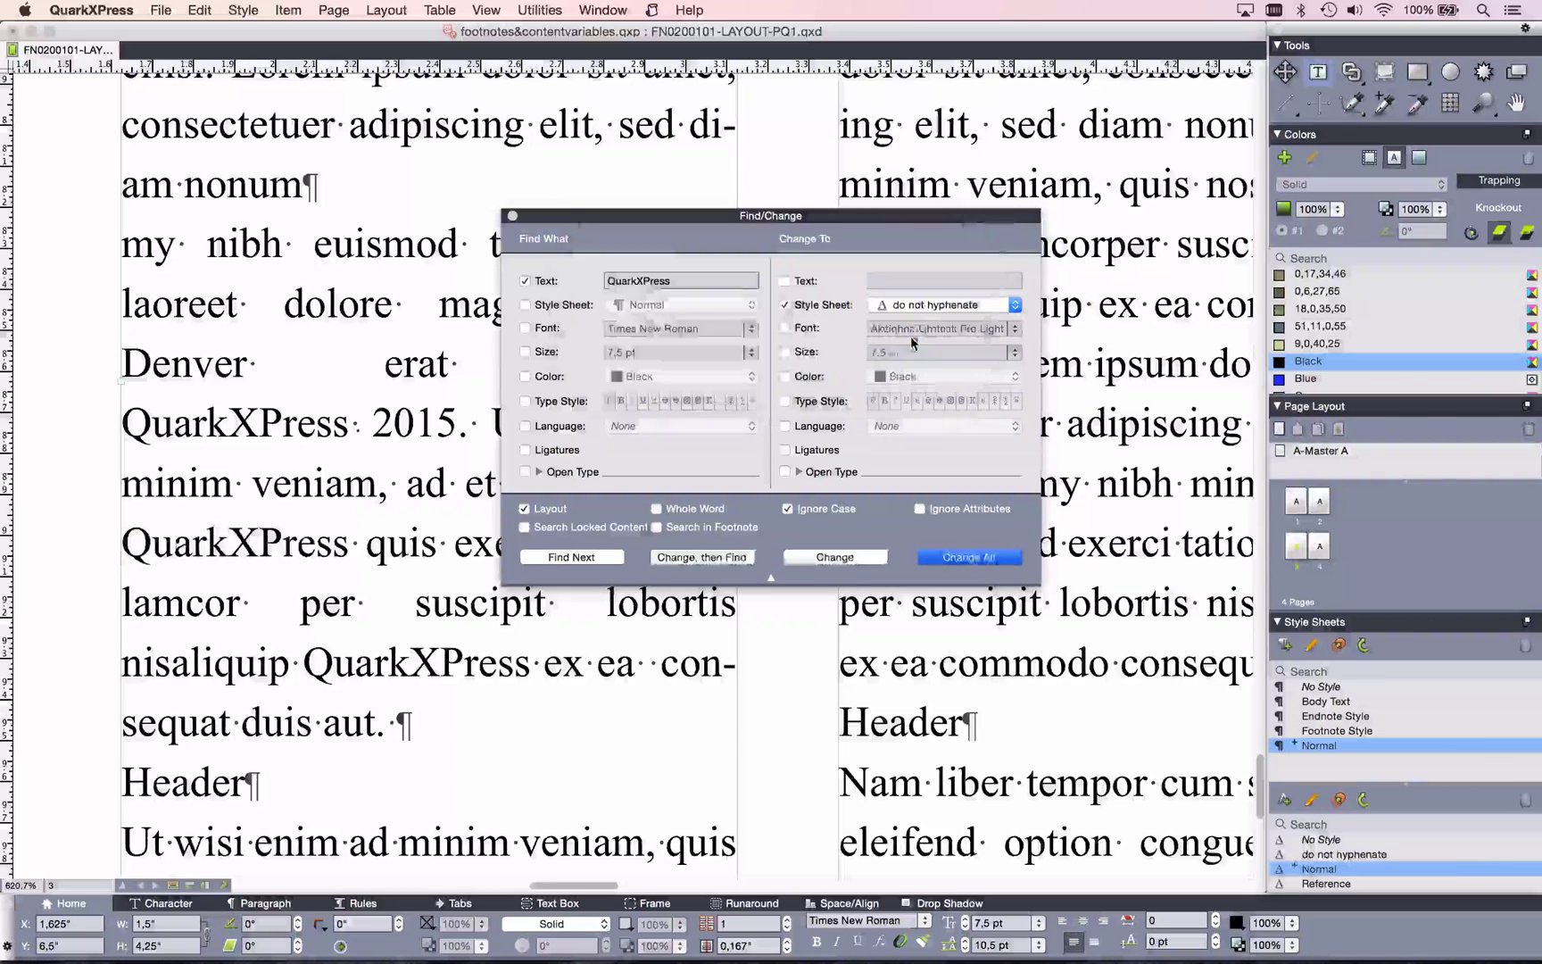
left_click(513, 215)
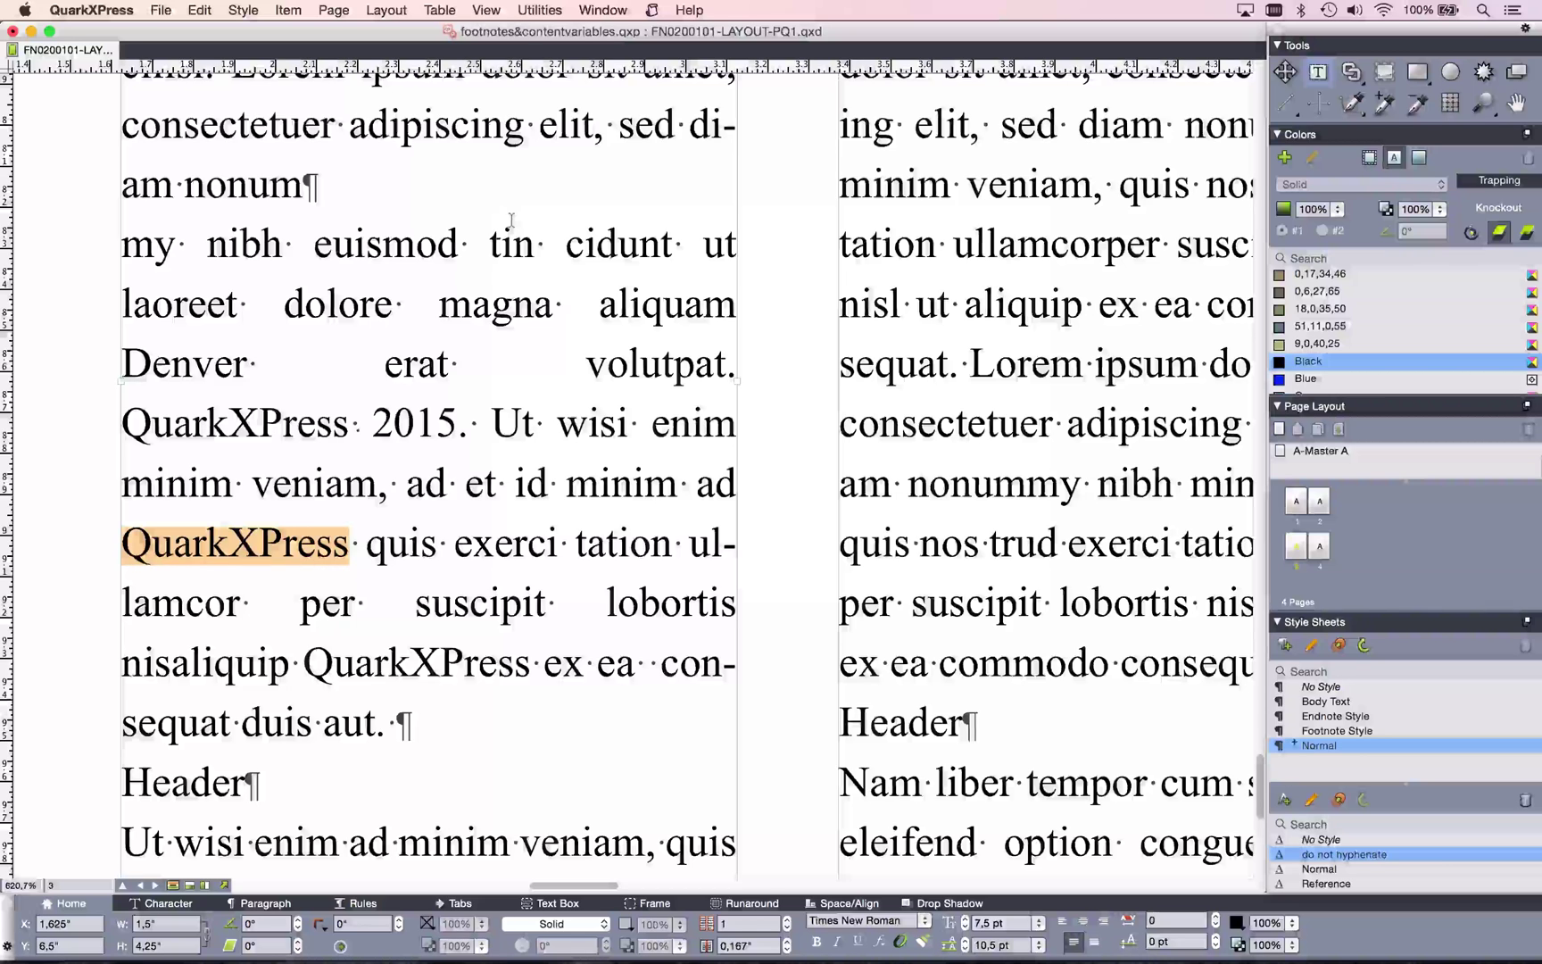
Examine the text links between the columns under the "SOUND FINANCIAL PLAN" heading using the linking tool, and return to text editing.
key("super+0")
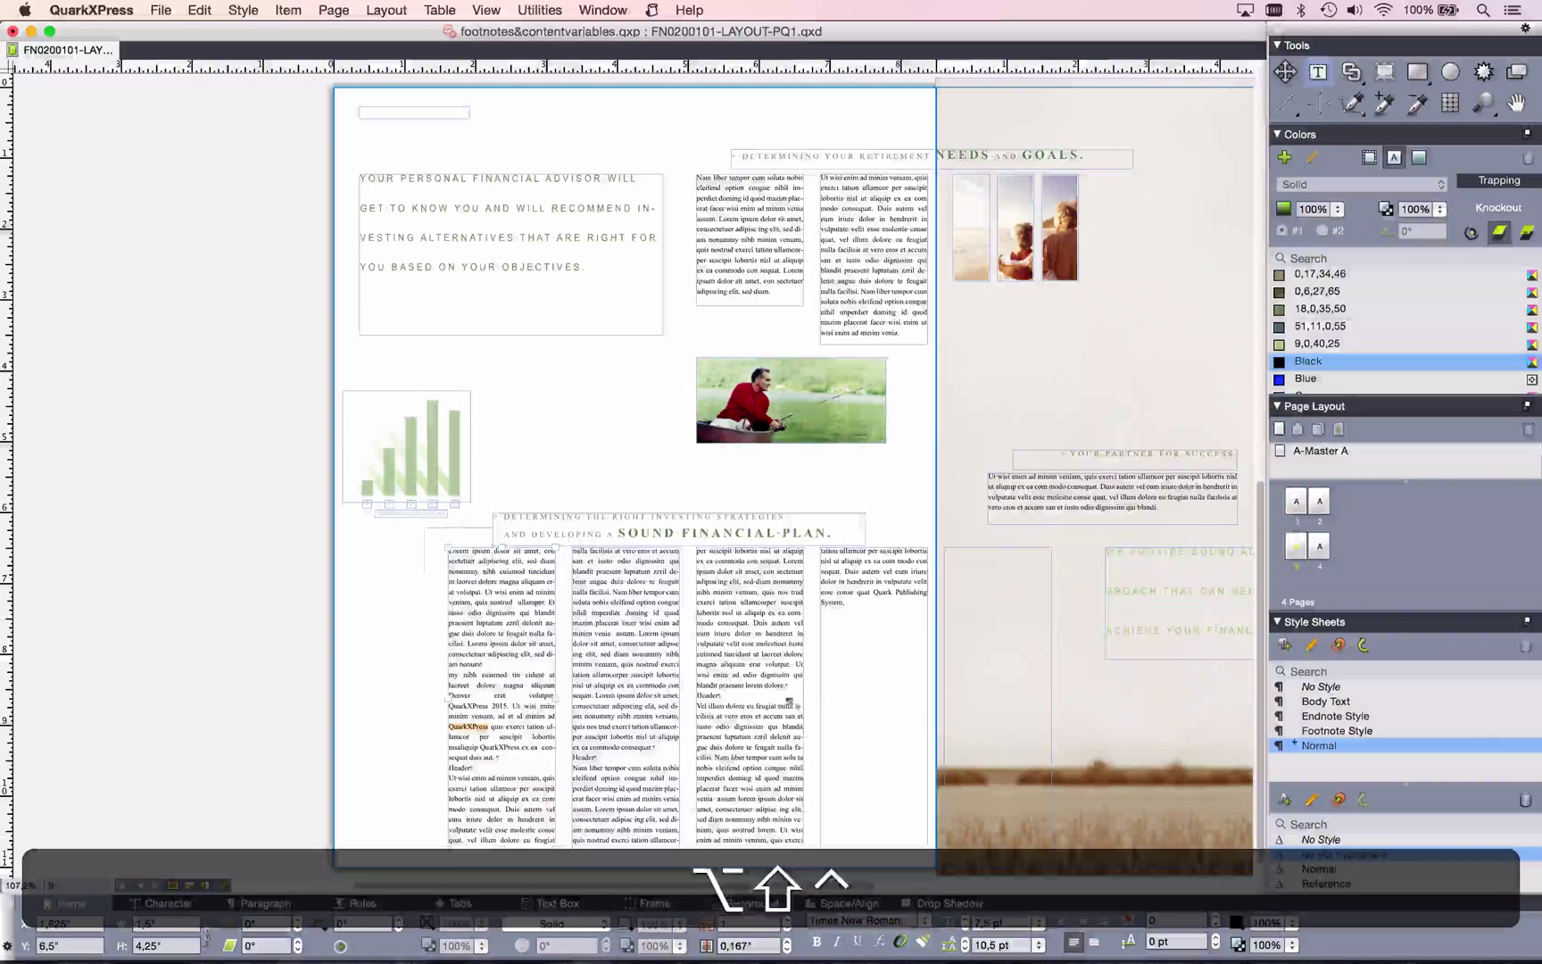
left_click_drag(928, 844, 448, 521)
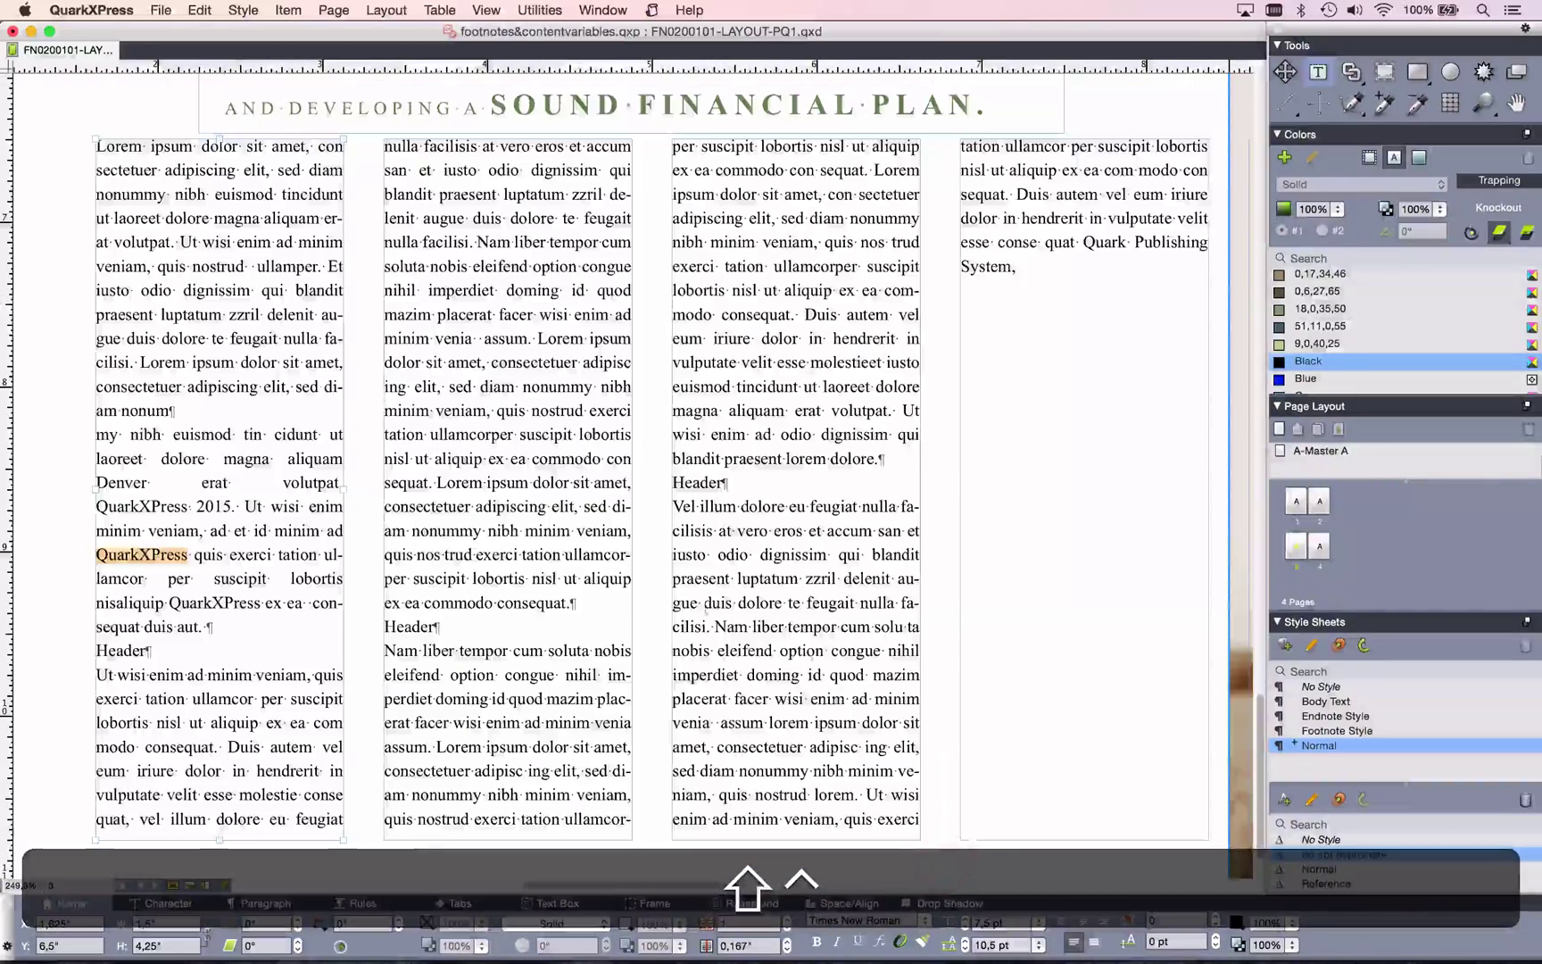
left_click_drag(555, 481, 535, 506)
left_click(114, 671)
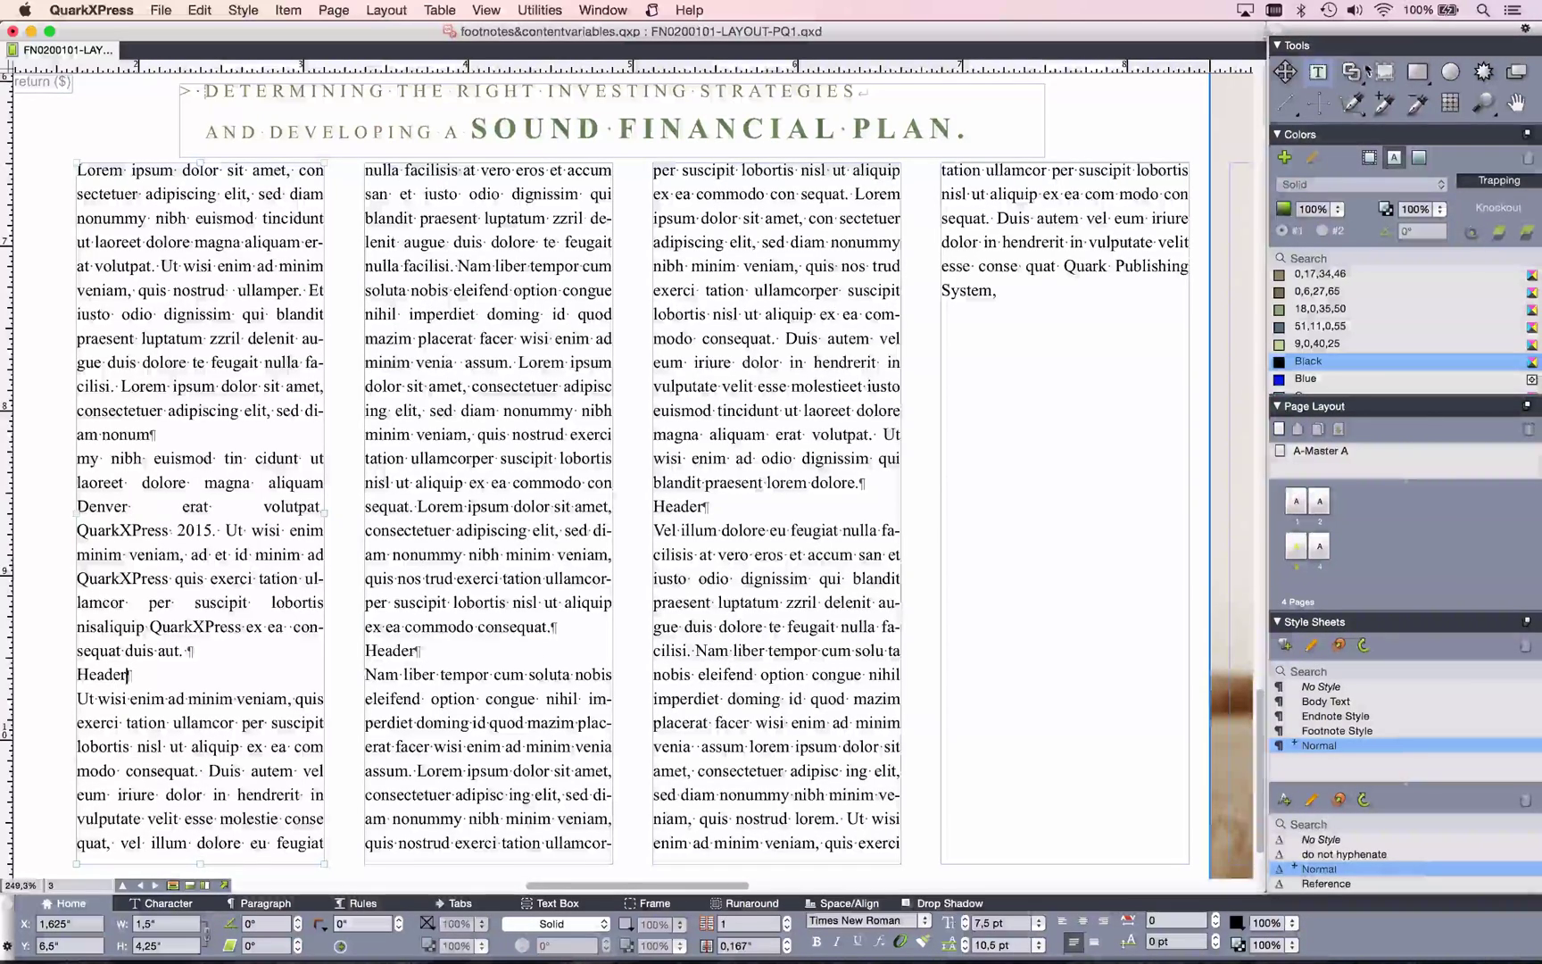
left_click(1356, 71)
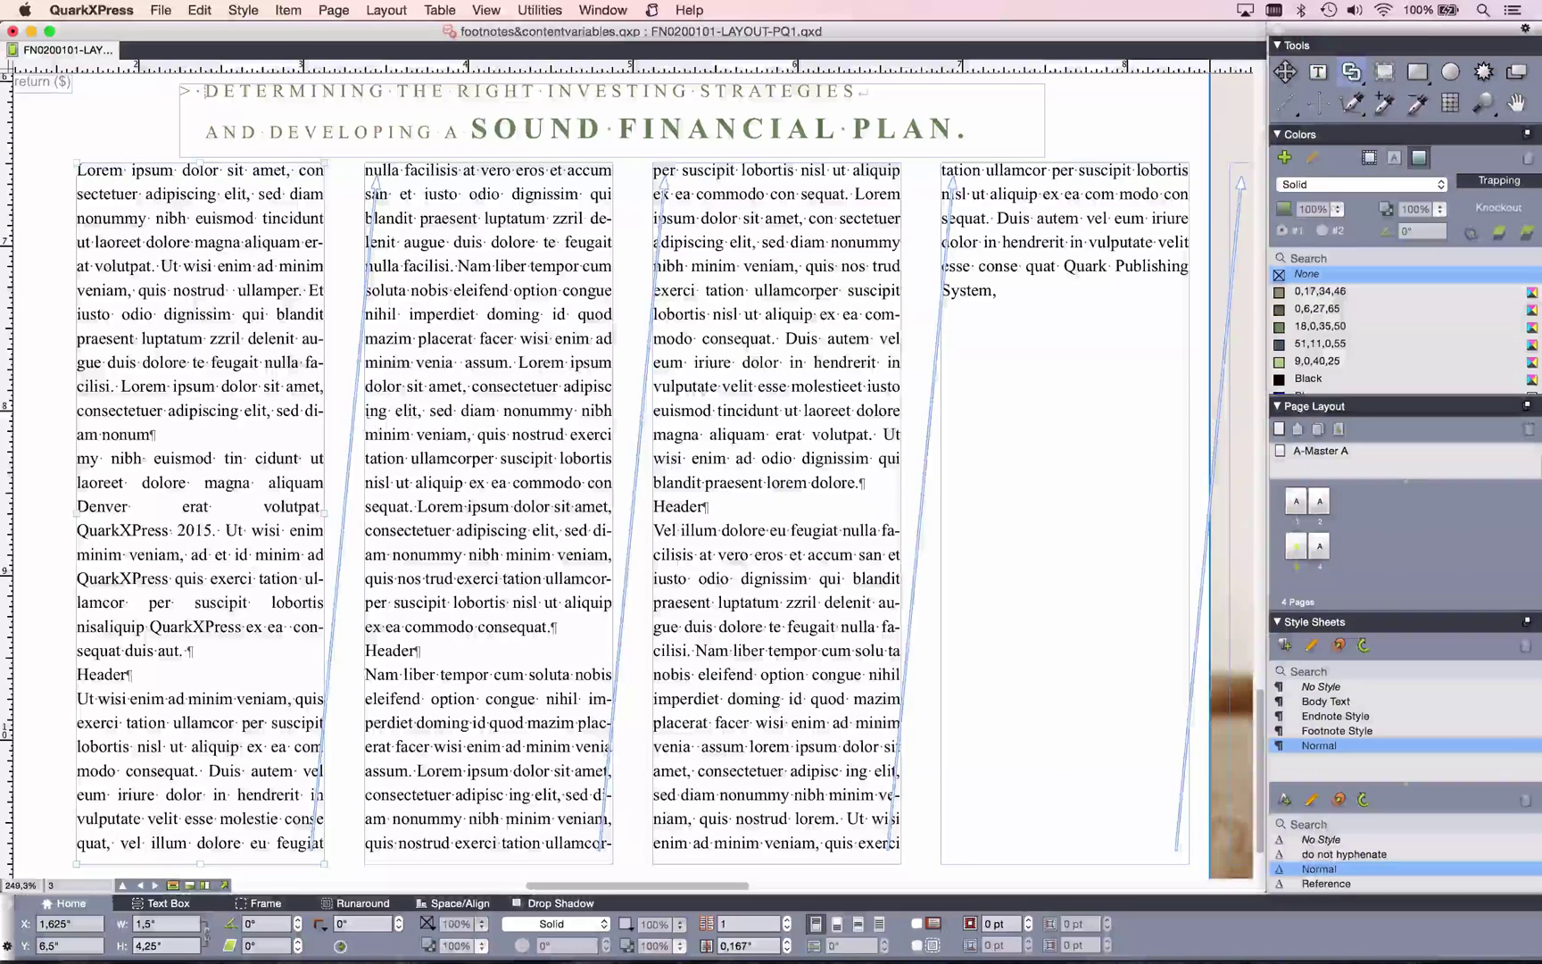
left_click(1318, 71)
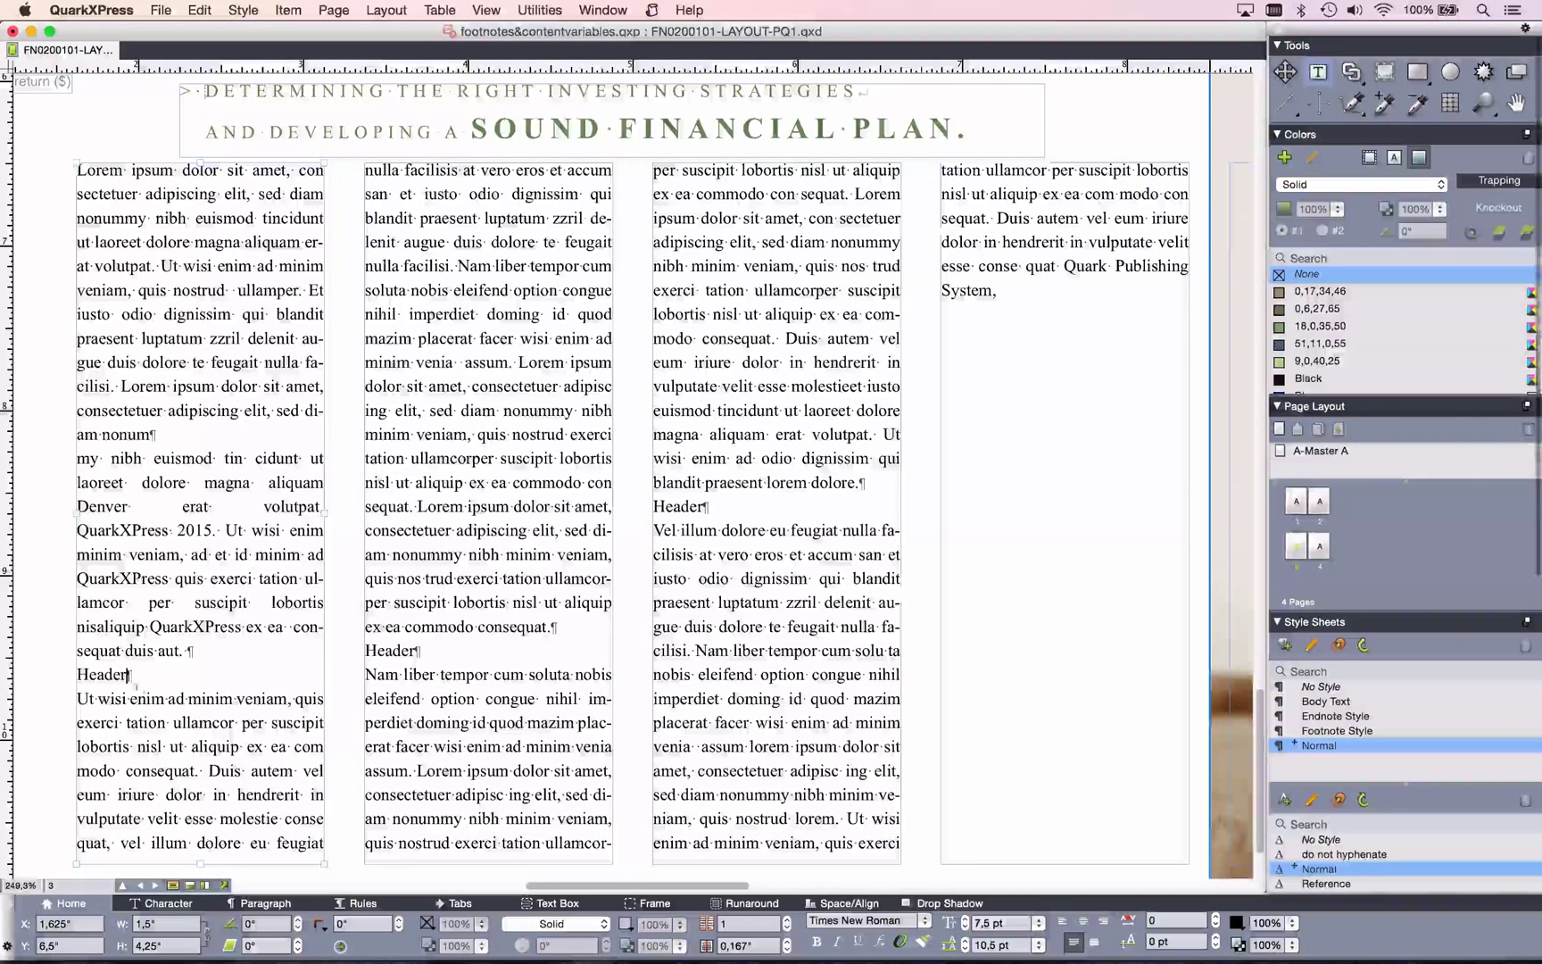
Try a next-column break after "sequat duis aut." in the first column, and remove it again.
left_click(202, 651)
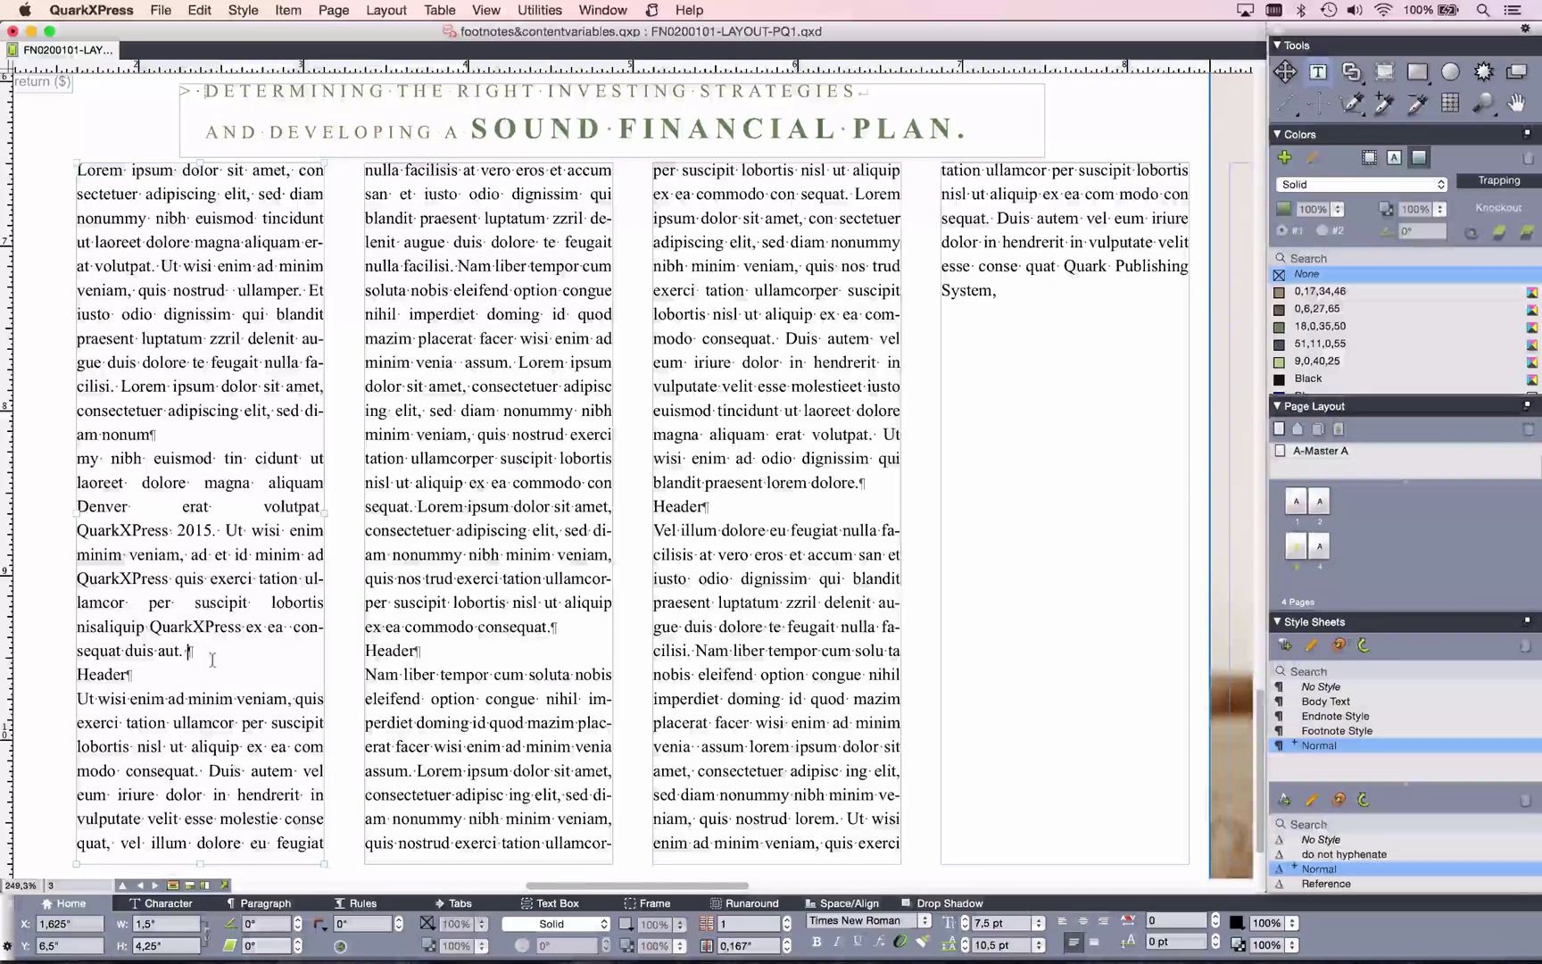
key("KP_Enter")
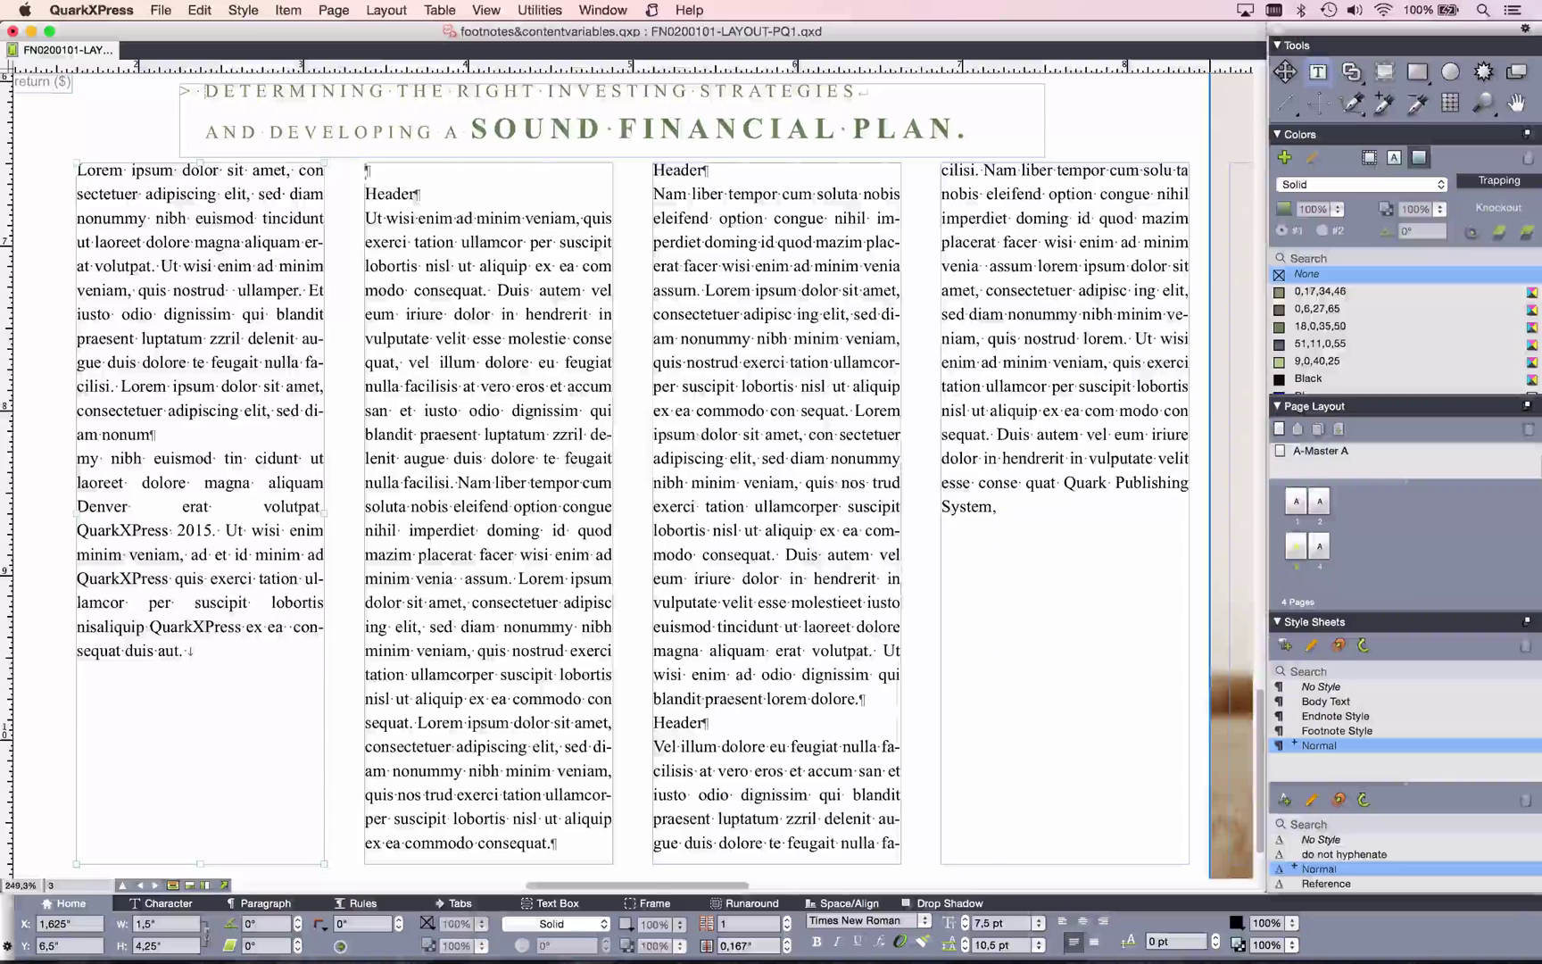
key("BackSpace")
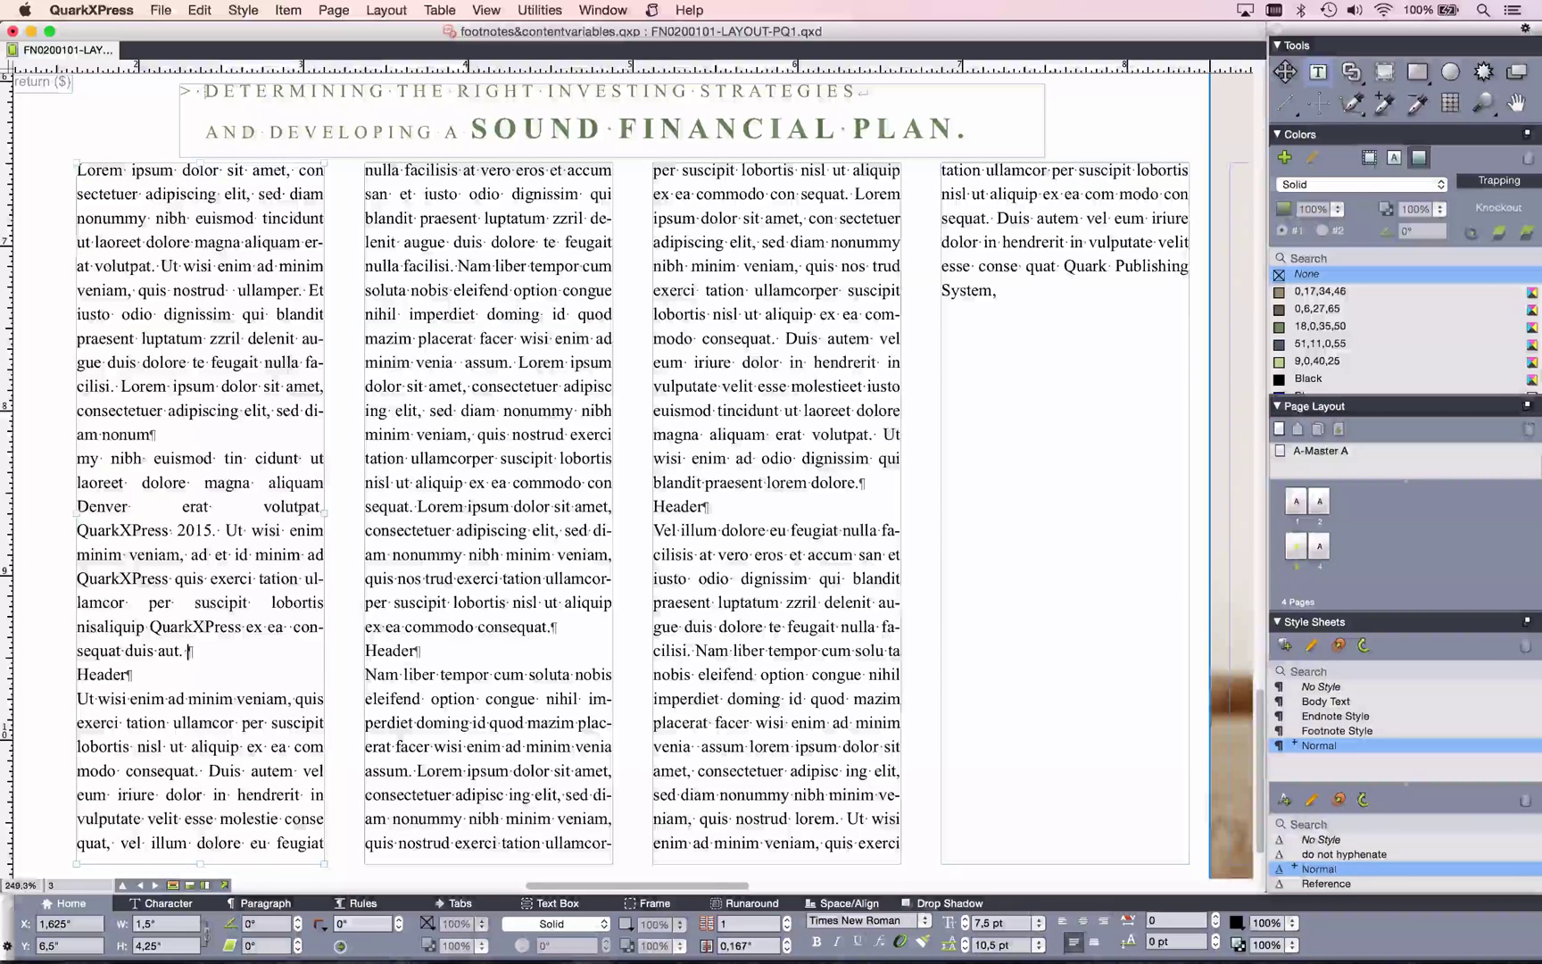
Create a paragraph style sheet named "Next column" with Space Before 100, and apply it to the "Header" line in the first column.
double_click(101, 676)
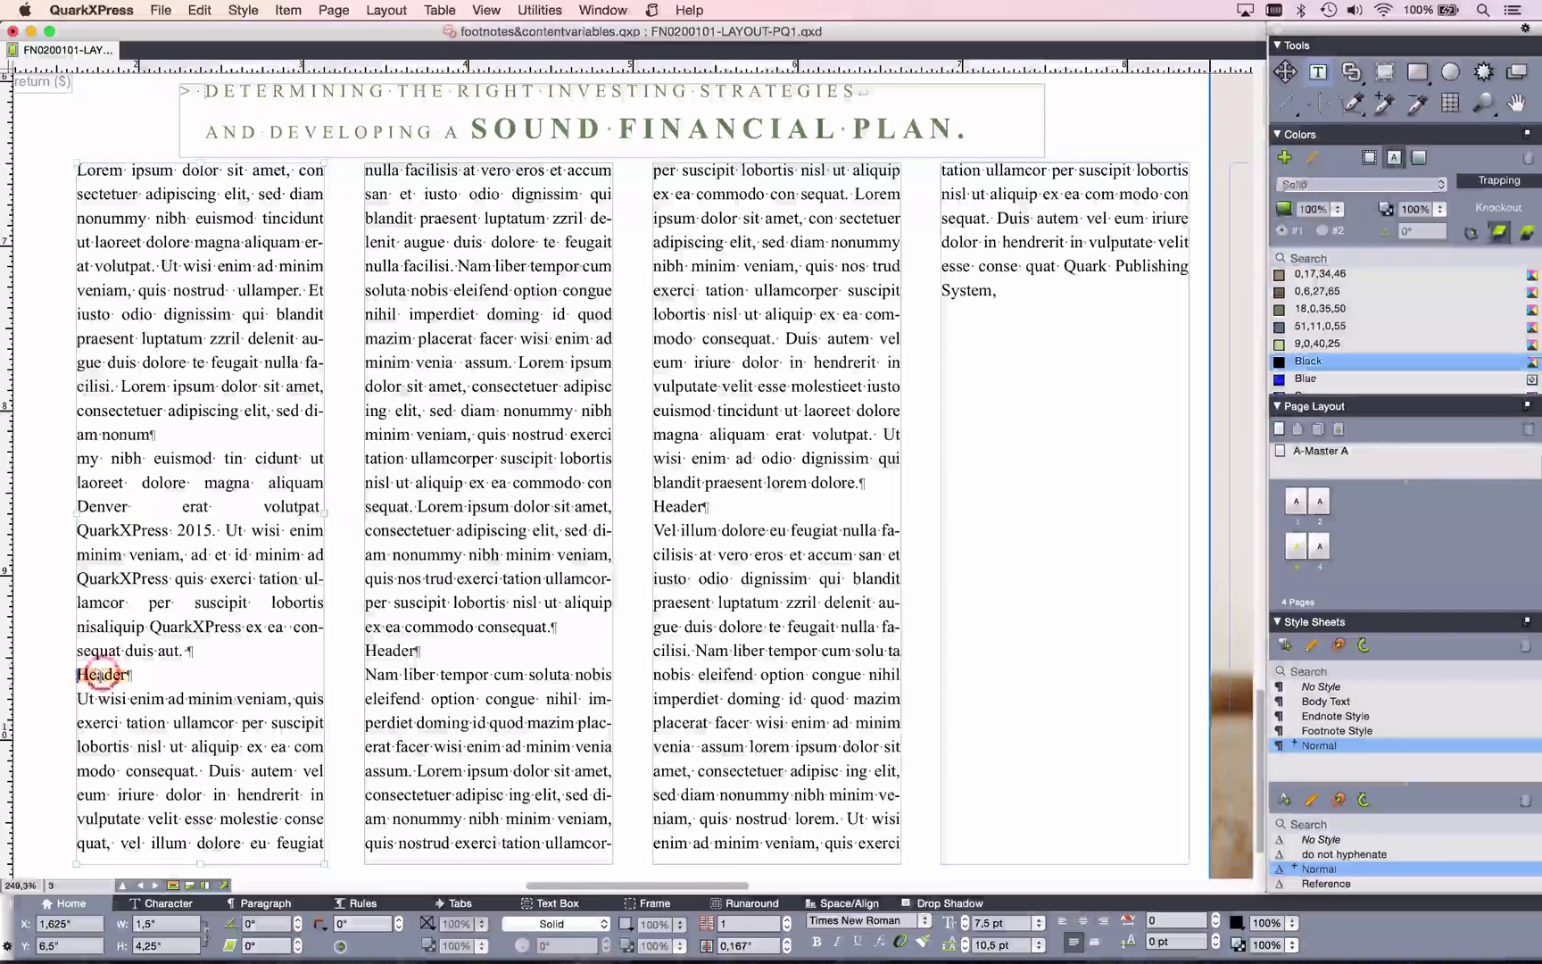
left_click(1284, 645)
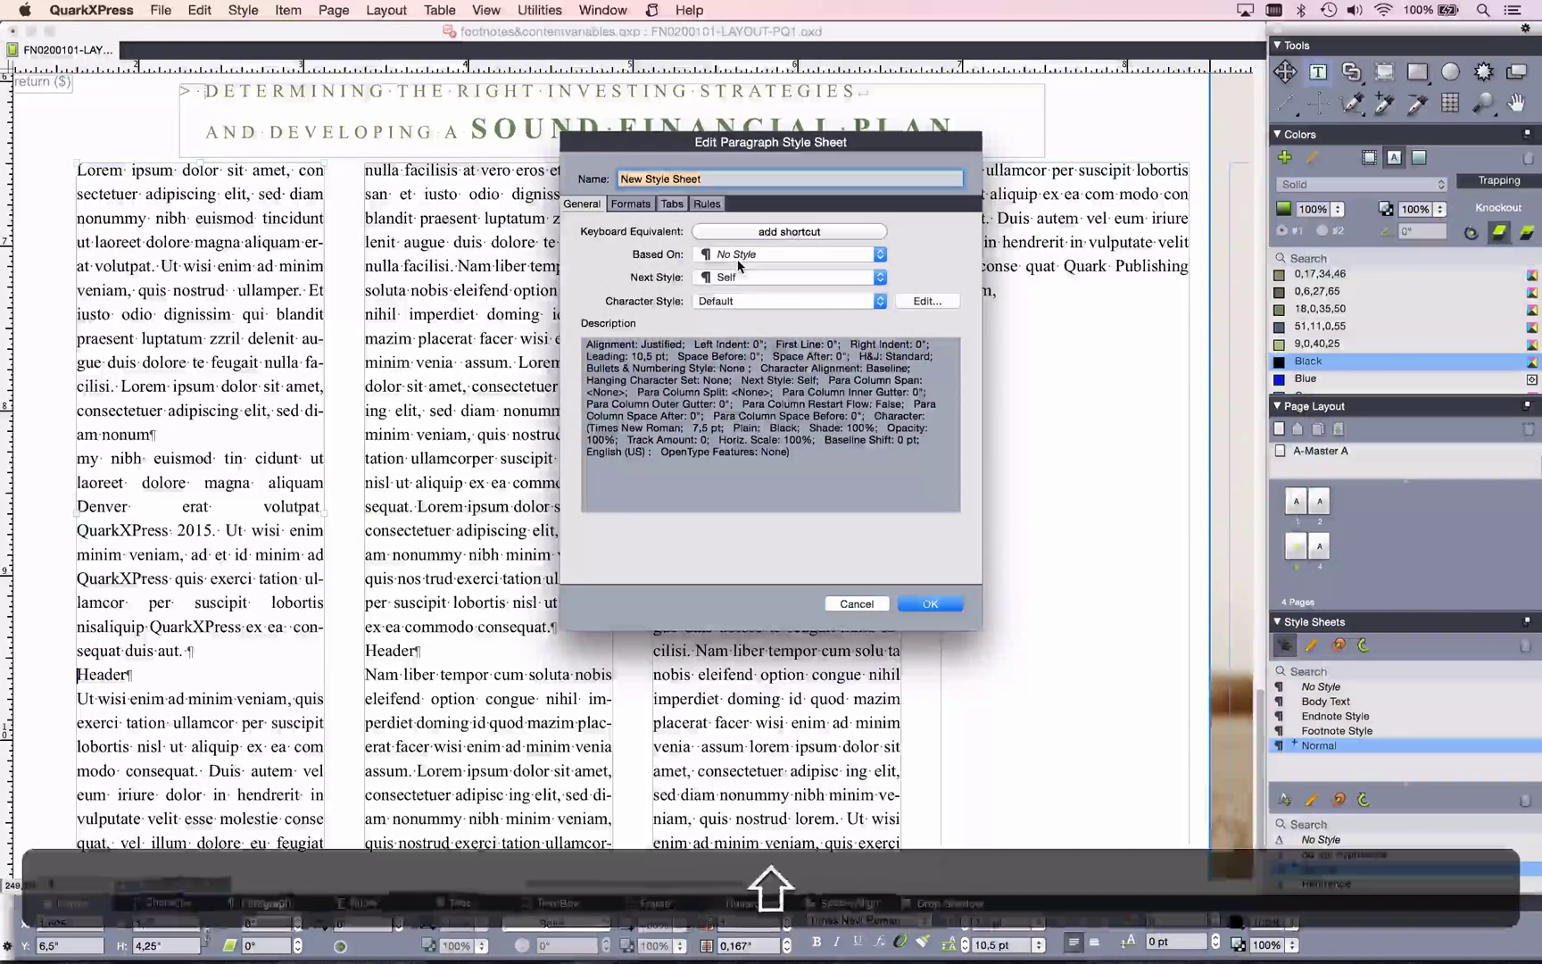
type("Next coo")
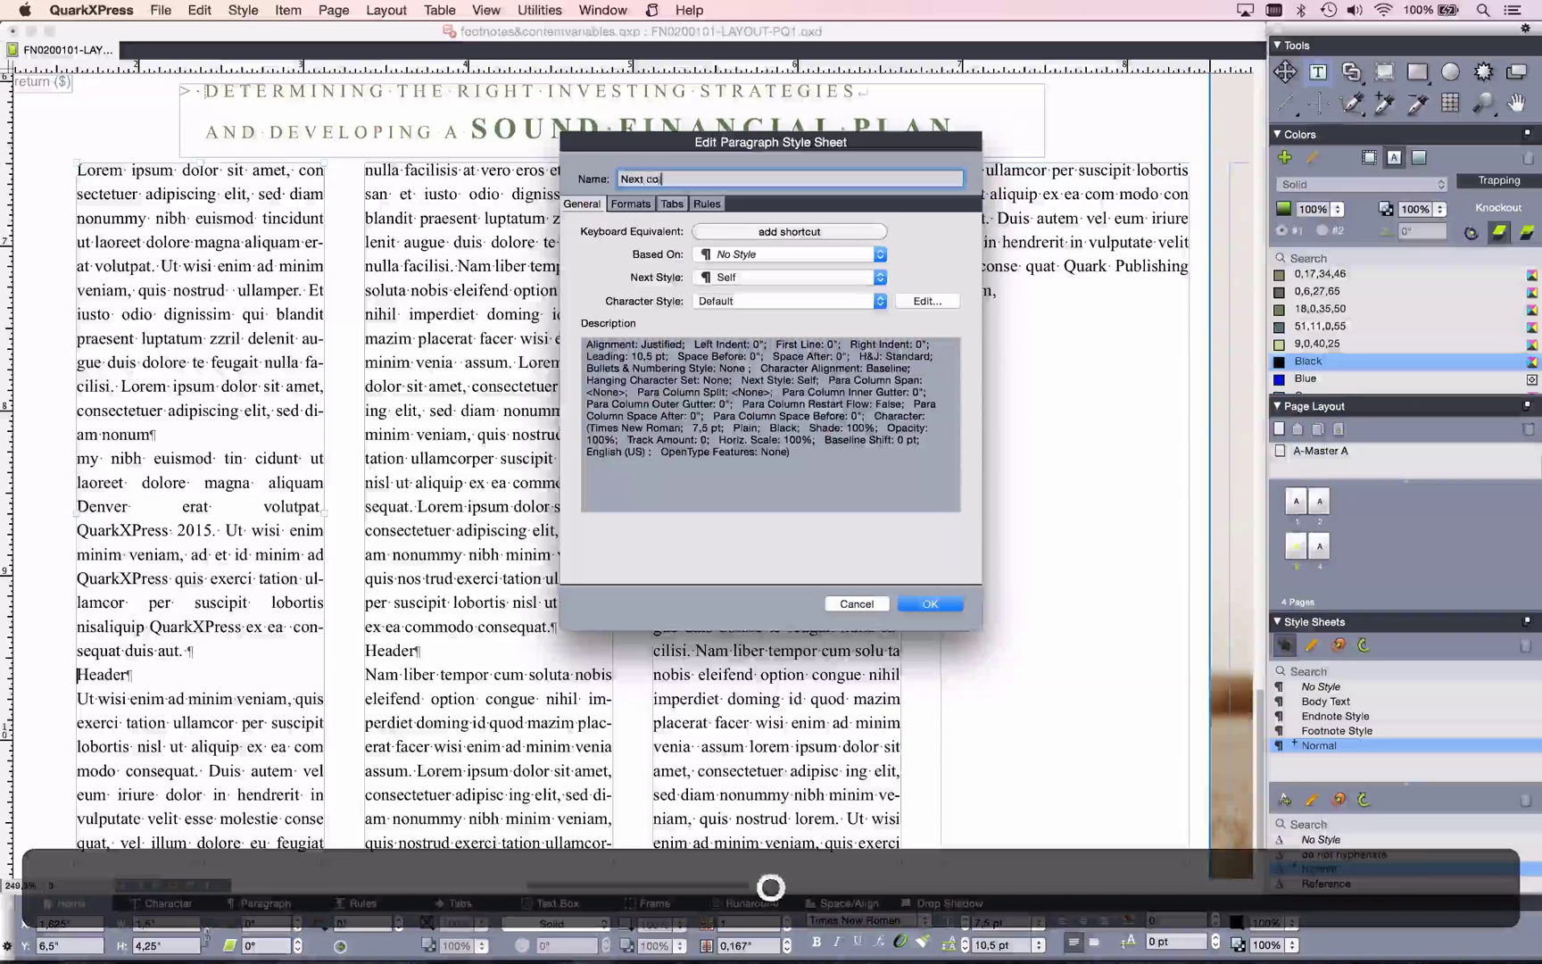
key("BackSpace")
type("lumn")
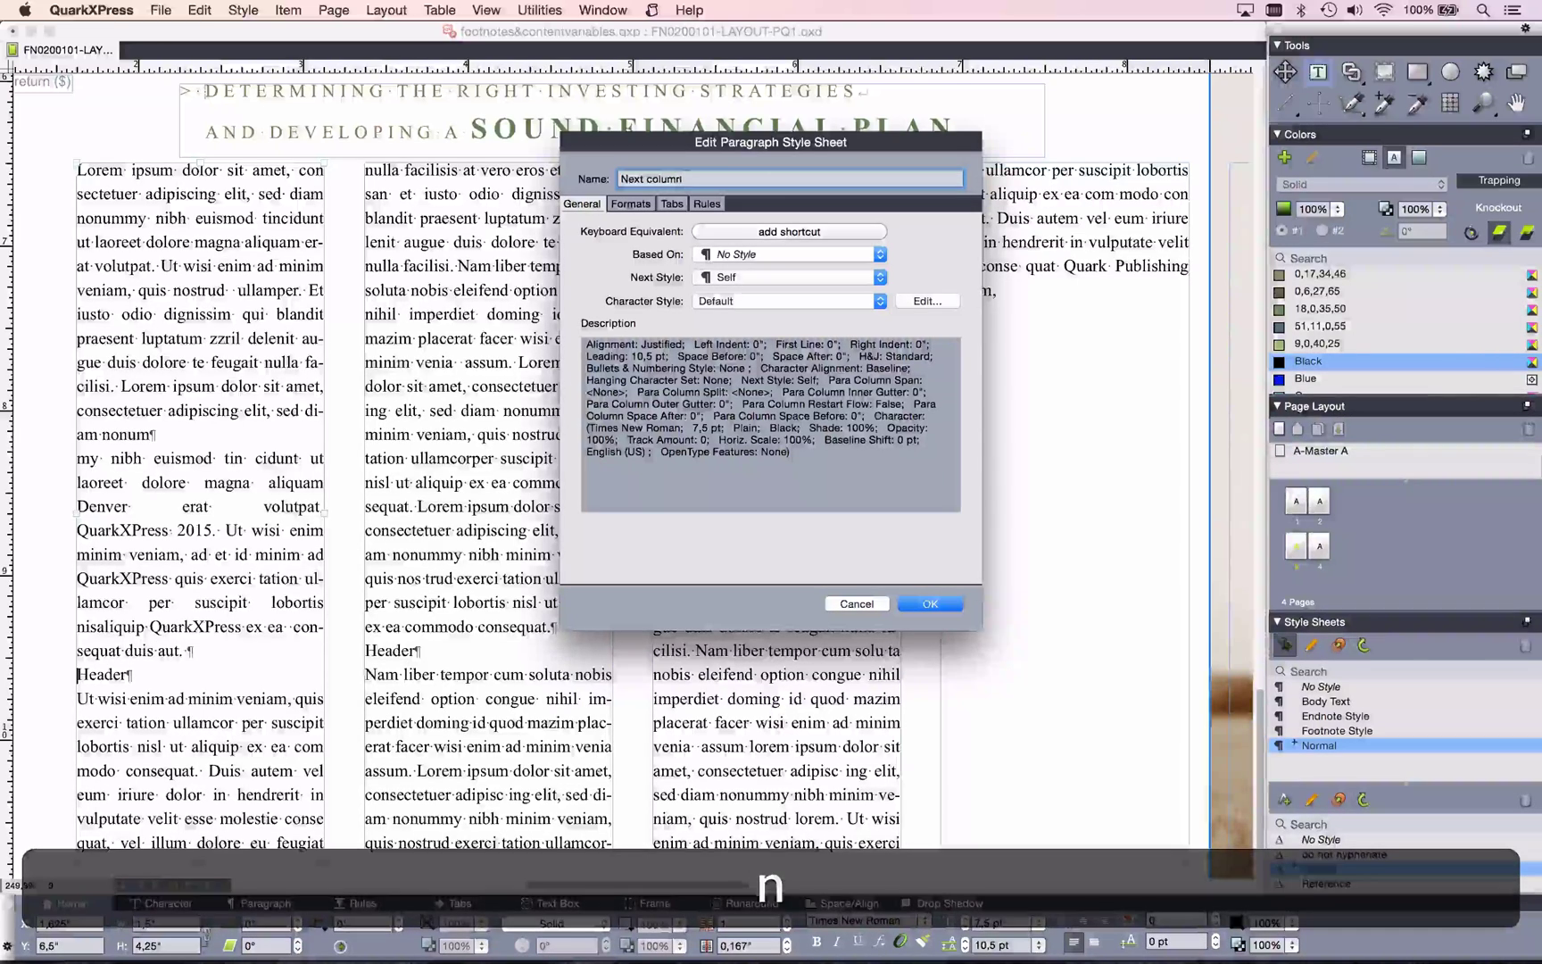
left_click(631, 205)
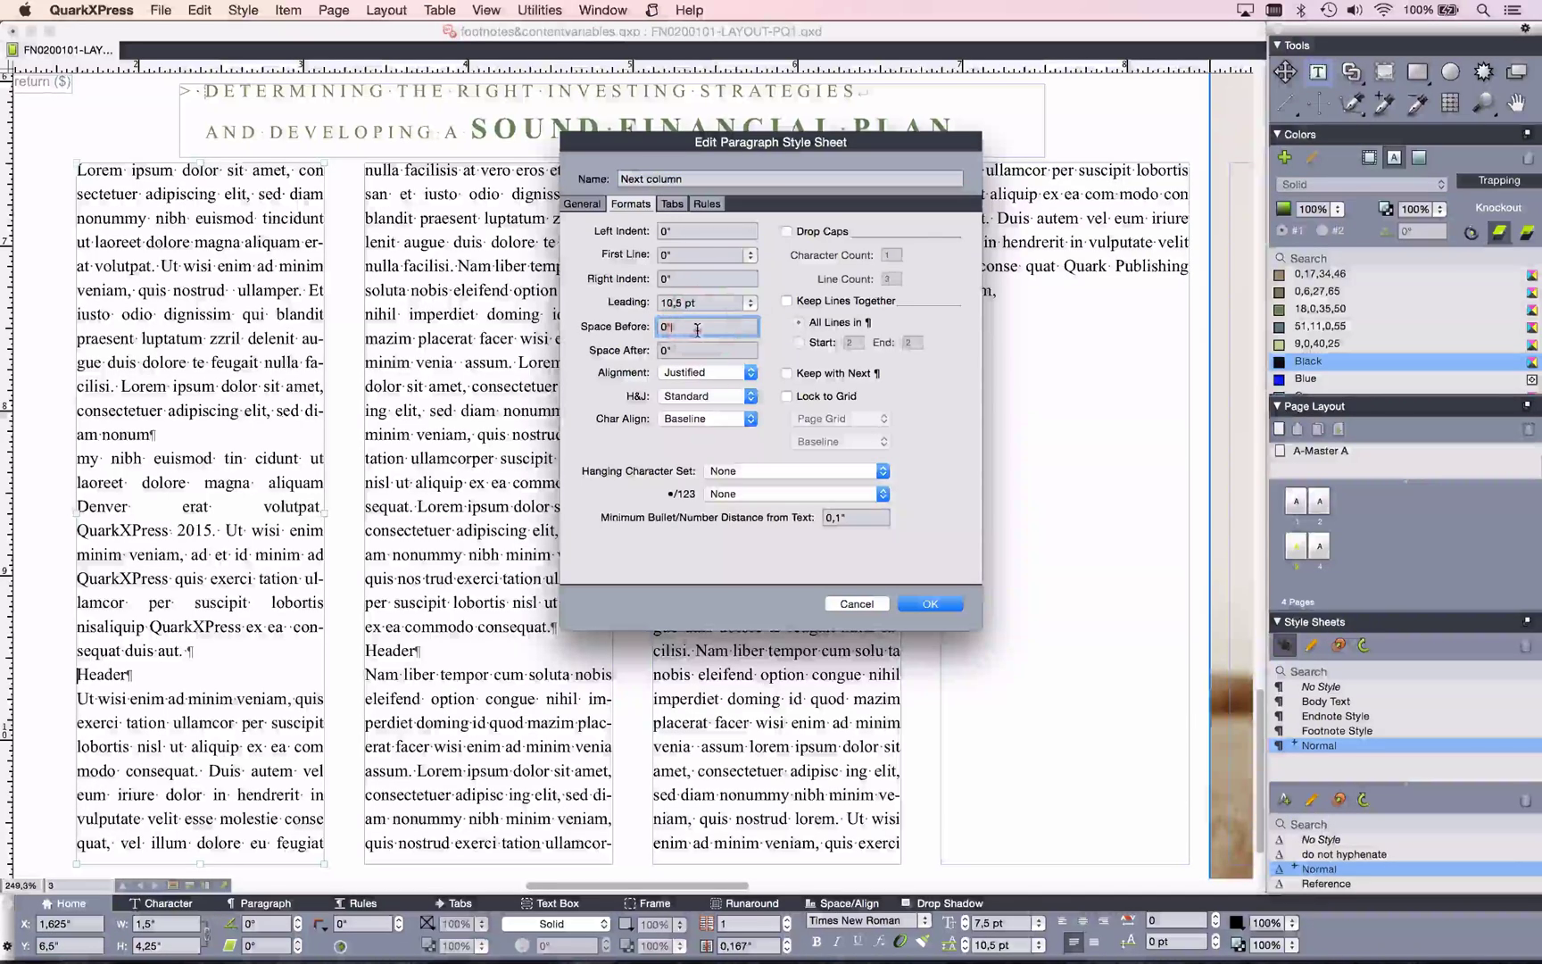
double_click(704, 326)
type("100")
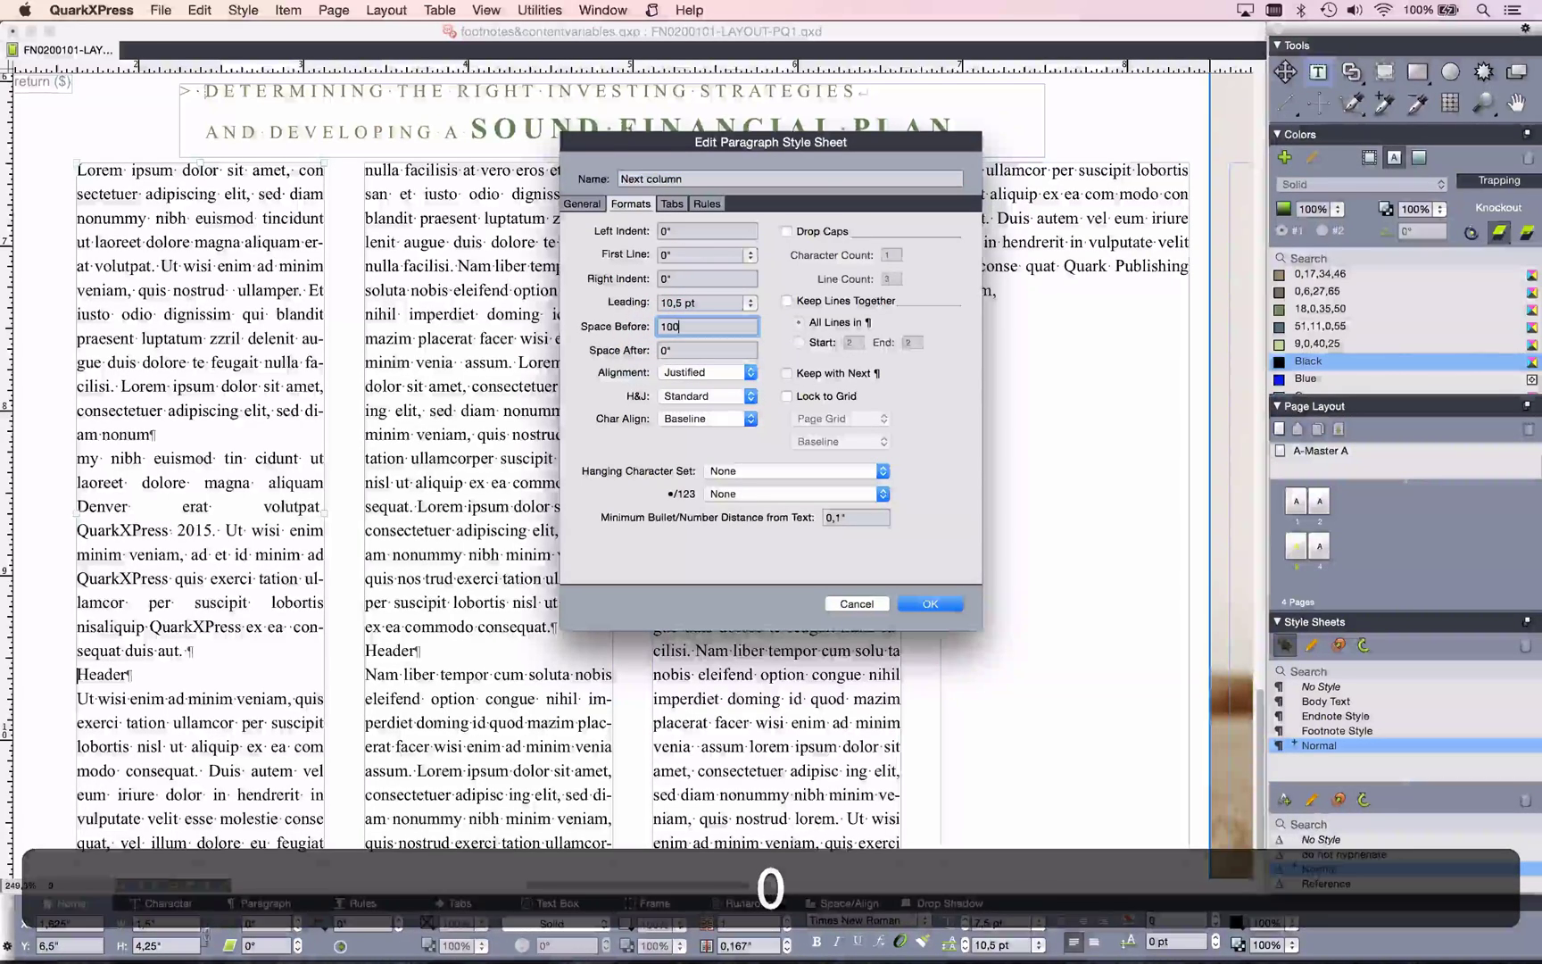
left_click(930, 604)
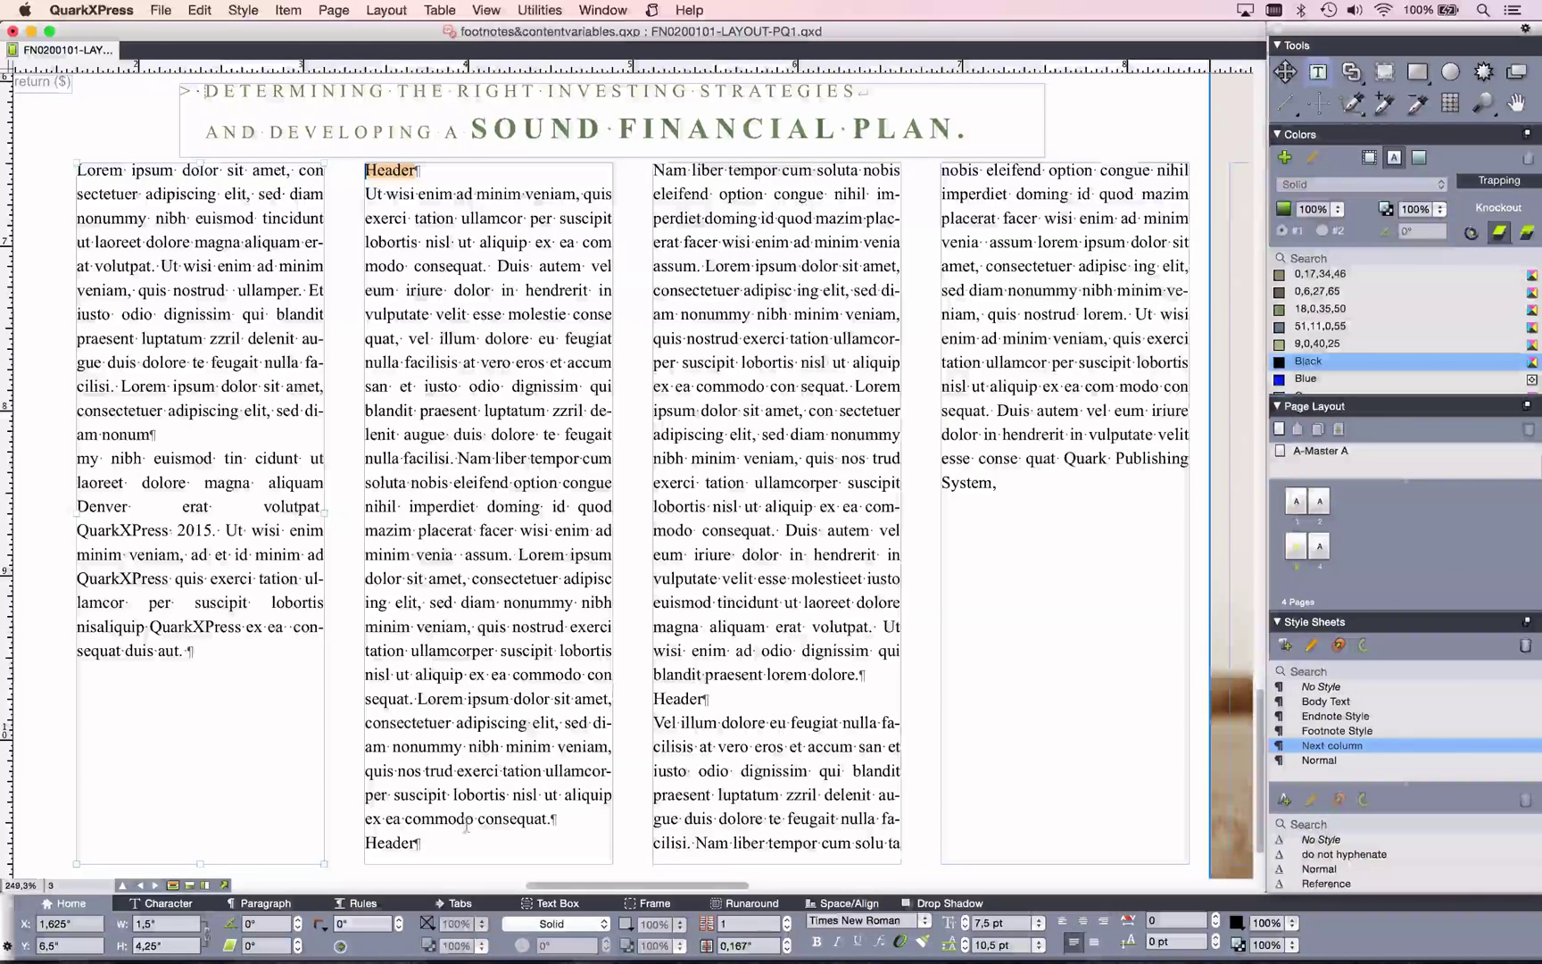
Set up Find/Change to find "Header", leaving its text alone and changing only its style sheet to "Next column".
key("super+f")
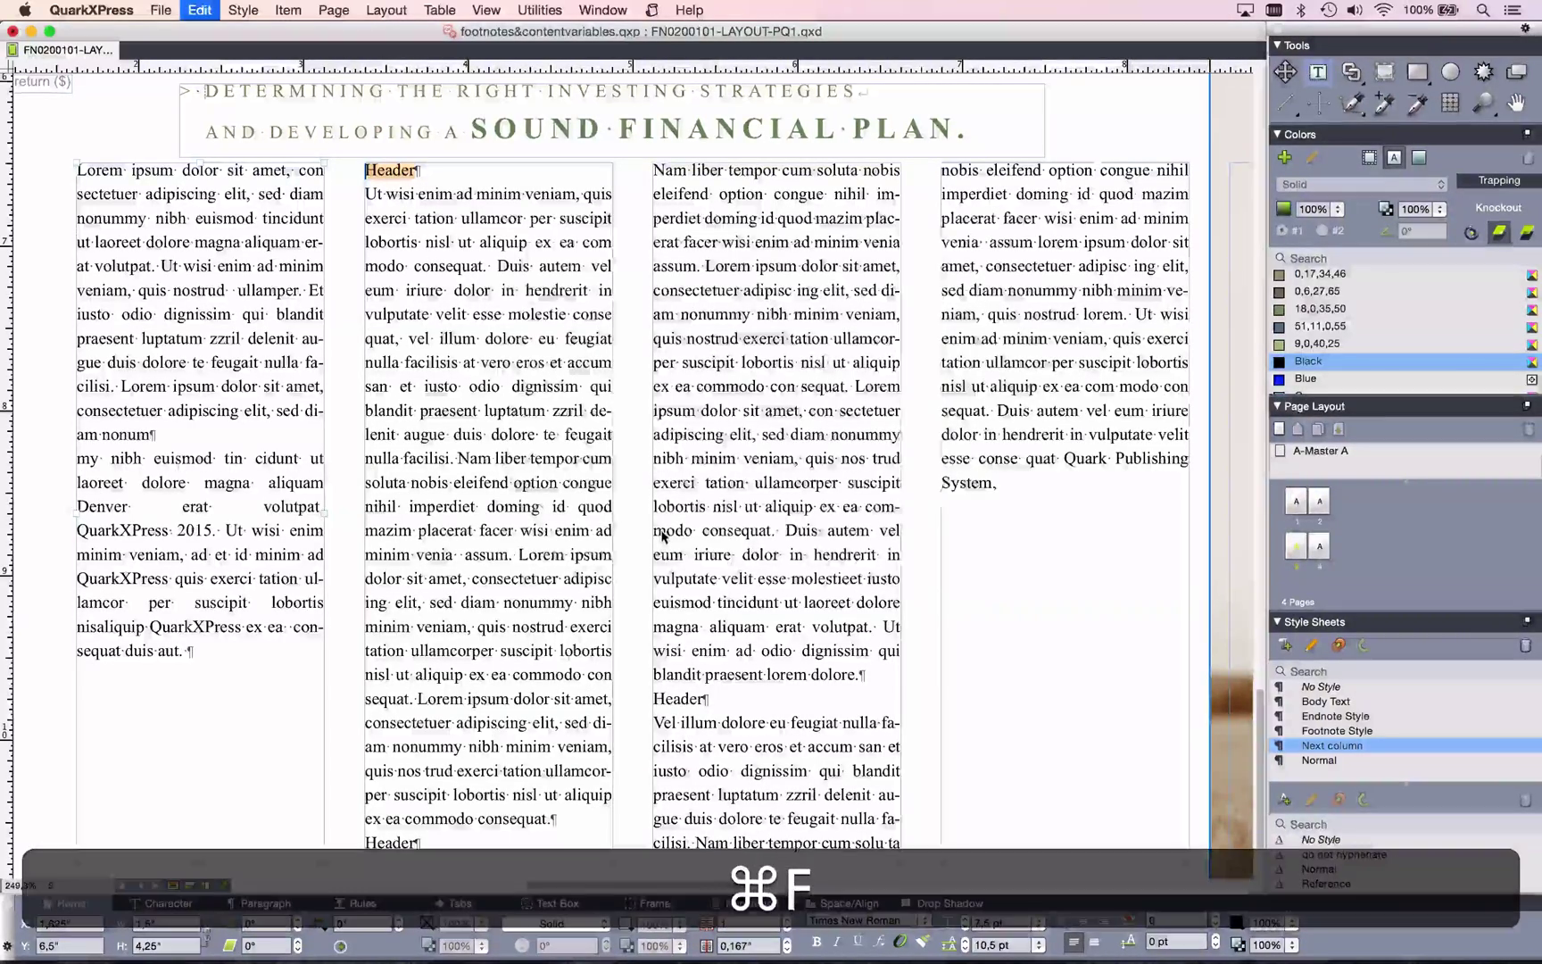
type("Header")
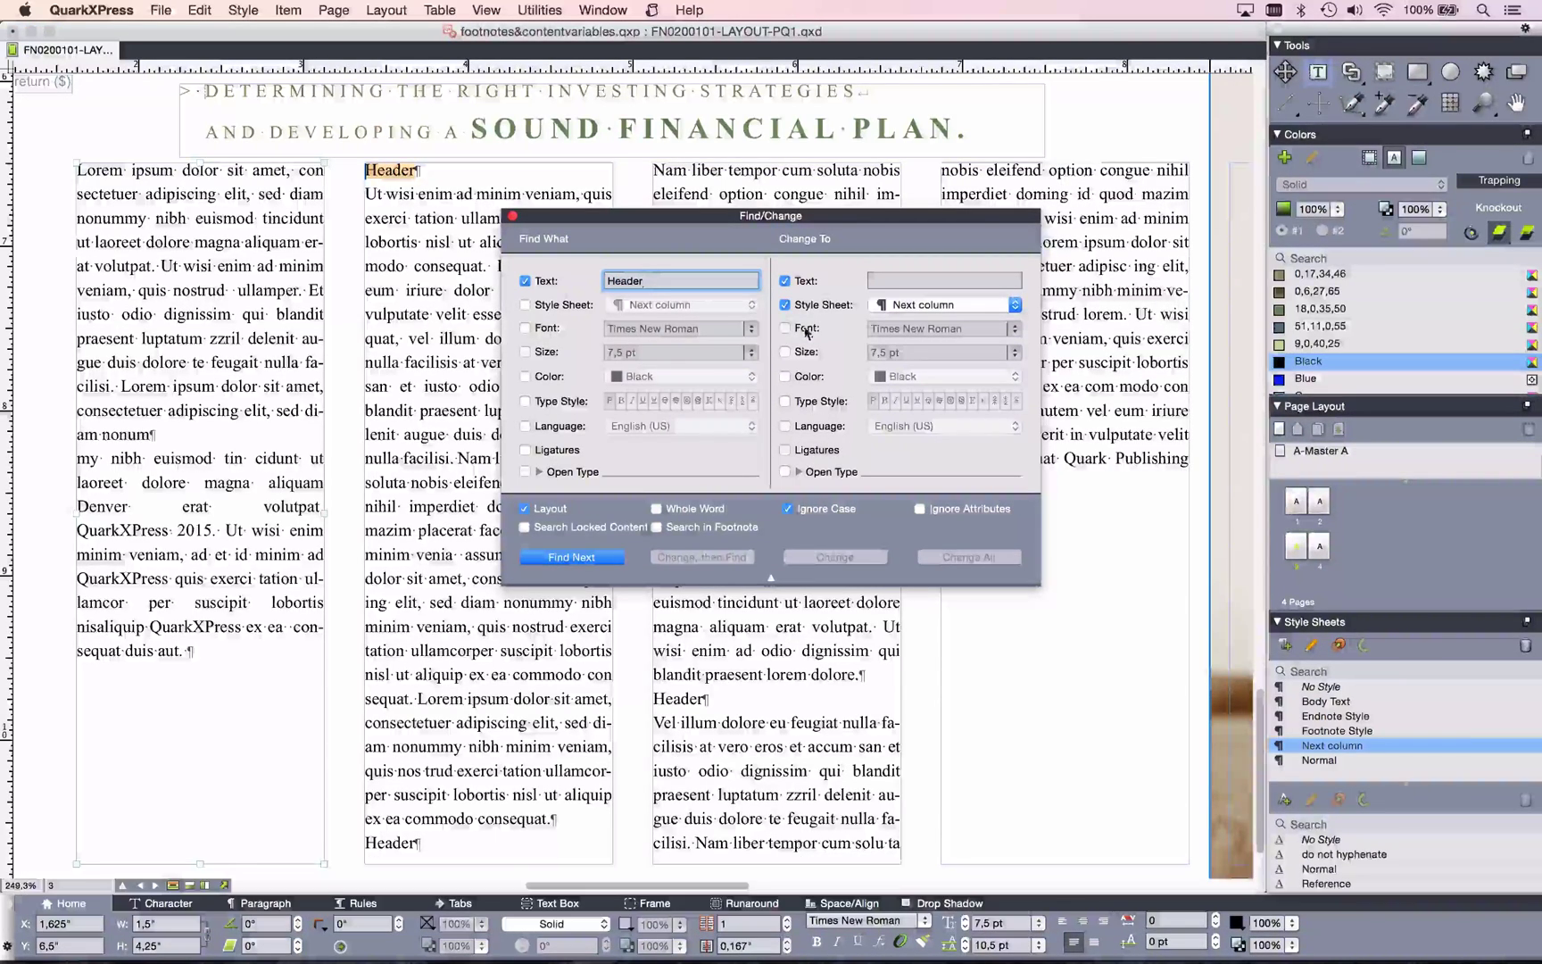
left_click(784, 280)
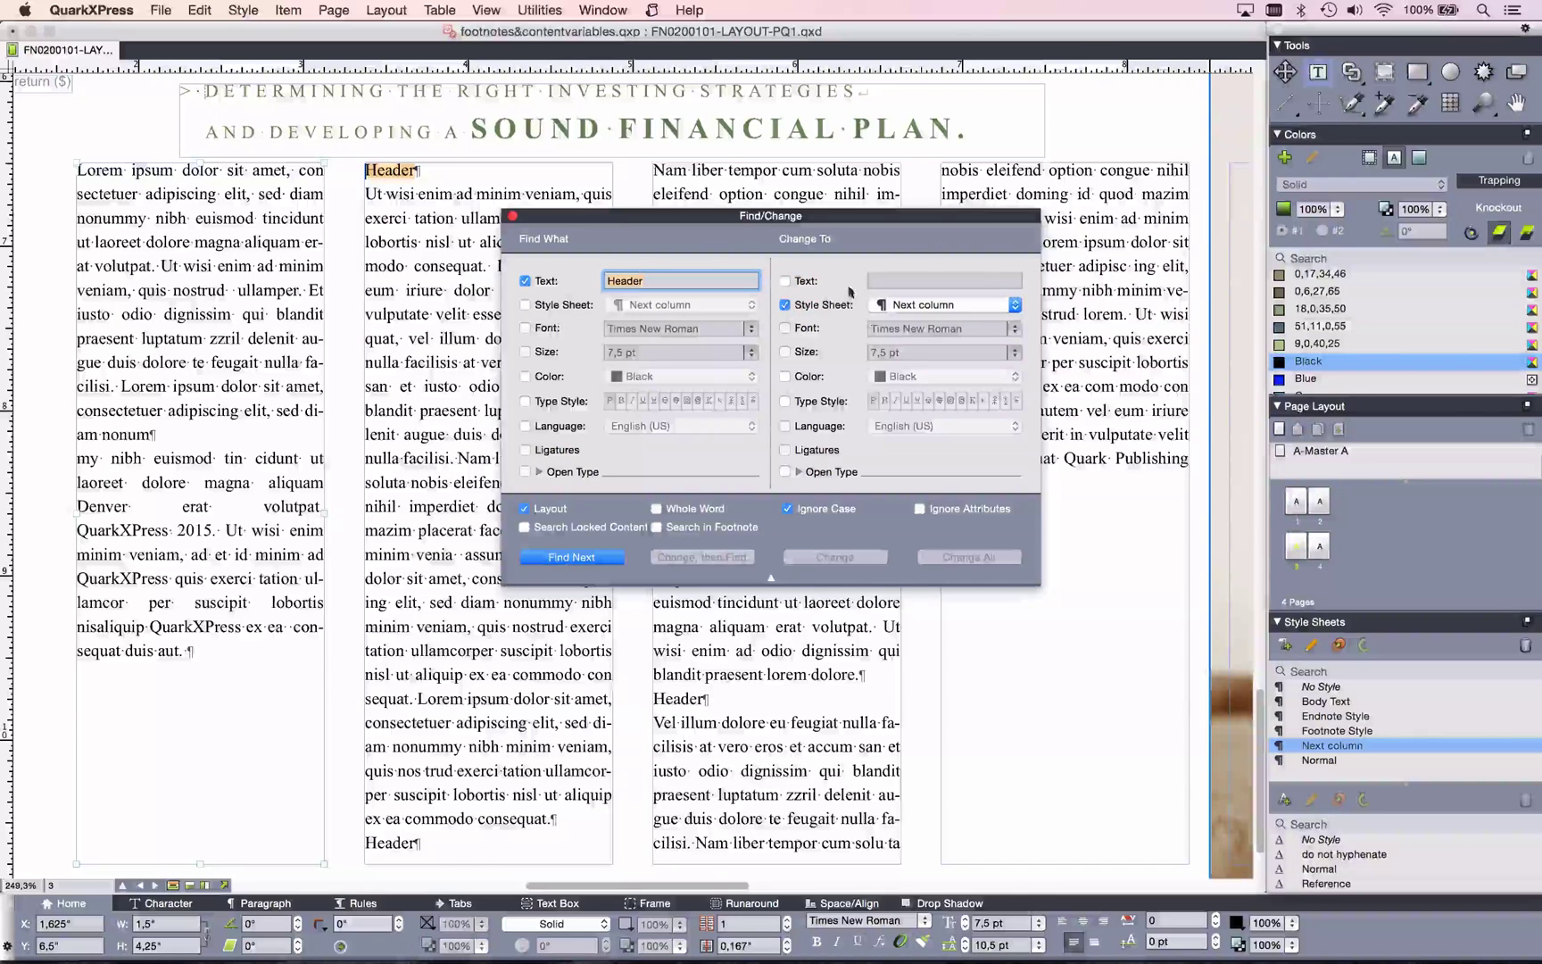
left_click(888, 307)
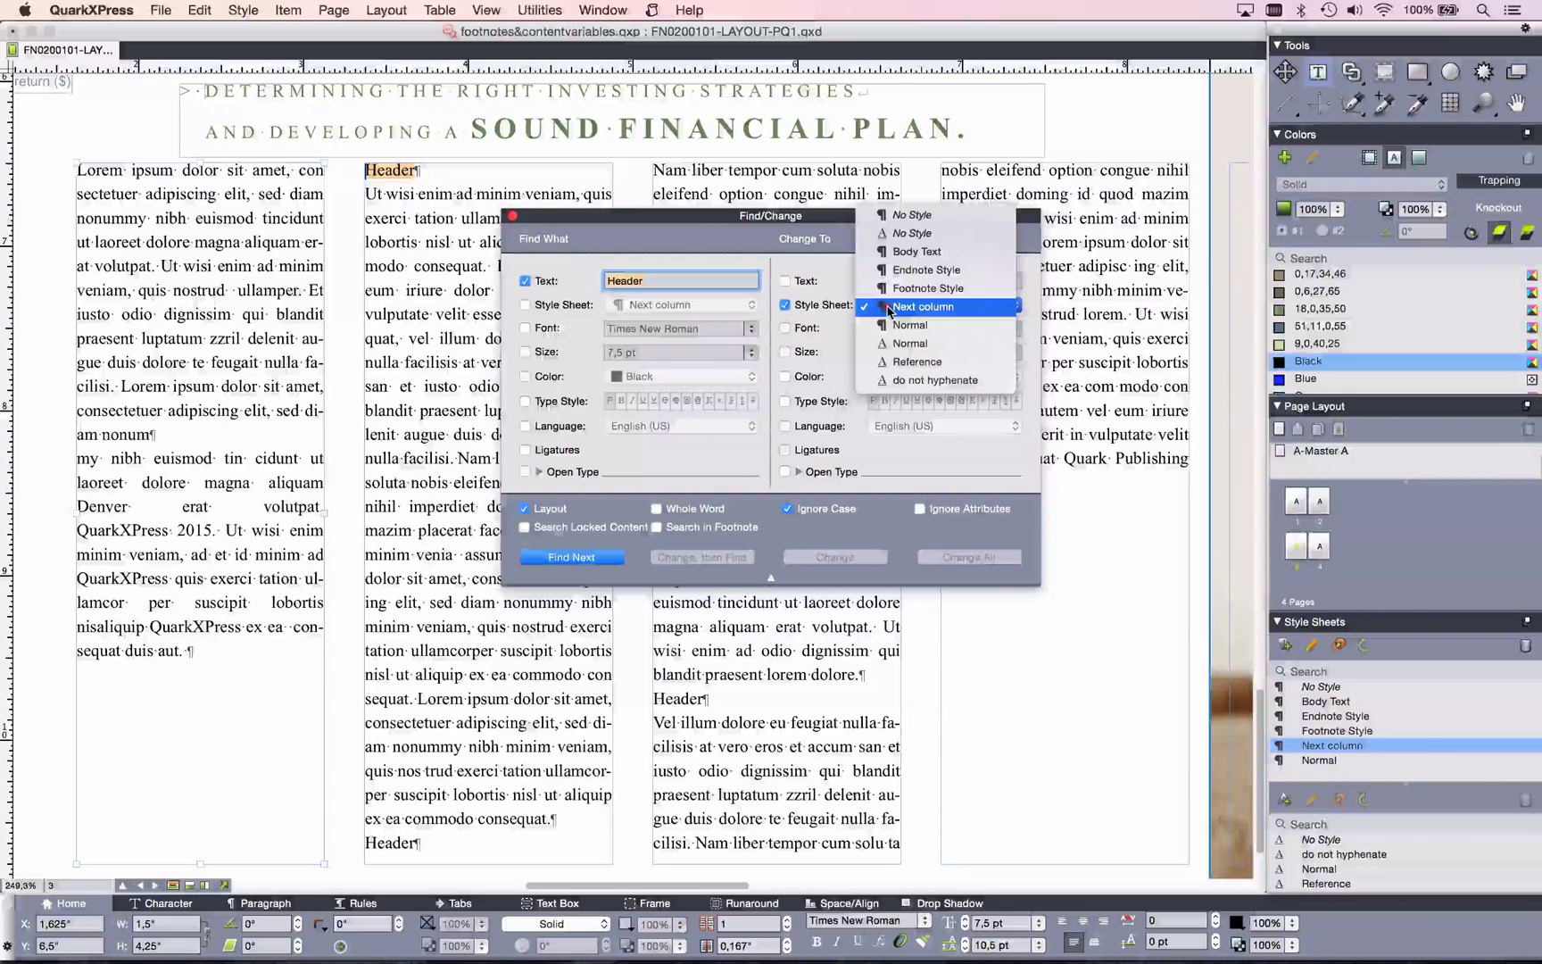
left_click(978, 307)
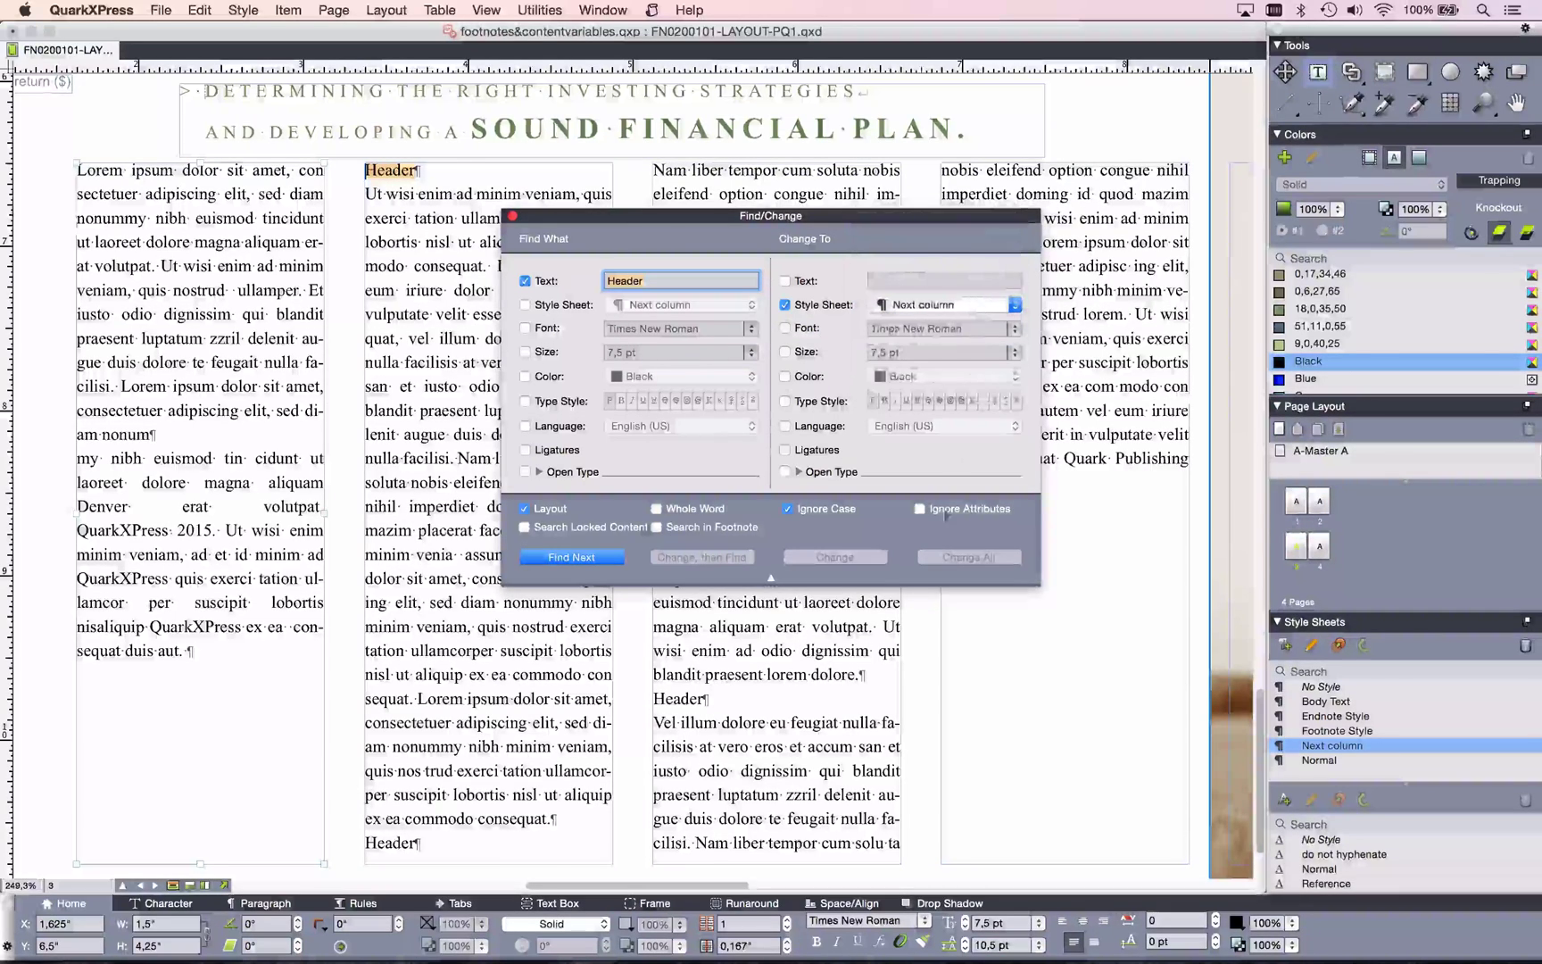
Find the next "Header", change all instances to the chosen paragraph style sheet with the columns in view, and close Find/Change.
left_click(597, 558)
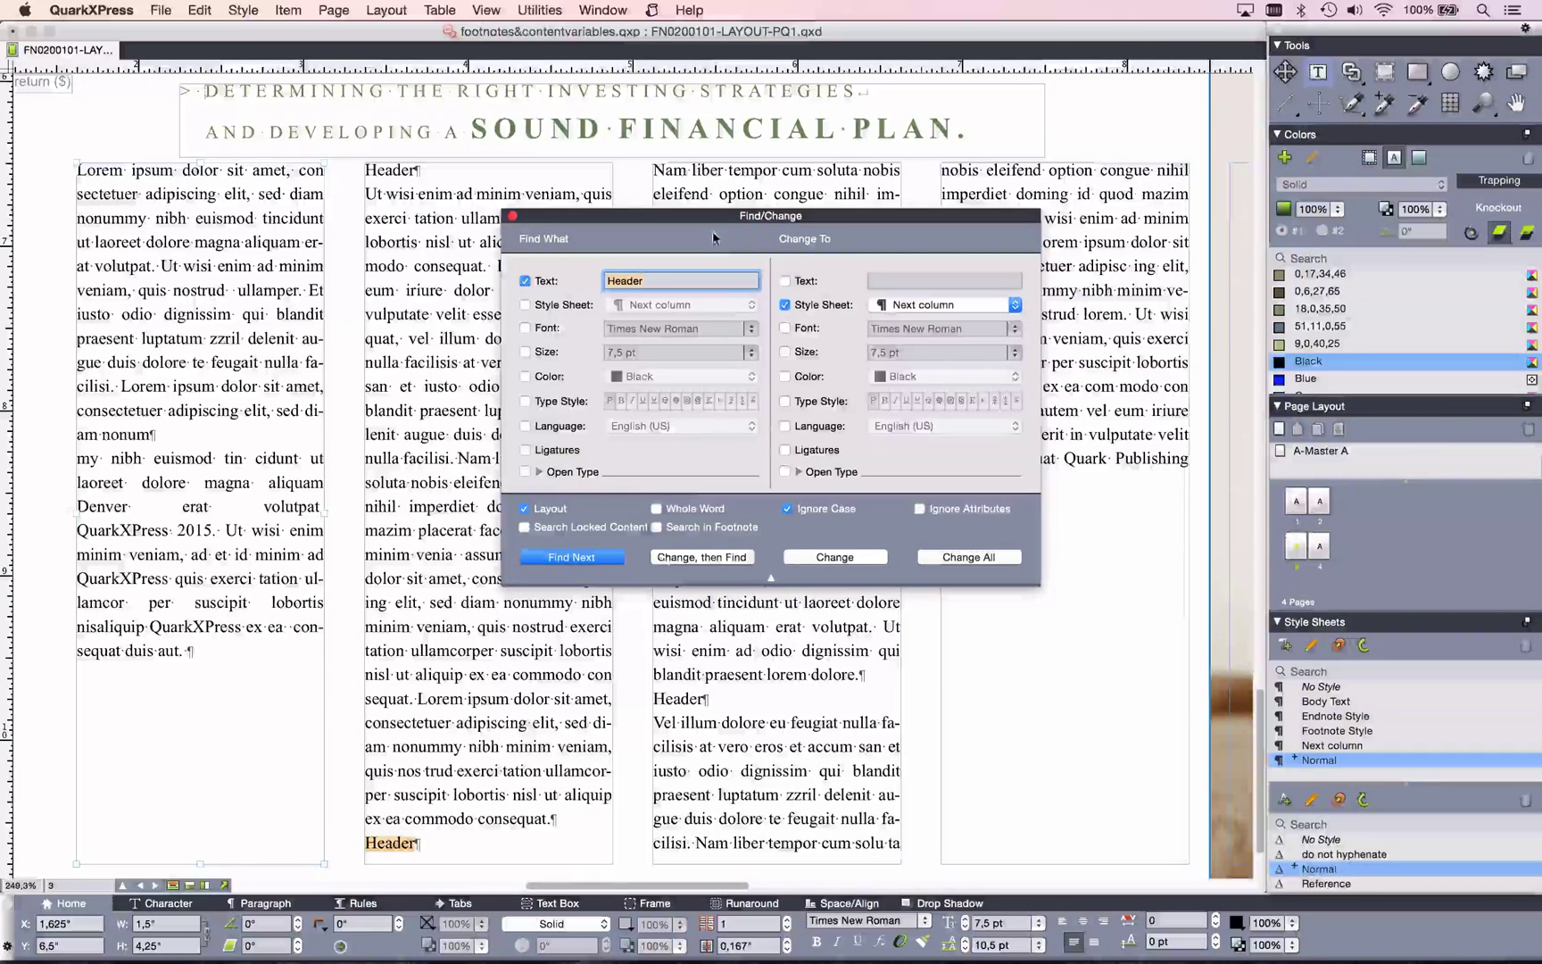
left_click_drag(703, 223, 1193, 531)
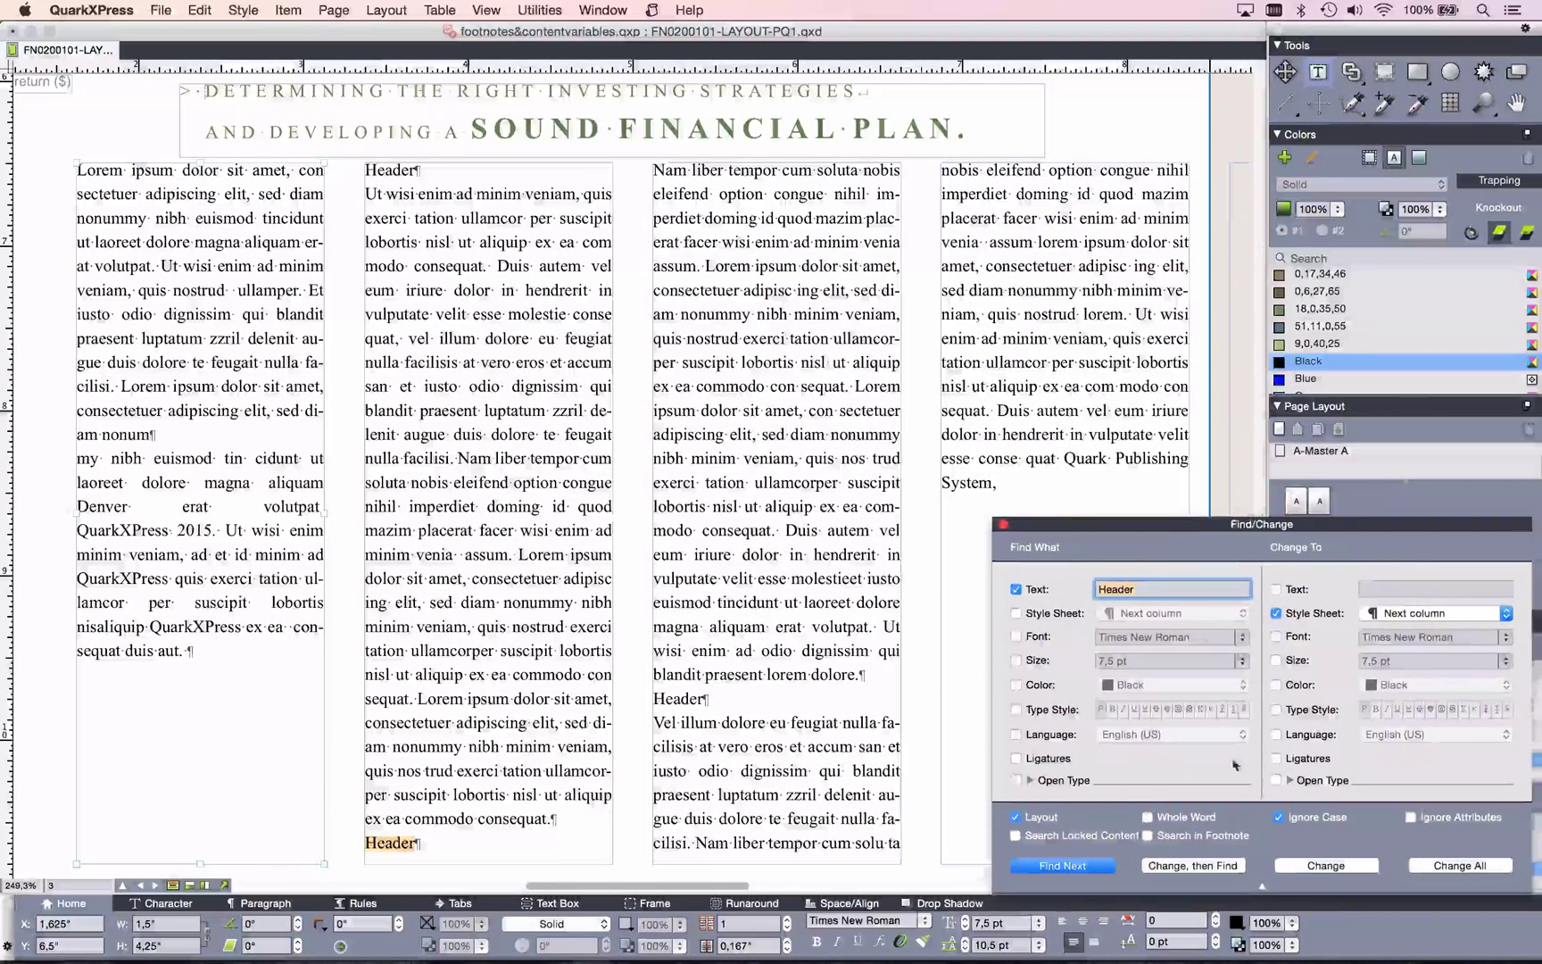
left_click(1430, 865)
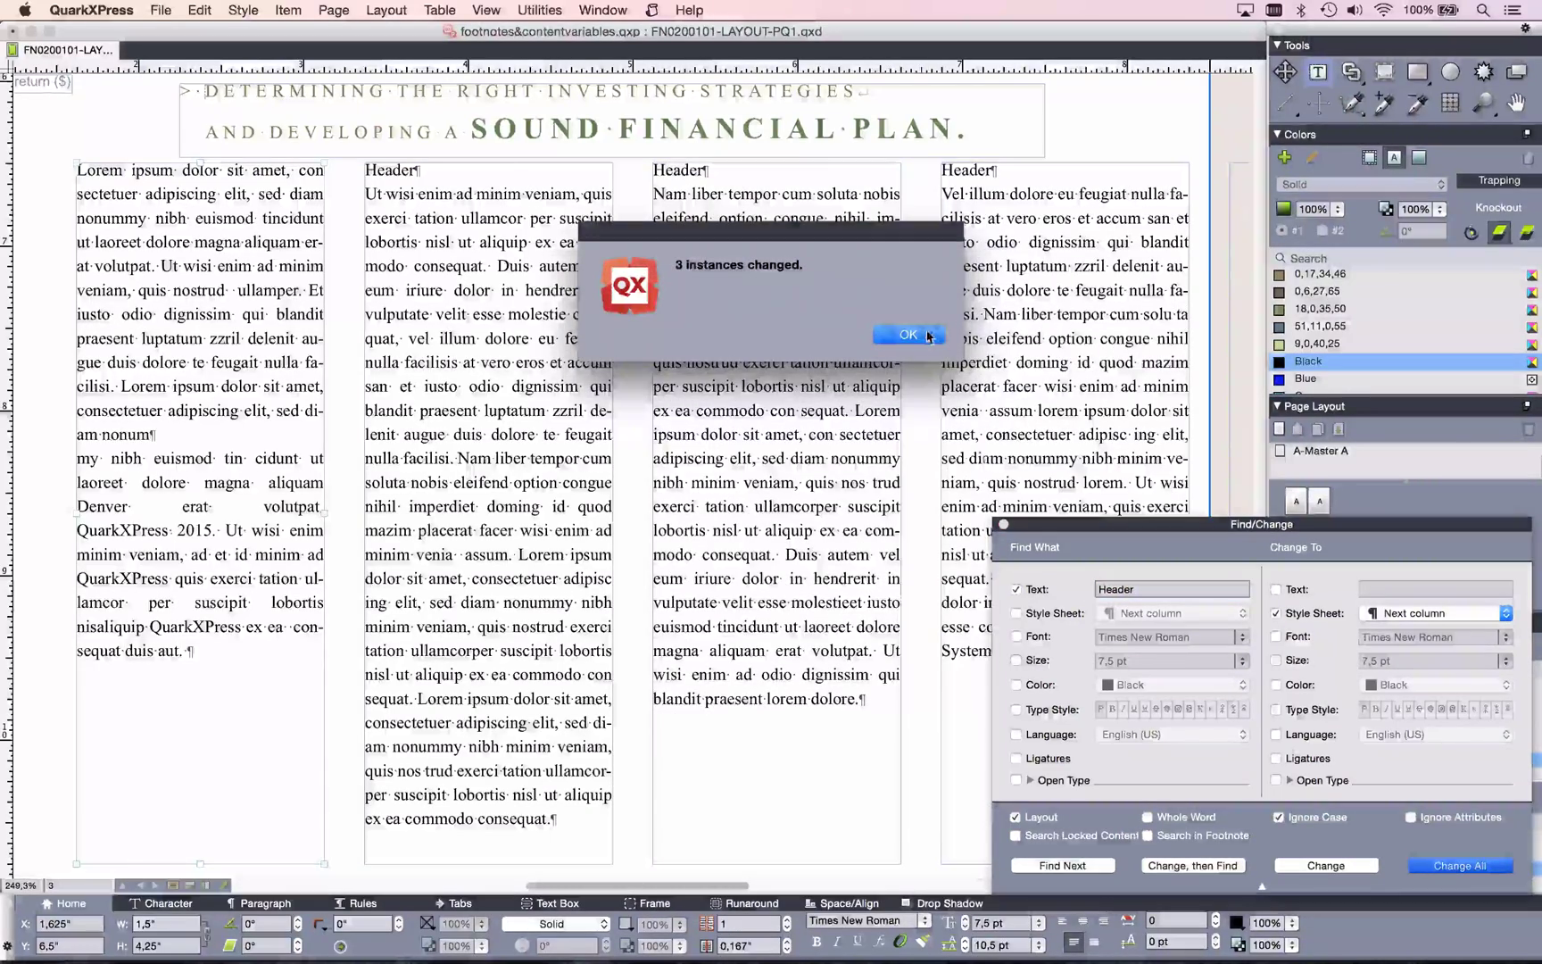
left_click(928, 335)
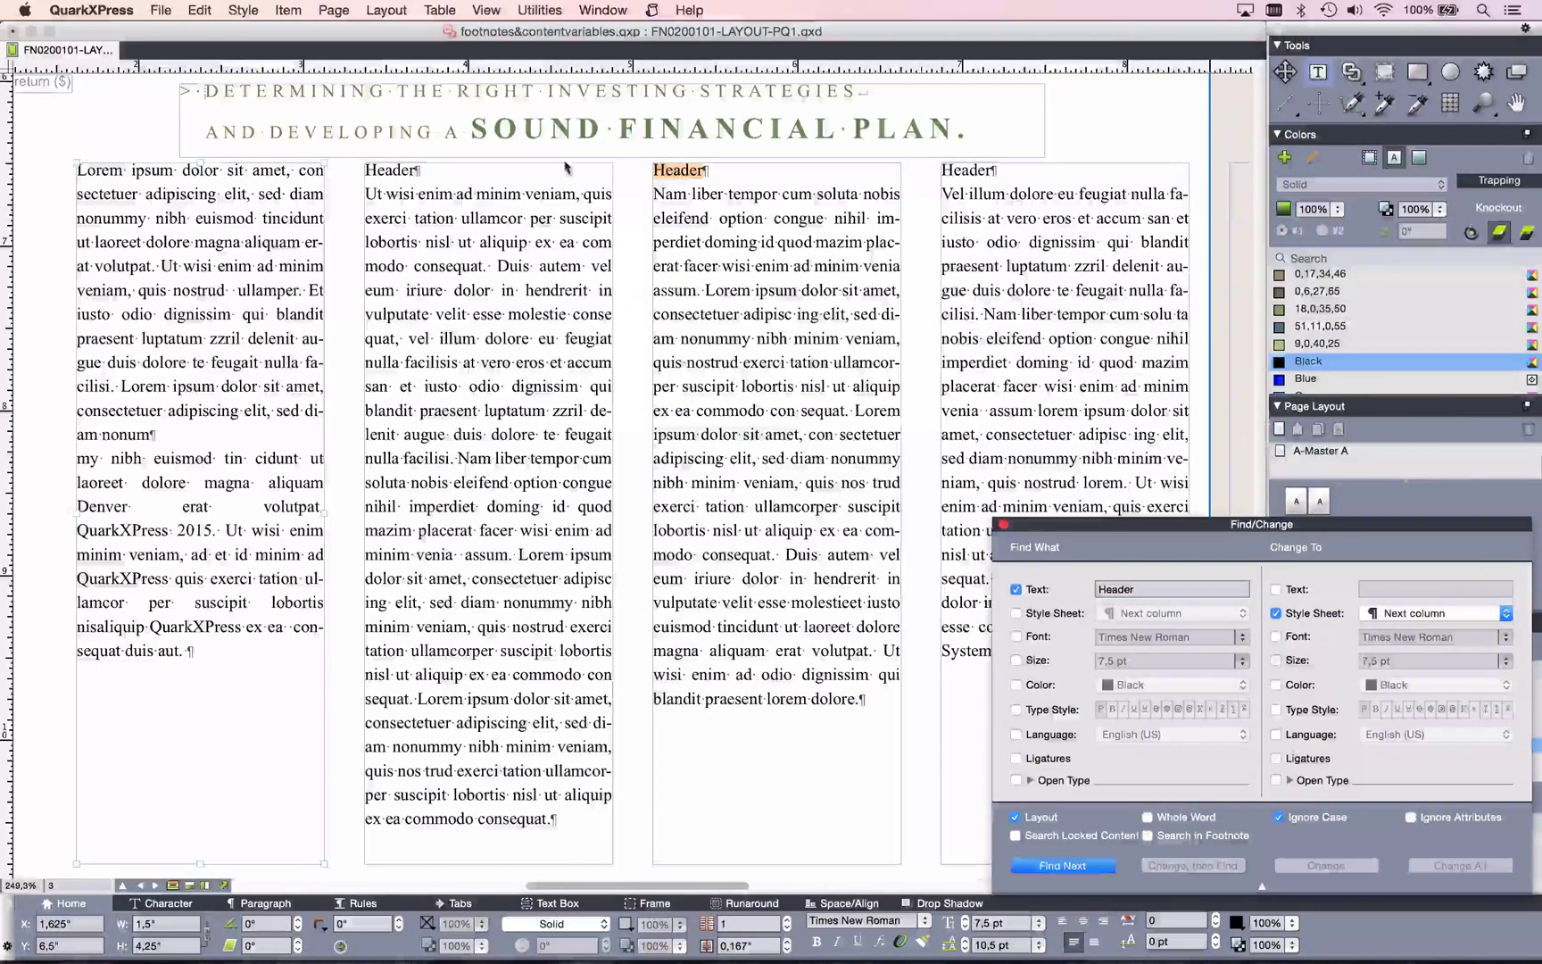
left_click(1004, 531)
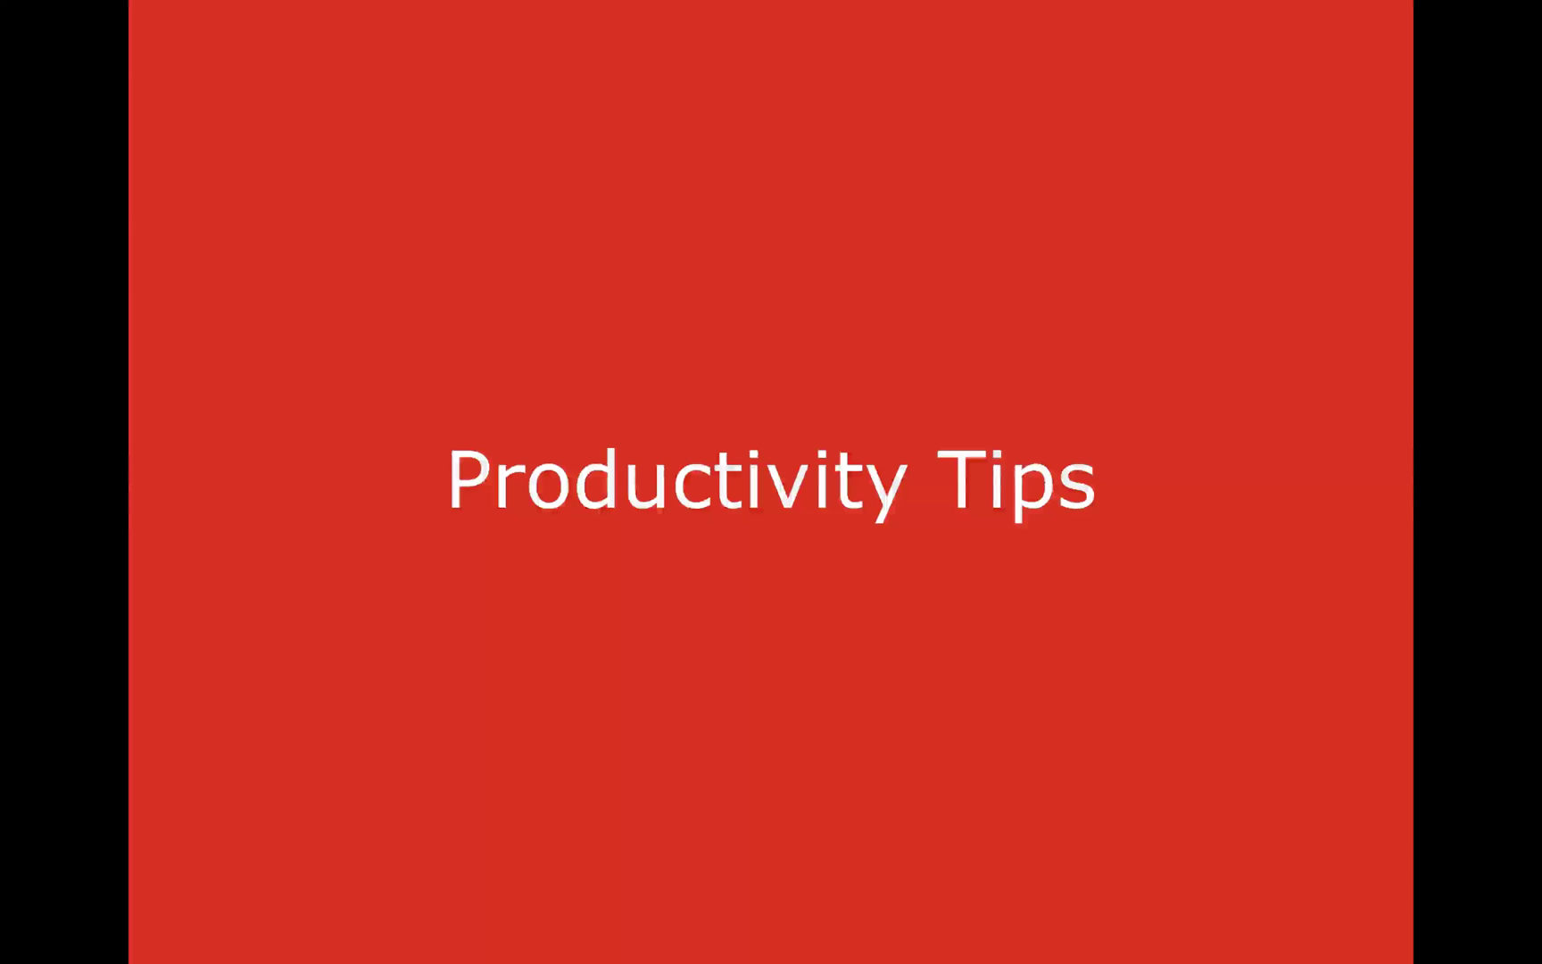